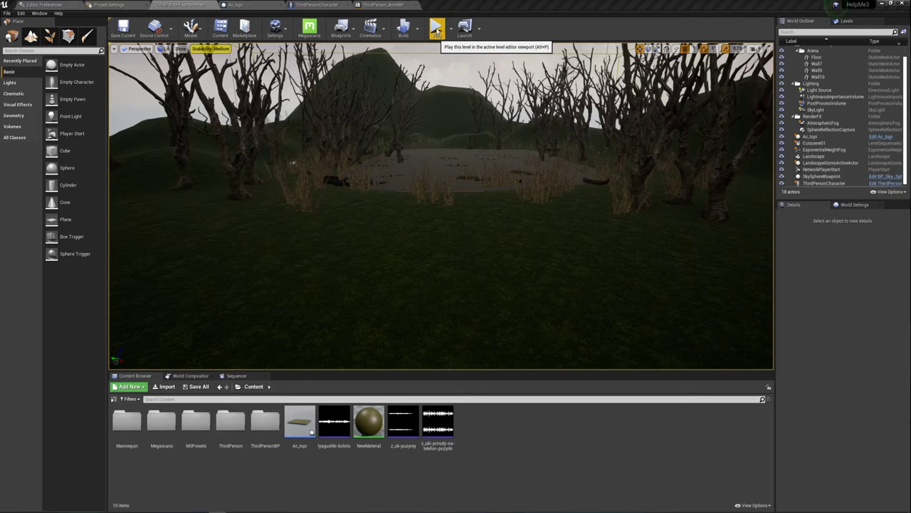
Play-test the swamp level in the editor, stop it, and dismiss the runtime error log
{"action": "left_click", "coordinate": [437, 30]}
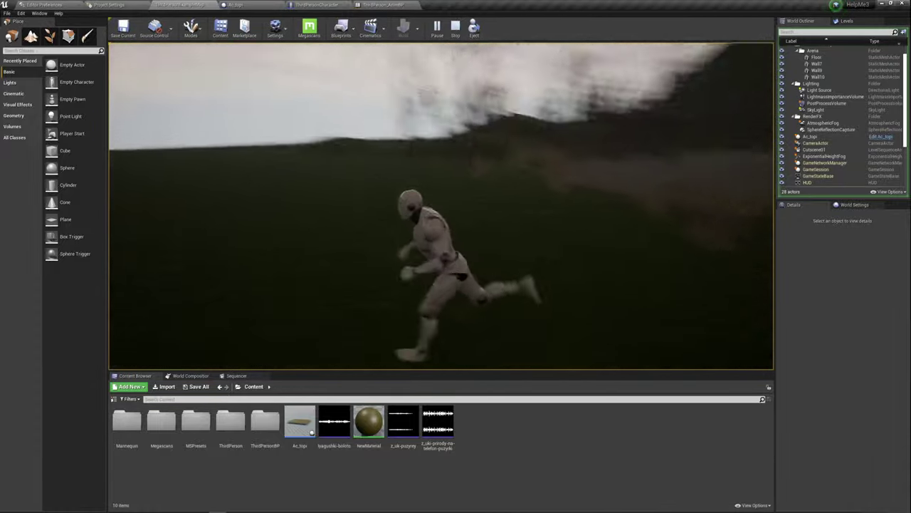
{"action": "key", "text": "Escape"}
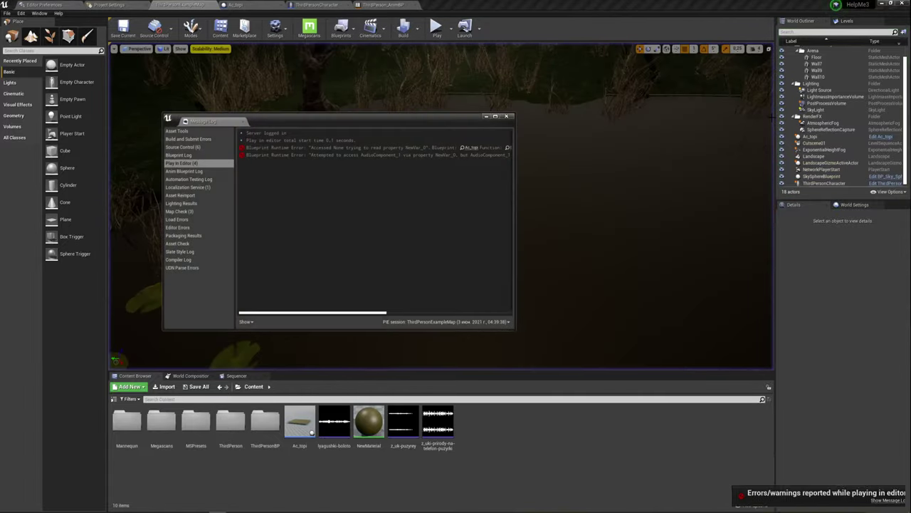
{"action": "left_click", "coordinate": [507, 116]}
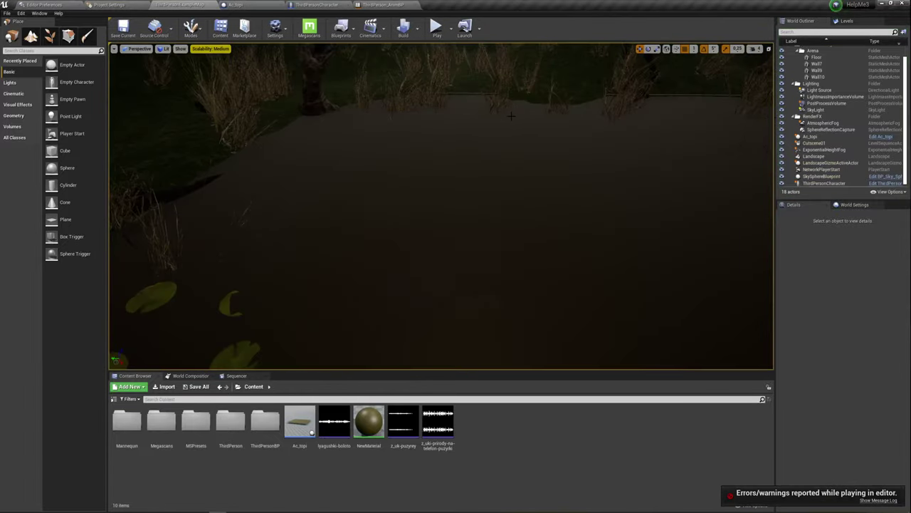
Fly over the pond, select the Ac_topi actor among the lily pads, and open NewMaterial
{"action": "mouse_move", "coordinate": [512, 112]}
{"action": "right_mouse_down"}
{"action": "mouse_move", "coordinate": [512, 214]}
{"action": "mouse_move", "coordinate": [512, 178]}
{"action": "right_mouse_up"}
{"action": "left_click", "coordinate": [456, 274]}
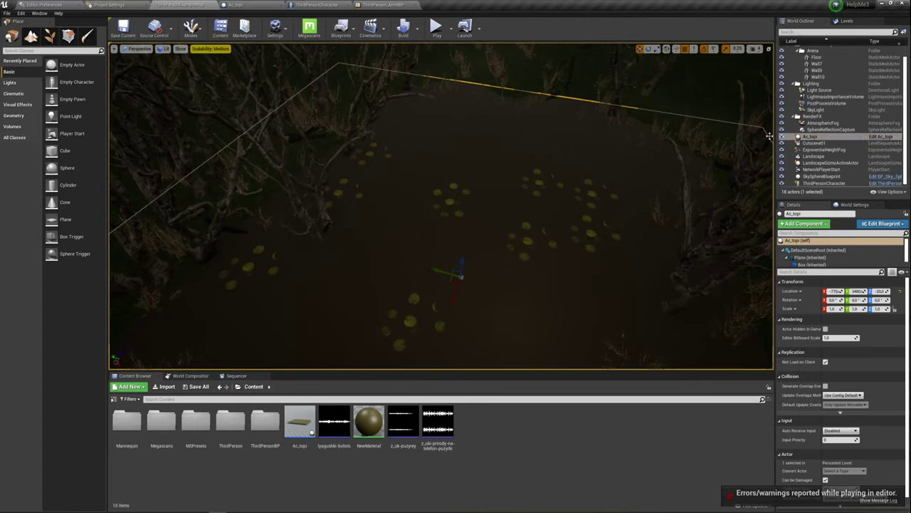
{"action": "mouse_move", "coordinate": [512, 178]}
{"action": "right_mouse_down"}
{"action": "mouse_move", "coordinate": [512, 128]}
{"action": "mouse_move", "coordinate": [512, 142]}
{"action": "right_mouse_up"}
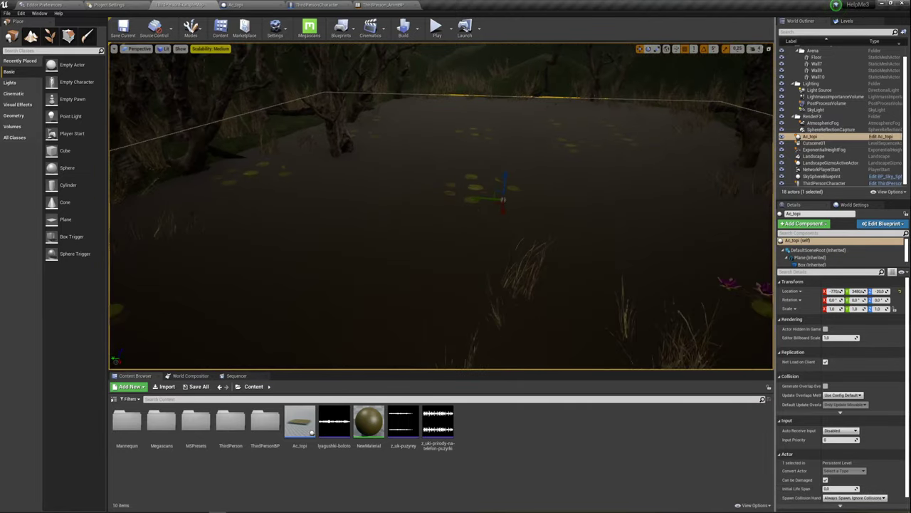
{"action": "right_click_drag", "start_coordinate": [340, 164], "coordinate": [342, 171]}
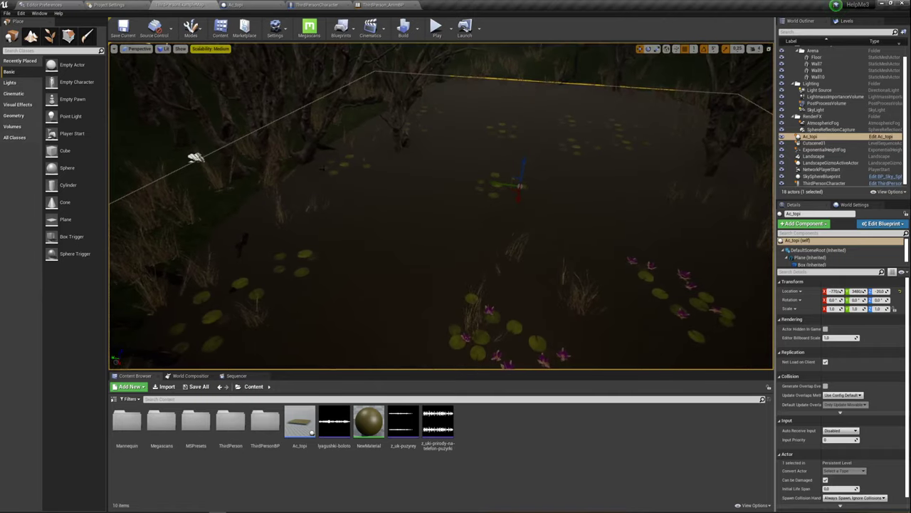
{"action": "left_click", "coordinate": [367, 415]}
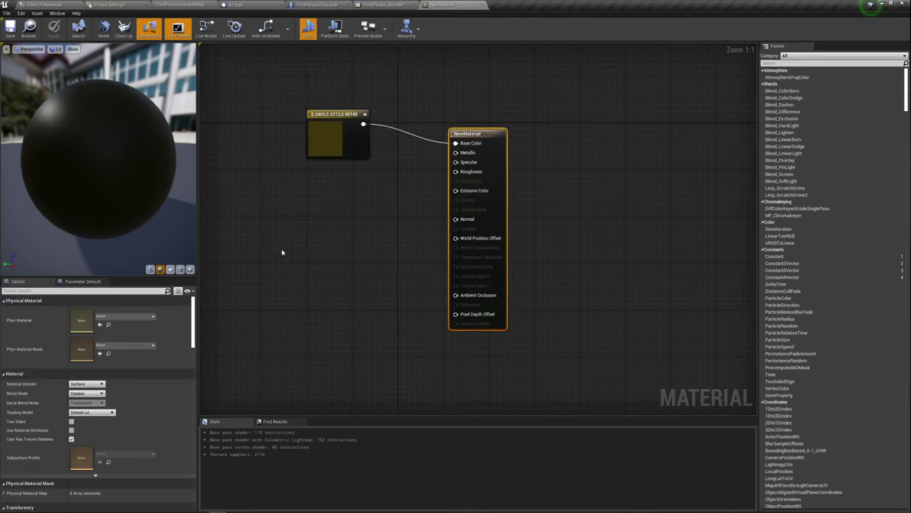
Close the NewMaterial editor and return to the swamp level map
{"action": "left_click_drag", "start_coordinate": [282, 253], "coordinate": [463, 112]}
{"action": "left_click", "coordinate": [530, 136]}
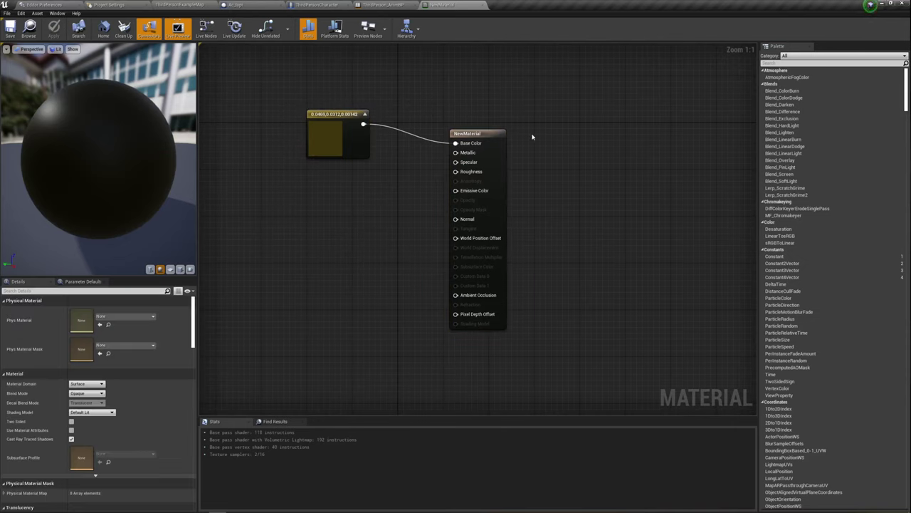
{"action": "left_click", "coordinate": [482, 5]}
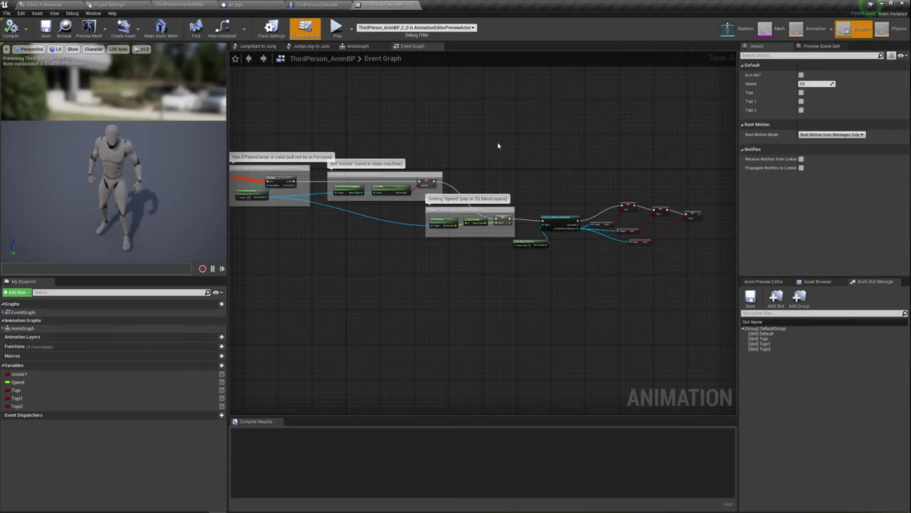
{"action": "left_click", "coordinate": [202, 5]}
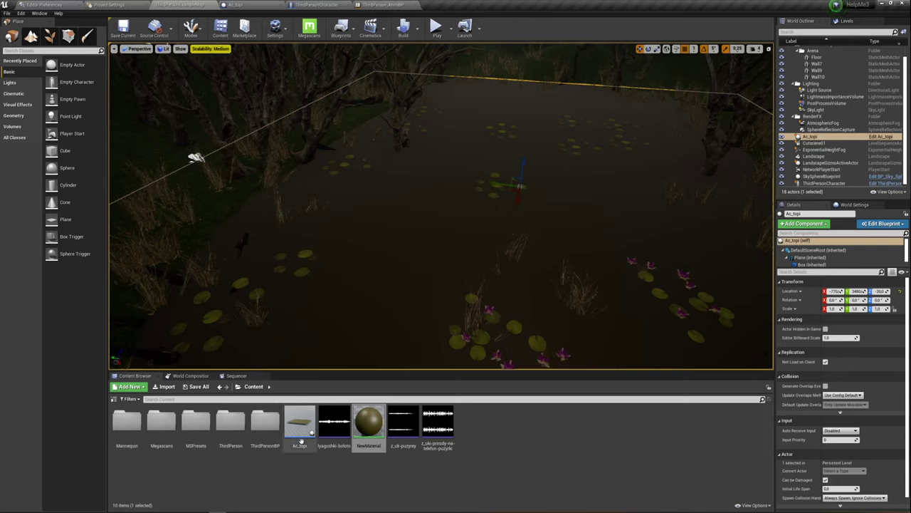
Start a new Blueprint Class from the Content Browser, then cancel the parent-class picker
{"action": "right_click", "coordinate": [504, 433]}
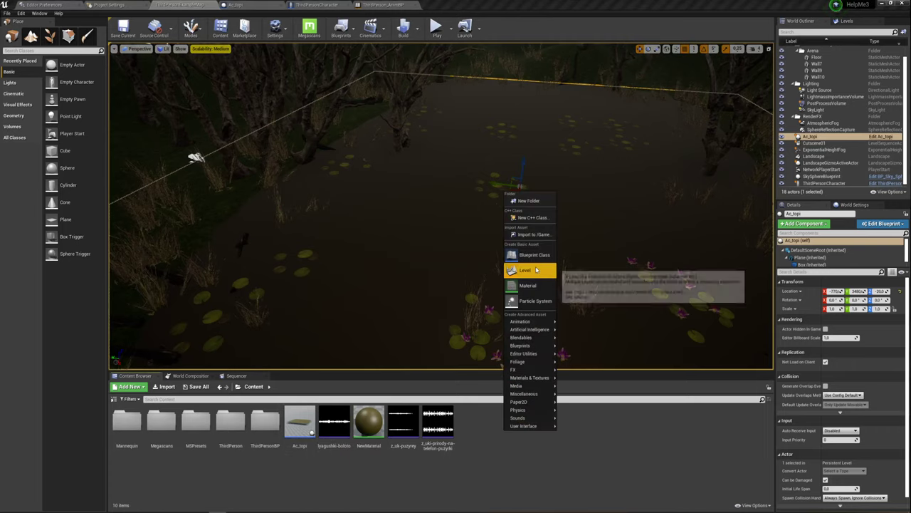
{"action": "left_click", "coordinate": [536, 256]}
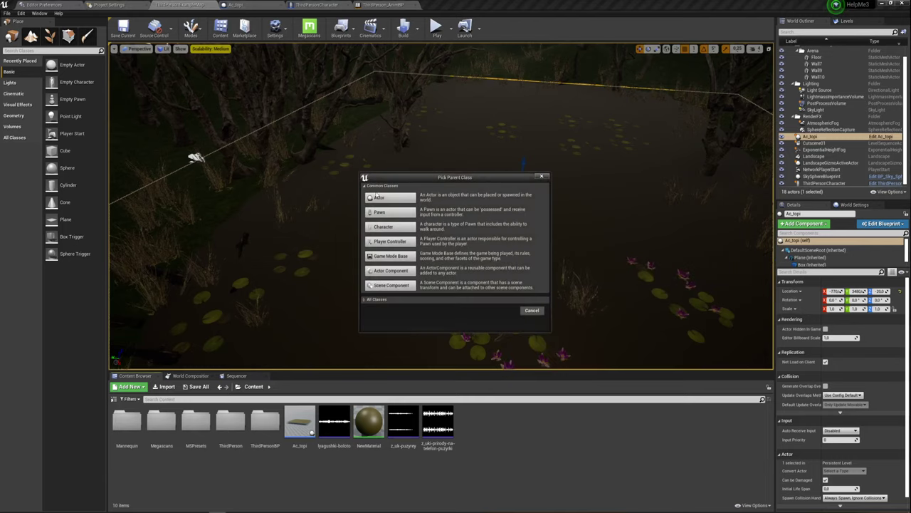
{"action": "left_click", "coordinate": [532, 310]}
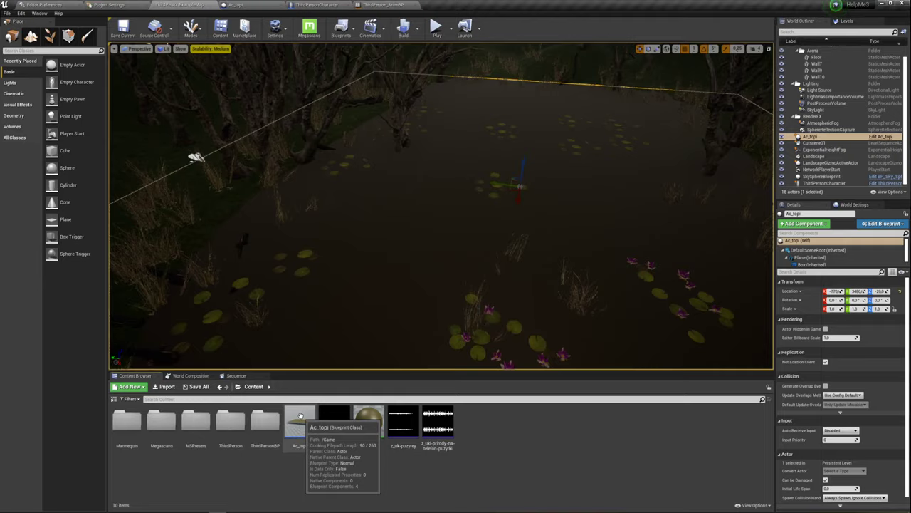
Open the Ac_topi Blueprint and zoom out to survey its whole Event Graph
{"action": "double_click", "coordinate": [298, 413]}
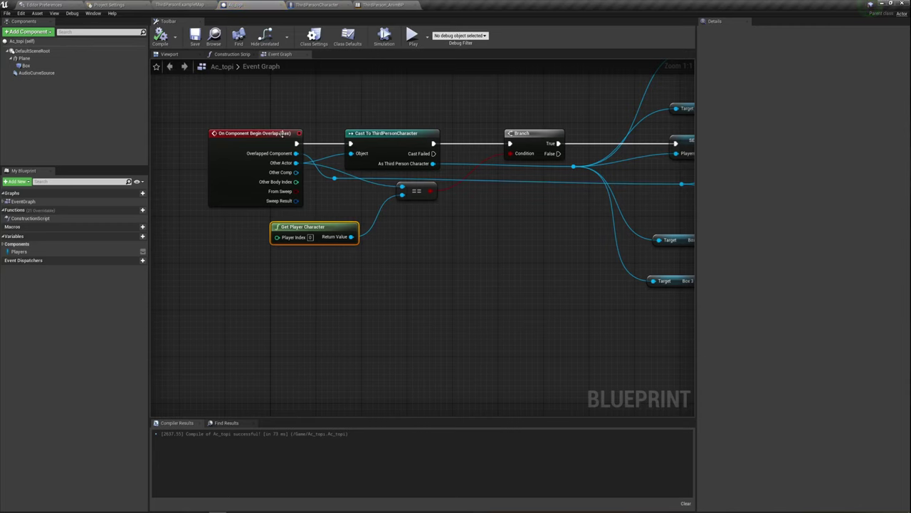
{"action": "scroll", "coordinate": [283, 134], "scroll_direction": "down", "scroll_amount": 7}
{"action": "scroll", "coordinate": [315, 122], "scroll_direction": "down", "scroll_amount": 4}
{"action": "right_click_drag", "start_coordinate": [315, 122], "coordinate": [315, 196]}
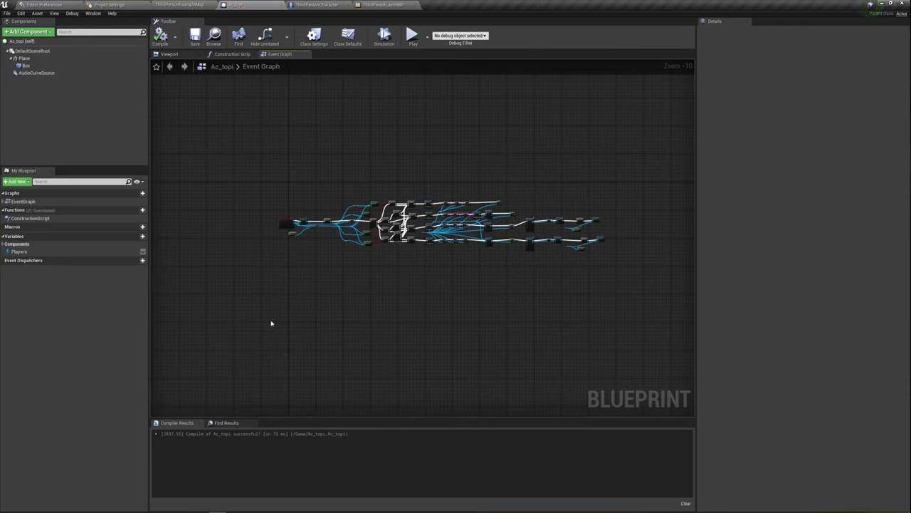
{"action": "left_click_drag", "start_coordinate": [646, 181], "coordinate": [240, 283]}
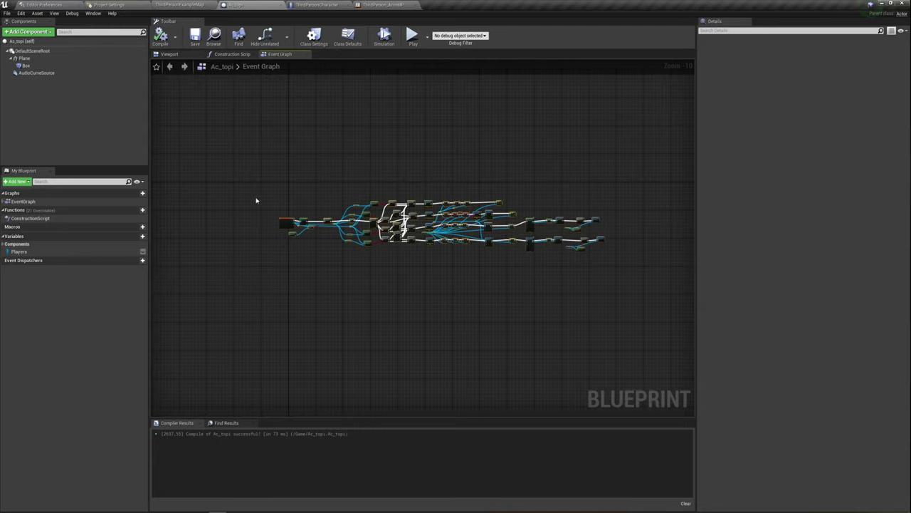
View Ac_topi in the 3D Viewport from above and select its Plane component
{"action": "left_click", "coordinate": [170, 54]}
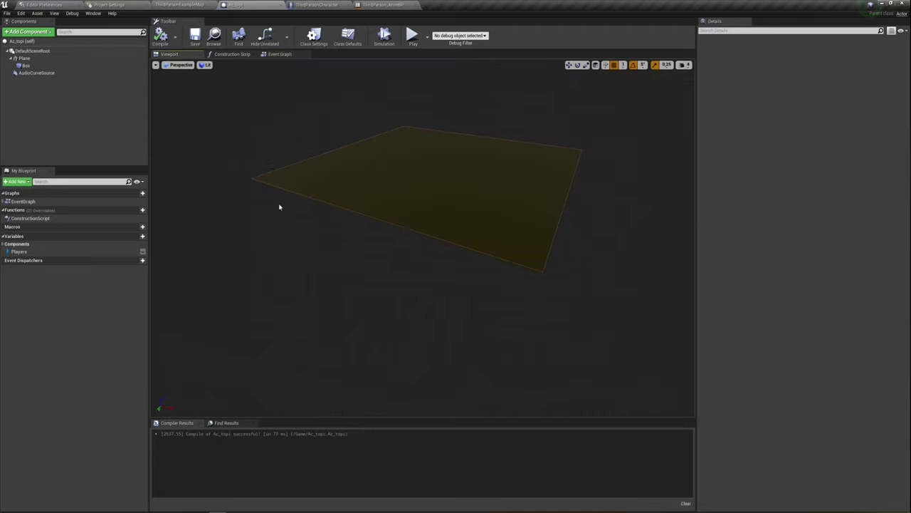
{"action": "mouse_move", "coordinate": [339, 245]}
{"action": "right_mouse_down"}
{"action": "mouse_move", "coordinate": [314, 270]}
{"action": "mouse_move", "coordinate": [317, 214]}
{"action": "right_mouse_up"}
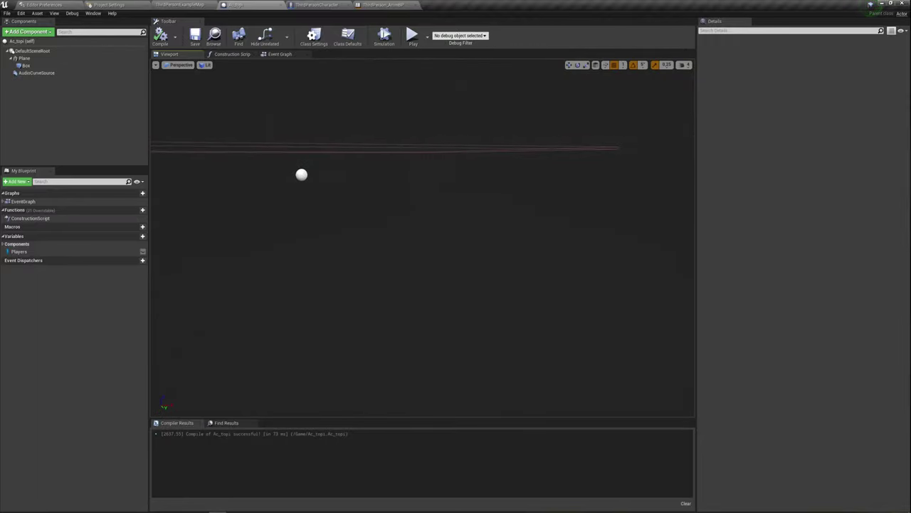
{"action": "right_click_drag", "start_coordinate": [333, 277], "coordinate": [334, 249]}
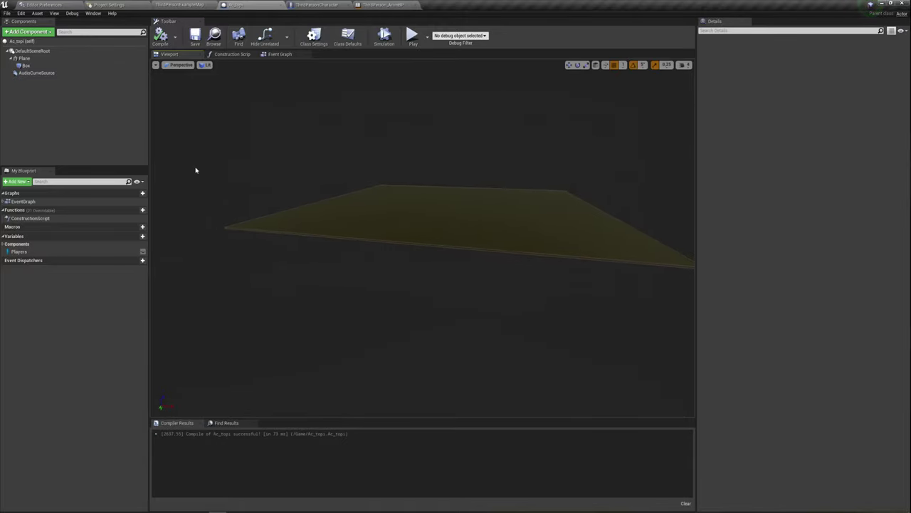
{"action": "left_click", "coordinate": [26, 59]}
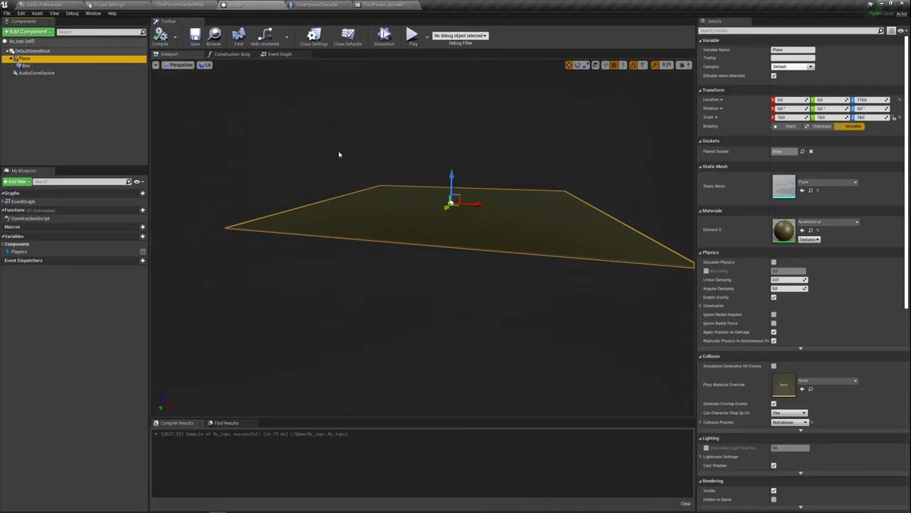
Check the Plane's 18.0 scale, then bring up the flat Box collision's scale properties
{"action": "left_click", "coordinate": [28, 31]}
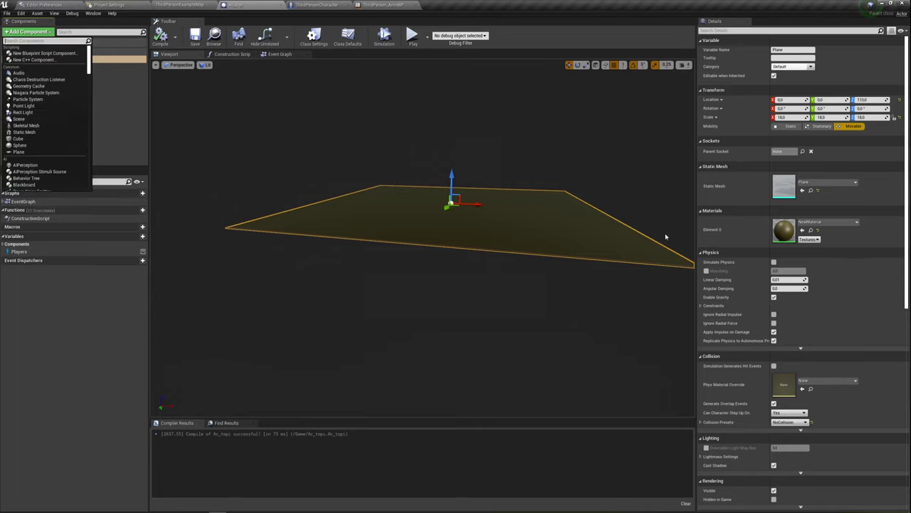
{"action": "left_click", "coordinate": [787, 117]}
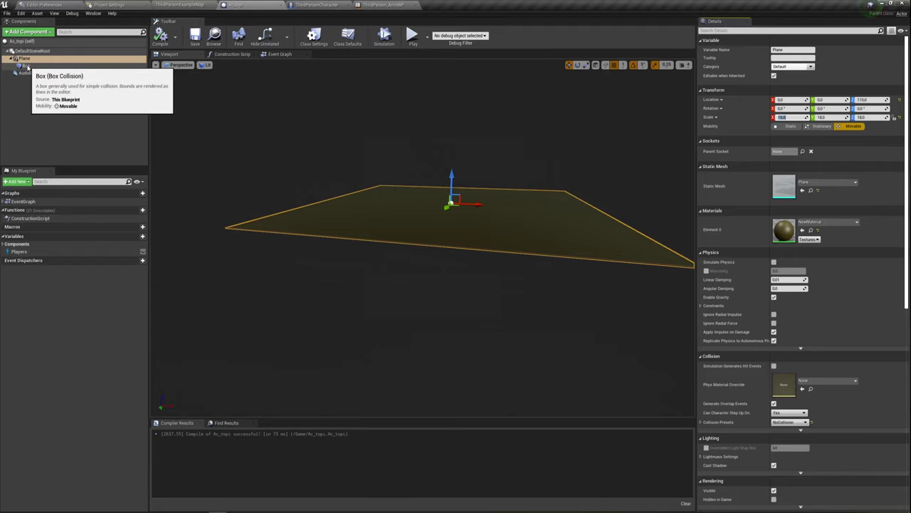
{"action": "left_click", "coordinate": [26, 65]}
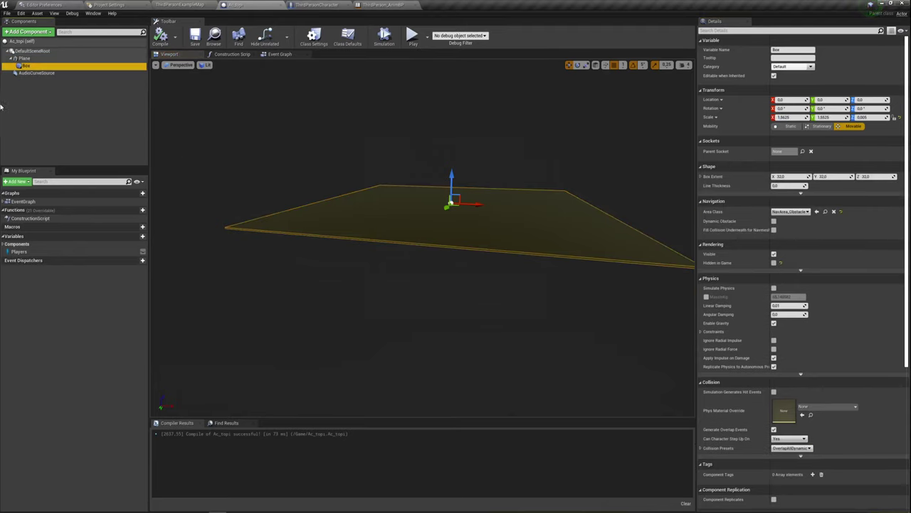
{"action": "left_click", "coordinate": [51, 33]}
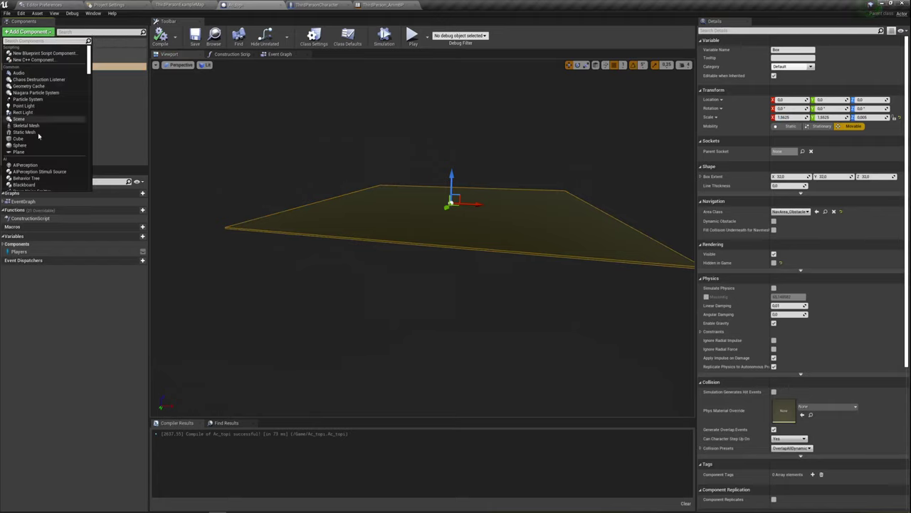
{"action": "scroll", "coordinate": [39, 128], "scroll_direction": "down", "scroll_amount": 2}
{"action": "scroll", "coordinate": [38, 137], "scroll_direction": "down", "scroll_amount": 3}
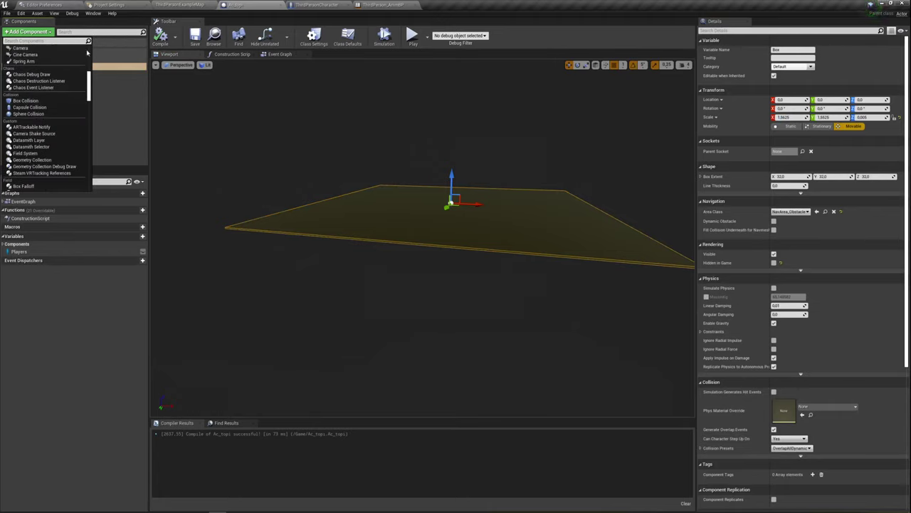
{"action": "left_click", "coordinate": [120, 69]}
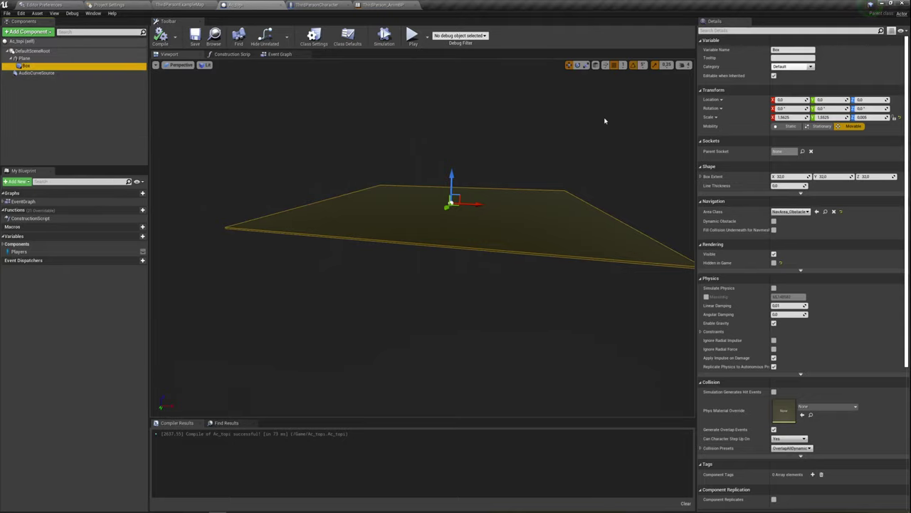
{"action": "right_click_drag", "start_coordinate": [427, 285], "coordinate": [498, 320]}
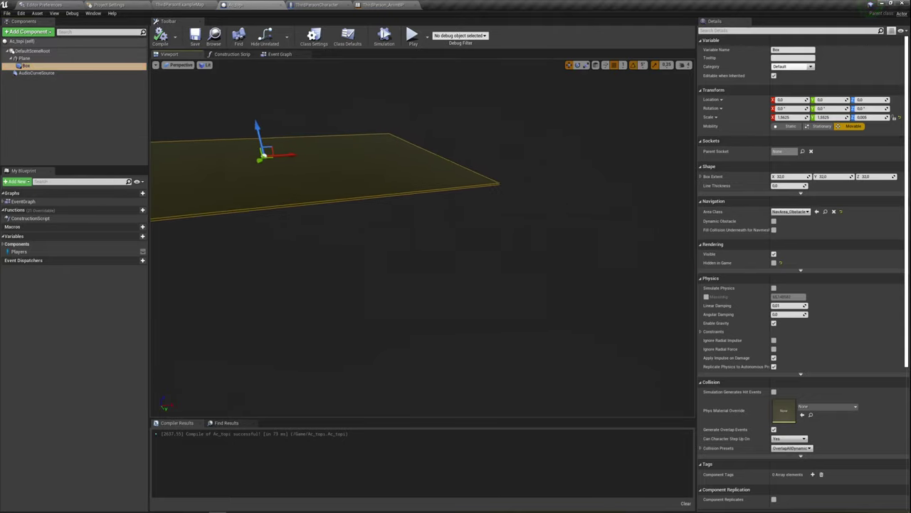
{"action": "mouse_move", "coordinate": [427, 285]}
{"action": "right_mouse_down"}
{"action": "mouse_move", "coordinate": [428, 249]}
{"action": "mouse_move", "coordinate": [448, 278]}
{"action": "right_mouse_up"}
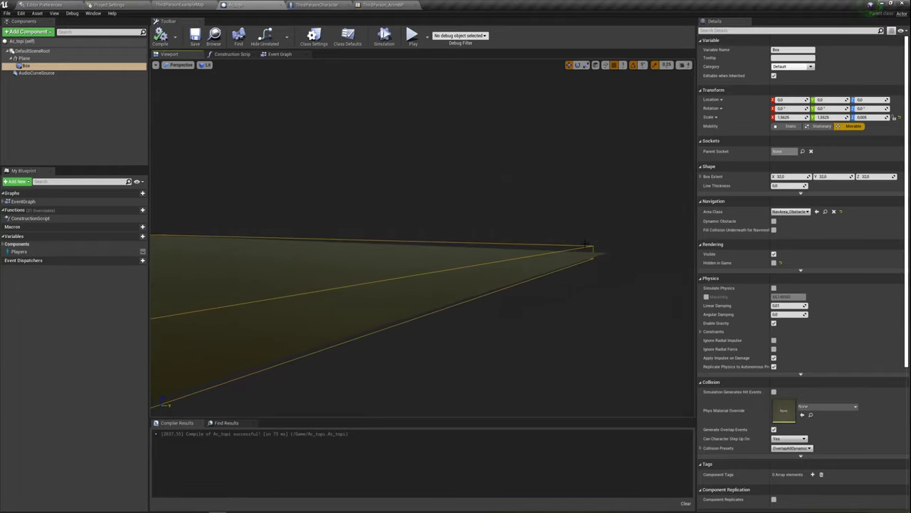
{"action": "right_click_drag", "start_coordinate": [518, 279], "coordinate": [518, 284]}
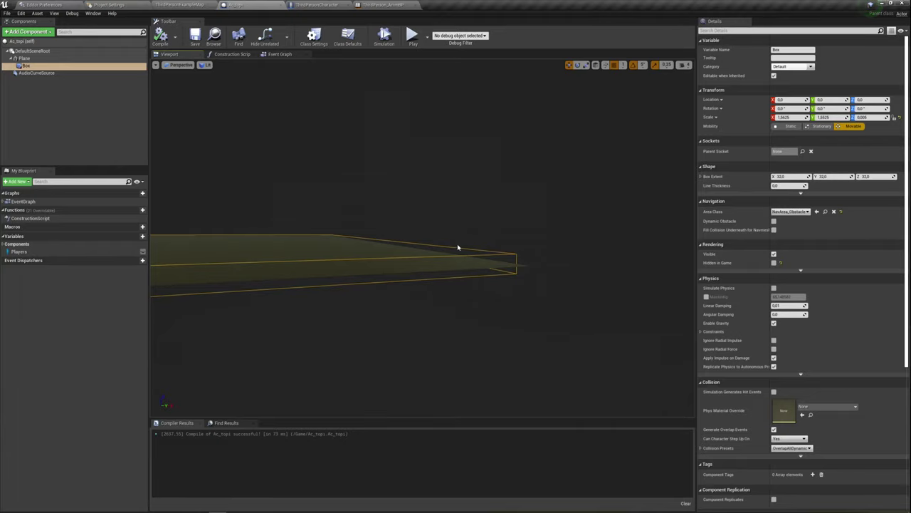
{"action": "right_click_drag", "start_coordinate": [486, 265], "coordinate": [485, 266]}
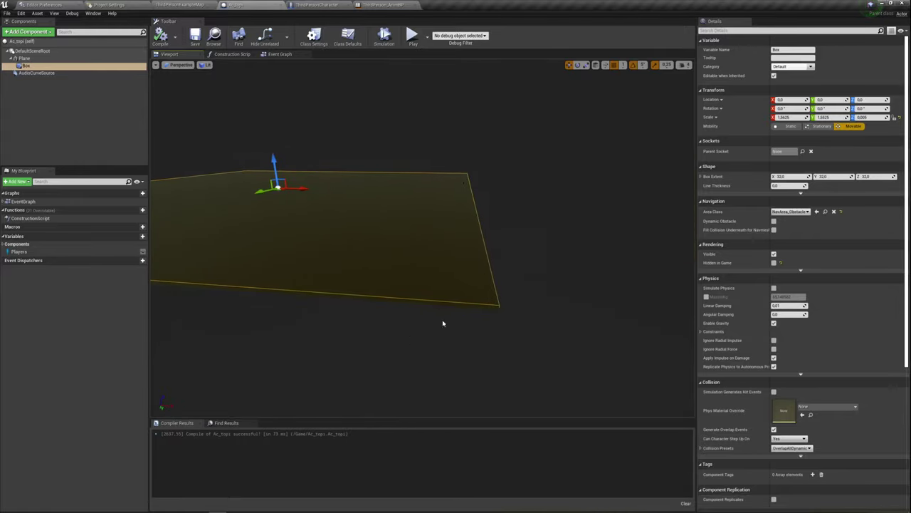
{"action": "right_click_drag", "start_coordinate": [397, 232], "coordinate": [396, 232]}
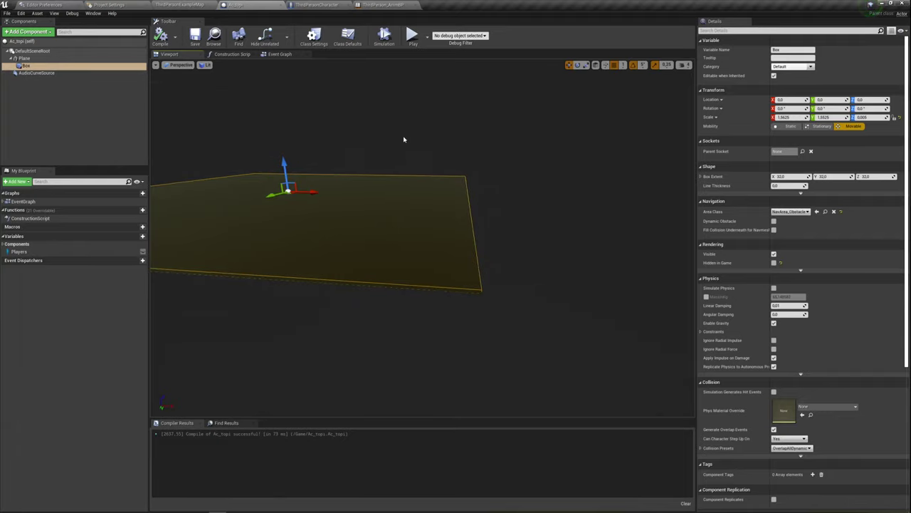
{"action": "right_click_drag", "start_coordinate": [454, 196], "coordinate": [453, 196]}
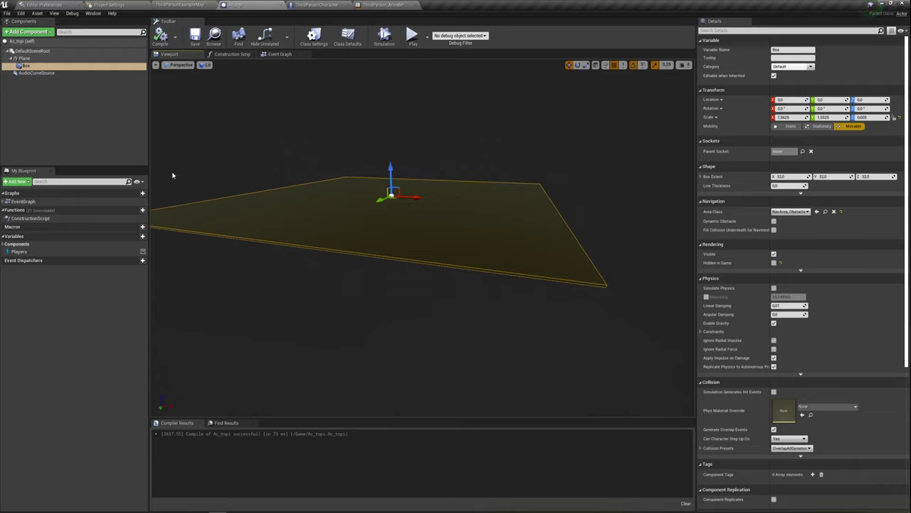
{"action": "left_click", "coordinate": [32, 73]}
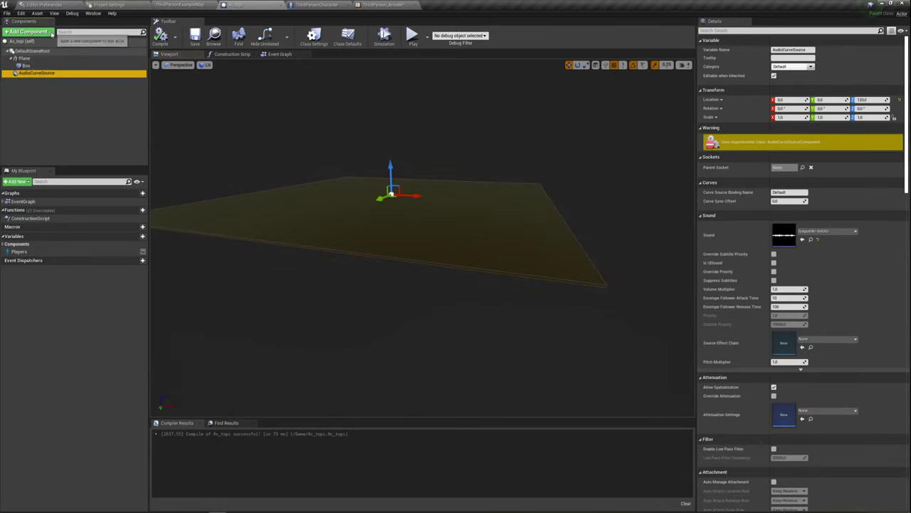
{"action": "left_click", "coordinate": [47, 32]}
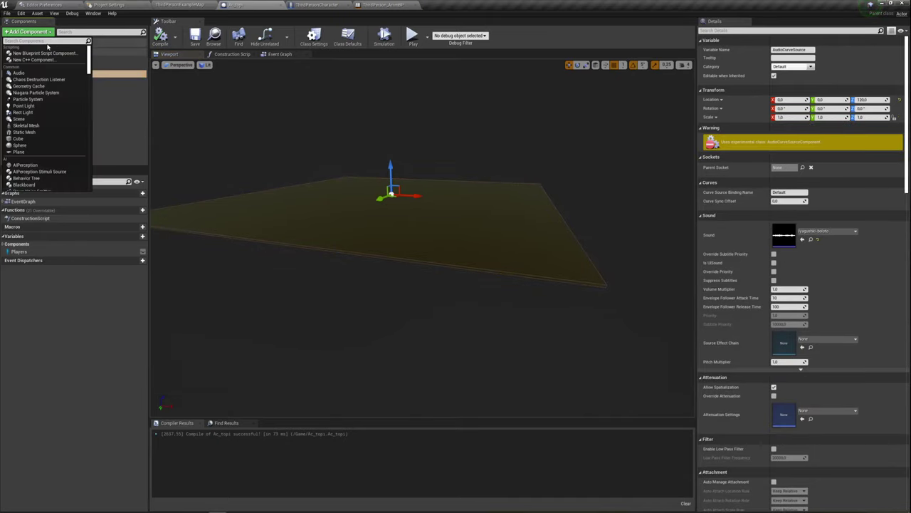
{"action": "type", "text": "aud"}
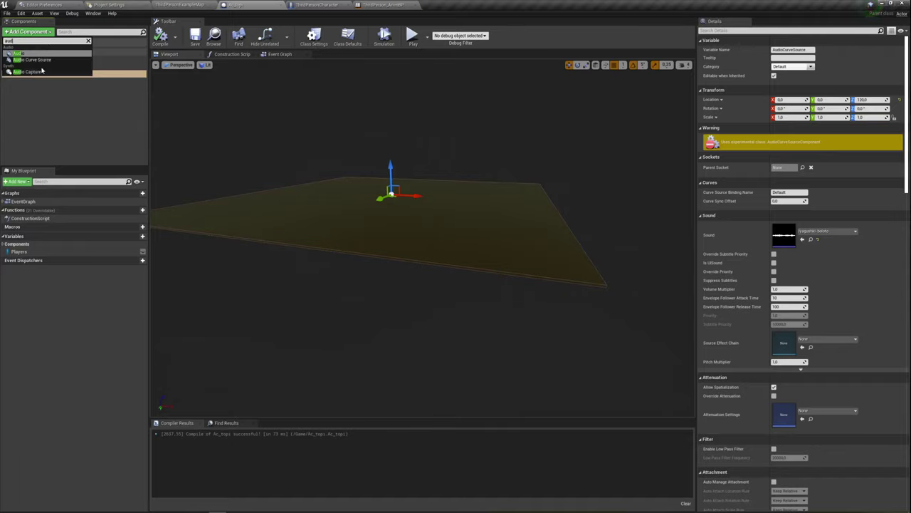
{"action": "key", "text": "Escape"}
{"action": "left_click", "coordinate": [43, 107]}
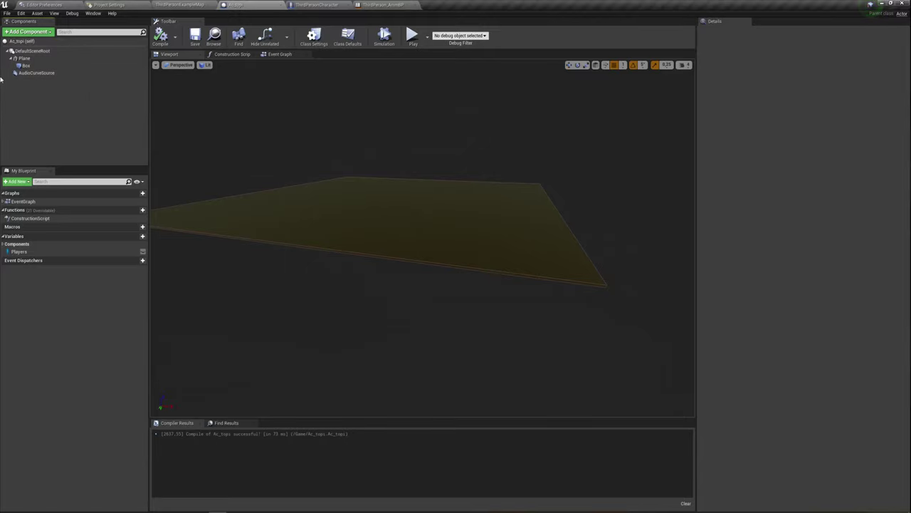
{"action": "left_click", "coordinate": [25, 73]}
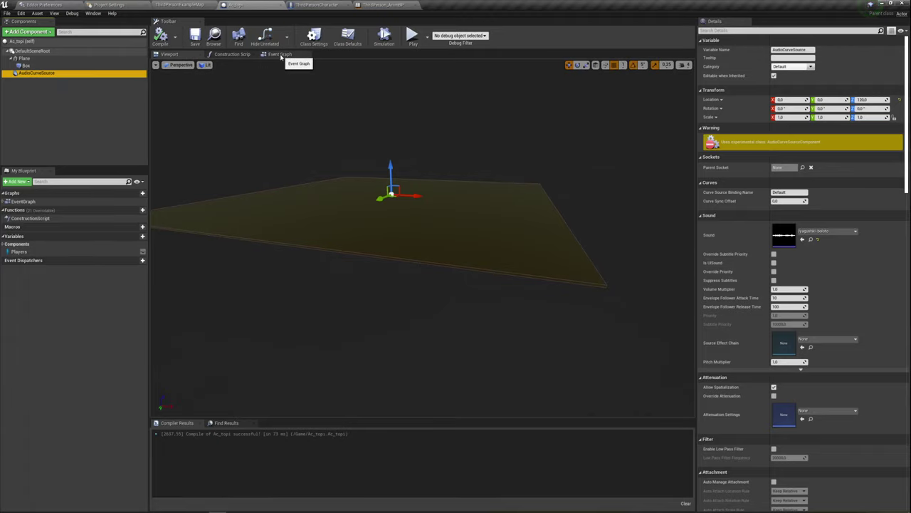
Jump from the Box's Details to its On Component Begin Overlap event in the Event Graph
{"action": "left_click", "coordinate": [25, 65]}
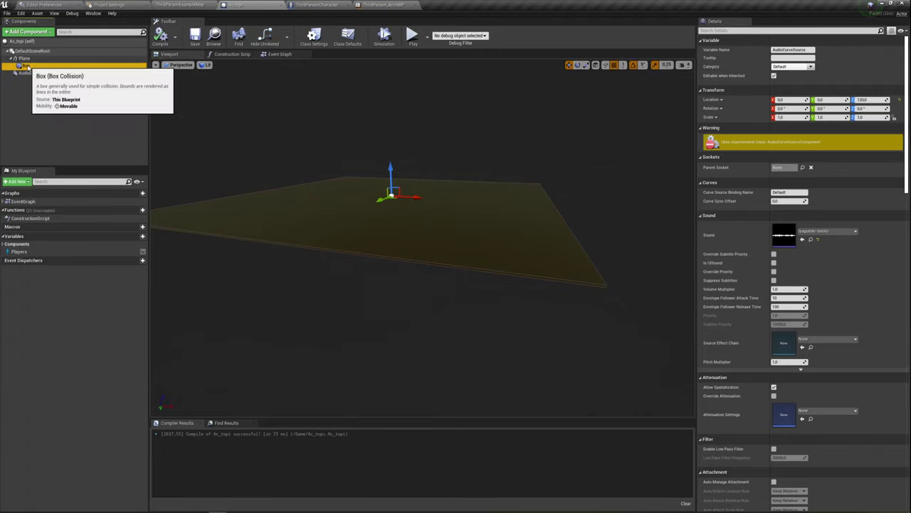
{"action": "scroll", "coordinate": [769, 218], "scroll_direction": "down", "scroll_amount": 10}
{"action": "scroll", "coordinate": [769, 219], "scroll_direction": "down", "scroll_amount": 2}
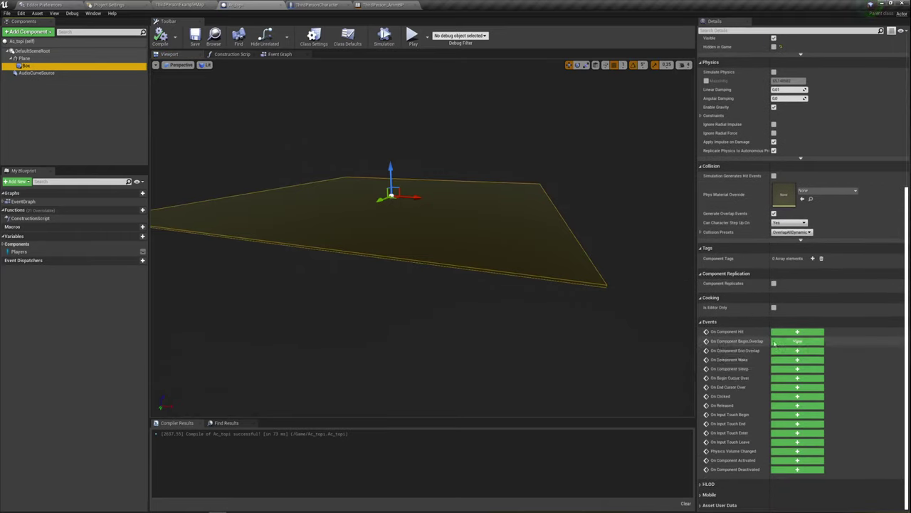
{"action": "left_click", "coordinate": [797, 342]}
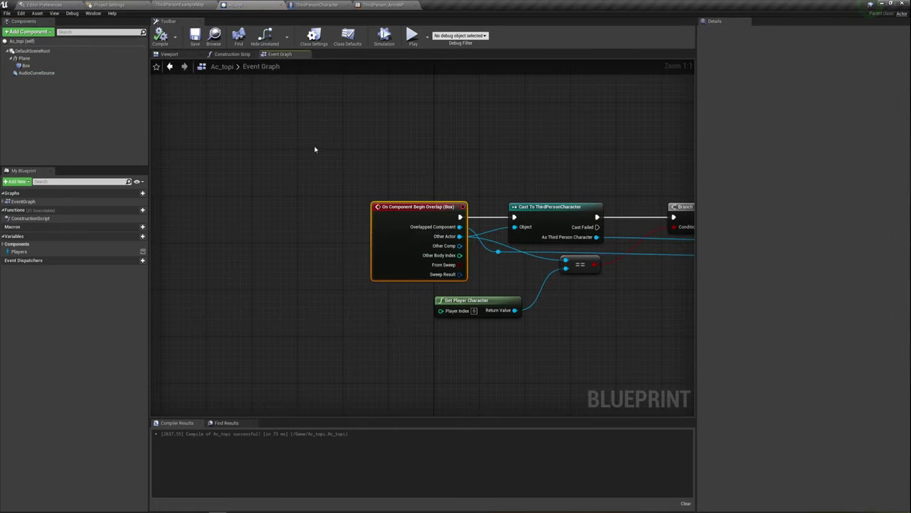
{"action": "left_click_drag", "start_coordinate": [323, 157], "coordinate": [471, 288]}
{"action": "right_click_drag", "start_coordinate": [486, 278], "coordinate": [435, 270]}
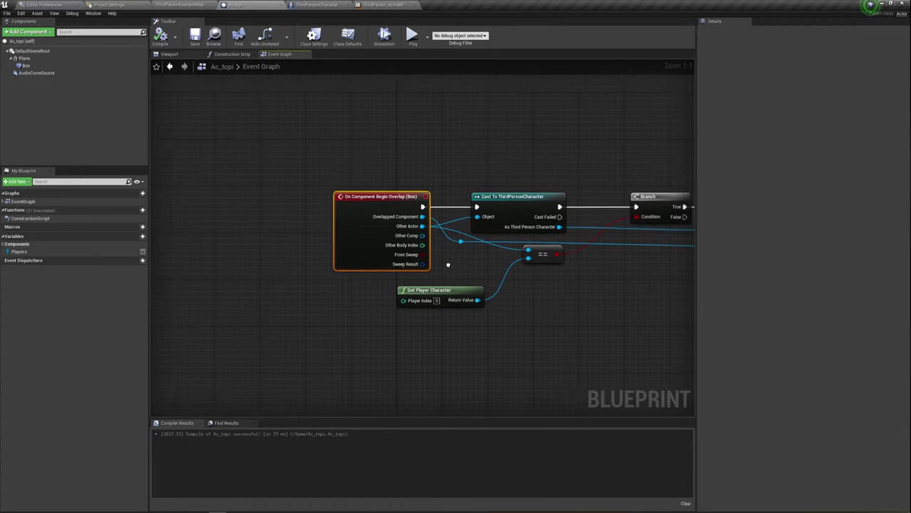
Inspect the Cast To ThirdPersonCharacter, Branch, SET, Is Overlapping Component and Sequence nodes
{"action": "left_click", "coordinate": [488, 209]}
{"action": "left_click_drag", "start_coordinate": [448, 148], "coordinate": [564, 245]}
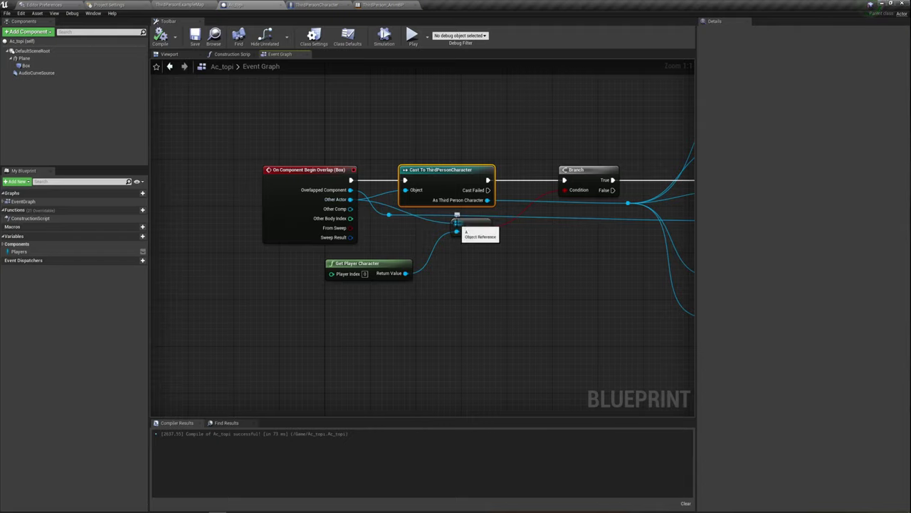
{"action": "left_click_drag", "start_coordinate": [249, 299], "coordinate": [437, 255]}
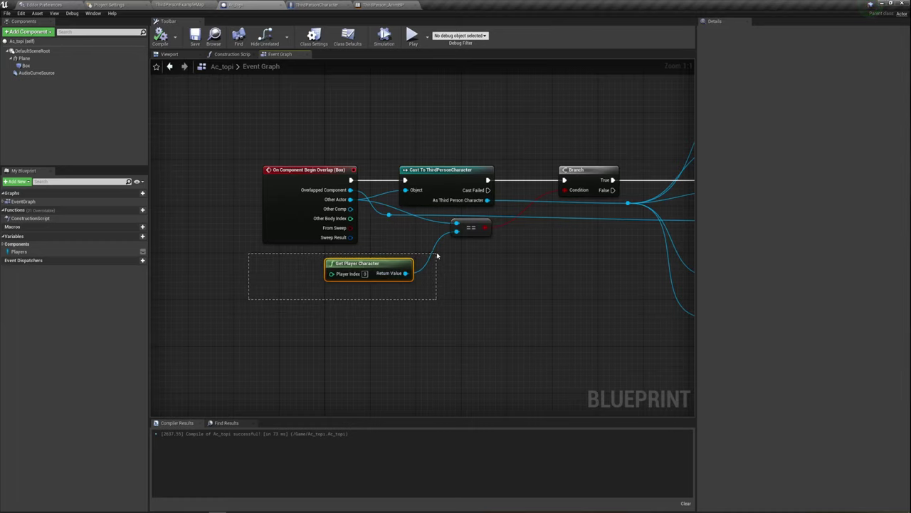
{"action": "right_click_drag", "start_coordinate": [527, 266], "coordinate": [491, 265]}
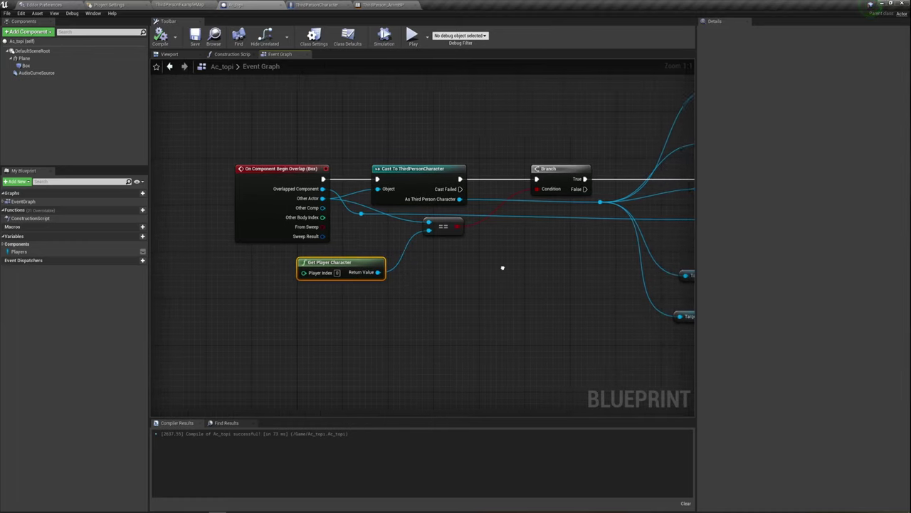
{"action": "right_click_drag", "start_coordinate": [562, 253], "coordinate": [499, 255]}
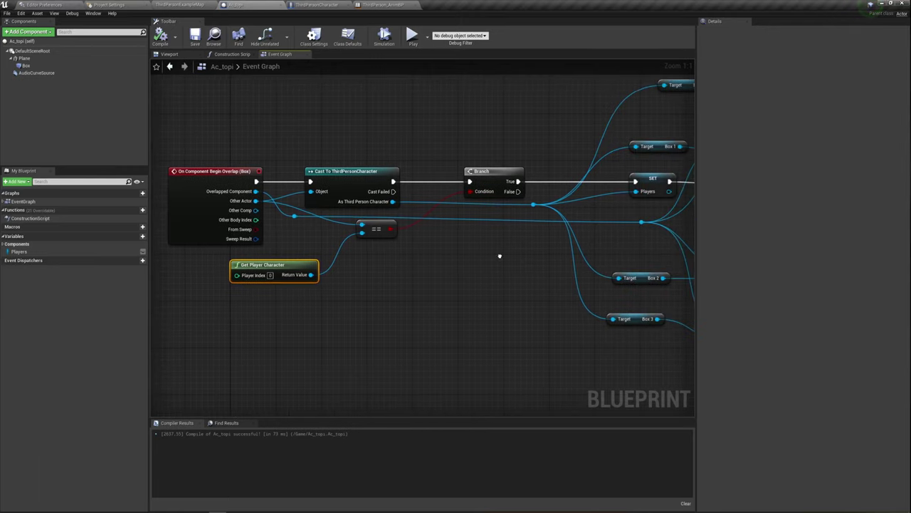
{"action": "left_click_drag", "start_coordinate": [454, 151], "coordinate": [527, 248]}
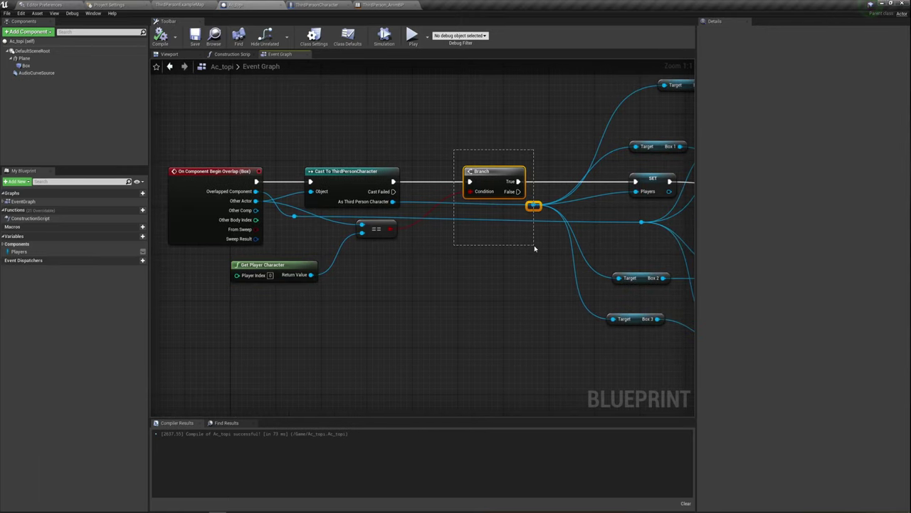
{"action": "mouse_move", "coordinate": [555, 289]}
{"action": "right_mouse_down"}
{"action": "mouse_move", "coordinate": [407, 285]}
{"action": "mouse_move", "coordinate": [383, 293]}
{"action": "right_mouse_up"}
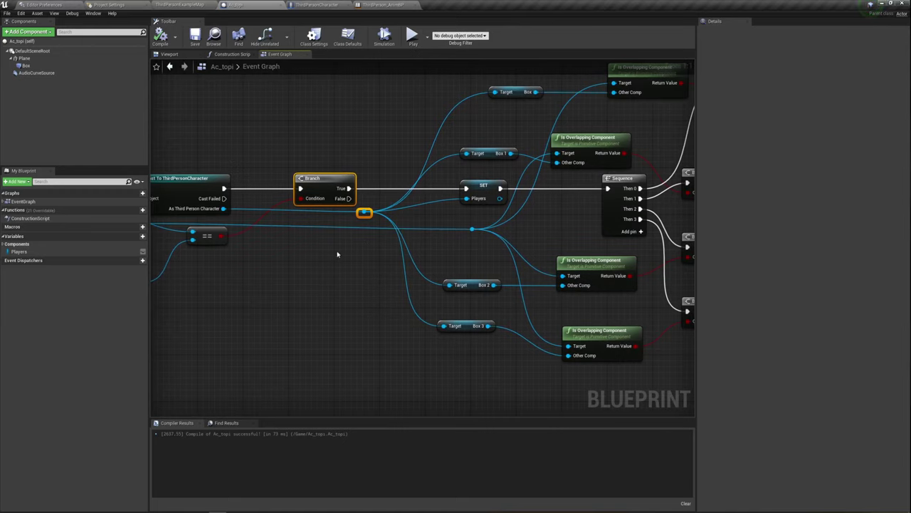
{"action": "right_click_drag", "start_coordinate": [337, 254], "coordinate": [288, 263]}
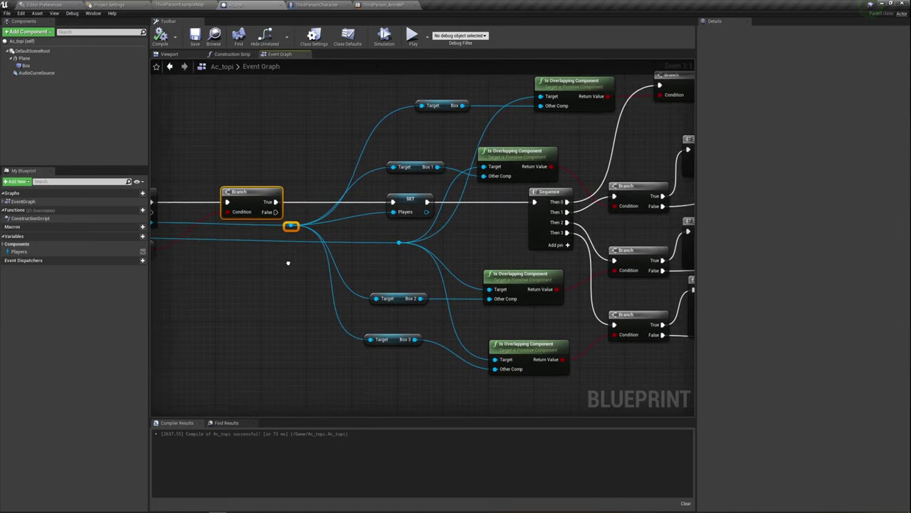
{"action": "mouse_move", "coordinate": [316, 266]}
{"action": "right_mouse_down"}
{"action": "mouse_move", "coordinate": [453, 244]}
{"action": "mouse_move", "coordinate": [405, 247]}
{"action": "right_mouse_up"}
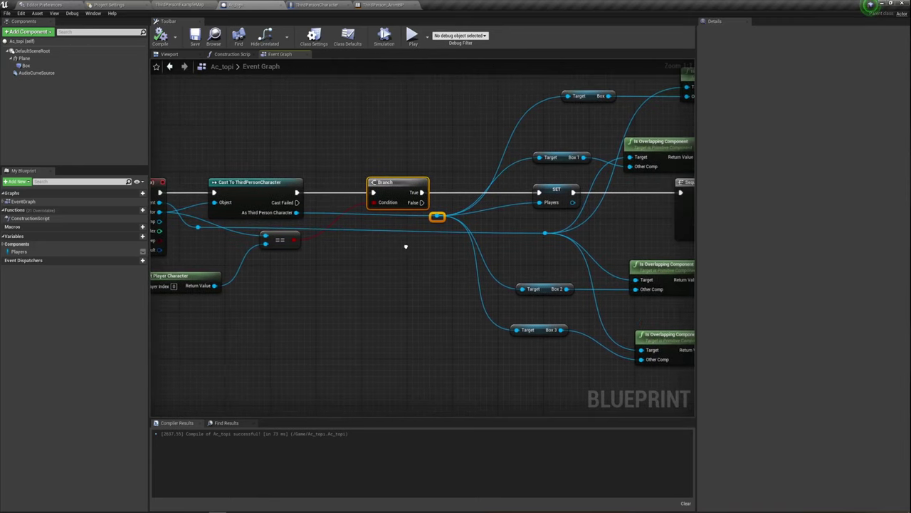
Select the SET Players node and review the Do Once and Print String nodes nearby
{"action": "left_click", "coordinate": [548, 199]}
{"action": "left_click_drag", "start_coordinate": [583, 188], "coordinate": [592, 181]}
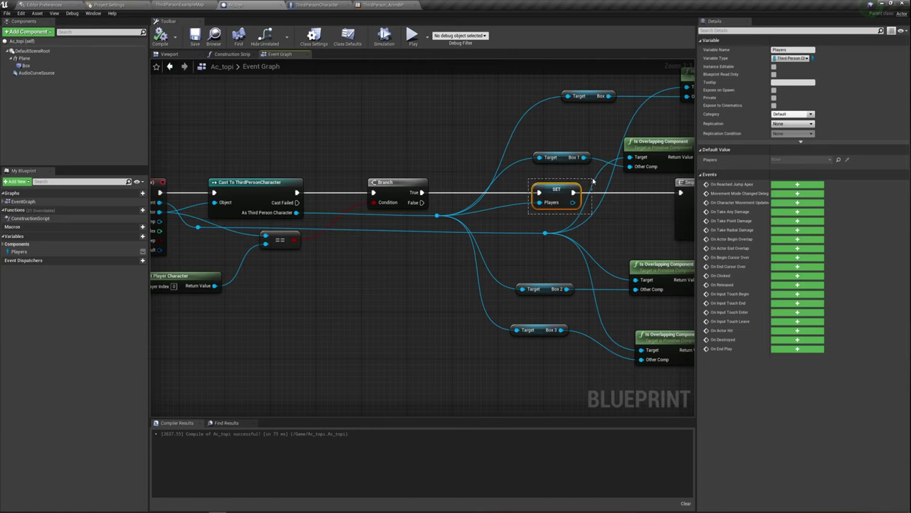
{"action": "right_click_drag", "start_coordinate": [617, 230], "coordinate": [235, 185]}
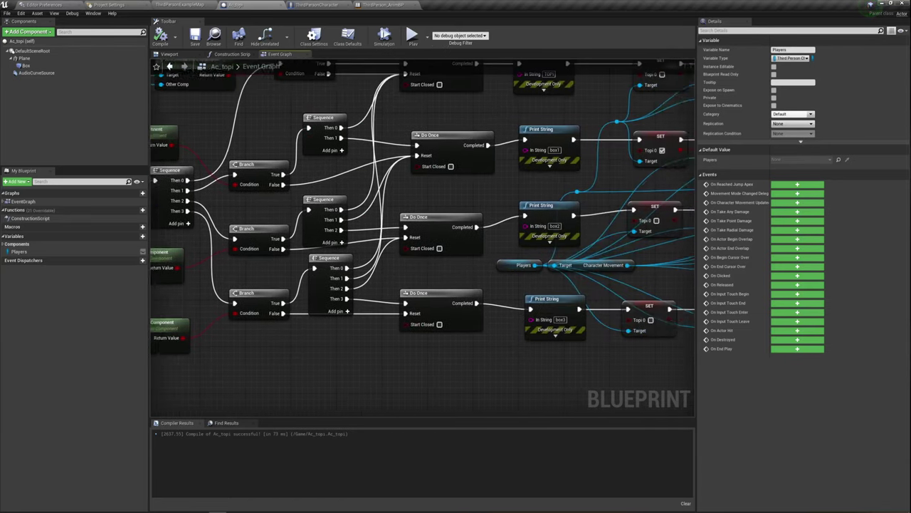
{"action": "mouse_move", "coordinate": [614, 260]}
{"action": "right_mouse_down"}
{"action": "mouse_move", "coordinate": [572, 252]}
{"action": "mouse_move", "coordinate": [754, 245]}
{"action": "right_mouse_up"}
{"action": "scroll", "coordinate": [572, 251], "scroll_direction": "down", "scroll_amount": 3}
{"action": "scroll", "coordinate": [571, 251], "scroll_direction": "up", "scroll_amount": 3}
{"action": "mouse_move", "coordinate": [168, 218]}
{"action": "right_mouse_down"}
{"action": "mouse_move", "coordinate": [451, 209]}
{"action": "mouse_move", "coordinate": [515, 261]}
{"action": "right_mouse_up"}
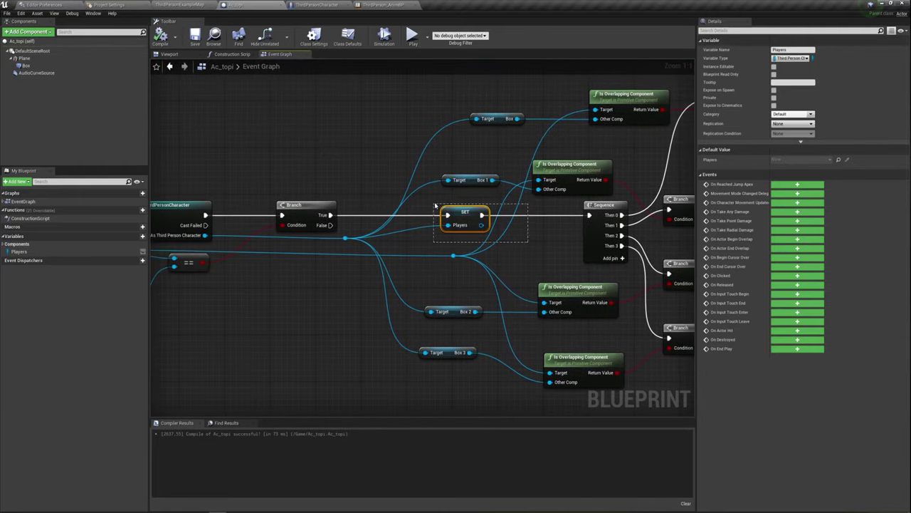
{"action": "left_click_drag", "start_coordinate": [435, 206], "coordinate": [434, 204]}
Pan through the Sequence and Do Once chains, then drag a wire from As Third Person Character
{"action": "right_click_drag", "start_coordinate": [473, 230], "coordinate": [415, 201]}
{"action": "right_click_drag", "start_coordinate": [536, 257], "coordinate": [410, 275]}
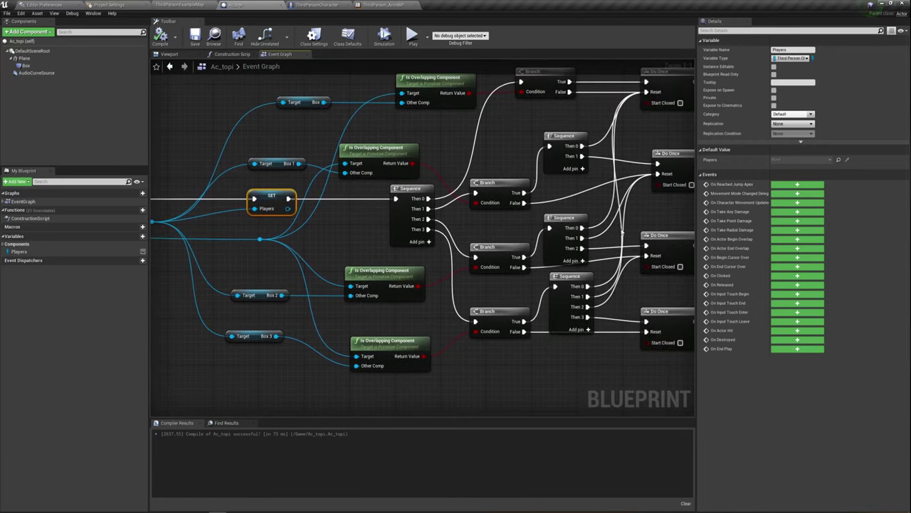
{"action": "right_click_drag", "start_coordinate": [687, 305], "coordinate": [562, 278]}
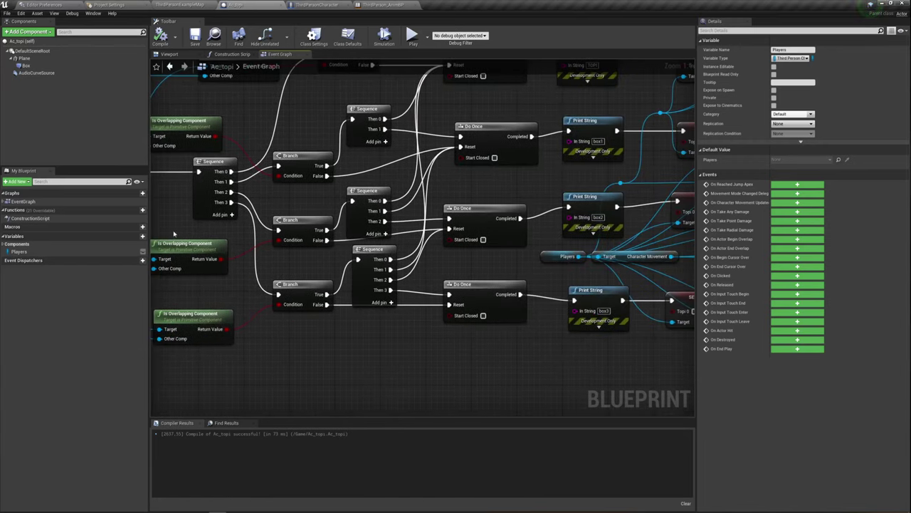
{"action": "right_click_drag", "start_coordinate": [173, 230], "coordinate": [520, 262]}
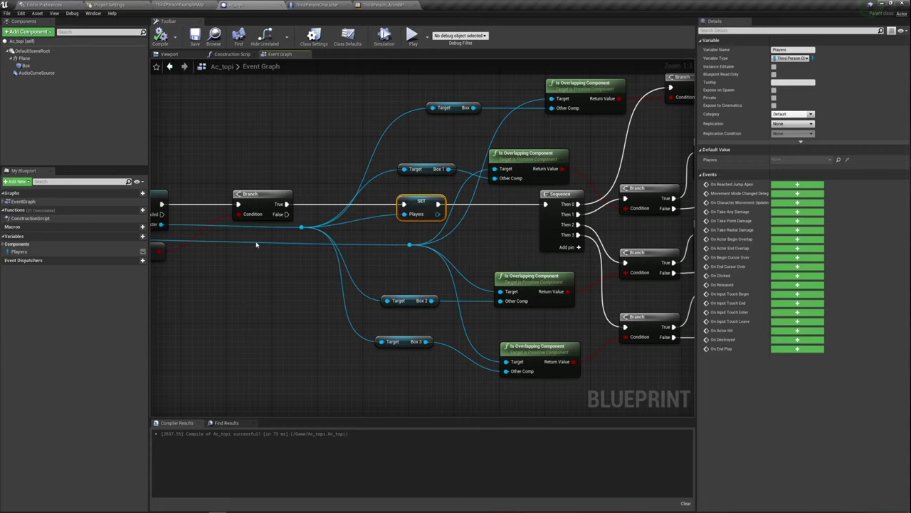
{"action": "right_click_drag", "start_coordinate": [257, 245], "coordinate": [338, 236]}
{"action": "left_click_drag", "start_coordinate": [242, 214], "coordinate": [294, 137]}
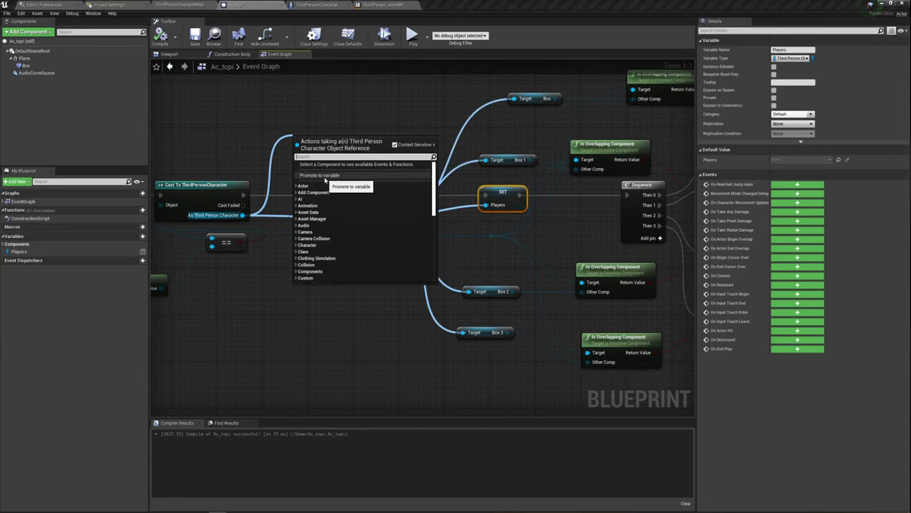
{"action": "left_click", "coordinate": [395, 145]}
{"action": "mouse_move", "coordinate": [515, 224]}
{"action": "right_mouse_down"}
{"action": "mouse_move", "coordinate": [484, 223]}
{"action": "mouse_move", "coordinate": [508, 229]}
{"action": "right_mouse_up"}
{"action": "left_click", "coordinate": [470, 190]}
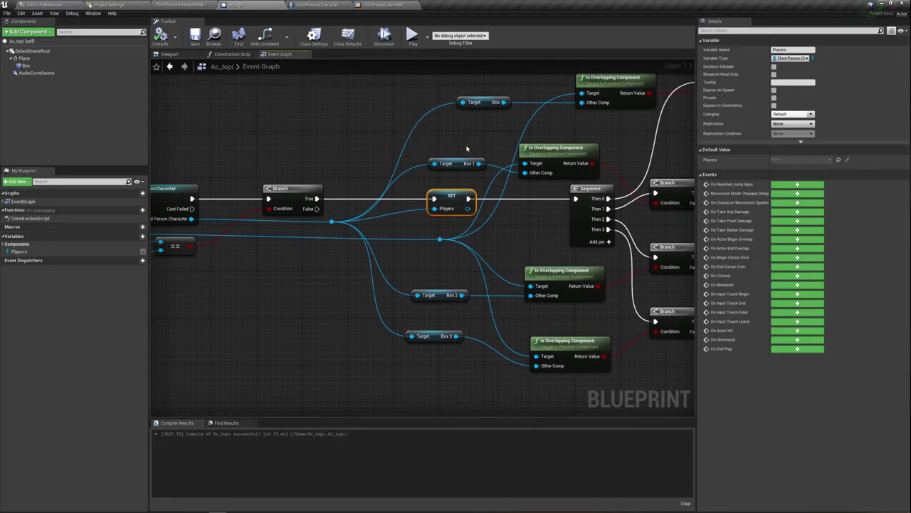
Select the Branch and reroute point, and move the SET node to sit before the Branch
{"action": "left_click_drag", "start_coordinate": [230, 164], "coordinate": [343, 259]}
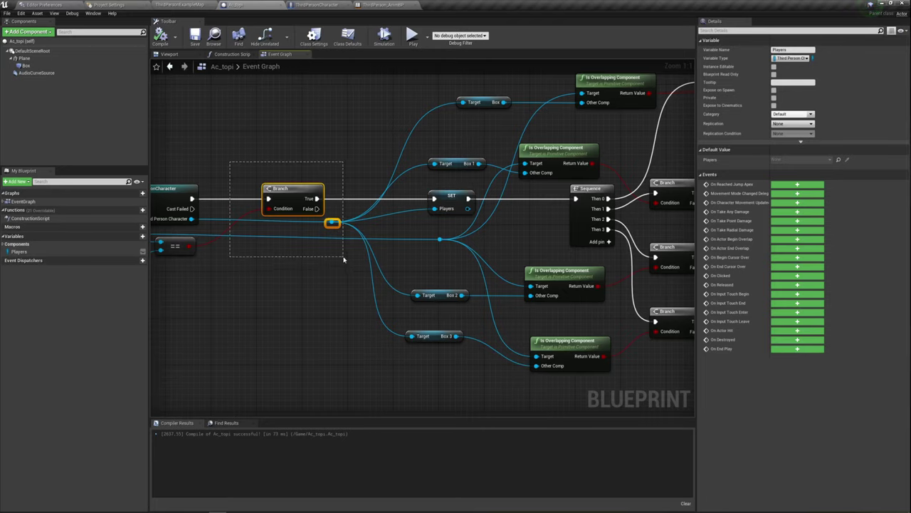
{"action": "left_click_drag", "start_coordinate": [323, 219], "coordinate": [371, 220]}
{"action": "right_click_drag", "start_coordinate": [370, 220], "coordinate": [364, 223]}
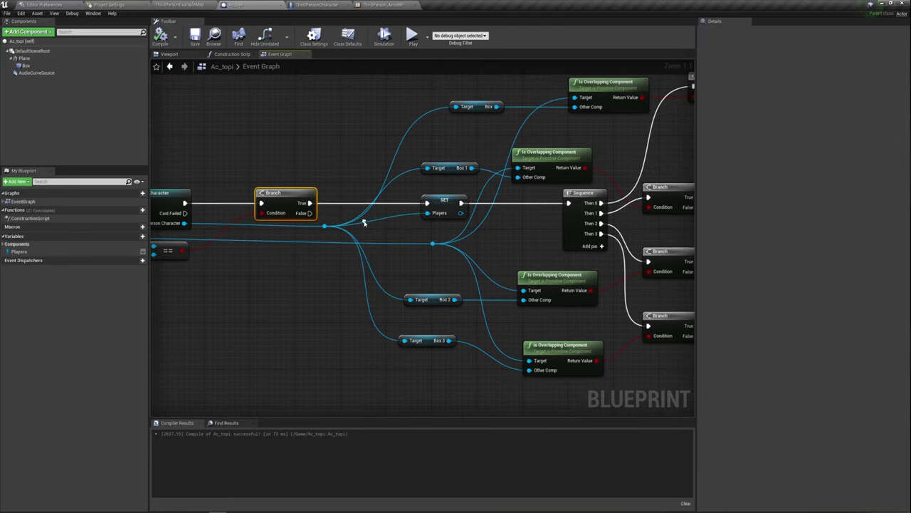
{"action": "right_click_drag", "start_coordinate": [480, 252], "coordinate": [395, 245]}
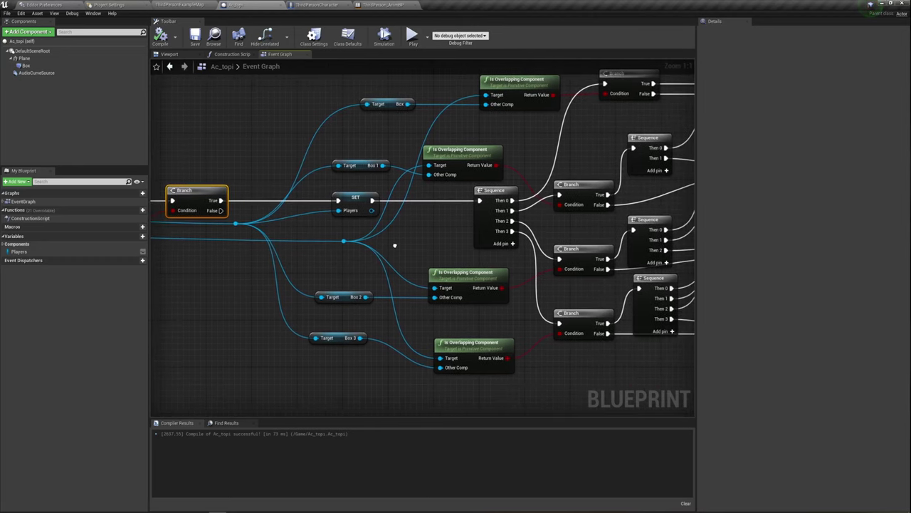
{"action": "right_click_drag", "start_coordinate": [493, 191], "coordinate": [563, 194]}
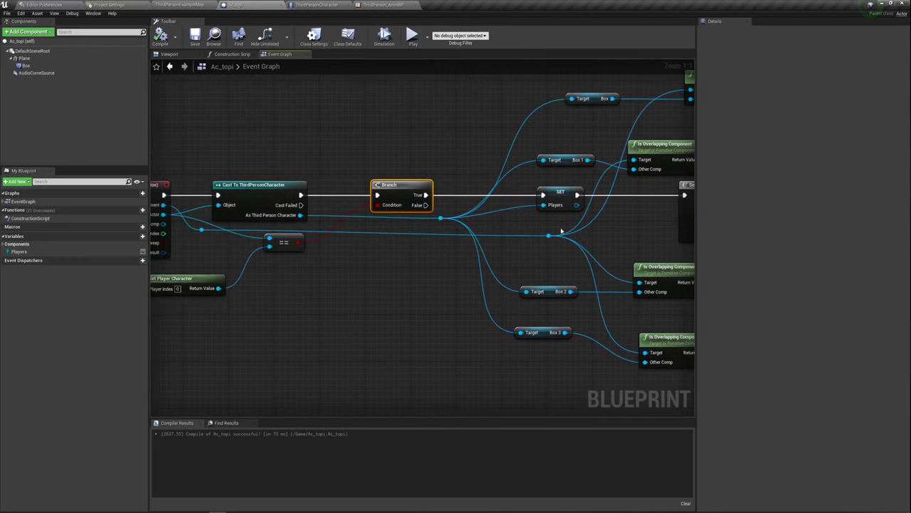
{"action": "mouse_move", "coordinate": [567, 196]}
{"action": "left_mouse_down"}
{"action": "mouse_move", "coordinate": [332, 200]}
{"action": "mouse_move", "coordinate": [525, 198]}
{"action": "left_mouse_up"}
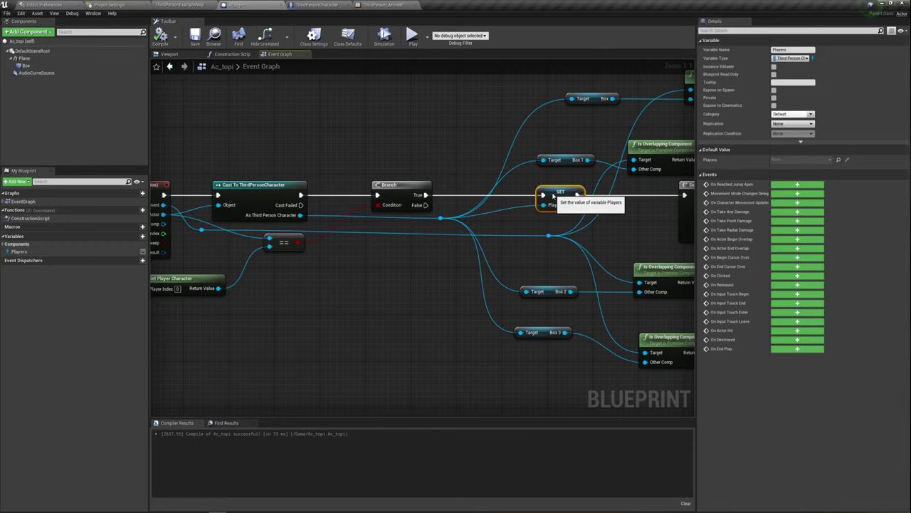
Review the Branch and Sequence nodes, then switch to the ThirdPersonCharacter blueprint
{"action": "mouse_move", "coordinate": [585, 227]}
{"action": "right_mouse_down"}
{"action": "mouse_move", "coordinate": [379, 233]}
{"action": "mouse_move", "coordinate": [444, 233]}
{"action": "right_mouse_up"}
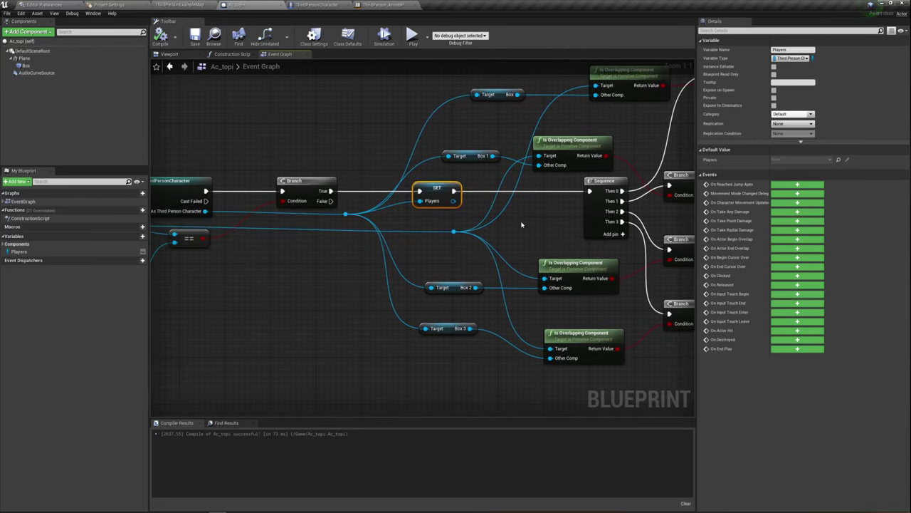
{"action": "mouse_move", "coordinate": [521, 225]}
{"action": "right_mouse_down"}
{"action": "mouse_move", "coordinate": [391, 223]}
{"action": "mouse_move", "coordinate": [368, 251]}
{"action": "mouse_move", "coordinate": [347, 249]}
{"action": "right_mouse_up"}
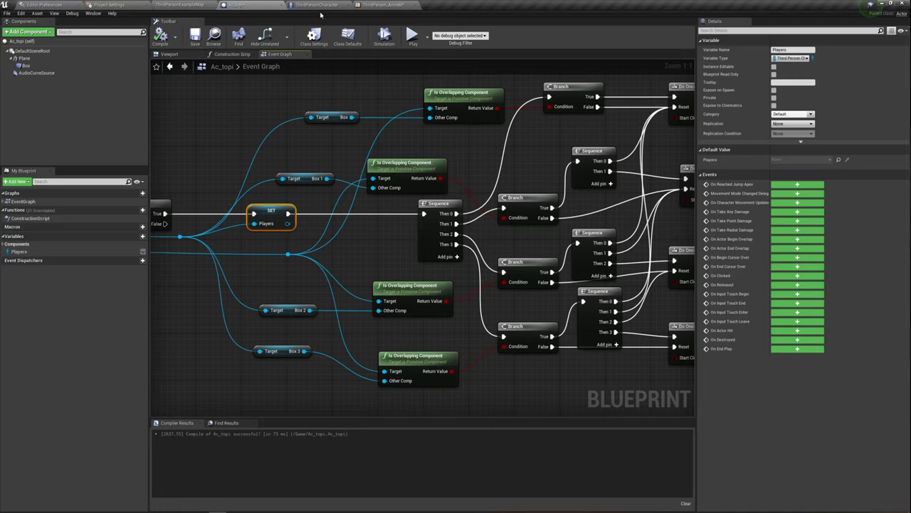
{"action": "left_click", "coordinate": [320, 5]}
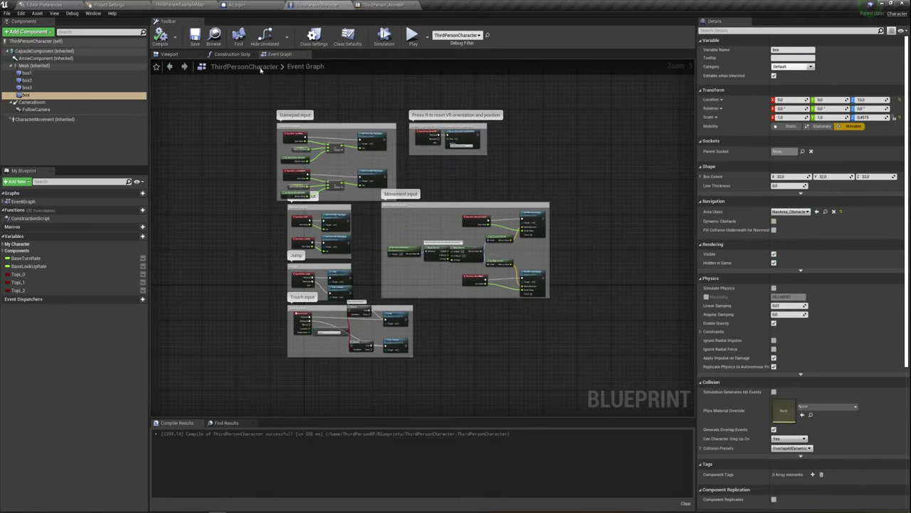
Show ThirdPersonCharacter in the 3D Viewport and select the foot-level box collision component
{"action": "left_click", "coordinate": [168, 55]}
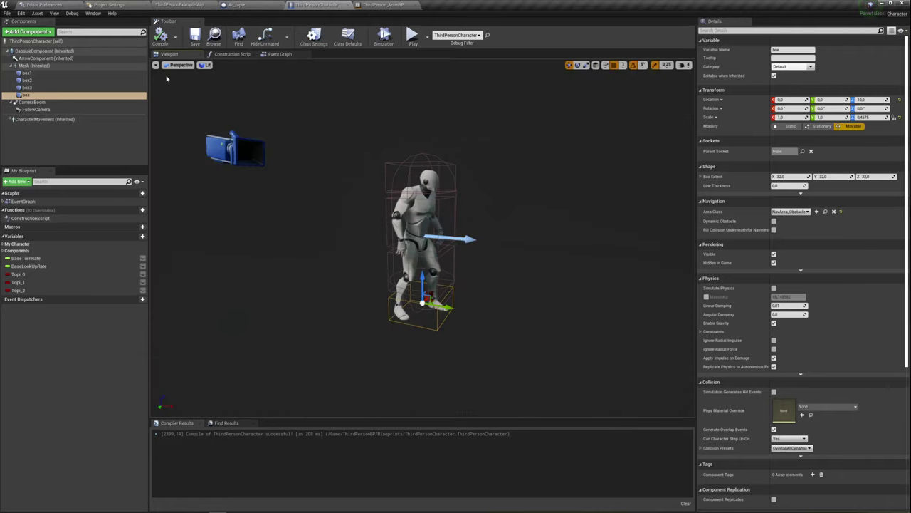
{"action": "left_click_drag", "start_coordinate": [475, 377], "coordinate": [498, 341], "text": "alt"}
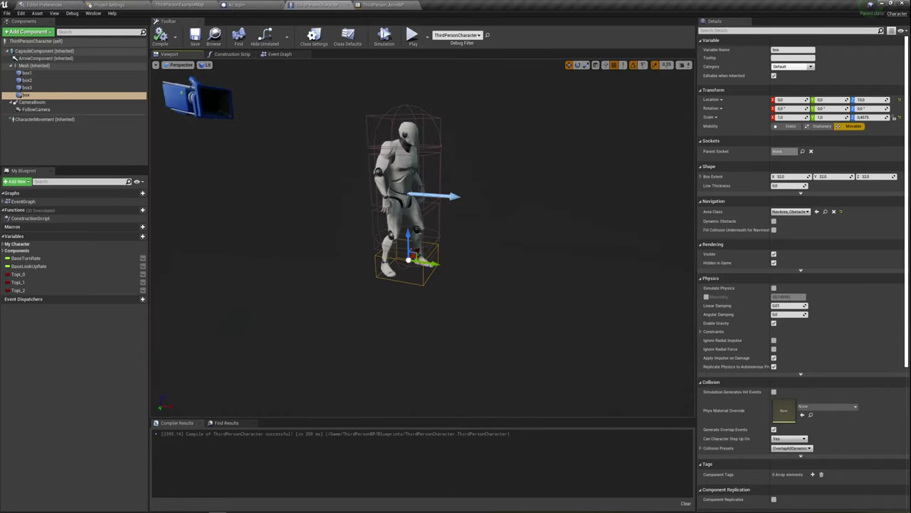
{"action": "scroll", "coordinate": [225, 215], "scroll_direction": "down", "scroll_amount": 5}
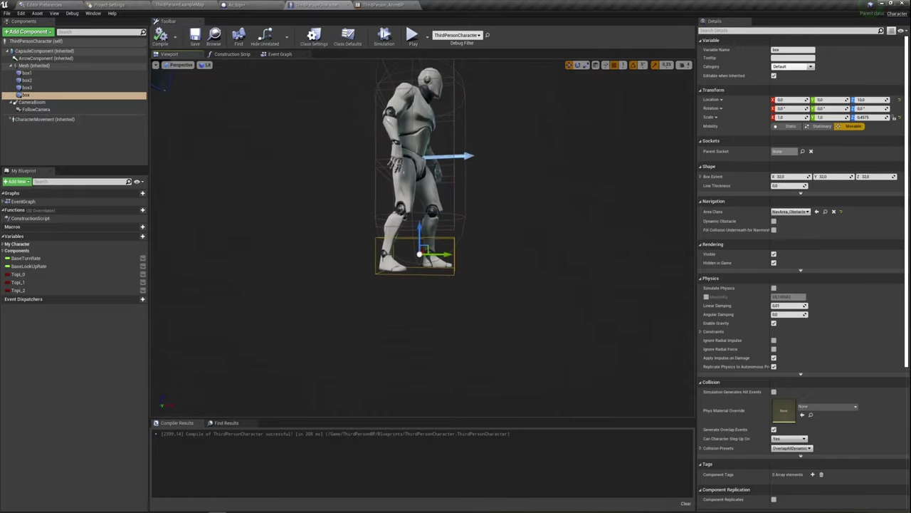
{"action": "left_click_drag", "start_coordinate": [225, 215], "coordinate": [242, 215], "text": "alt"}
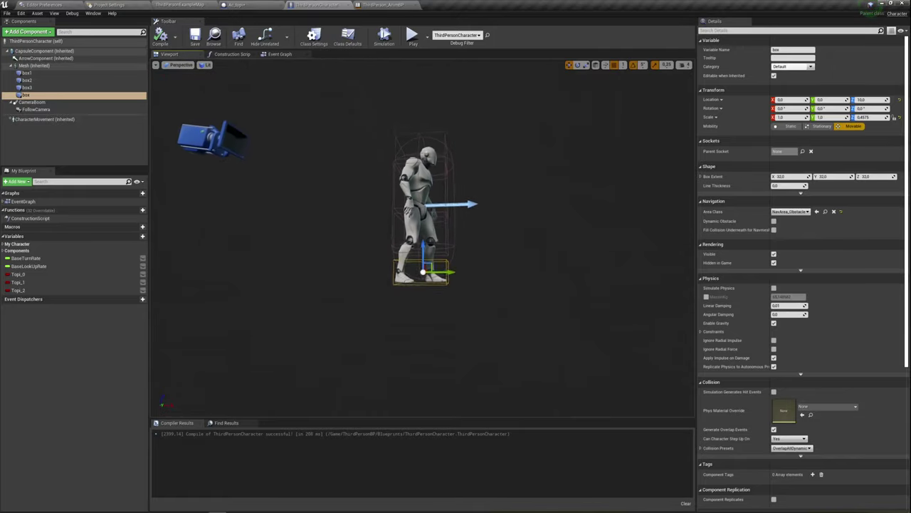
{"action": "left_click", "coordinate": [30, 94]}
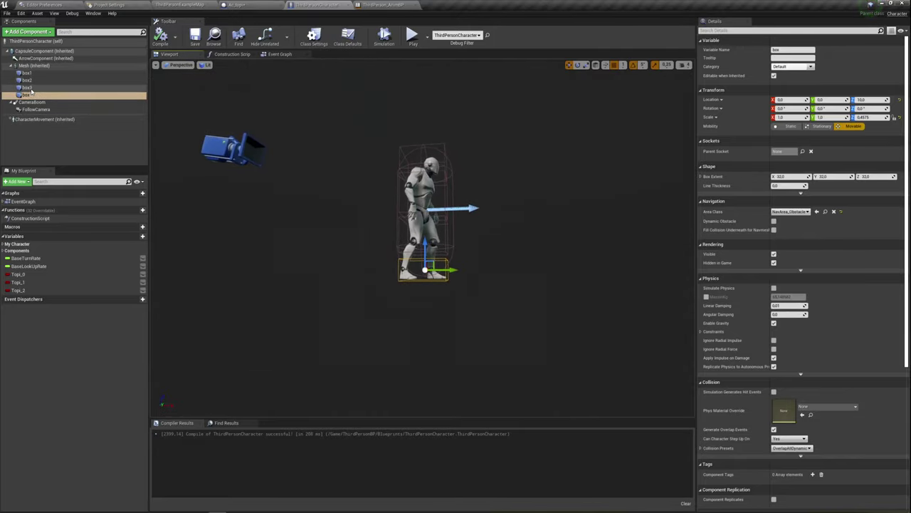
{"action": "left_click", "coordinate": [26, 95]}
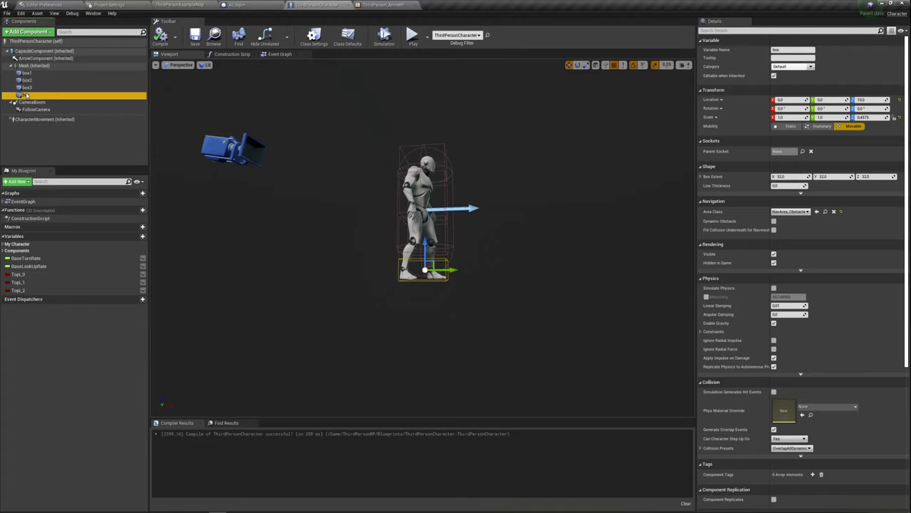
{"action": "left_click_drag", "start_coordinate": [402, 295], "coordinate": [472, 311]}
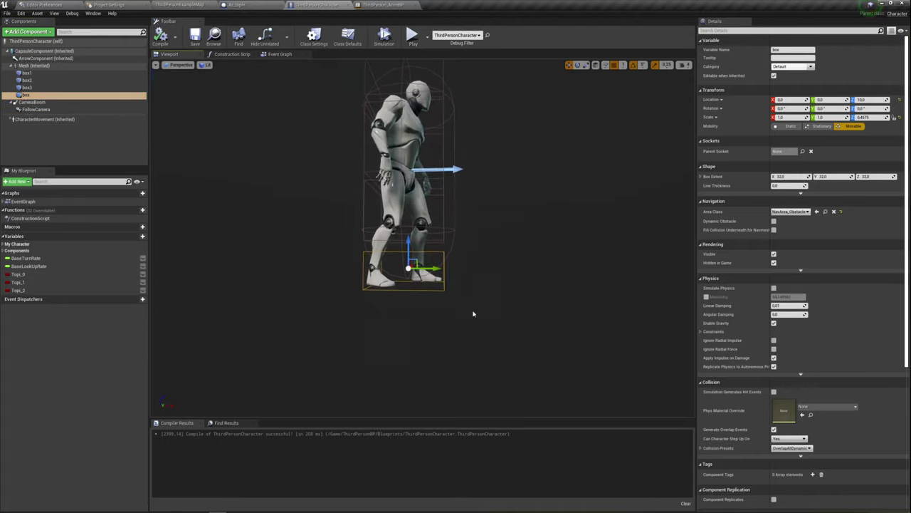
{"action": "left_click_drag", "start_coordinate": [485, 253], "coordinate": [470, 264]}
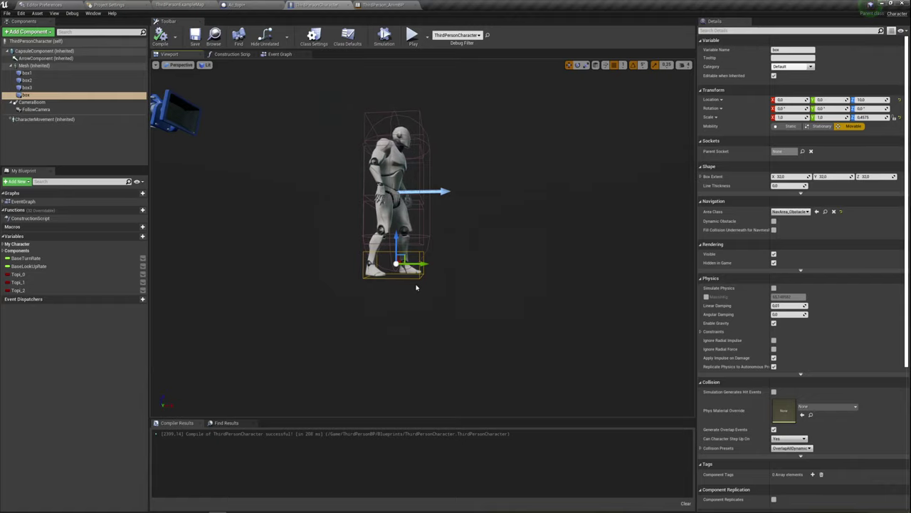
Select box1, then box2 and frame the view on box2 at the shoulder
{"action": "left_click", "coordinate": [418, 242]}
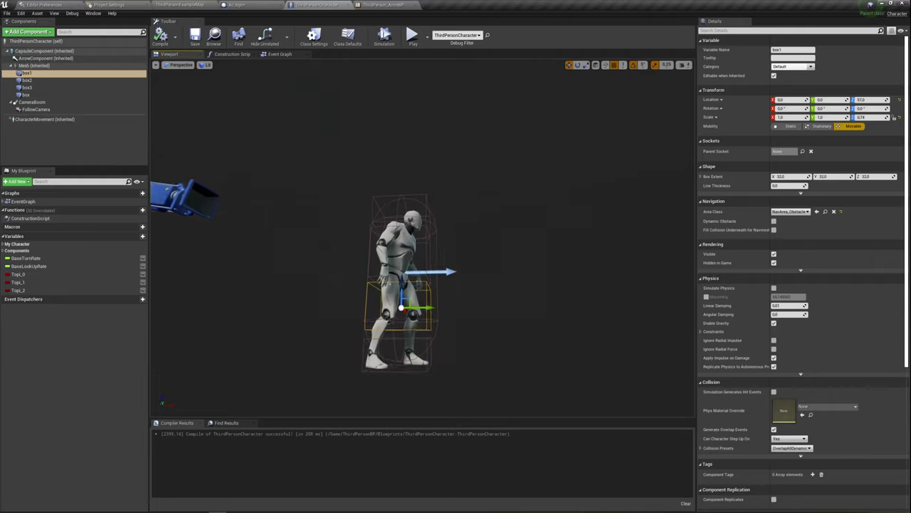
{"action": "scroll", "coordinate": [448, 214], "scroll_direction": "up", "scroll_amount": 3}
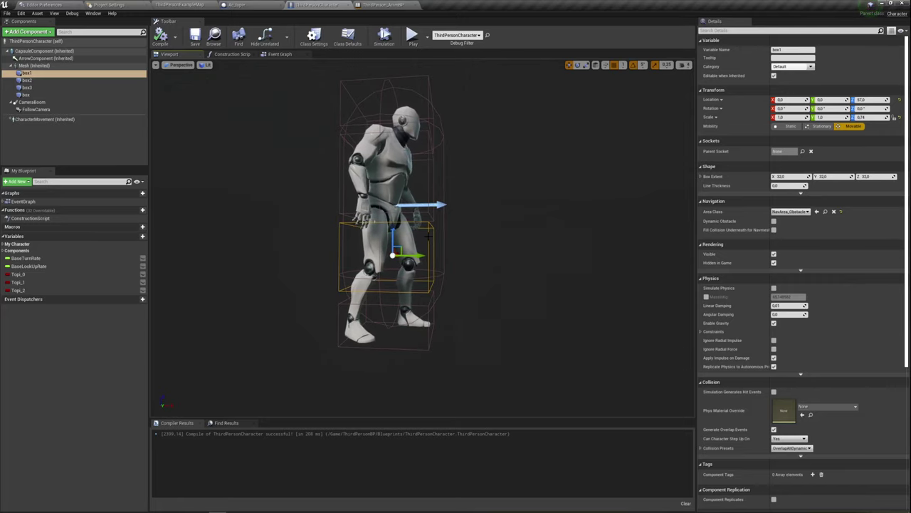
{"action": "left_click", "coordinate": [430, 175]}
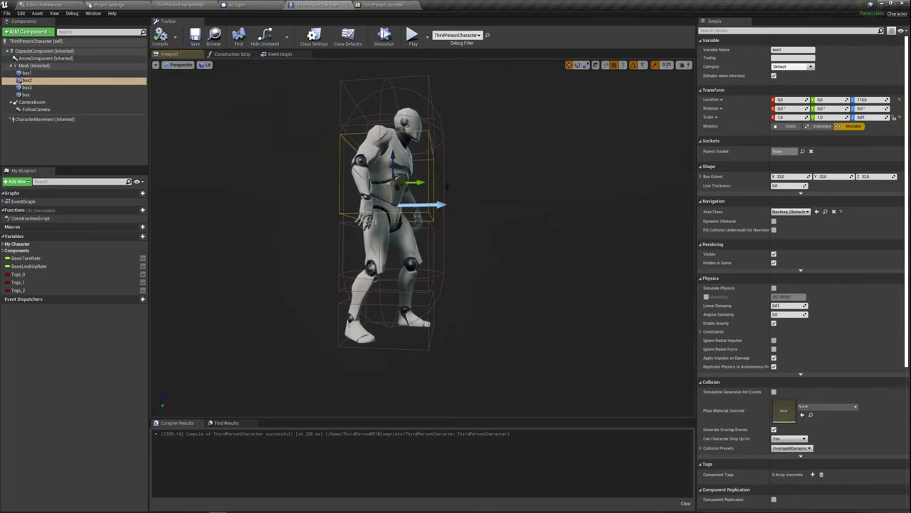
{"action": "right_click_drag", "start_coordinate": [493, 204], "coordinate": [492, 204]}
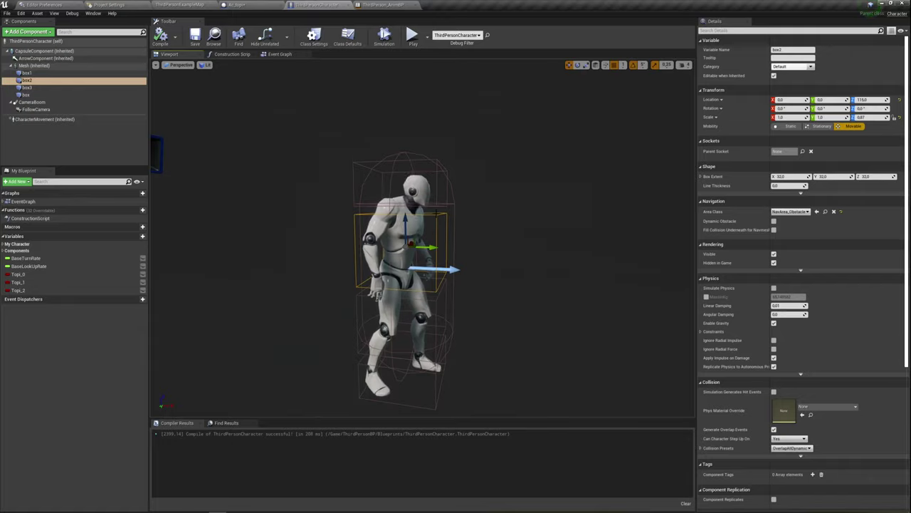
{"action": "key", "text": "f"}
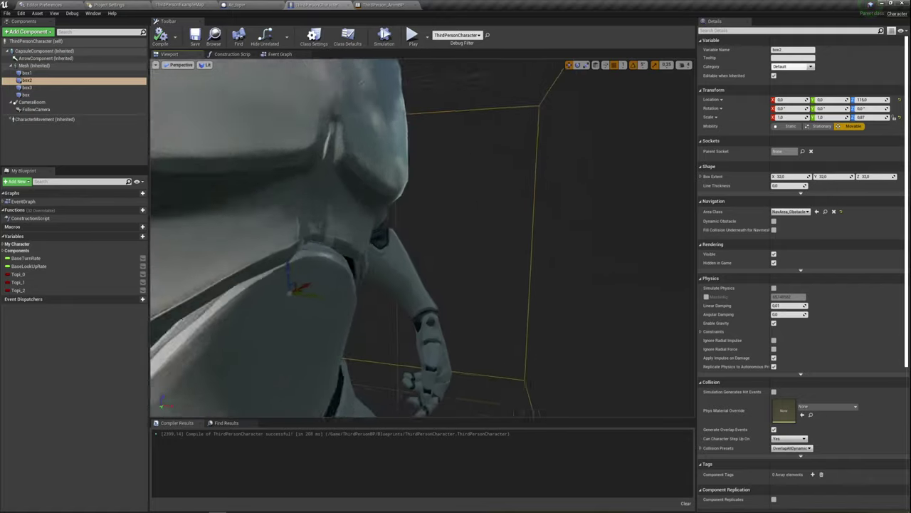
{"action": "scroll", "coordinate": [422, 239], "scroll_direction": "down", "scroll_amount": 5}
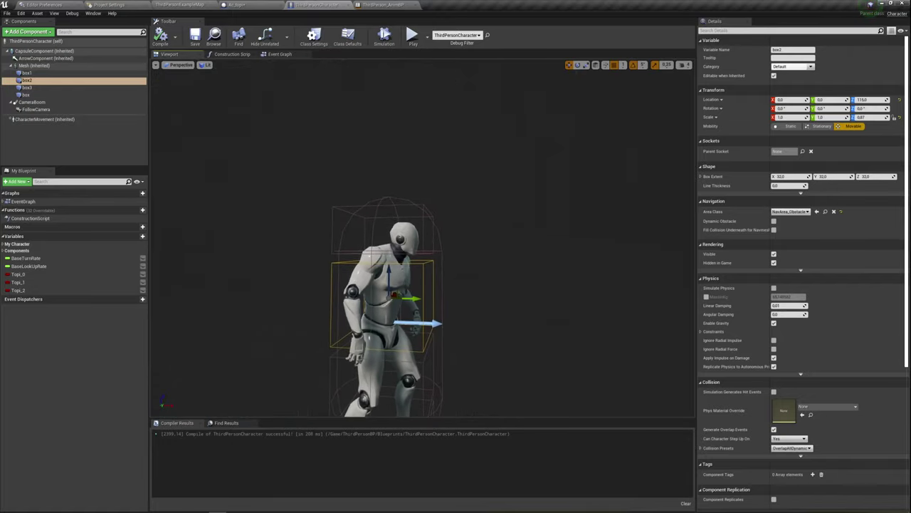
{"action": "scroll", "coordinate": [422, 238], "scroll_direction": "up", "scroll_amount": 5}
{"action": "scroll", "coordinate": [422, 239], "scroll_direction": "down", "scroll_amount": 5}
{"action": "scroll", "coordinate": [422, 239], "scroll_direction": "up", "scroll_amount": 5}
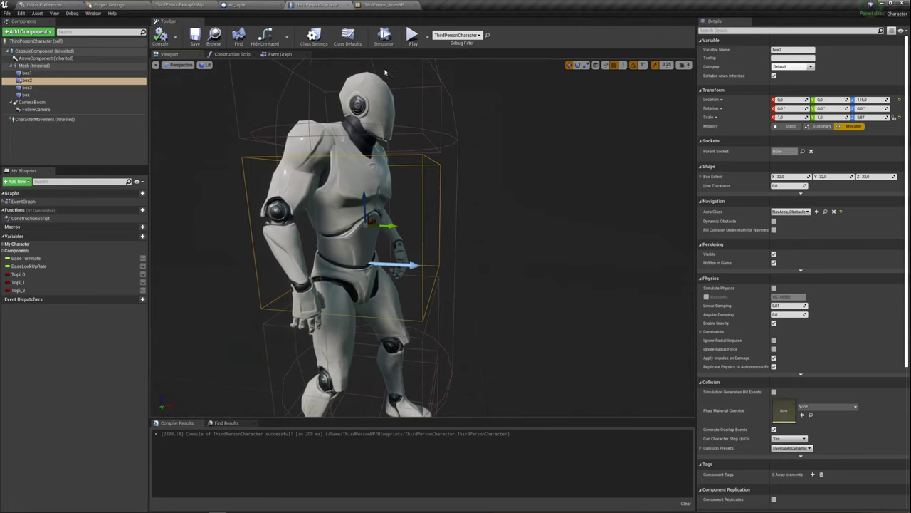
Glance at Ac_topi's plane in its 3D Viewport, then return to ThirdPersonCharacter
{"action": "left_click", "coordinate": [248, 6]}
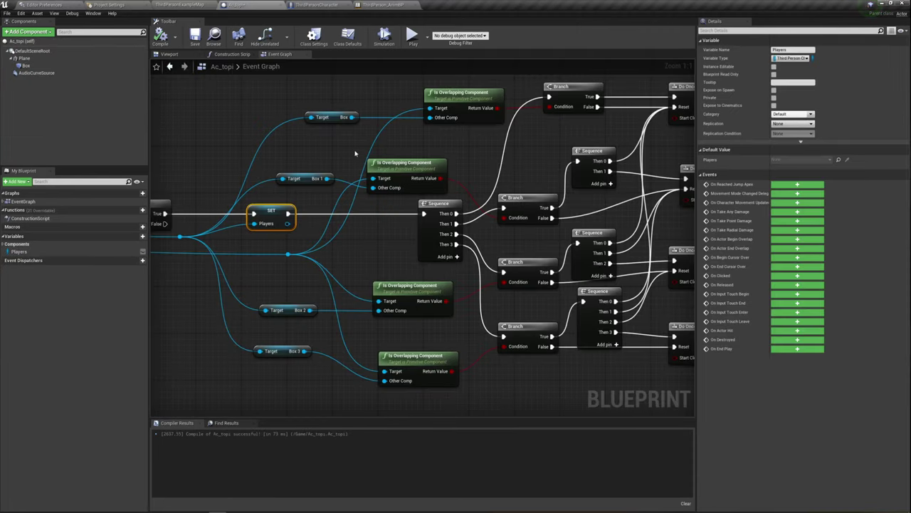
{"action": "left_click", "coordinate": [169, 55]}
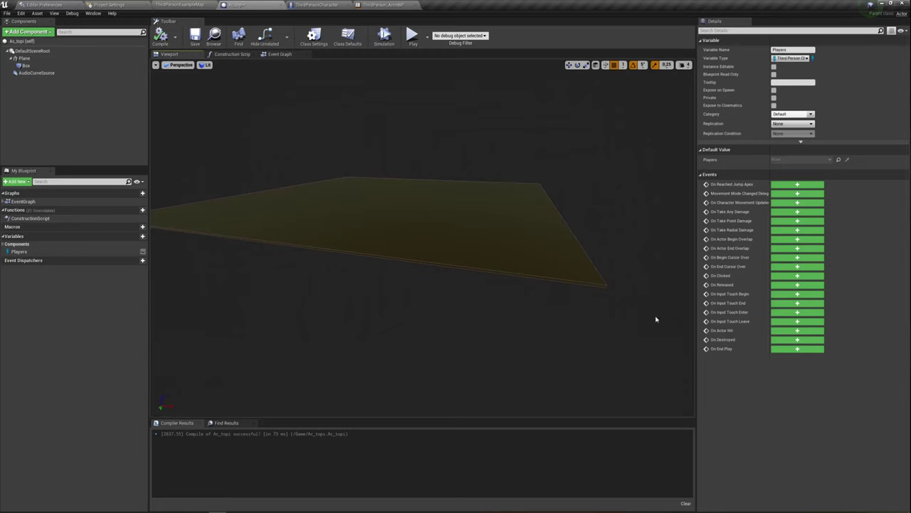
{"action": "left_click", "coordinate": [317, 5]}
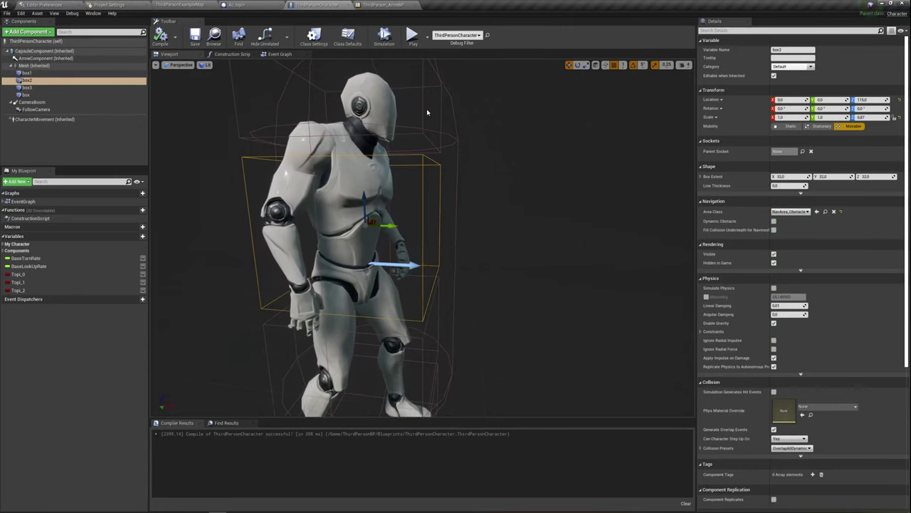
{"action": "right_click_drag", "start_coordinate": [484, 249], "coordinate": [485, 248]}
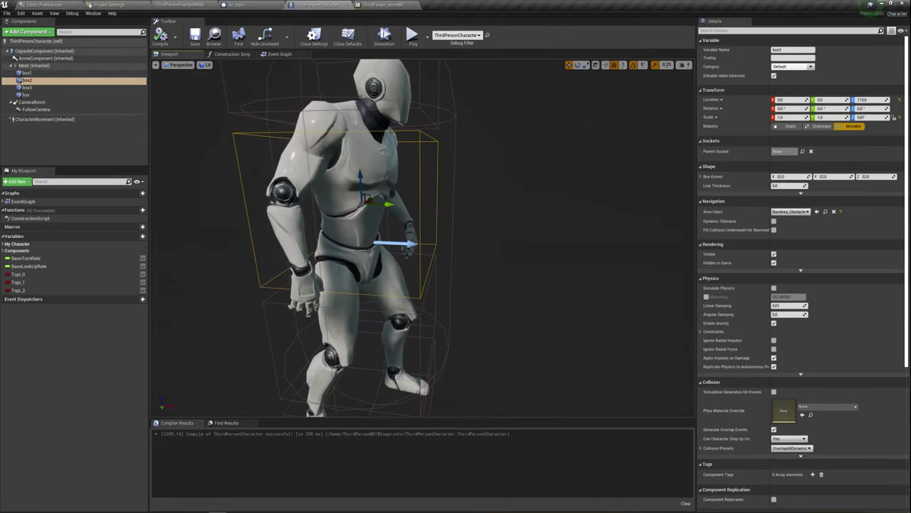
{"action": "scroll", "coordinate": [462, 174], "scroll_direction": "down", "scroll_amount": 4}
{"action": "scroll", "coordinate": [462, 174], "scroll_direction": "up", "scroll_amount": 2}
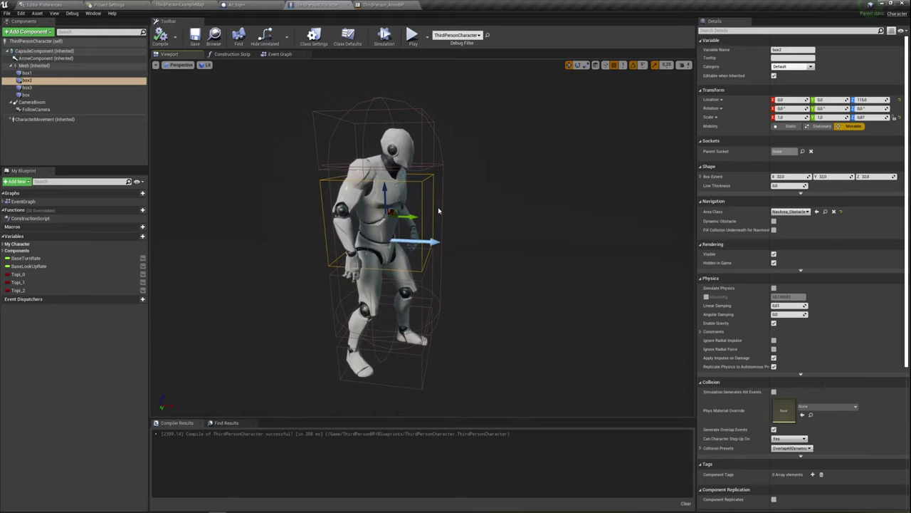
{"action": "scroll", "coordinate": [424, 235], "scroll_direction": "up", "scroll_amount": 2}
{"action": "scroll", "coordinate": [423, 235], "scroll_direction": "up", "scroll_amount": 3}
{"action": "scroll", "coordinate": [423, 235], "scroll_direction": "up", "scroll_amount": 3}
{"action": "scroll", "coordinate": [423, 235], "scroll_direction": "down", "scroll_amount": 3}
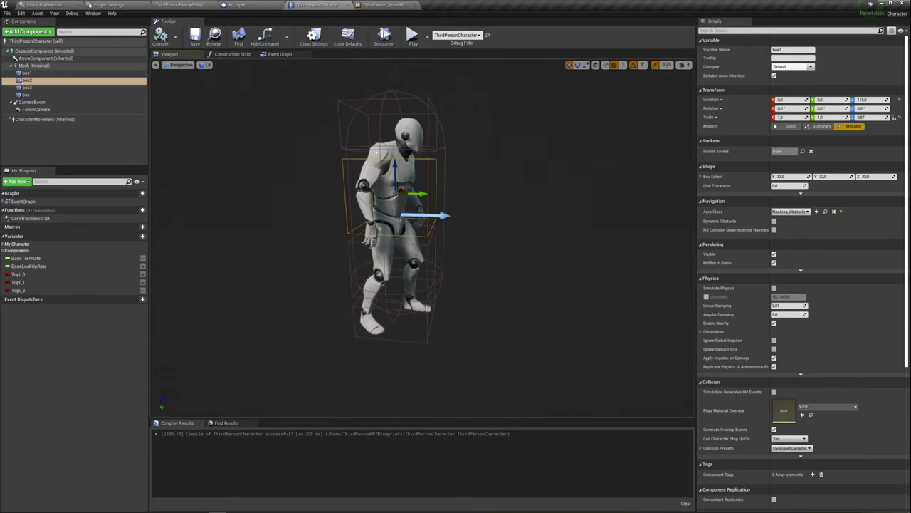
{"action": "scroll", "coordinate": [424, 235], "scroll_direction": "up", "scroll_amount": 3}
{"action": "scroll", "coordinate": [424, 235], "scroll_direction": "down", "scroll_amount": 3}
{"action": "scroll", "coordinate": [424, 235], "scroll_direction": "up", "scroll_amount": 1}
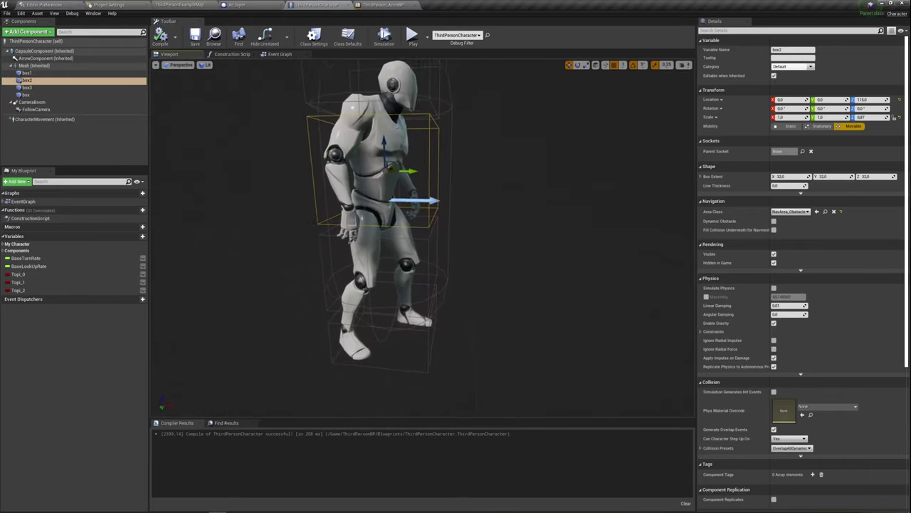
{"action": "middle_click_drag", "start_coordinate": [423, 214], "coordinate": [409, 274]}
Select the head box3, try shrinking it horizontally, then undo the resize
{"action": "left_click", "coordinate": [423, 82]}
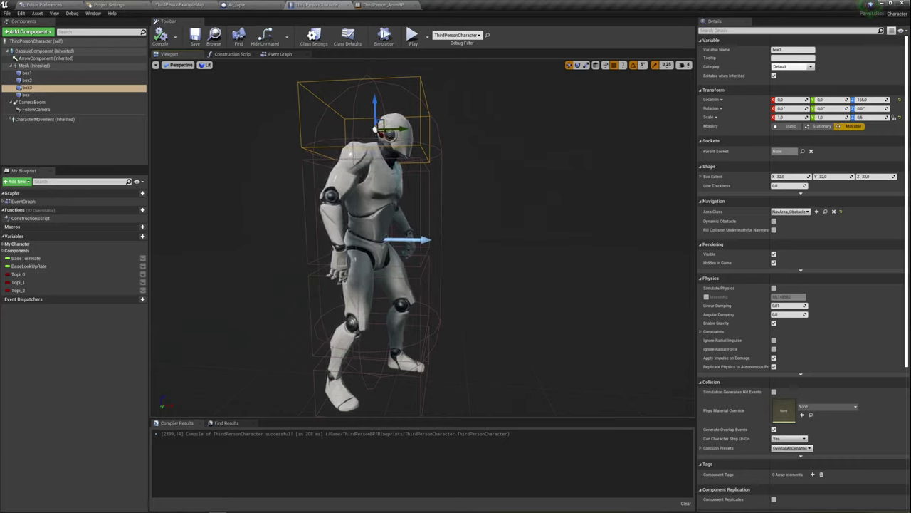
{"action": "mouse_move", "coordinate": [566, 133]}
{"action": "right_mouse_down"}
{"action": "mouse_move", "coordinate": [566, 114]}
{"action": "mouse_move", "coordinate": [498, 121]}
{"action": "mouse_move", "coordinate": [560, 139]}
{"action": "right_mouse_up"}
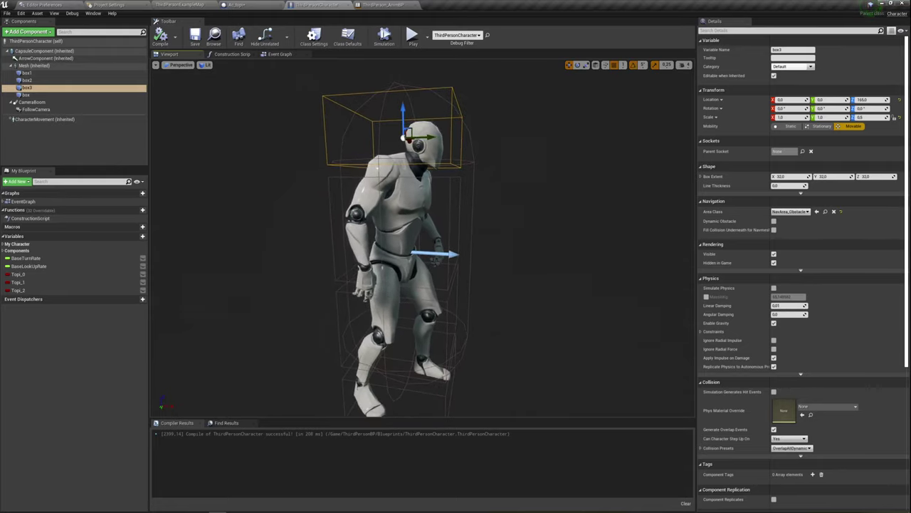
{"action": "mouse_move", "coordinate": [520, 215]}
{"action": "right_mouse_down"}
{"action": "mouse_move", "coordinate": [484, 214]}
{"action": "mouse_move", "coordinate": [476, 229]}
{"action": "right_mouse_up"}
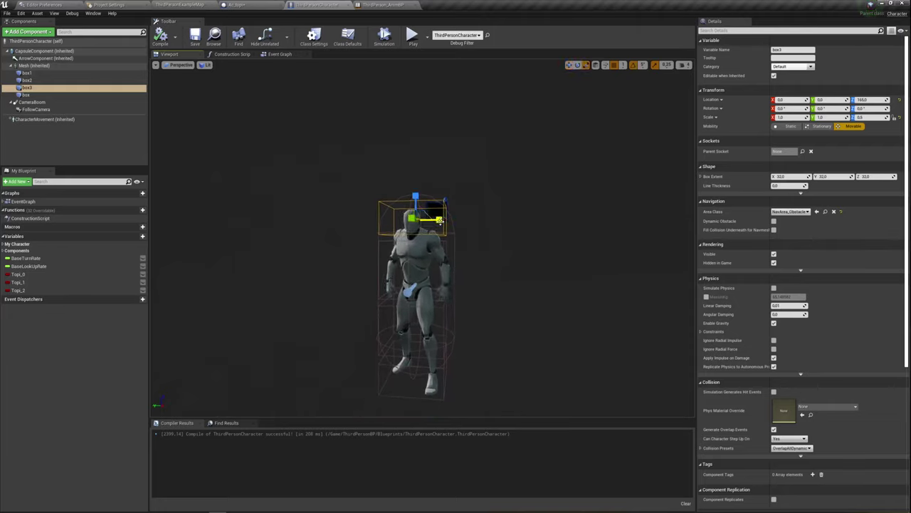
{"action": "left_click_drag", "start_coordinate": [440, 222], "coordinate": [442, 220]}
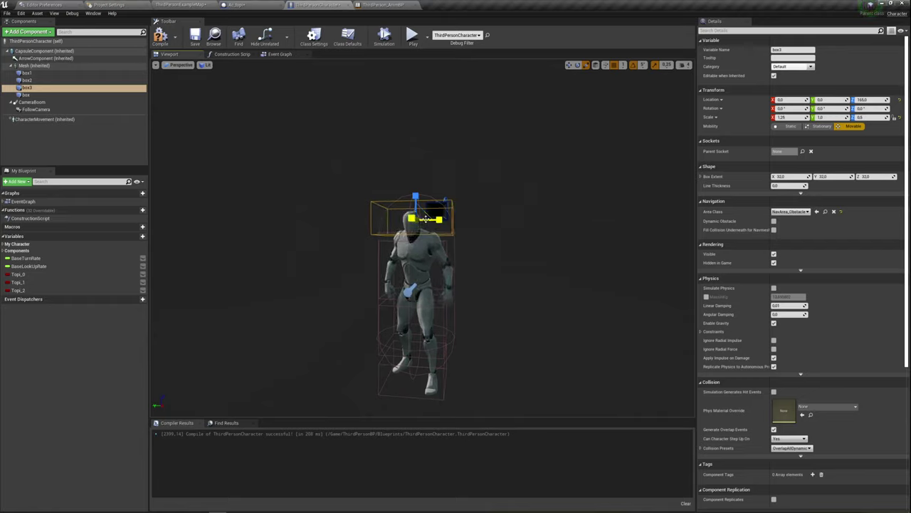
{"action": "right_click_drag", "start_coordinate": [351, 249], "coordinate": [350, 248]}
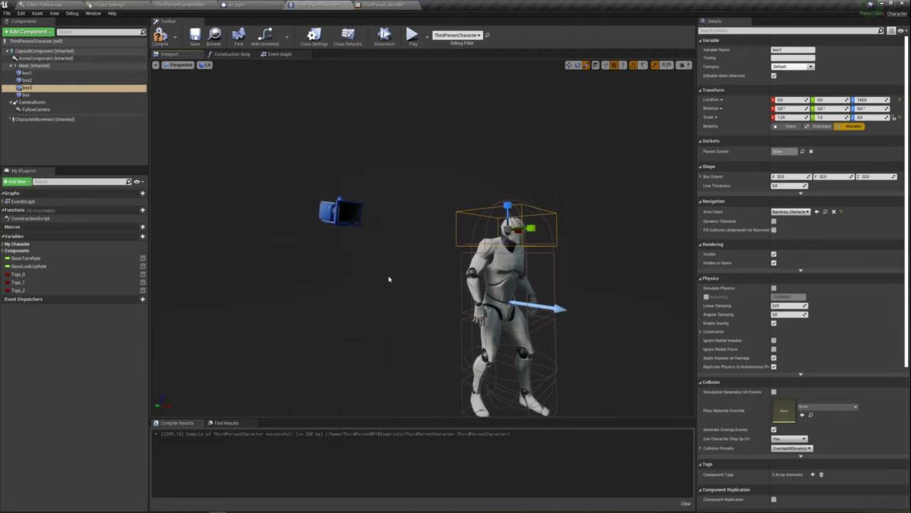
{"action": "key", "text": "ctrl+z"}
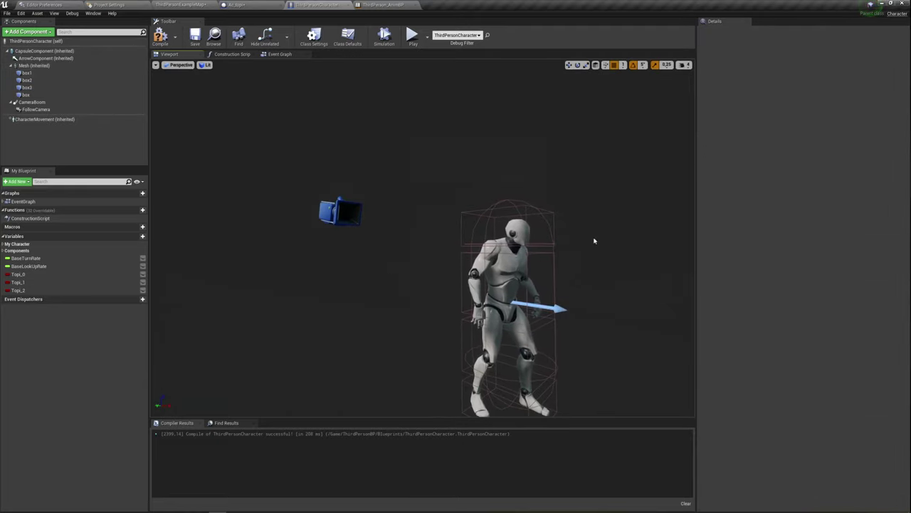
{"action": "middle_click_drag", "start_coordinate": [593, 240], "coordinate": [501, 136]}
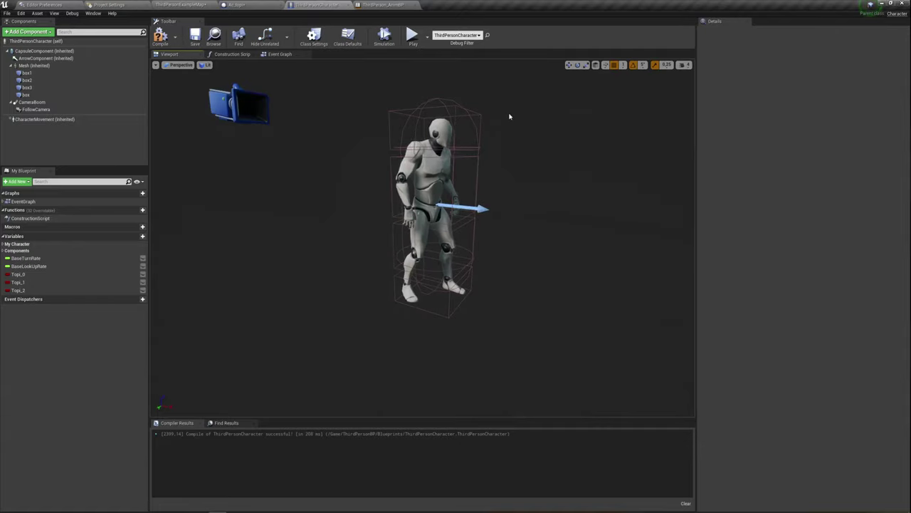
{"action": "left_click_drag", "start_coordinate": [343, 89], "coordinate": [334, 121]}
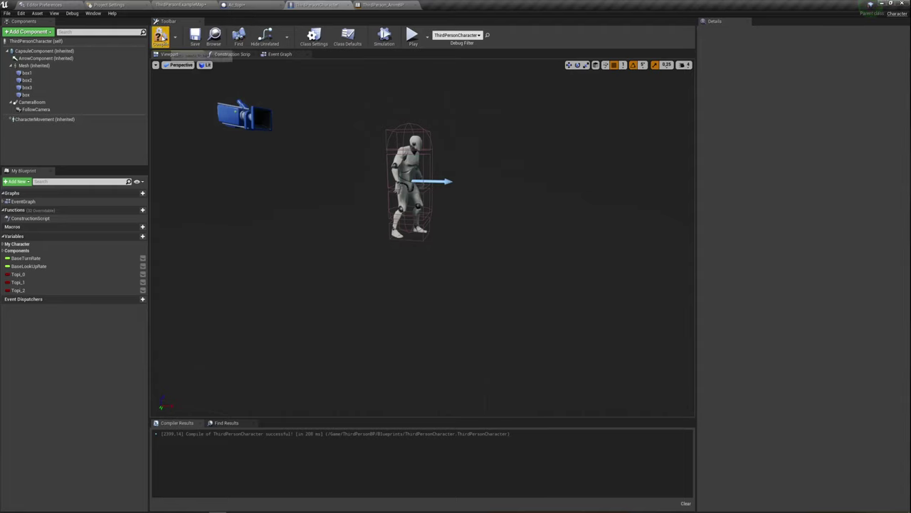
Compile ThirdPersonCharacter and review box3's OverlapAllDynamic collision and overlap event settings
{"action": "left_click", "coordinate": [162, 37]}
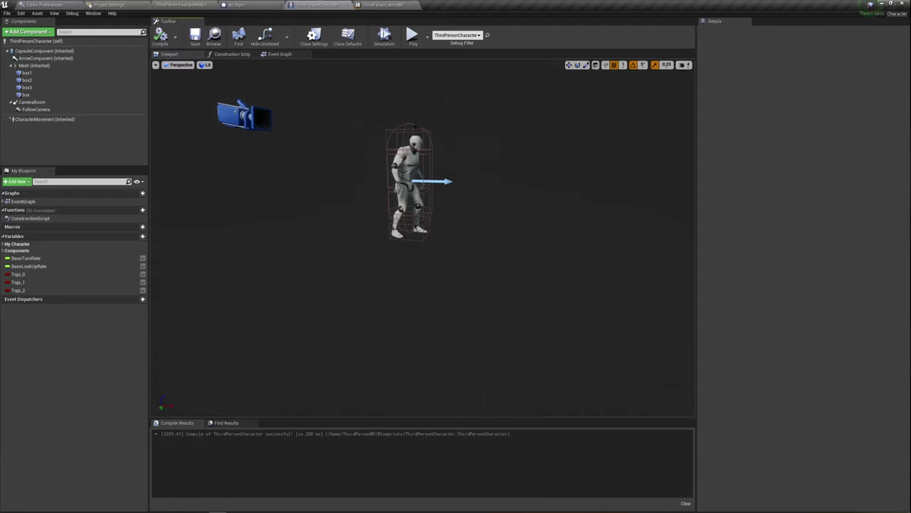
{"action": "left_click", "coordinate": [416, 126]}
{"action": "scroll", "coordinate": [792, 369], "scroll_direction": "down", "scroll_amount": 5}
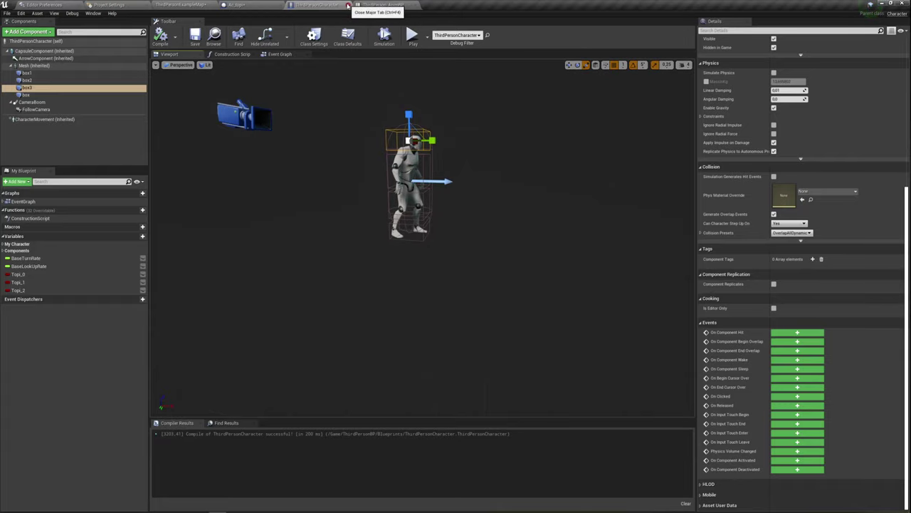
Close the ThirdPersonCharacter blueprint and pan Ac_topi's Event Graph back to the overlap check nodes
{"action": "left_click", "coordinate": [347, 5]}
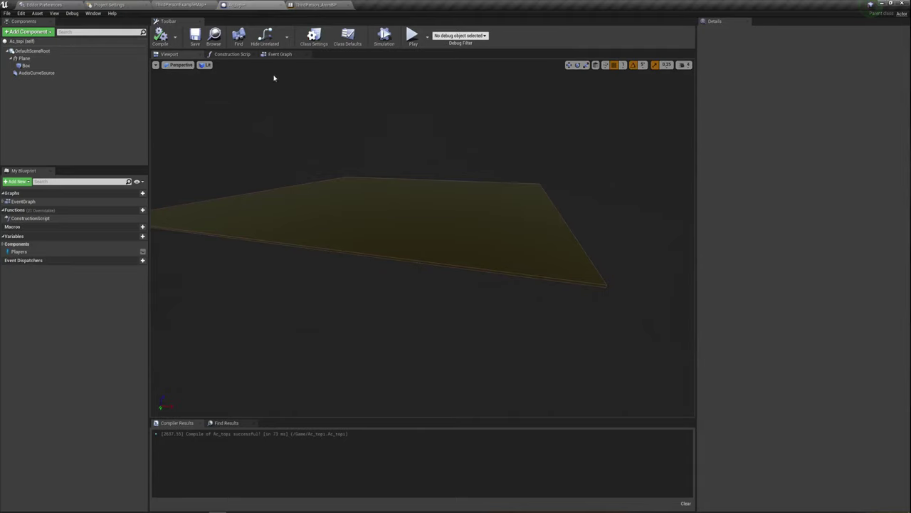
{"action": "left_click", "coordinate": [280, 54]}
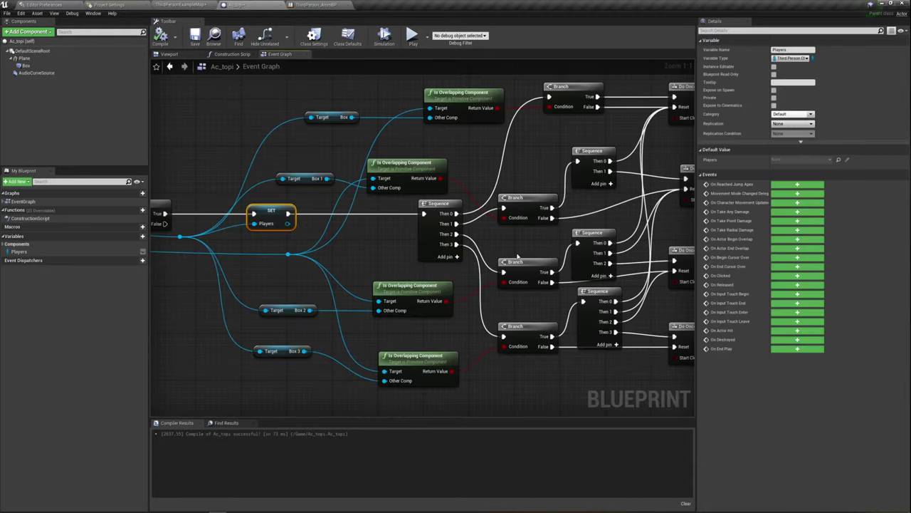
{"action": "right_click_drag", "start_coordinate": [517, 256], "coordinate": [488, 228]}
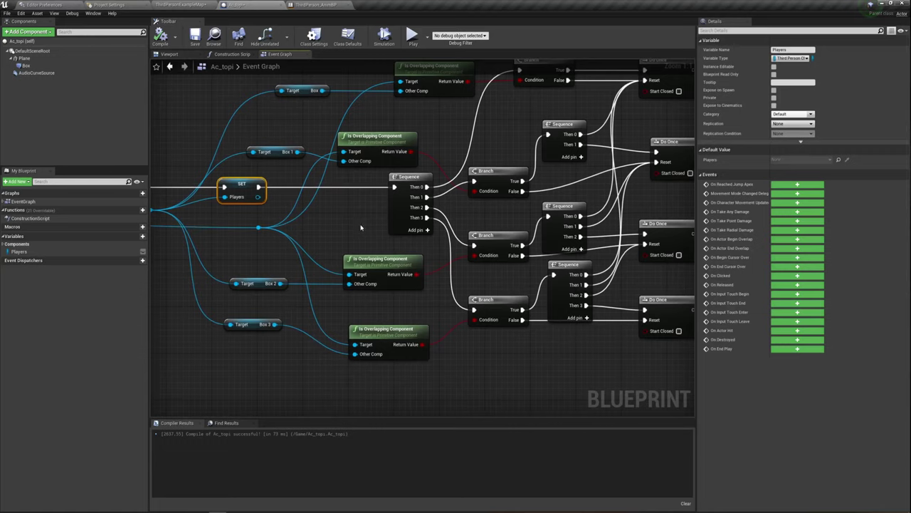
{"action": "left_click", "coordinate": [424, 195]}
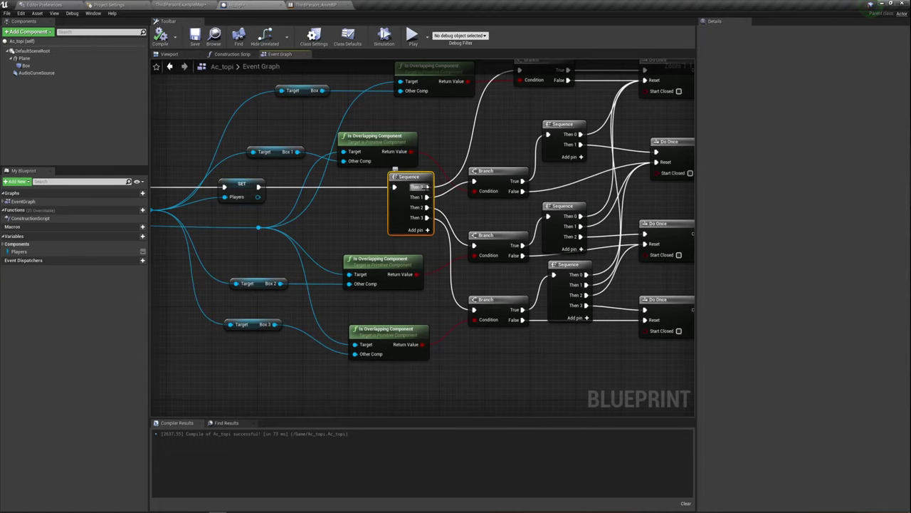
{"action": "right_click_drag", "start_coordinate": [470, 212], "coordinate": [424, 207]}
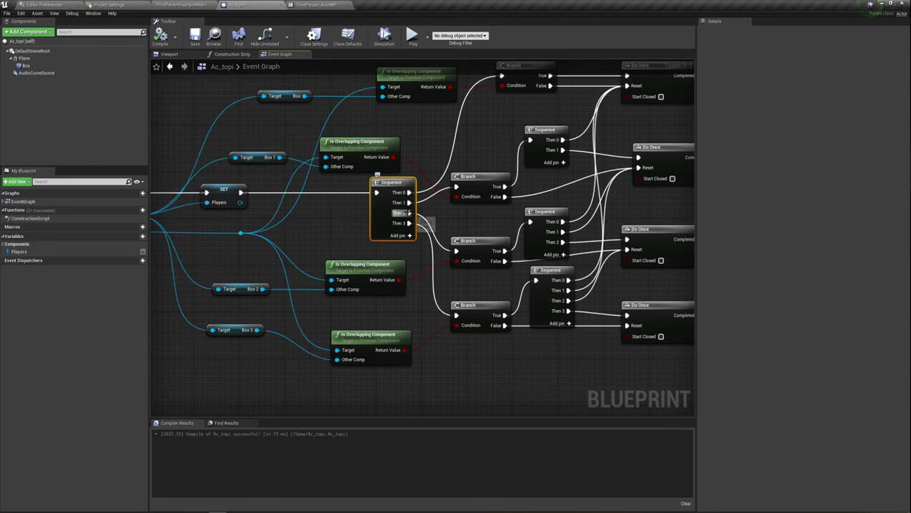
{"action": "right_click_drag", "start_coordinate": [421, 222], "coordinate": [342, 275]}
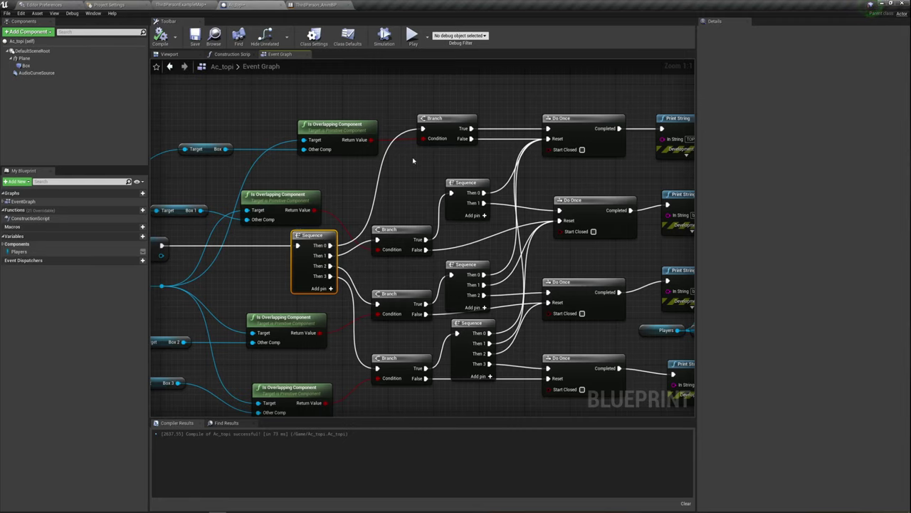
{"action": "mouse_move", "coordinate": [413, 161]}
{"action": "right_mouse_down"}
{"action": "mouse_move", "coordinate": [369, 188]}
{"action": "mouse_move", "coordinate": [534, 207]}
{"action": "mouse_move", "coordinate": [529, 198]}
{"action": "right_mouse_up"}
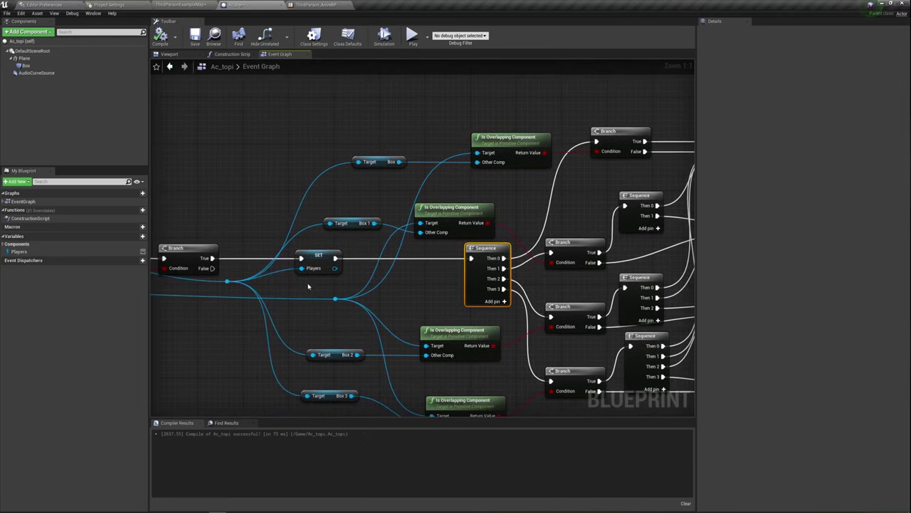
{"action": "right_click_drag", "start_coordinate": [308, 287], "coordinate": [329, 258]}
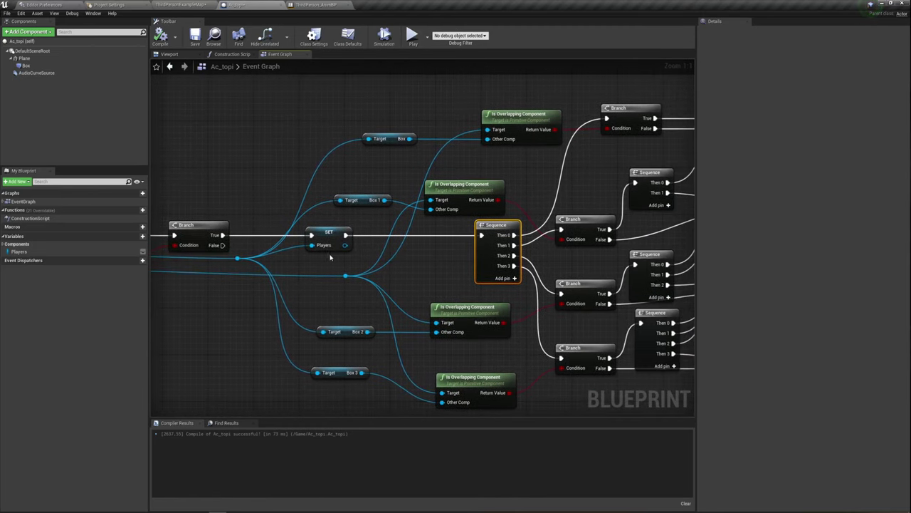
Drag the Players variable into the graph as a getter beside the Box target
{"action": "mouse_move", "coordinate": [345, 245]}
{"action": "left_mouse_down"}
{"action": "mouse_move", "coordinate": [413, 153]}
{"action": "mouse_move", "coordinate": [349, 243]}
{"action": "left_mouse_up"}
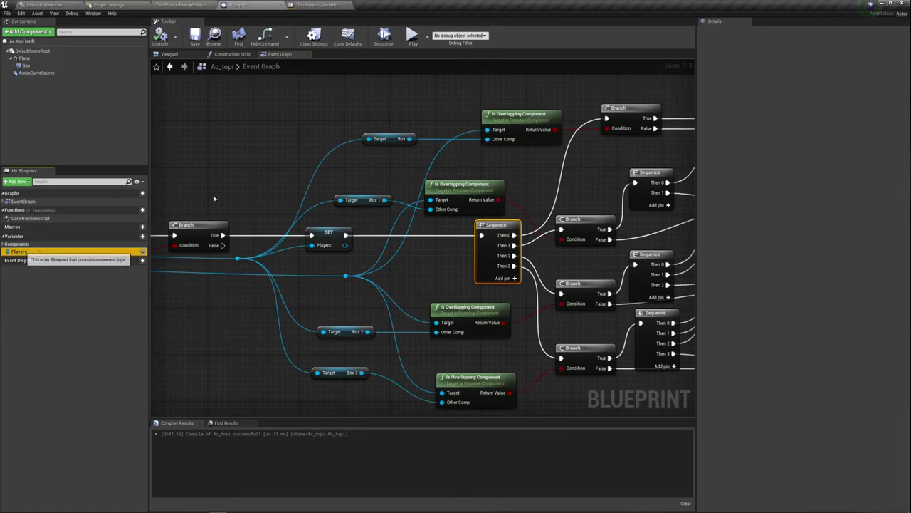
{"action": "mouse_move", "coordinate": [19, 251]}
{"action": "left_mouse_down"}
{"action": "mouse_move", "coordinate": [322, 116]}
{"action": "mouse_move", "coordinate": [369, 139]}
{"action": "left_mouse_up"}
{"action": "left_click", "coordinate": [337, 124]}
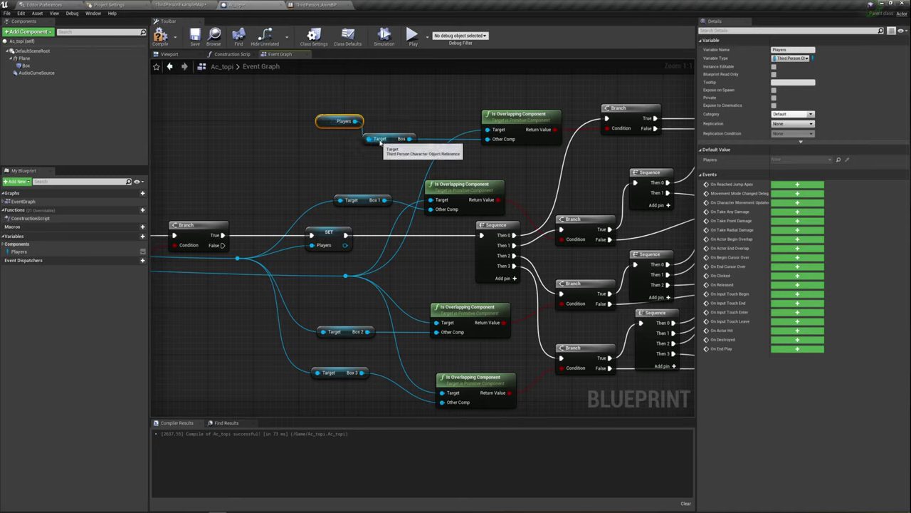
Add a 'get box' node with Players as its Target, then delete the extra Box getter
{"action": "left_click_drag", "start_coordinate": [393, 143], "coordinate": [411, 128]}
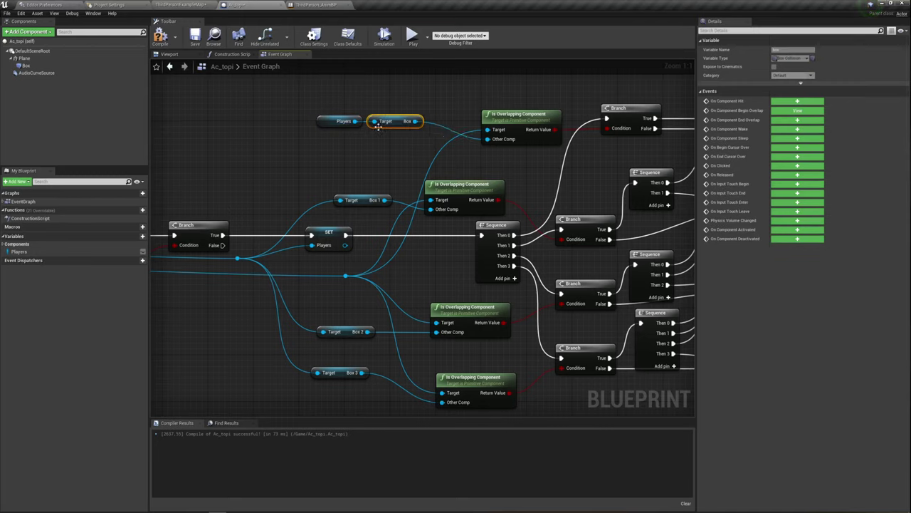
{"action": "left_click_drag", "start_coordinate": [350, 124], "coordinate": [363, 148]}
{"action": "type", "text": "get"}
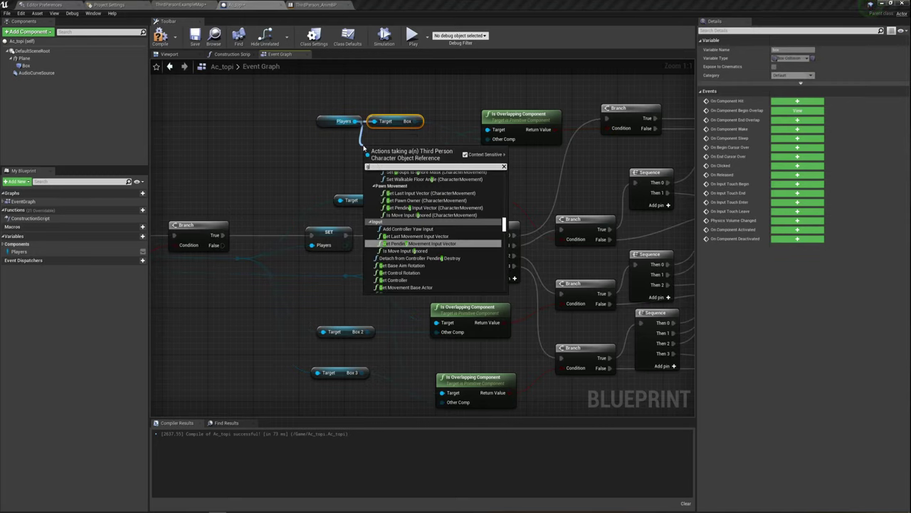
{"action": "type", "text": " box"}
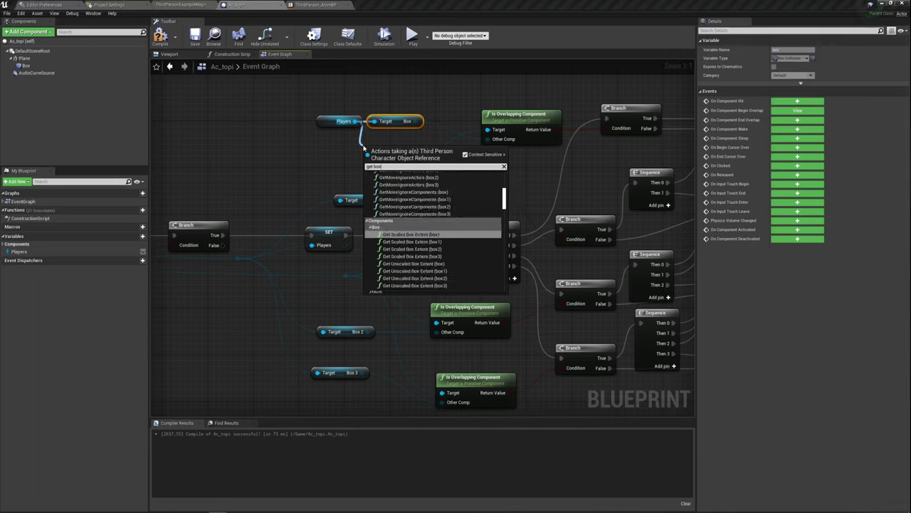
{"action": "left_click_drag", "start_coordinate": [504, 199], "coordinate": [504, 285]}
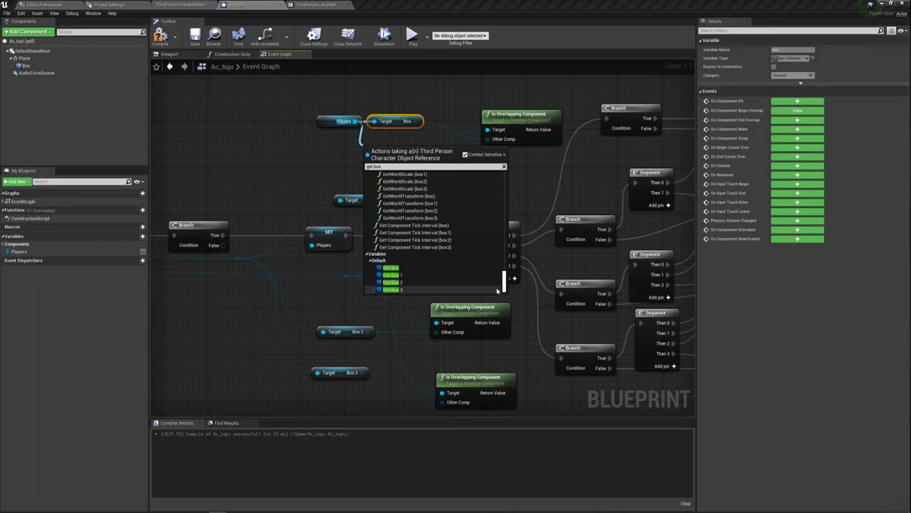
{"action": "left_click", "coordinate": [388, 270]}
{"action": "mouse_move", "coordinate": [410, 150]}
{"action": "left_mouse_down"}
{"action": "mouse_move", "coordinate": [489, 142]}
{"action": "mouse_move", "coordinate": [436, 147]}
{"action": "left_mouse_up"}
{"action": "left_click", "coordinate": [387, 168]}
{"action": "left_click", "coordinate": [390, 150]}
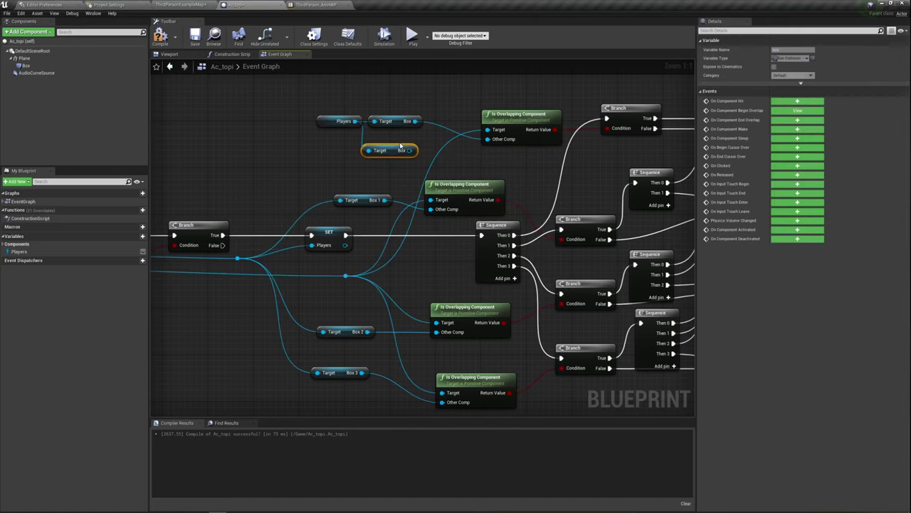
{"action": "key", "text": "Delete"}
{"action": "right_click_drag", "start_coordinate": [529, 153], "coordinate": [414, 138]}
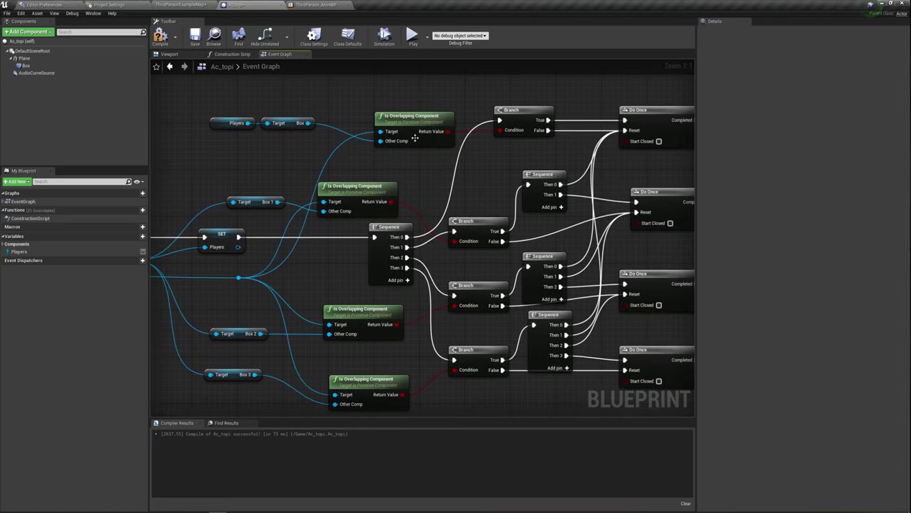
{"action": "left_click_drag", "start_coordinate": [408, 100], "coordinate": [414, 160]}
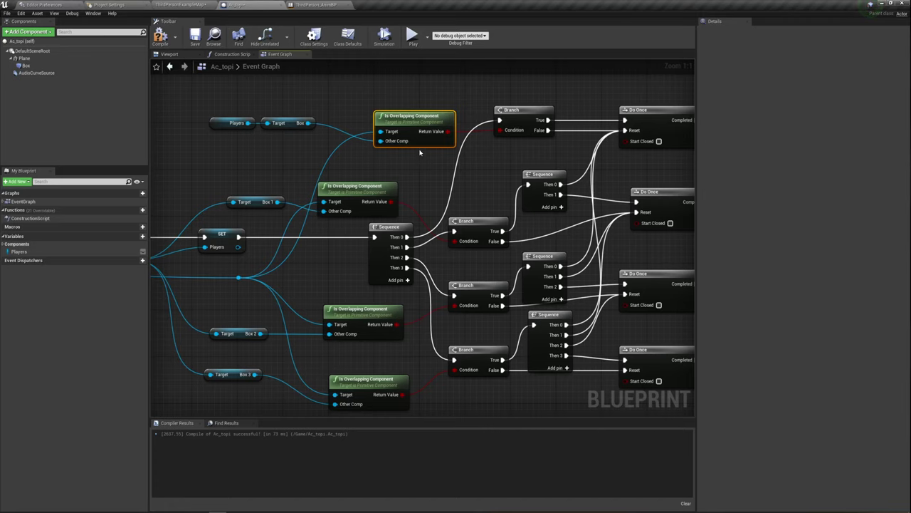
{"action": "right_click_drag", "start_coordinate": [420, 152], "coordinate": [370, 192]}
{"action": "right_click_drag", "start_coordinate": [339, 112], "coordinate": [352, 127]}
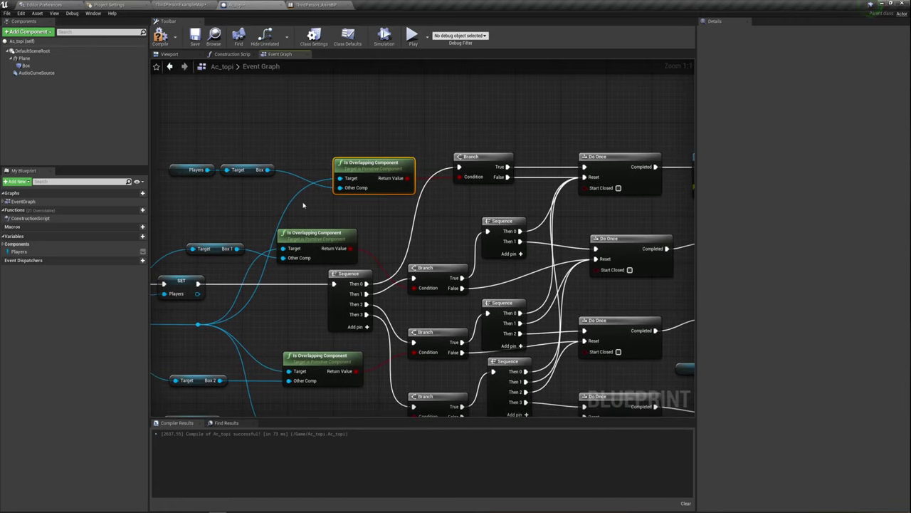
{"action": "right_click_drag", "start_coordinate": [303, 205], "coordinate": [408, 161]}
{"action": "mouse_move", "coordinate": [461, 189]}
{"action": "right_mouse_down"}
{"action": "mouse_move", "coordinate": [393, 201]}
{"action": "mouse_move", "coordinate": [501, 176]}
{"action": "right_mouse_up"}
{"action": "right_click_drag", "start_coordinate": [418, 132], "coordinate": [329, 165]}
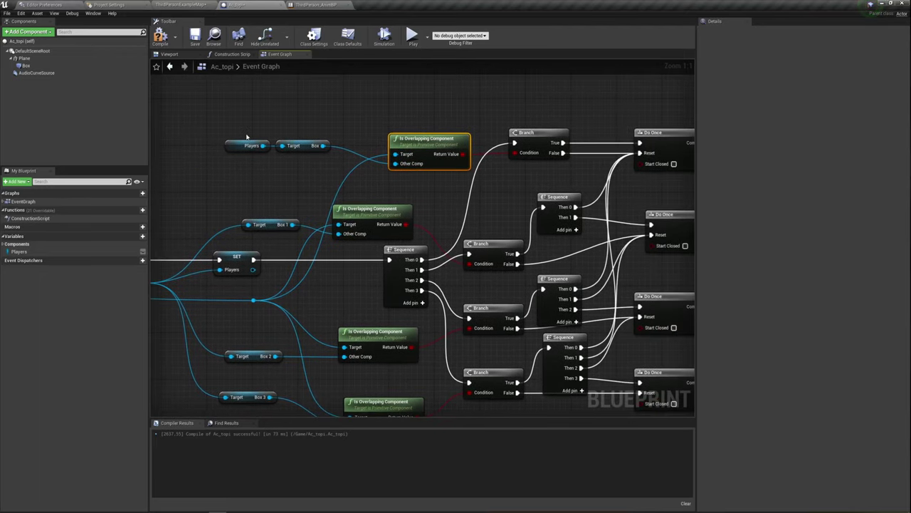
{"action": "left_click_drag", "start_coordinate": [247, 137], "coordinate": [314, 147]}
{"action": "right_click_drag", "start_coordinate": [314, 147], "coordinate": [269, 159]}
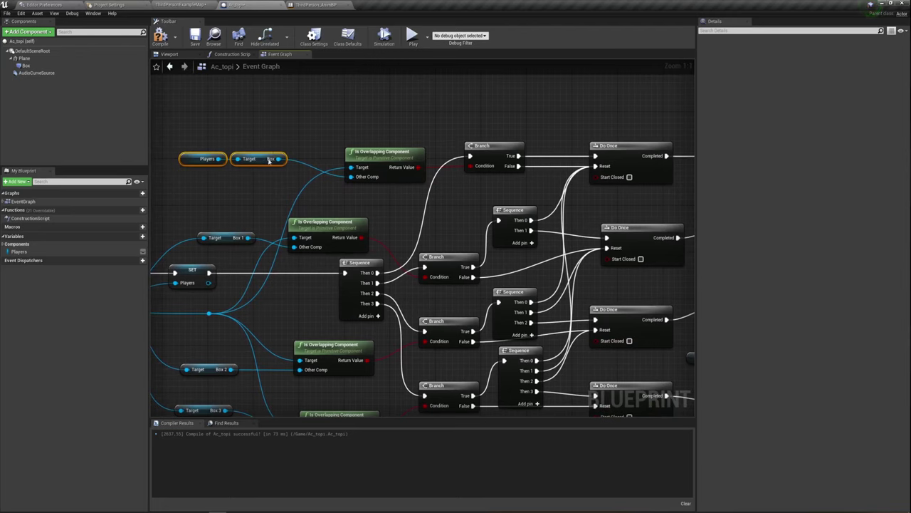
{"action": "right_click_drag", "start_coordinate": [467, 171], "coordinate": [352, 161]}
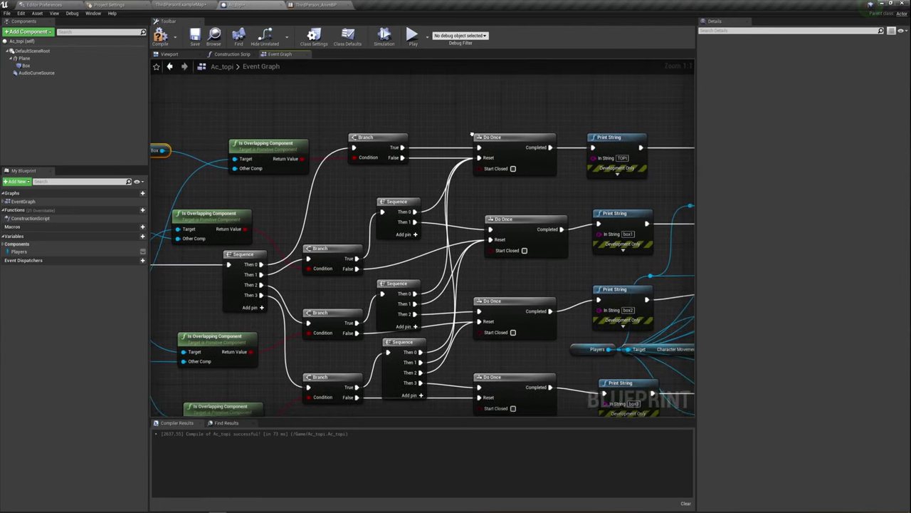
{"action": "right_click_drag", "start_coordinate": [472, 133], "coordinate": [469, 151]}
{"action": "left_click", "coordinate": [364, 160]}
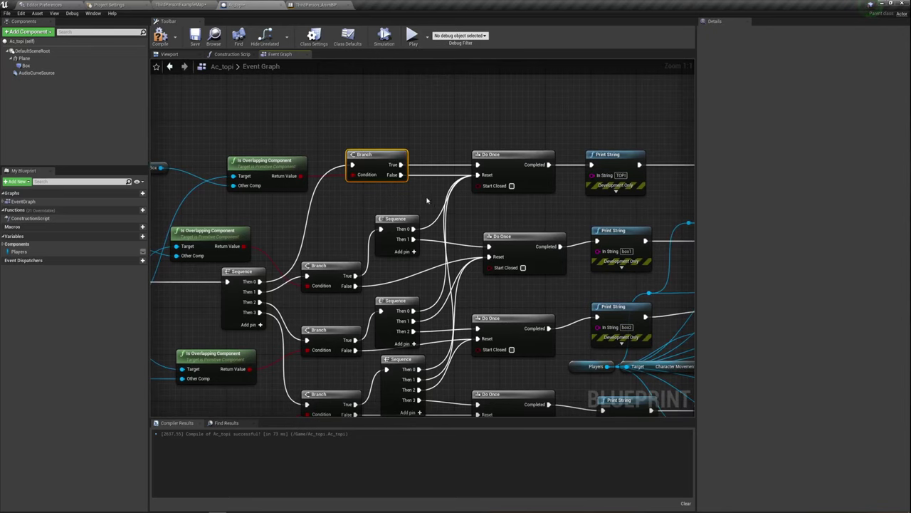
{"action": "right_click_drag", "start_coordinate": [399, 158], "coordinate": [355, 164]}
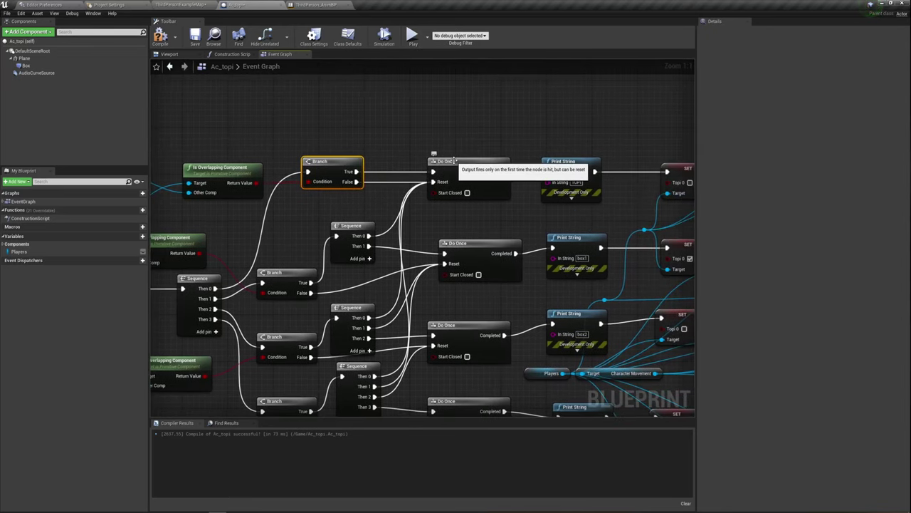
{"action": "left_click", "coordinate": [460, 163]}
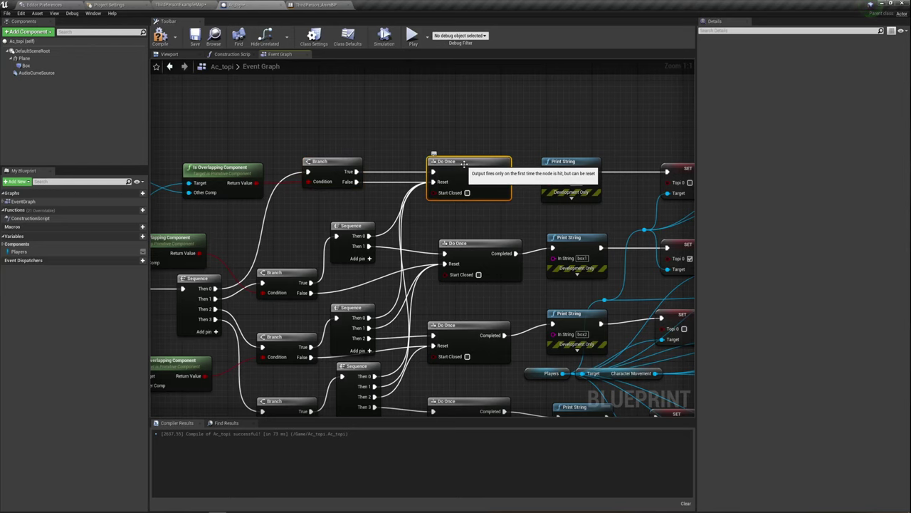
{"action": "right_click_drag", "start_coordinate": [519, 134], "coordinate": [474, 132]}
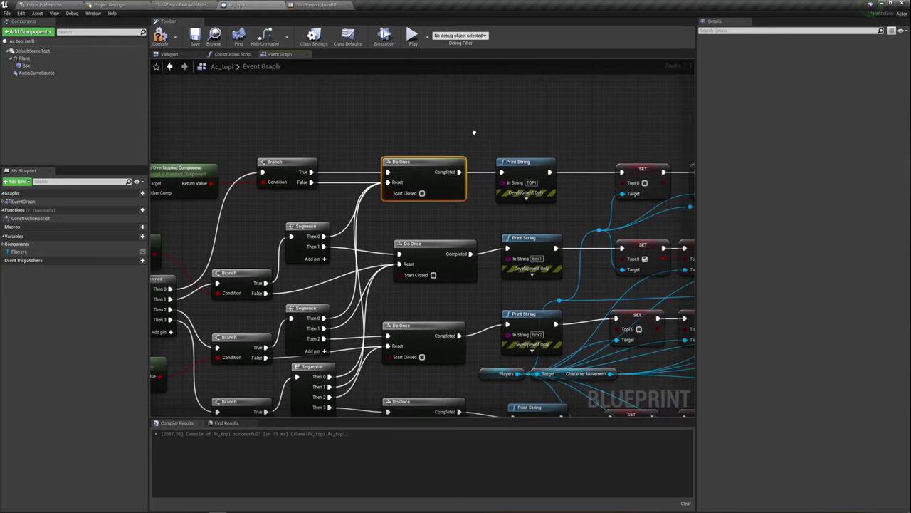
{"action": "right_click_drag", "start_coordinate": [507, 177], "coordinate": [443, 173]}
{"action": "left_click", "coordinate": [443, 173]}
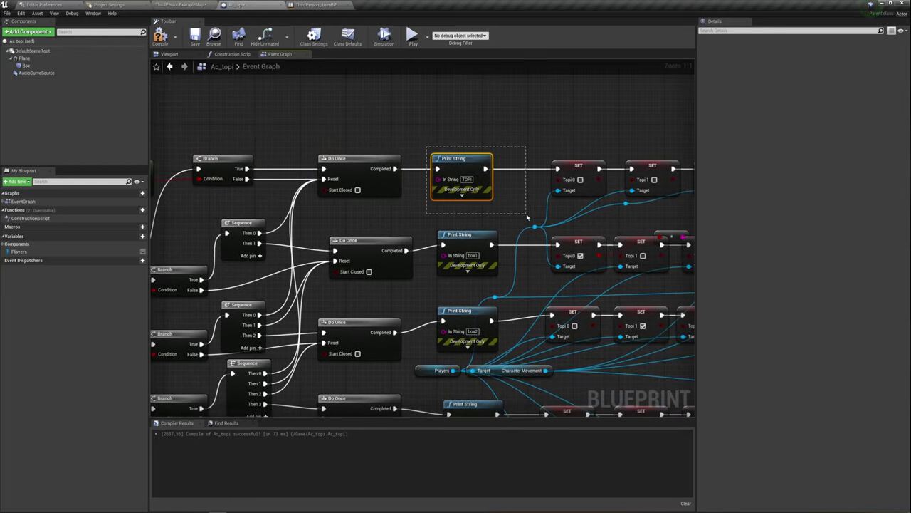
{"action": "right_click_drag", "start_coordinate": [530, 209], "coordinate": [476, 215]}
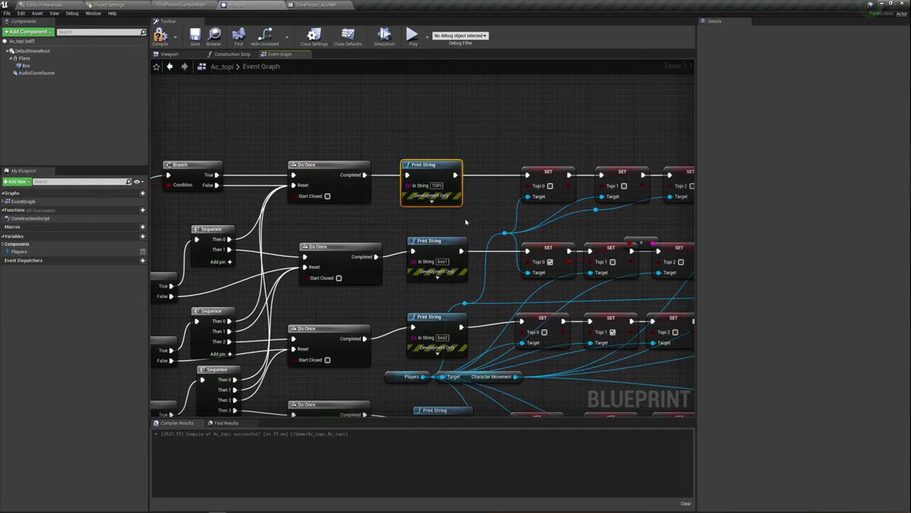
{"action": "mouse_move", "coordinate": [468, 214]}
{"action": "right_mouse_down"}
{"action": "mouse_move", "coordinate": [465, 202]}
{"action": "mouse_move", "coordinate": [337, 213]}
{"action": "right_mouse_up"}
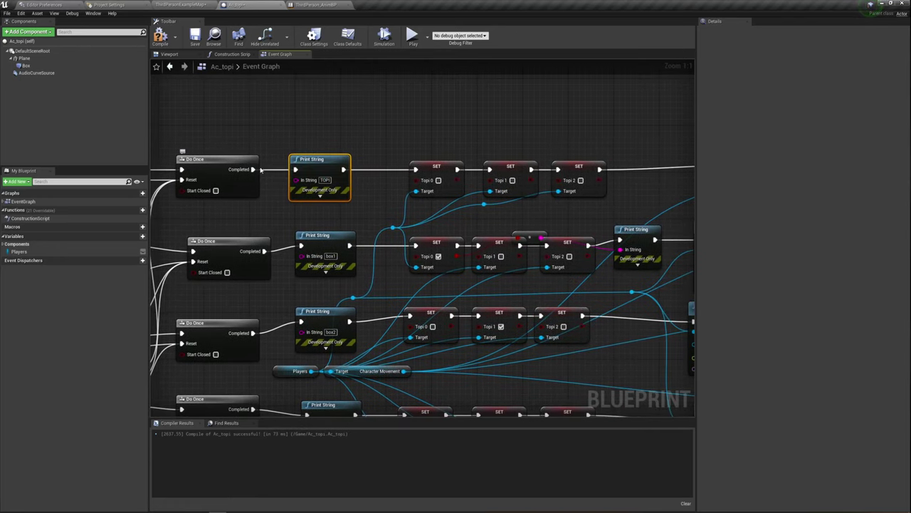
{"action": "right_click_drag", "start_coordinate": [440, 221], "coordinate": [406, 218]}
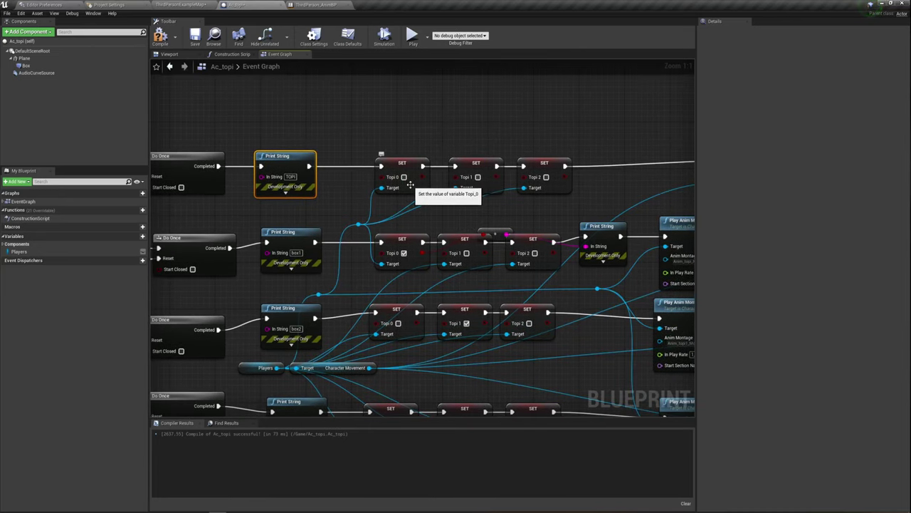
{"action": "left_click", "coordinate": [411, 187]}
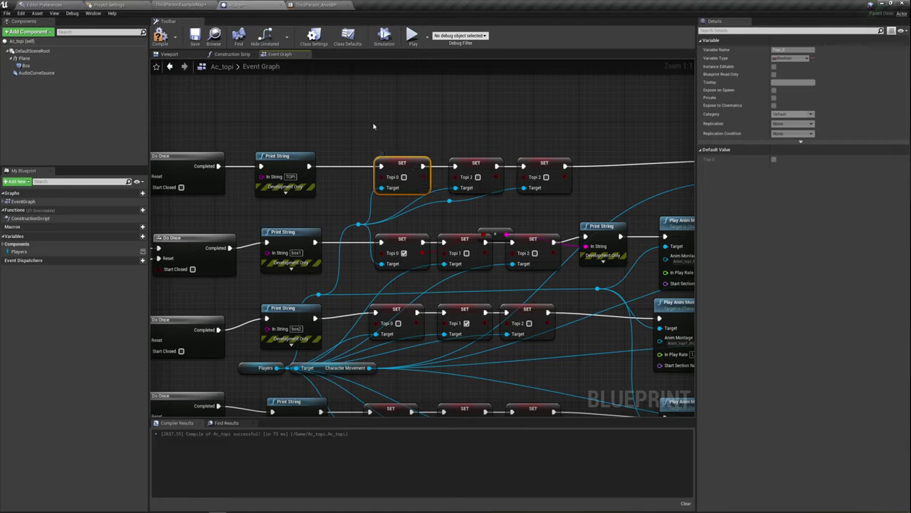
{"action": "left_click_drag", "start_coordinate": [372, 123], "coordinate": [541, 182]}
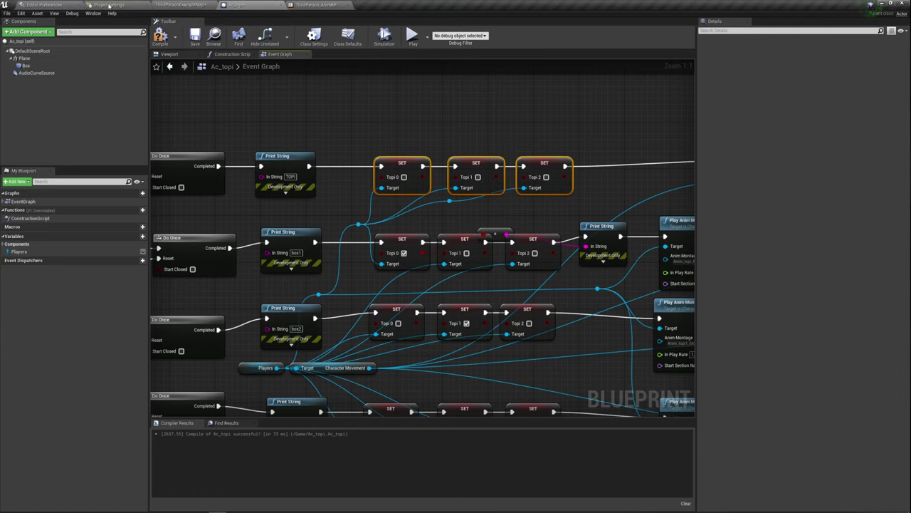
Edit the ThirdPersonCharacter Blueprint from the level, check Topi_0 to Topi_2, and show its Viewport
{"action": "left_click", "coordinate": [181, 5]}
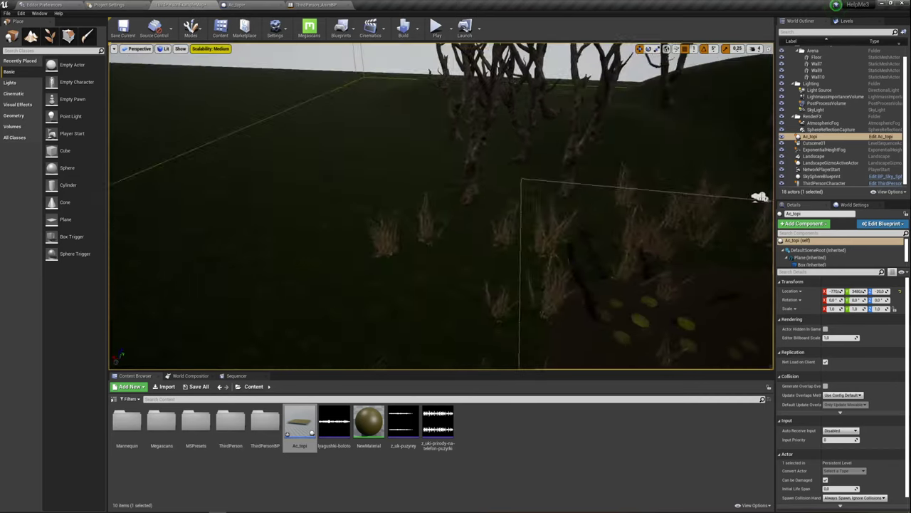
{"action": "right_click_drag", "start_coordinate": [760, 197], "coordinate": [479, 72]}
{"action": "left_click", "coordinate": [824, 183]}
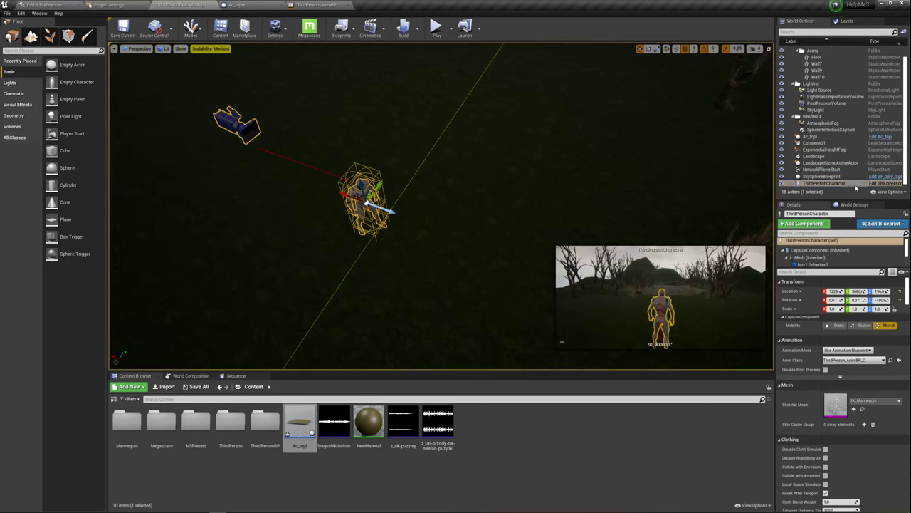
{"action": "left_click", "coordinate": [883, 183]}
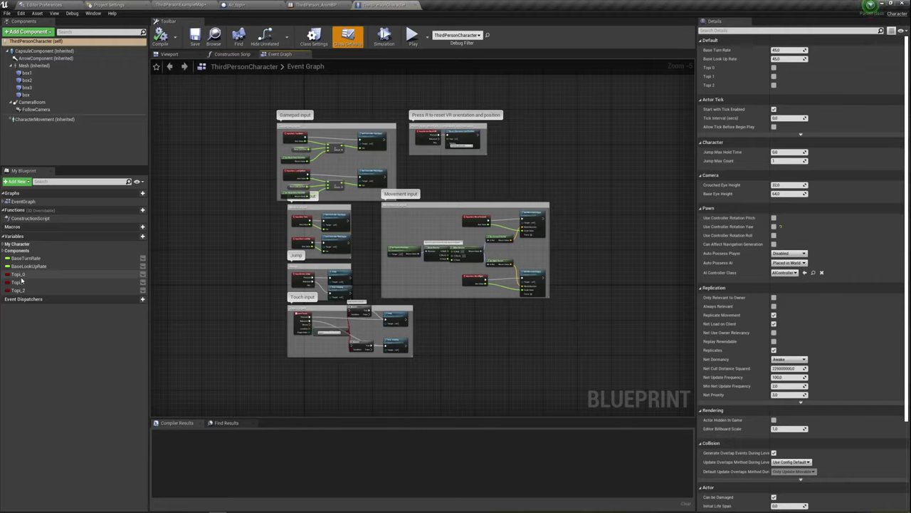
{"action": "left_click", "coordinate": [20, 275]}
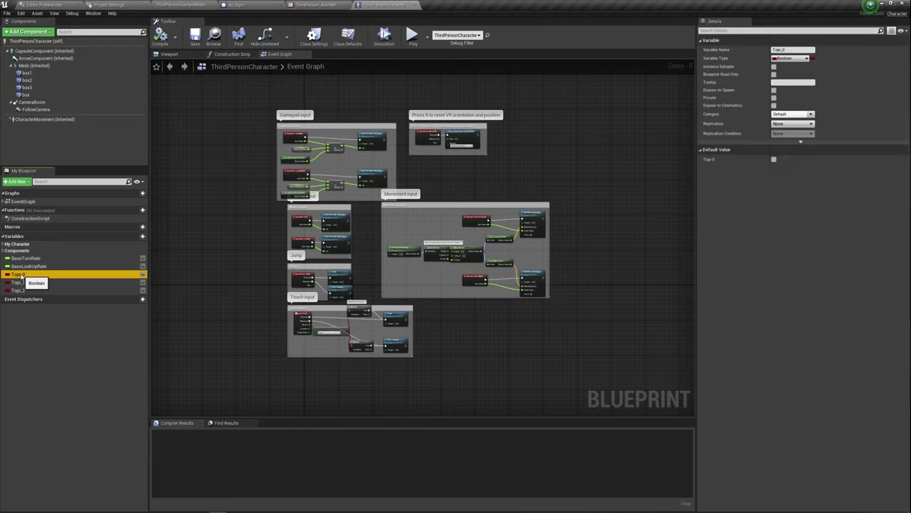
{"action": "left_click", "coordinate": [22, 282]}
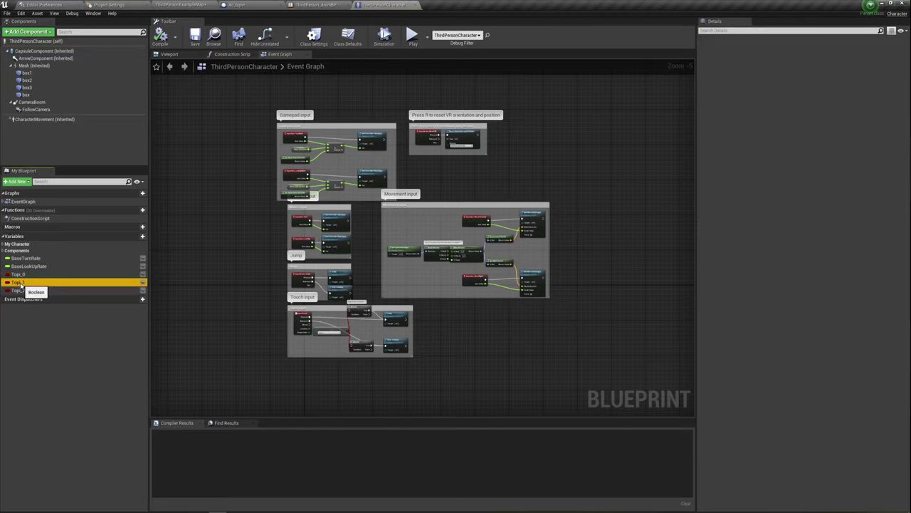
{"action": "left_click", "coordinate": [22, 290]}
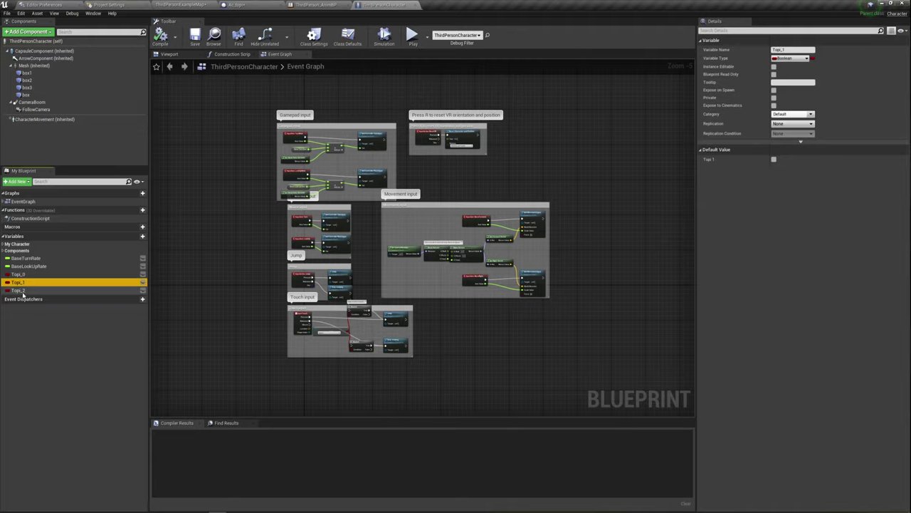
{"action": "left_click", "coordinate": [170, 54]}
Orbit the character preview and select the box2, box3 and feet box overlap components
{"action": "scroll", "coordinate": [368, 155], "scroll_direction": "down", "scroll_amount": 2}
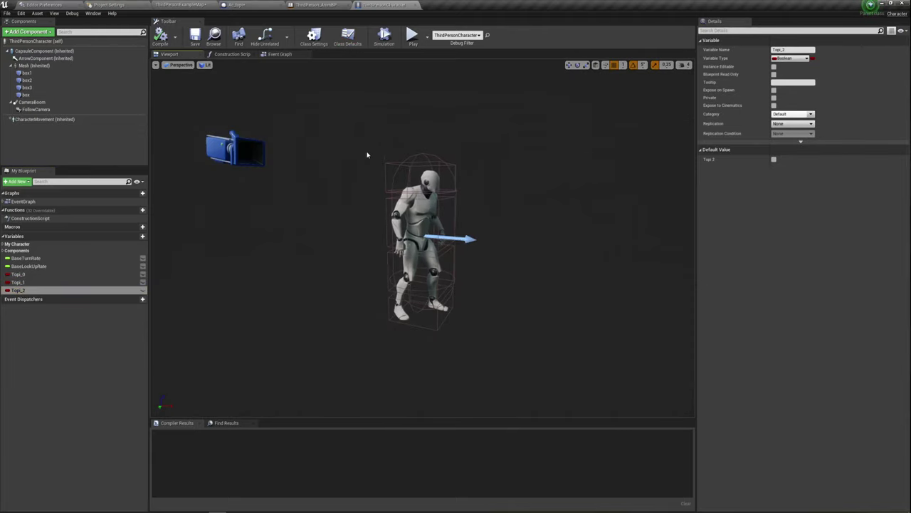
{"action": "left_click_drag", "start_coordinate": [368, 154], "coordinate": [390, 235]}
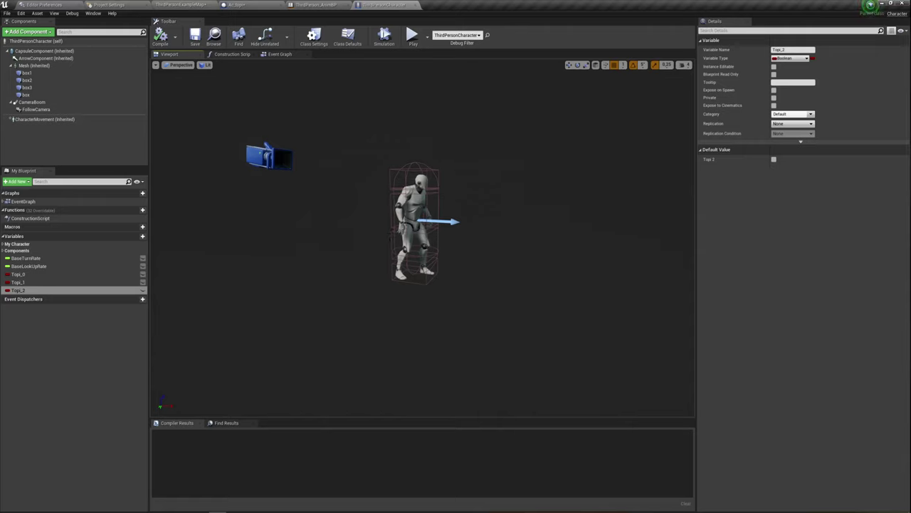
{"action": "left_click", "coordinate": [416, 210]}
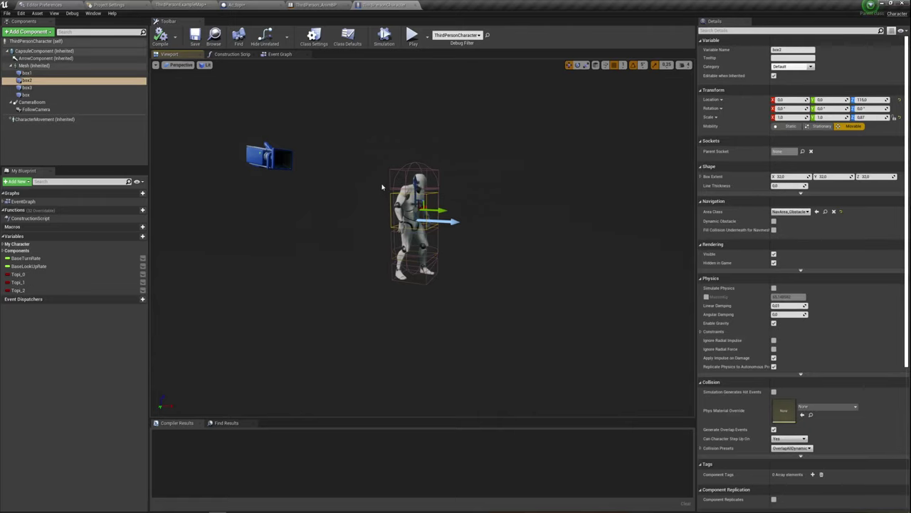
{"action": "left_click", "coordinate": [389, 172]}
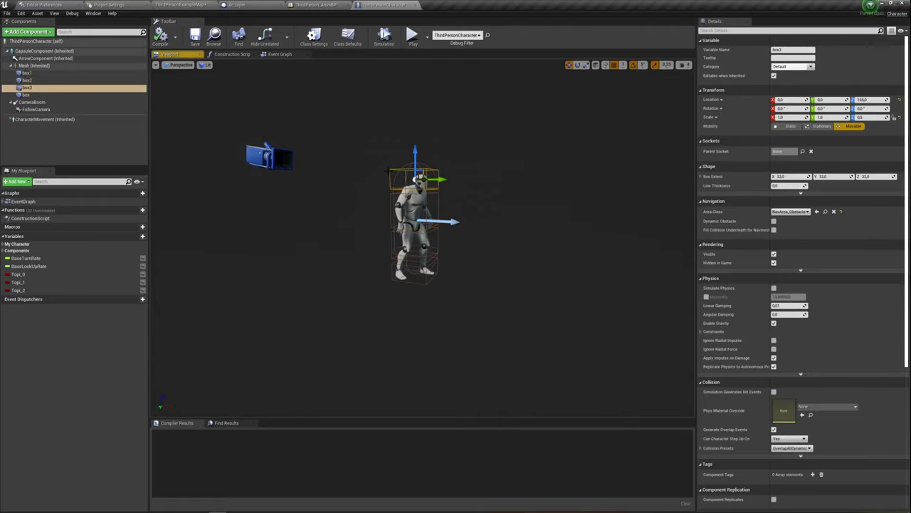
{"action": "left_click", "coordinate": [389, 271]}
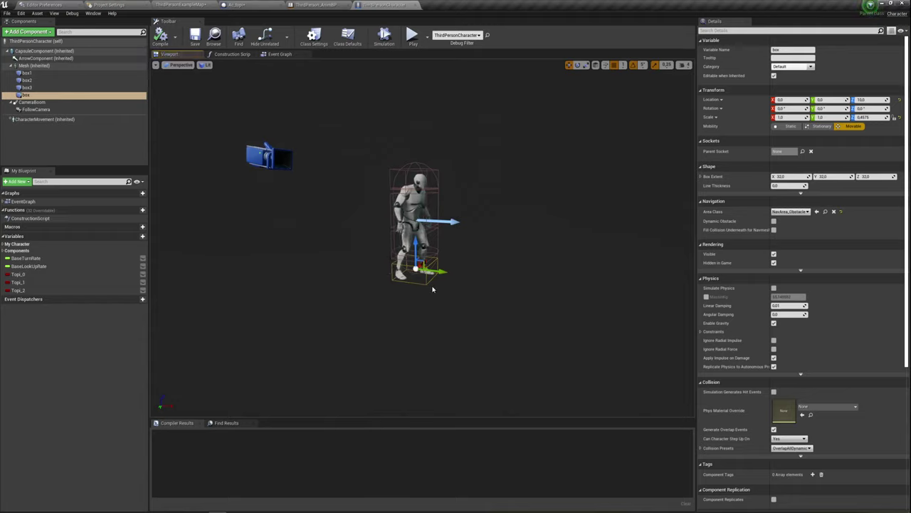
Inspect the Topi_0–Topi_2 and BaseLookUpRate variables, then return to Ac_topi's Event Graph
{"action": "scroll", "coordinate": [467, 210], "scroll_direction": "up", "scroll_amount": 3}
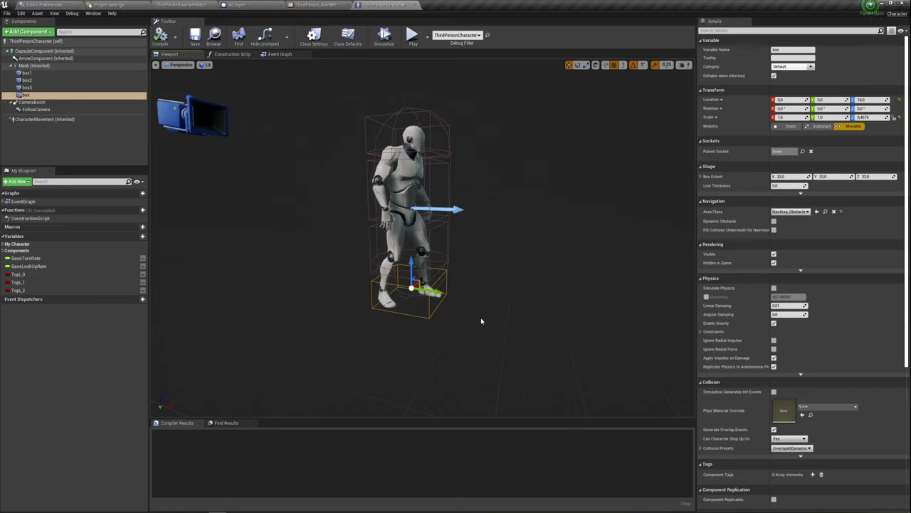
{"action": "left_click", "coordinate": [24, 282]}
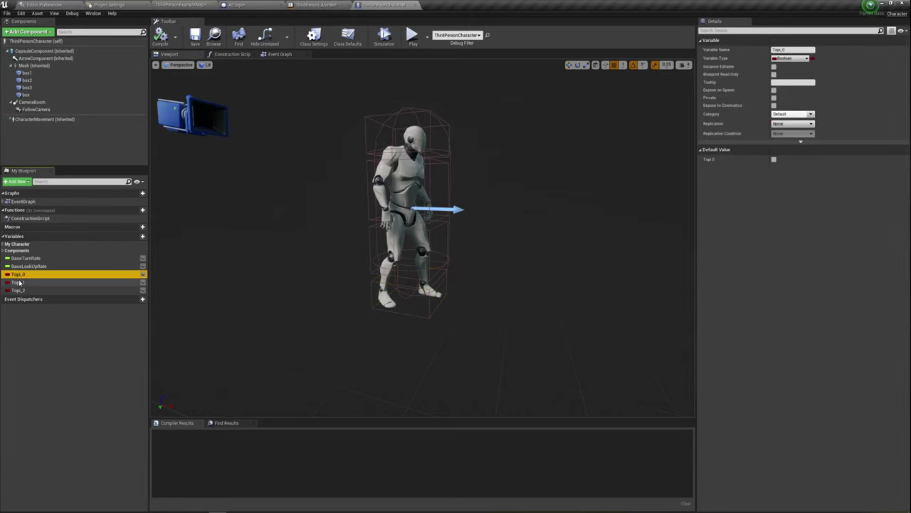
{"action": "left_click", "coordinate": [21, 276]}
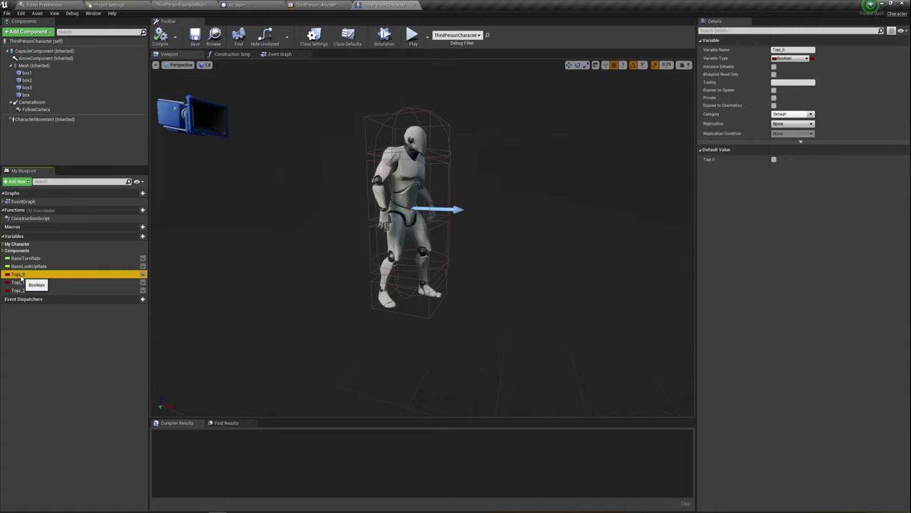
{"action": "left_click", "coordinate": [17, 282]}
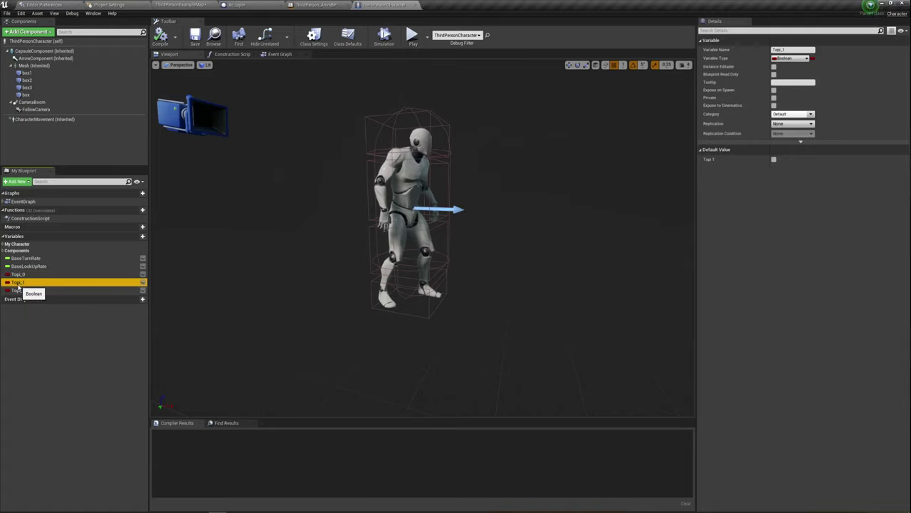
{"action": "left_click", "coordinate": [13, 290]}
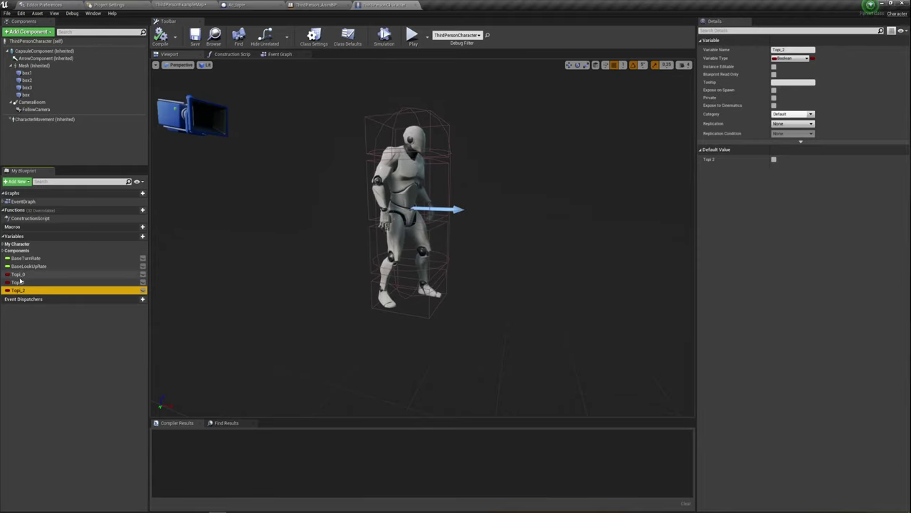
{"action": "left_click", "coordinate": [27, 267]}
{"action": "left_click", "coordinate": [23, 274]}
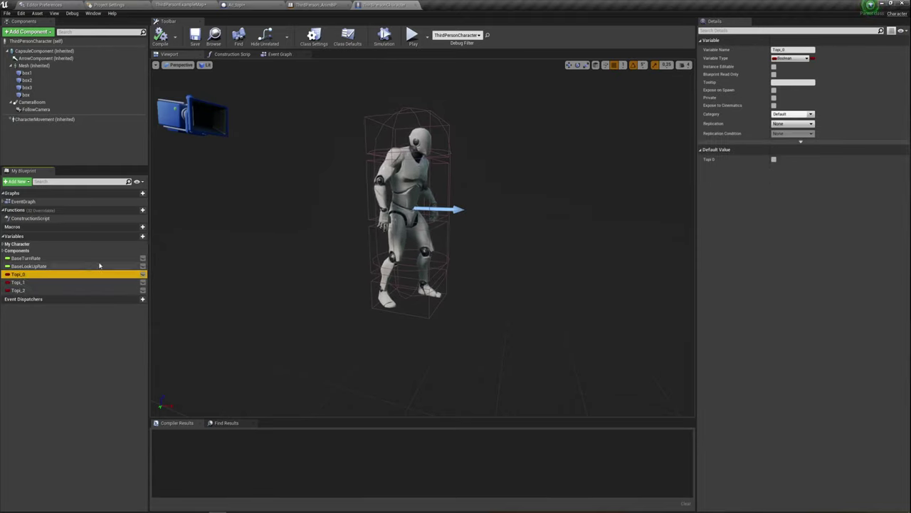
{"action": "left_click", "coordinate": [246, 5]}
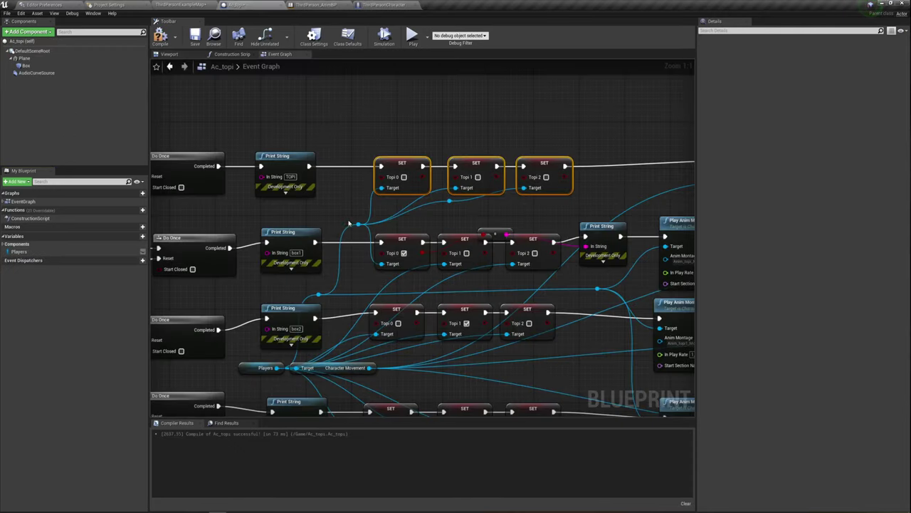
Pan the graph and nudge the existing Players node aside to make room
{"action": "right_click_drag", "start_coordinate": [349, 224], "coordinate": [392, 198]}
{"action": "right_click_drag", "start_coordinate": [319, 367], "coordinate": [328, 330]}
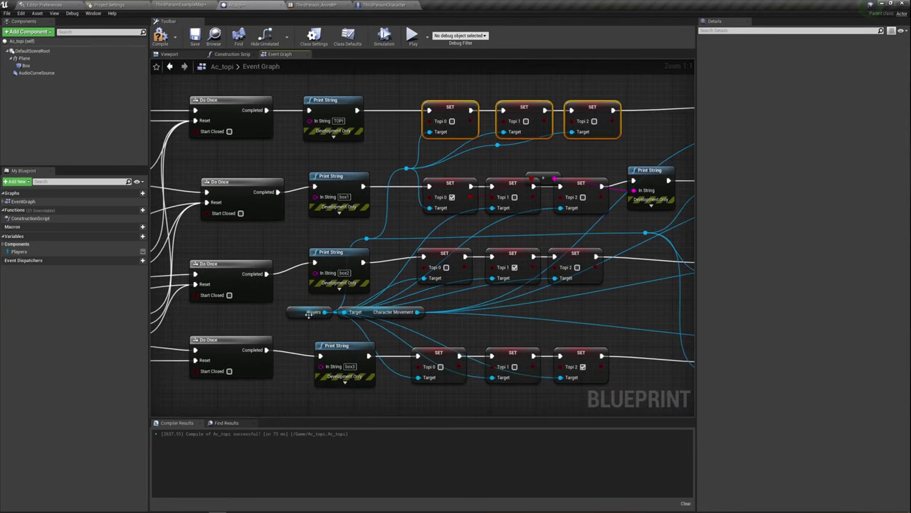
{"action": "mouse_move", "coordinate": [301, 313]}
{"action": "left_mouse_down"}
{"action": "mouse_move", "coordinate": [311, 313]}
{"action": "mouse_move", "coordinate": [287, 233]}
{"action": "mouse_move", "coordinate": [293, 237]}
{"action": "left_mouse_up"}
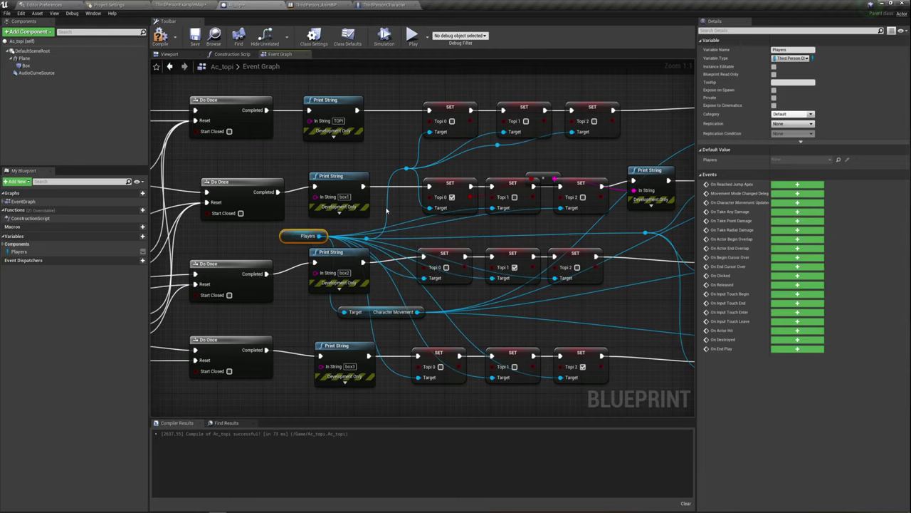
{"action": "right_click_drag", "start_coordinate": [387, 210], "coordinate": [394, 255]}
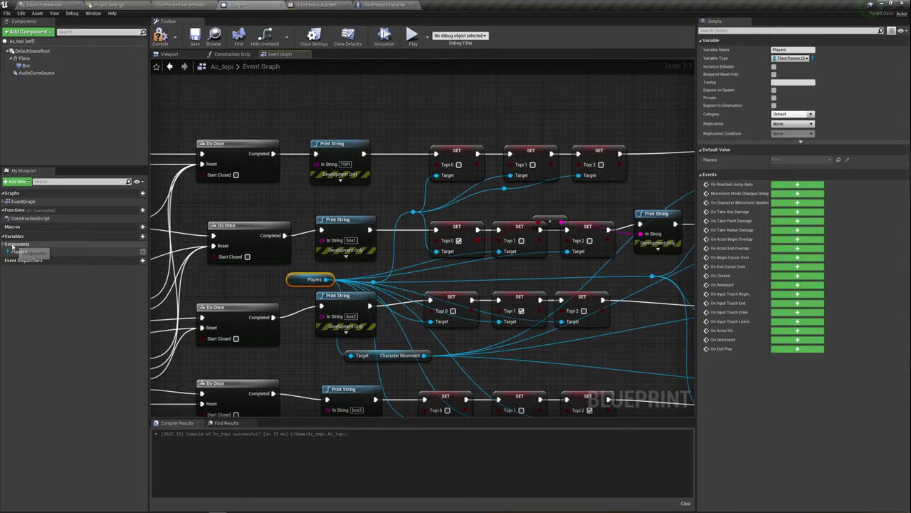
Add a new Players getter and wire it to the top Topi 0–2 SET nodes' Targets
{"action": "left_click_drag", "start_coordinate": [12, 246], "coordinate": [366, 202], "text": "ctrl"}
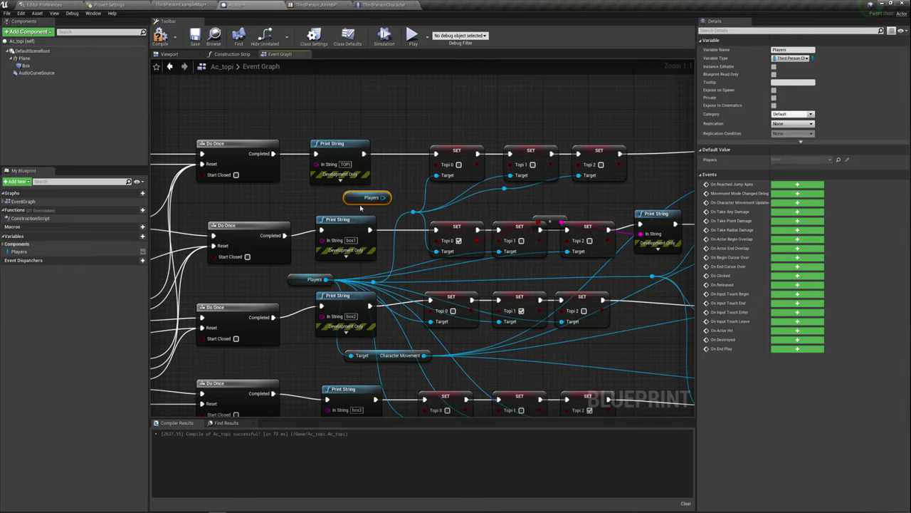
{"action": "right_click_drag", "start_coordinate": [361, 207], "coordinate": [346, 243]}
{"action": "mouse_move", "coordinate": [371, 233]}
{"action": "left_mouse_down"}
{"action": "mouse_move", "coordinate": [402, 219]}
{"action": "mouse_move", "coordinate": [566, 212]}
{"action": "left_mouse_up"}
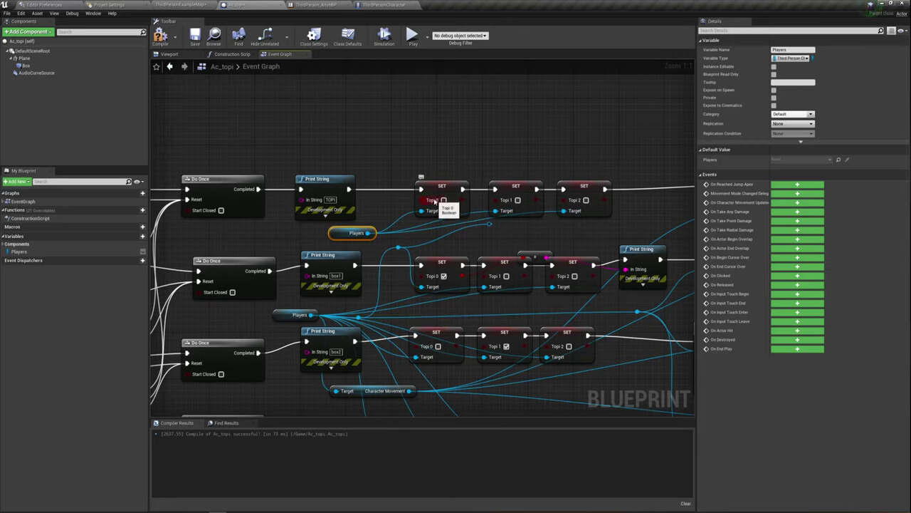
{"action": "mouse_move", "coordinate": [403, 151]}
{"action": "left_mouse_down"}
{"action": "mouse_move", "coordinate": [472, 212]}
{"action": "mouse_move", "coordinate": [576, 224]}
{"action": "left_mouse_up"}
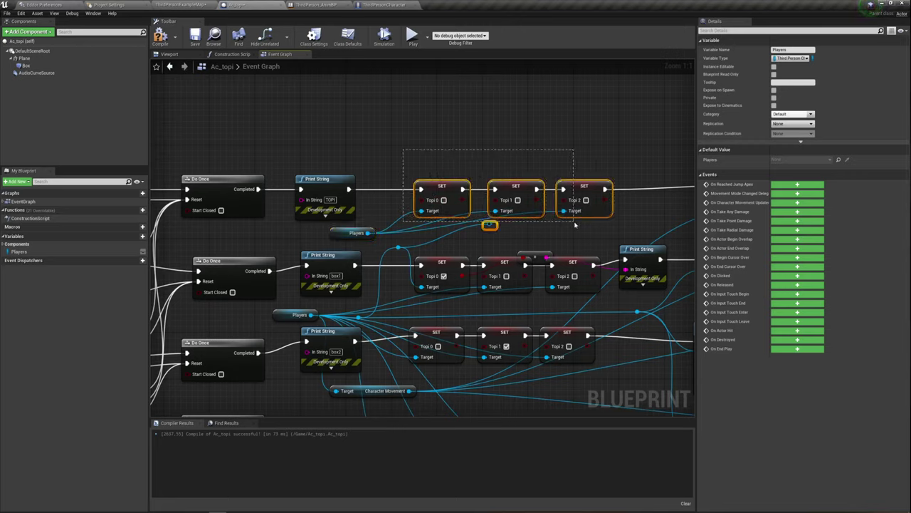
{"action": "left_click_drag", "start_coordinate": [591, 176], "coordinate": [590, 173]}
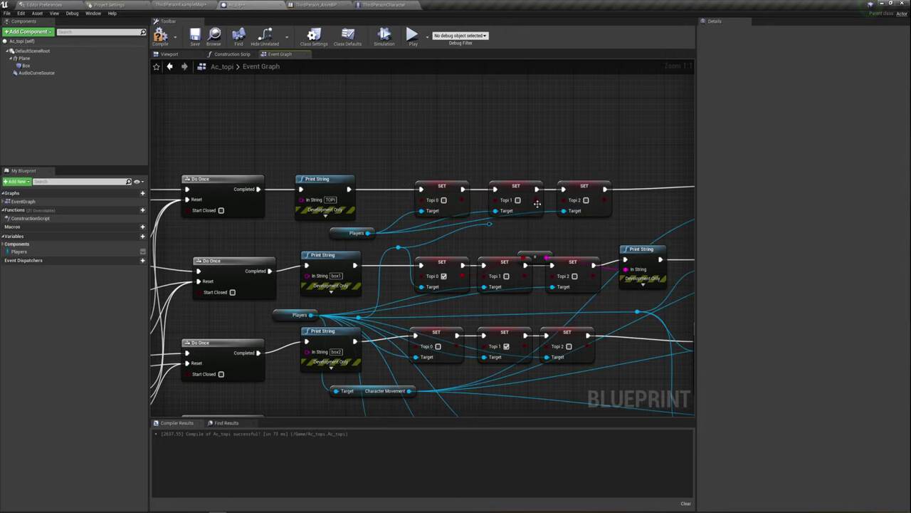
Delete the stray reroute point and its wire, then pan across the Play Anim Montage nodes
{"action": "left_click", "coordinate": [489, 225]}
{"action": "key", "text": "Delete"}
{"action": "right_click_drag", "start_coordinate": [491, 233], "coordinate": [485, 226]}
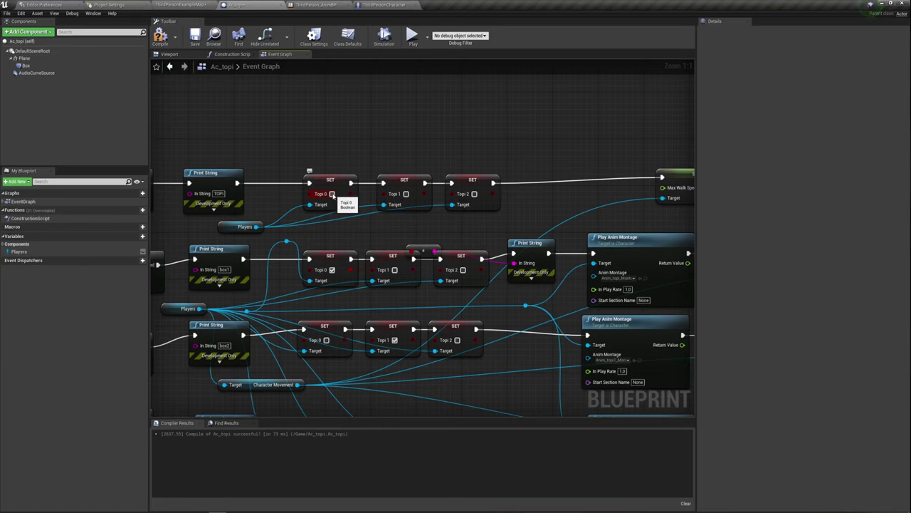
{"action": "right_click_drag", "start_coordinate": [393, 220], "coordinate": [442, 218]}
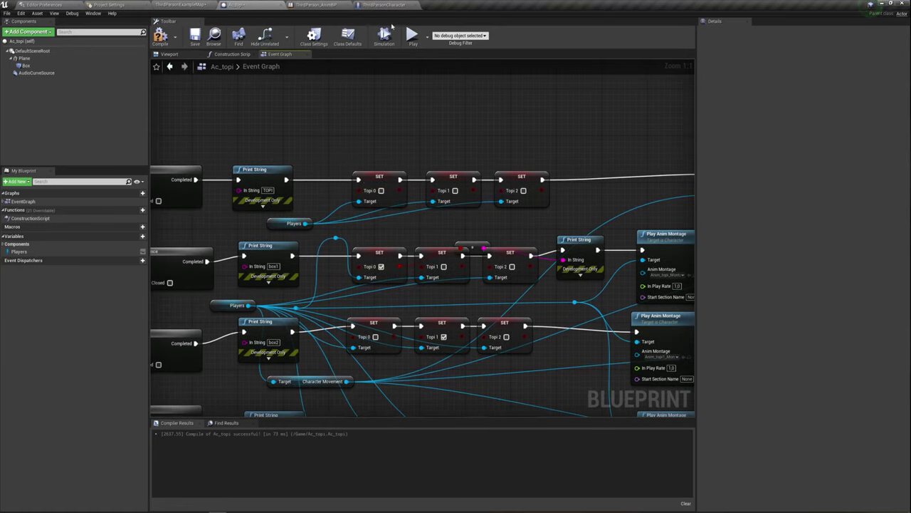
Move the Max Walk Speed 600.0 SET node next to the top row's Topi SET nodes
{"action": "left_click", "coordinate": [390, 6]}
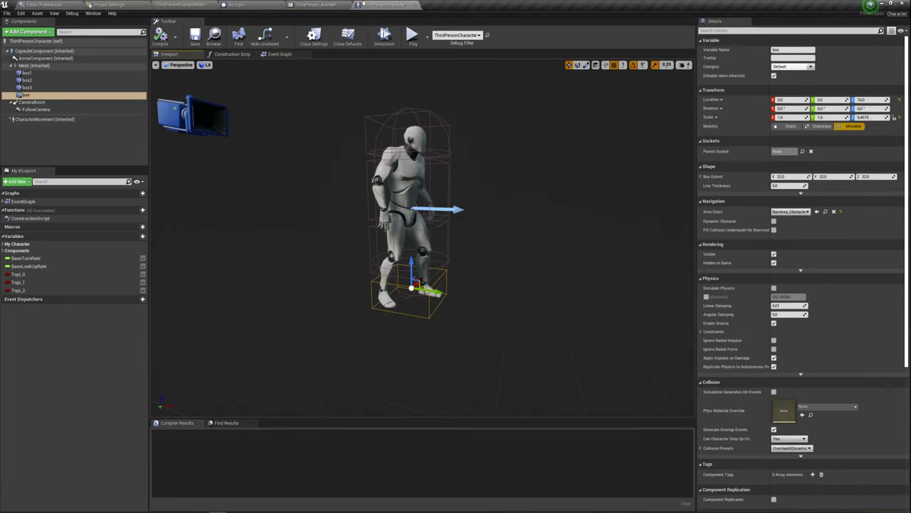
{"action": "left_click", "coordinate": [321, 6]}
{"action": "left_click", "coordinate": [262, 5]}
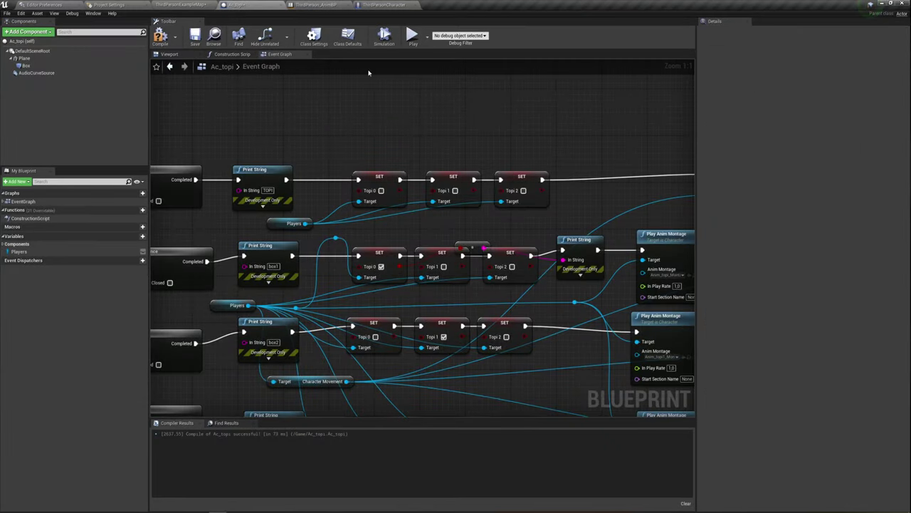
{"action": "right_click_drag", "start_coordinate": [328, 151], "coordinate": [245, 149]}
{"action": "left_click_drag", "start_coordinate": [245, 149], "coordinate": [465, 209]}
{"action": "right_click_drag", "start_coordinate": [499, 191], "coordinate": [442, 187]}
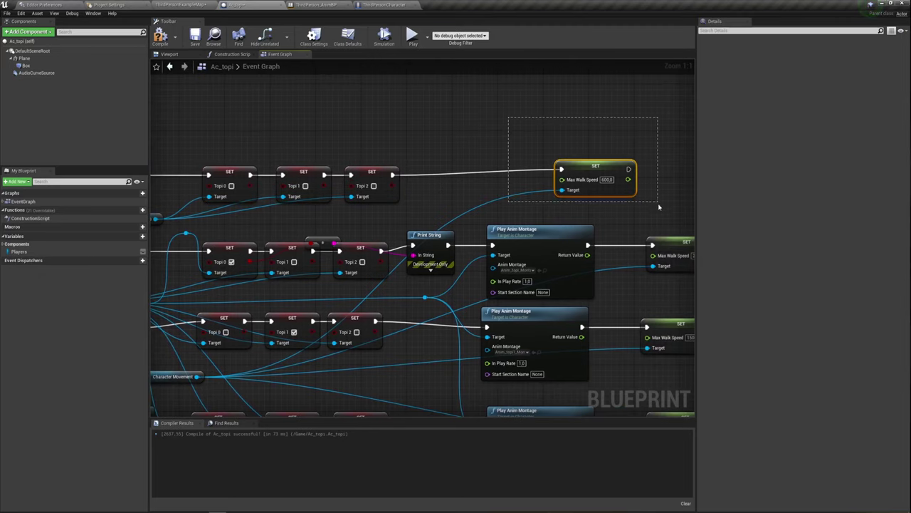
{"action": "left_click_drag", "start_coordinate": [508, 120], "coordinate": [637, 203]}
{"action": "left_click_drag", "start_coordinate": [614, 171], "coordinate": [501, 176]}
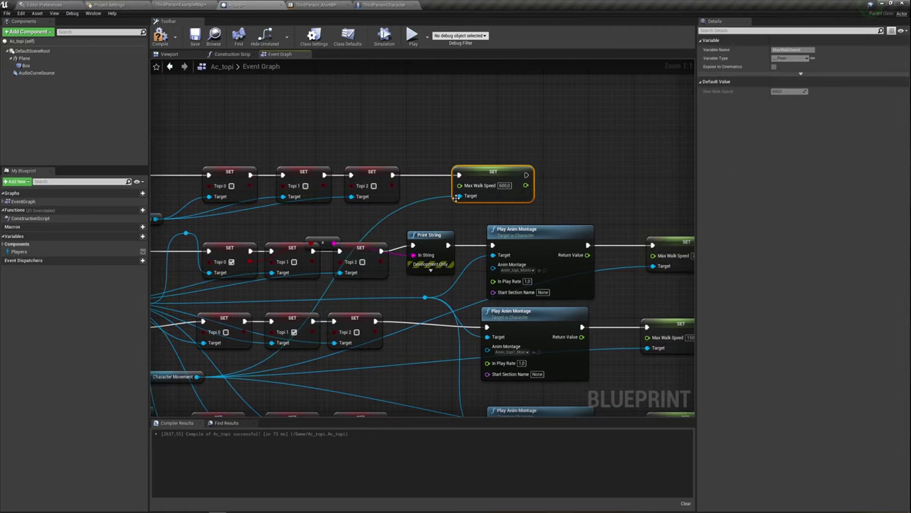
{"action": "mouse_move", "coordinate": [501, 175]}
{"action": "right_mouse_down"}
{"action": "mouse_move", "coordinate": [511, 171]}
{"action": "mouse_move", "coordinate": [517, 192]}
{"action": "right_mouse_up"}
Add Get Character Movement from Players and wire it to the Max Walk Speed setter's Target
{"action": "left_click_drag", "start_coordinate": [264, 185], "coordinate": [417, 185]}
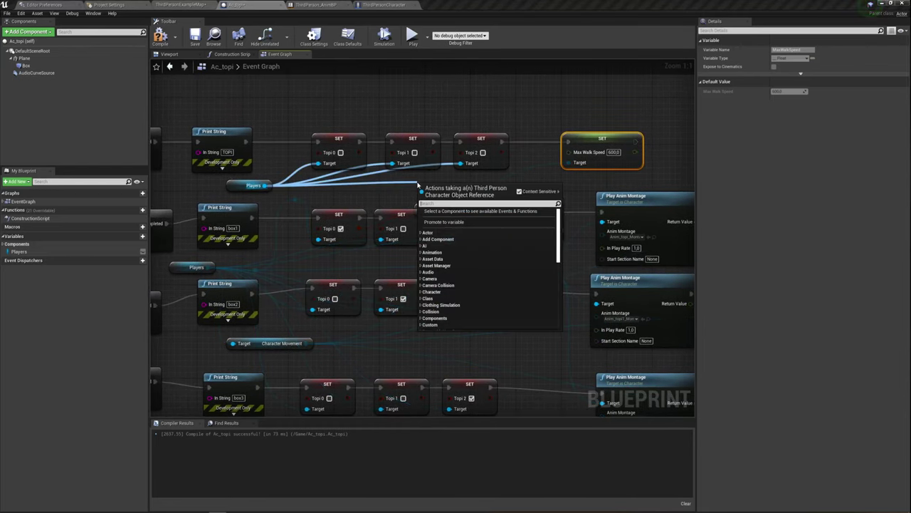
{"action": "type", "text": "character"}
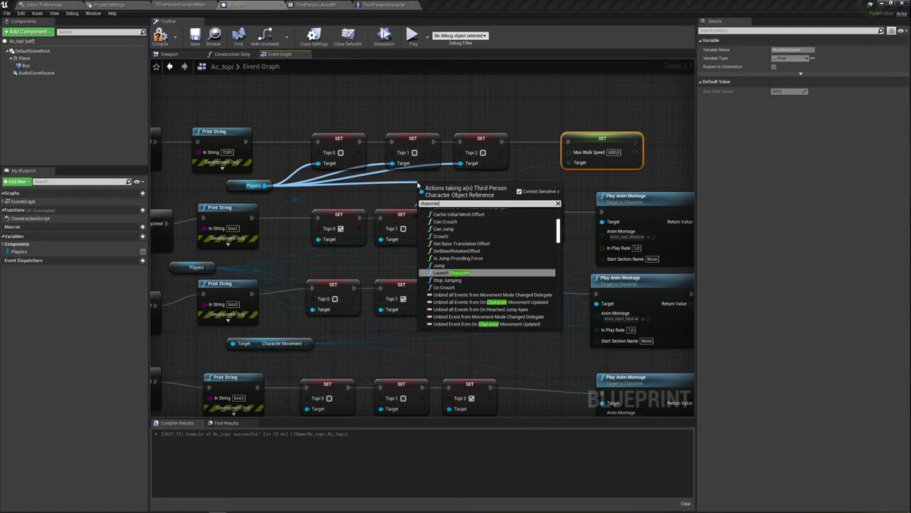
{"action": "type", "text": " mo"}
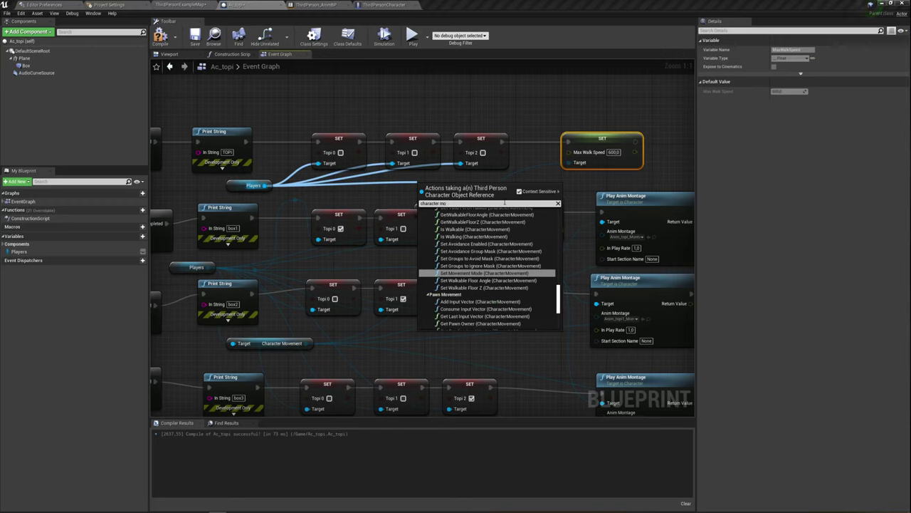
{"action": "type", "text": "v"}
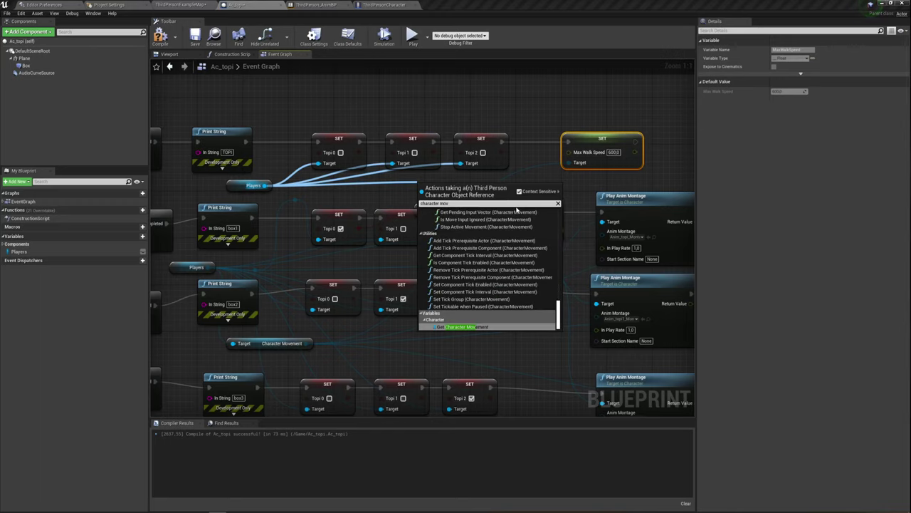
{"action": "left_click", "coordinate": [471, 326]}
{"action": "left_click_drag", "start_coordinate": [500, 185], "coordinate": [569, 165]}
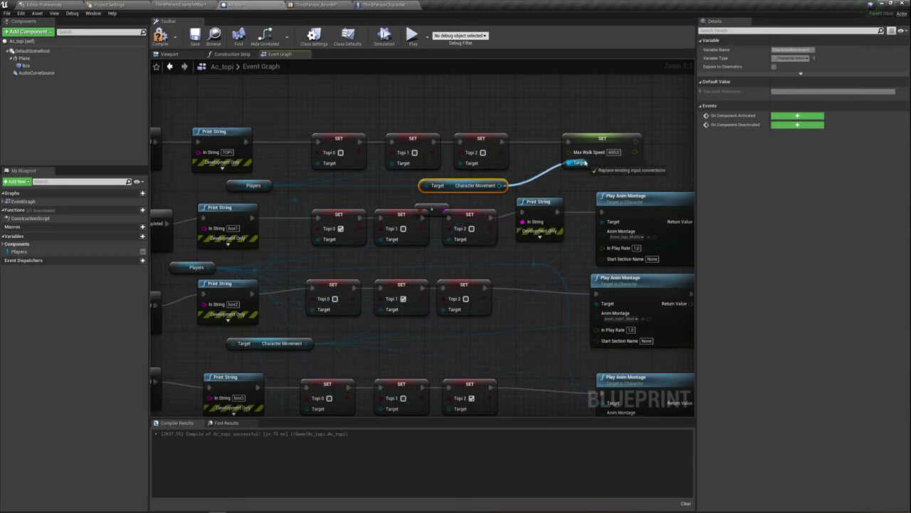
{"action": "mouse_move", "coordinate": [569, 165]}
{"action": "left_mouse_down"}
{"action": "mouse_move", "coordinate": [594, 158]}
{"action": "mouse_move", "coordinate": [569, 162]}
{"action": "left_mouse_up"}
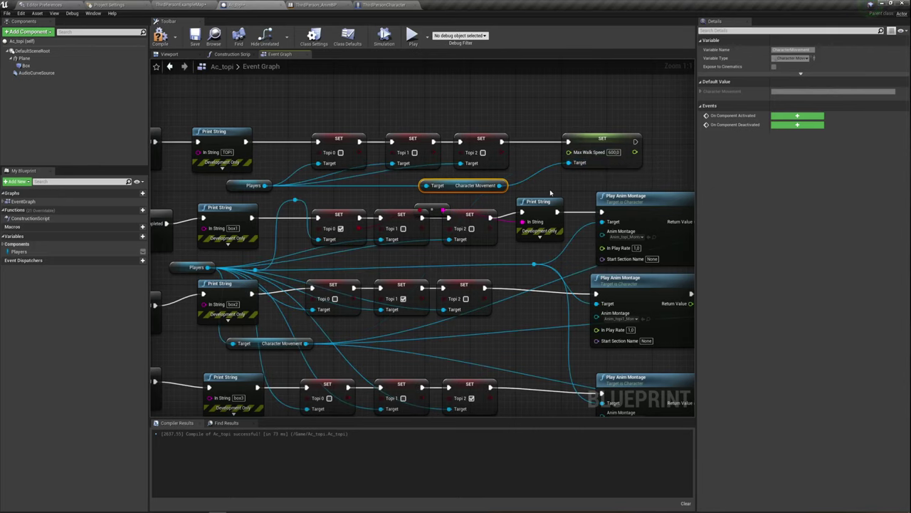
Review the top row of nodes and select the Max Walk Speed SET node
{"action": "scroll", "coordinate": [499, 263], "scroll_direction": "down", "scroll_amount": 2}
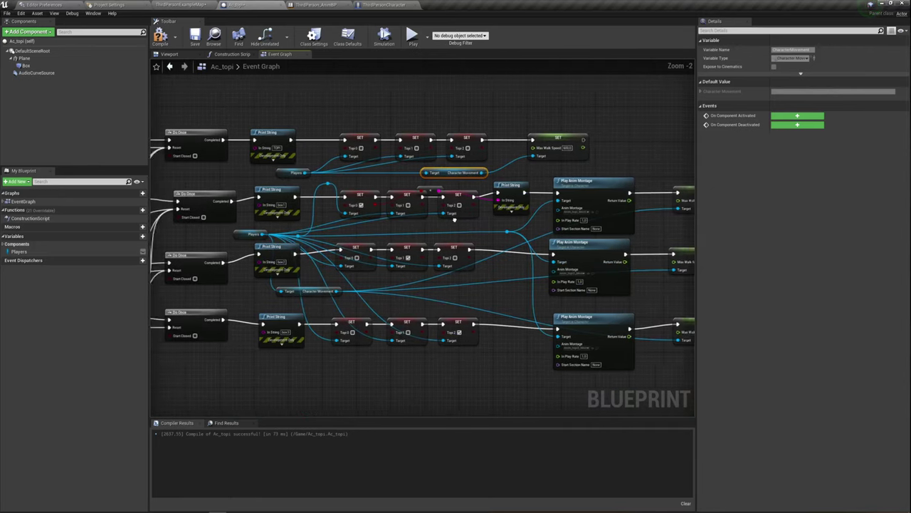
{"action": "mouse_move", "coordinate": [268, 143]}
{"action": "left_mouse_down"}
{"action": "mouse_move", "coordinate": [617, 218]}
{"action": "mouse_move", "coordinate": [626, 128]}
{"action": "left_mouse_up"}
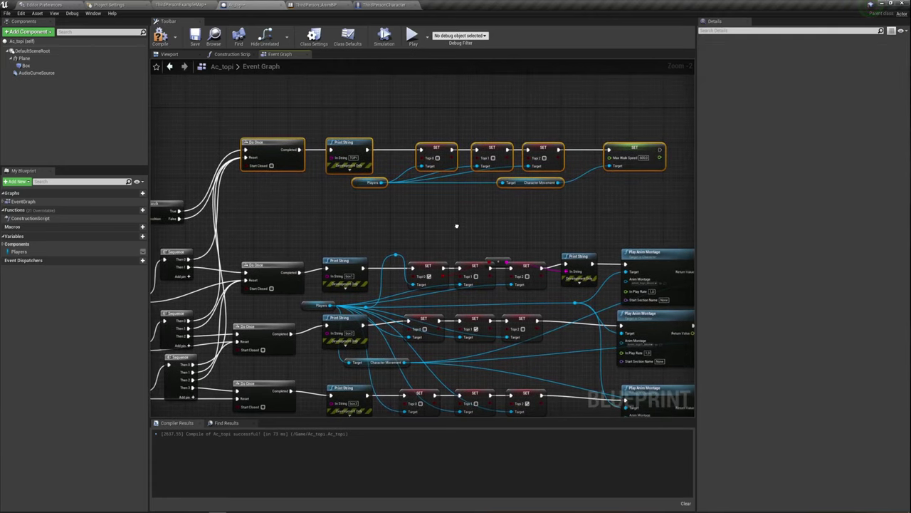
{"action": "scroll", "coordinate": [420, 253], "scroll_direction": "up", "scroll_amount": 1}
{"action": "right_click_drag", "start_coordinate": [418, 259], "coordinate": [394, 264]}
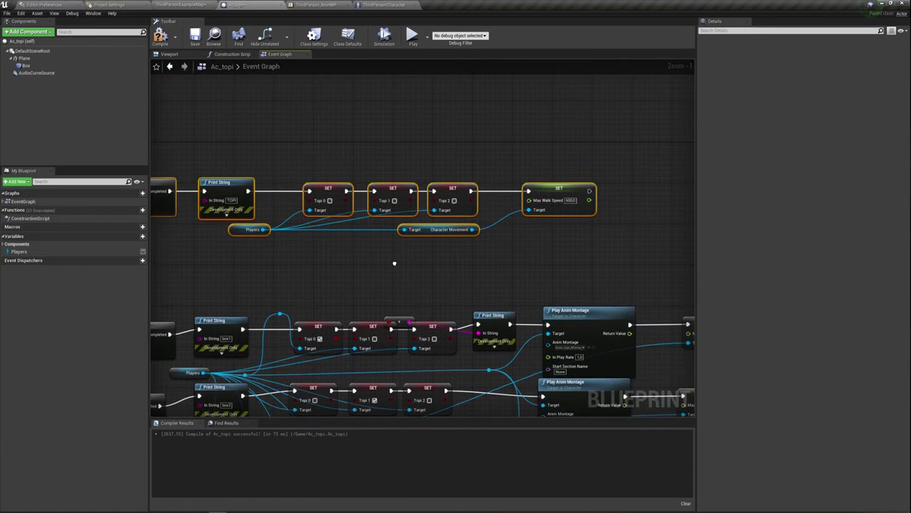
{"action": "scroll", "coordinate": [398, 272], "scroll_direction": "up", "scroll_amount": 1}
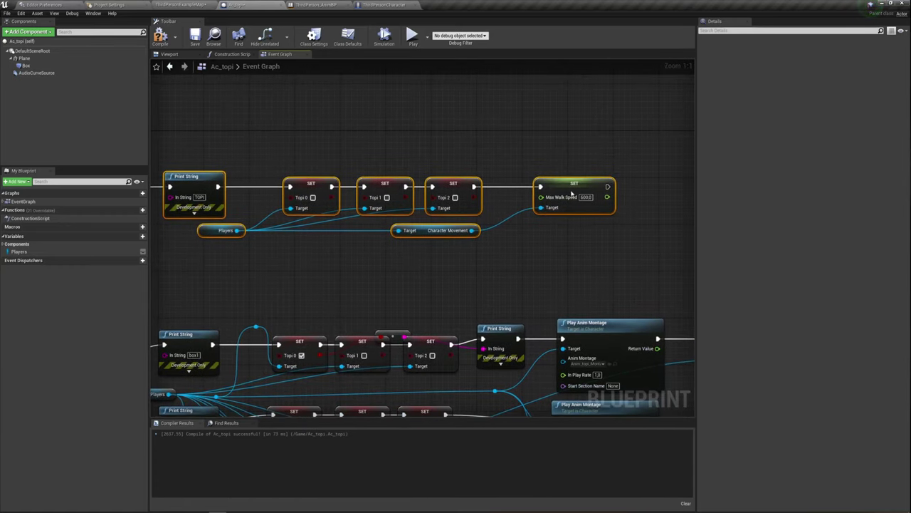
{"action": "left_click_drag", "start_coordinate": [533, 139], "coordinate": [625, 224]}
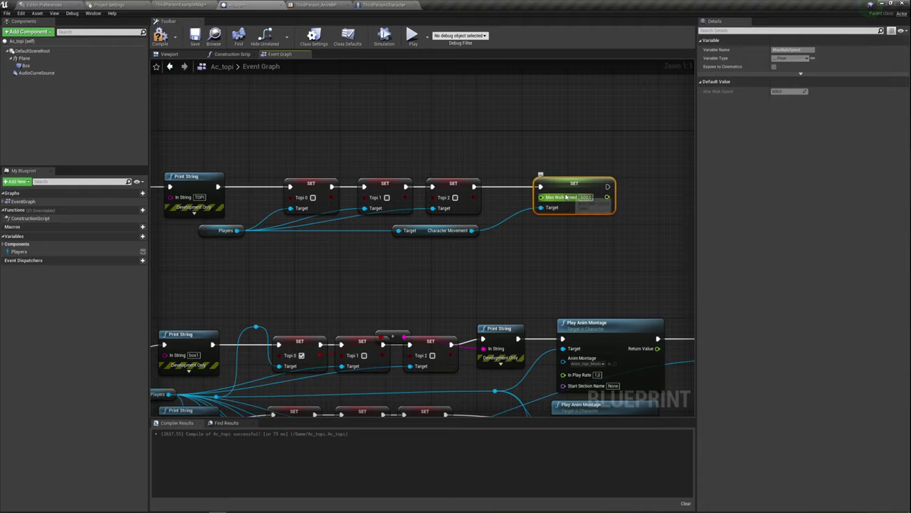
Connect the top Branch's False output to the first Do Once's Reset
{"action": "left_click_drag", "start_coordinate": [534, 150], "coordinate": [611, 233]}
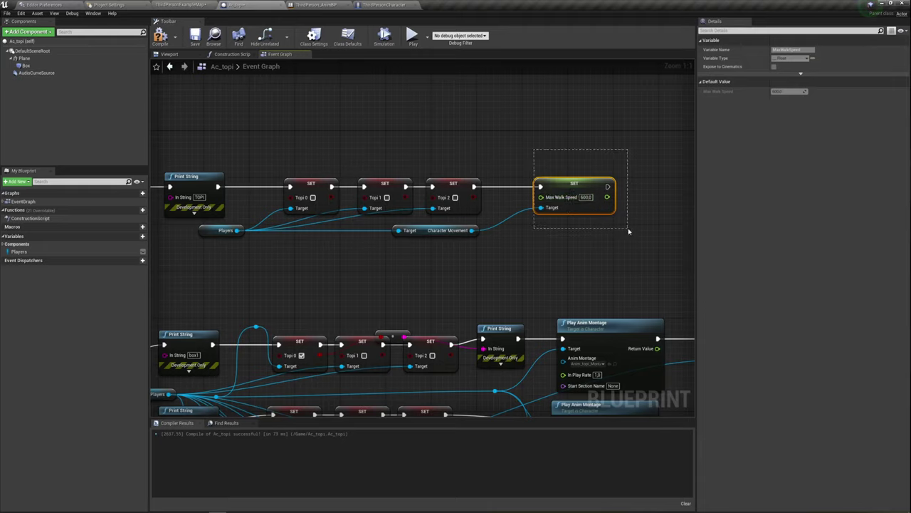
{"action": "right_click_drag", "start_coordinate": [556, 238], "coordinate": [506, 234]}
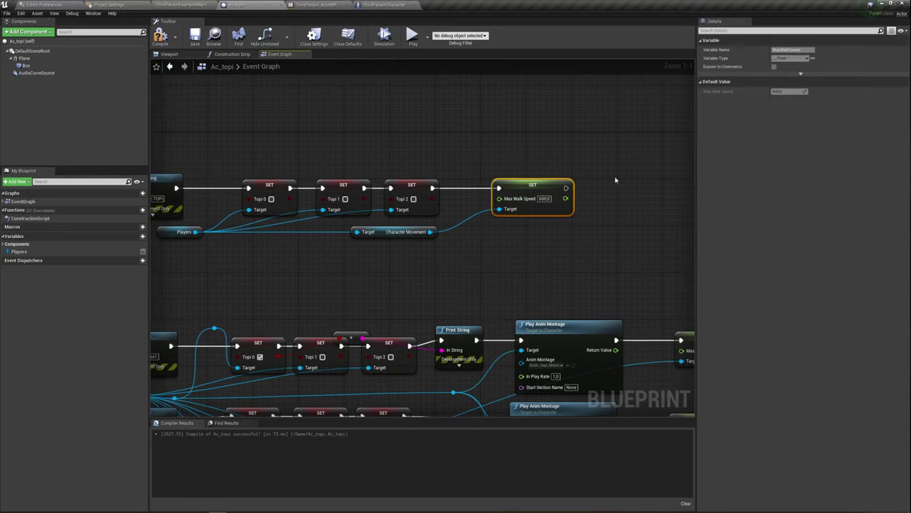
{"action": "right_click_drag", "start_coordinate": [616, 180], "coordinate": [472, 242]}
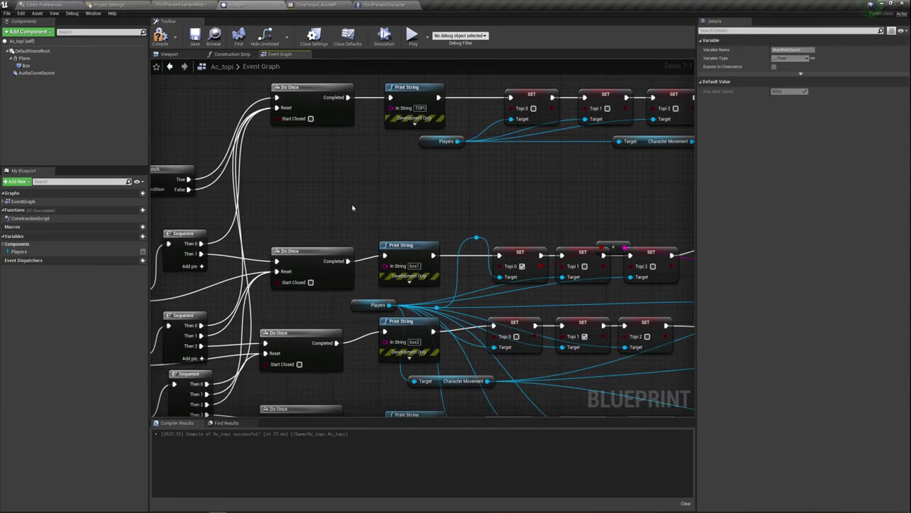
{"action": "mouse_move", "coordinate": [351, 208]}
{"action": "right_mouse_down"}
{"action": "mouse_move", "coordinate": [445, 280]}
{"action": "mouse_move", "coordinate": [479, 251]}
{"action": "right_mouse_up"}
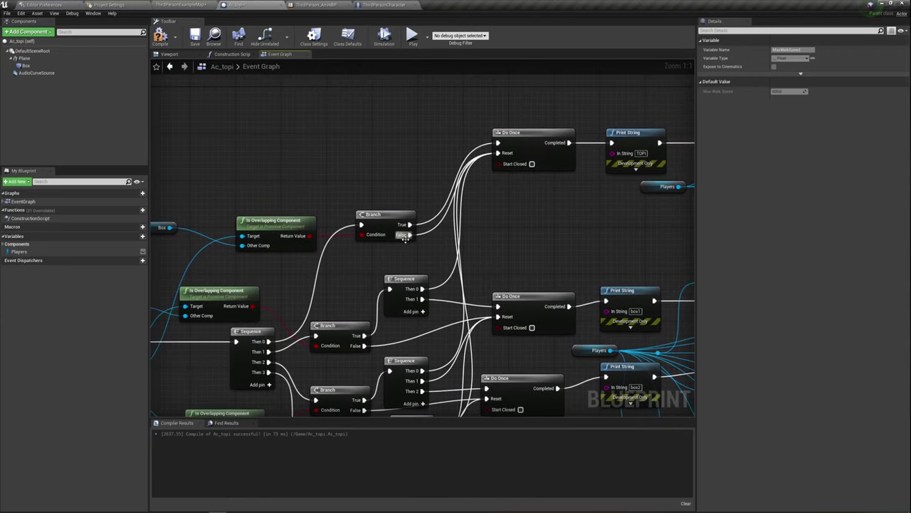
{"action": "left_click_drag", "start_coordinate": [409, 235], "coordinate": [503, 154]}
Move the Branch node up beside the top Do Once and check the layout
{"action": "left_click_drag", "start_coordinate": [401, 212], "coordinate": [412, 130]}
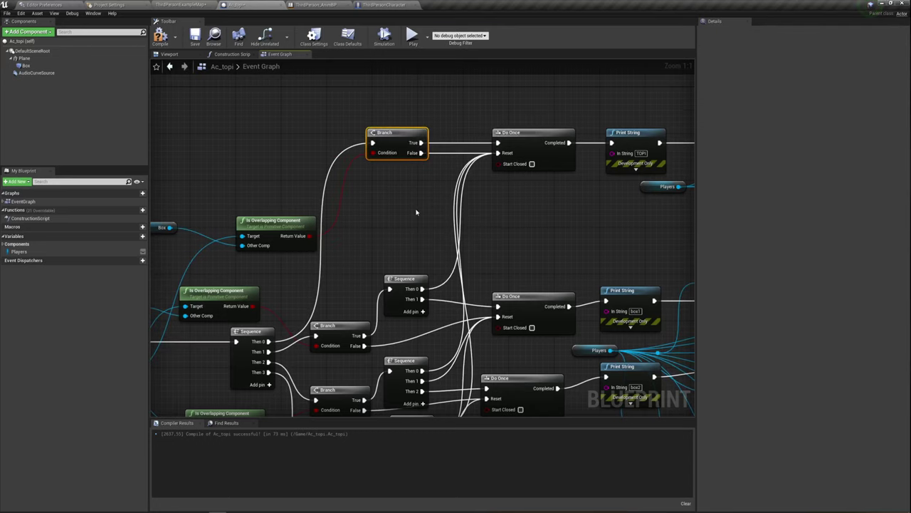
{"action": "right_click_drag", "start_coordinate": [417, 211], "coordinate": [393, 228]}
{"action": "right_click_drag", "start_coordinate": [398, 185], "coordinate": [388, 142]}
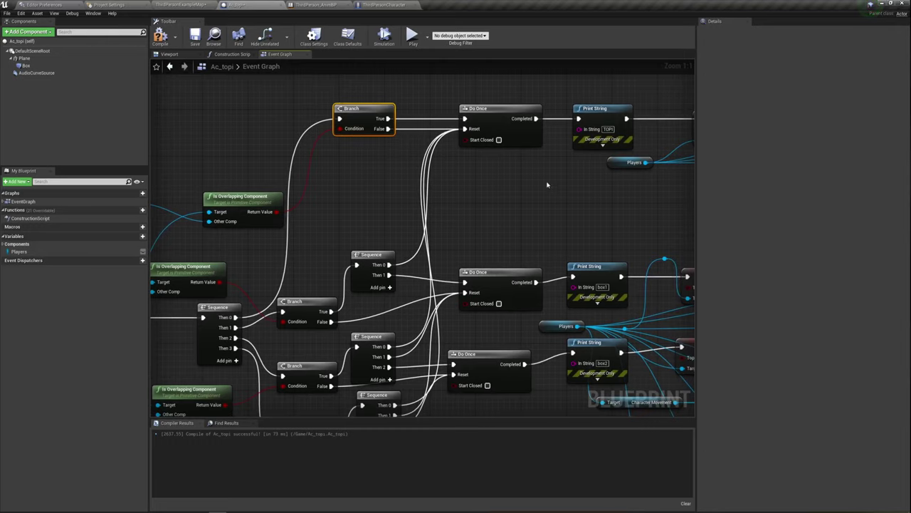
{"action": "left_click", "coordinate": [489, 133]}
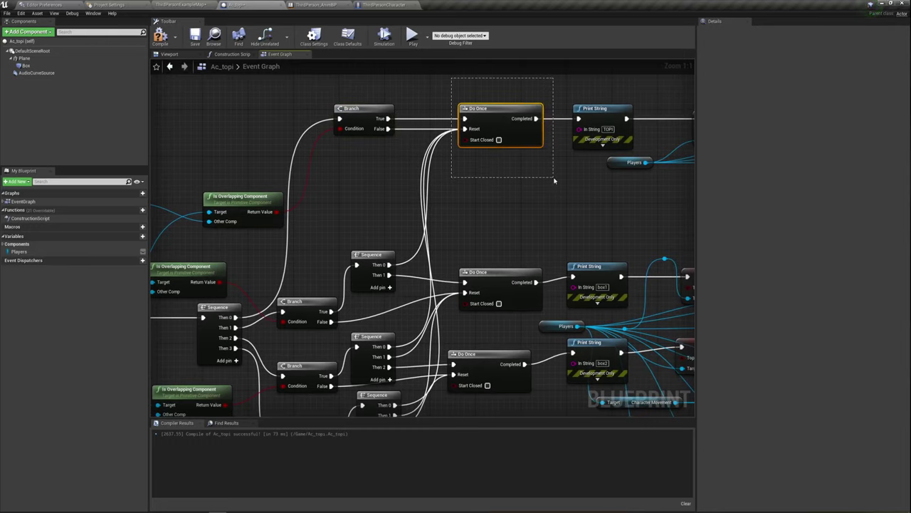
{"action": "mouse_move", "coordinate": [555, 181]}
{"action": "right_mouse_down"}
{"action": "mouse_move", "coordinate": [368, 211]}
{"action": "mouse_move", "coordinate": [498, 194]}
{"action": "mouse_move", "coordinate": [453, 228]}
{"action": "right_mouse_up"}
{"action": "scroll", "coordinate": [368, 212], "scroll_direction": "down", "scroll_amount": 2}
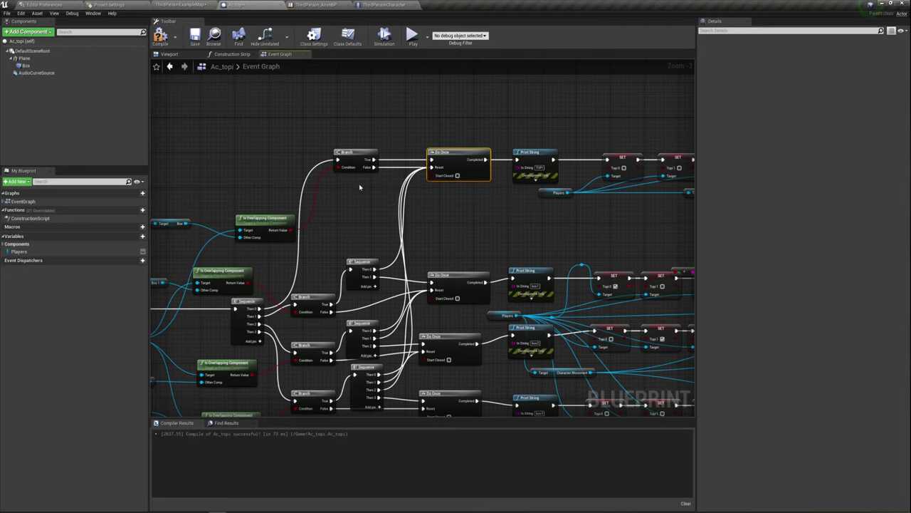
Select the top Do Once, Print String and SET row, then pan to the Box target nodes
{"action": "mouse_move", "coordinate": [359, 181]}
{"action": "left_mouse_down"}
{"action": "mouse_move", "coordinate": [422, 190]}
{"action": "mouse_move", "coordinate": [386, 202]}
{"action": "left_mouse_up"}
{"action": "left_click_drag", "start_coordinate": [401, 129], "coordinate": [509, 226]}
{"action": "right_click_drag", "start_coordinate": [567, 227], "coordinate": [421, 226]}
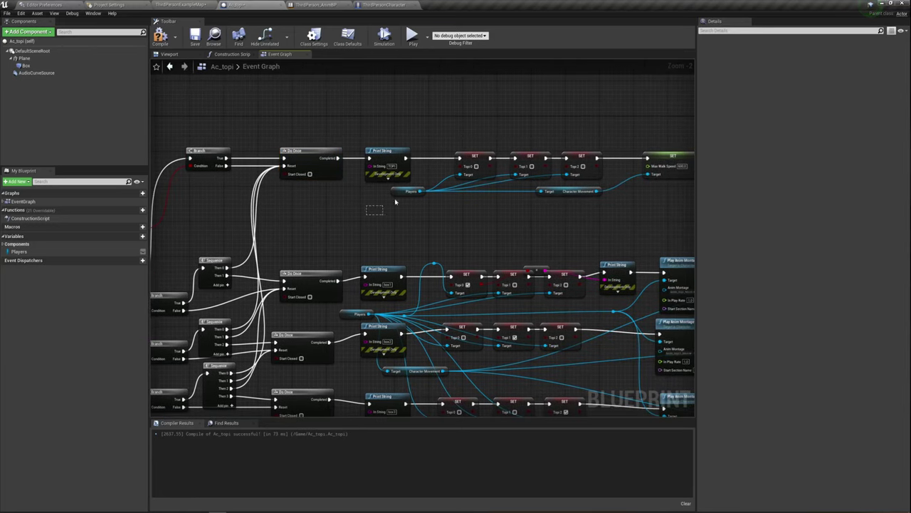
{"action": "left_click_drag", "start_coordinate": [396, 202], "coordinate": [644, 153]}
{"action": "right_click_drag", "start_coordinate": [349, 229], "coordinate": [469, 181]}
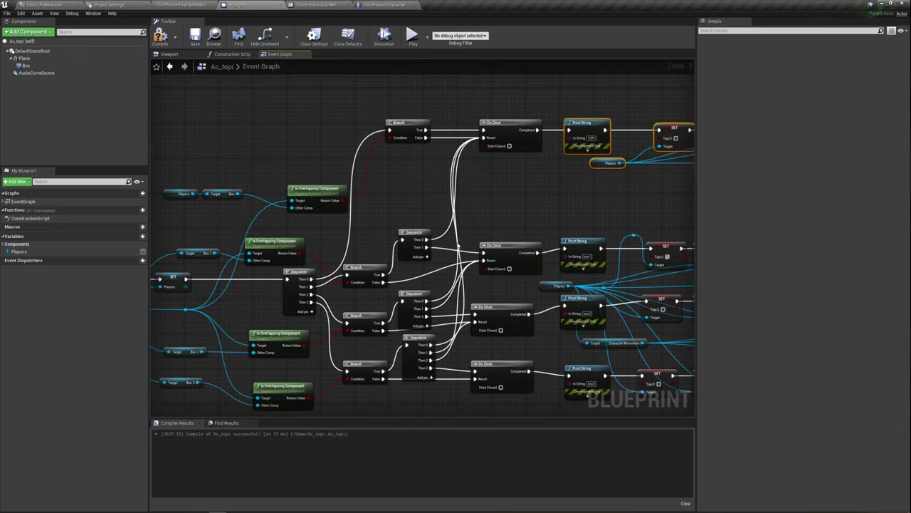
{"action": "scroll", "coordinate": [458, 244], "scroll_direction": "up", "scroll_amount": 2}
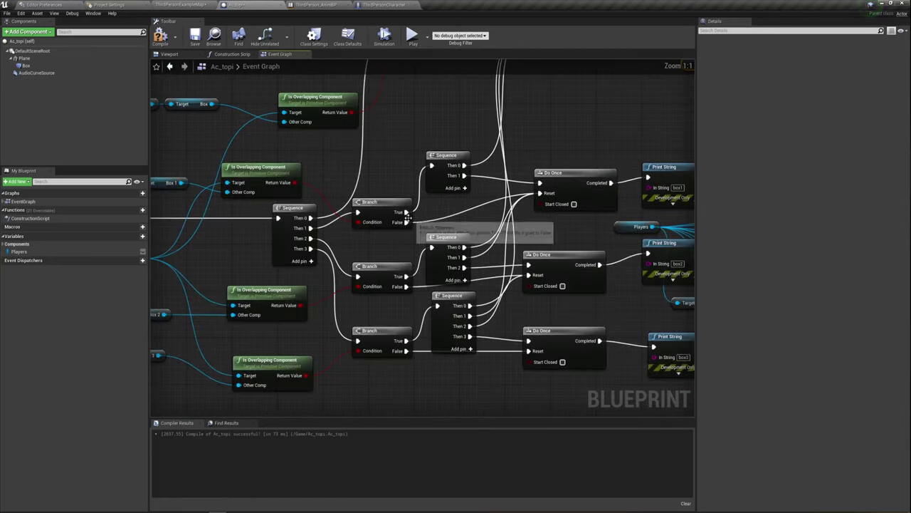
{"action": "right_click_drag", "start_coordinate": [407, 218], "coordinate": [388, 191]}
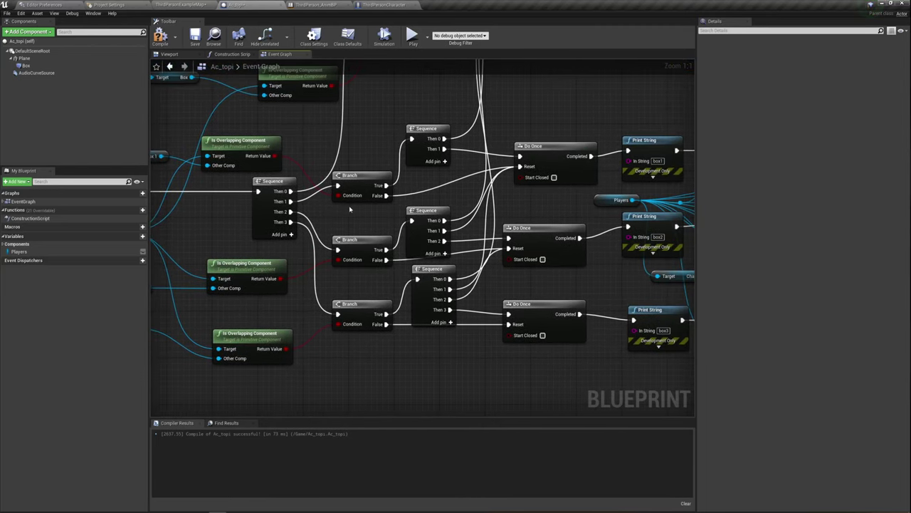
{"action": "right_click_drag", "start_coordinate": [312, 222], "coordinate": [353, 166]}
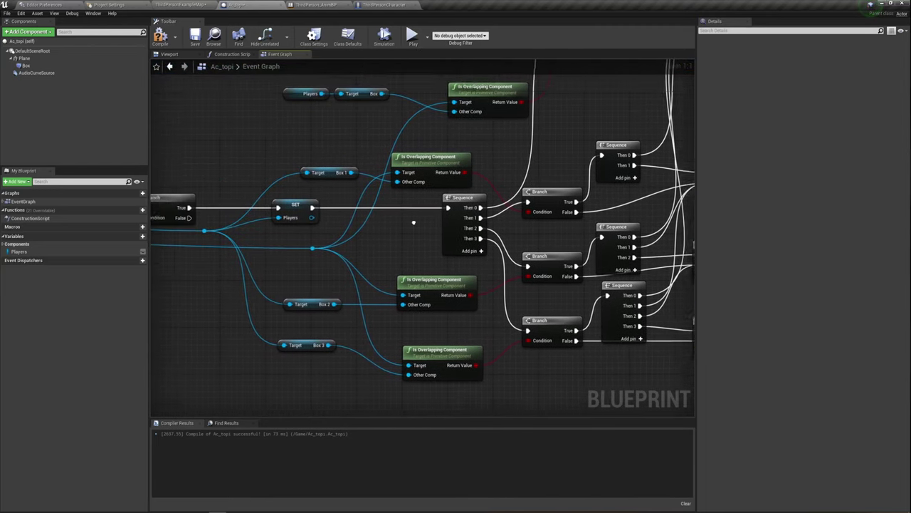
Reposition the Box 1 overlap-check nodes, raise the top Branch, and shift the Sequence right
{"action": "mouse_move", "coordinate": [303, 142]}
{"action": "left_mouse_down"}
{"action": "mouse_move", "coordinate": [488, 184]}
{"action": "mouse_move", "coordinate": [429, 164]}
{"action": "mouse_move", "coordinate": [457, 166]}
{"action": "left_mouse_up"}
{"action": "right_click_drag", "start_coordinate": [435, 211], "coordinate": [378, 222]}
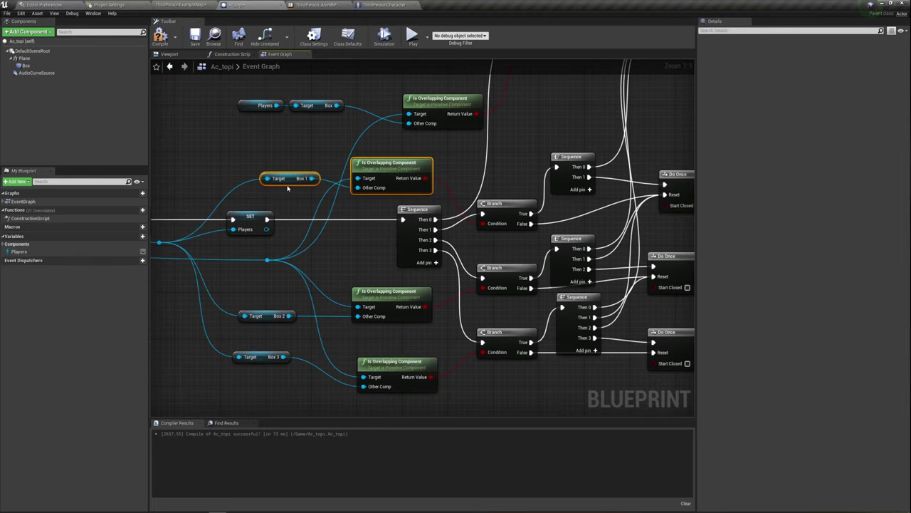
{"action": "right_click_drag", "start_coordinate": [454, 156], "coordinate": [311, 151]}
{"action": "left_click_drag", "start_coordinate": [366, 201], "coordinate": [370, 212]}
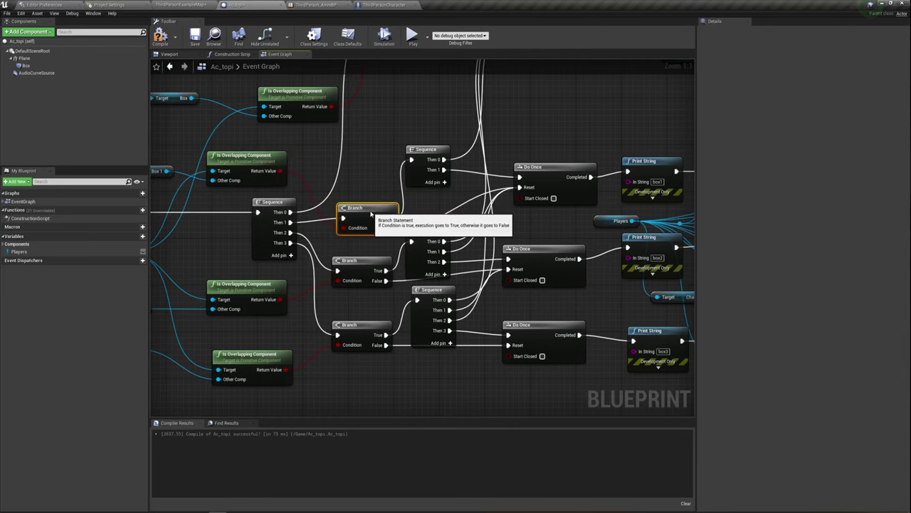
{"action": "right_click_drag", "start_coordinate": [428, 212], "coordinate": [432, 252]}
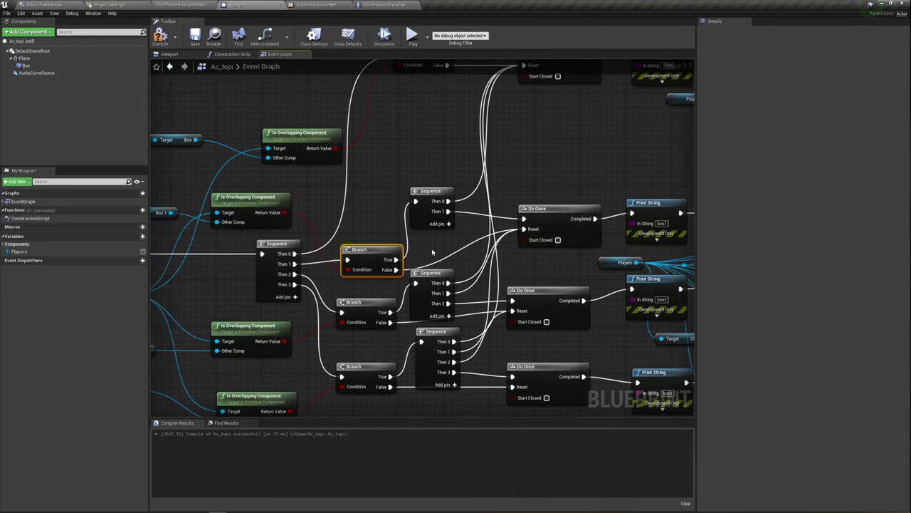
{"action": "left_click_drag", "start_coordinate": [371, 249], "coordinate": [373, 220]}
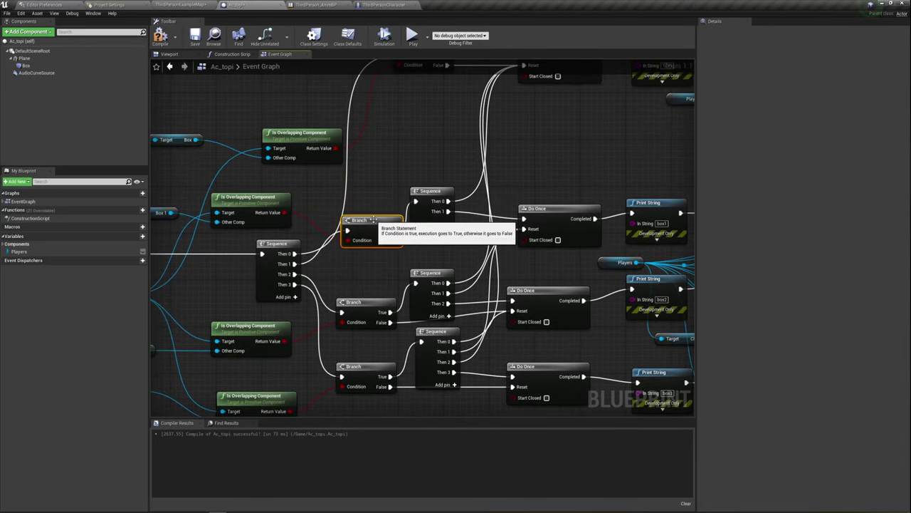
{"action": "right_click_drag", "start_coordinate": [447, 243], "coordinate": [401, 289]}
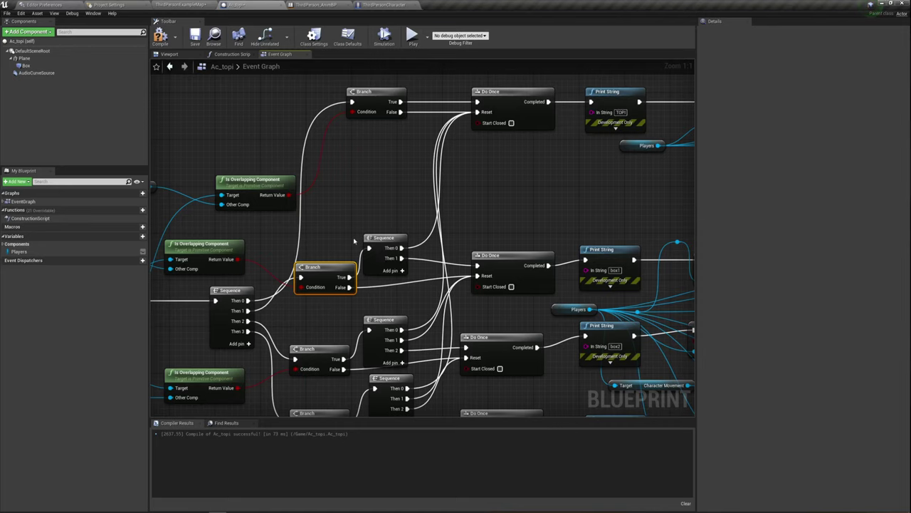
{"action": "left_click_drag", "start_coordinate": [378, 238], "coordinate": [392, 236]}
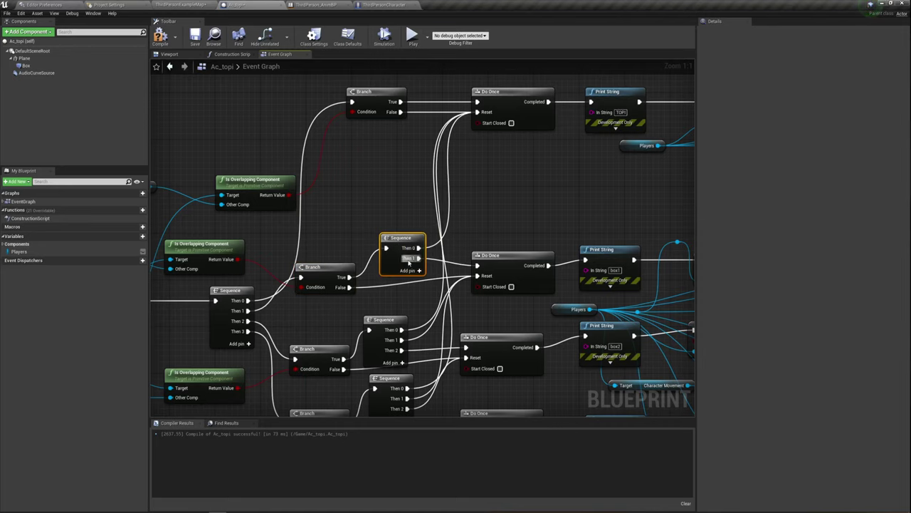
Nudge the Sequence and first Do Once into line, then pan to the Topi SET chains
{"action": "right_click_drag", "start_coordinate": [422, 285], "coordinate": [427, 275]}
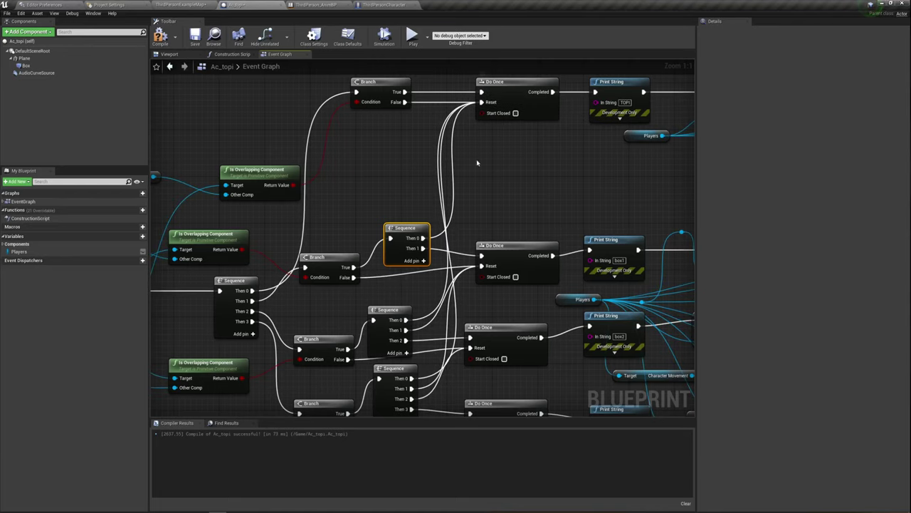
{"action": "right_click_drag", "start_coordinate": [501, 193], "coordinate": [489, 174]}
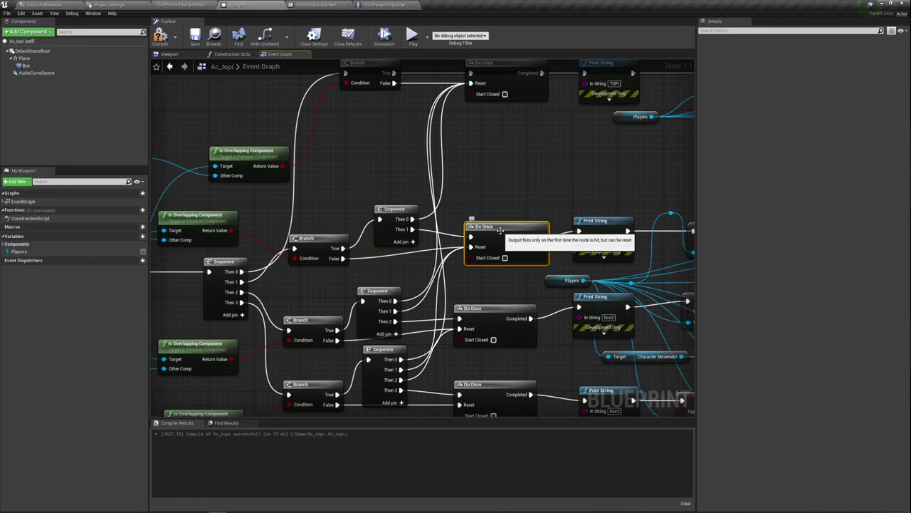
{"action": "left_click", "coordinate": [535, 260]}
{"action": "right_click_drag", "start_coordinate": [535, 260], "coordinate": [475, 251]}
{"action": "left_click_drag", "start_coordinate": [432, 224], "coordinate": [438, 218]}
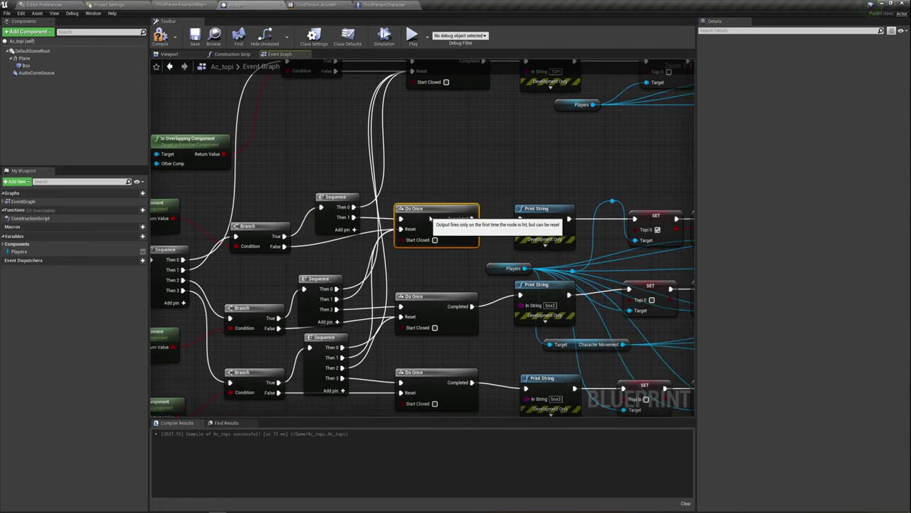
{"action": "right_click_drag", "start_coordinate": [436, 267], "coordinate": [399, 268]}
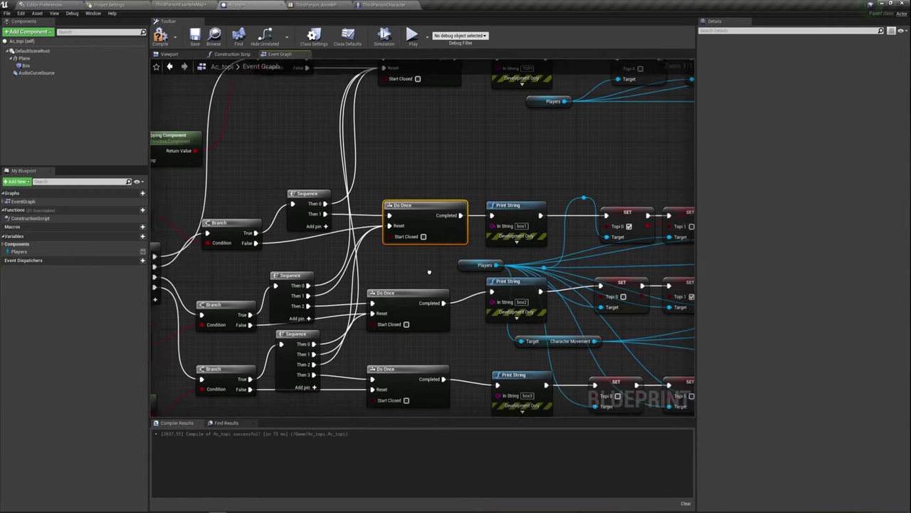
{"action": "right_click_drag", "start_coordinate": [491, 191], "coordinate": [480, 192]}
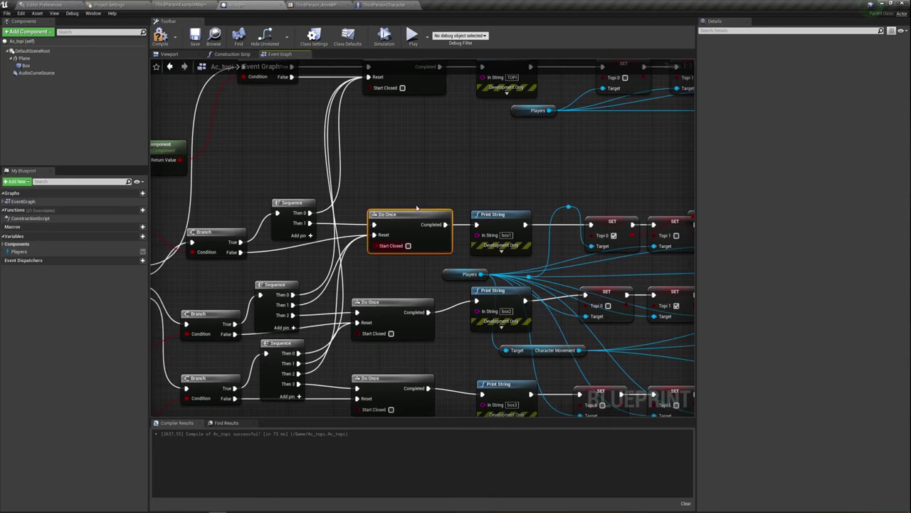
{"action": "right_click_drag", "start_coordinate": [462, 202], "coordinate": [391, 177]}
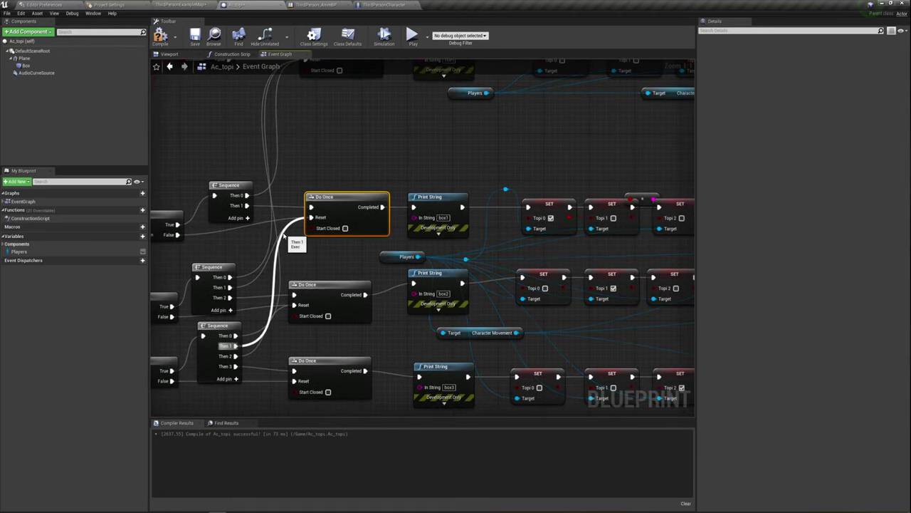
{"action": "right_click_drag", "start_coordinate": [487, 242], "coordinate": [393, 227]}
{"action": "left_click", "coordinate": [359, 187]}
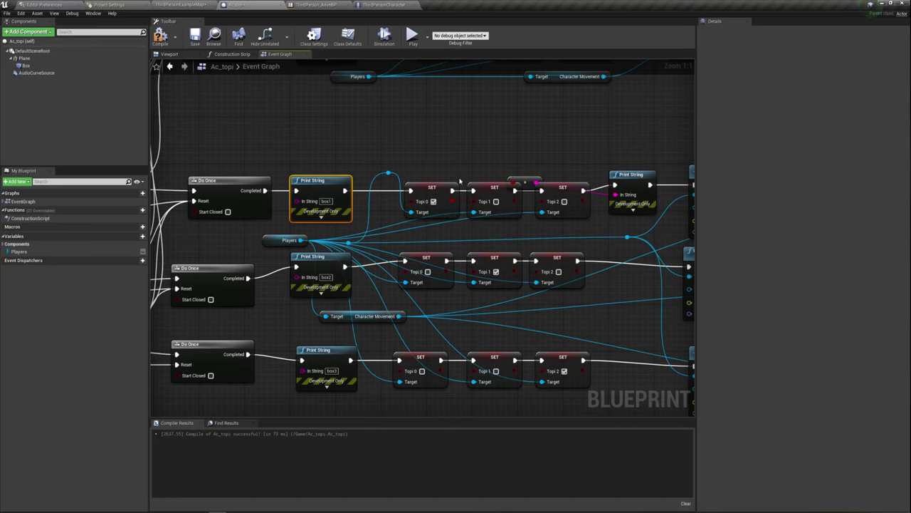
Drag the reroute node on the first chain's wire up above the SET chain
{"action": "right_click_drag", "start_coordinate": [486, 235], "coordinate": [451, 239]}
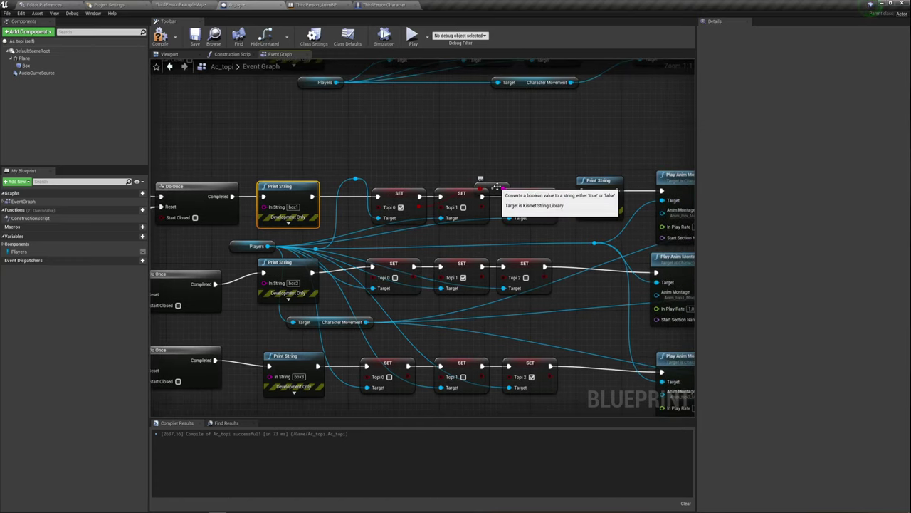
{"action": "left_click_drag", "start_coordinate": [487, 188], "coordinate": [503, 161]}
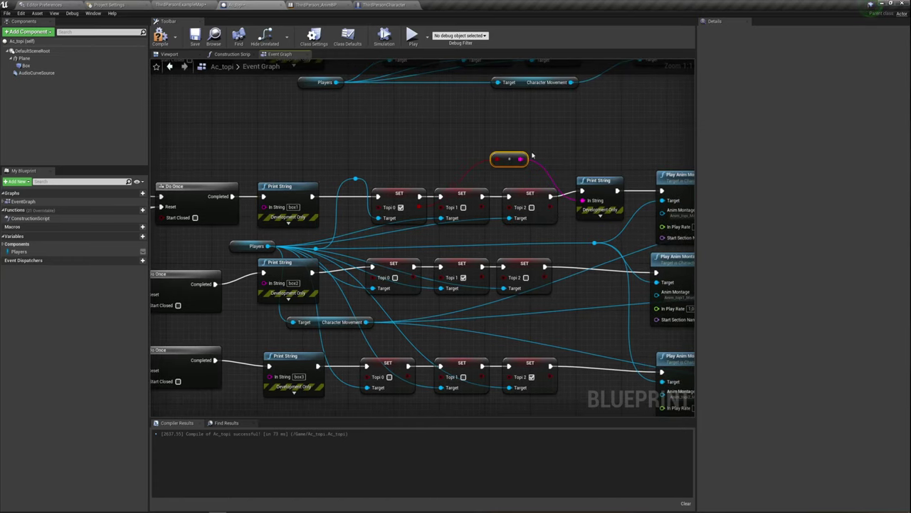
{"action": "left_click_drag", "start_coordinate": [596, 173], "coordinate": [598, 177]}
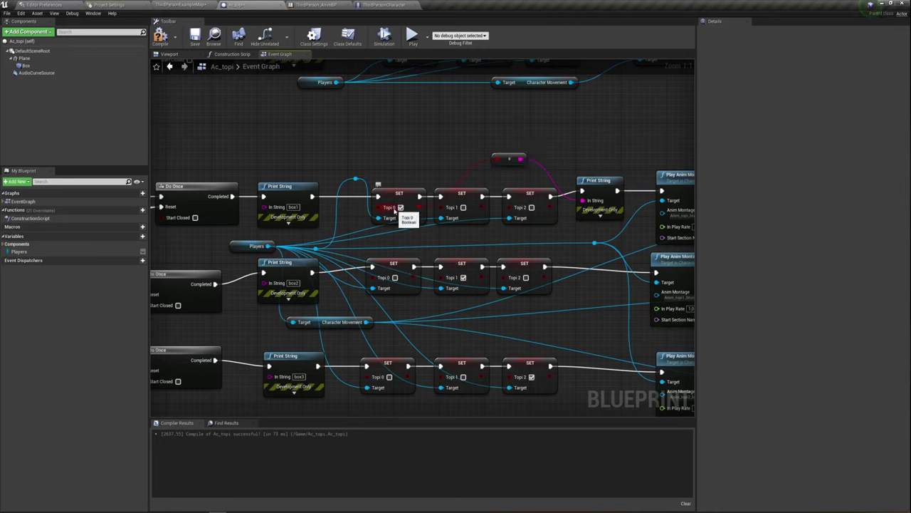
Marquee-select the Topi 1 and Topi 2 SET nodes
{"action": "left_click_drag", "start_coordinate": [394, 151], "coordinate": [415, 235]}
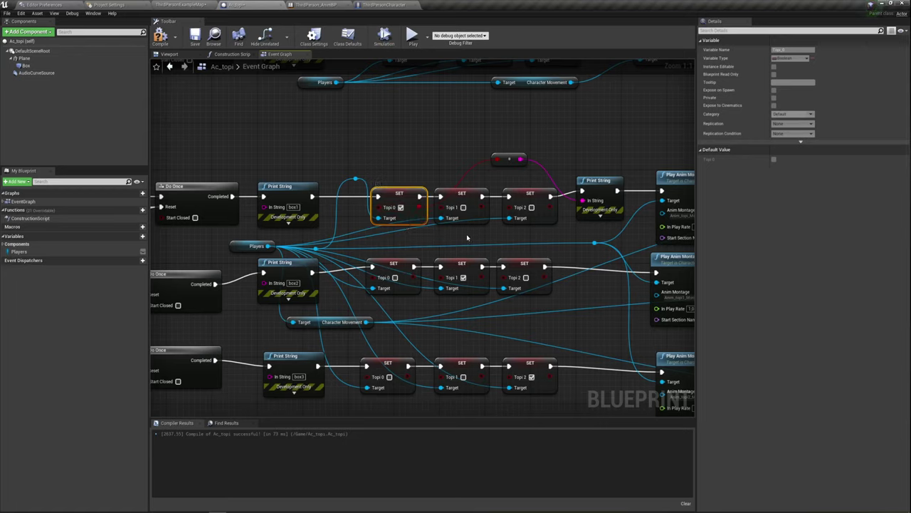
{"action": "left_click_drag", "start_coordinate": [467, 238], "coordinate": [524, 208]}
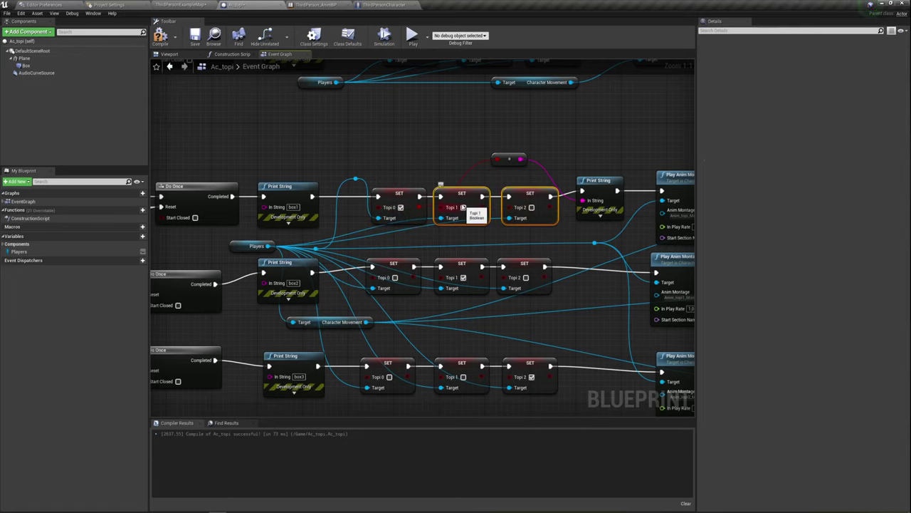
{"action": "left_click", "coordinate": [519, 229]}
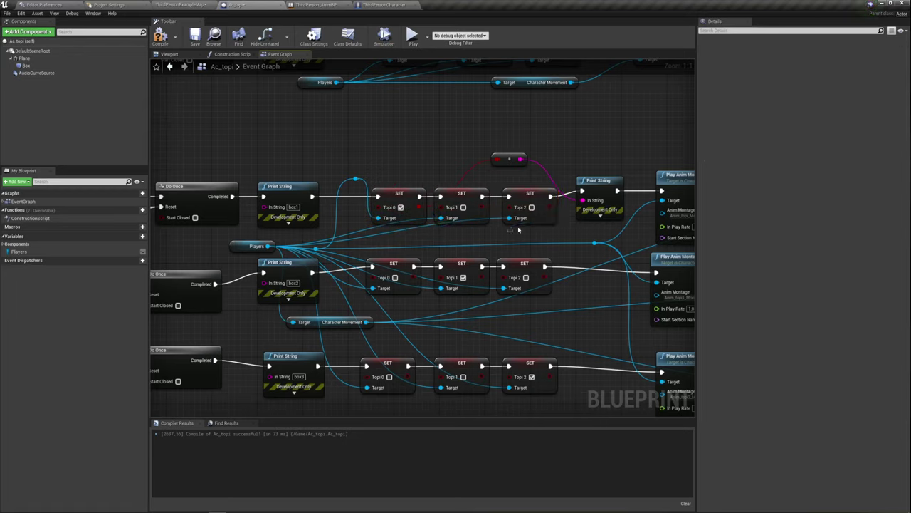
{"action": "left_click_drag", "start_coordinate": [518, 229], "coordinate": [449, 199]}
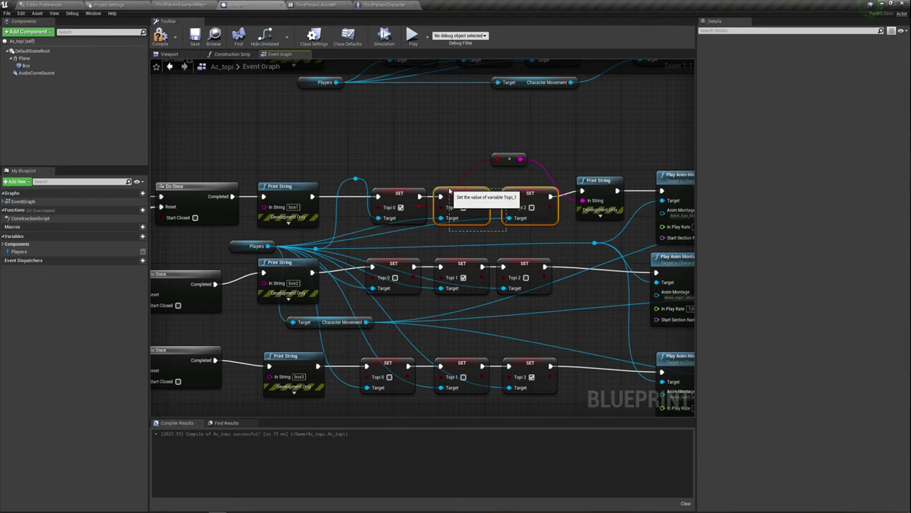
{"action": "left_click", "coordinate": [384, 6]}
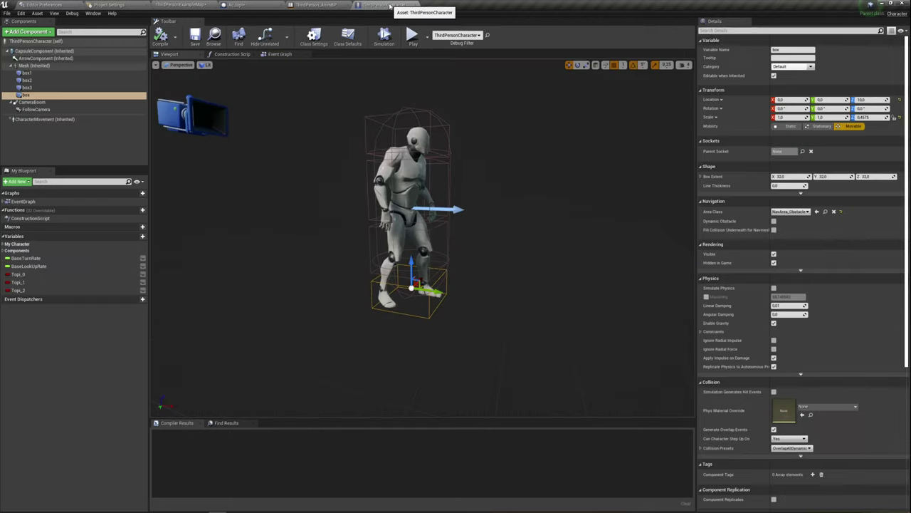
{"action": "left_click", "coordinate": [370, 133]}
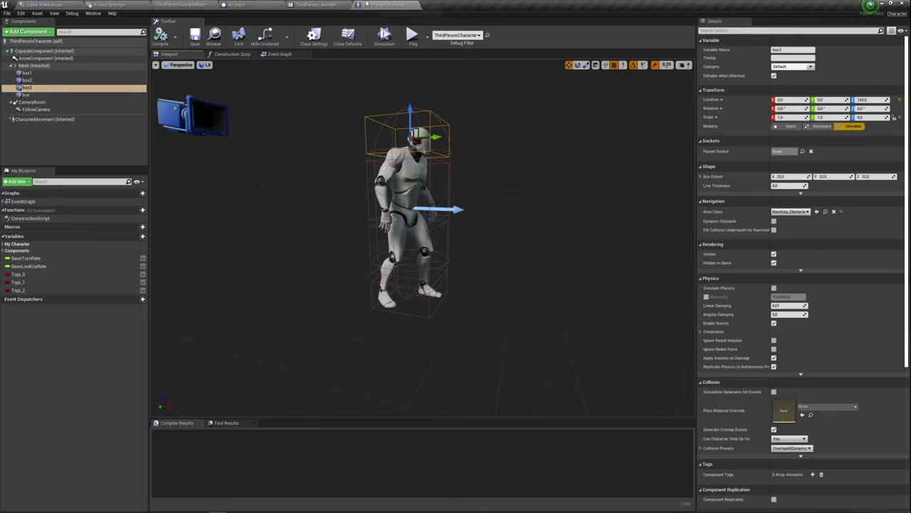
{"action": "left_click", "coordinate": [238, 5]}
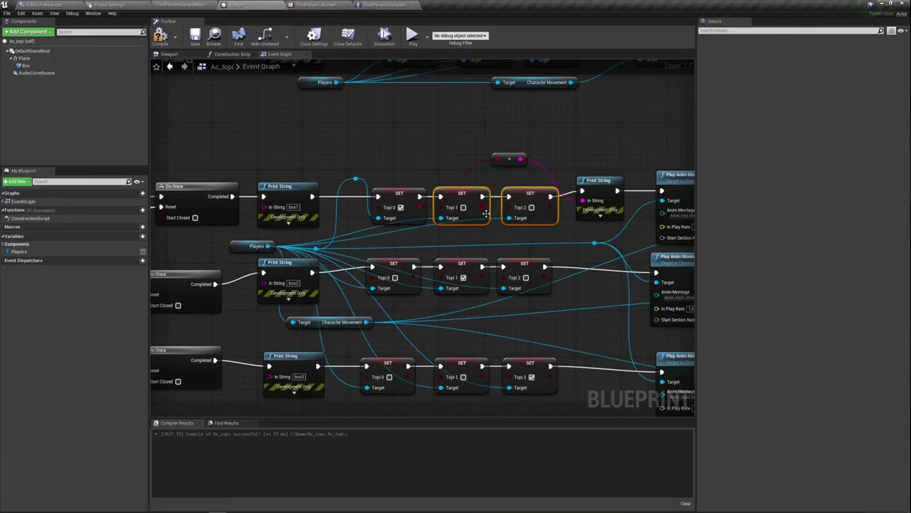
Pan the graph to bring the Play Anim Montage and SET Max Walk Speed nodes into view
{"action": "mouse_move", "coordinate": [548, 234]}
{"action": "right_mouse_down"}
{"action": "mouse_move", "coordinate": [443, 226]}
{"action": "mouse_move", "coordinate": [387, 243]}
{"action": "right_mouse_up"}
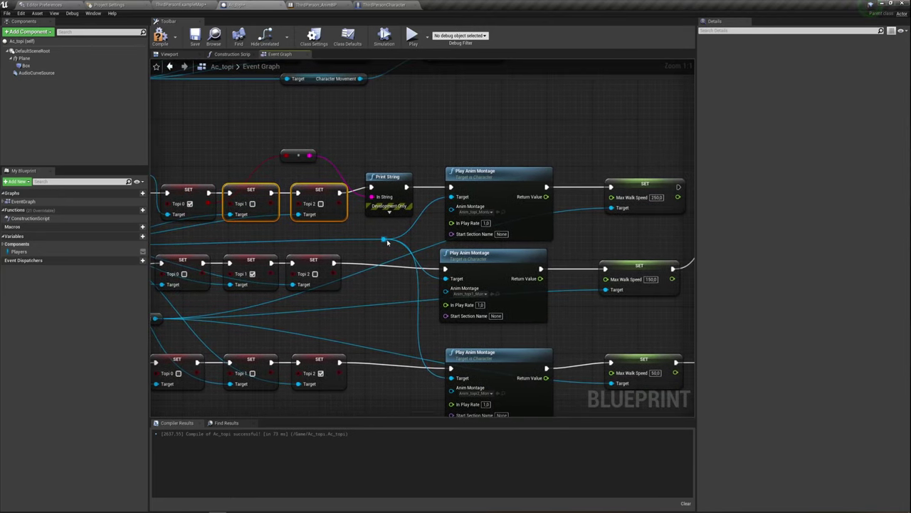
{"action": "mouse_move", "coordinate": [314, 255]}
{"action": "right_mouse_down"}
{"action": "mouse_move", "coordinate": [393, 235]}
{"action": "mouse_move", "coordinate": [469, 232]}
{"action": "right_mouse_up"}
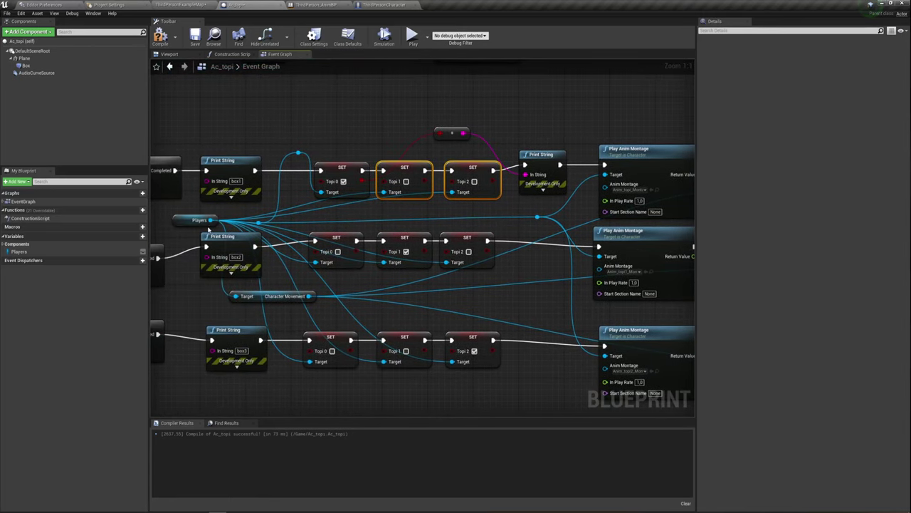
{"action": "right_click_drag", "start_coordinate": [546, 248], "coordinate": [469, 247]}
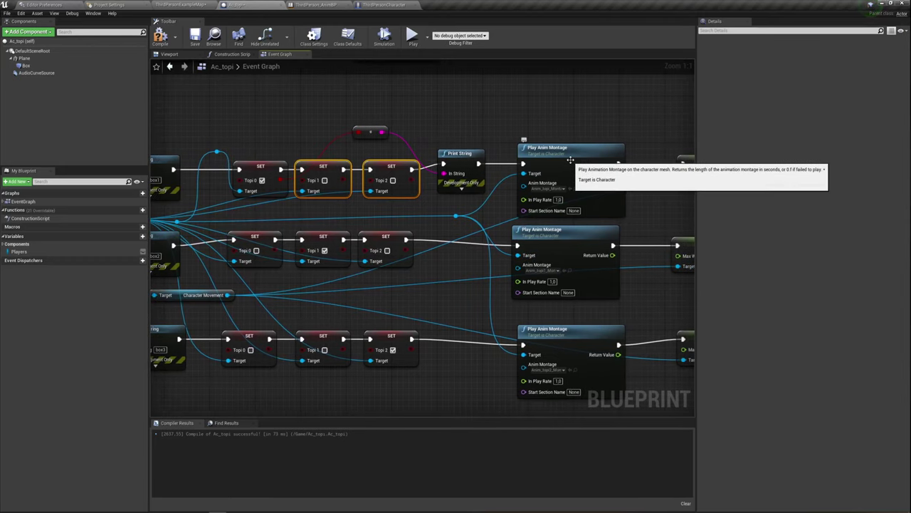
{"action": "mouse_move", "coordinate": [589, 146]}
{"action": "right_mouse_down"}
{"action": "mouse_move", "coordinate": [548, 145]}
{"action": "mouse_move", "coordinate": [560, 155]}
{"action": "right_mouse_up"}
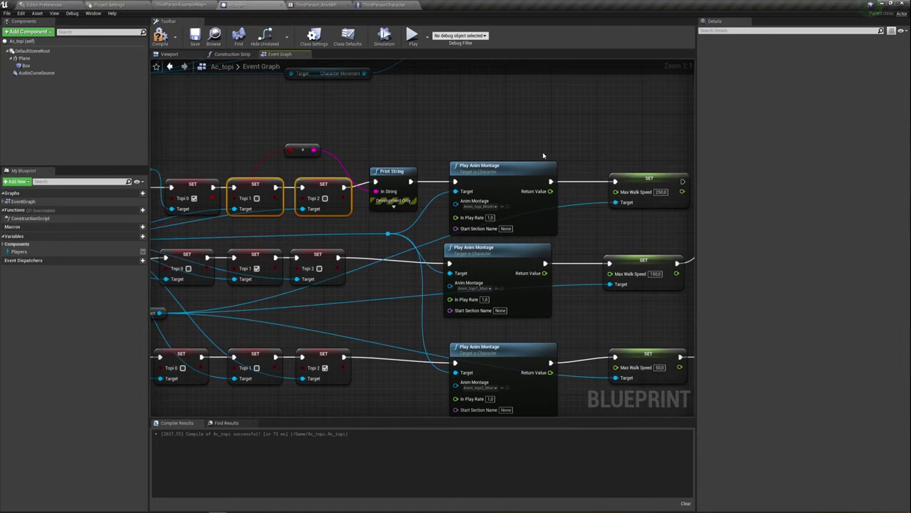
{"action": "right_click_drag", "start_coordinate": [577, 205], "coordinate": [549, 204]}
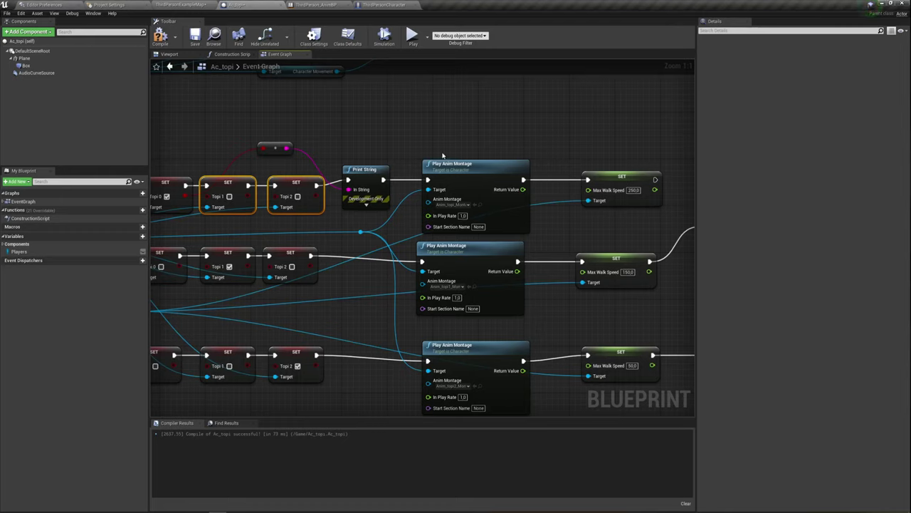
Select the top Play Anim Montage node, check its Anim Montage list, and return to the level editor
{"action": "mouse_move", "coordinate": [430, 127]}
{"action": "left_mouse_down"}
{"action": "mouse_move", "coordinate": [555, 224]}
{"action": "mouse_move", "coordinate": [488, 239]}
{"action": "left_mouse_up"}
{"action": "right_click_drag", "start_coordinate": [481, 237], "coordinate": [456, 173]}
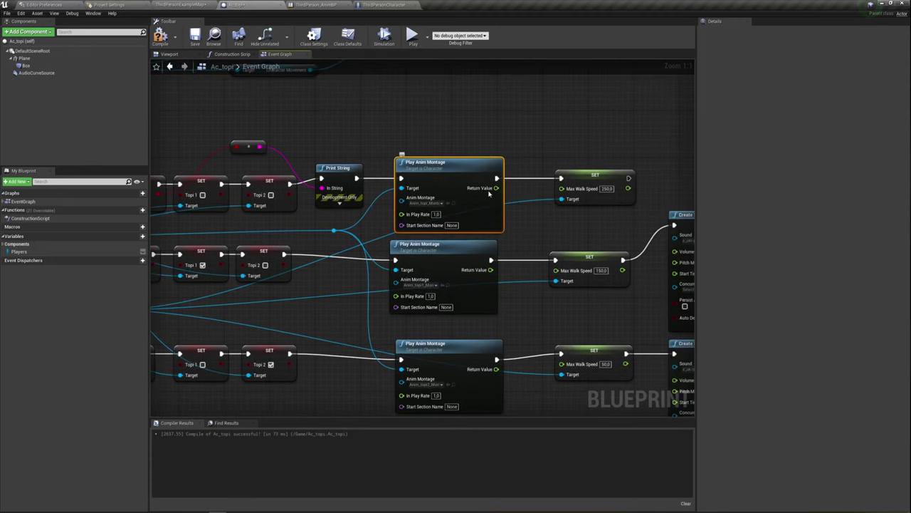
{"action": "left_click", "coordinate": [441, 203]}
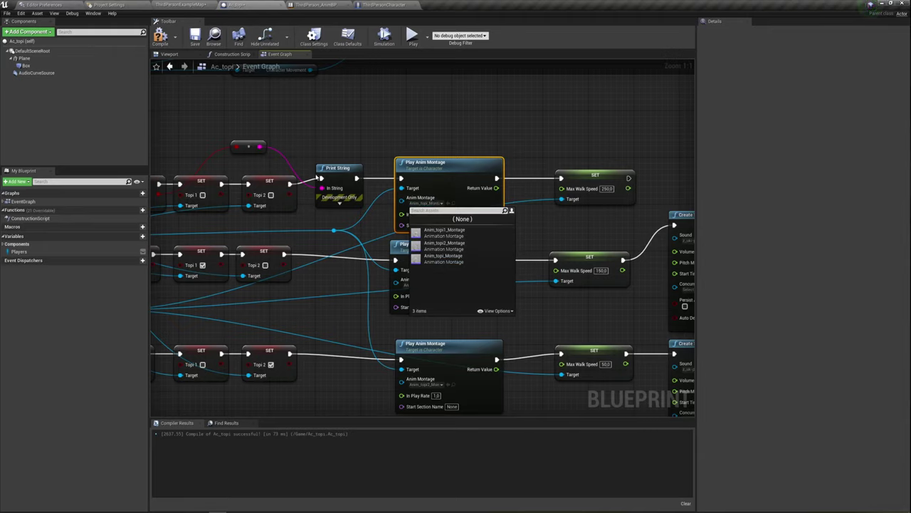
{"action": "left_click", "coordinate": [164, 4]}
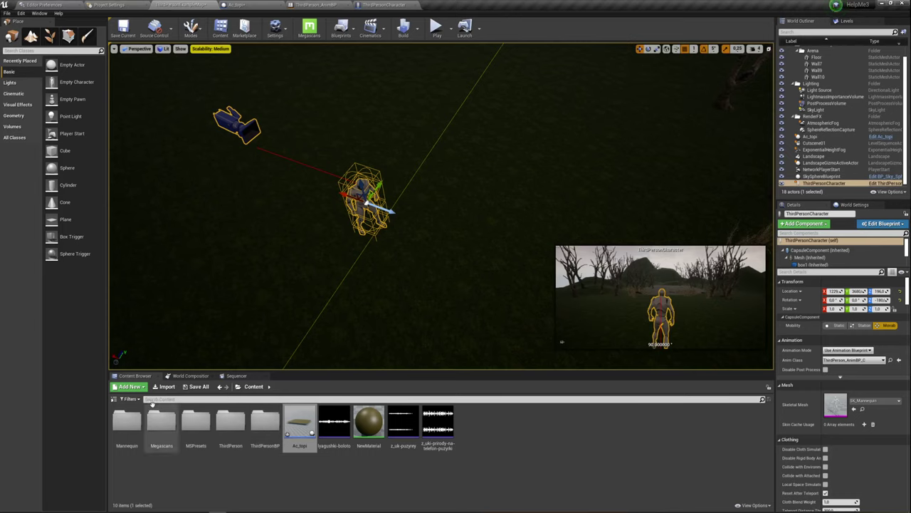
Browse to Mannequin > Animations, enlarge the Content Browser, and open Anim_topi
{"action": "double_click", "coordinate": [128, 426]}
{"action": "double_click", "coordinate": [124, 422]}
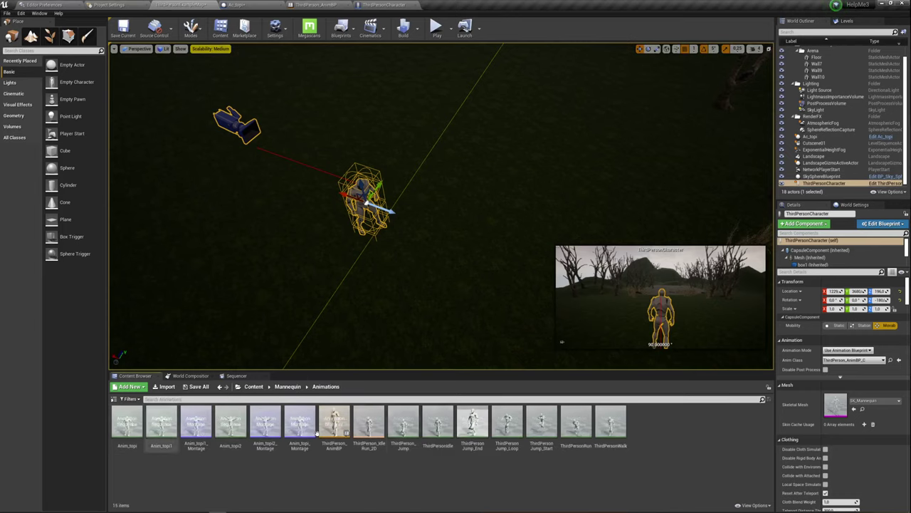
{"action": "left_click_drag", "start_coordinate": [395, 371], "coordinate": [434, 301]}
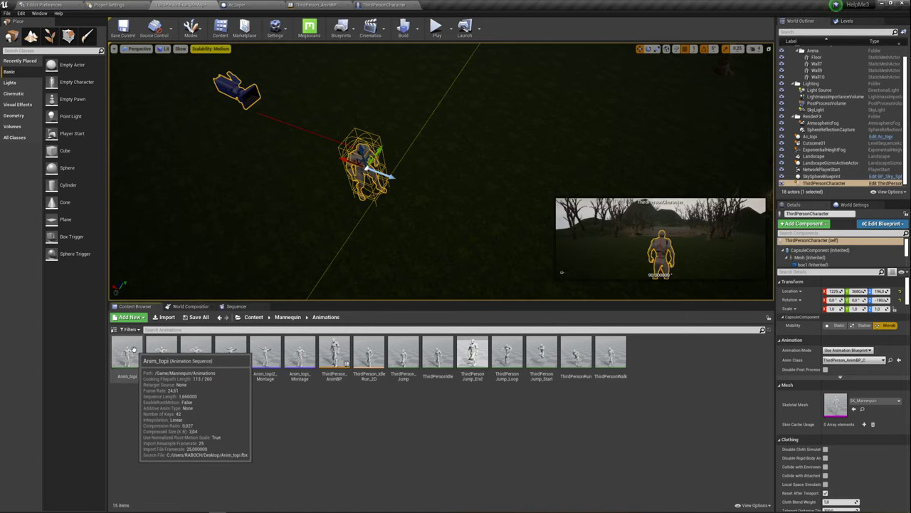
{"action": "left_click", "coordinate": [133, 349]}
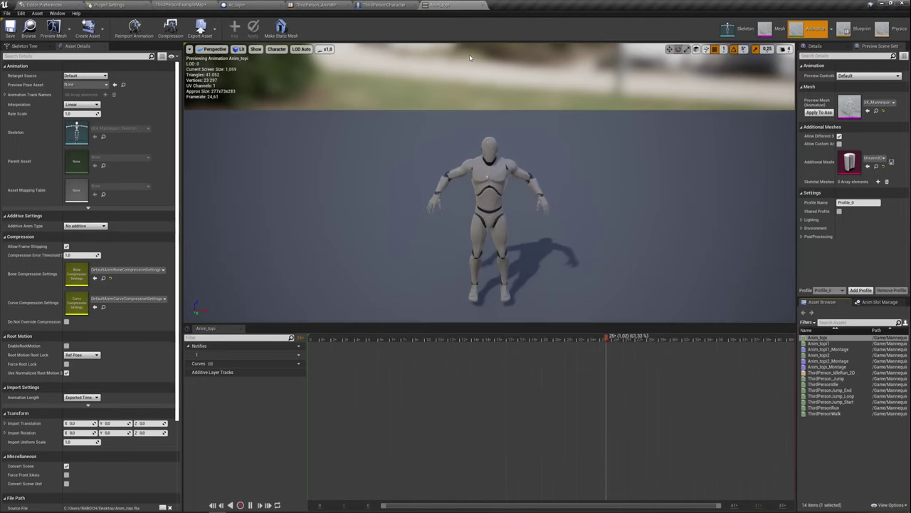
Switch the right dock to the Asset Browser, then close the Anim_topi editor and go back to ThirdPersonExampleMap
{"action": "left_click", "coordinate": [883, 303]}
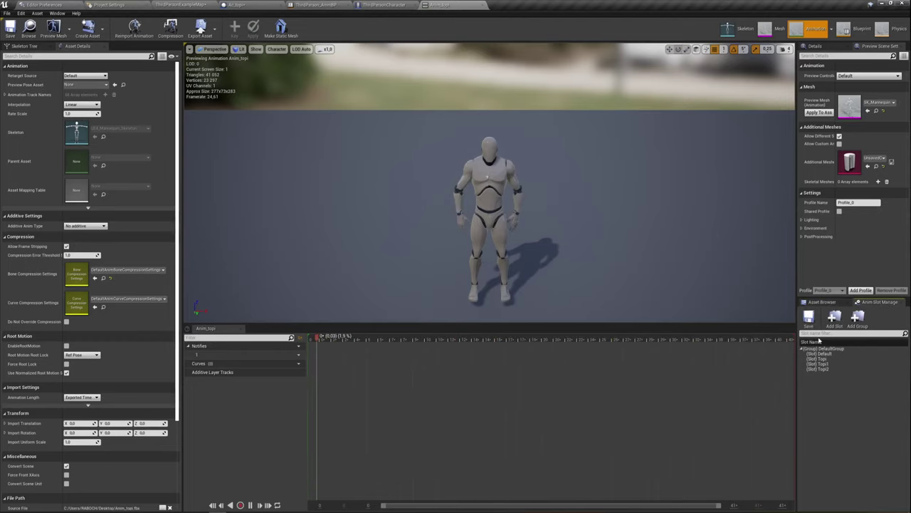
{"action": "left_click", "coordinate": [832, 303]}
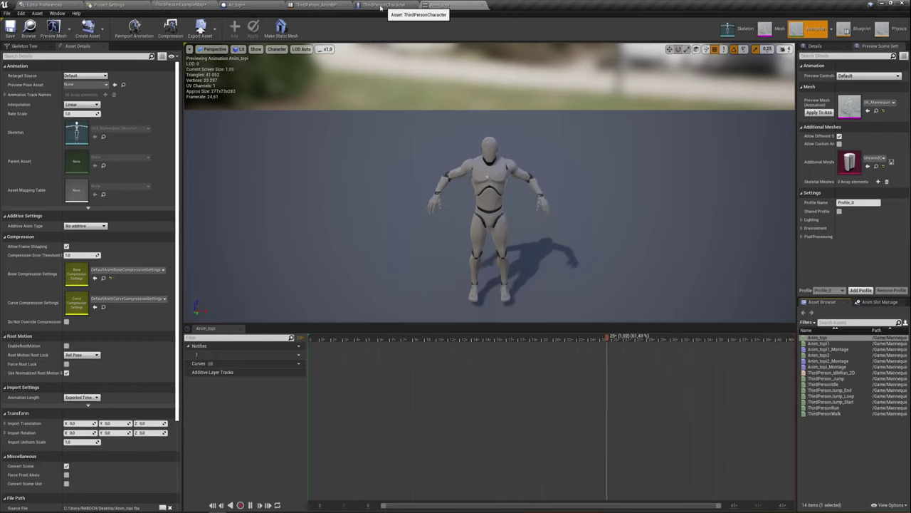
{"action": "left_click", "coordinate": [483, 6]}
{"action": "left_click", "coordinate": [185, 6]}
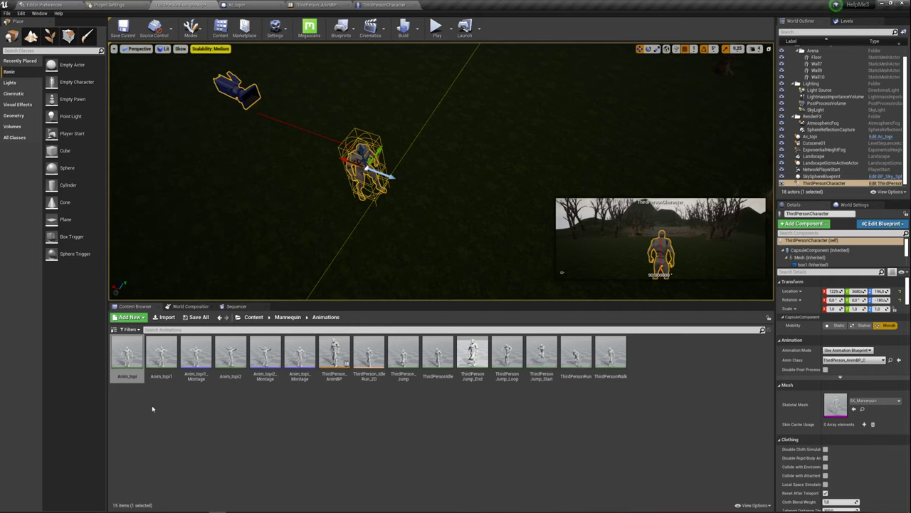
Dismiss the Anim_topi context menu and open Anim_topi_Montage from the Content Browser
{"action": "right_click", "coordinate": [123, 353]}
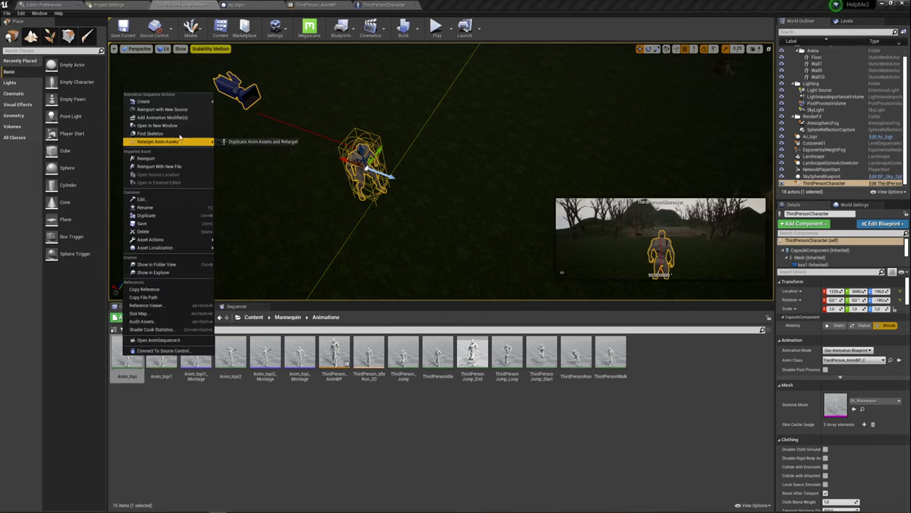
{"action": "mouse_move", "coordinate": [181, 106]}
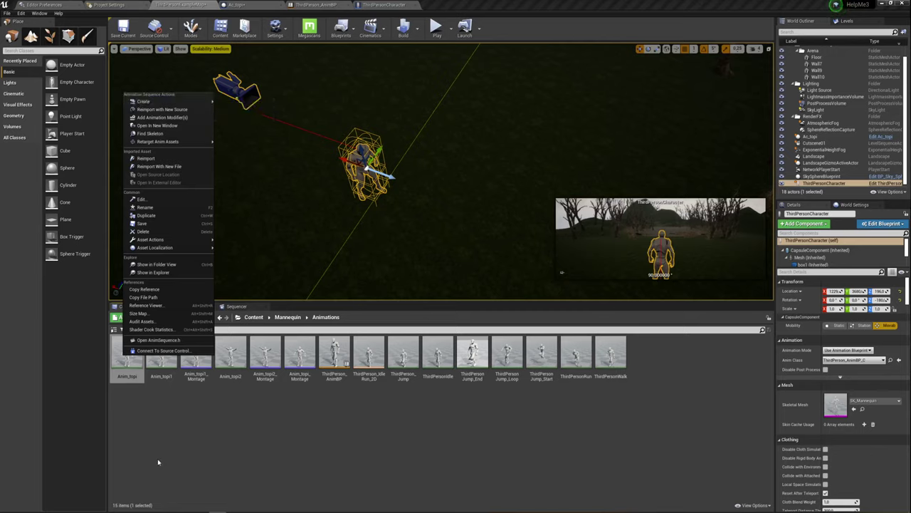
{"action": "left_click", "coordinate": [172, 412]}
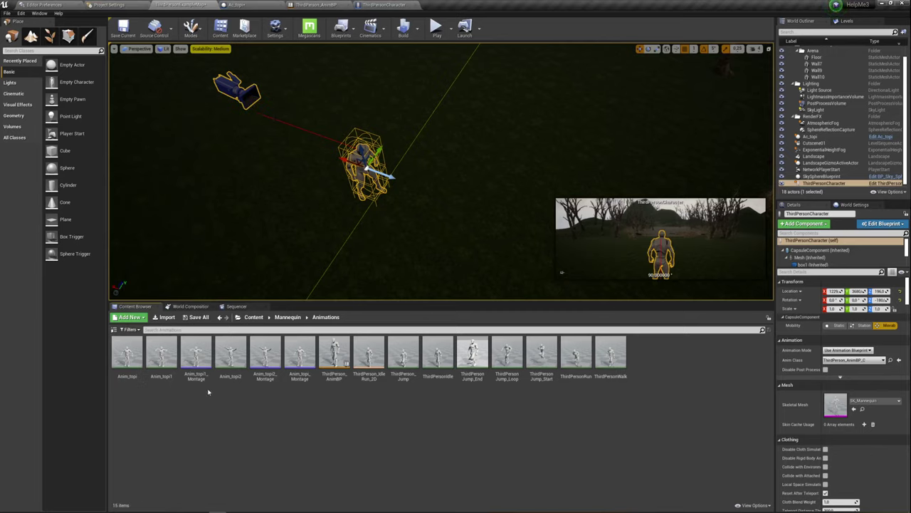
{"action": "left_click", "coordinate": [304, 354]}
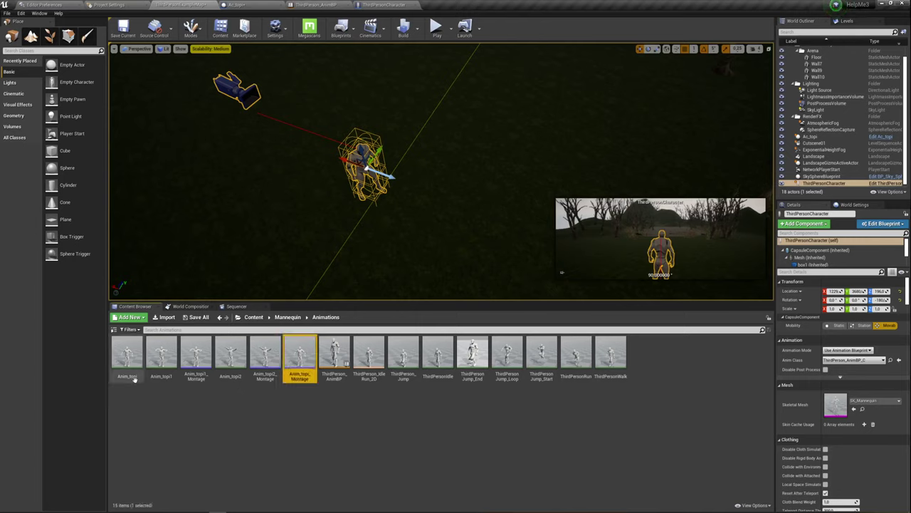
{"action": "double_click", "coordinate": [301, 356]}
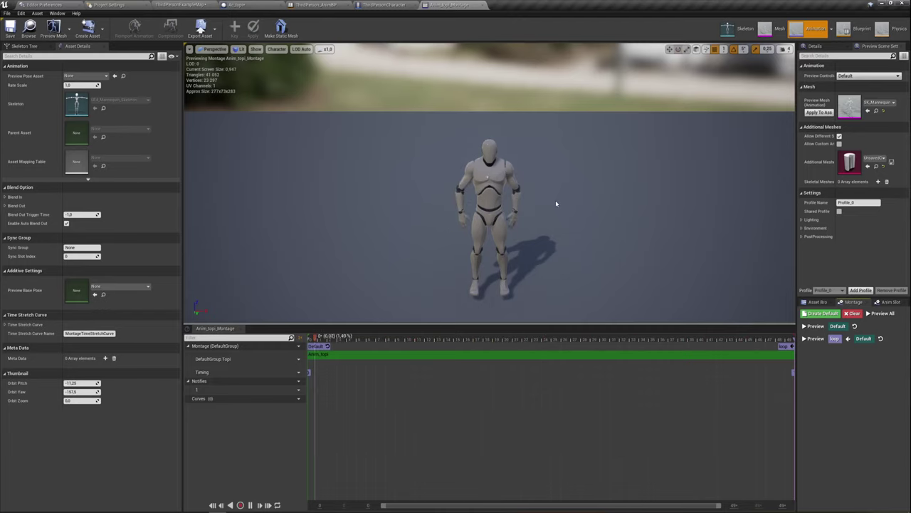
Show the Anim Slot Manager and enable the Montage Sections panel from the Window menu
{"action": "left_click", "coordinate": [892, 304]}
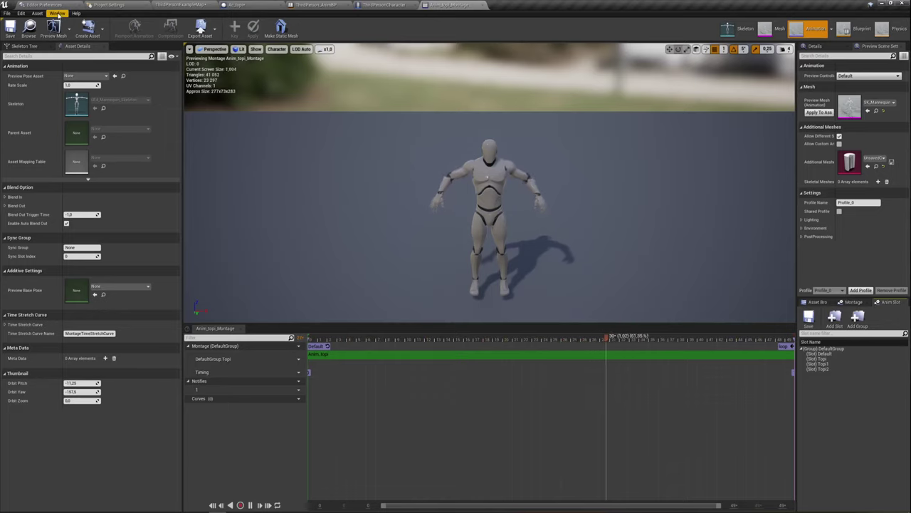
{"action": "left_click", "coordinate": [53, 14]}
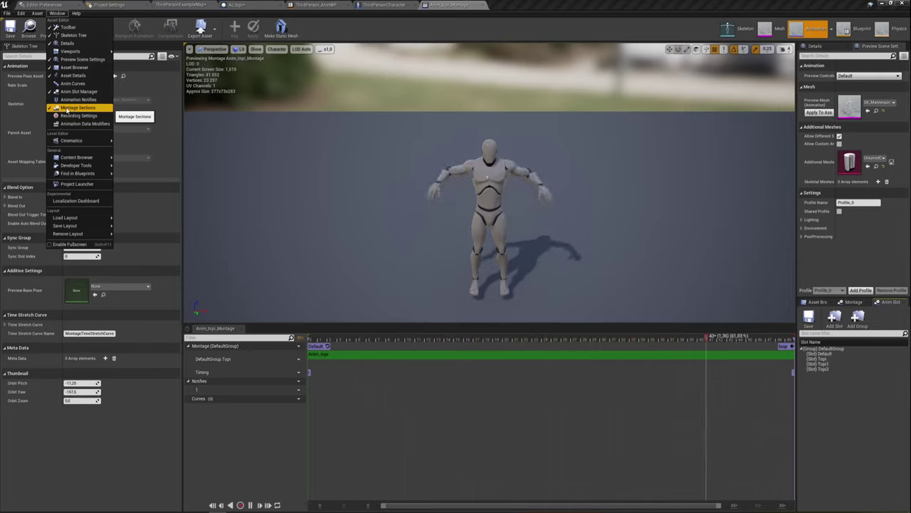
{"action": "left_click", "coordinate": [617, 410]}
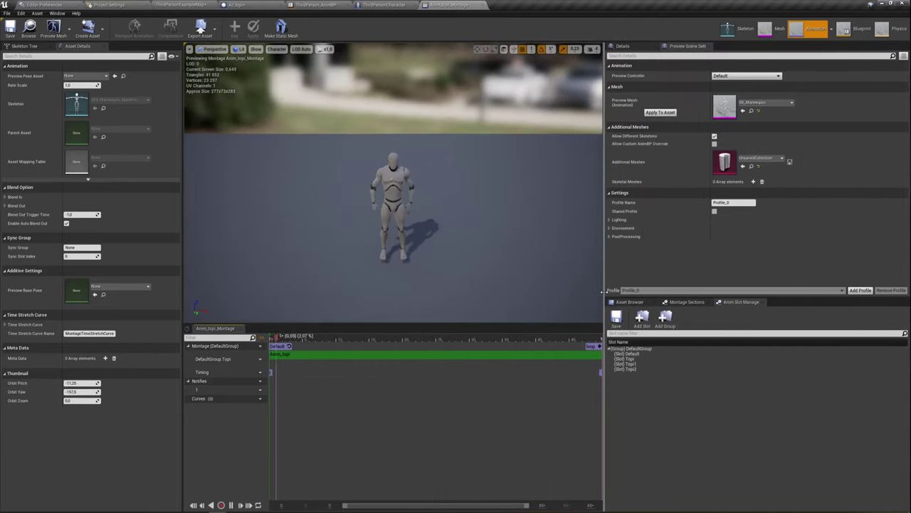
Widen the right panel and reassign the montage track from Default to DefaultGroup.Topi
{"action": "left_click_drag", "start_coordinate": [795, 303], "coordinate": [672, 303]}
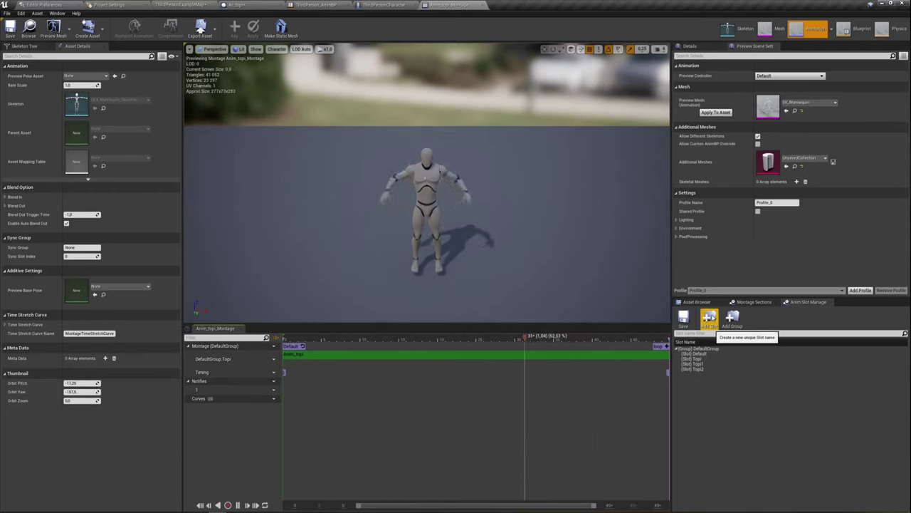
{"action": "left_click", "coordinate": [709, 318]}
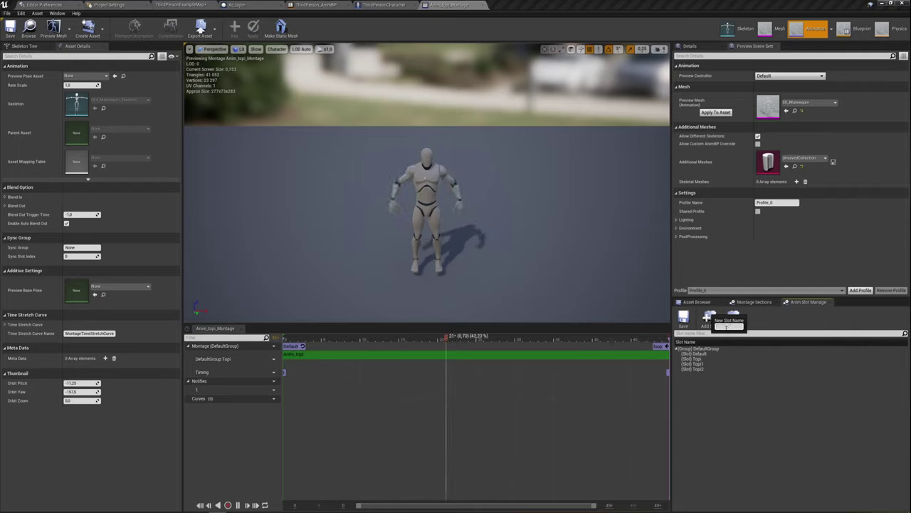
{"action": "left_click", "coordinate": [696, 359]}
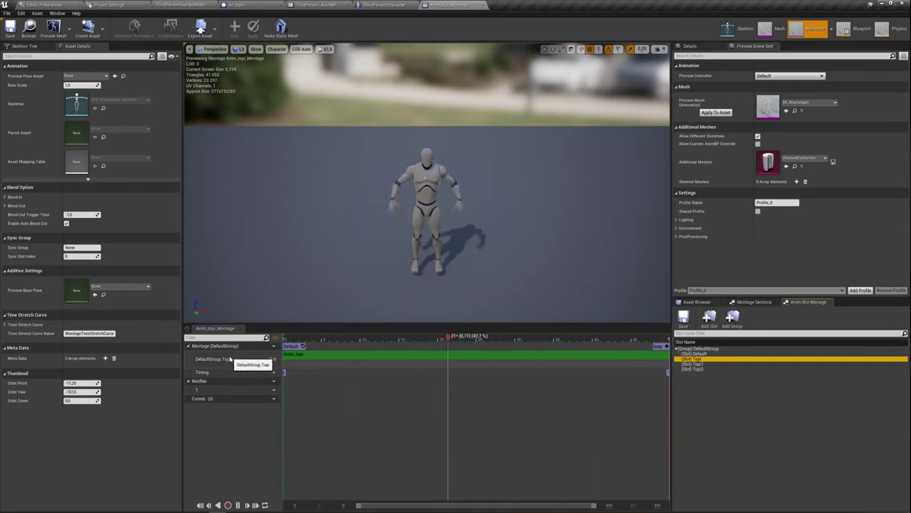
{"action": "left_click", "coordinate": [273, 359]}
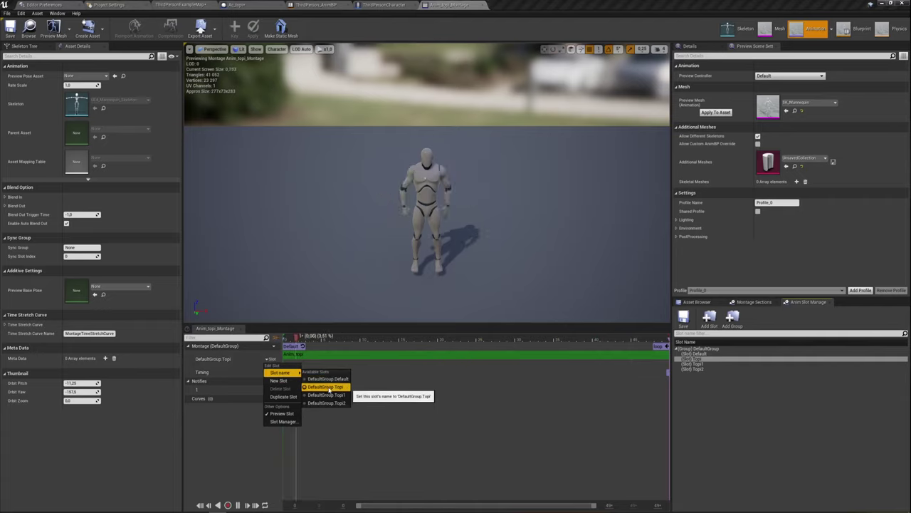
{"action": "left_click", "coordinate": [327, 388]}
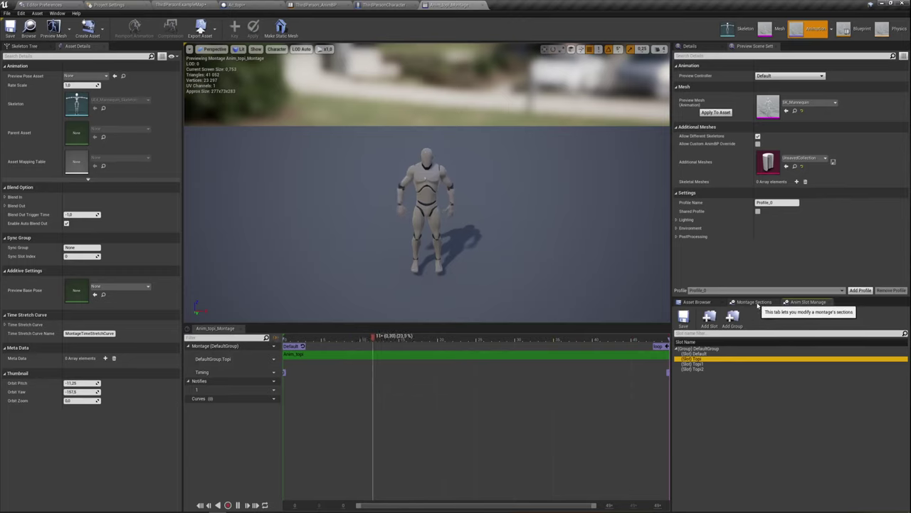
Link the Default section, rebuild the order with Create Default, verify the Default→loop link, then return to the level
{"action": "left_click", "coordinate": [757, 305]}
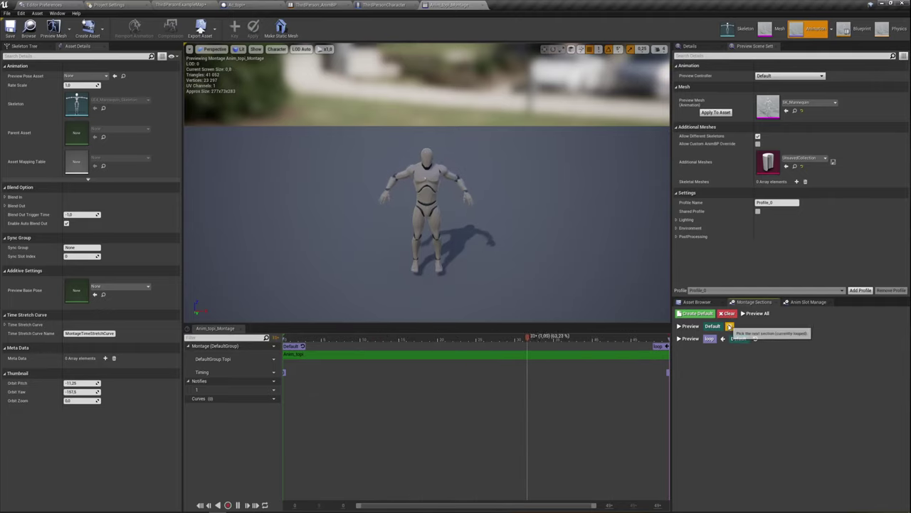
{"action": "left_click", "coordinate": [730, 326]}
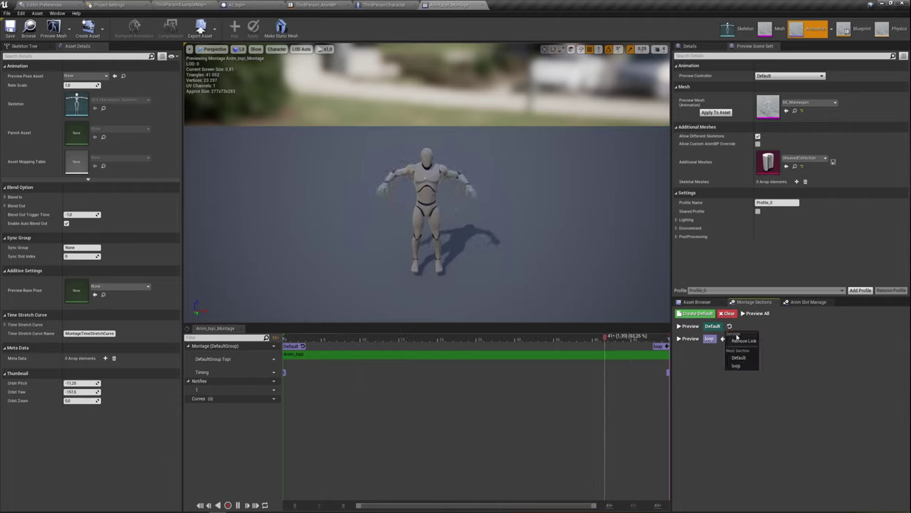
{"action": "left_click", "coordinate": [738, 358]}
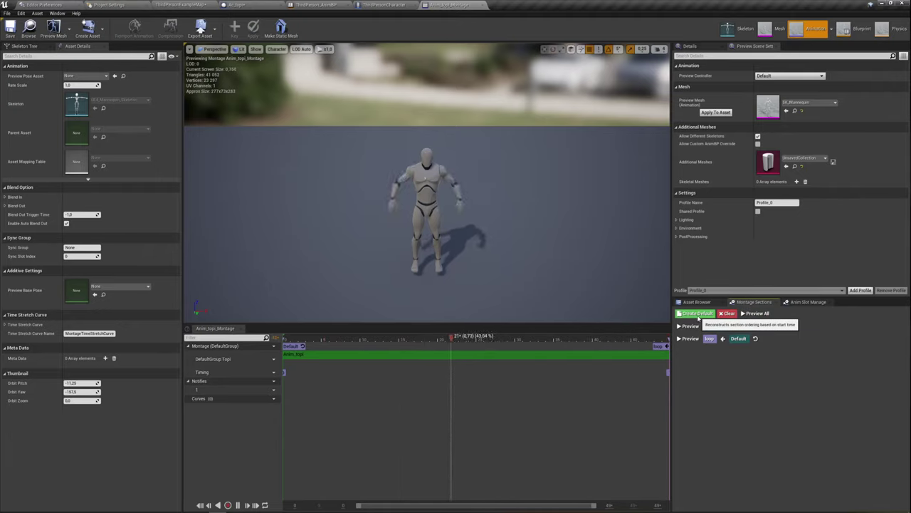
{"action": "left_click", "coordinate": [698, 317]}
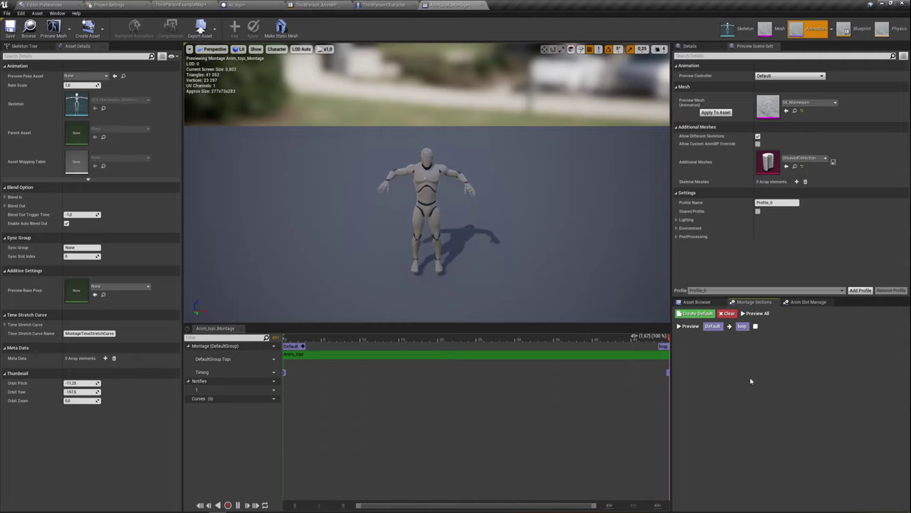
{"action": "left_click", "coordinate": [730, 326]}
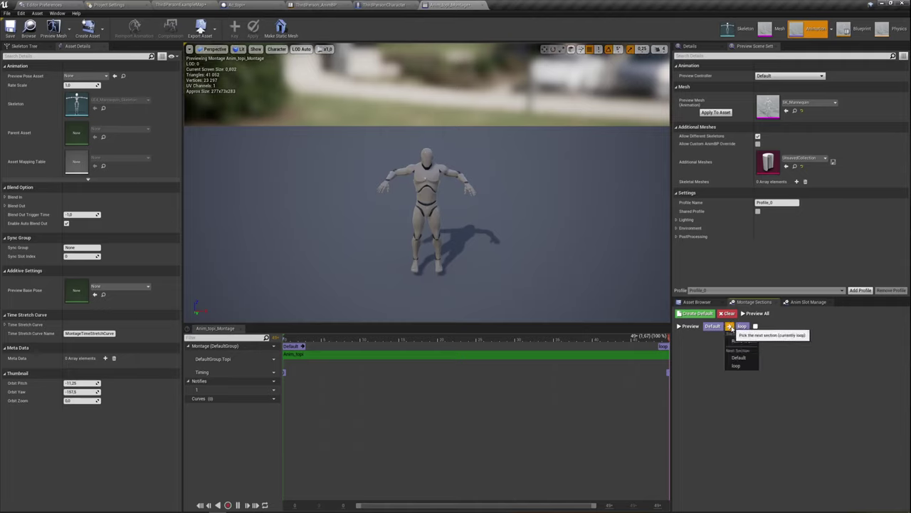
{"action": "left_click", "coordinate": [701, 356]}
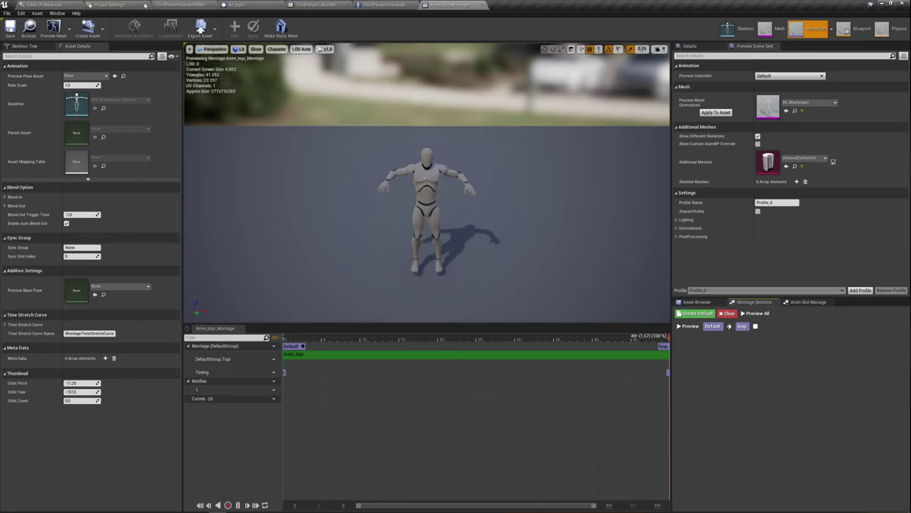
{"action": "left_click", "coordinate": [168, 6]}
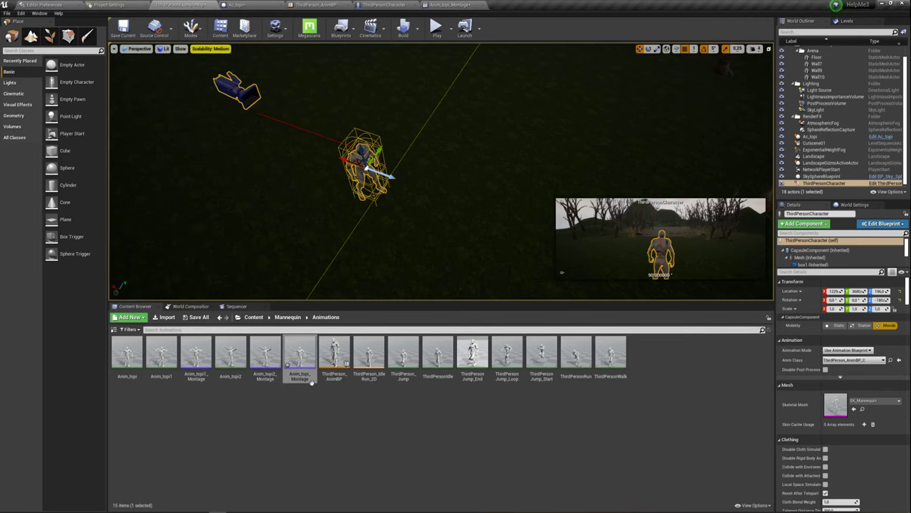
Create ThirdPerson_Jump_Montage from ThirdPerson_Jump, open it, and pause its preview
{"action": "right_click", "coordinate": [407, 356]}
{"action": "mouse_move", "coordinate": [456, 98]}
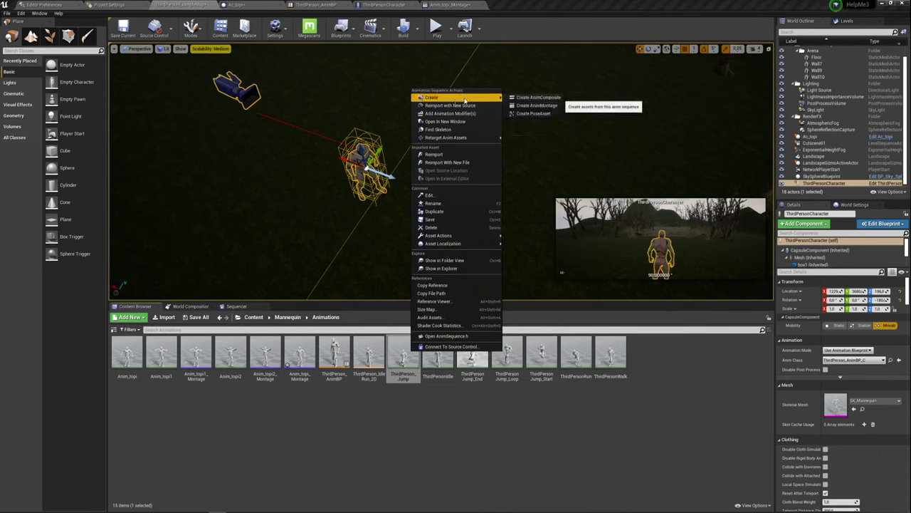
{"action": "left_click", "coordinate": [542, 107]}
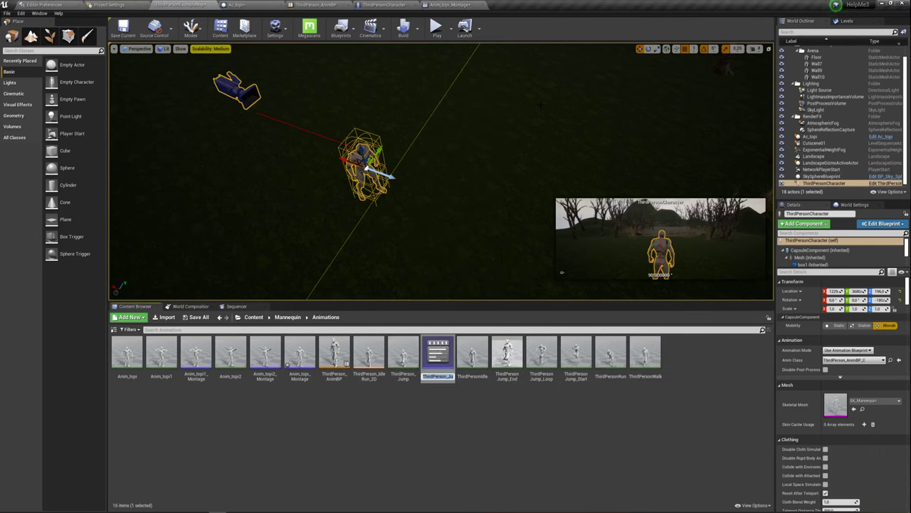
{"action": "key", "text": "Return"}
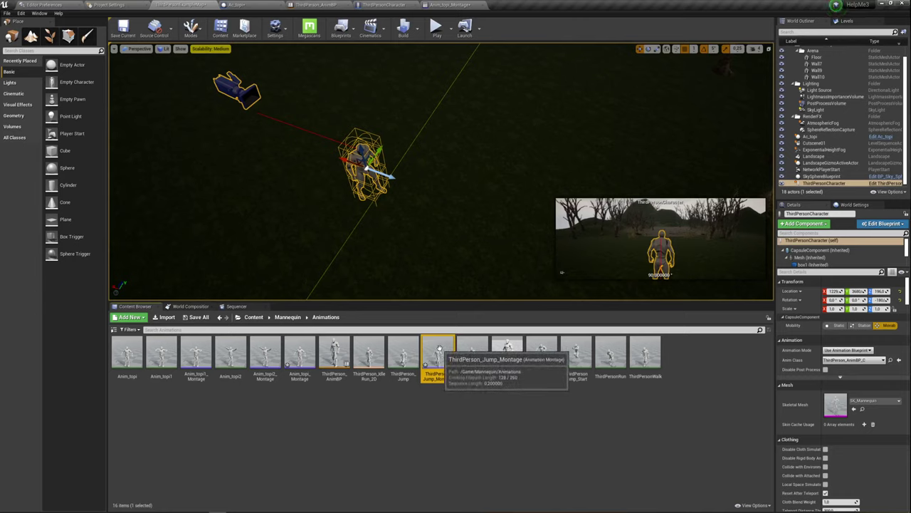
{"action": "double_click", "coordinate": [437, 349]}
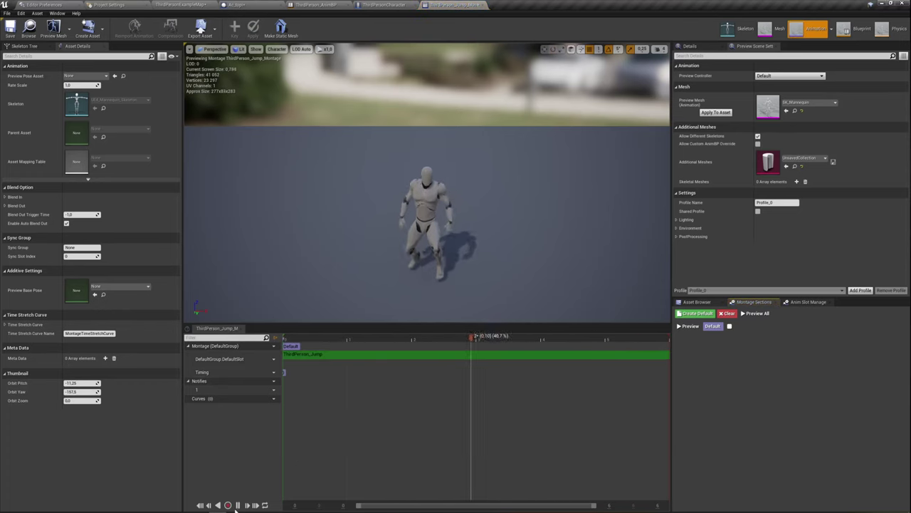
{"action": "key", "text": "space"}
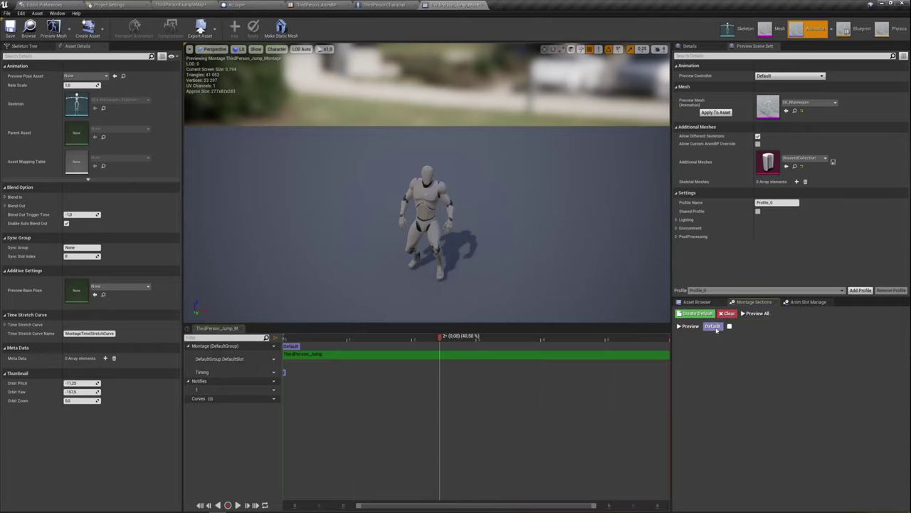
Reset the jump montage to a Default section and add a new montage section named LOoop
{"action": "left_click", "coordinate": [689, 315]}
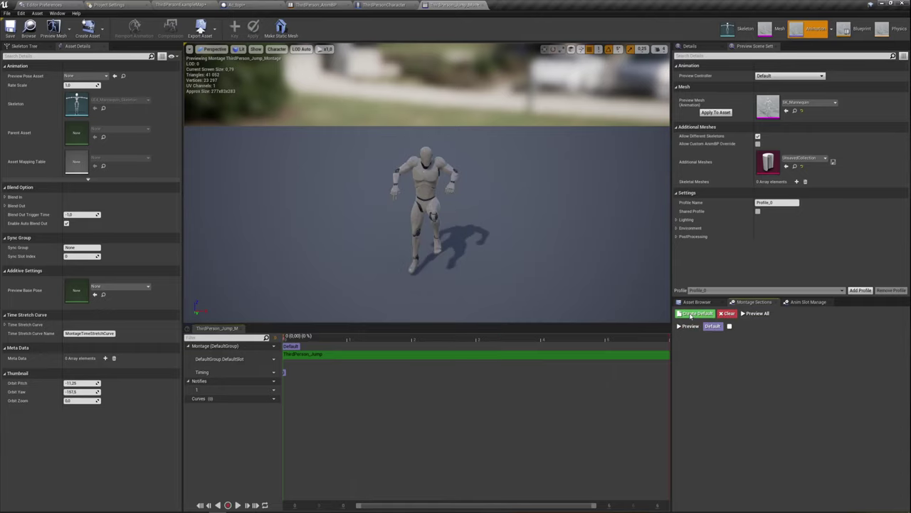
{"action": "left_click", "coordinate": [289, 347]}
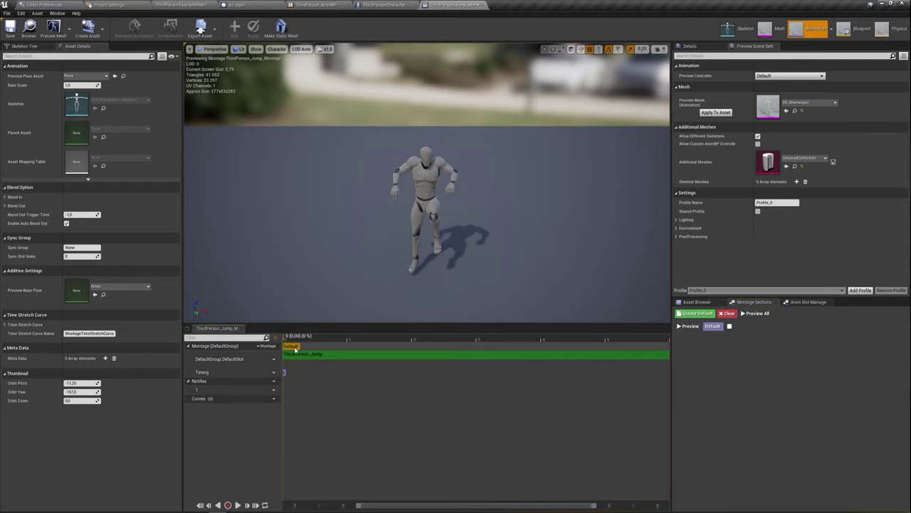
{"action": "right_click", "coordinate": [338, 347]}
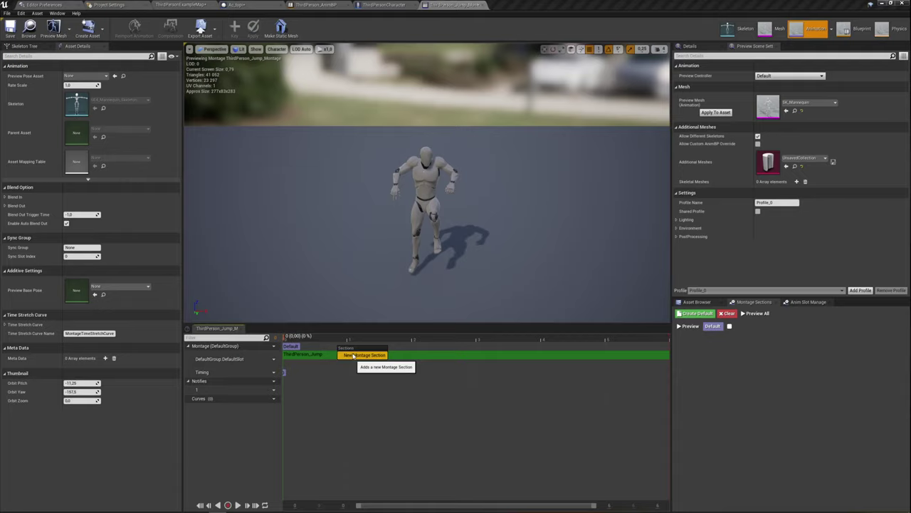
{"action": "right_click", "coordinate": [313, 347]}
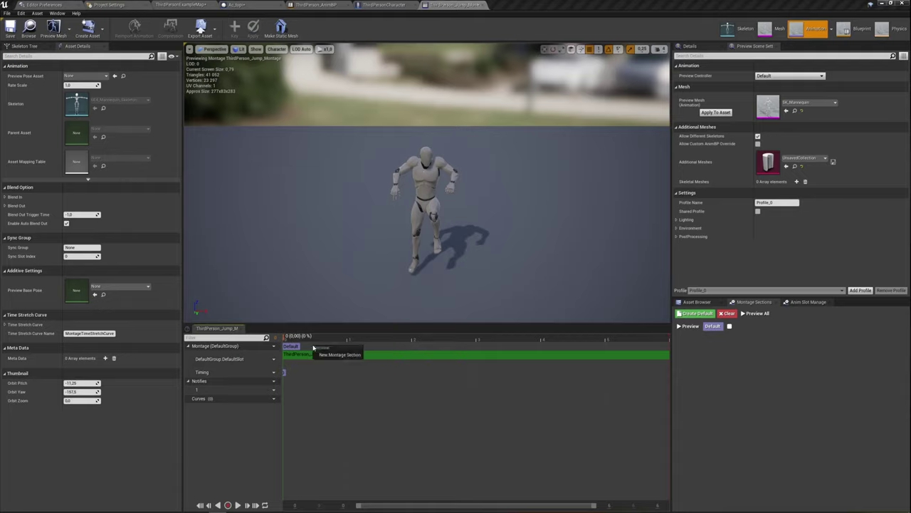
{"action": "left_click", "coordinate": [329, 354]}
{"action": "type", "text": "Loop"}
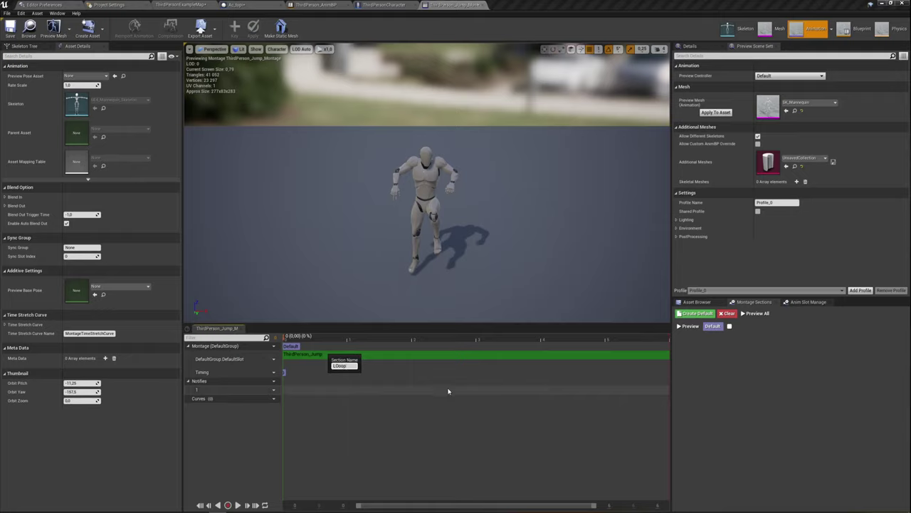
{"action": "key", "text": "Return"}
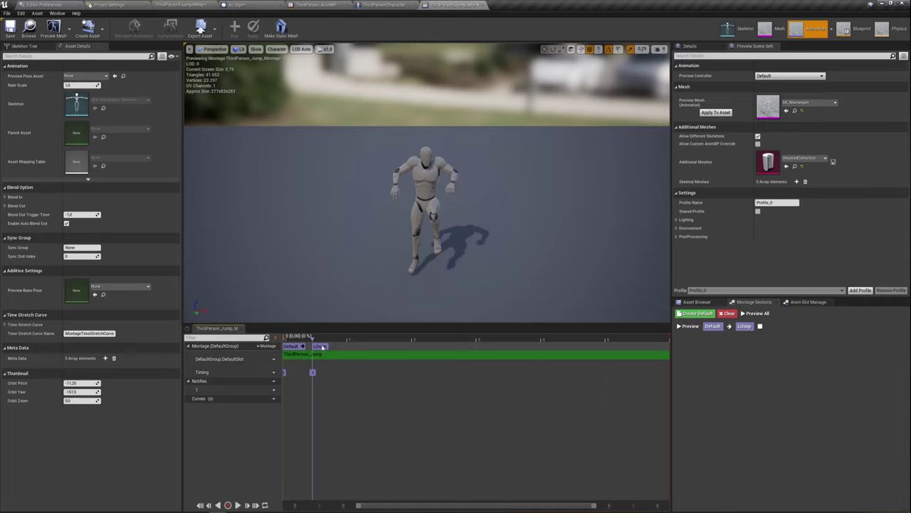
Move the LOoop section to the end of the montage track and begin linking next sections
{"action": "left_click_drag", "start_coordinate": [319, 346], "coordinate": [656, 341]}
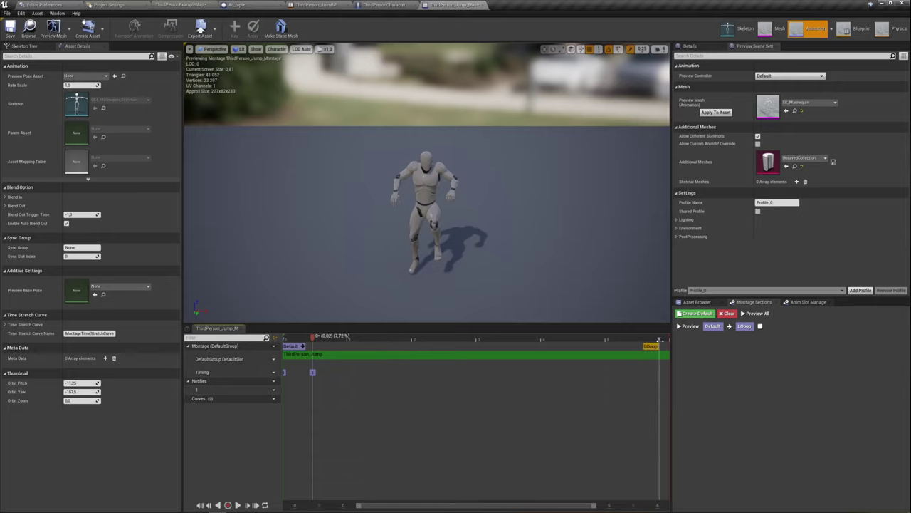
{"action": "left_click_drag", "start_coordinate": [656, 341], "coordinate": [668, 341]}
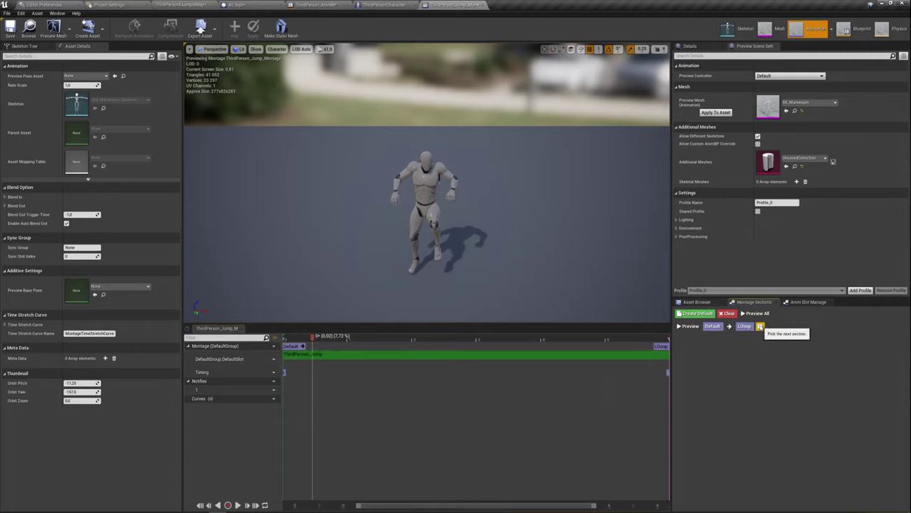
{"action": "left_click", "coordinate": [759, 326]}
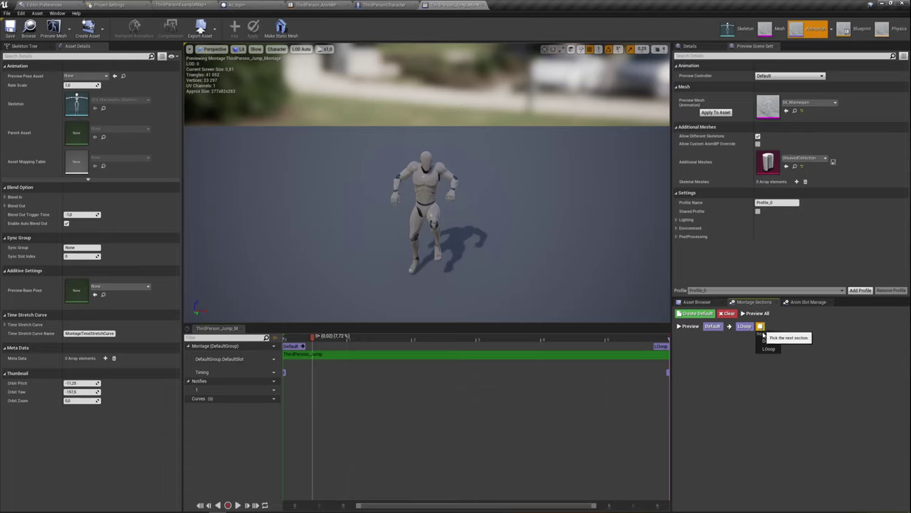
{"action": "left_click", "coordinate": [767, 349]}
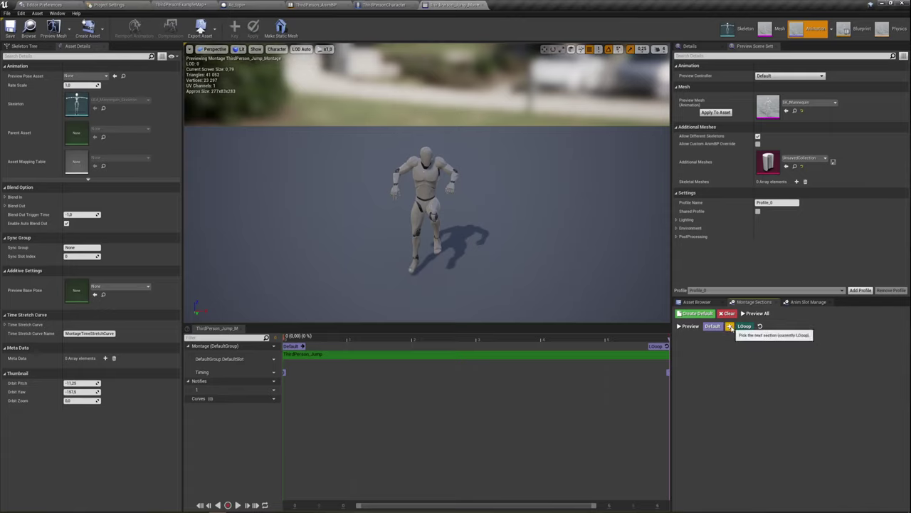
{"action": "left_click", "coordinate": [730, 326]}
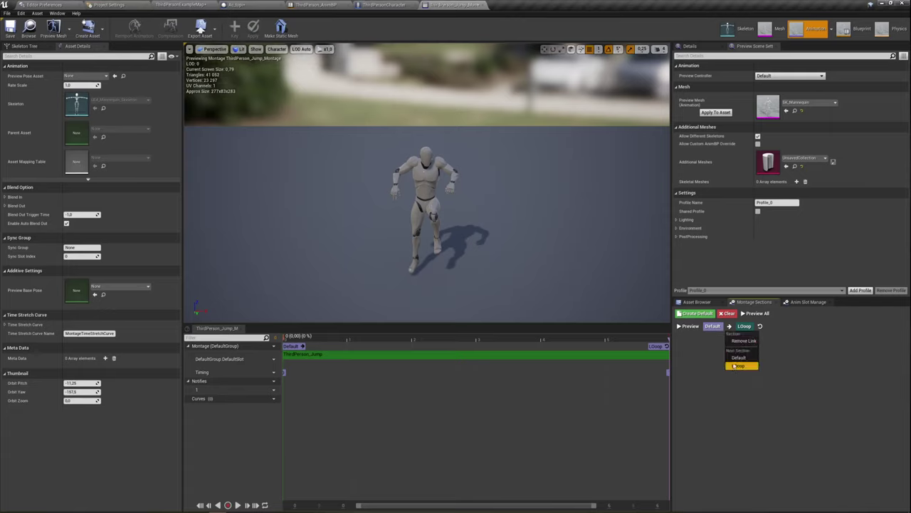
{"action": "left_click", "coordinate": [738, 365]}
Clear LOoop's next-section link so it stands alone, and set Default's next section to Default
{"action": "left_click", "coordinate": [760, 326]}
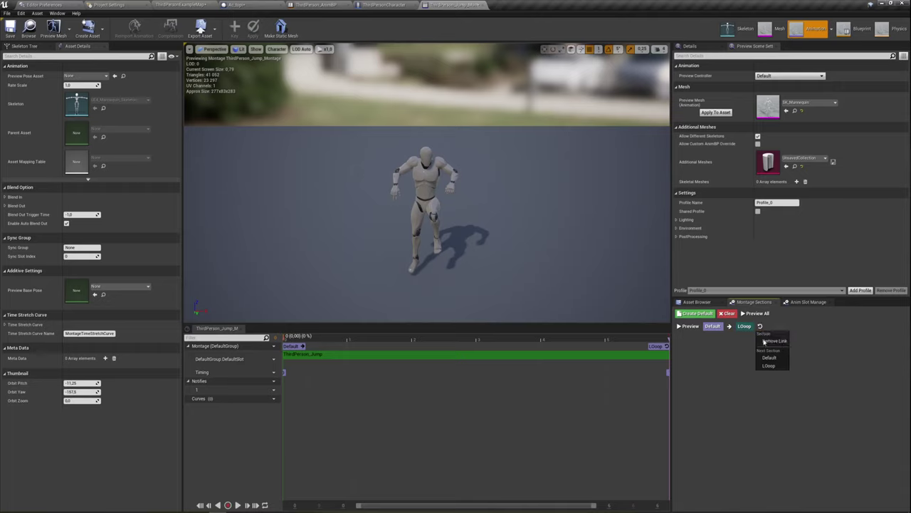
{"action": "left_click", "coordinate": [766, 357]}
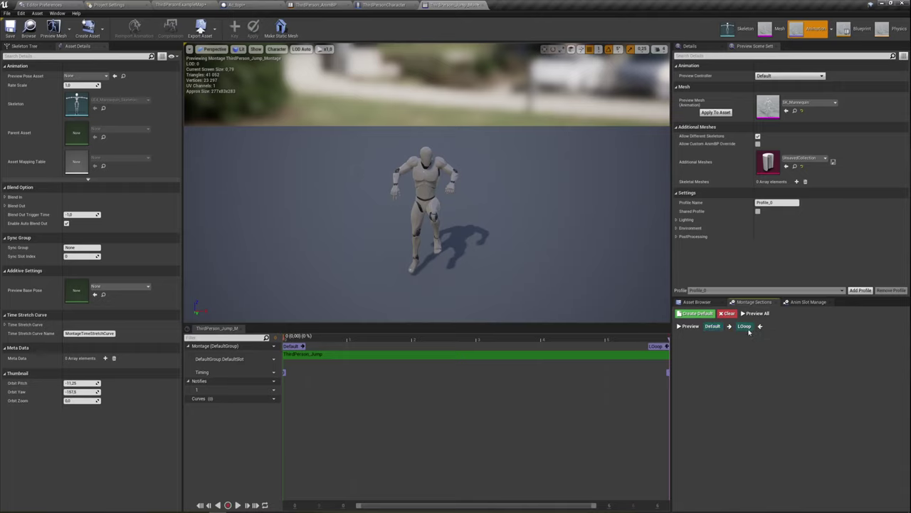
{"action": "left_click", "coordinate": [760, 326]}
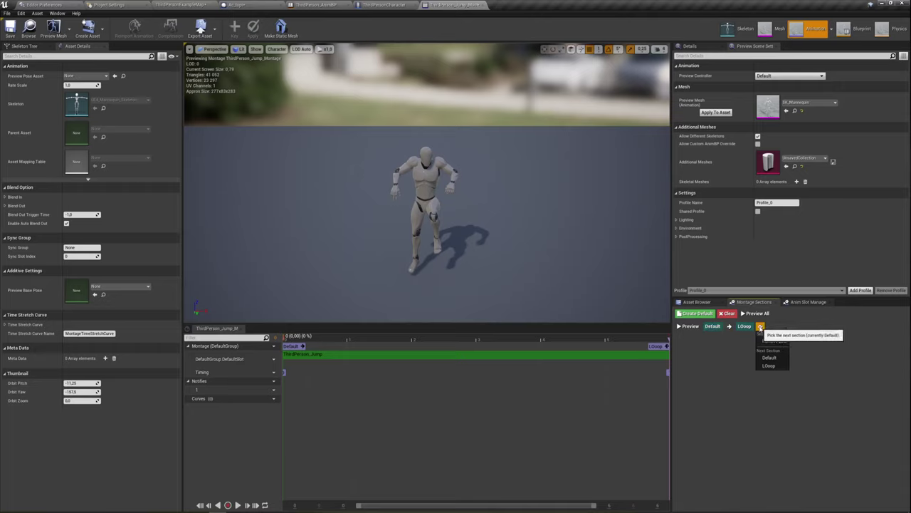
{"action": "left_click", "coordinate": [766, 336]}
{"action": "left_click", "coordinate": [760, 326]}
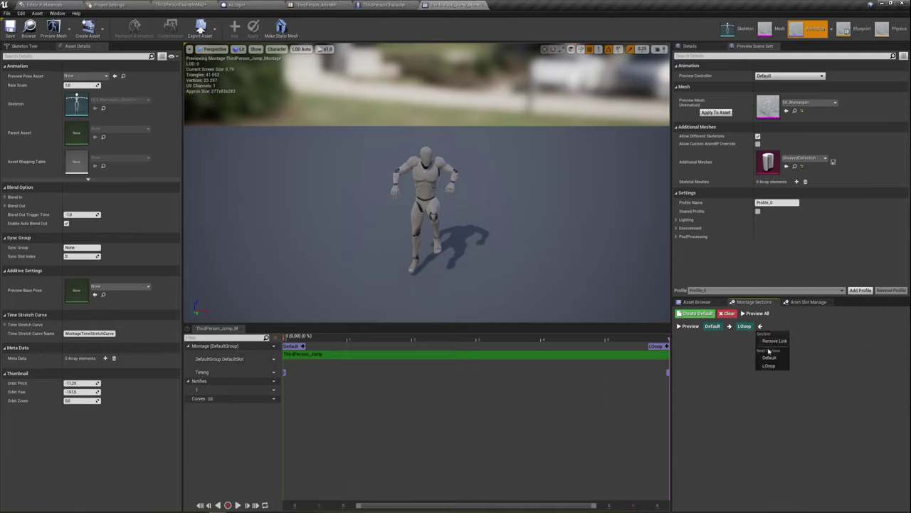
{"action": "left_click", "coordinate": [772, 341]}
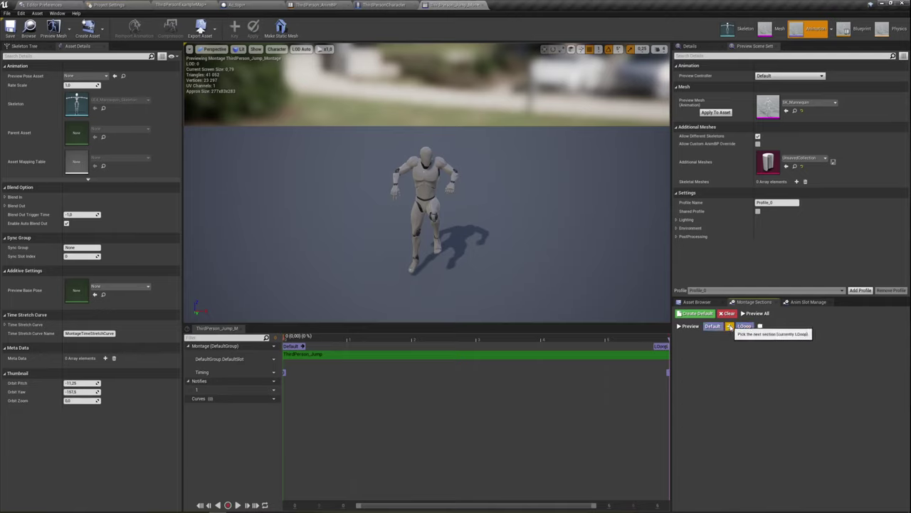
{"action": "left_click", "coordinate": [730, 326]}
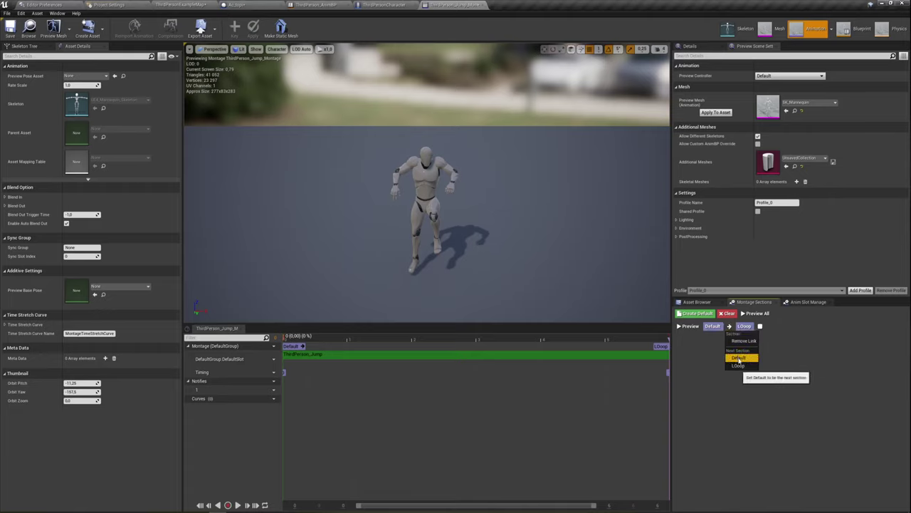
{"action": "left_click", "coordinate": [739, 358]}
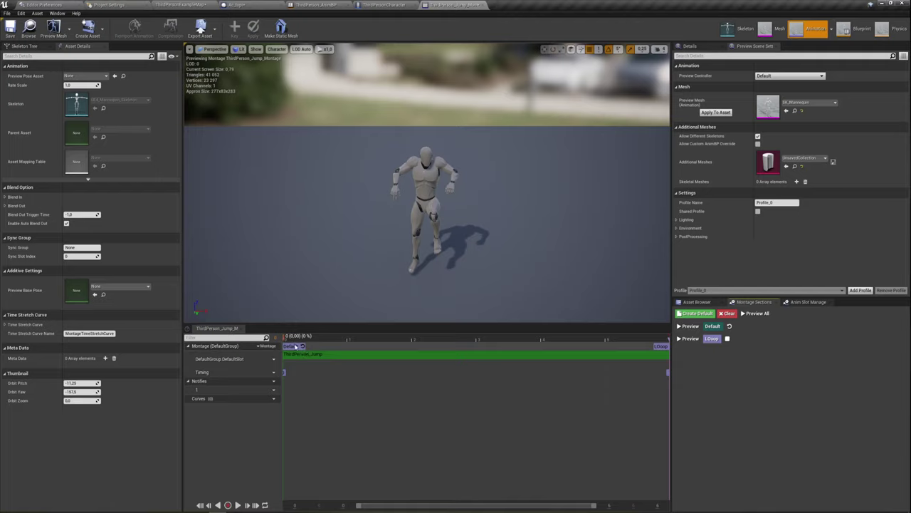
Play and pause the montage preview, then close the ThirdPerson_Jump_Montage editor
{"action": "left_click", "coordinate": [237, 505]}
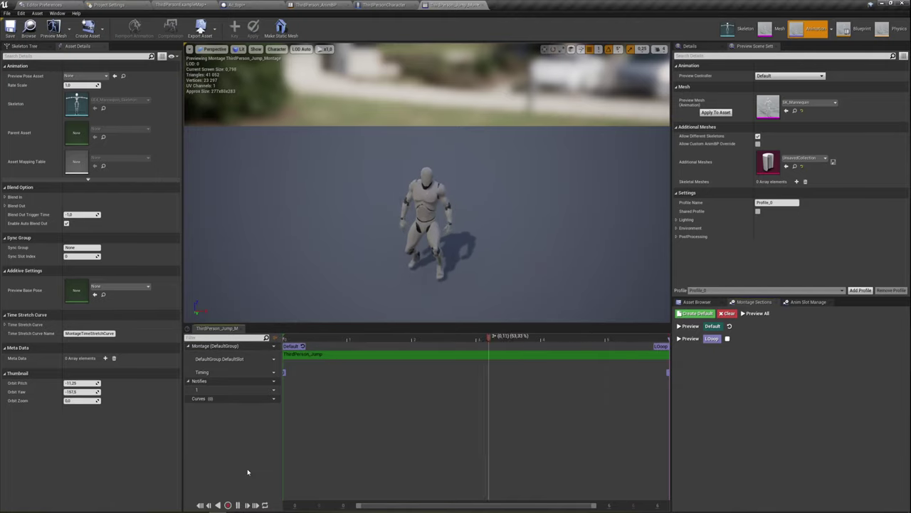
{"action": "left_click", "coordinate": [238, 504]}
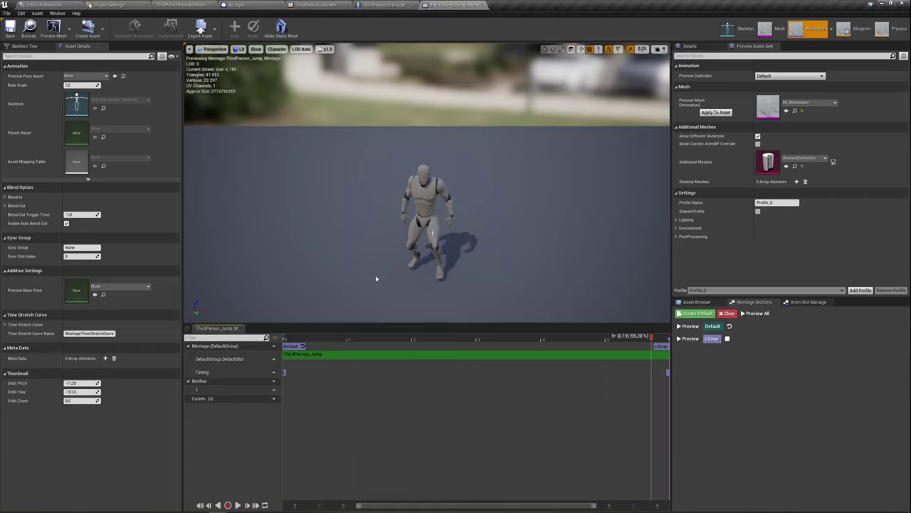
{"action": "mouse_move", "coordinate": [265, 394]}
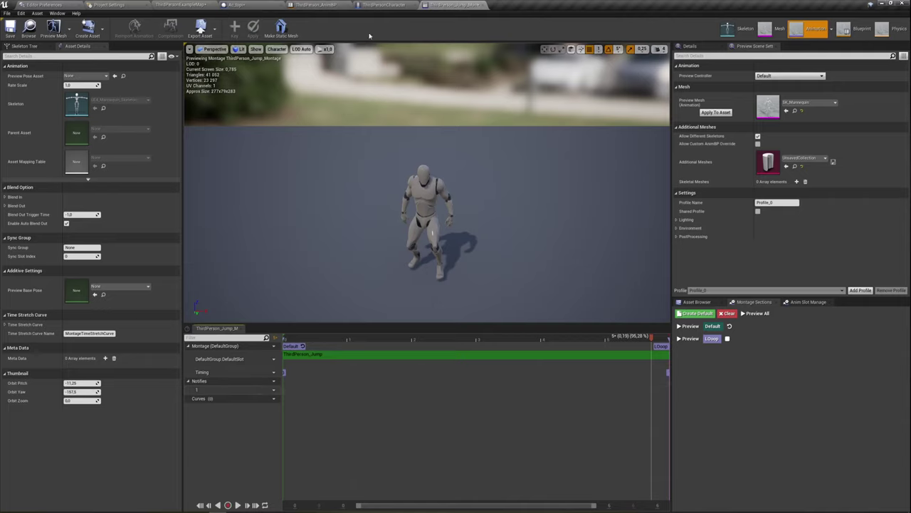
{"action": "left_click", "coordinate": [470, 5]}
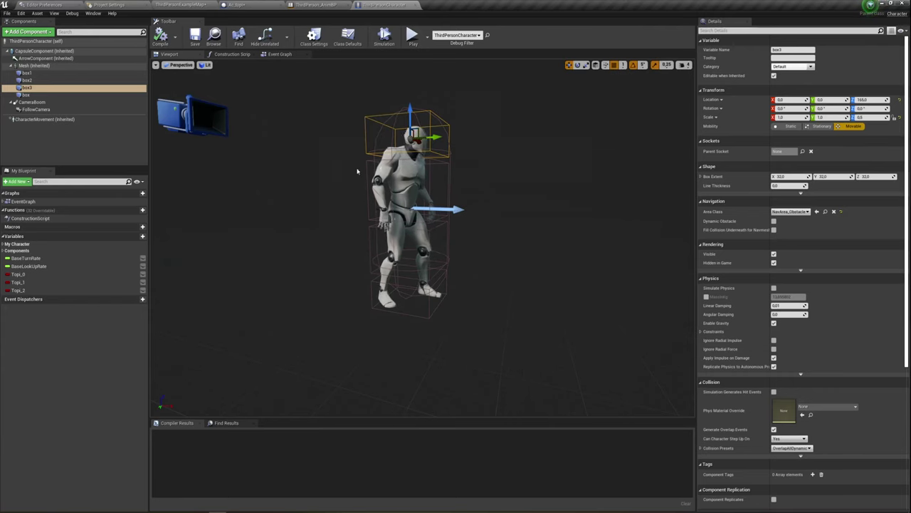
In the Ac_topi Event Graph, select the SET Max Walk Speed, Character Movement and Players nodes
{"action": "left_click", "coordinate": [238, 6]}
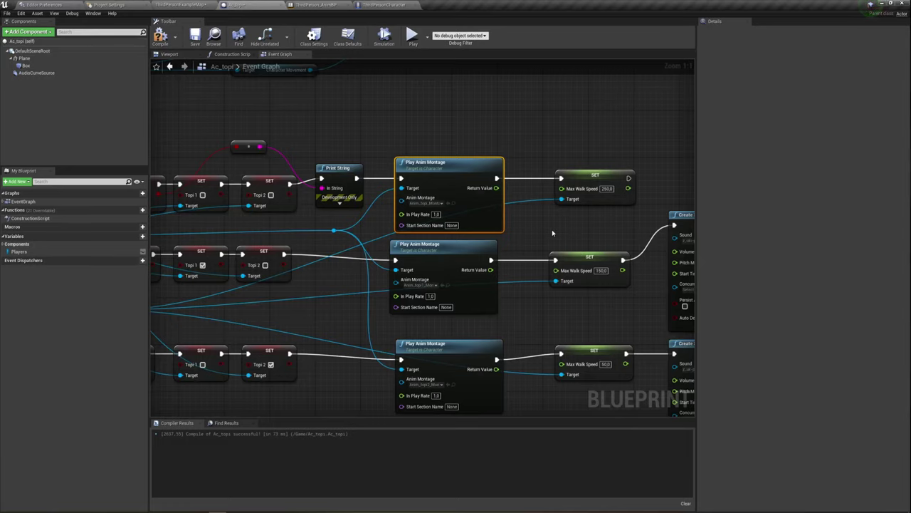
{"action": "right_click_drag", "start_coordinate": [549, 235], "coordinate": [535, 243]}
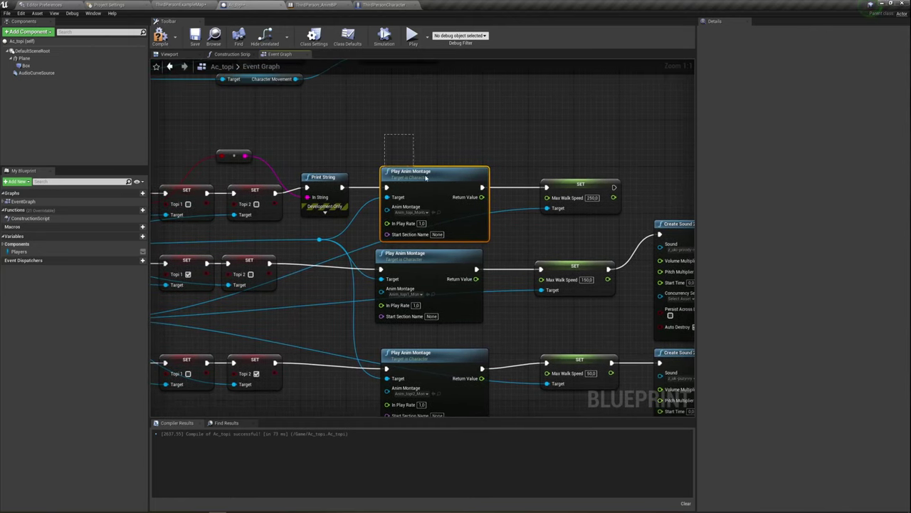
{"action": "left_click", "coordinate": [576, 203]}
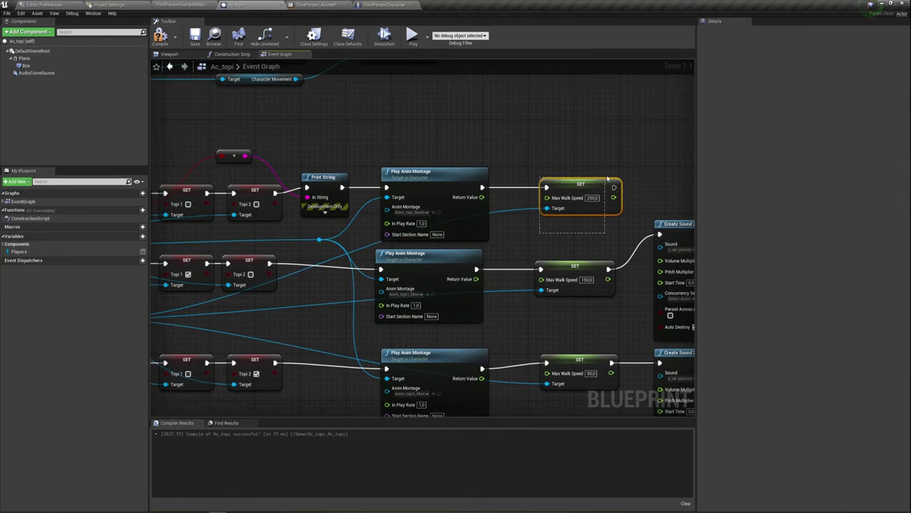
{"action": "mouse_move", "coordinate": [563, 238]}
{"action": "right_mouse_down"}
{"action": "mouse_move", "coordinate": [539, 237]}
{"action": "mouse_move", "coordinate": [624, 298]}
{"action": "right_mouse_up"}
{"action": "right_click_drag", "start_coordinate": [365, 188], "coordinate": [379, 192]}
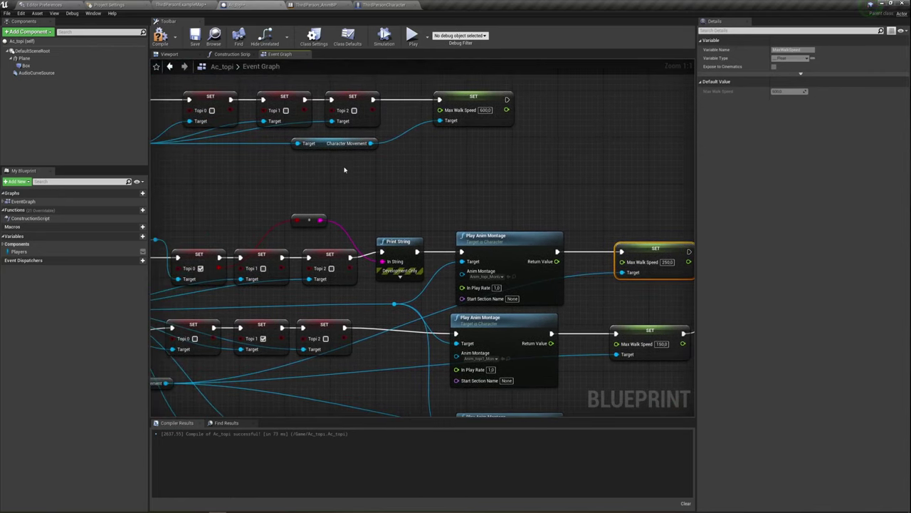
{"action": "left_click_drag", "start_coordinate": [292, 168], "coordinate": [447, 137]}
{"action": "right_click_drag", "start_coordinate": [358, 199], "coordinate": [422, 200]}
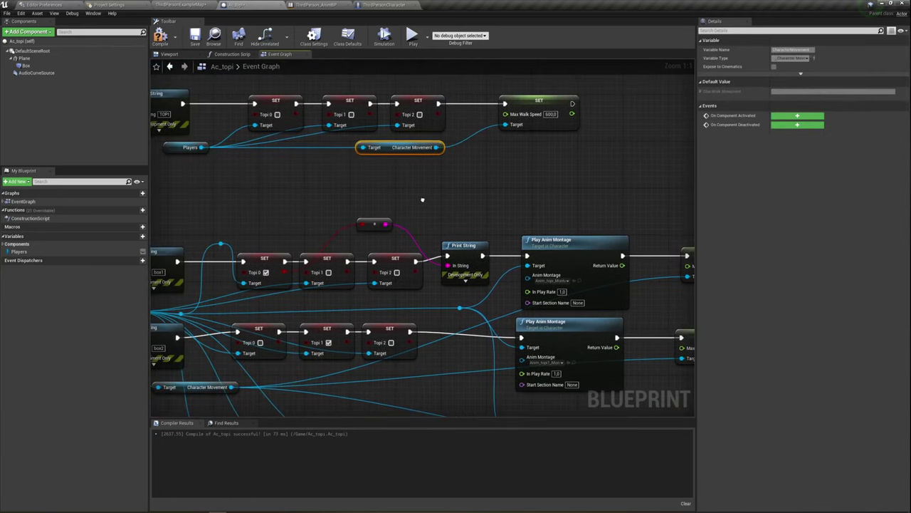
{"action": "left_click_drag", "start_coordinate": [179, 164], "coordinate": [449, 146]}
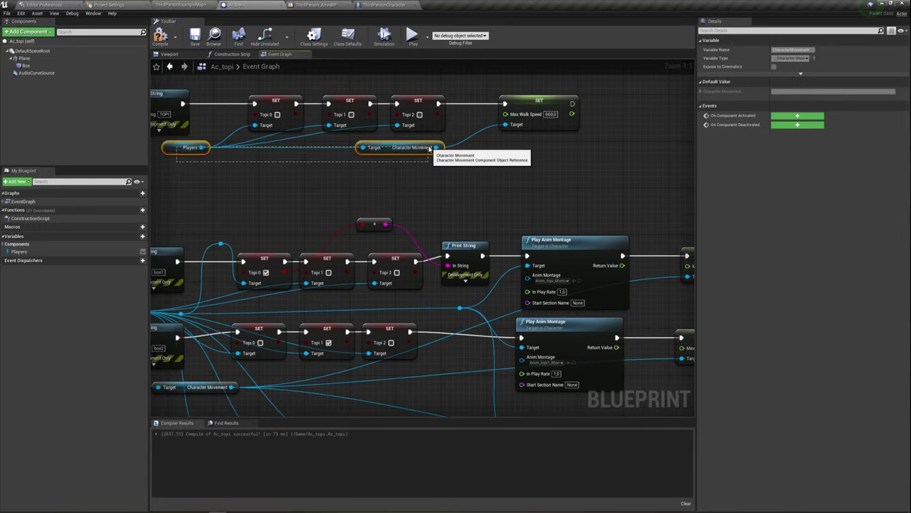
{"action": "right_click_drag", "start_coordinate": [457, 179], "coordinate": [312, 164]}
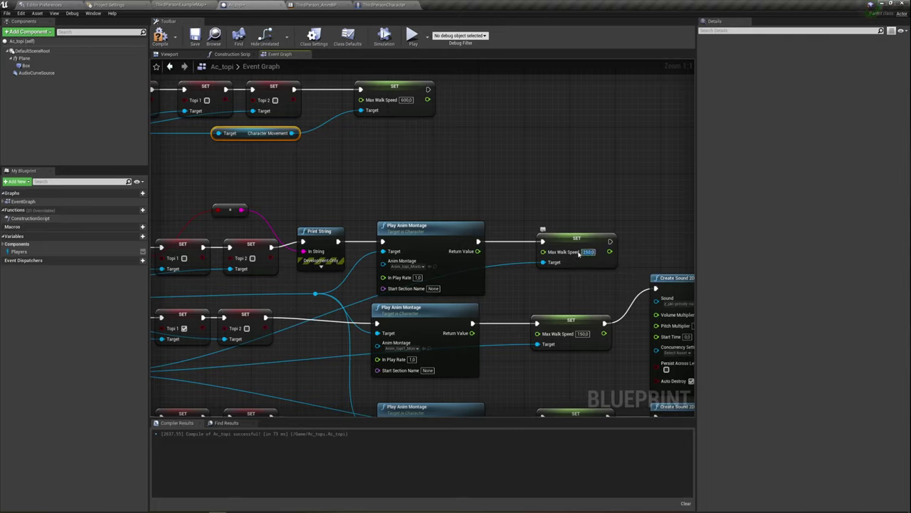
Set Max Walk Speed after the first montage to 250.0 and pan over the Sound 2D and Print String nodes
{"action": "left_click", "coordinate": [588, 252]}
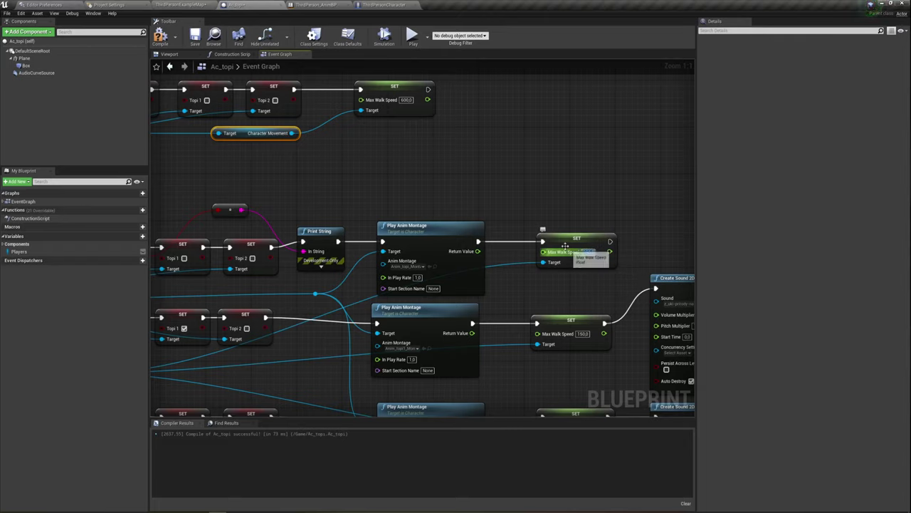
{"action": "left_click", "coordinate": [412, 81]}
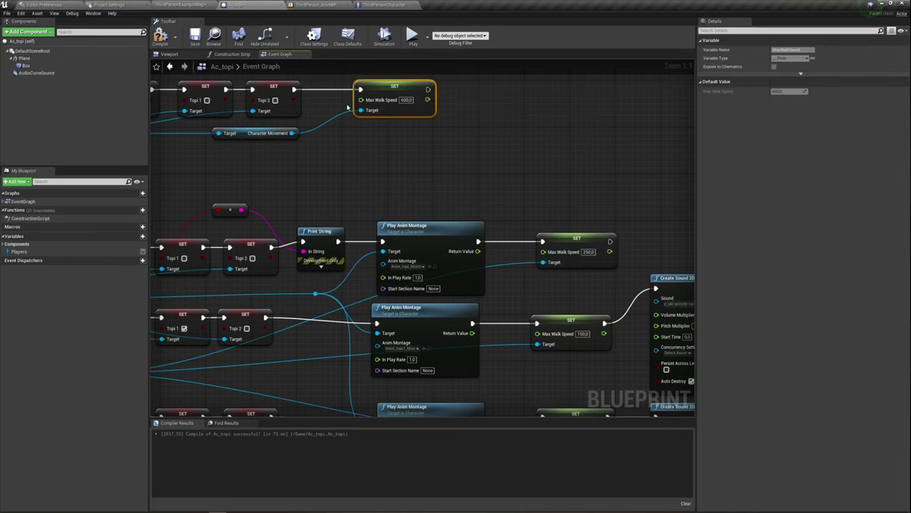
{"action": "right_click_drag", "start_coordinate": [553, 268], "coordinate": [608, 197]}
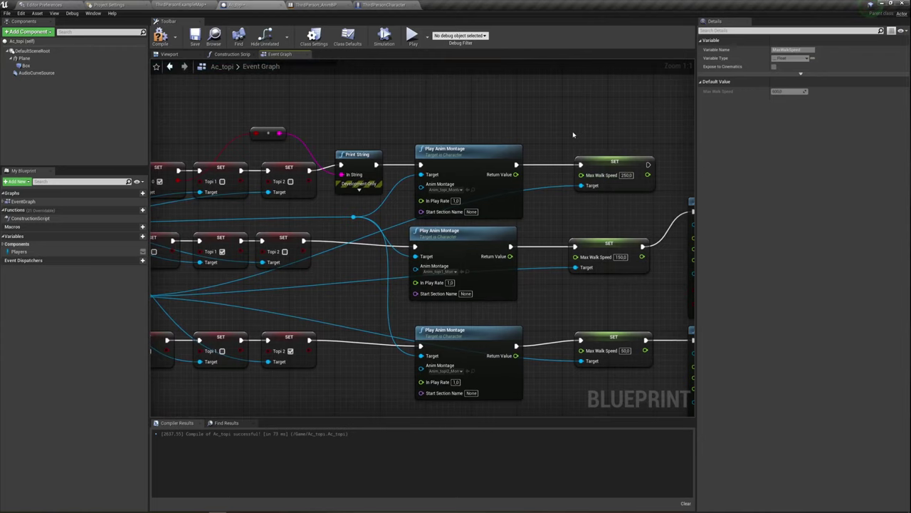
{"action": "left_click_drag", "start_coordinate": [573, 134], "coordinate": [664, 206]}
{"action": "right_click_drag", "start_coordinate": [623, 208], "coordinate": [568, 232]}
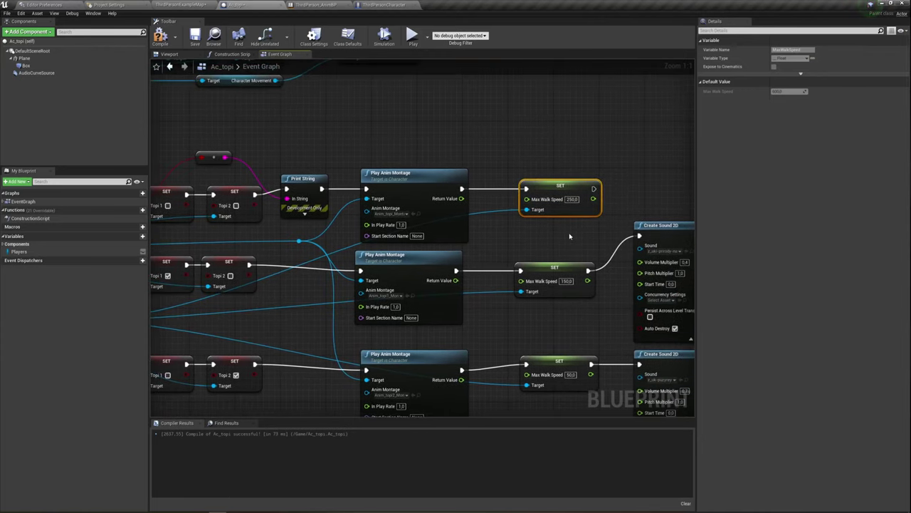
{"action": "mouse_move", "coordinate": [313, 251]}
{"action": "right_mouse_down"}
{"action": "mouse_move", "coordinate": [518, 202]}
{"action": "mouse_move", "coordinate": [558, 220]}
{"action": "right_mouse_up"}
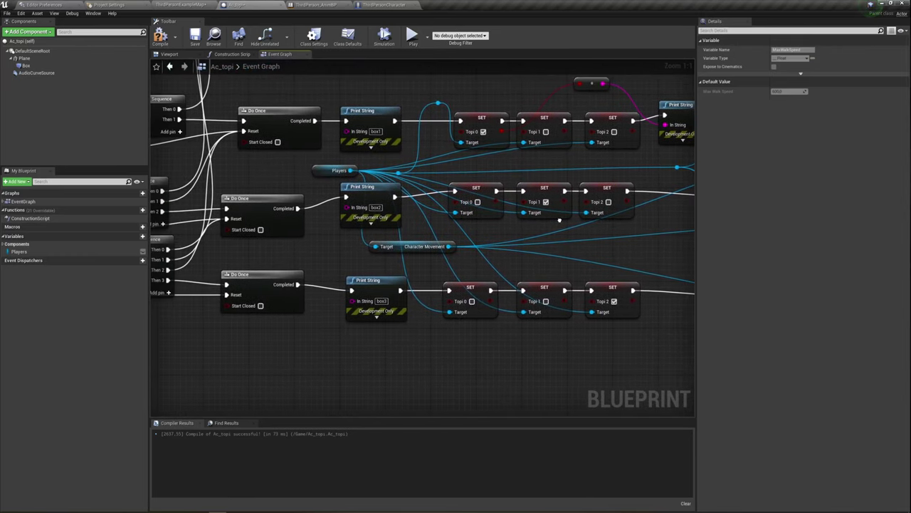
Move the upper and middle Branch and Sequence nodes up into alignment
{"action": "right_click_drag", "start_coordinate": [349, 247], "coordinate": [475, 265]}
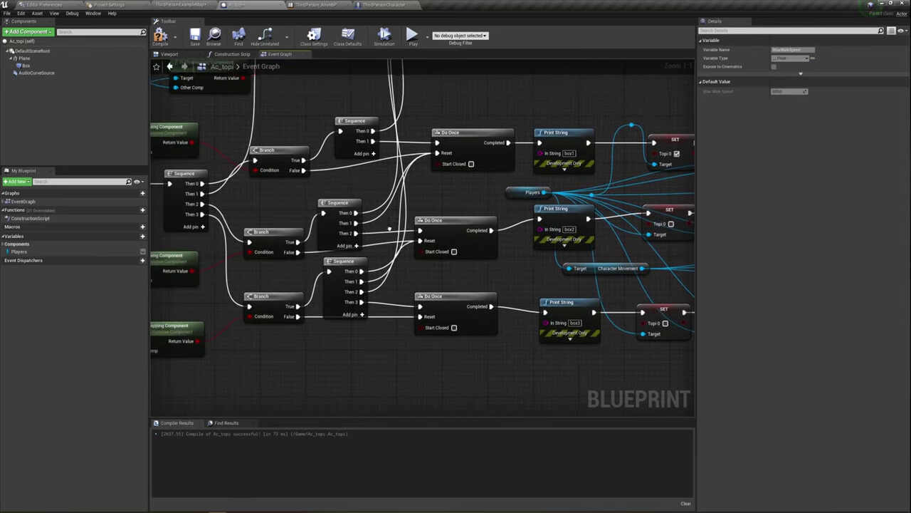
{"action": "scroll", "coordinate": [475, 265], "scroll_direction": "down", "scroll_amount": 3}
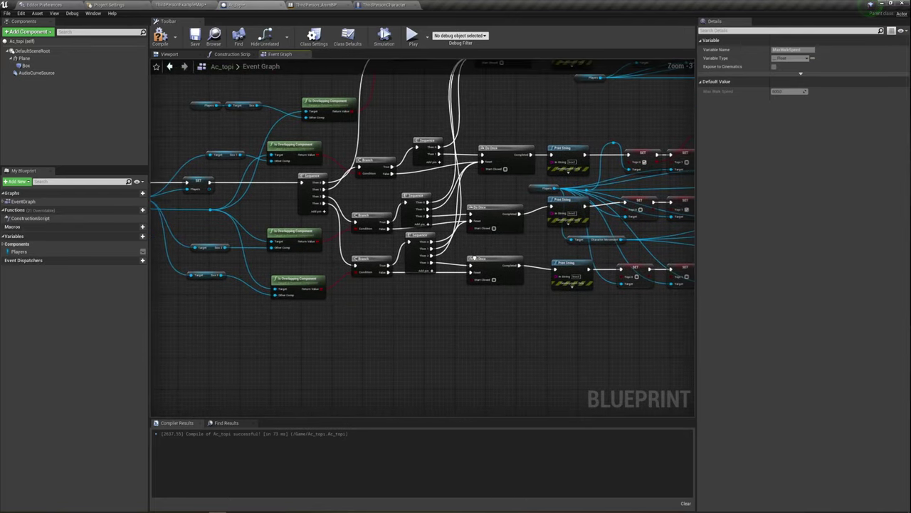
{"action": "mouse_move", "coordinate": [334, 237]}
{"action": "left_mouse_down"}
{"action": "mouse_move", "coordinate": [430, 196]}
{"action": "mouse_move", "coordinate": [412, 185]}
{"action": "left_mouse_up"}
{"action": "scroll", "coordinate": [352, 250], "scroll_direction": "up", "scroll_amount": 2}
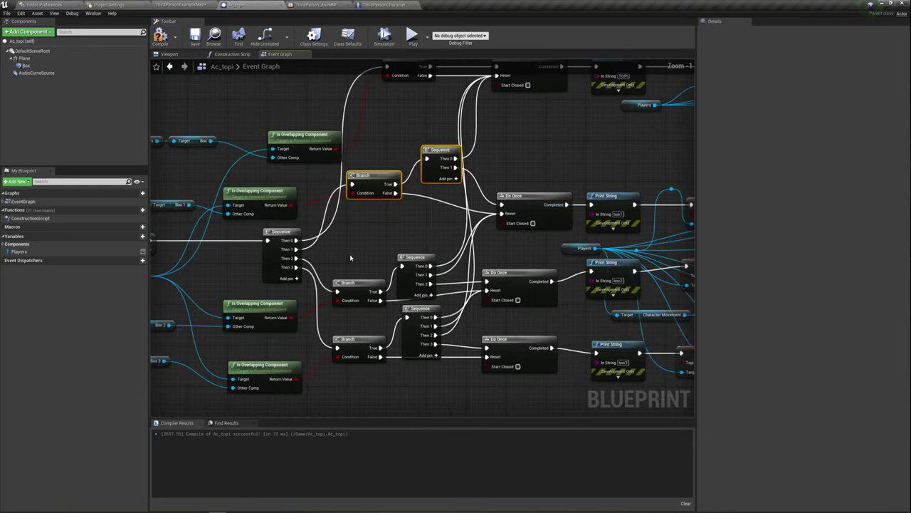
{"action": "right_click_drag", "start_coordinate": [372, 245], "coordinate": [372, 219]}
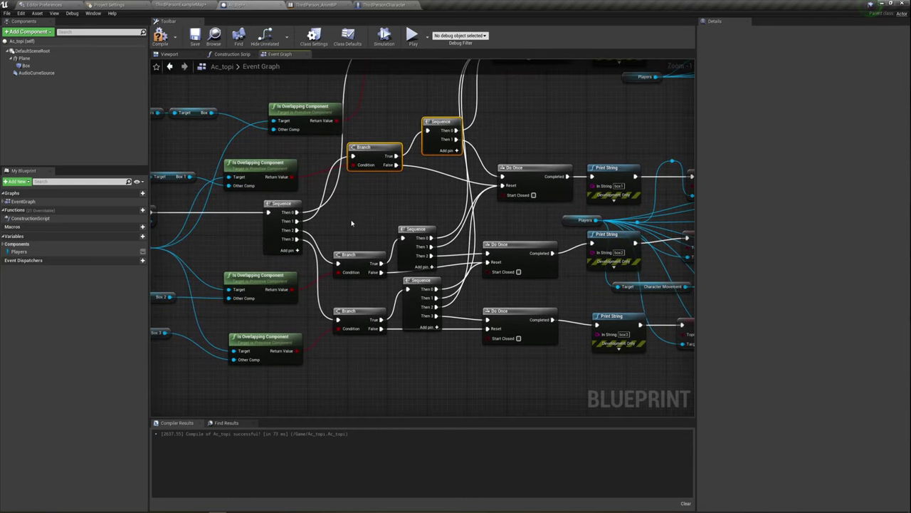
{"action": "left_click_drag", "start_coordinate": [329, 223], "coordinate": [427, 274]}
{"action": "left_click_drag", "start_coordinate": [417, 232], "coordinate": [426, 200]}
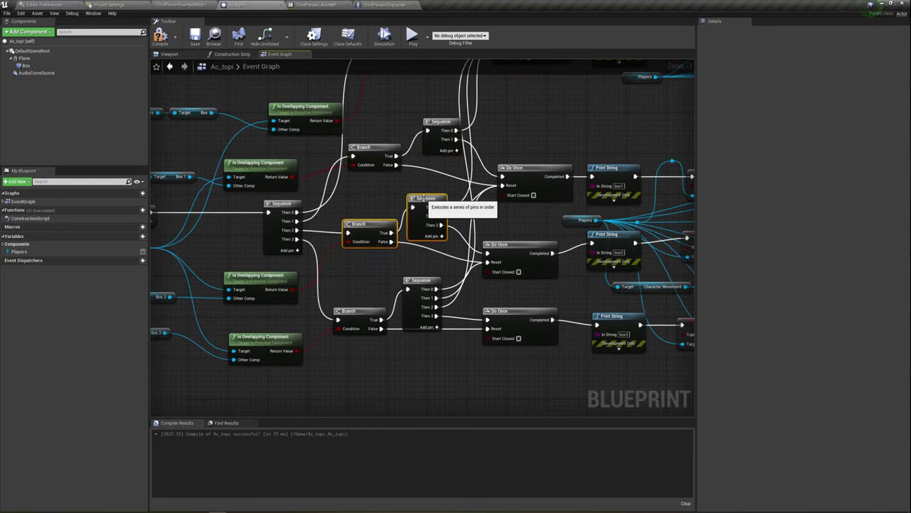
{"action": "right_click_drag", "start_coordinate": [443, 131], "coordinate": [430, 162]}
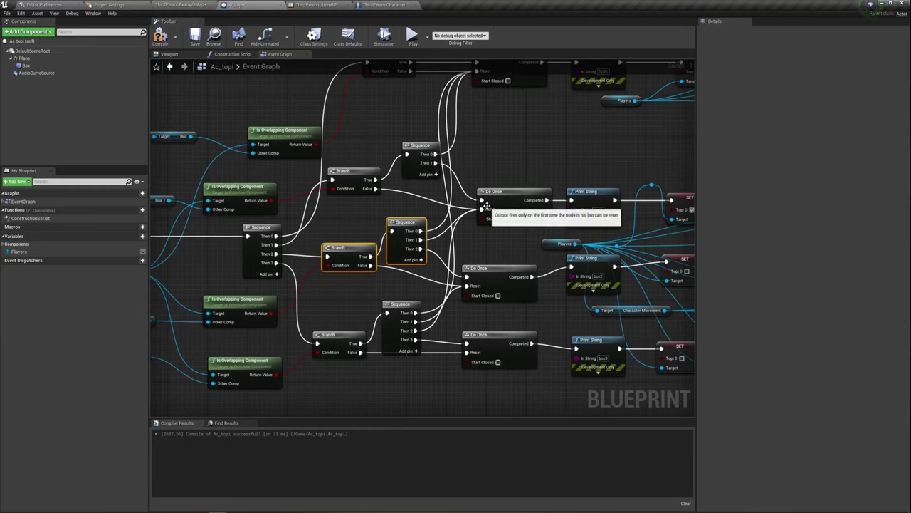
{"action": "left_click_drag", "start_coordinate": [344, 228], "coordinate": [415, 280]}
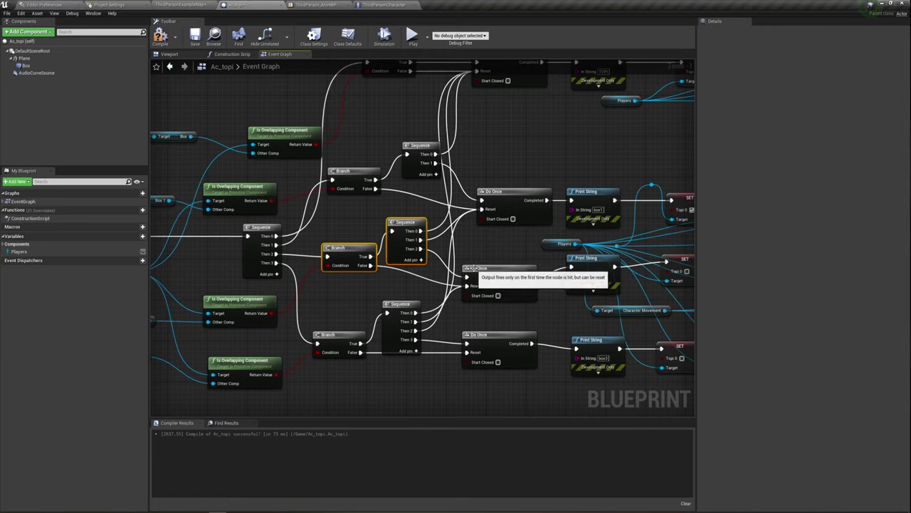
Shift the middle Do Once node into line and toggle Topi 1 in its SET row
{"action": "left_click_drag", "start_coordinate": [480, 272], "coordinate": [478, 256]}
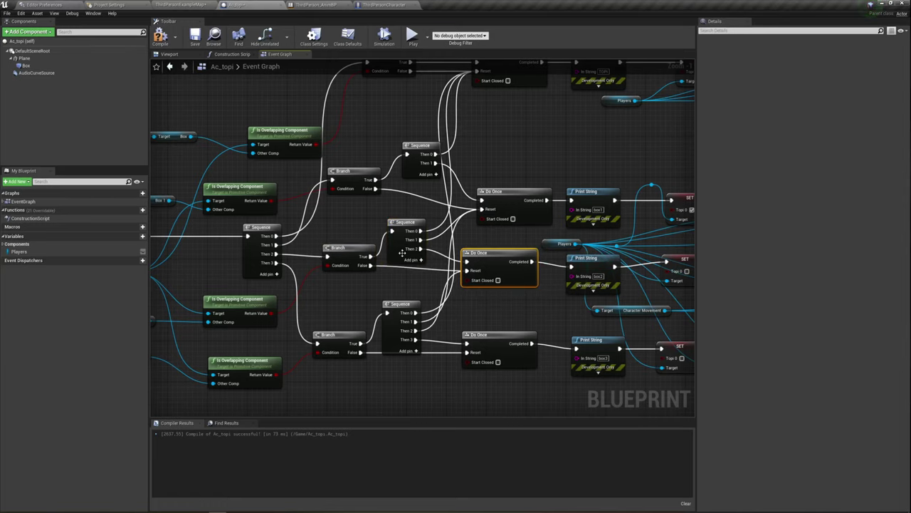
{"action": "mouse_move", "coordinate": [589, 260]}
{"action": "right_mouse_down"}
{"action": "mouse_move", "coordinate": [538, 253]}
{"action": "mouse_move", "coordinate": [447, 275]}
{"action": "mouse_move", "coordinate": [324, 260]}
{"action": "right_mouse_up"}
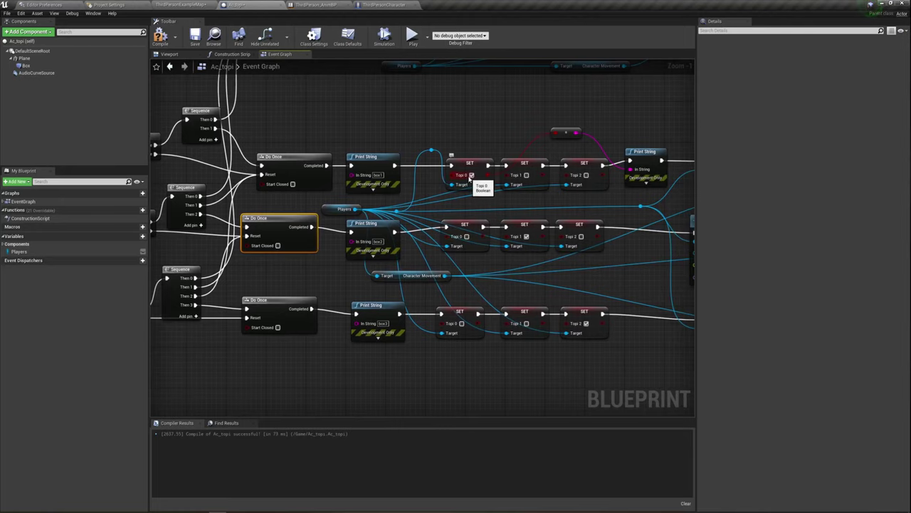
{"action": "left_click", "coordinate": [526, 236]}
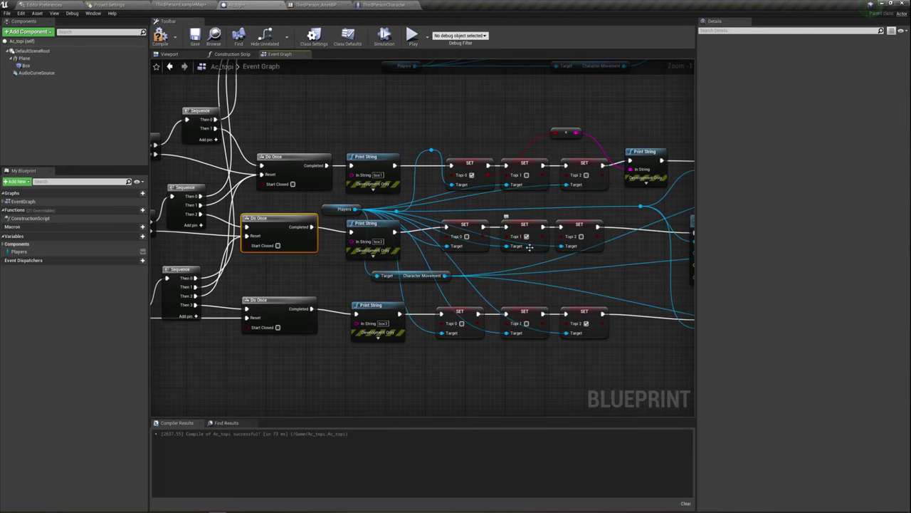
{"action": "right_click_drag", "start_coordinate": [526, 236], "coordinate": [508, 227]}
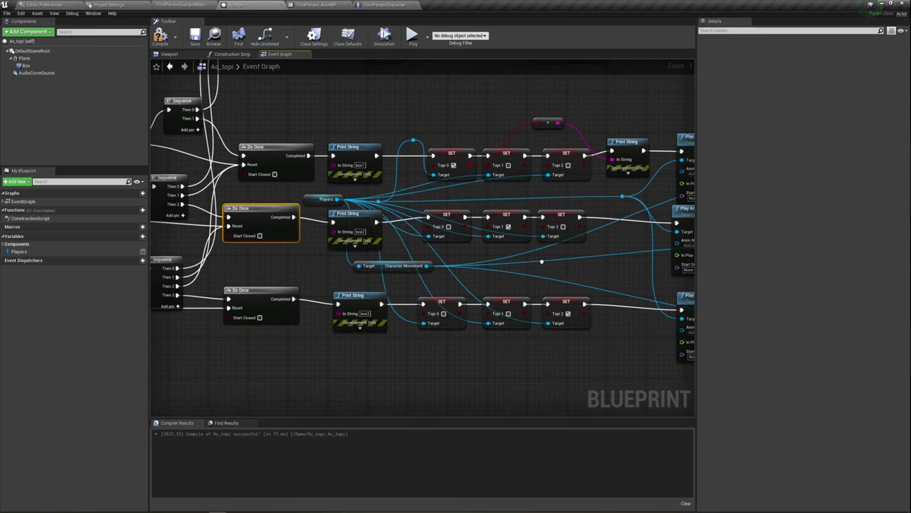
{"action": "left_click", "coordinate": [431, 343]}
{"action": "left_click_drag", "start_coordinate": [549, 334], "coordinate": [550, 334]}
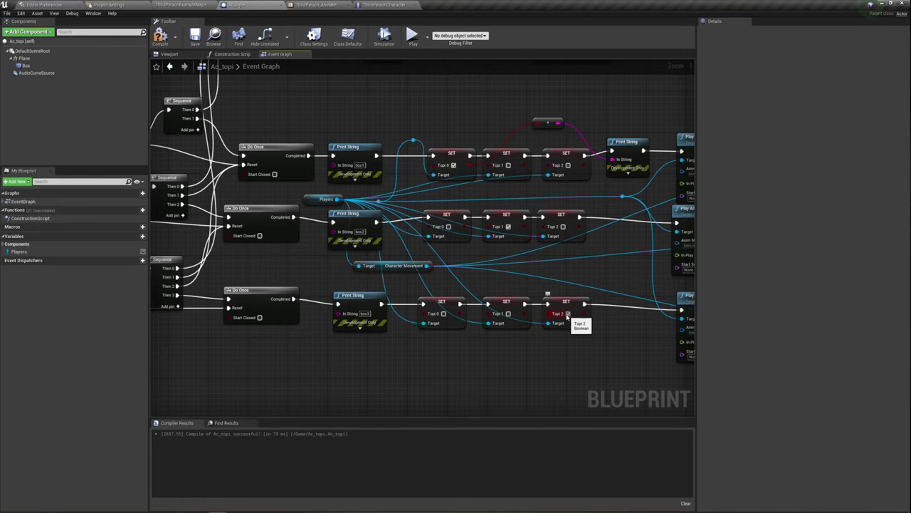
Zoom out and marquee-select the Do Once, Print String and SET rows
{"action": "right_click_drag", "start_coordinate": [299, 346], "coordinate": [412, 348]}
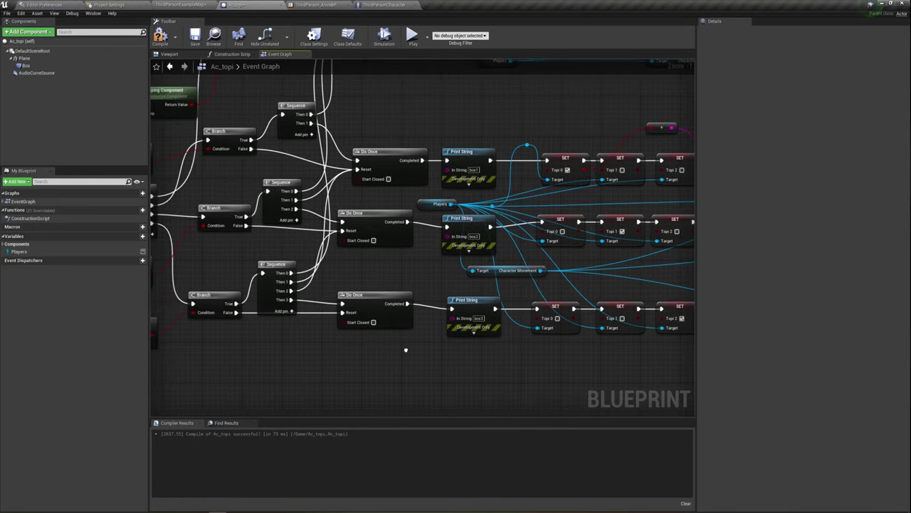
{"action": "right_click_drag", "start_coordinate": [349, 331], "coordinate": [380, 363]}
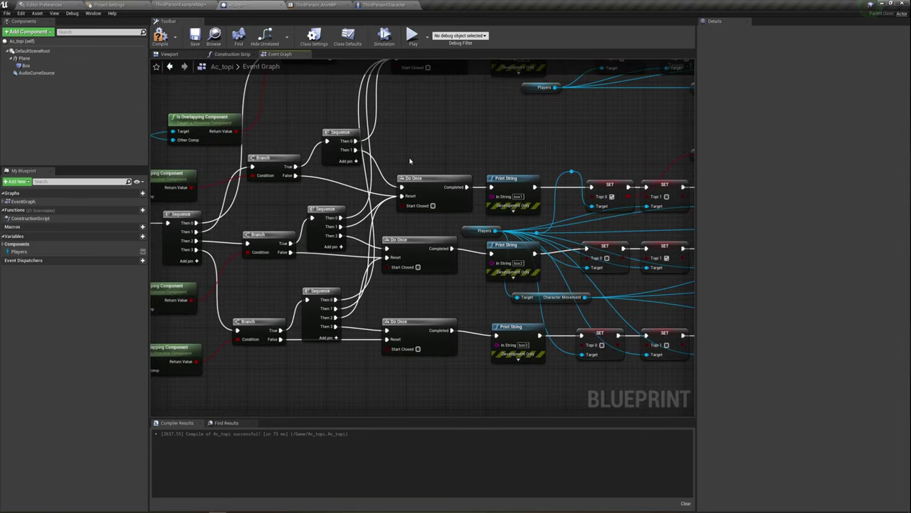
{"action": "scroll", "coordinate": [410, 160], "scroll_direction": "down", "scroll_amount": 2}
{"action": "scroll", "coordinate": [409, 161], "scroll_direction": "down", "scroll_amount": 2}
{"action": "scroll", "coordinate": [410, 171], "scroll_direction": "down", "scroll_amount": 2}
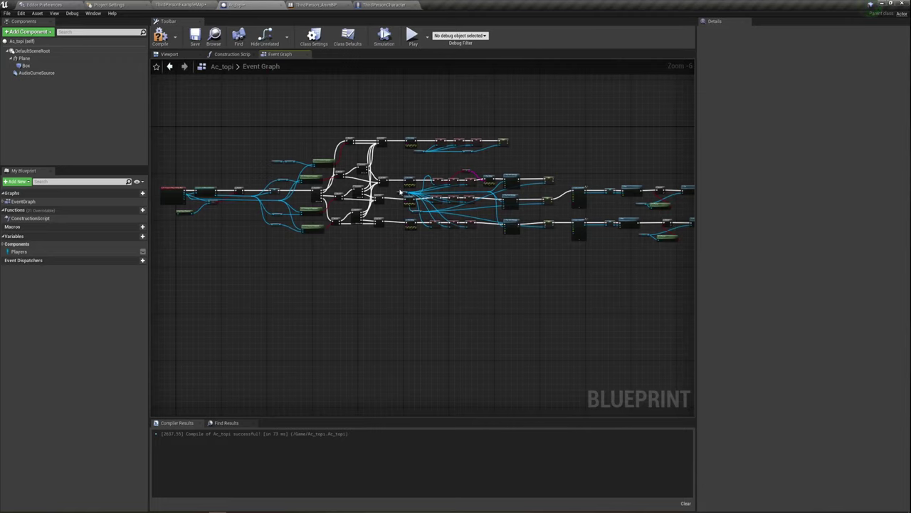
{"action": "left_click_drag", "start_coordinate": [383, 170], "coordinate": [686, 258]}
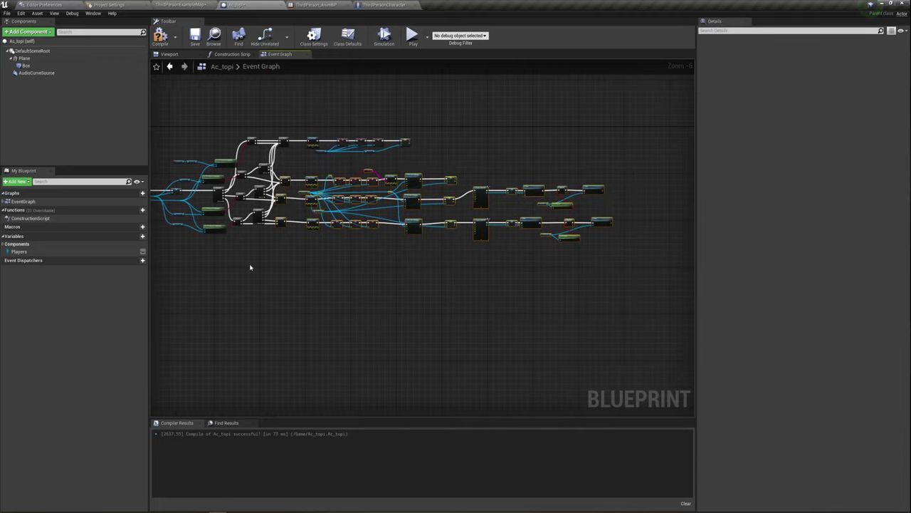
Move the Do Once-to-SET rows right and line up the top Sequence node
{"action": "scroll", "coordinate": [325, 238], "scroll_direction": "up", "scroll_amount": 4}
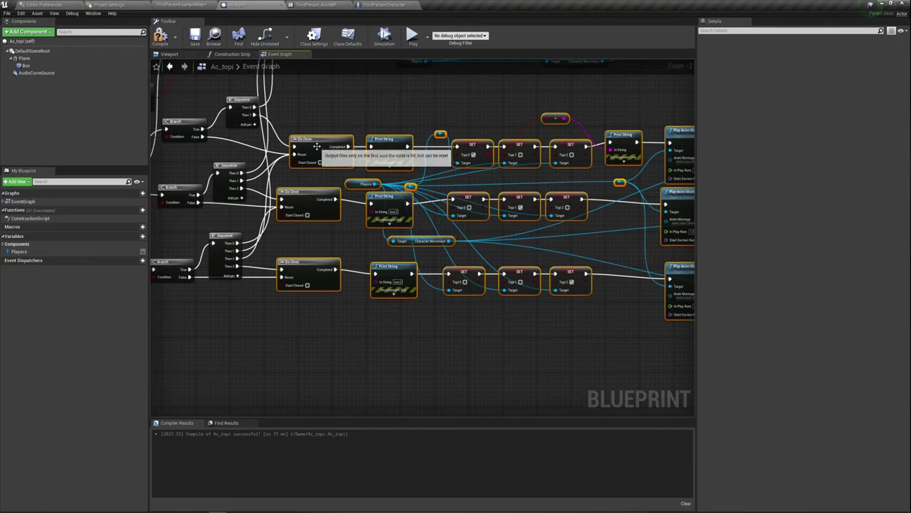
{"action": "left_click_drag", "start_coordinate": [324, 154], "coordinate": [404, 154]}
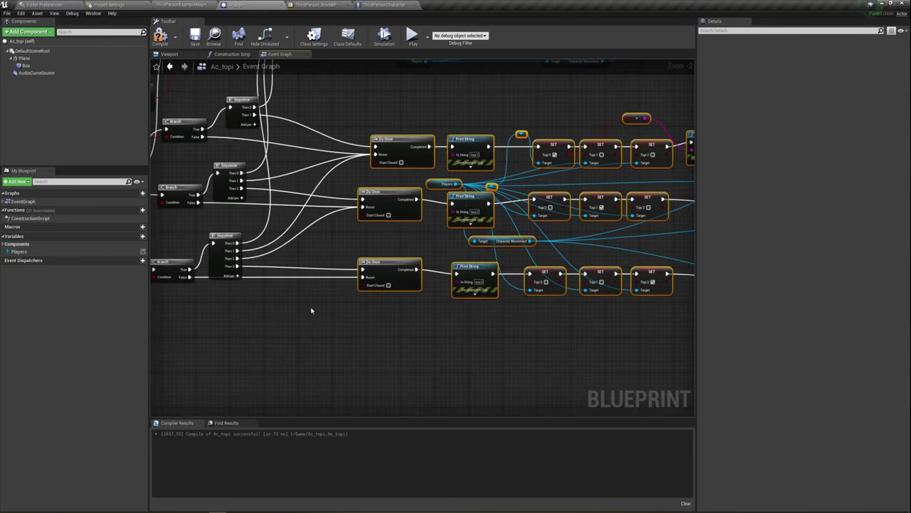
{"action": "right_click_drag", "start_coordinate": [312, 310], "coordinate": [355, 340]}
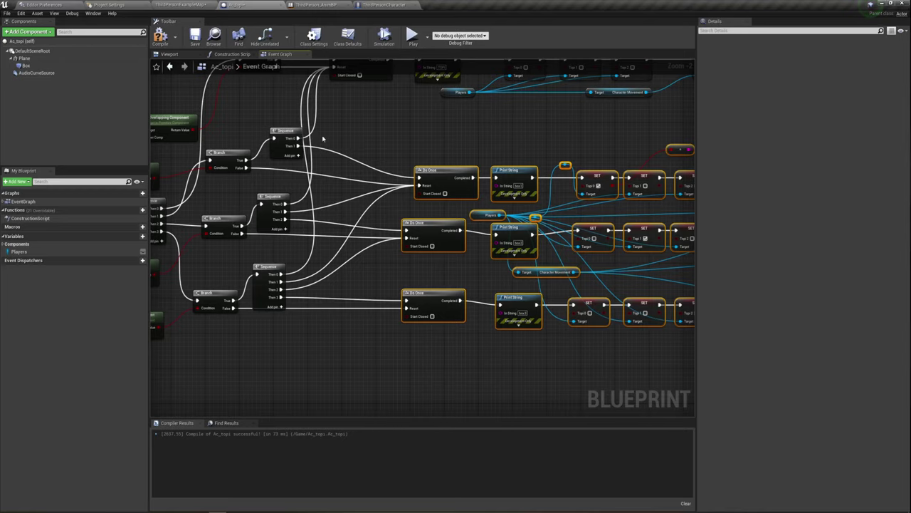
{"action": "left_click_drag", "start_coordinate": [286, 131], "coordinate": [277, 135]}
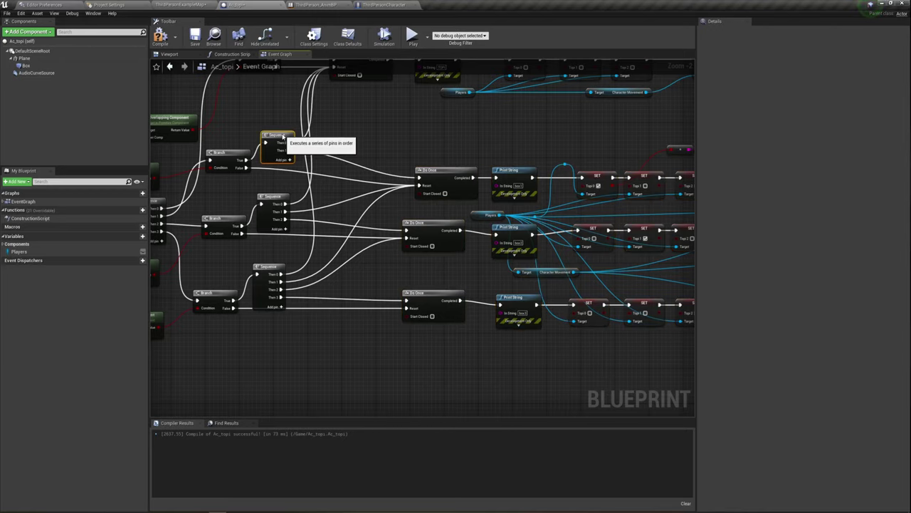
{"action": "left_click", "coordinate": [382, 139]}
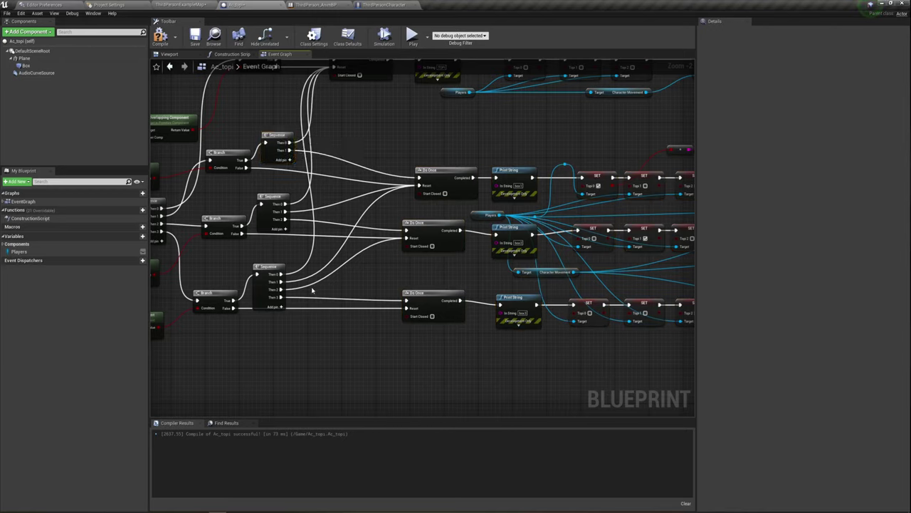
{"action": "right_click_drag", "start_coordinate": [300, 316], "coordinate": [358, 342]}
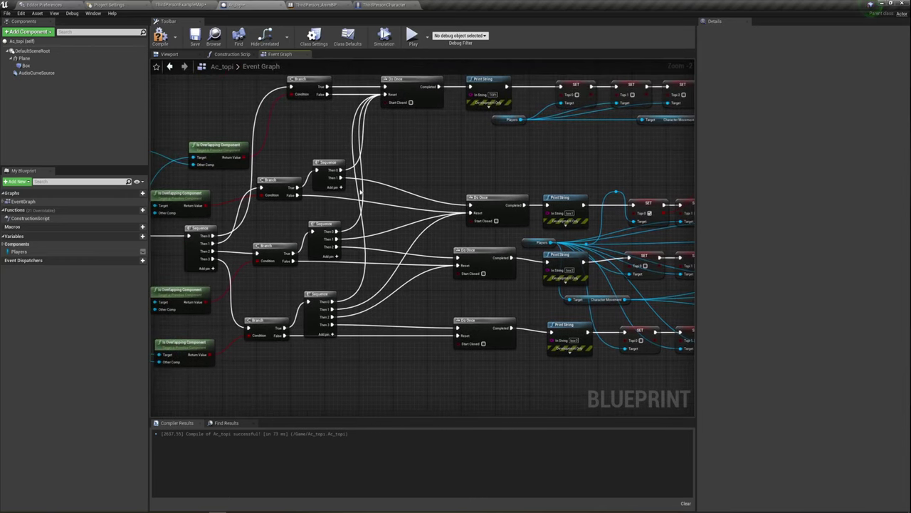
{"action": "left_click", "coordinate": [393, 80]}
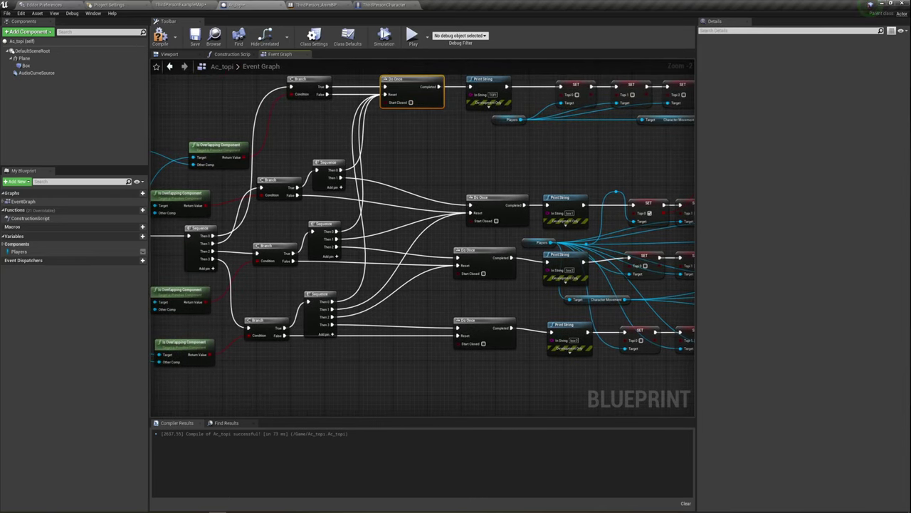
Nudge the top and middle Do Once nodes and the bottom Sequence node into line
{"action": "right_click_drag", "start_coordinate": [387, 308], "coordinate": [377, 285]}
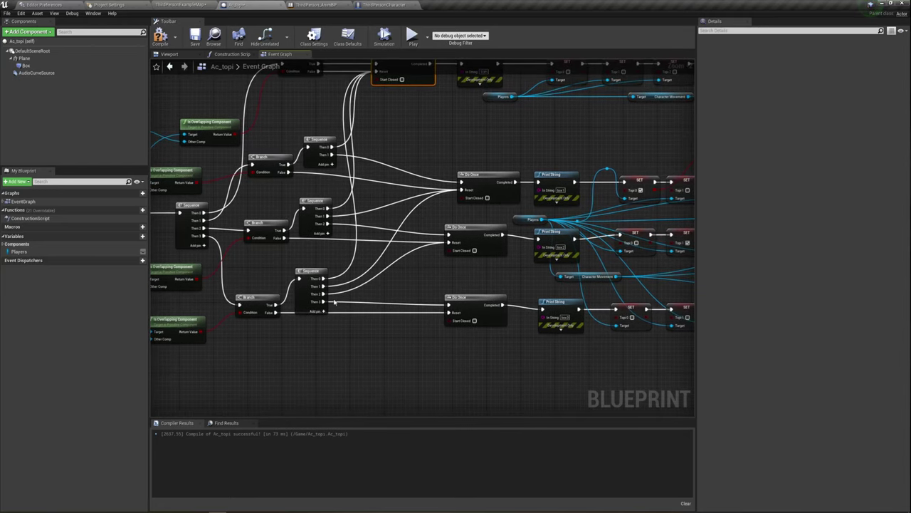
{"action": "left_click_drag", "start_coordinate": [491, 176], "coordinate": [465, 157]}
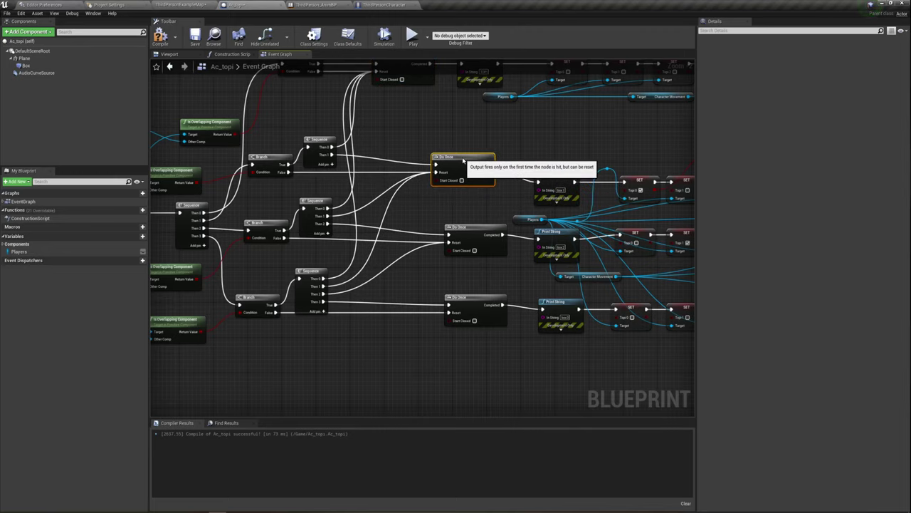
{"action": "left_click_drag", "start_coordinate": [464, 255], "coordinate": [446, 245]}
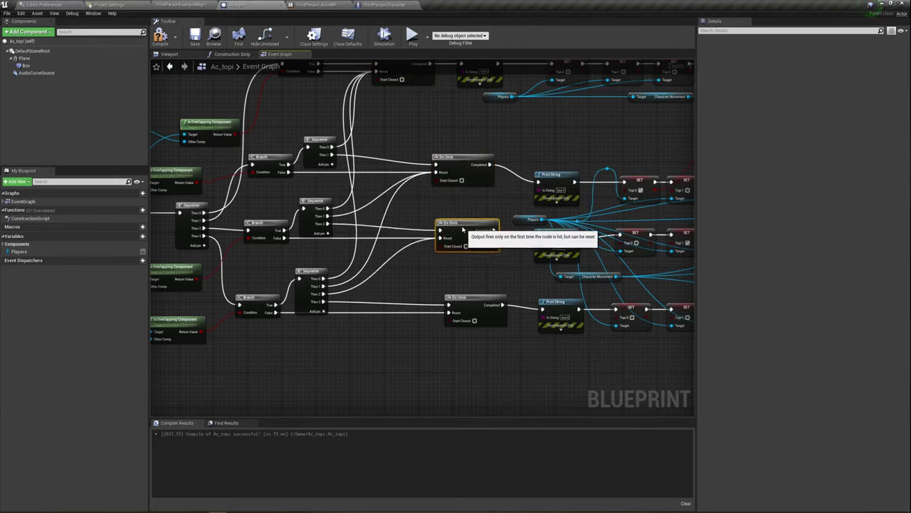
{"action": "right_click_drag", "start_coordinate": [381, 336], "coordinate": [342, 308]}
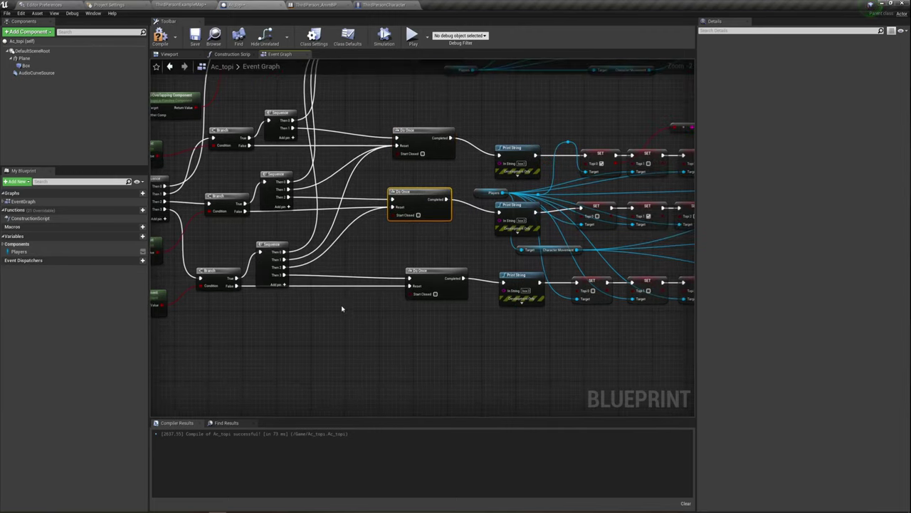
{"action": "left_click_drag", "start_coordinate": [271, 247], "coordinate": [274, 234]}
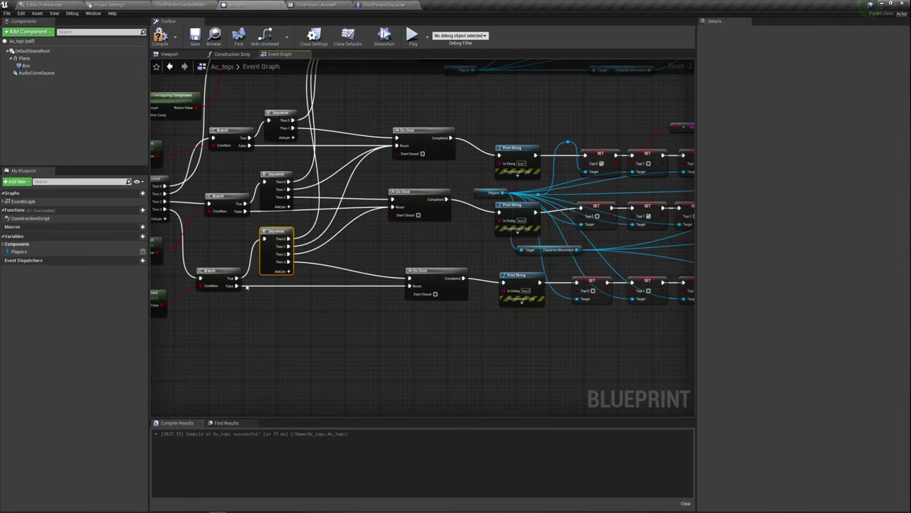
{"action": "left_click", "coordinate": [275, 290]}
Select the bottom Branch, Sequence and Do Once chain and the Box 2 reference node
{"action": "right_click_drag", "start_coordinate": [298, 149], "coordinate": [318, 180]}
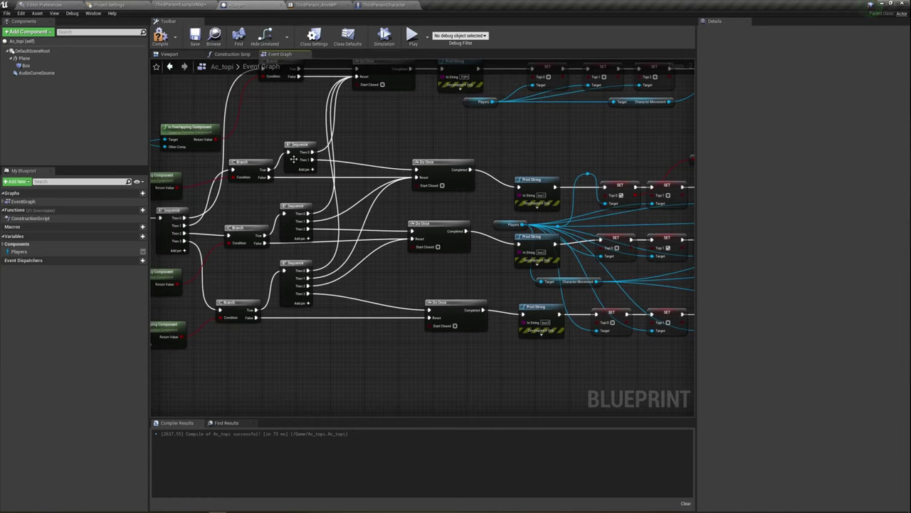
{"action": "right_click_drag", "start_coordinate": [384, 376], "coordinate": [417, 329]}
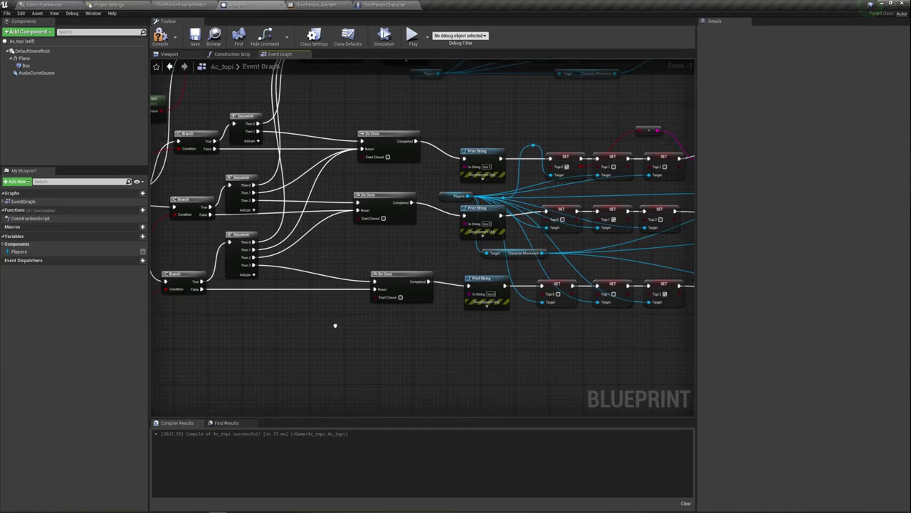
{"action": "left_click_drag", "start_coordinate": [284, 311], "coordinate": [475, 265]}
{"action": "right_click_drag", "start_coordinate": [410, 321], "coordinate": [327, 307]}
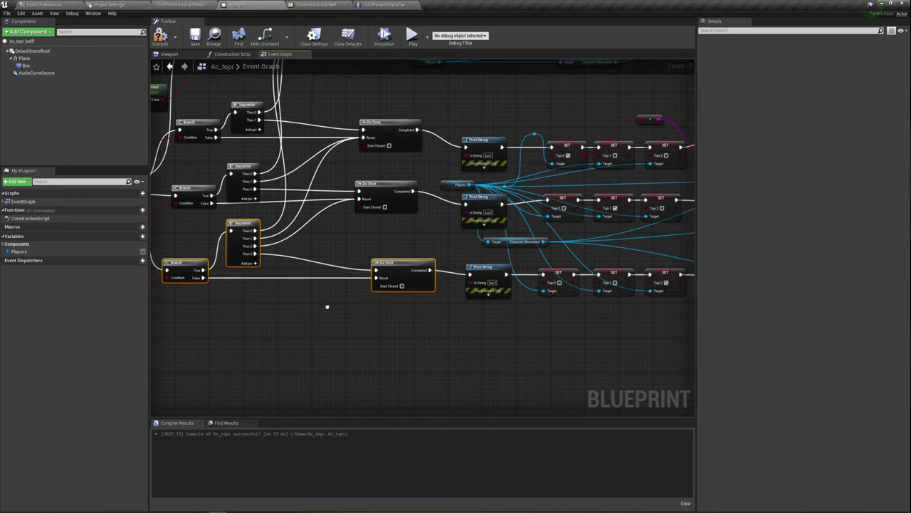
{"action": "mouse_move", "coordinate": [508, 335]}
{"action": "right_mouse_down"}
{"action": "mouse_move", "coordinate": [665, 318]}
{"action": "mouse_move", "coordinate": [626, 316]}
{"action": "right_mouse_up"}
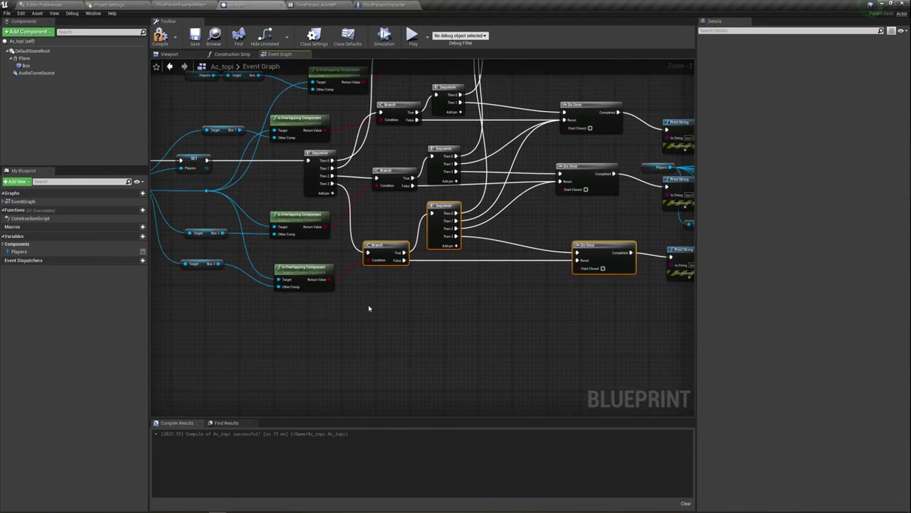
{"action": "right_click_drag", "start_coordinate": [368, 309], "coordinate": [423, 331]}
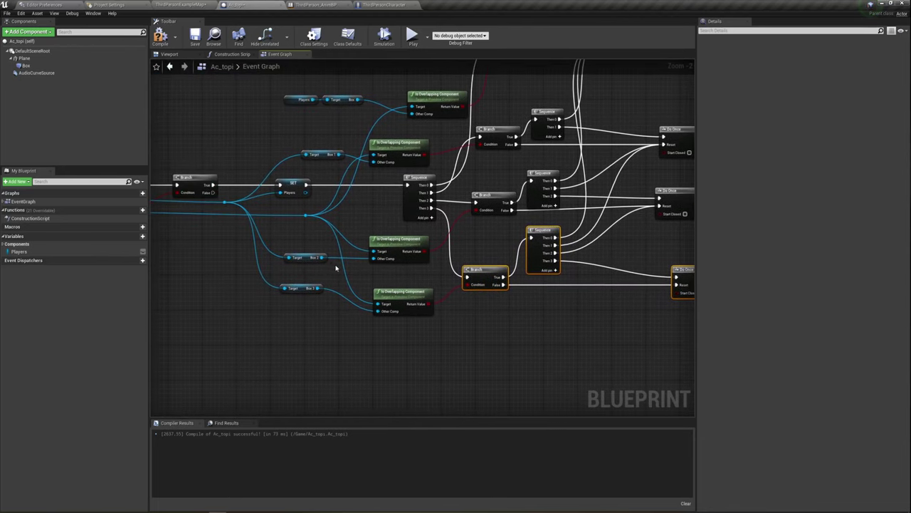
{"action": "left_click", "coordinate": [294, 255]}
{"action": "right_click_drag", "start_coordinate": [683, 336], "coordinate": [299, 319]}
{"action": "right_click_drag", "start_coordinate": [418, 320], "coordinate": [421, 317]}
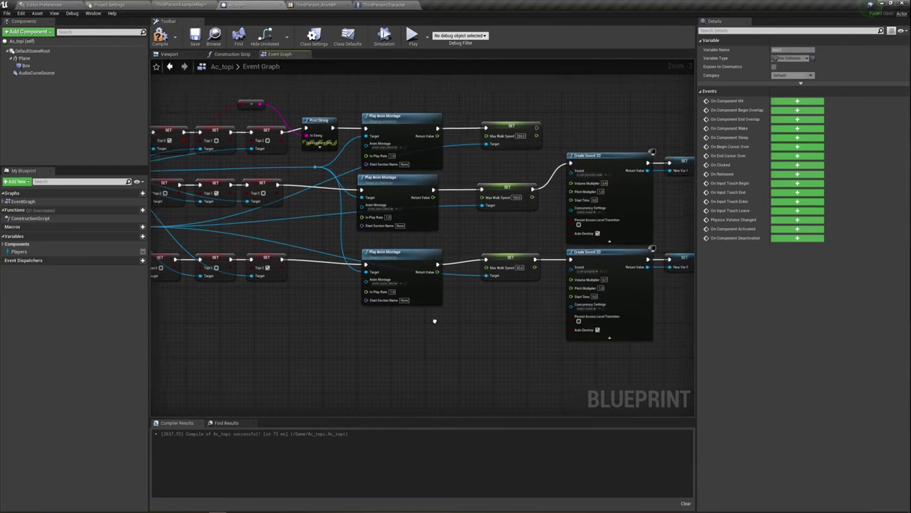
{"action": "scroll", "coordinate": [423, 334], "scroll_direction": "up", "scroll_amount": 1}
{"action": "scroll", "coordinate": [462, 246], "scroll_direction": "up", "scroll_amount": 1}
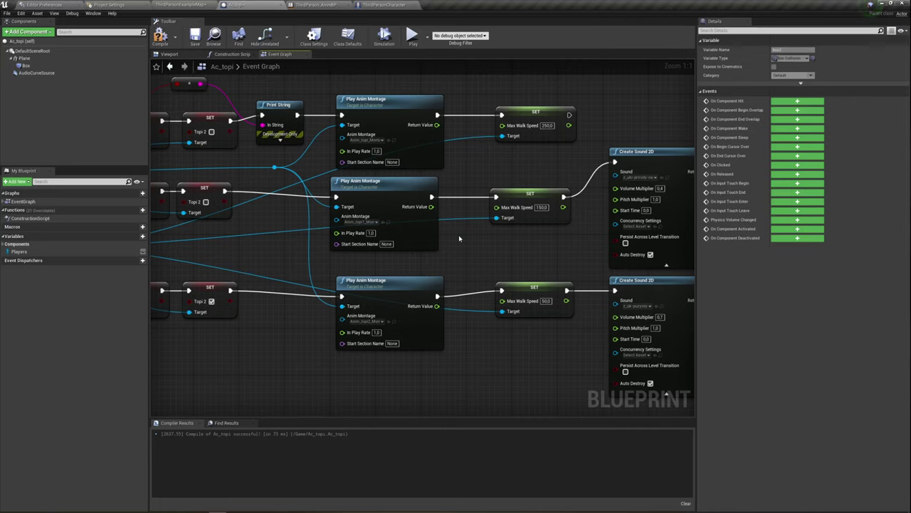
{"action": "left_click", "coordinate": [384, 5]}
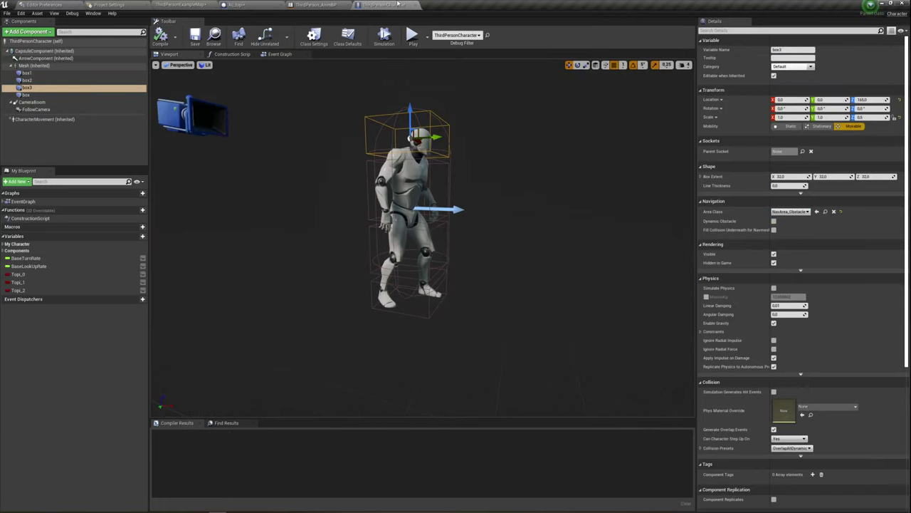
{"action": "left_click", "coordinate": [242, 5]}
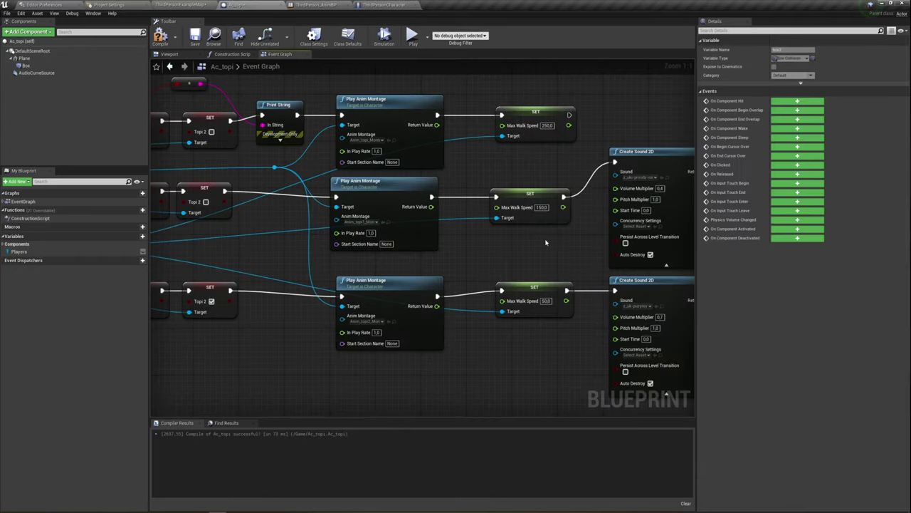
{"action": "left_click_drag", "start_coordinate": [504, 225], "coordinate": [574, 181]}
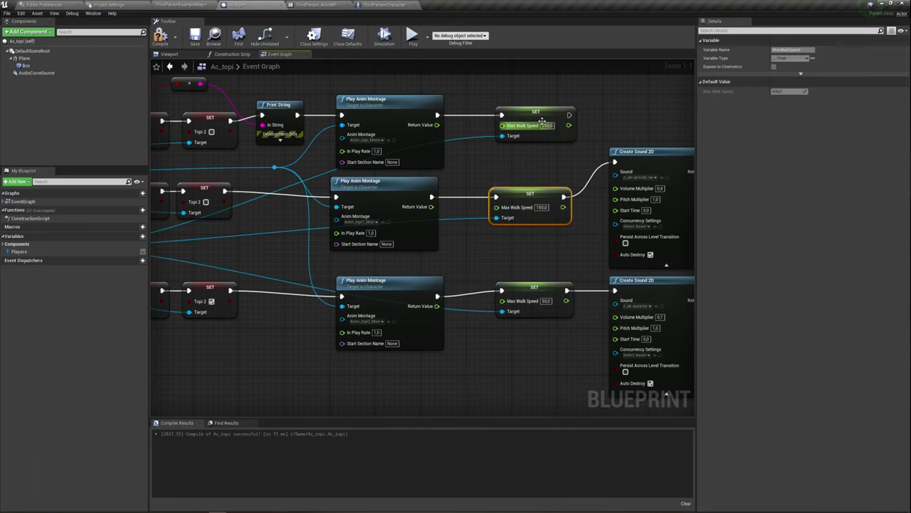
{"action": "left_click_drag", "start_coordinate": [490, 171], "coordinate": [577, 249]}
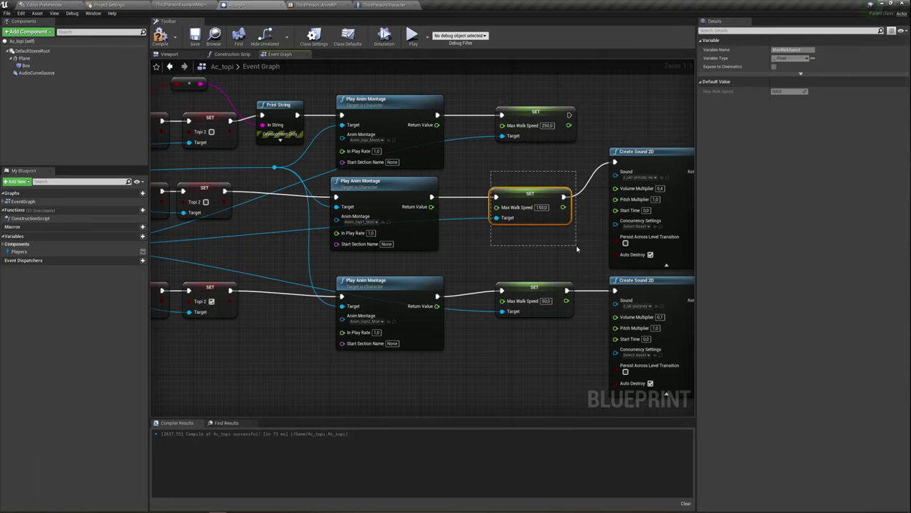
{"action": "right_click_drag", "start_coordinate": [541, 250], "coordinate": [538, 224]}
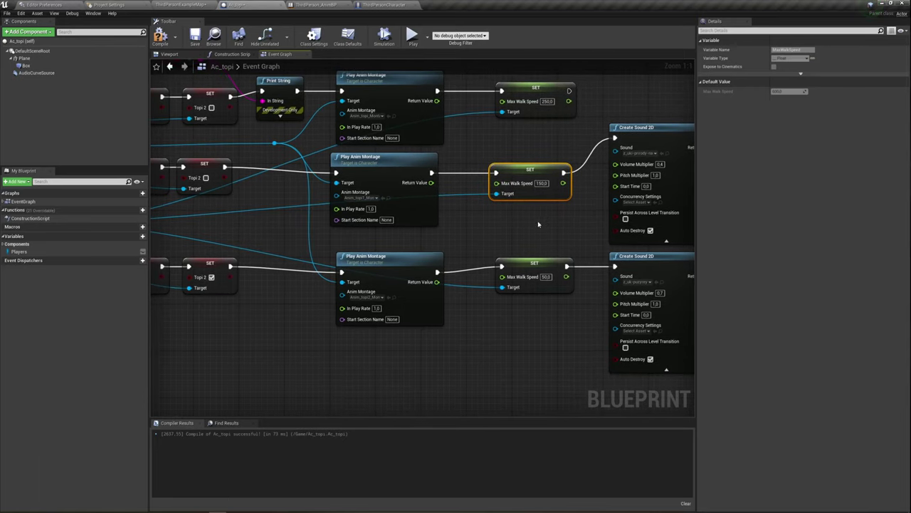
{"action": "left_click", "coordinate": [377, 5]}
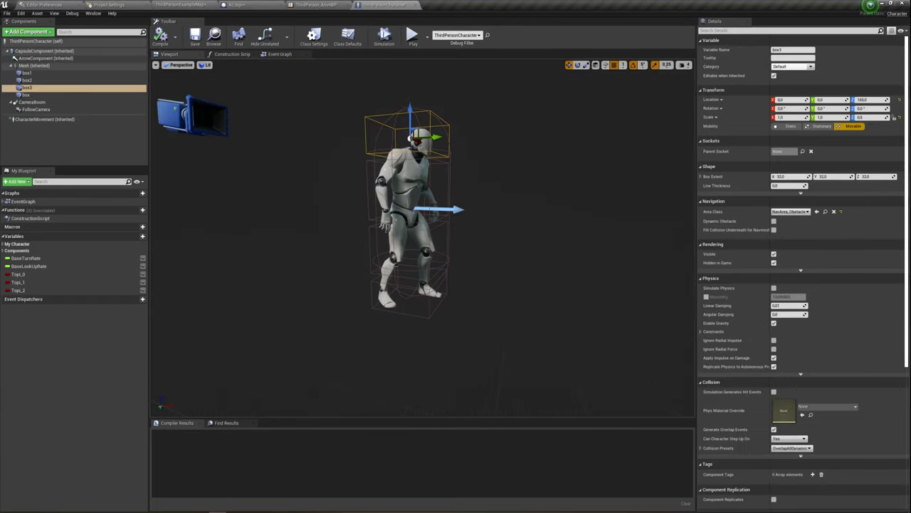
{"action": "left_click", "coordinate": [239, 5]}
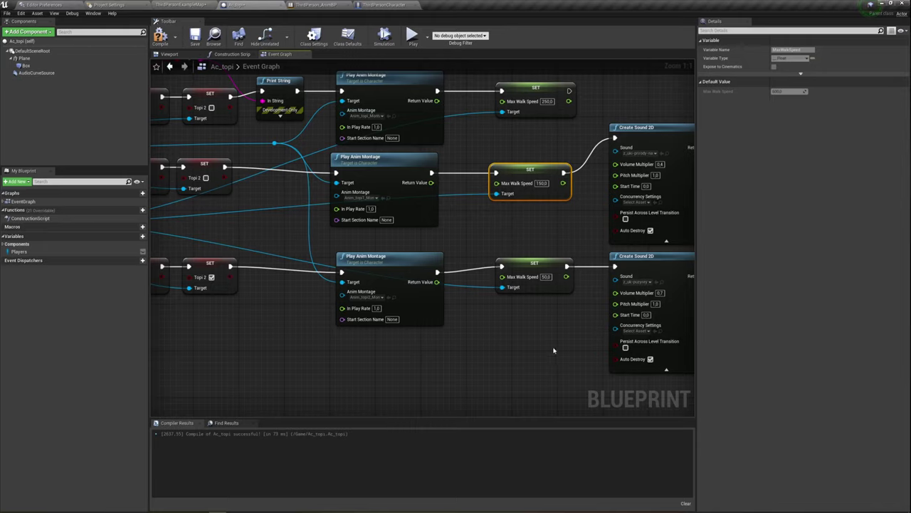
{"action": "mouse_move", "coordinate": [494, 338]}
{"action": "left_mouse_down"}
{"action": "mouse_move", "coordinate": [566, 226]}
{"action": "mouse_move", "coordinate": [577, 234]}
{"action": "left_mouse_up"}
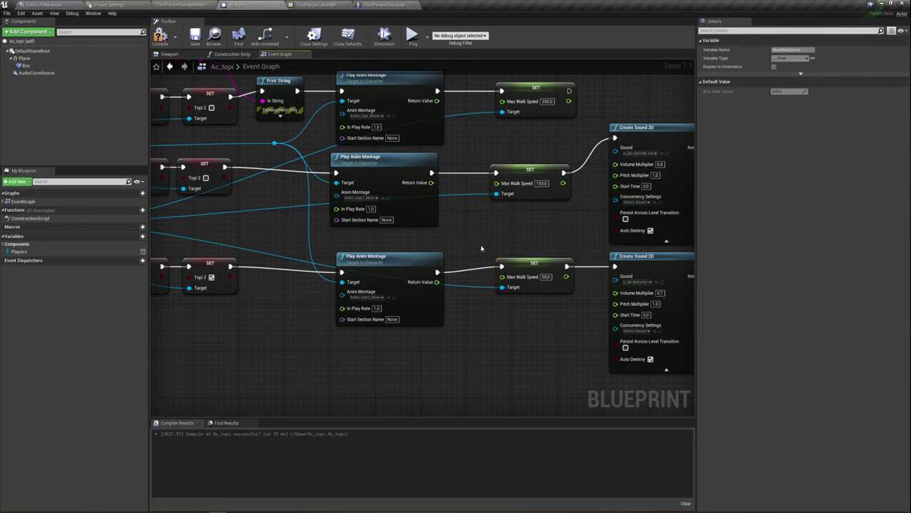
{"action": "left_click_drag", "start_coordinate": [481, 242], "coordinate": [581, 325]}
{"action": "right_click_drag", "start_coordinate": [582, 325], "coordinate": [561, 330]}
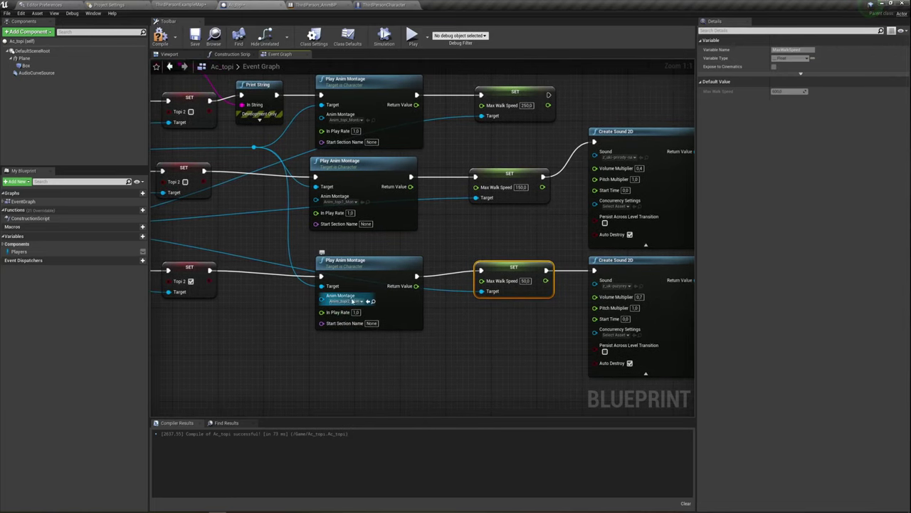
{"action": "right_click_drag", "start_coordinate": [507, 341], "coordinate": [449, 344]}
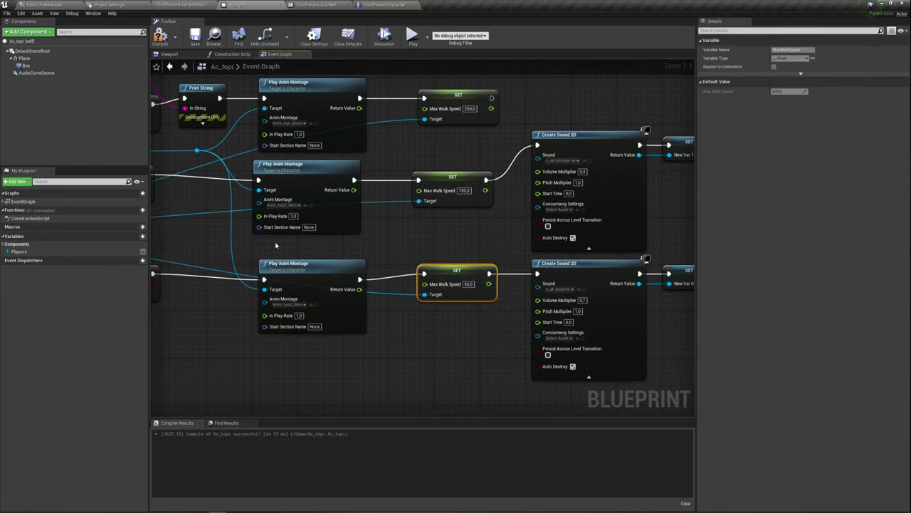
{"action": "left_click_drag", "start_coordinate": [276, 246], "coordinate": [394, 356]}
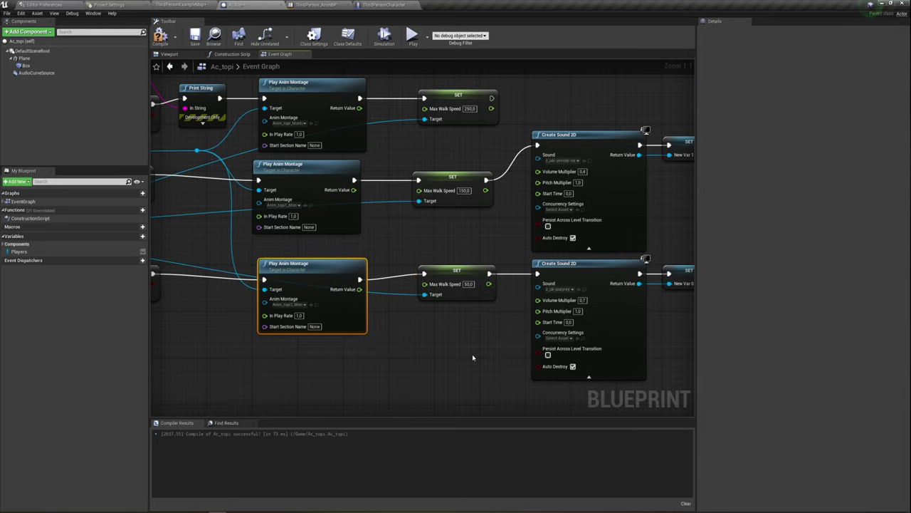
{"action": "right_click_drag", "start_coordinate": [472, 354], "coordinate": [365, 354]}
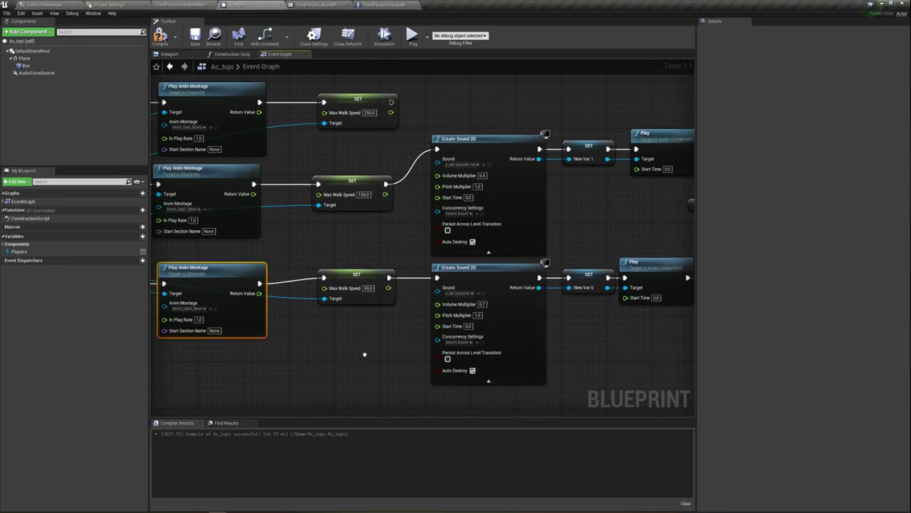
{"action": "right_click_drag", "start_coordinate": [395, 314], "coordinate": [313, 359]}
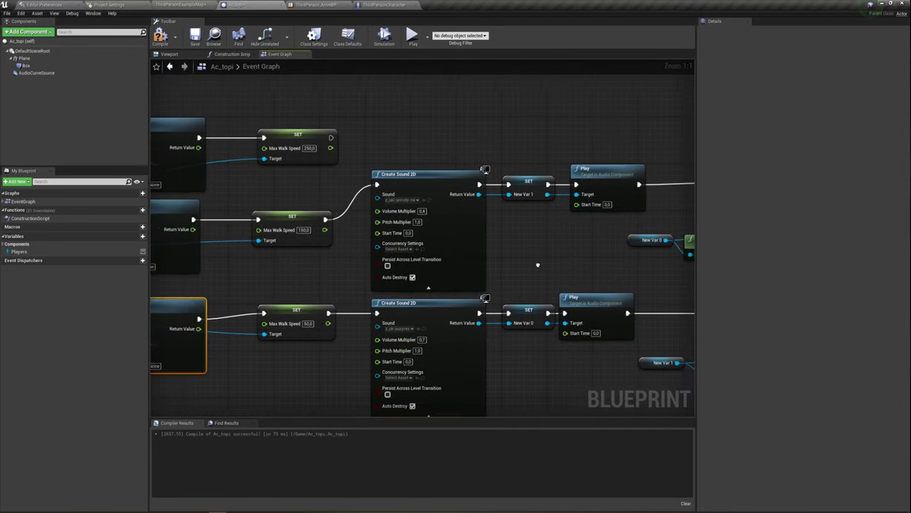
{"action": "mouse_move", "coordinate": [507, 276]}
{"action": "right_mouse_down"}
{"action": "mouse_move", "coordinate": [515, 284]}
{"action": "mouse_move", "coordinate": [498, 279]}
{"action": "right_mouse_up"}
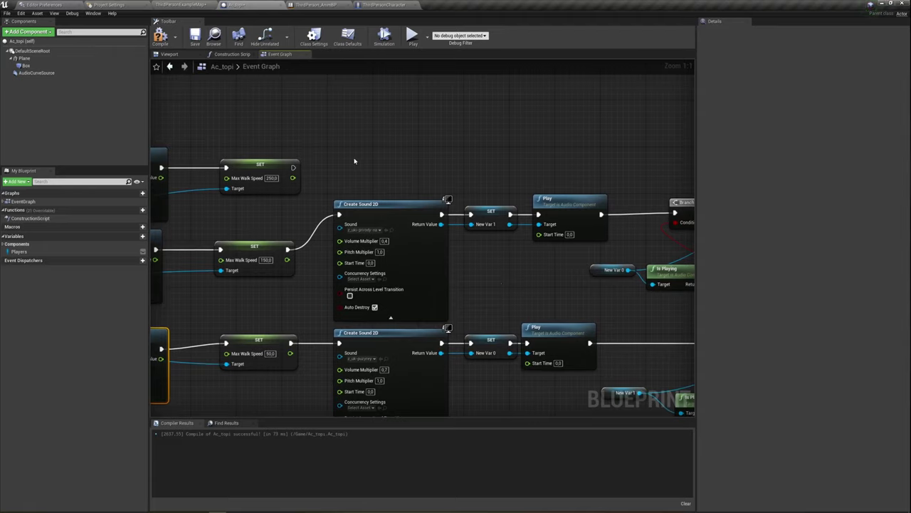
{"action": "mouse_move", "coordinate": [353, 161]}
{"action": "left_mouse_down"}
{"action": "mouse_move", "coordinate": [551, 264]}
{"action": "mouse_move", "coordinate": [556, 275]}
{"action": "left_mouse_up"}
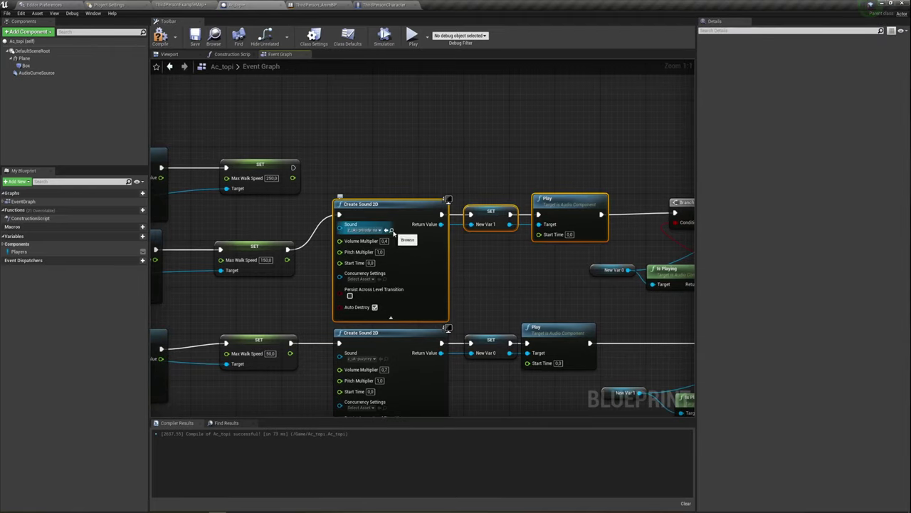
{"action": "right_click_drag", "start_coordinate": [509, 269], "coordinate": [514, 259]}
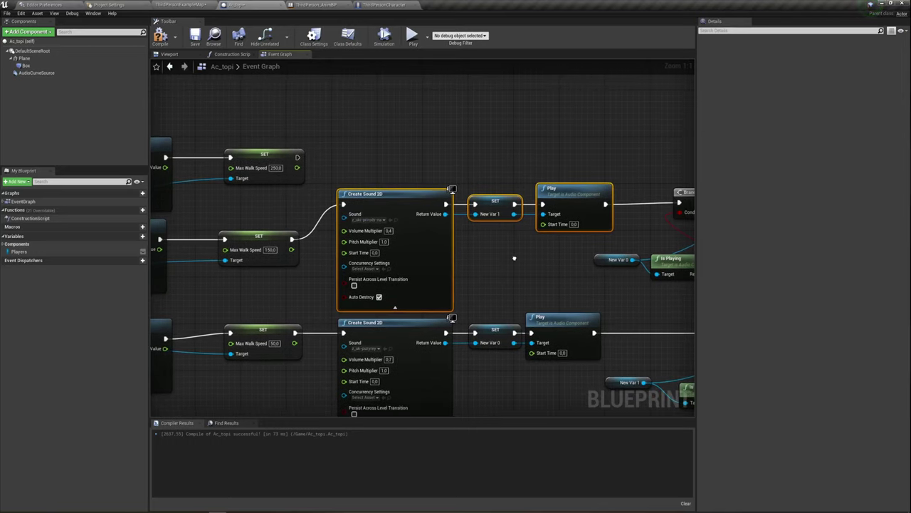
{"action": "left_click_drag", "start_coordinate": [352, 161], "coordinate": [551, 280]}
{"action": "right_click_drag", "start_coordinate": [491, 258], "coordinate": [477, 254]}
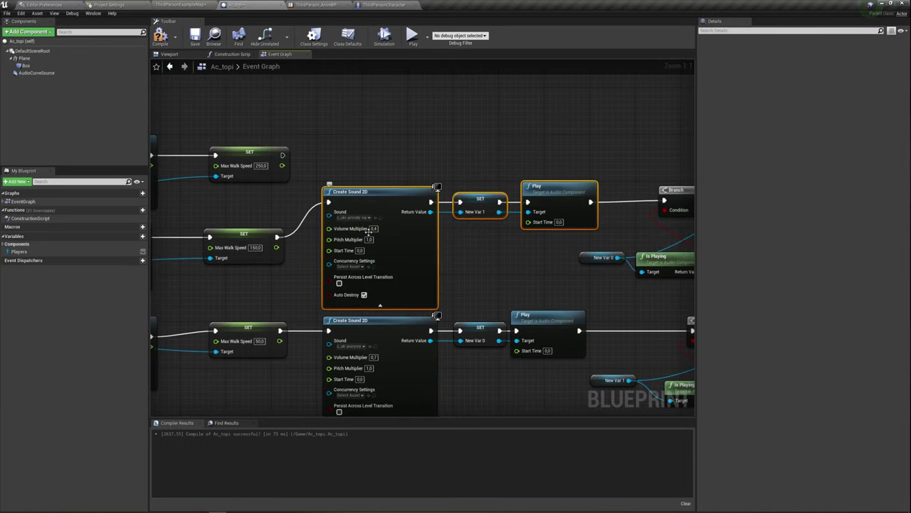
{"action": "right_click_drag", "start_coordinate": [501, 242], "coordinate": [493, 243]}
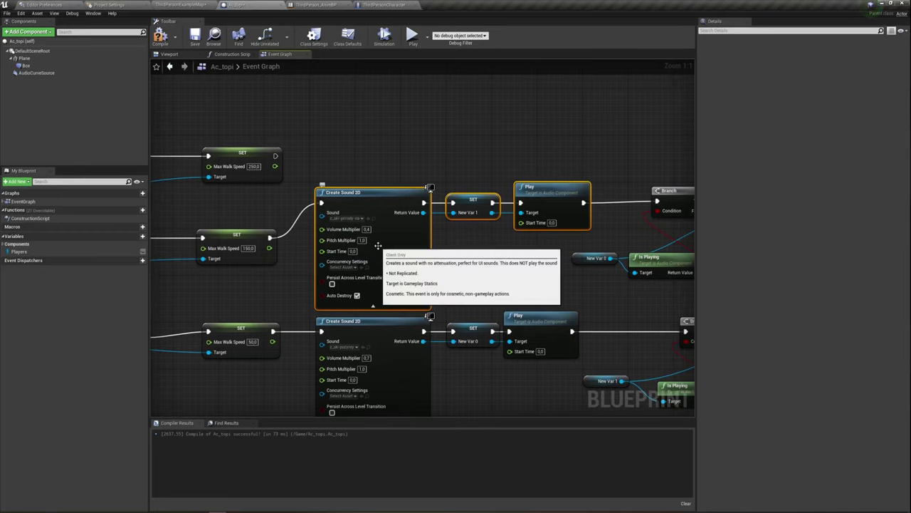
{"action": "right_click_drag", "start_coordinate": [378, 245], "coordinate": [318, 227]}
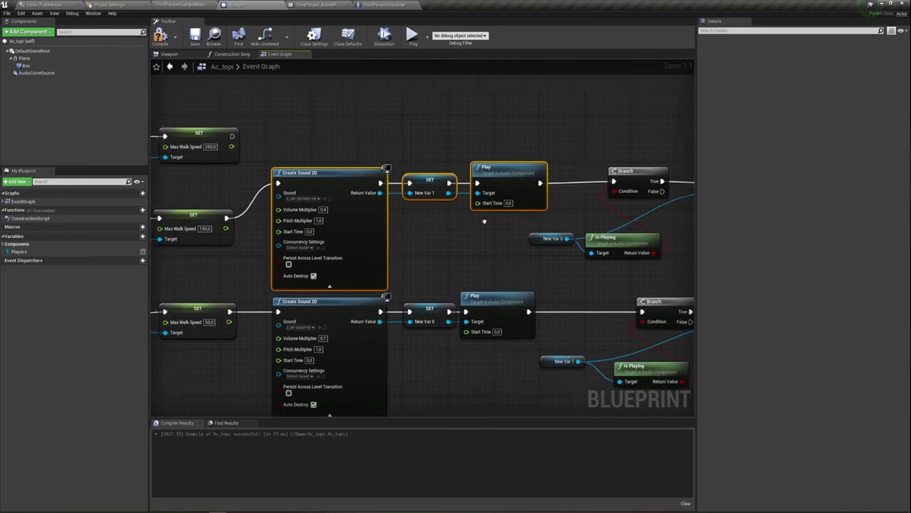
{"action": "right_click_drag", "start_coordinate": [404, 213], "coordinate": [453, 215]}
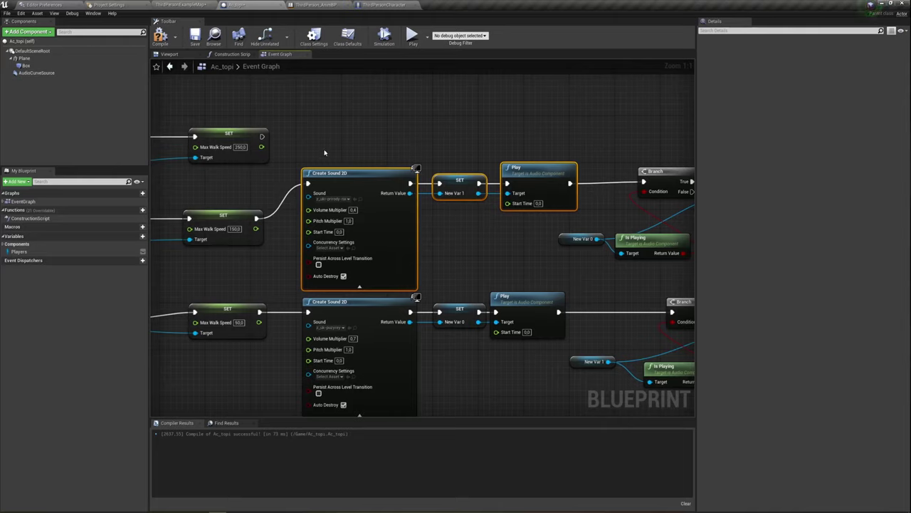
{"action": "left_click", "coordinate": [325, 173]}
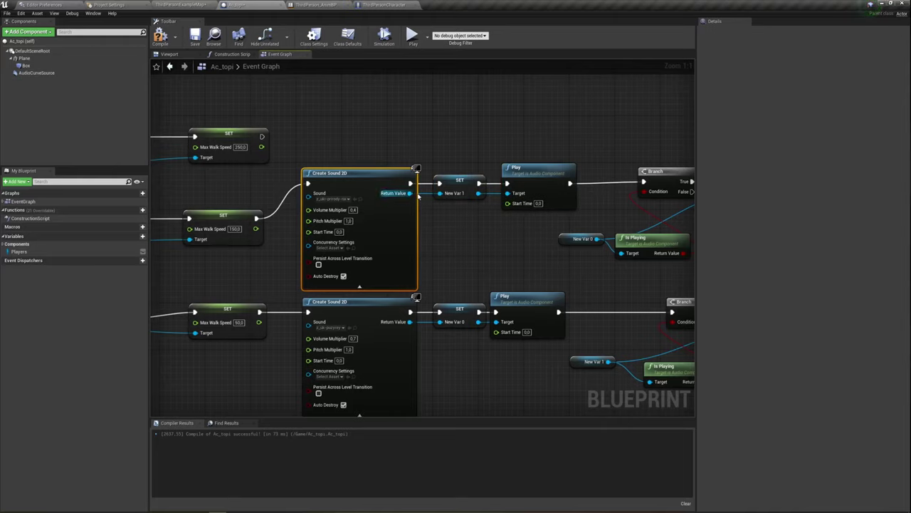
{"action": "mouse_move", "coordinate": [413, 197]}
{"action": "left_mouse_down"}
{"action": "mouse_move", "coordinate": [407, 191]}
{"action": "mouse_move", "coordinate": [462, 138]}
{"action": "mouse_move", "coordinate": [463, 237]}
{"action": "left_mouse_up"}
{"action": "left_click", "coordinate": [391, 108]}
{"action": "right_click_drag", "start_coordinate": [496, 228], "coordinate": [456, 233]}
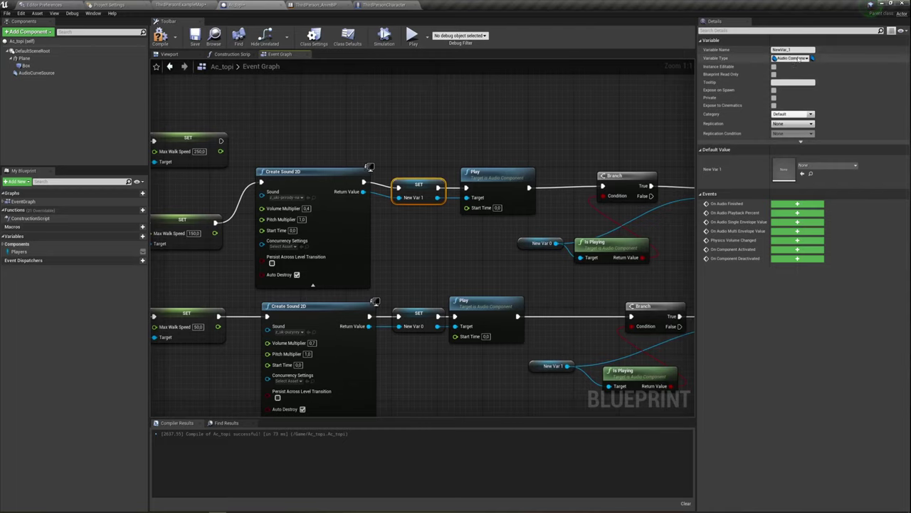
{"action": "left_click_drag", "start_coordinate": [280, 143], "coordinate": [339, 206]}
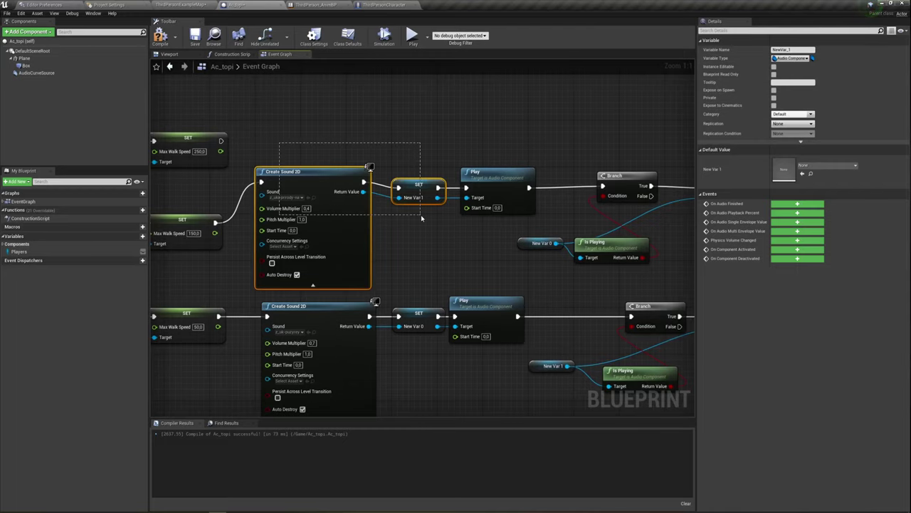
{"action": "left_click_drag", "start_coordinate": [420, 214], "coordinate": [421, 215]}
{"action": "right_click_drag", "start_coordinate": [438, 227], "coordinate": [401, 228]}
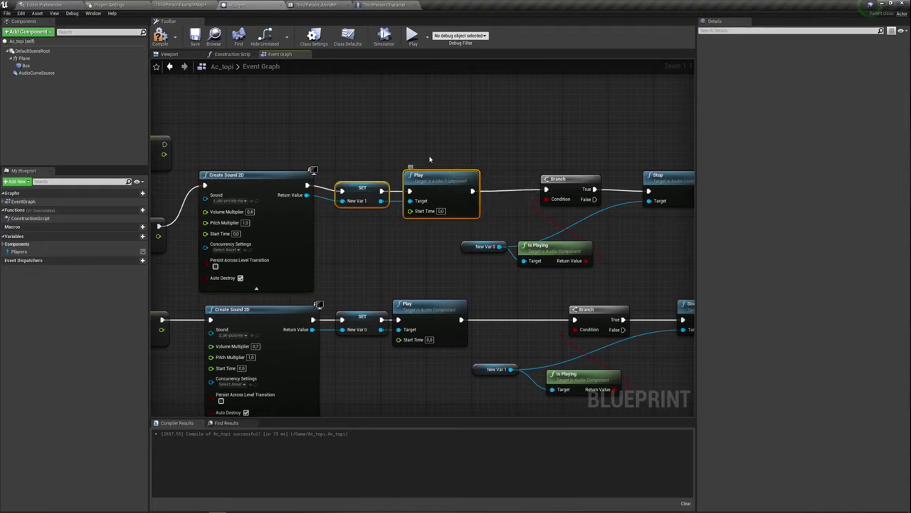
{"action": "left_click", "coordinate": [408, 169]}
{"action": "left_click_drag", "start_coordinate": [380, 202], "coordinate": [445, 132]}
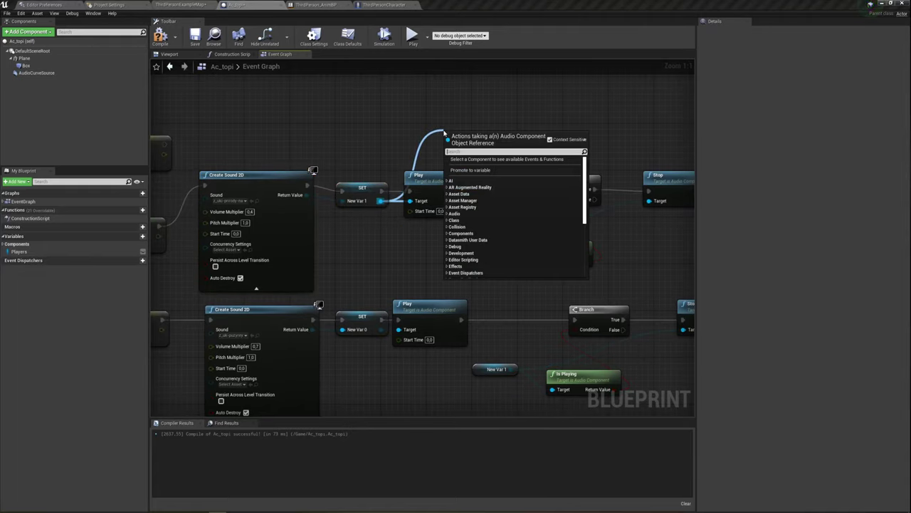
{"action": "type", "text": "play"}
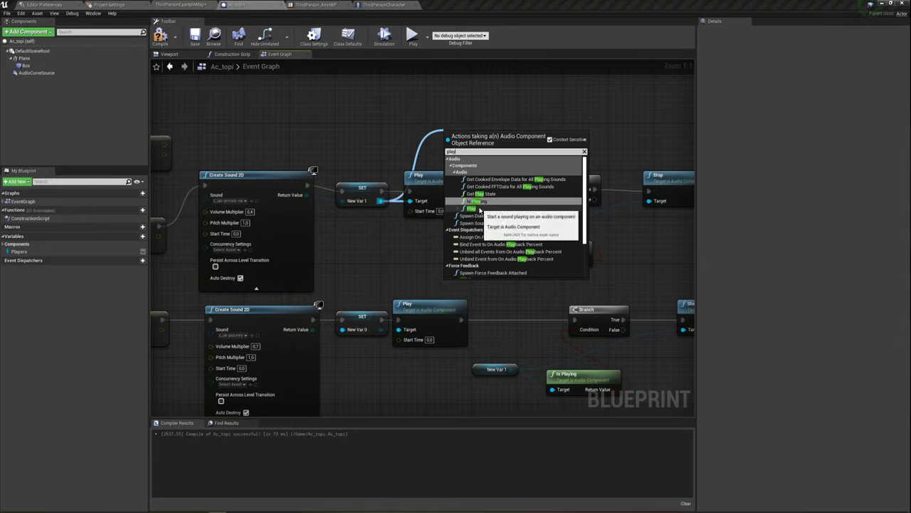
{"action": "left_click", "coordinate": [474, 208]}
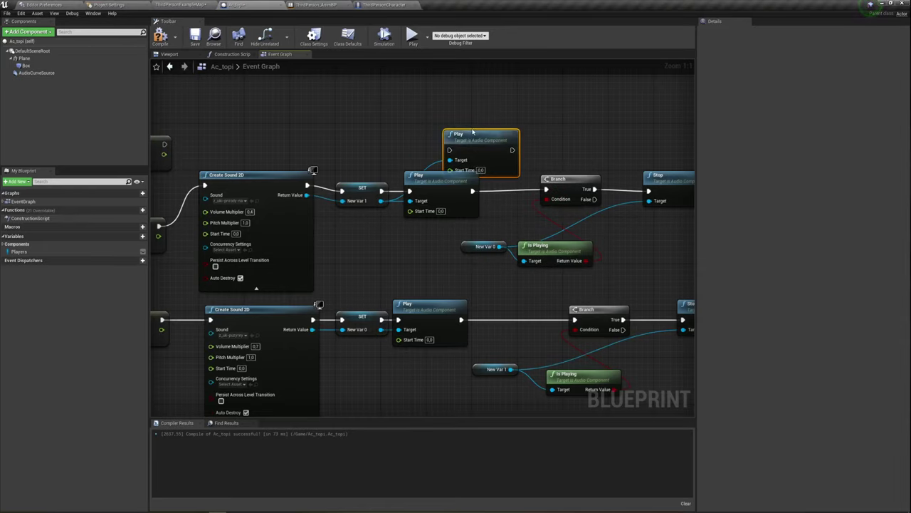
{"action": "left_click_drag", "start_coordinate": [472, 131], "coordinate": [455, 116]}
{"action": "key", "text": "Delete"}
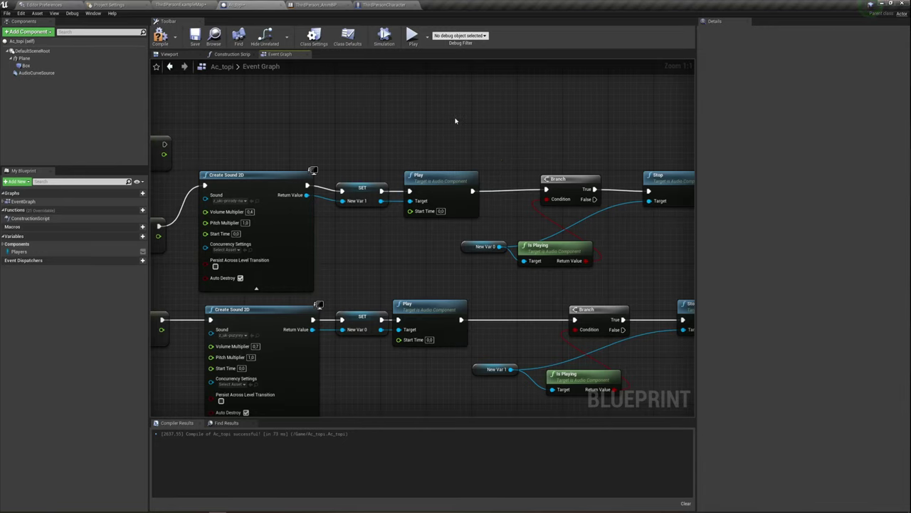
{"action": "mouse_move", "coordinate": [509, 186]}
{"action": "right_mouse_down"}
{"action": "mouse_move", "coordinate": [440, 184]}
{"action": "mouse_move", "coordinate": [397, 209]}
{"action": "right_mouse_up"}
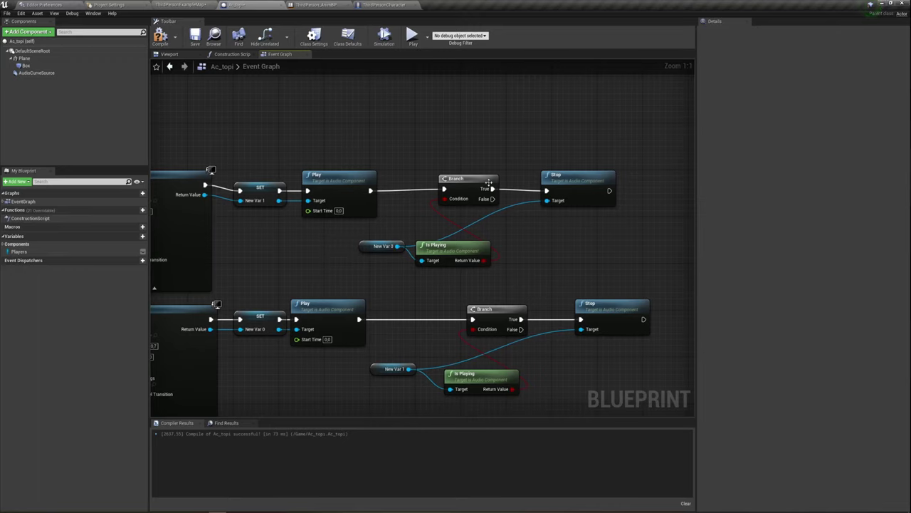
{"action": "left_click", "coordinate": [461, 181]}
{"action": "left_click", "coordinate": [549, 228]}
{"action": "mouse_move", "coordinate": [539, 237]}
{"action": "right_mouse_down"}
{"action": "mouse_move", "coordinate": [543, 226]}
{"action": "mouse_move", "coordinate": [507, 237]}
{"action": "right_mouse_up"}
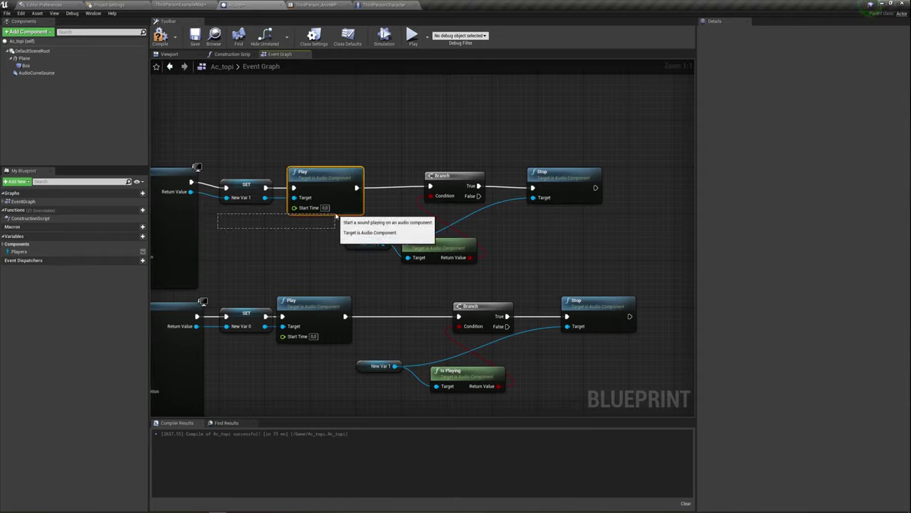
{"action": "left_click_drag", "start_coordinate": [283, 218], "coordinate": [302, 220]}
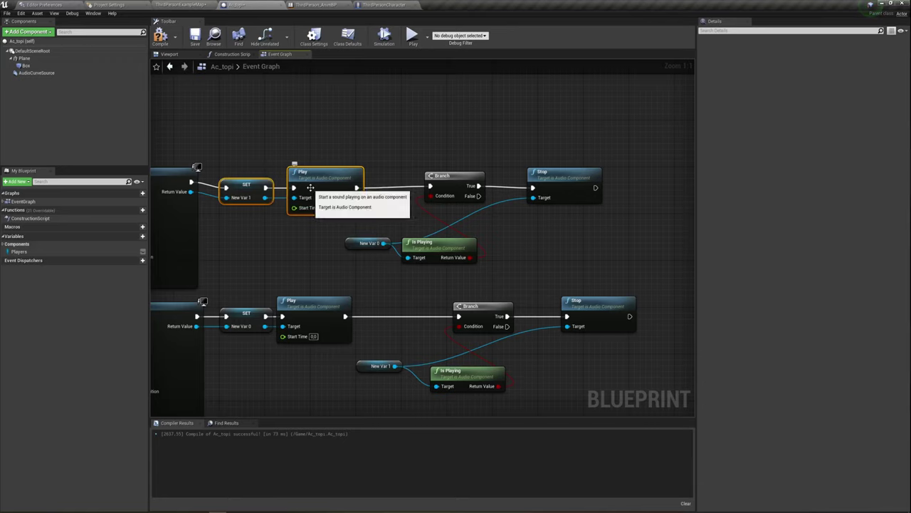
{"action": "left_click_drag", "start_coordinate": [364, 269], "coordinate": [571, 174]}
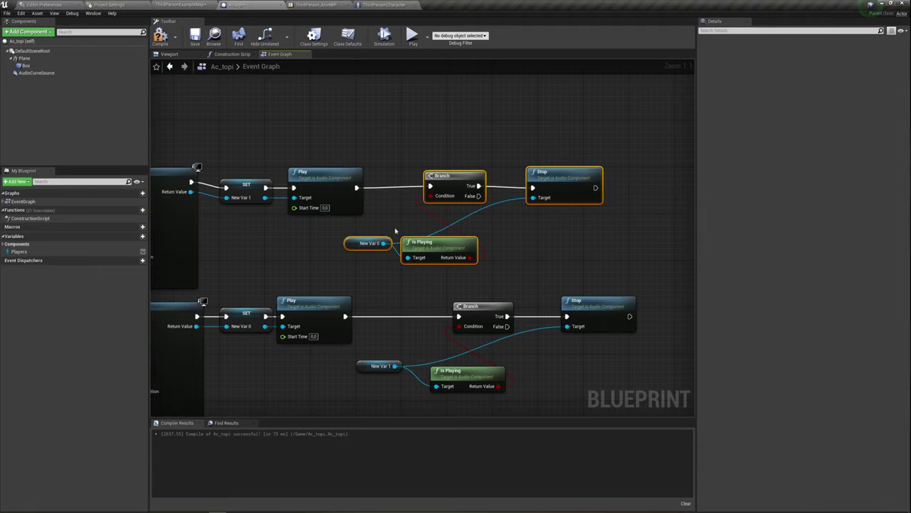
{"action": "left_click", "coordinate": [395, 231]}
{"action": "left_click_drag", "start_coordinate": [384, 231], "coordinate": [420, 251]}
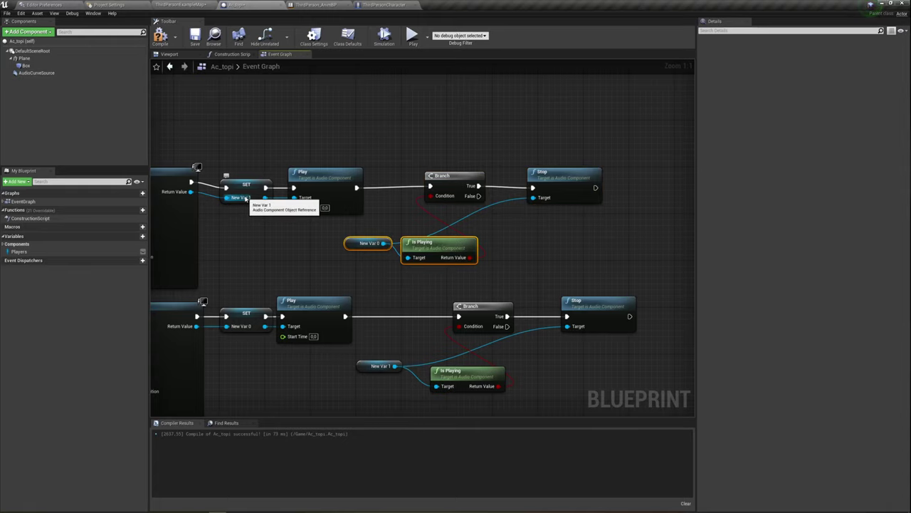
{"action": "left_click", "coordinate": [374, 244]}
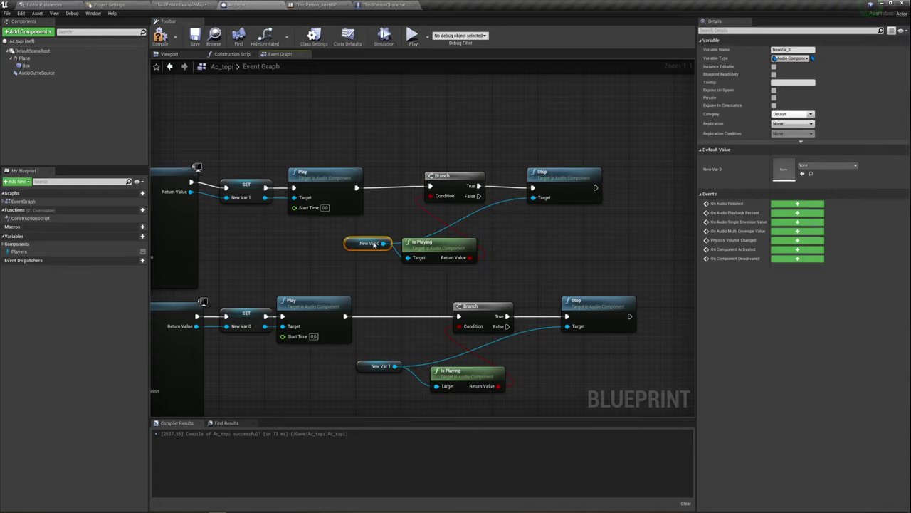
{"action": "right_click_drag", "start_coordinate": [370, 259], "coordinate": [359, 252]}
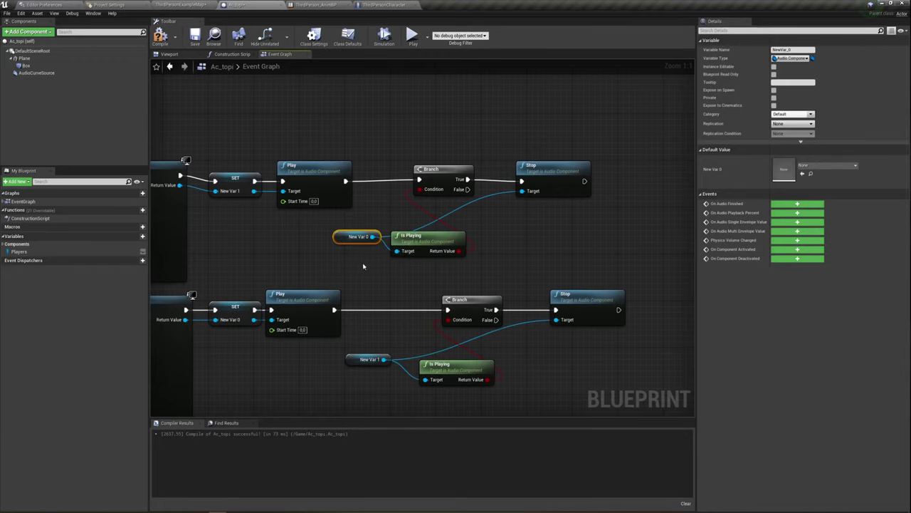
{"action": "right_click_drag", "start_coordinate": [354, 254], "coordinate": [433, 234]}
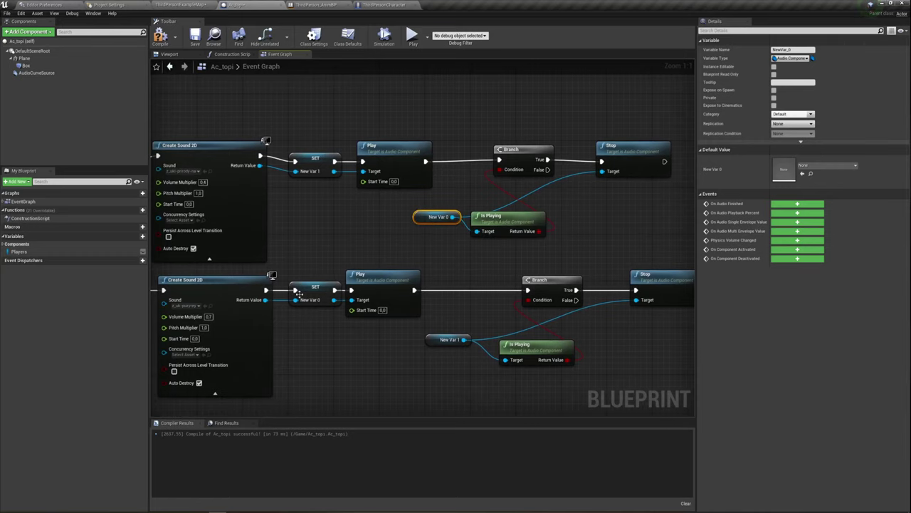
{"action": "right_click_drag", "start_coordinate": [299, 294], "coordinate": [336, 272]}
{"action": "left_click_drag", "start_coordinate": [270, 376], "coordinate": [417, 253]}
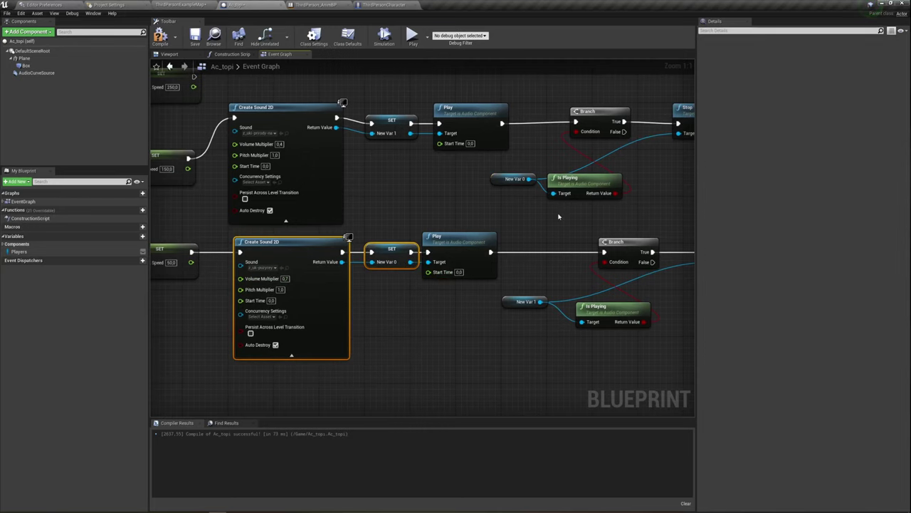
{"action": "right_click_drag", "start_coordinate": [459, 248], "coordinate": [362, 279]}
{"action": "mouse_move", "coordinate": [418, 235]}
{"action": "left_mouse_down"}
{"action": "mouse_move", "coordinate": [560, 200]}
{"action": "mouse_move", "coordinate": [624, 166]}
{"action": "left_mouse_up"}
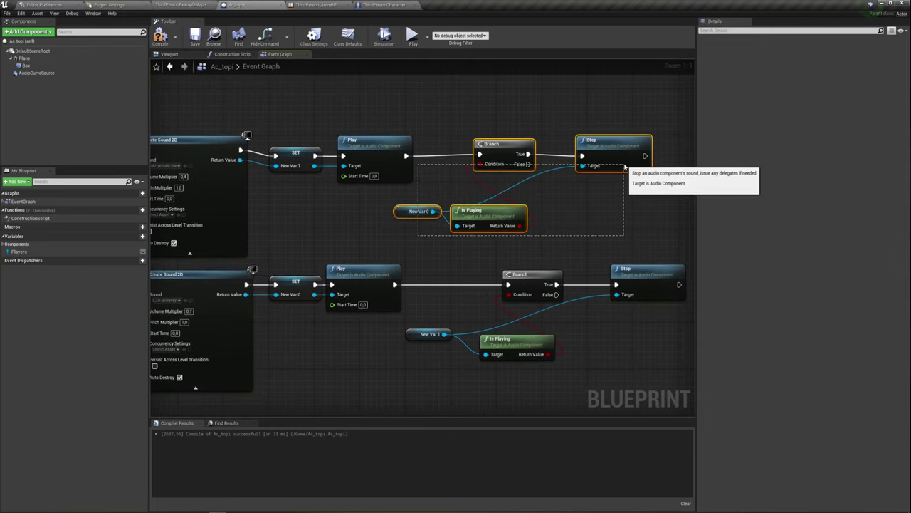
{"action": "mouse_move", "coordinate": [600, 189]}
{"action": "right_mouse_down"}
{"action": "mouse_move", "coordinate": [584, 176]}
{"action": "mouse_move", "coordinate": [539, 184]}
{"action": "right_mouse_up"}
{"action": "scroll", "coordinate": [556, 197], "scroll_direction": "down", "scroll_amount": 1}
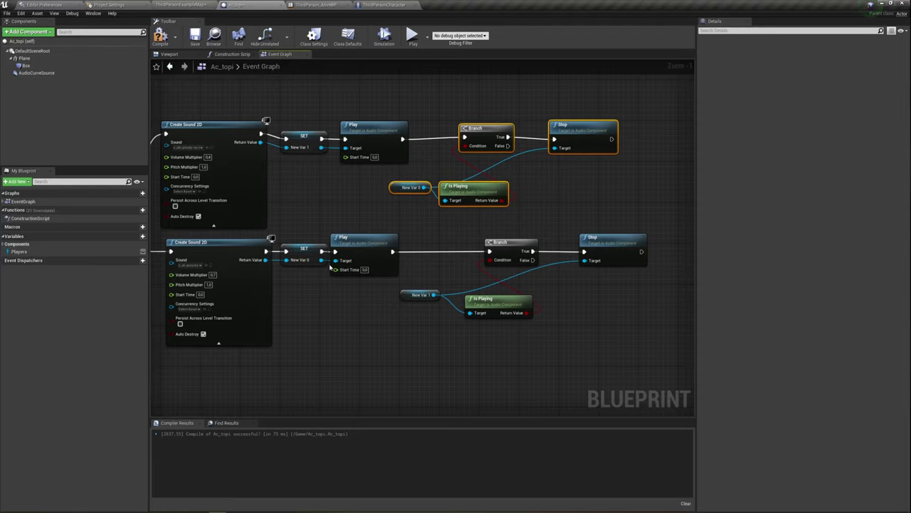
{"action": "right_click_drag", "start_coordinate": [330, 267], "coordinate": [382, 262]}
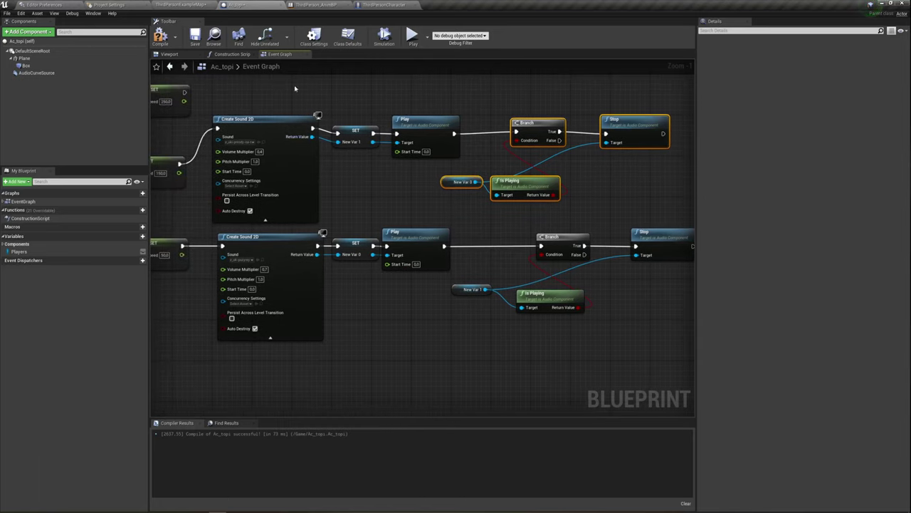
{"action": "mouse_move", "coordinate": [257, 91]}
{"action": "left_mouse_down"}
{"action": "mouse_move", "coordinate": [644, 193]}
{"action": "mouse_move", "coordinate": [407, 196]}
{"action": "left_mouse_up"}
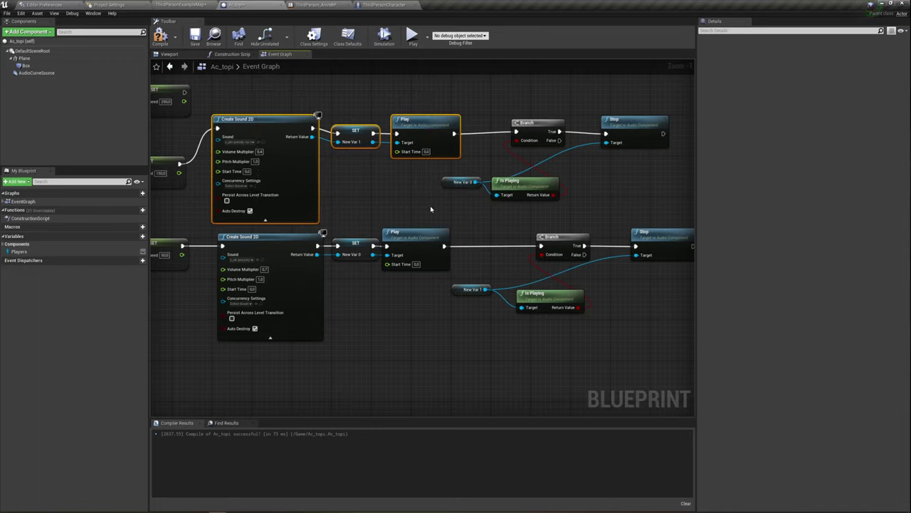
{"action": "left_click_drag", "start_coordinate": [251, 363], "coordinate": [434, 237]}
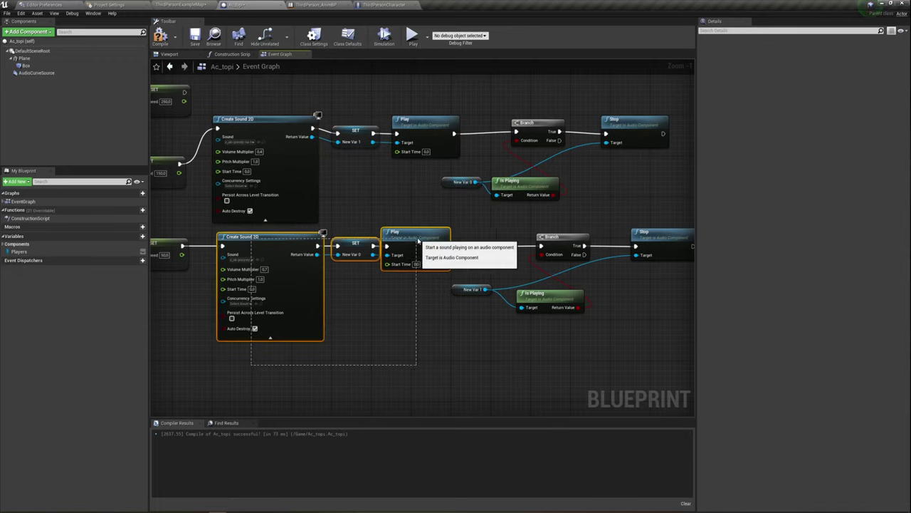
{"action": "left_click_drag", "start_coordinate": [434, 238], "coordinate": [433, 238]}
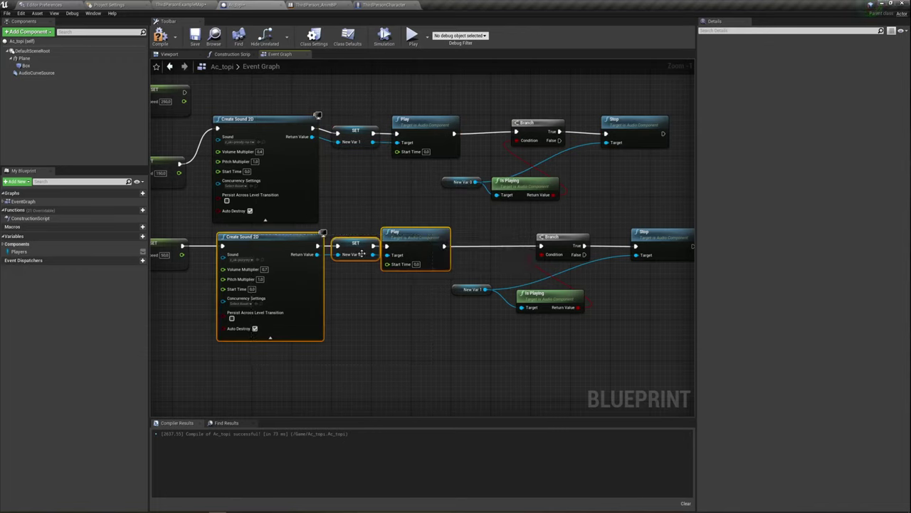
{"action": "left_click", "coordinate": [353, 249]}
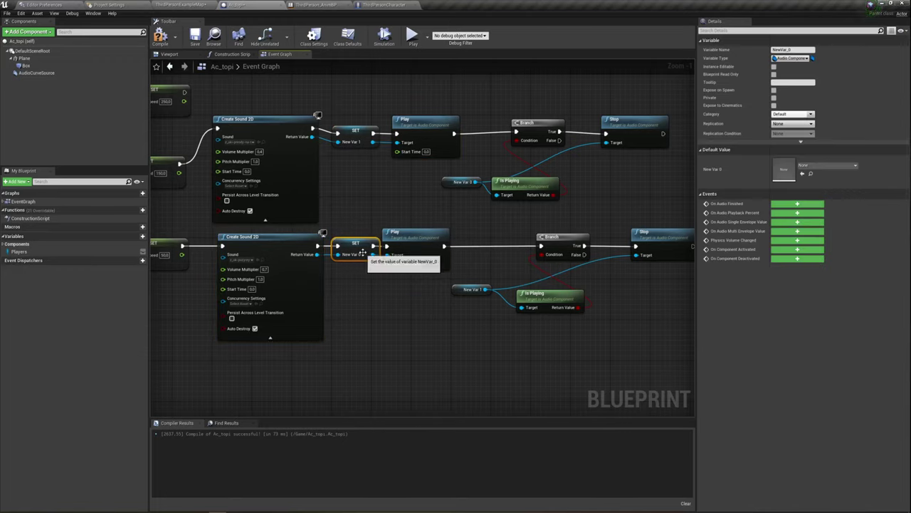
{"action": "left_click_drag", "start_coordinate": [364, 251], "coordinate": [349, 258]}
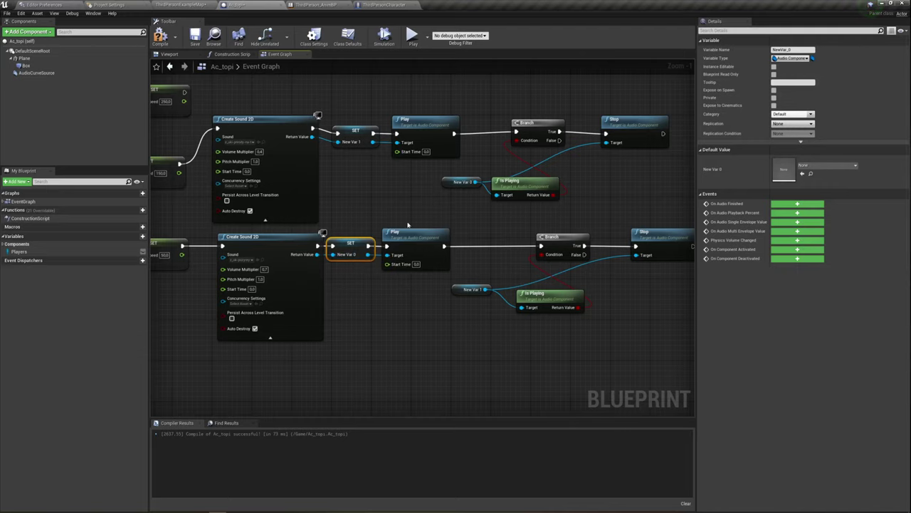
{"action": "left_click", "coordinate": [466, 181]}
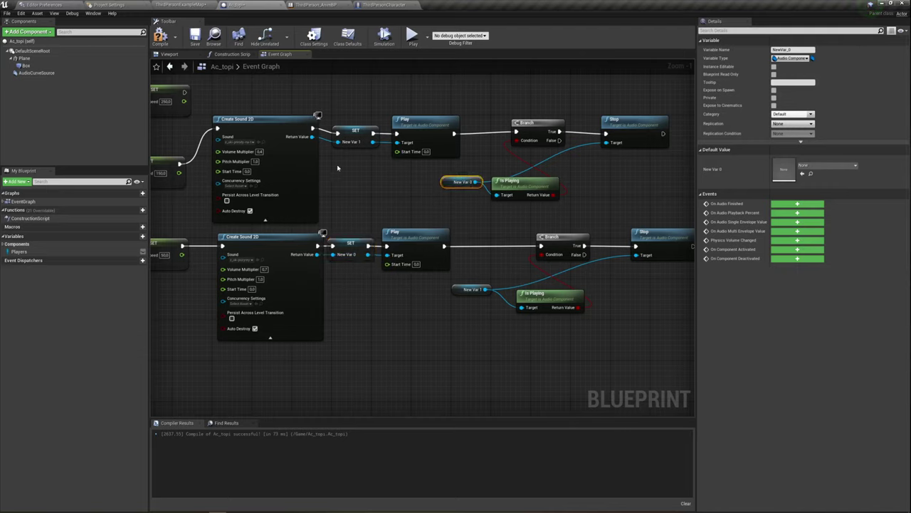
{"action": "left_click_drag", "start_coordinate": [336, 166], "coordinate": [363, 113]}
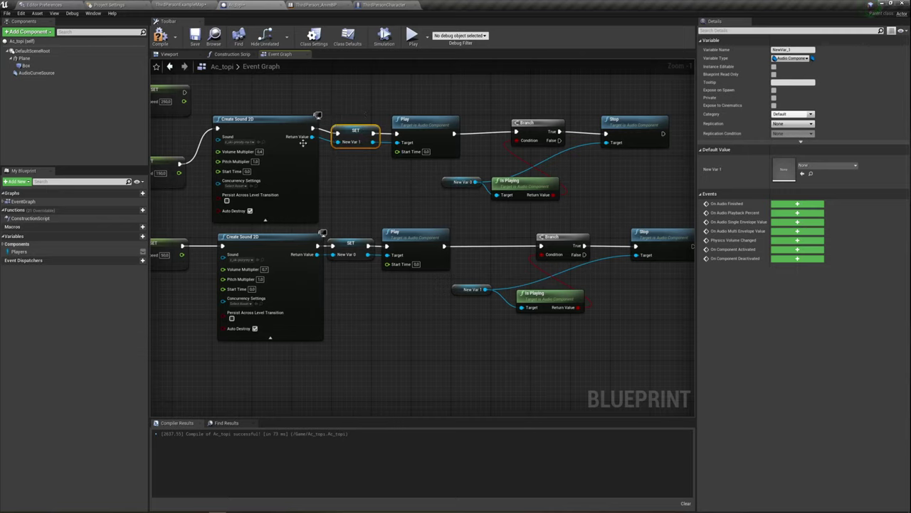
{"action": "left_click_drag", "start_coordinate": [286, 101], "coordinate": [366, 153]}
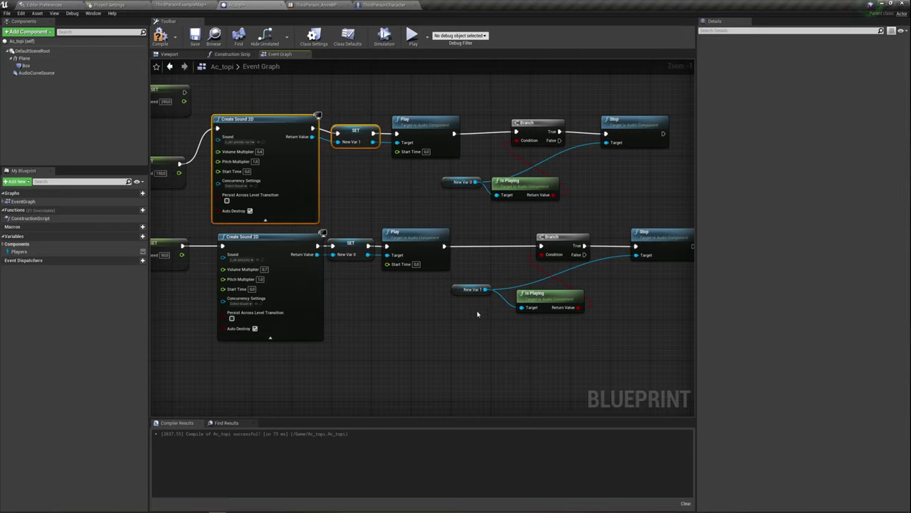
{"action": "left_click_drag", "start_coordinate": [477, 313], "coordinate": [648, 246]}
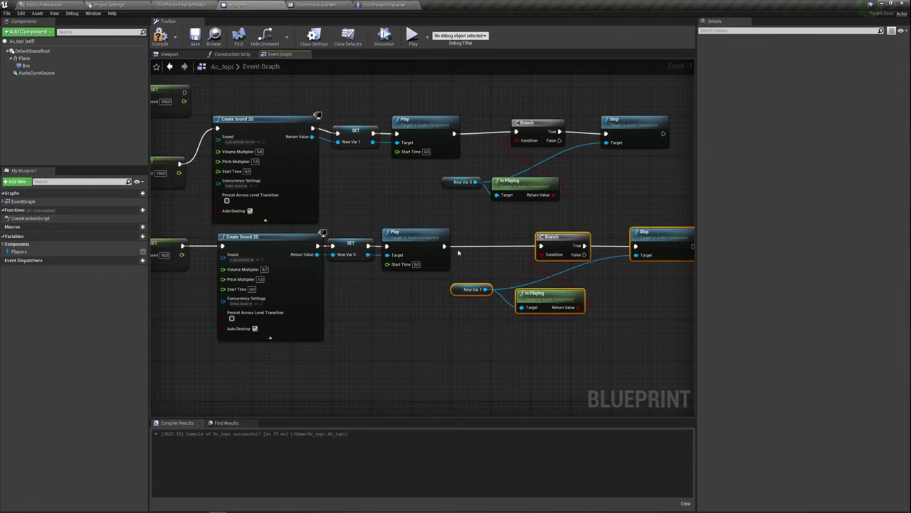
{"action": "scroll", "coordinate": [393, 285], "scroll_direction": "down", "scroll_amount": 1}
{"action": "scroll", "coordinate": [401, 281], "scroll_direction": "down", "scroll_amount": 1}
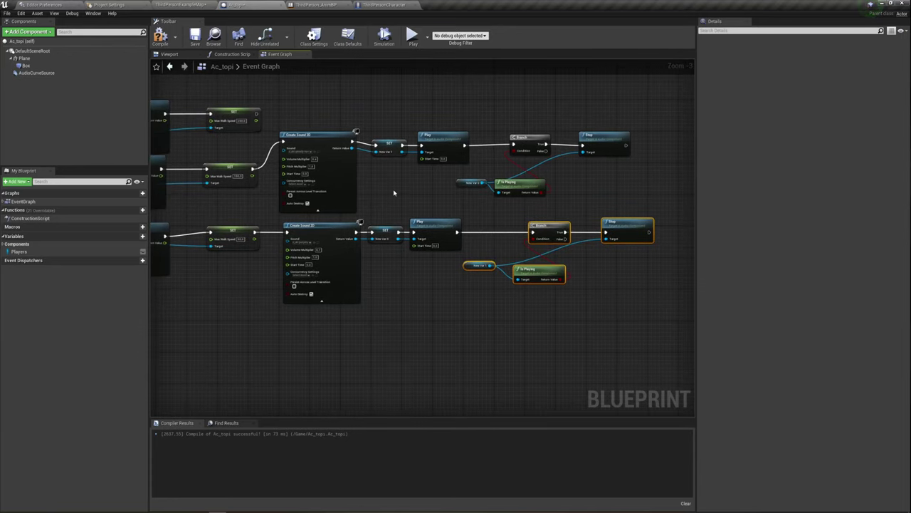
{"action": "scroll", "coordinate": [349, 128], "scroll_direction": "up", "scroll_amount": 1}
{"action": "scroll", "coordinate": [349, 128], "scroll_direction": "up", "scroll_amount": 1}
{"action": "left_click_drag", "start_coordinate": [490, 215], "coordinate": [549, 180]}
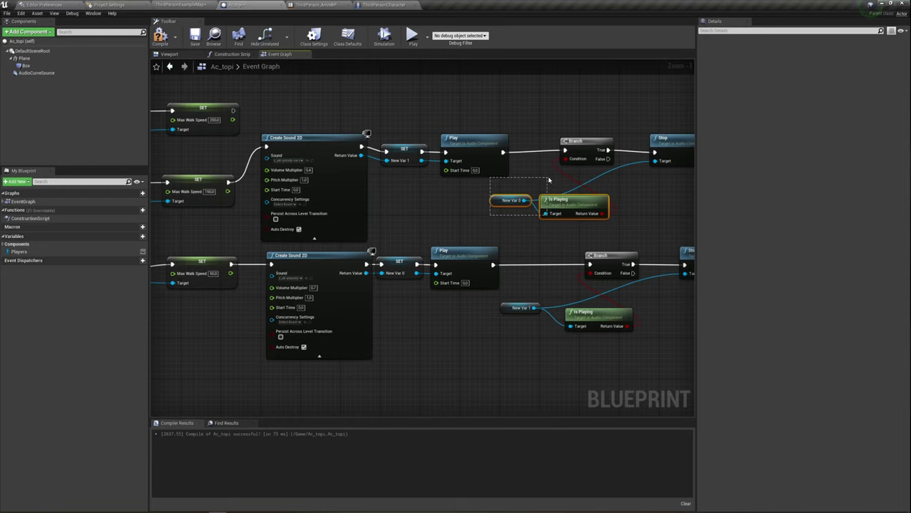
{"action": "left_click_drag", "start_coordinate": [390, 188], "coordinate": [426, 102]}
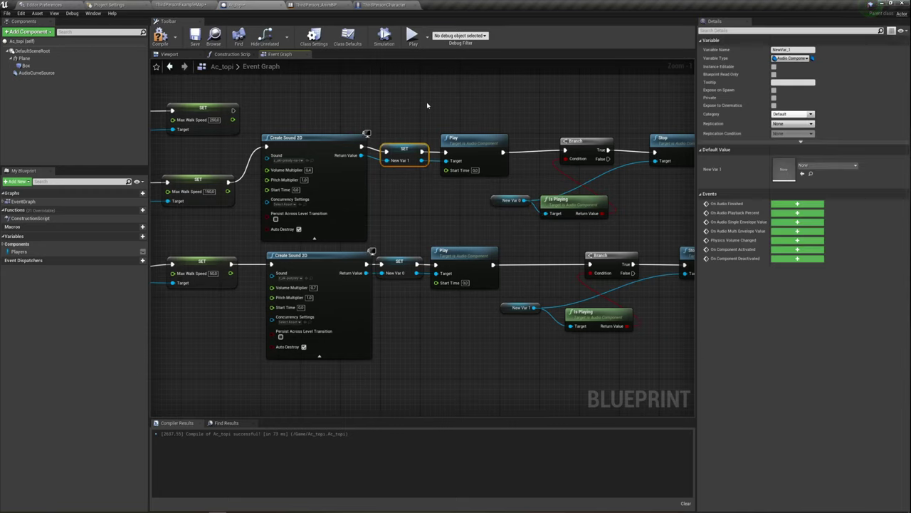
{"action": "scroll", "coordinate": [394, 201], "scroll_direction": "up", "scroll_amount": 1}
{"action": "scroll", "coordinate": [394, 202], "scroll_direction": "down", "scroll_amount": 1}
{"action": "right_click_drag", "start_coordinate": [394, 202], "coordinate": [464, 240]}
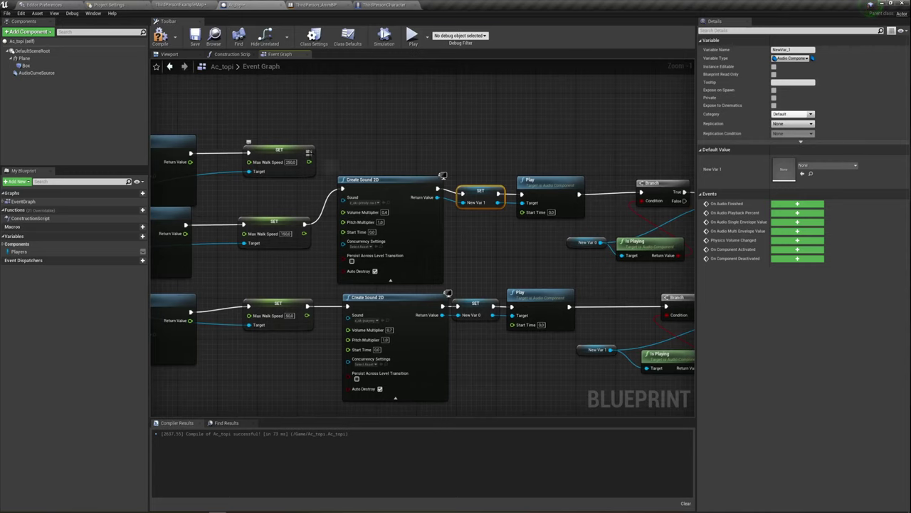
{"action": "right_click_drag", "start_coordinate": [309, 153], "coordinate": [321, 193]}
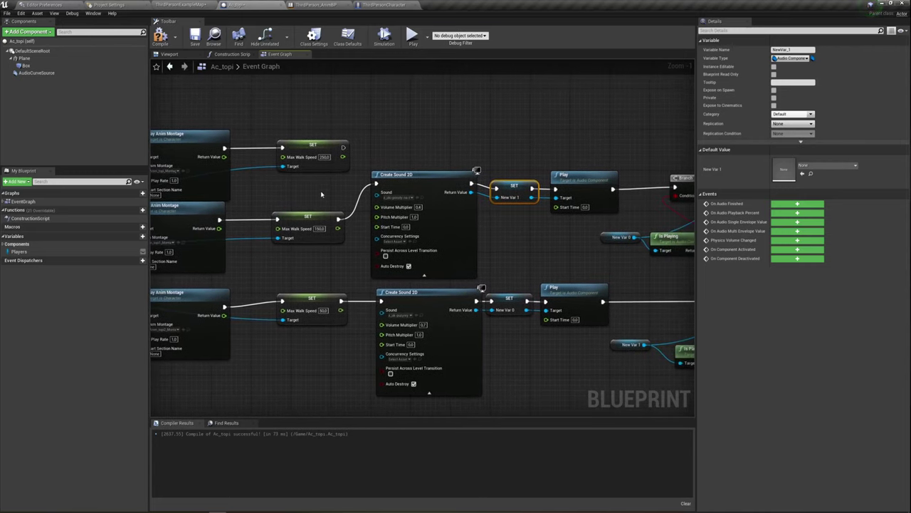
{"action": "mouse_move", "coordinate": [344, 150]}
{"action": "left_mouse_down"}
{"action": "mouse_move", "coordinate": [339, 123]}
{"action": "mouse_move", "coordinate": [446, 103]}
{"action": "left_mouse_up"}
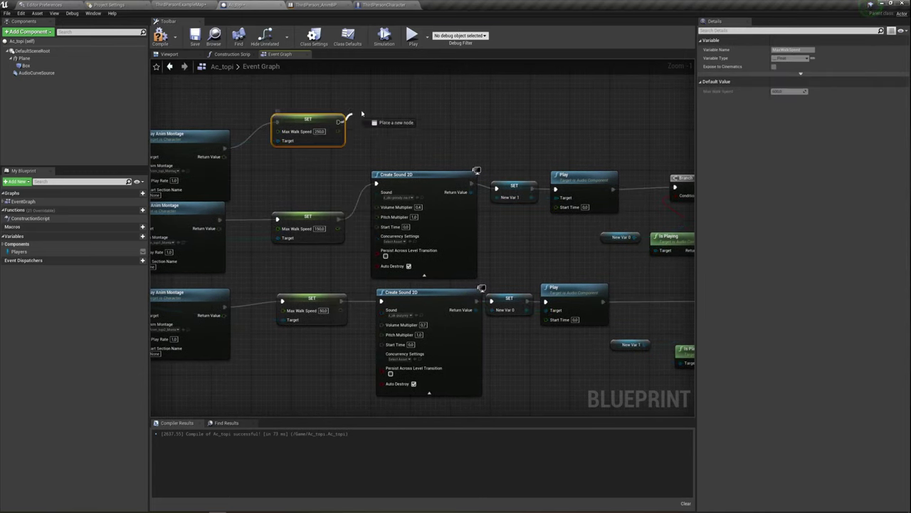
{"action": "left_click", "coordinate": [389, 133]}
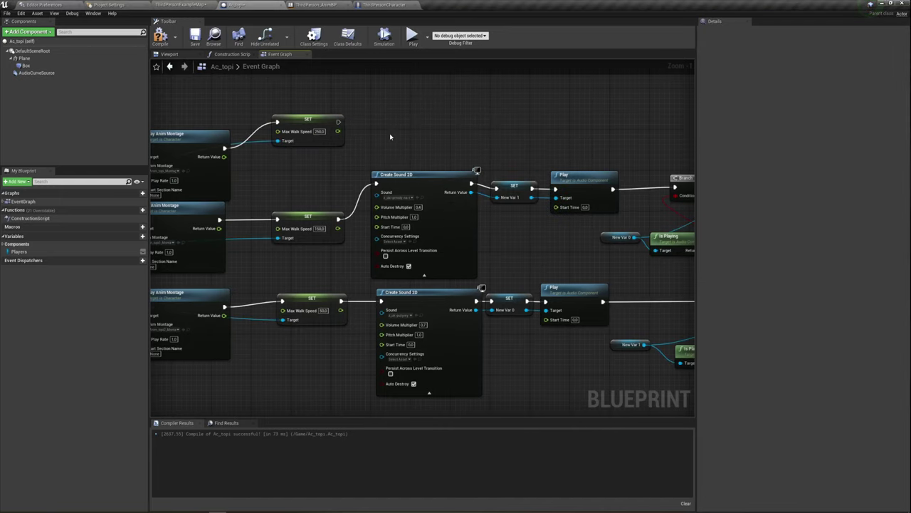
{"action": "right_click_drag", "start_coordinate": [389, 133], "coordinate": [320, 138]}
{"action": "right_click_drag", "start_coordinate": [408, 145], "coordinate": [358, 118]}
{"action": "mouse_move", "coordinate": [516, 368]}
{"action": "left_mouse_down"}
{"action": "mouse_move", "coordinate": [645, 144]}
{"action": "mouse_move", "coordinate": [673, 146]}
{"action": "left_mouse_up"}
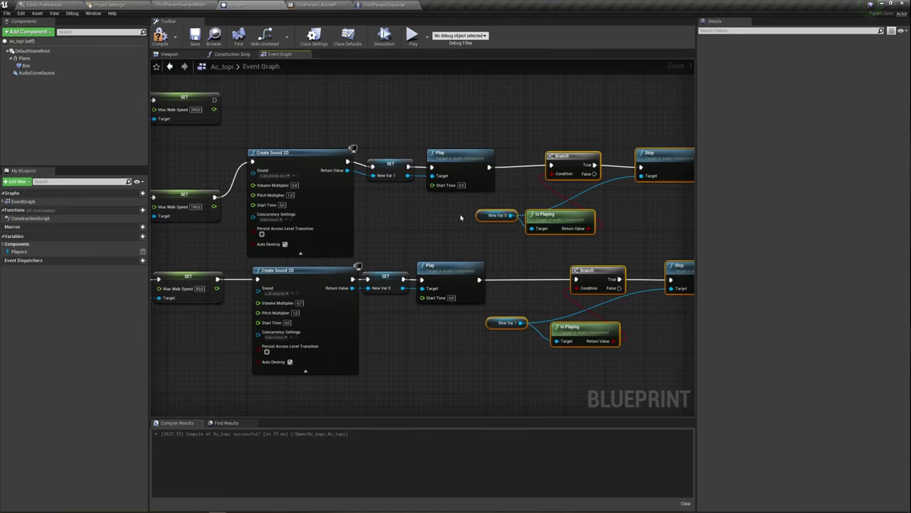
{"action": "right_click_drag", "start_coordinate": [534, 214], "coordinate": [480, 234]}
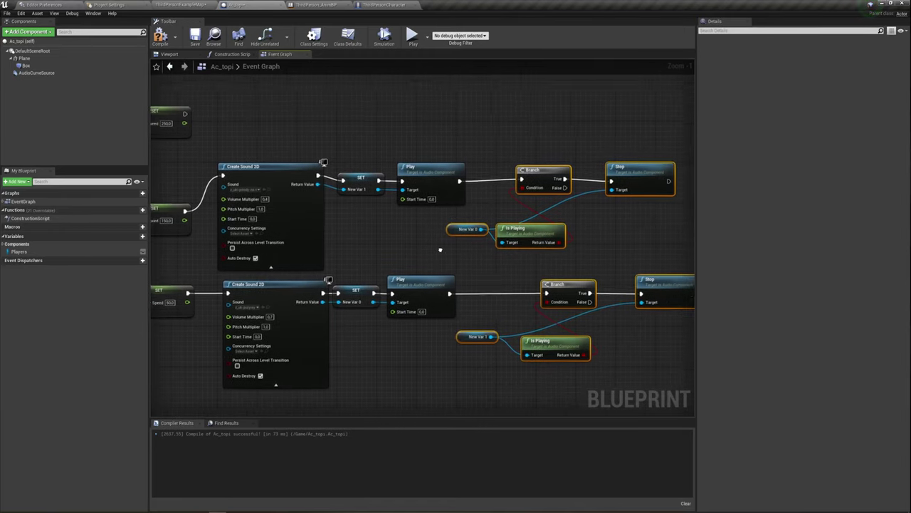
{"action": "left_click_drag", "start_coordinate": [448, 249], "coordinate": [619, 162]}
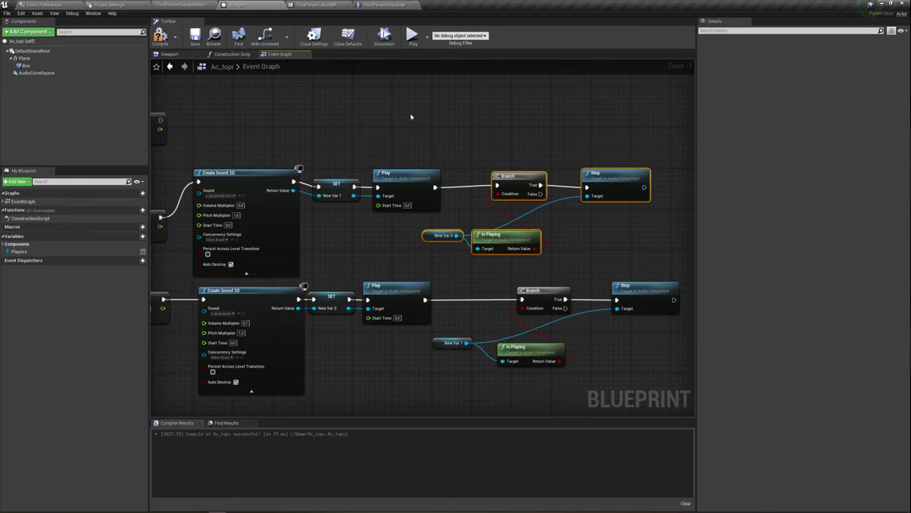
Paste the stop-sound Branch group above the top row and wire the 250 walk-speed SET into it
{"action": "right_click_drag", "start_coordinate": [411, 117], "coordinate": [467, 147]}
{"action": "key", "text": "ctrl+v"}
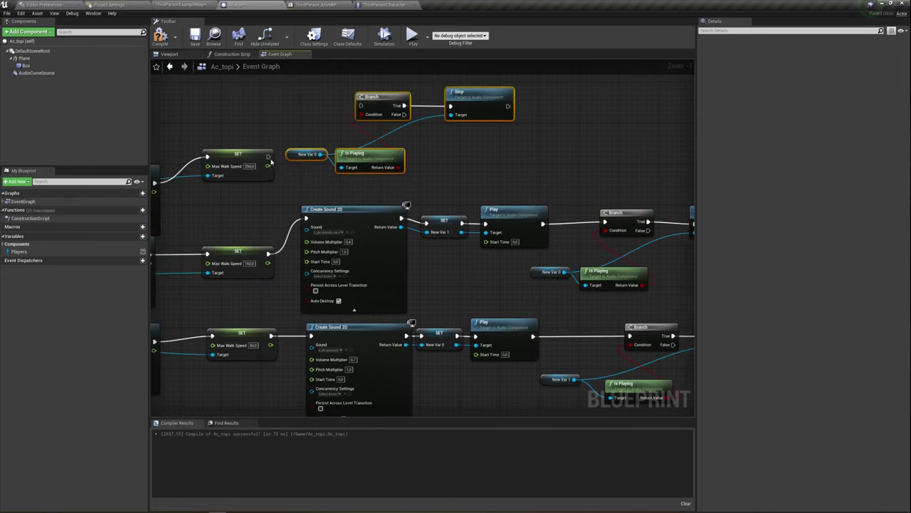
{"action": "left_click_drag", "start_coordinate": [269, 156], "coordinate": [360, 105]}
{"action": "right_click_drag", "start_coordinate": [478, 147], "coordinate": [410, 155]}
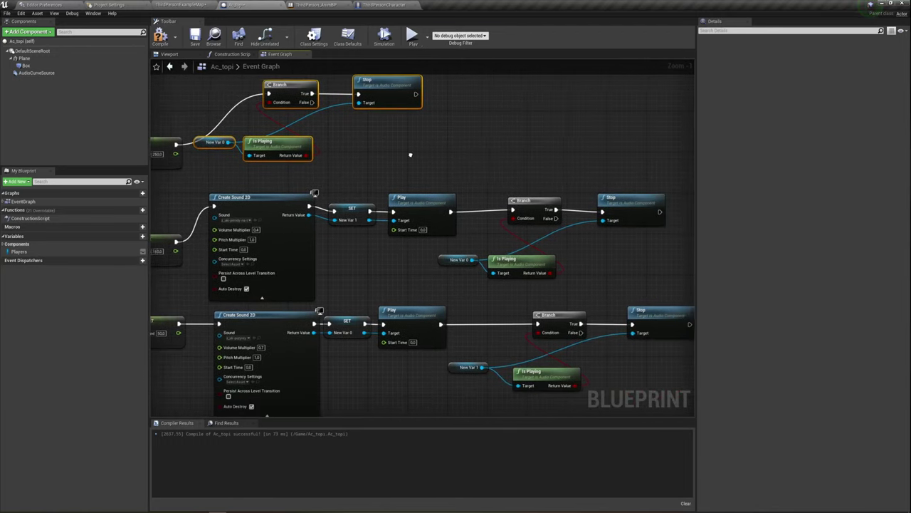
{"action": "scroll", "coordinate": [411, 158], "scroll_direction": "down", "scroll_amount": 1}
Copy the New Var 1, Is Playing and Stop nodes and chain the pasted Stop after the first Stop
{"action": "left_click_drag", "start_coordinate": [448, 375], "coordinate": [523, 334]}
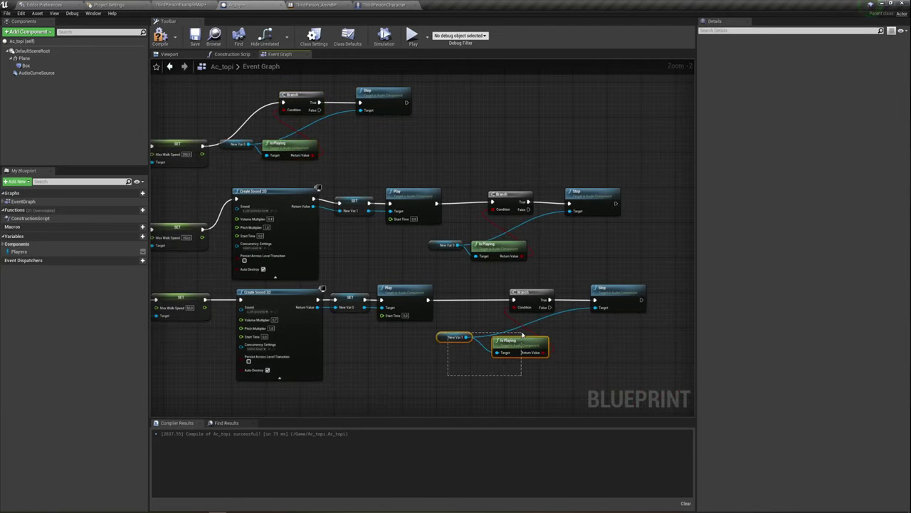
{"action": "left_click", "coordinate": [617, 299], "text": "shift"}
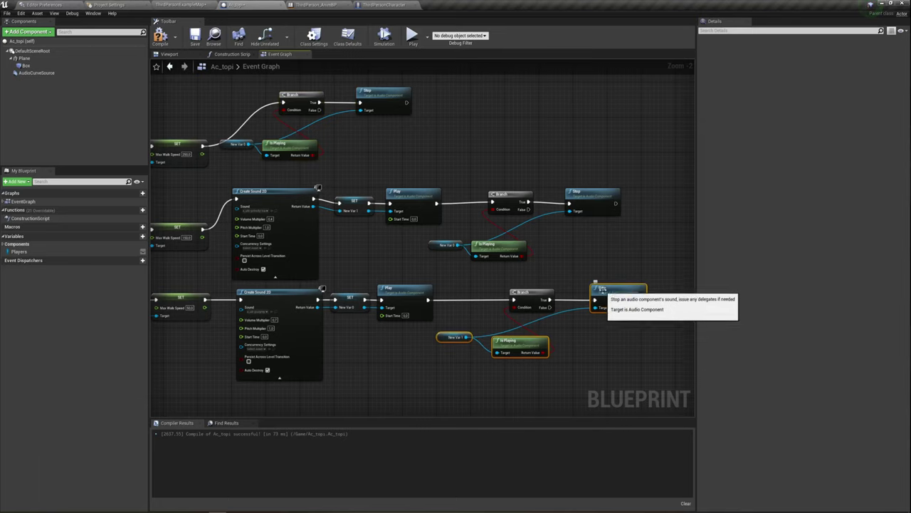
{"action": "key", "text": "ctrl+c"}
{"action": "key", "text": "ctrl+v"}
{"action": "left_click_drag", "start_coordinate": [562, 80], "coordinate": [524, 98]}
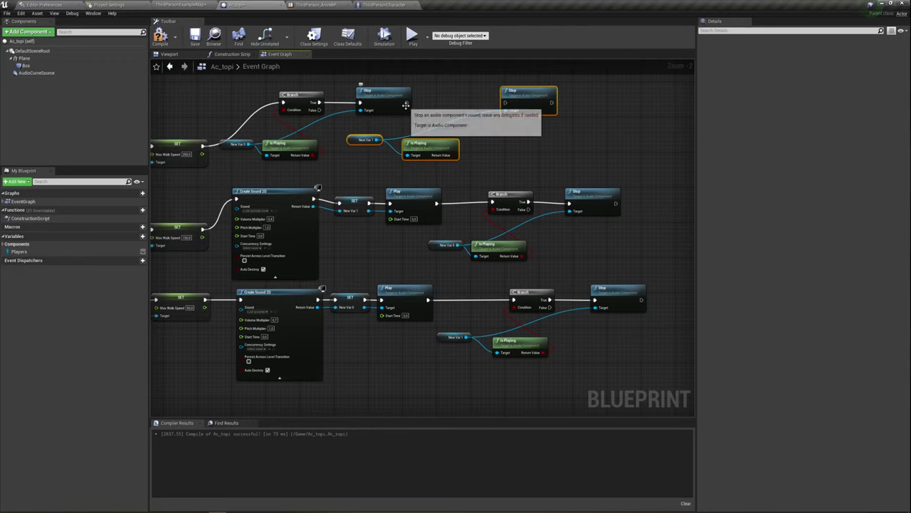
{"action": "mouse_move", "coordinate": [390, 104]}
{"action": "left_mouse_down"}
{"action": "mouse_move", "coordinate": [534, 115]}
{"action": "mouse_move", "coordinate": [505, 103]}
{"action": "left_mouse_up"}
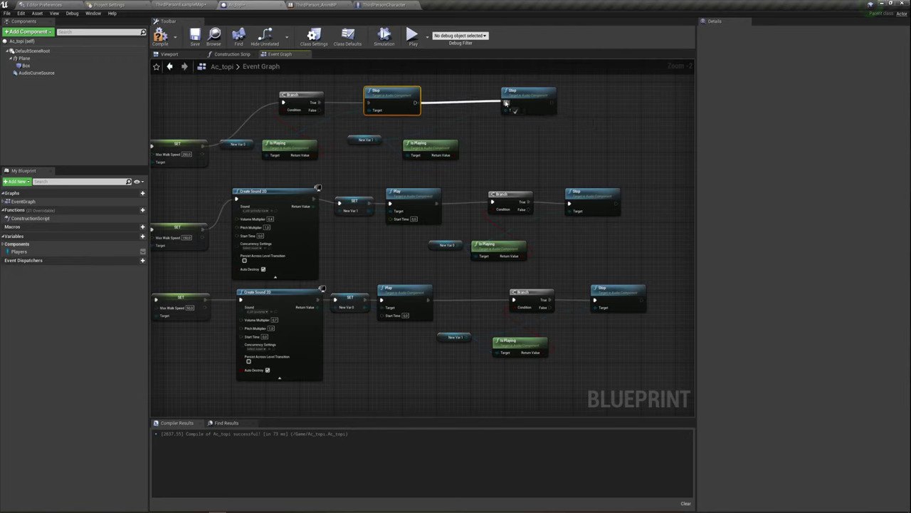
{"action": "right_click_drag", "start_coordinate": [398, 161], "coordinate": [603, 168]}
Select the new Branch-Stop chain and montage SET nodes, then switch to ThirdPersonCharacter
{"action": "scroll", "coordinate": [602, 168], "scroll_direction": "down", "scroll_amount": 3}
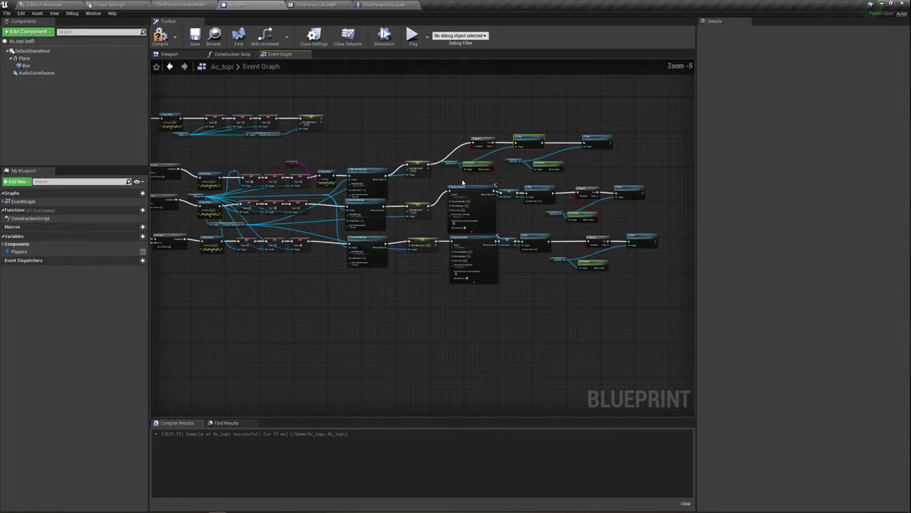
{"action": "left_click_drag", "start_coordinate": [398, 135], "coordinate": [580, 178]}
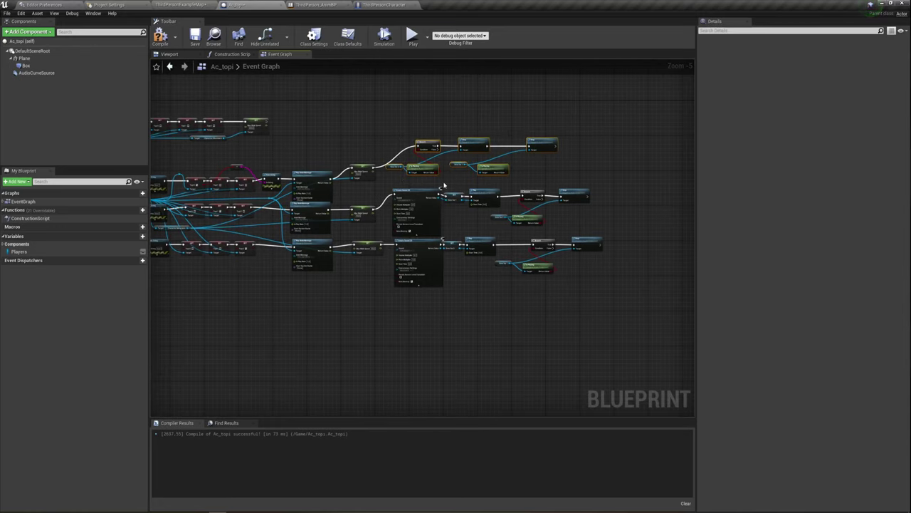
{"action": "scroll", "coordinate": [378, 208], "scroll_direction": "up", "scroll_amount": 2}
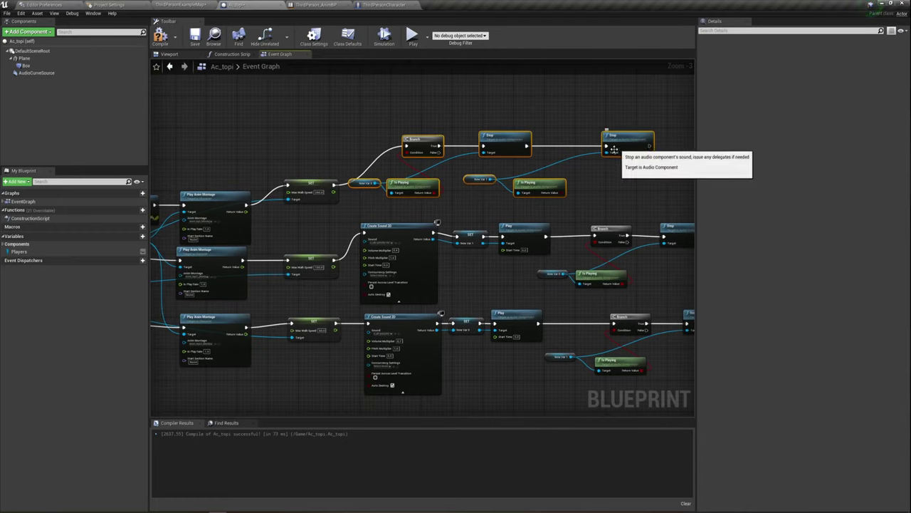
{"action": "mouse_move", "coordinate": [362, 218]}
{"action": "right_mouse_down"}
{"action": "mouse_move", "coordinate": [371, 216]}
{"action": "mouse_move", "coordinate": [324, 214]}
{"action": "right_mouse_up"}
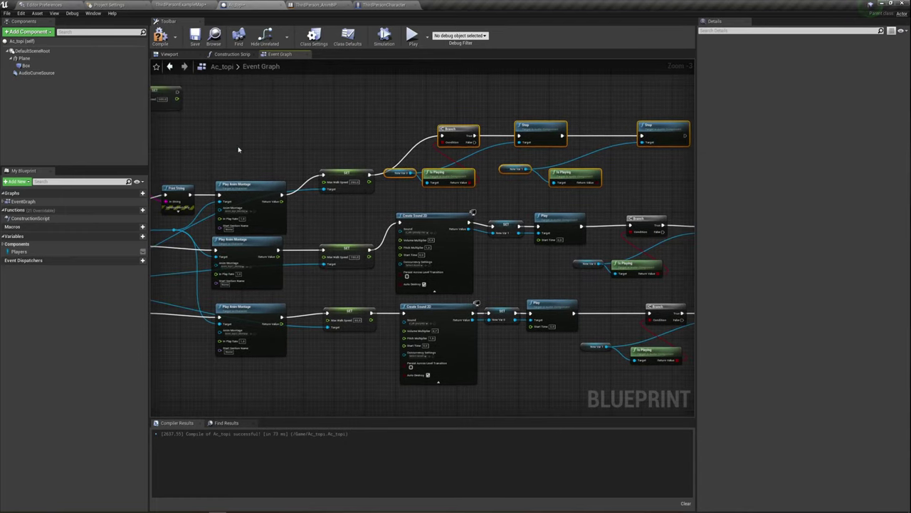
{"action": "left_click_drag", "start_coordinate": [237, 144], "coordinate": [347, 200]}
{"action": "left_click", "coordinate": [384, 5]}
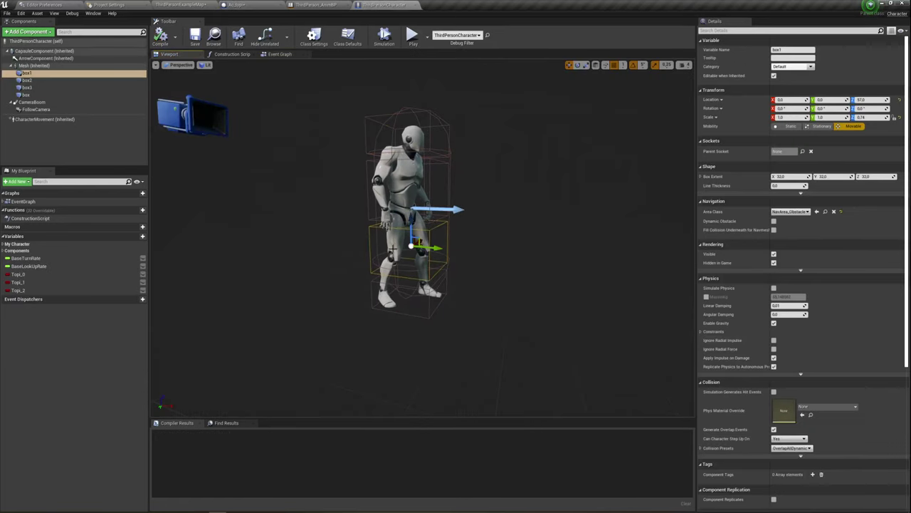
Return to the Ac_topi Event Graph, compile it and start a Play test
{"action": "left_click", "coordinate": [255, 5]}
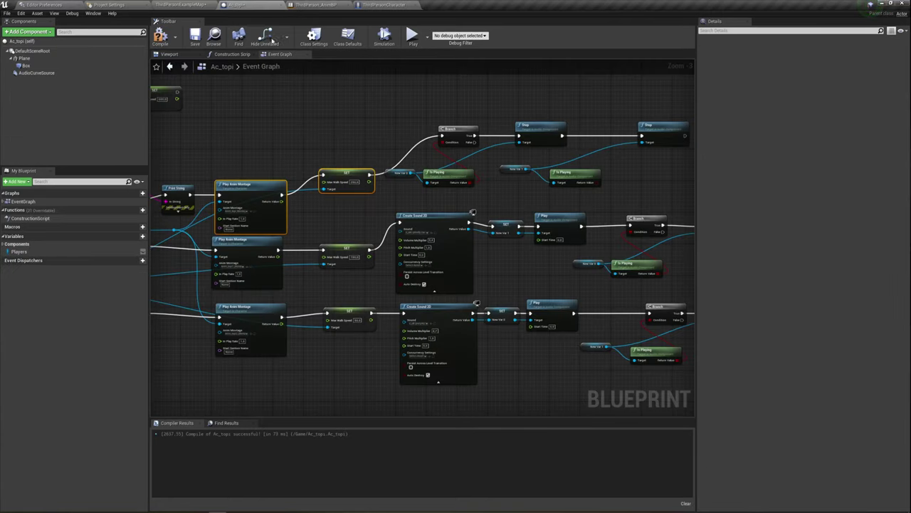
{"action": "left_click", "coordinate": [160, 36]}
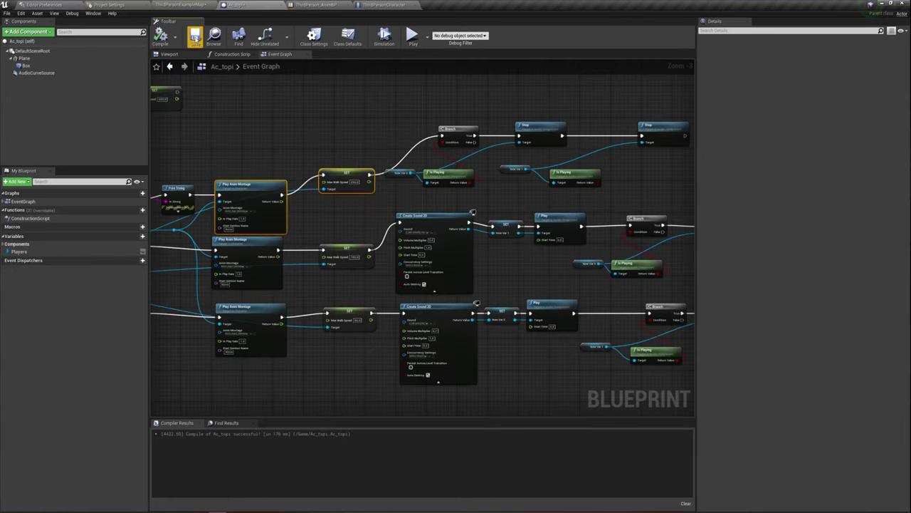
{"action": "left_click", "coordinate": [413, 34]}
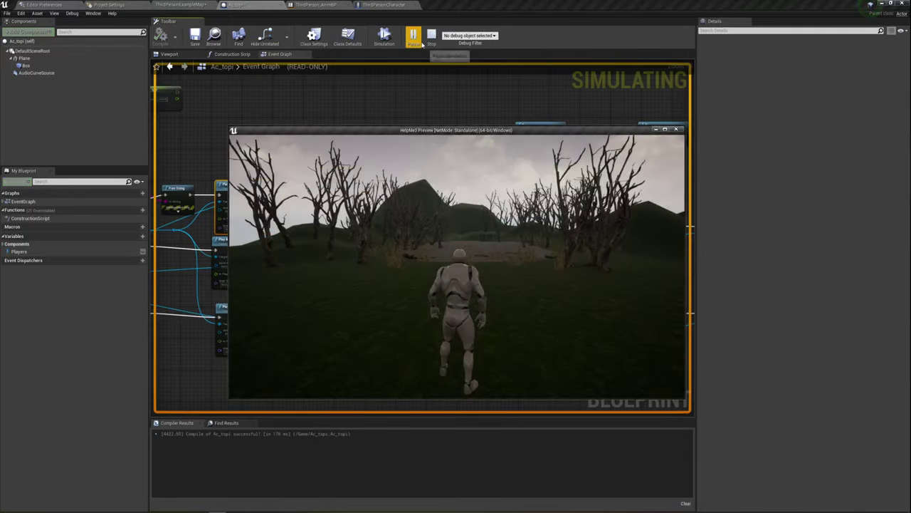
Run the character forward into the water and back out with W and S, then stop the preview
{"action": "key", "text": "w"}
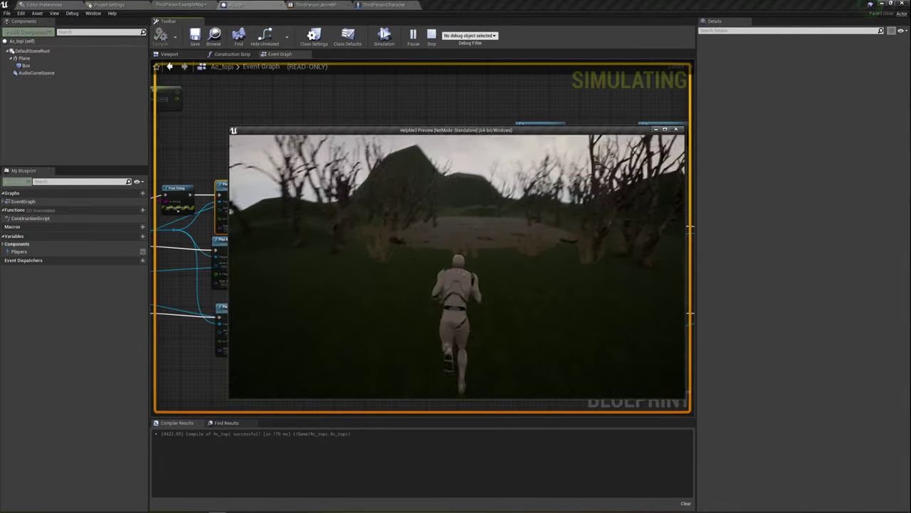
{"action": "key", "text": "w"}
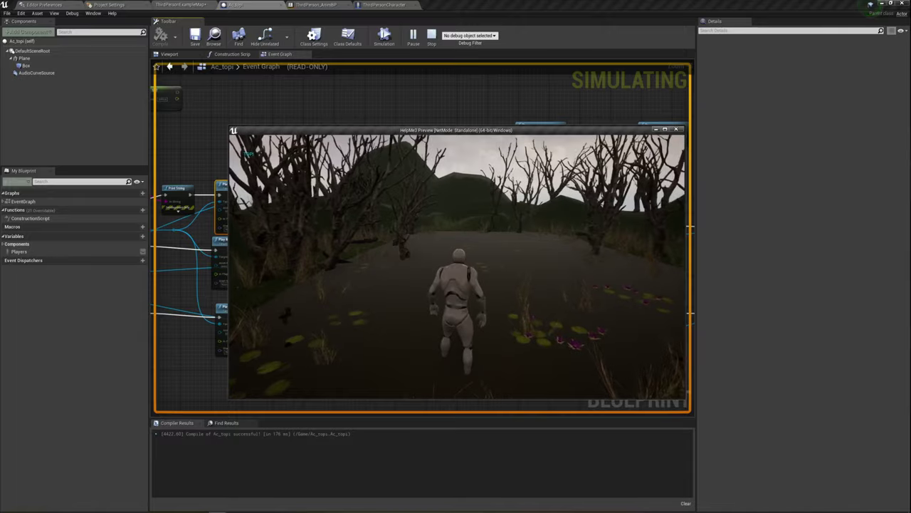
{"action": "key", "text": "w"}
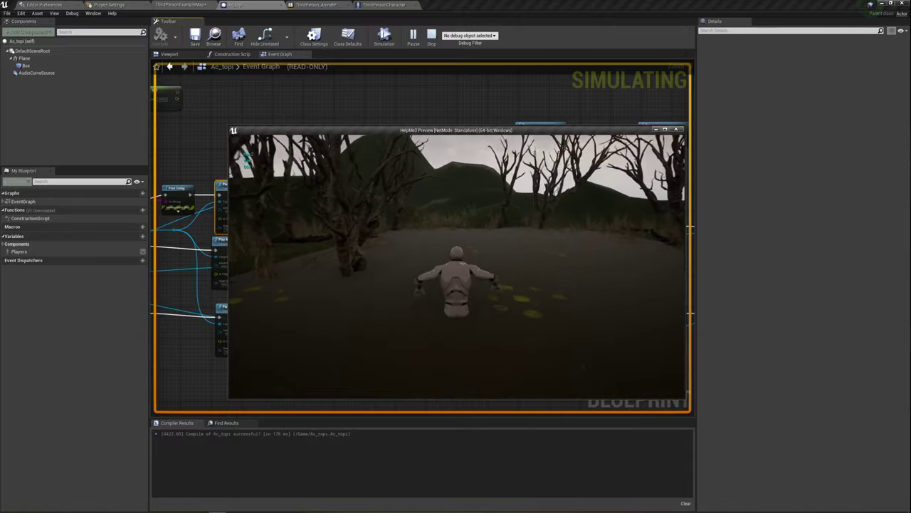
{"action": "key", "text": "s"}
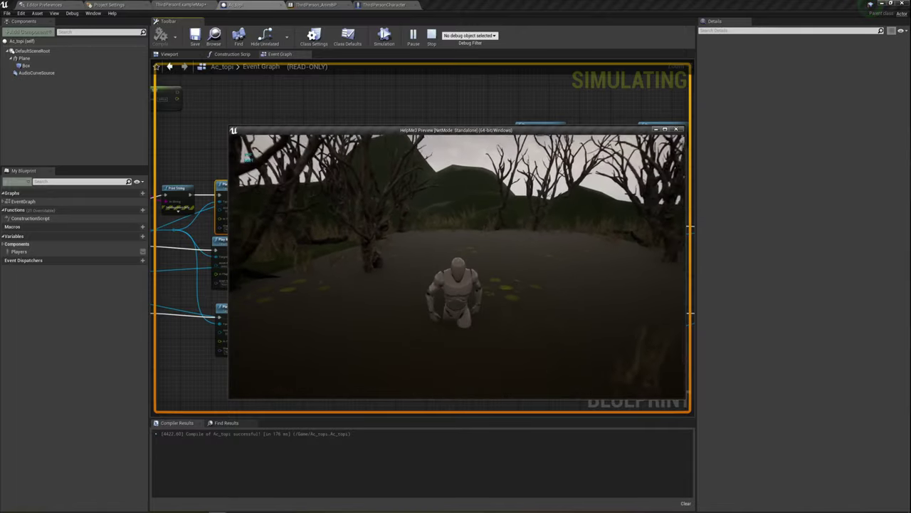
{"action": "key", "text": "s"}
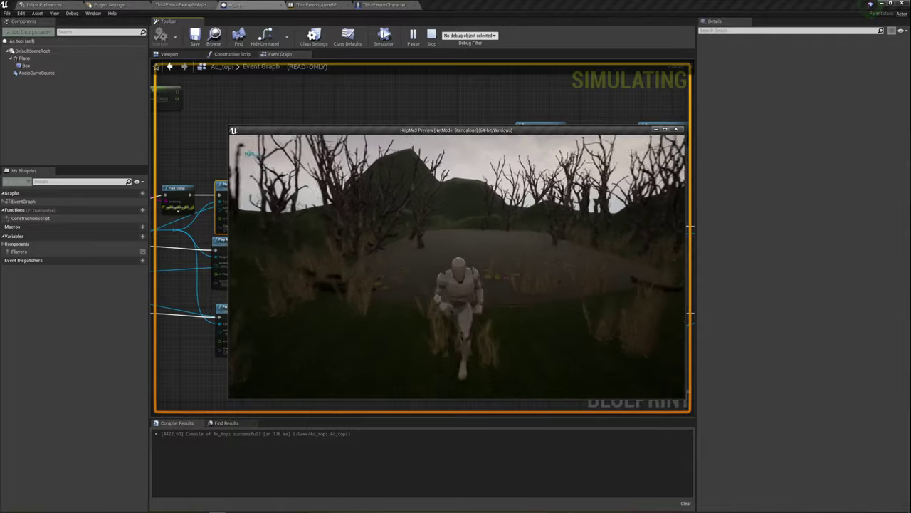
{"action": "key", "text": "w"}
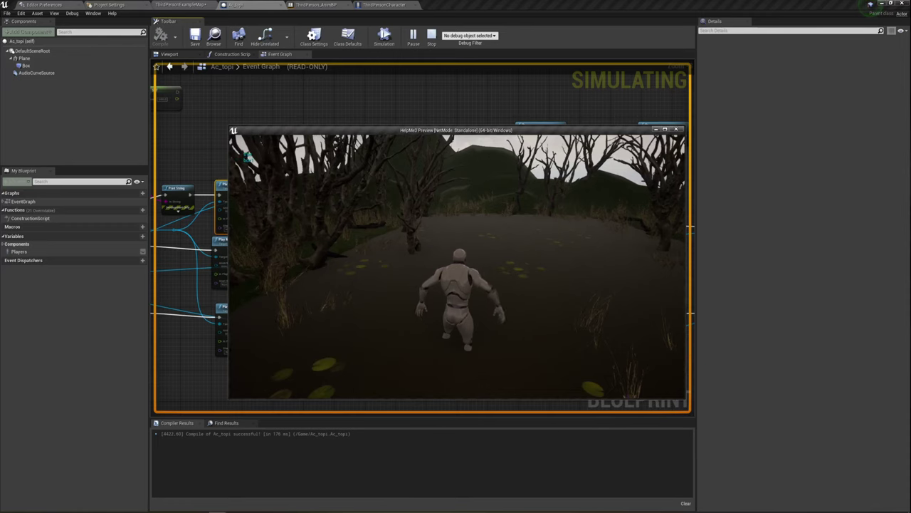
{"action": "key", "text": "Escape"}
Wire the top walk-speed SET into the Is Playing Branch and move the Branch/Stop group higher
{"action": "left_click", "coordinate": [506, 116]}
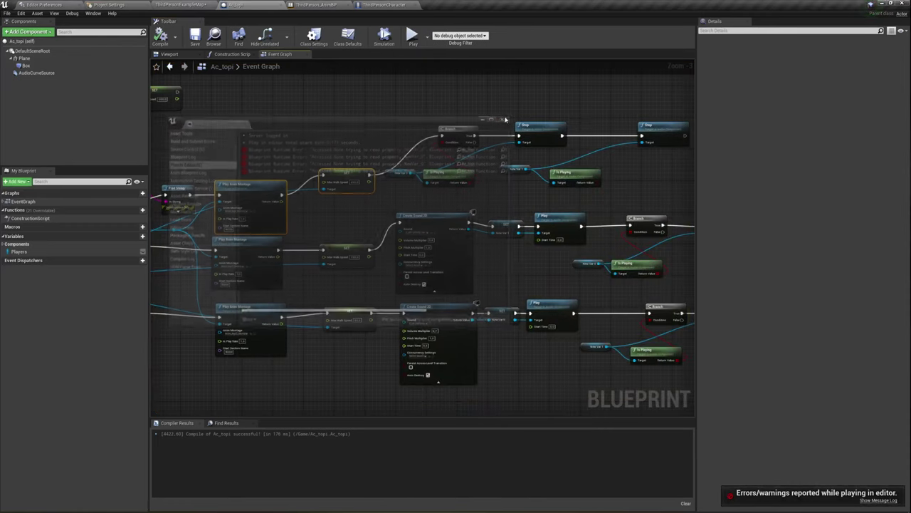
{"action": "left_click_drag", "start_coordinate": [363, 198], "coordinate": [629, 119]}
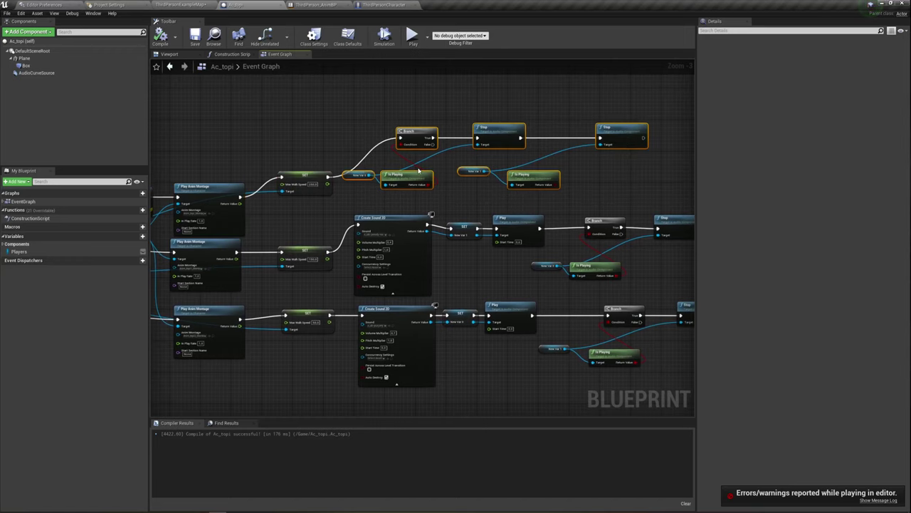
{"action": "scroll", "coordinate": [464, 208], "scroll_direction": "up", "scroll_amount": 2}
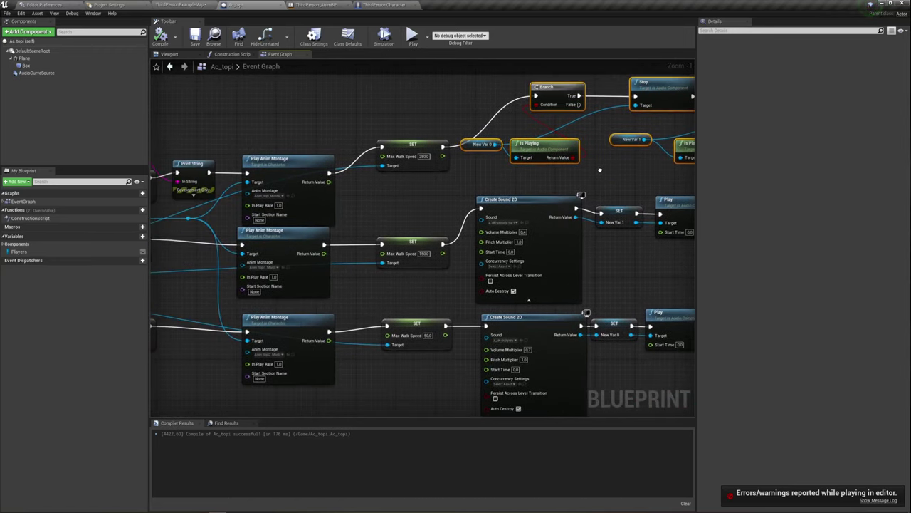
{"action": "scroll", "coordinate": [489, 219], "scroll_direction": "down", "scroll_amount": 2}
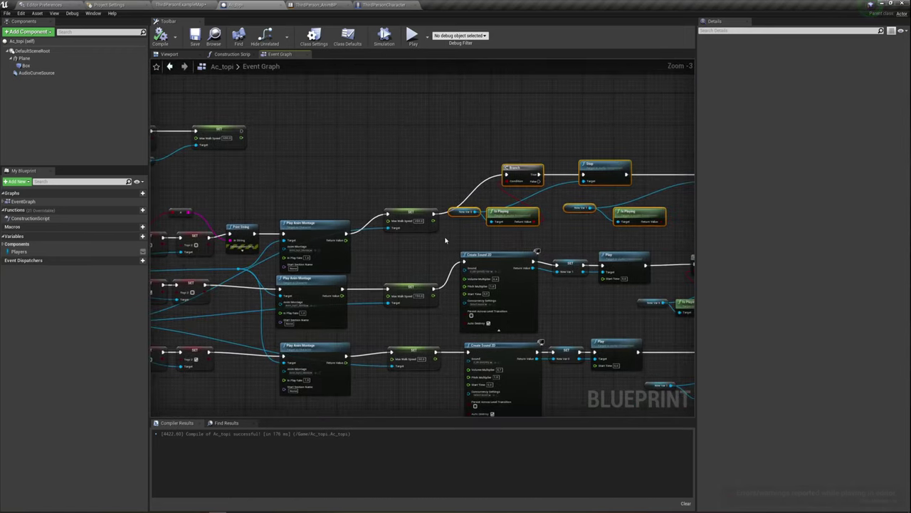
{"action": "left_click_drag", "start_coordinate": [242, 131], "coordinate": [505, 174]}
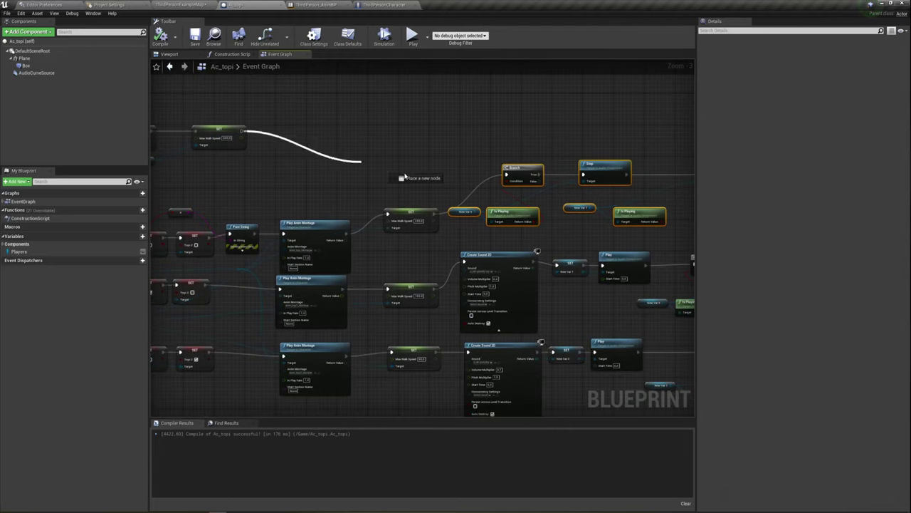
{"action": "left_click", "coordinate": [470, 196]}
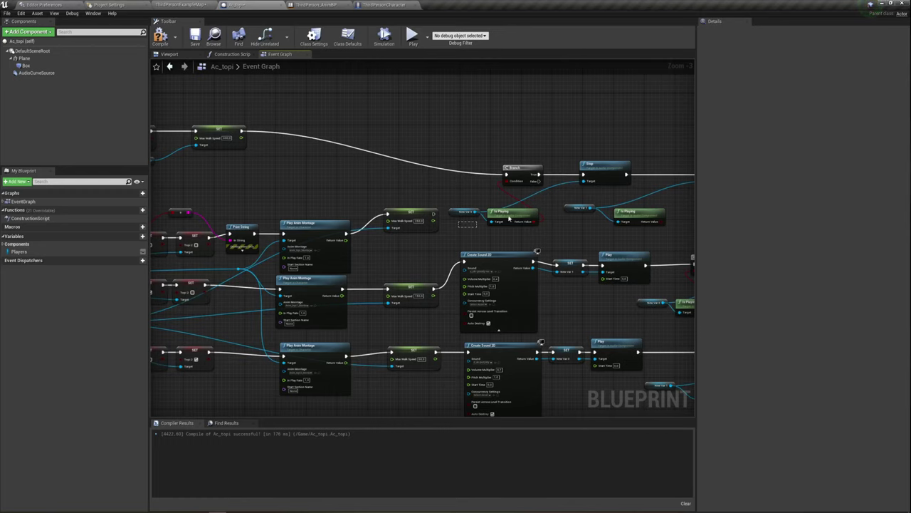
{"action": "mouse_move", "coordinate": [509, 217]}
{"action": "left_mouse_down"}
{"action": "mouse_move", "coordinate": [610, 160]}
{"action": "mouse_move", "coordinate": [610, 101]}
{"action": "left_mouse_up"}
{"action": "right_click_drag", "start_coordinate": [149, 173], "coordinate": [237, 189]}
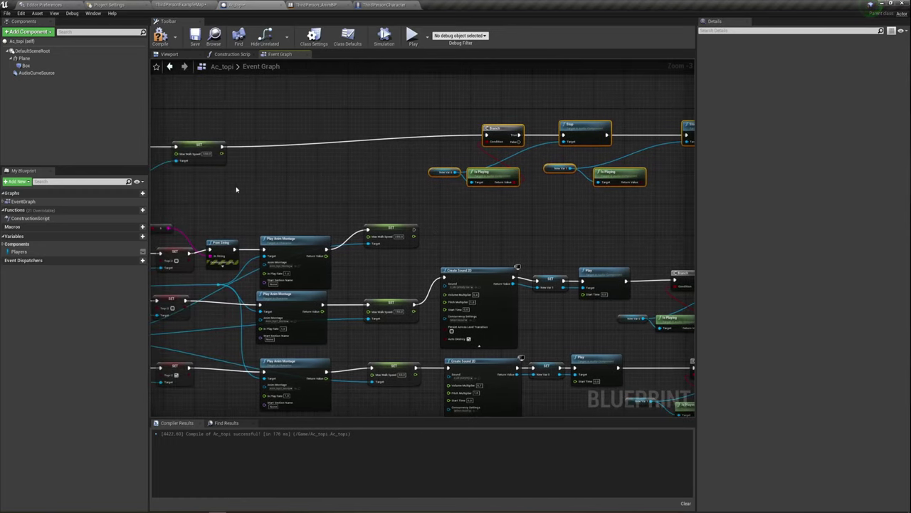
Save Ac_topi, play-test running forward with W, then stop and close the error log
{"action": "left_click", "coordinate": [194, 37]}
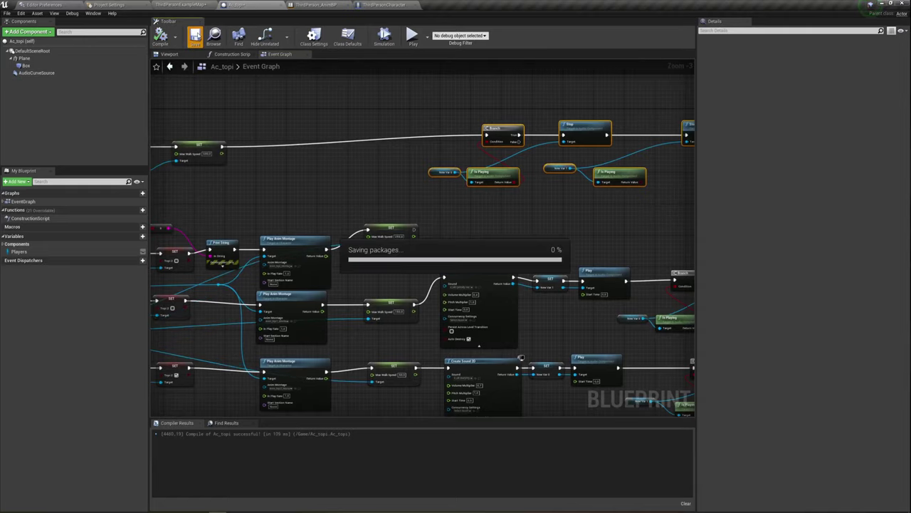
{"action": "left_click", "coordinate": [412, 36]}
{"action": "key", "text": "w"}
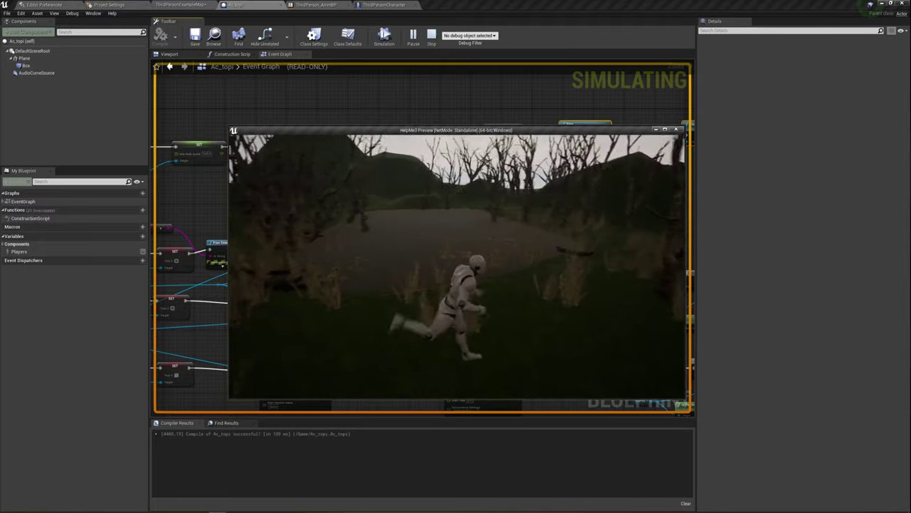
{"action": "key", "text": "Escape"}
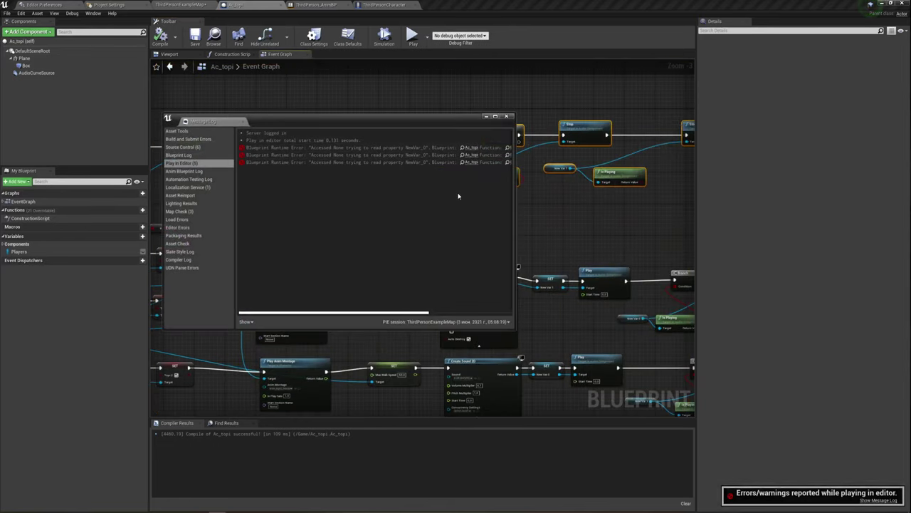
{"action": "left_click", "coordinate": [506, 117]}
{"action": "right_click_drag", "start_coordinate": [455, 203], "coordinate": [417, 227]}
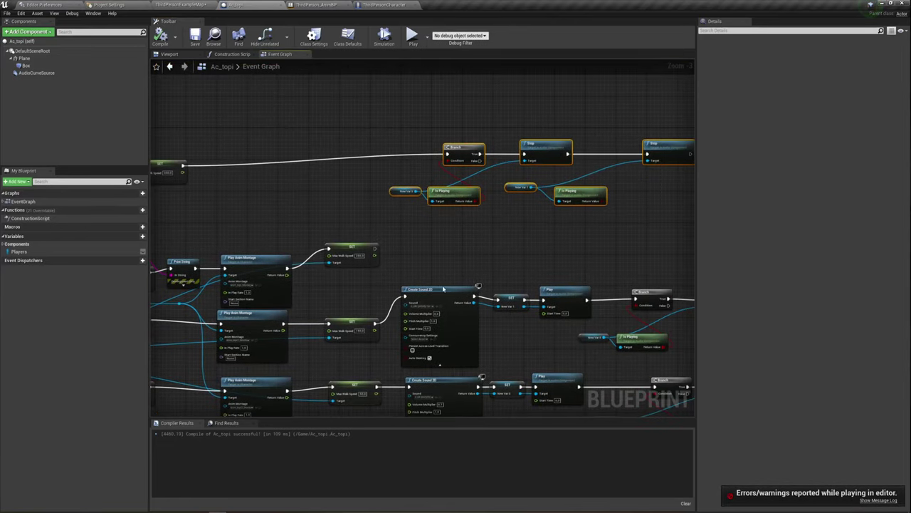
Delete the selected top-row Branch, Stop and Is Playing nodes
{"action": "right_click_drag", "start_coordinate": [443, 288], "coordinate": [447, 242]}
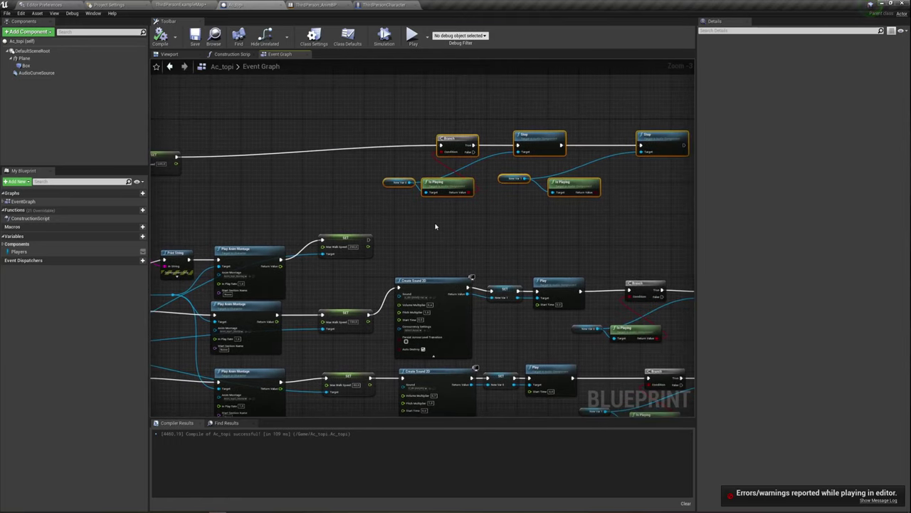
{"action": "key", "text": "Delete"}
{"action": "right_click_drag", "start_coordinate": [304, 216], "coordinate": [255, 122]}
{"action": "scroll", "coordinate": [399, 228], "scroll_direction": "up", "scroll_amount": 1}
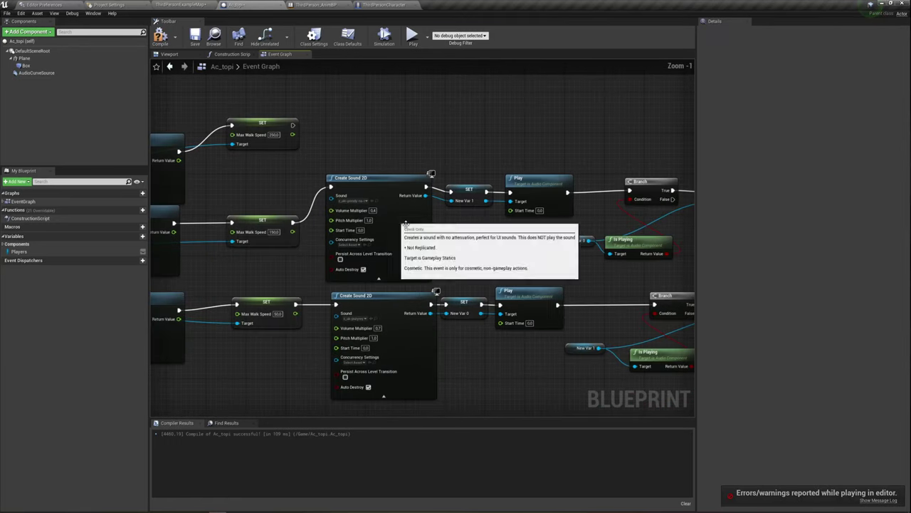
{"action": "scroll", "coordinate": [330, 214], "scroll_direction": "up", "scroll_amount": 1}
{"action": "right_click_drag", "start_coordinate": [330, 215], "coordinate": [407, 221]}
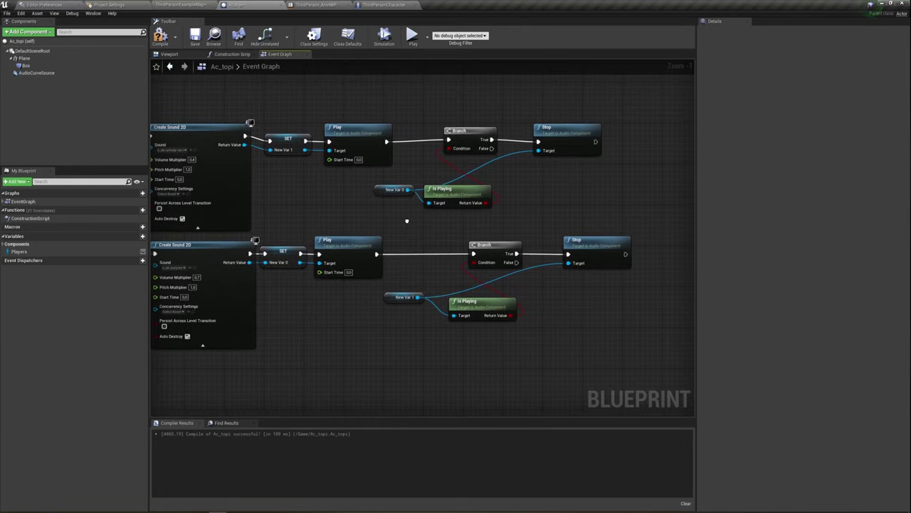
{"action": "scroll", "coordinate": [411, 225], "scroll_direction": "up", "scroll_amount": 1}
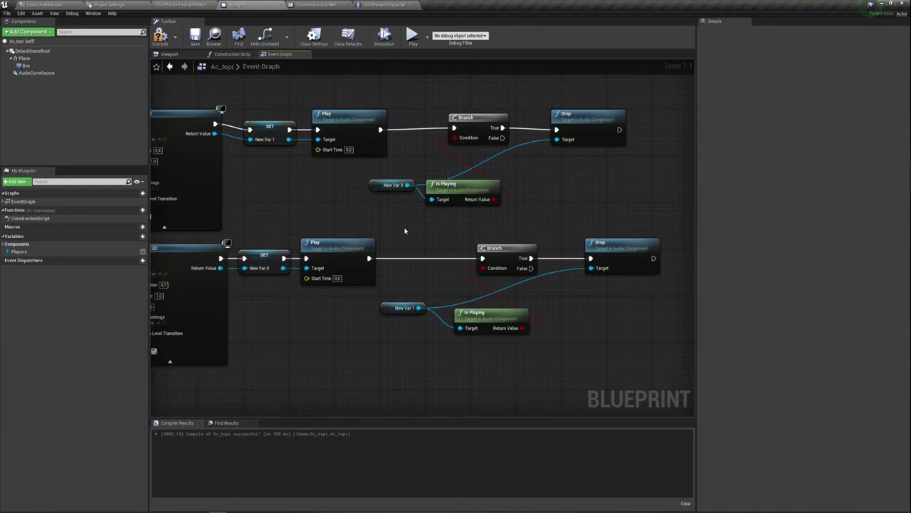
{"action": "scroll", "coordinate": [409, 227], "scroll_direction": "down", "scroll_amount": 1}
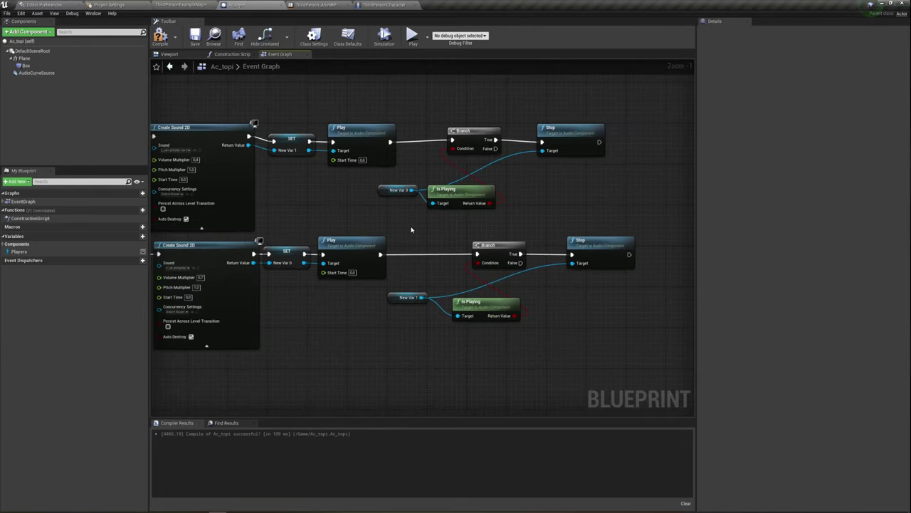
{"action": "scroll", "coordinate": [410, 229], "scroll_direction": "down", "scroll_amount": 2}
{"action": "right_click_drag", "start_coordinate": [413, 230], "coordinate": [488, 204]}
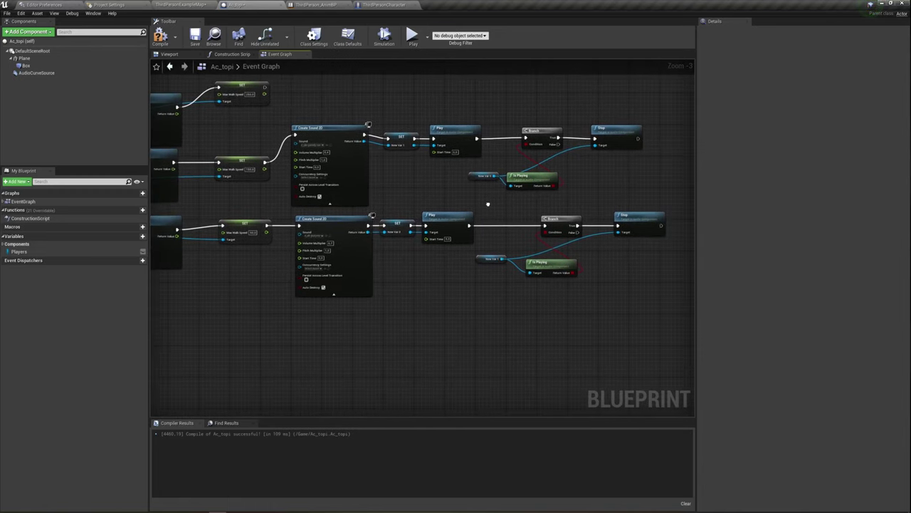
Nudge the remaining Stop node slightly to the right
{"action": "left_click_drag", "start_coordinate": [618, 137], "coordinate": [640, 137]}
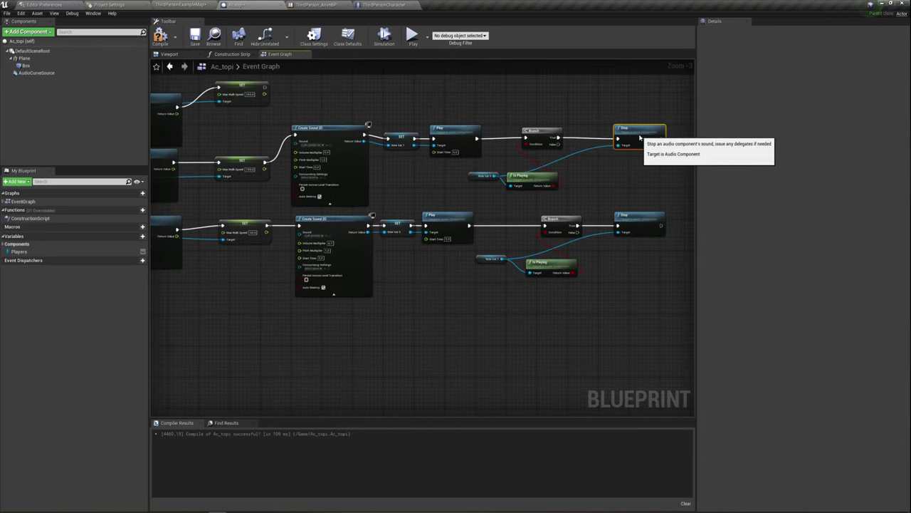
{"action": "scroll", "coordinate": [363, 254], "scroll_direction": "down", "scroll_amount": 1}
{"action": "right_click_drag", "start_coordinate": [325, 235], "coordinate": [499, 258]}
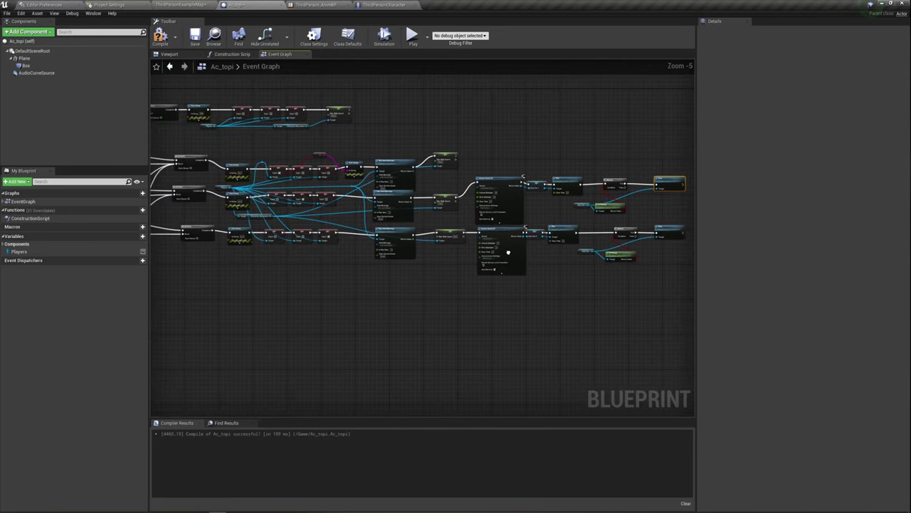
{"action": "scroll", "coordinate": [338, 264], "scroll_direction": "up", "scroll_amount": 2}
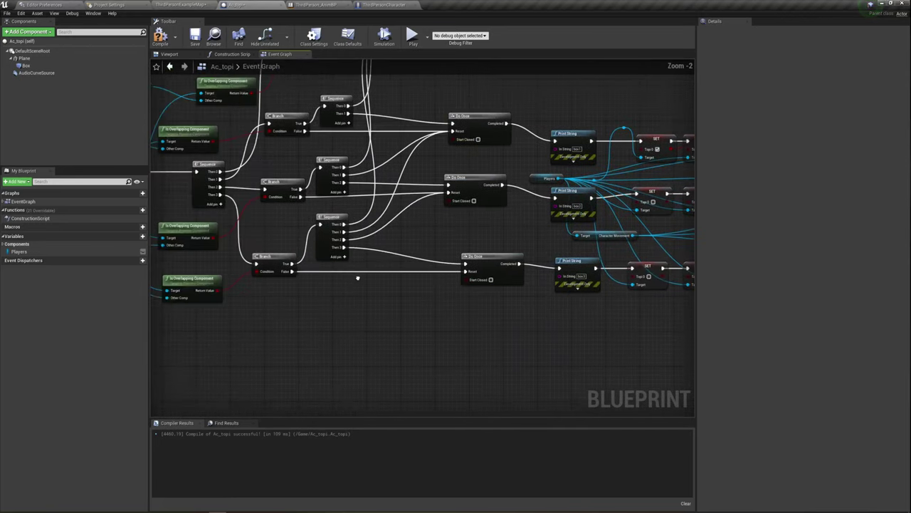
{"action": "right_click_drag", "start_coordinate": [337, 264], "coordinate": [405, 270]}
{"action": "scroll", "coordinate": [404, 270], "scroll_direction": "down", "scroll_amount": 1}
{"action": "right_click_drag", "start_coordinate": [244, 240], "coordinate": [303, 254]}
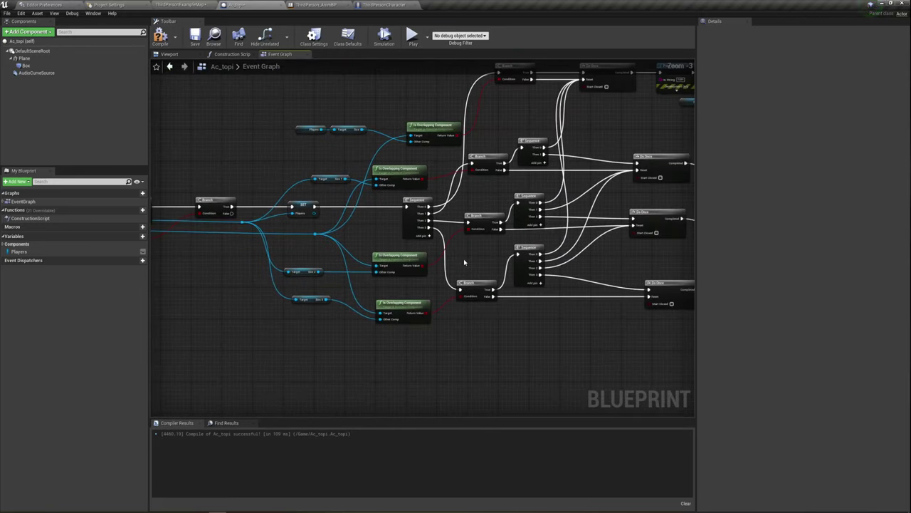
{"action": "right_click_drag", "start_coordinate": [464, 263], "coordinate": [334, 283]}
{"action": "scroll", "coordinate": [363, 274], "scroll_direction": "up", "scroll_amount": 2}
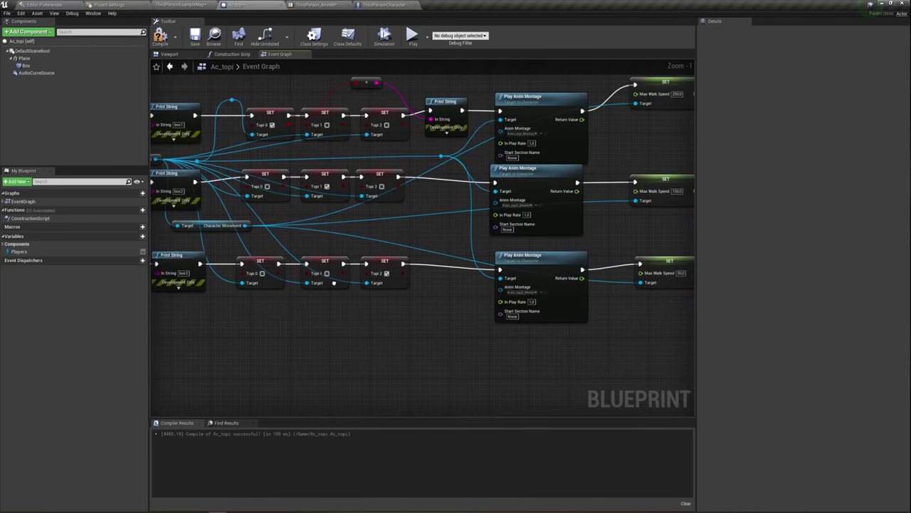
{"action": "scroll", "coordinate": [423, 270], "scroll_direction": "down", "scroll_amount": 2}
{"action": "right_click_drag", "start_coordinate": [434, 269], "coordinate": [370, 298]}
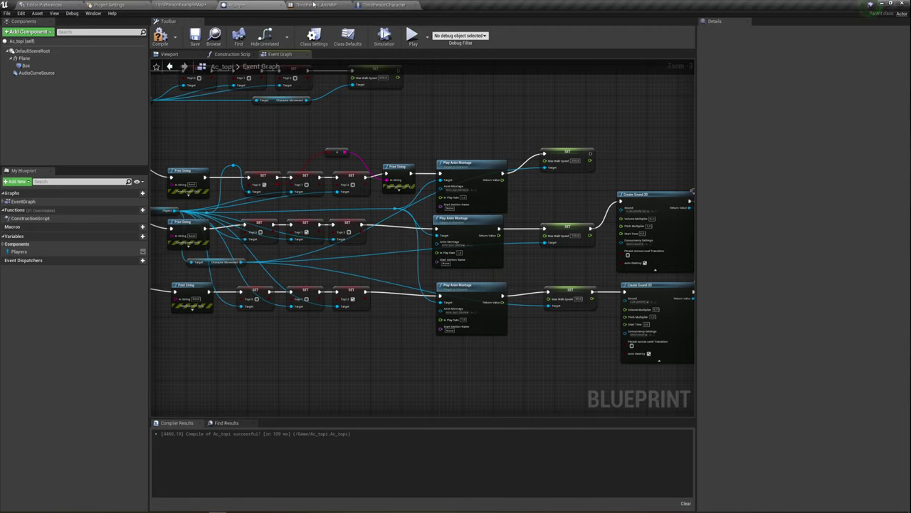
{"action": "scroll", "coordinate": [489, 278], "scroll_direction": "up", "scroll_amount": 1}
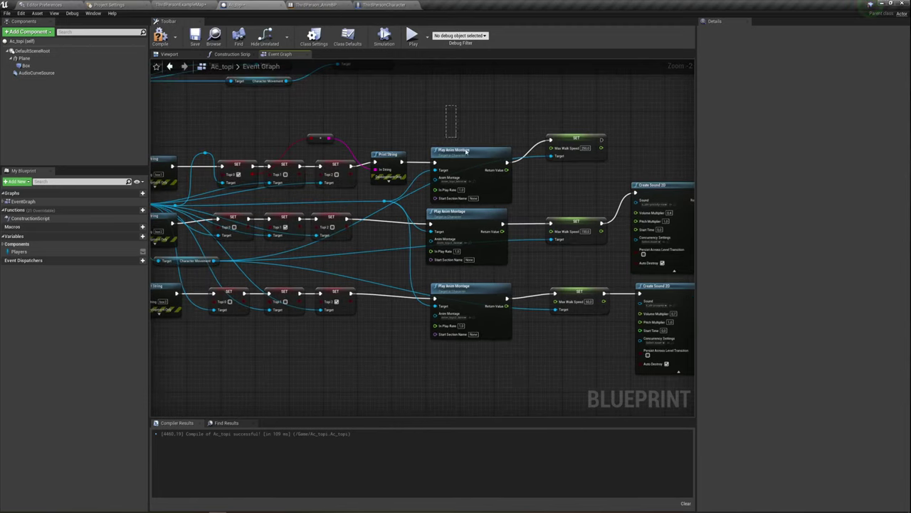
Box-select the Play Anim Montage nodes, ending with only the top one selected
{"action": "left_click_drag", "start_coordinate": [466, 151], "coordinate": [498, 185]}
{"action": "scroll", "coordinate": [498, 185], "scroll_direction": "up", "scroll_amount": 1}
{"action": "scroll", "coordinate": [495, 200], "scroll_direction": "up", "scroll_amount": 1}
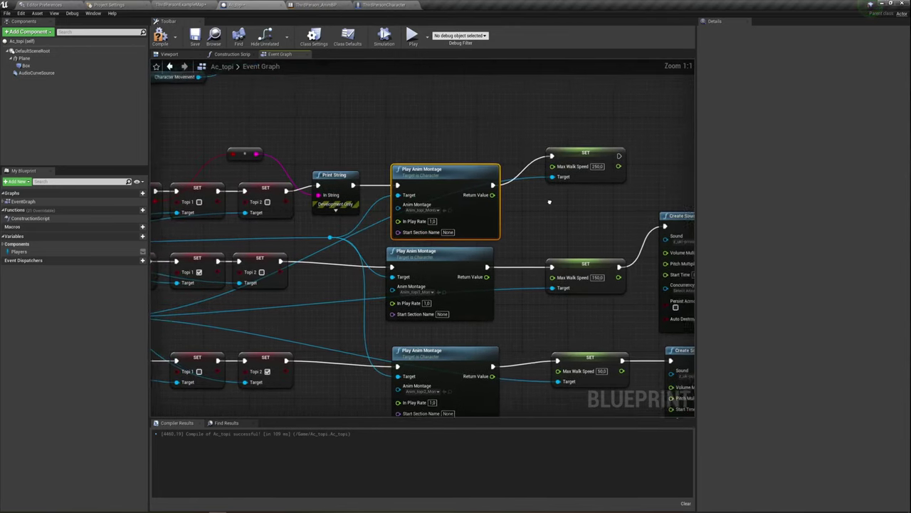
{"action": "left_click_drag", "start_coordinate": [484, 226], "coordinate": [489, 251]}
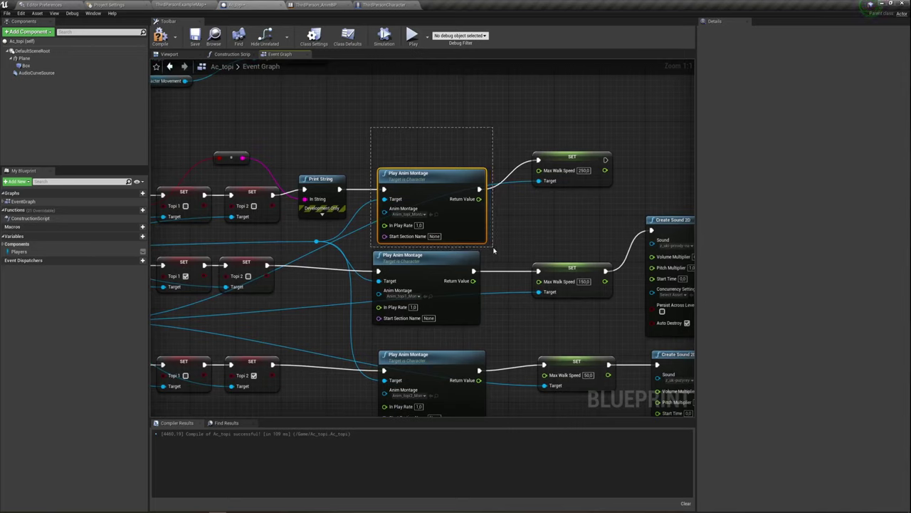
{"action": "left_click_drag", "start_coordinate": [363, 133], "coordinate": [486, 223]}
Return to the ThirdPersonExampleMap level editor and go up to the Content root folder
{"action": "left_click", "coordinate": [322, 5]}
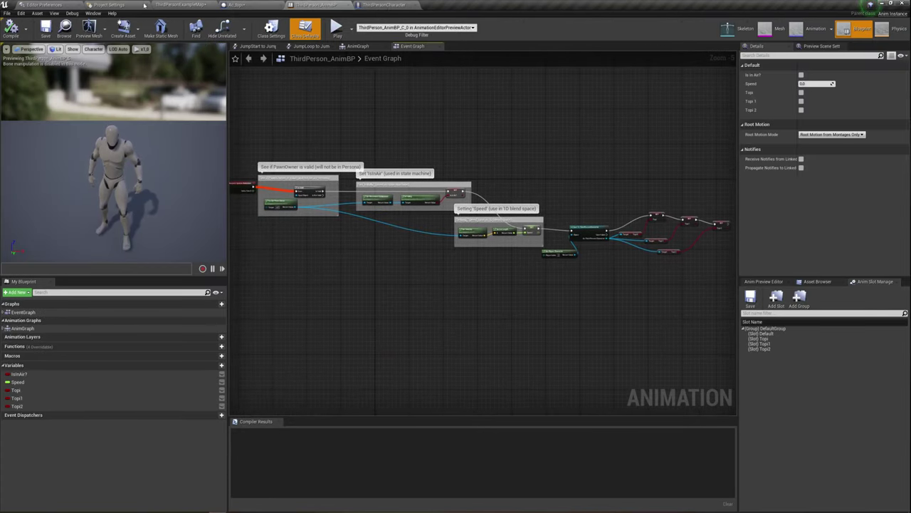
{"action": "left_click", "coordinate": [120, 5]}
{"action": "left_click", "coordinate": [171, 5]}
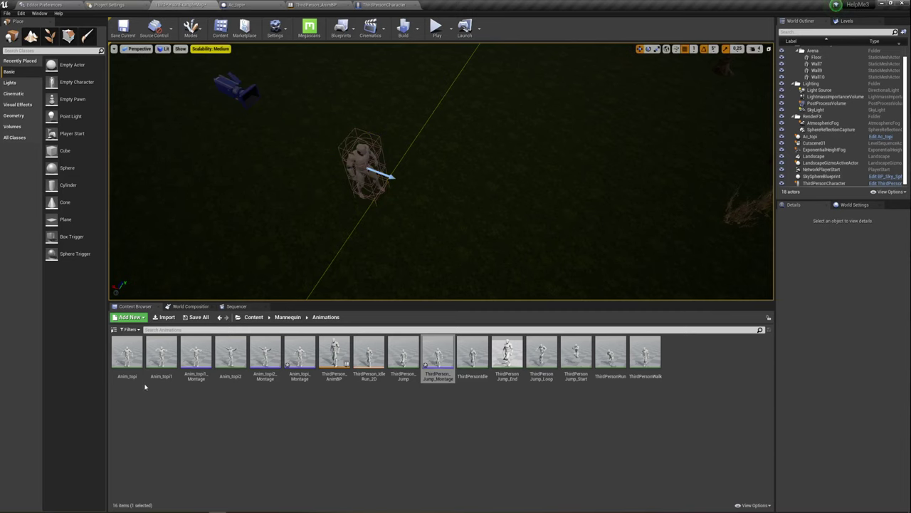
{"action": "left_click", "coordinate": [286, 318]}
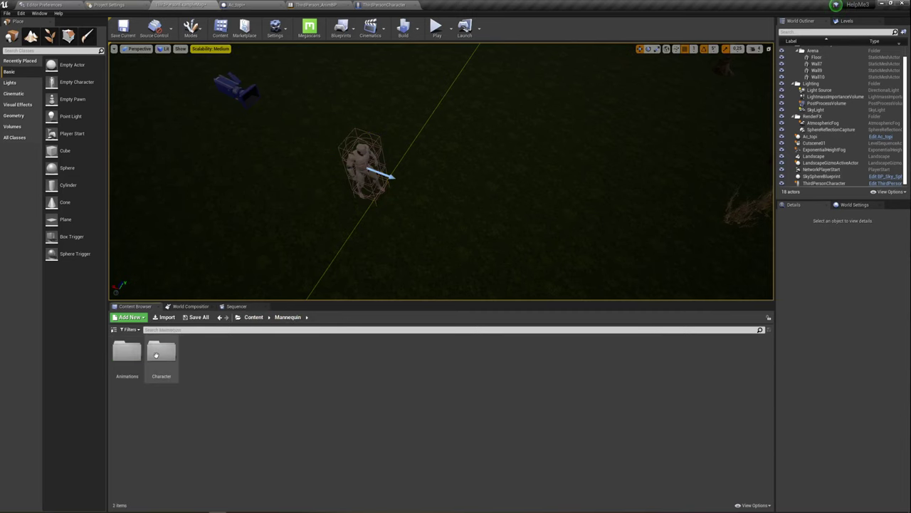
{"action": "left_click", "coordinate": [253, 316]}
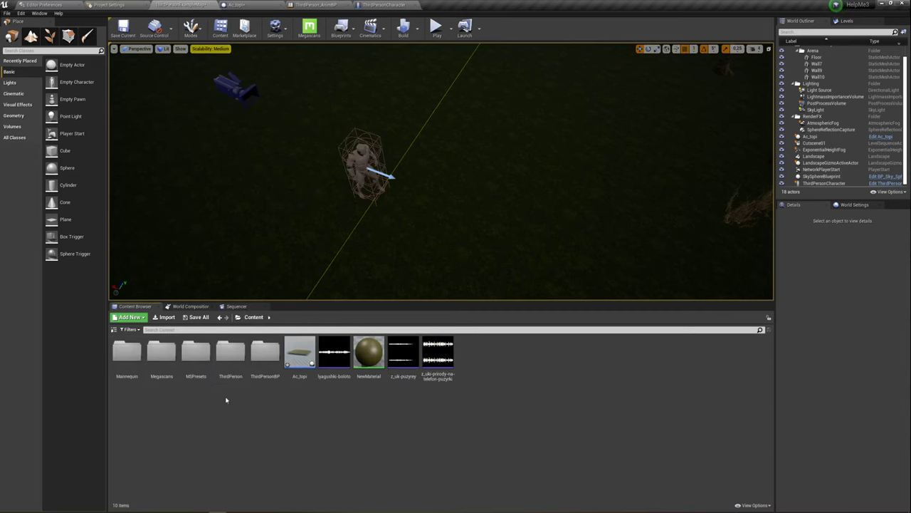
Browse ThirdPersonBP/Blueprints and Mannequin/Character/Mesh, ending in Mannequin/Animations
{"action": "double_click", "coordinate": [265, 353]}
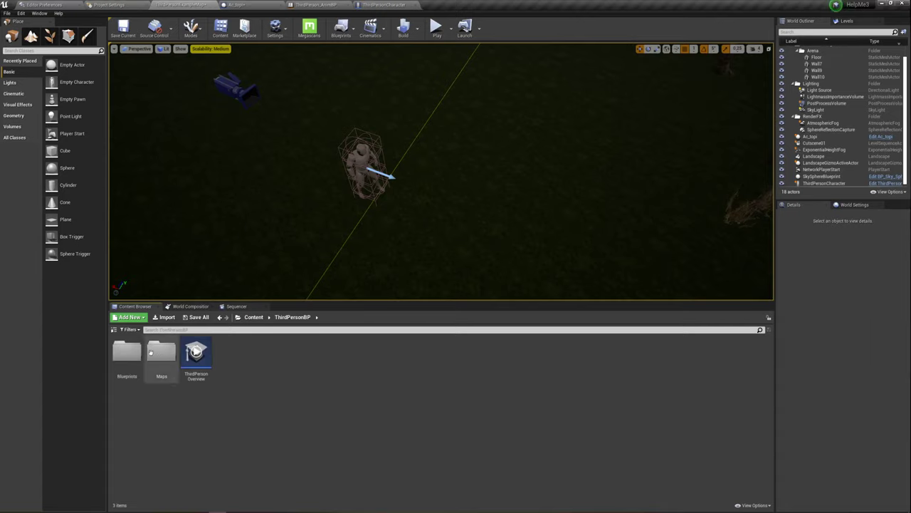
{"action": "double_click", "coordinate": [127, 351]}
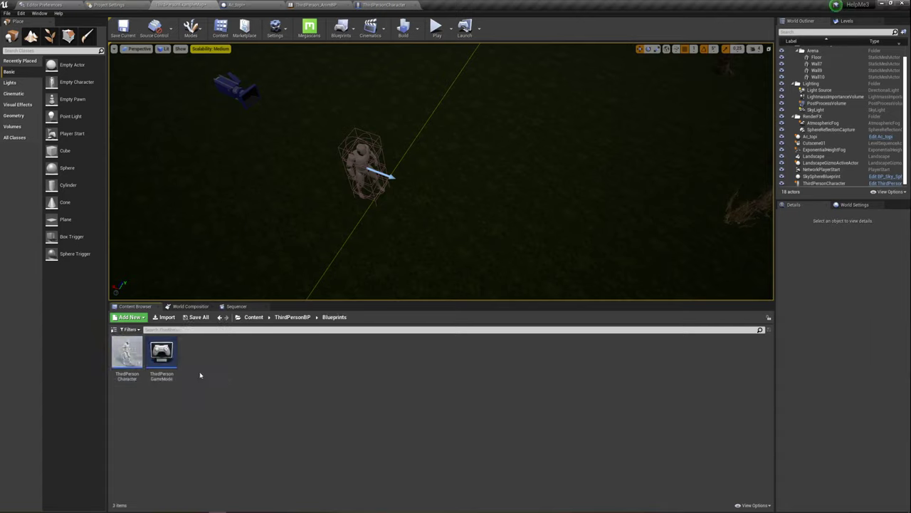
{"action": "left_click", "coordinate": [254, 317]}
{"action": "double_click", "coordinate": [168, 354]}
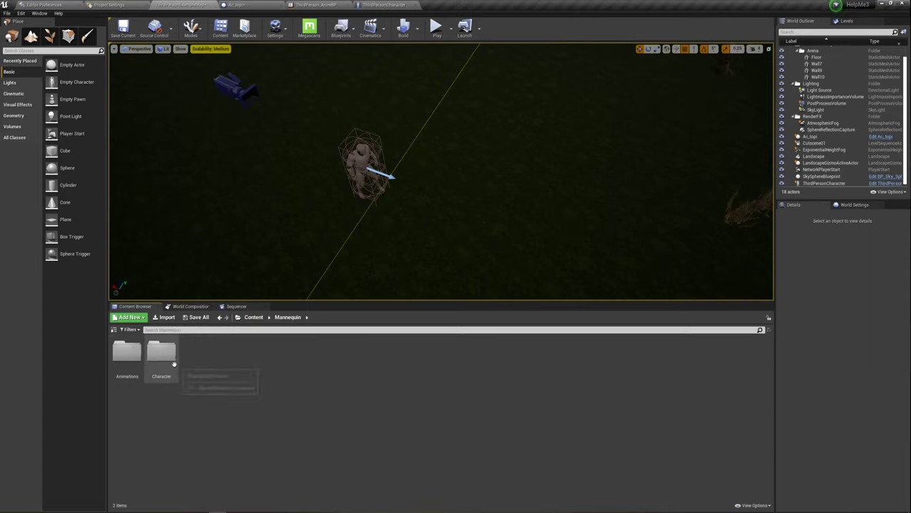
{"action": "double_click", "coordinate": [168, 356]}
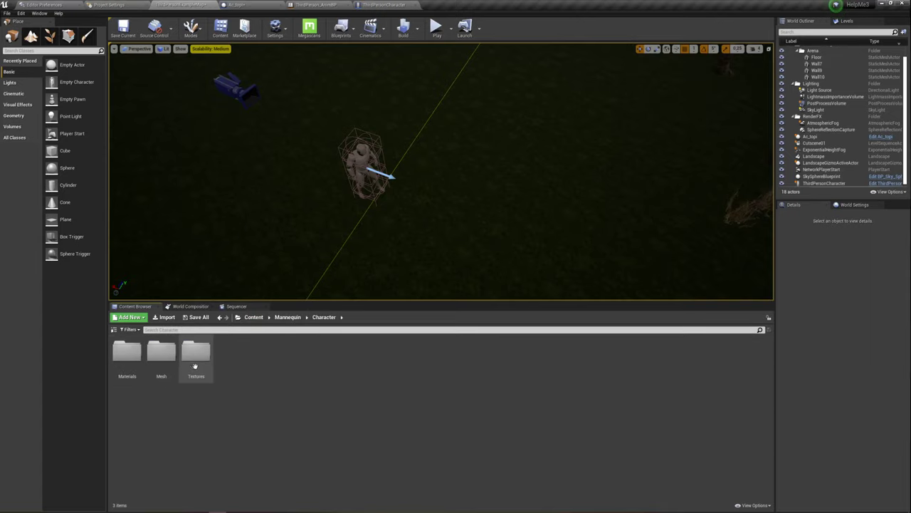
{"action": "double_click", "coordinate": [161, 352]}
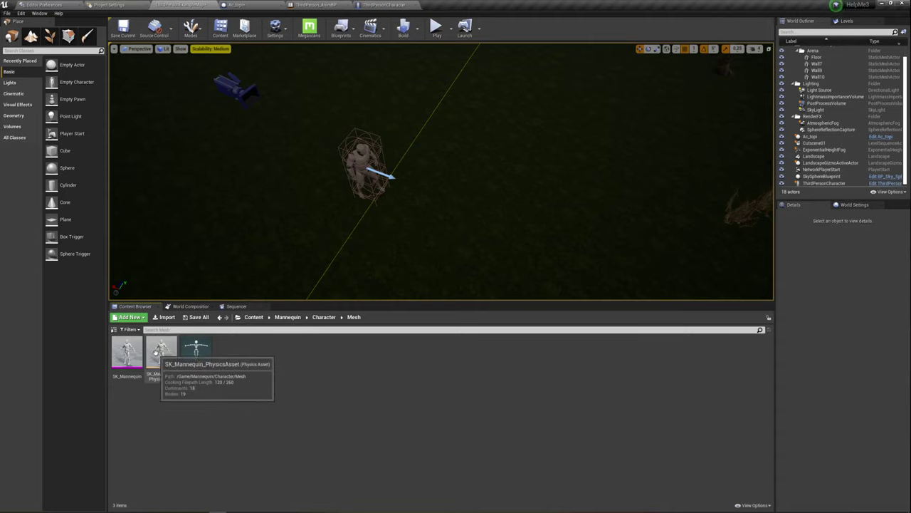
{"action": "left_click", "coordinate": [324, 317]}
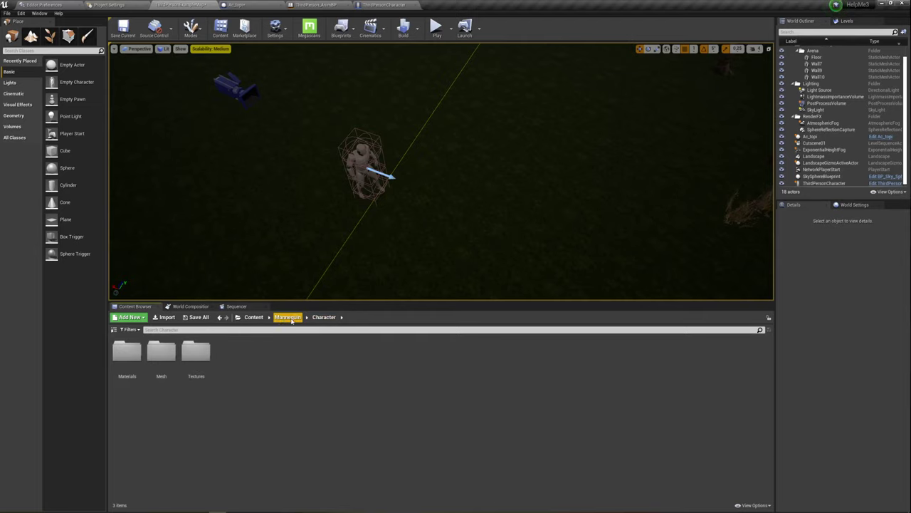
{"action": "double_click", "coordinate": [127, 350]}
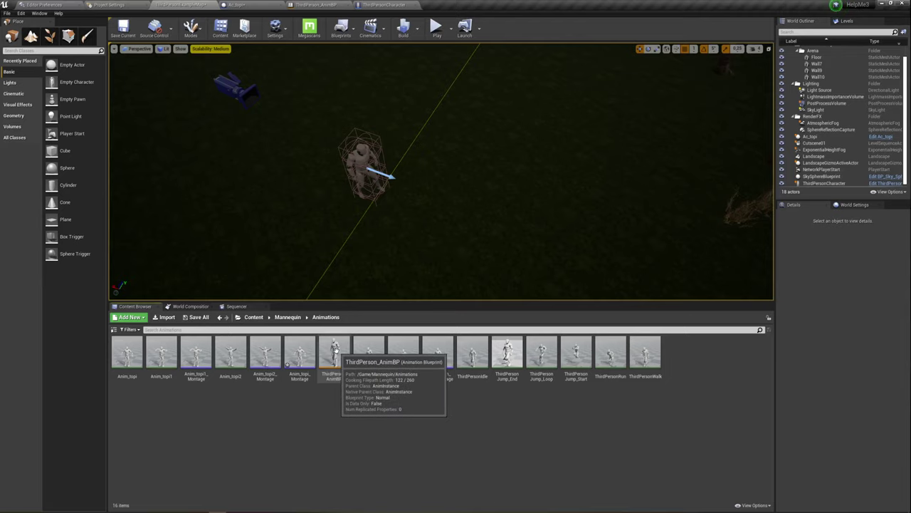
Open ThirdPerson_AnimBP and switch its graph editor to the AnimGraph
{"action": "double_click", "coordinate": [336, 348]}
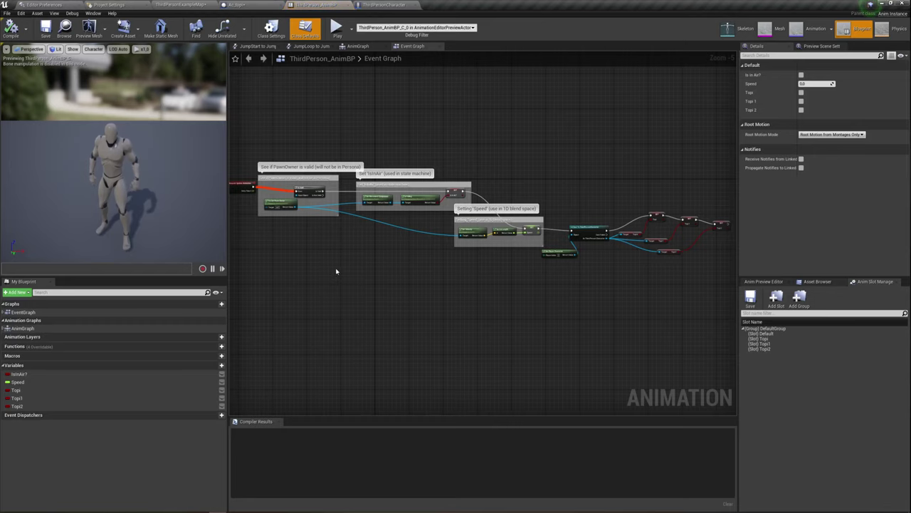
{"action": "scroll", "coordinate": [350, 274], "scroll_direction": "up", "scroll_amount": 1}
{"action": "scroll", "coordinate": [437, 270], "scroll_direction": "up", "scroll_amount": 1}
{"action": "scroll", "coordinate": [438, 270], "scroll_direction": "up", "scroll_amount": 2}
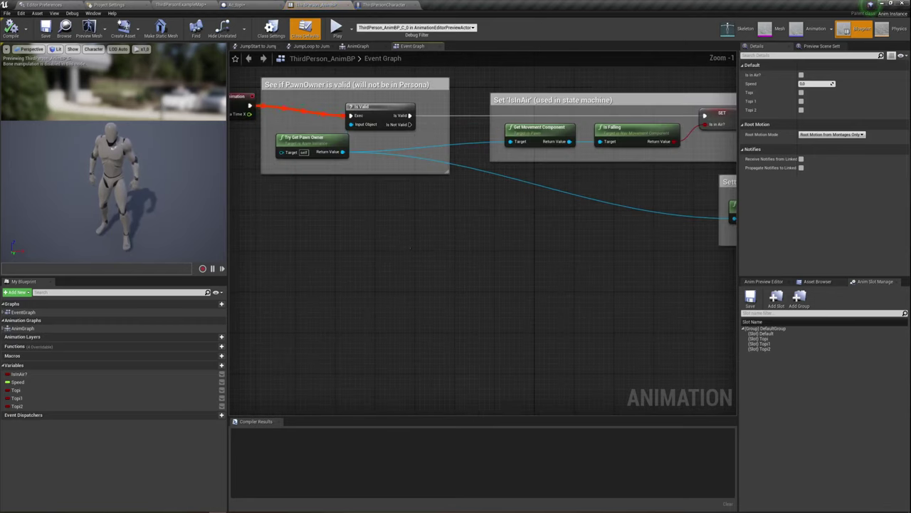
{"action": "right_click_drag", "start_coordinate": [407, 248], "coordinate": [490, 304]}
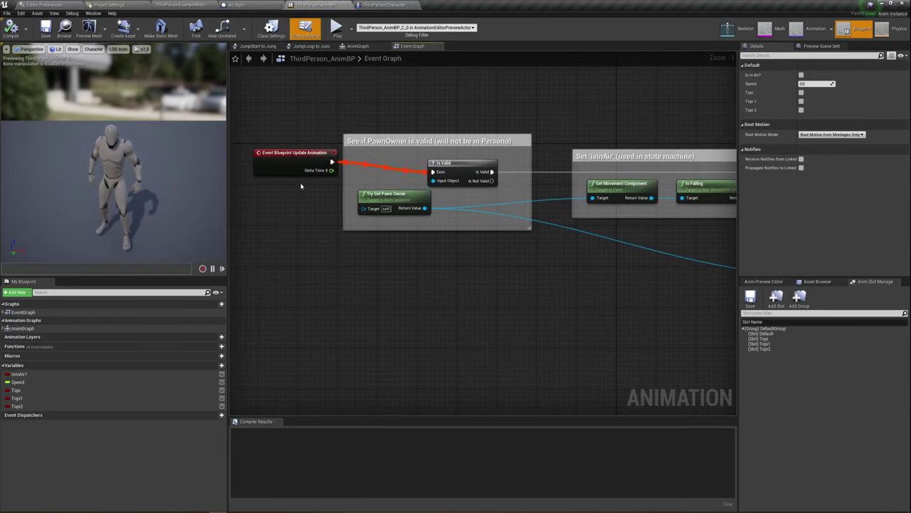
{"action": "left_click", "coordinate": [15, 328]}
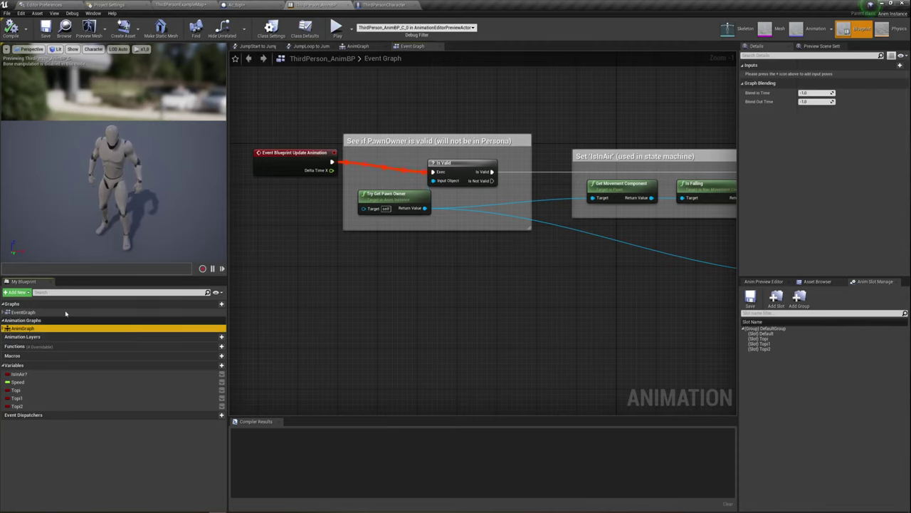
{"action": "left_click", "coordinate": [358, 47]}
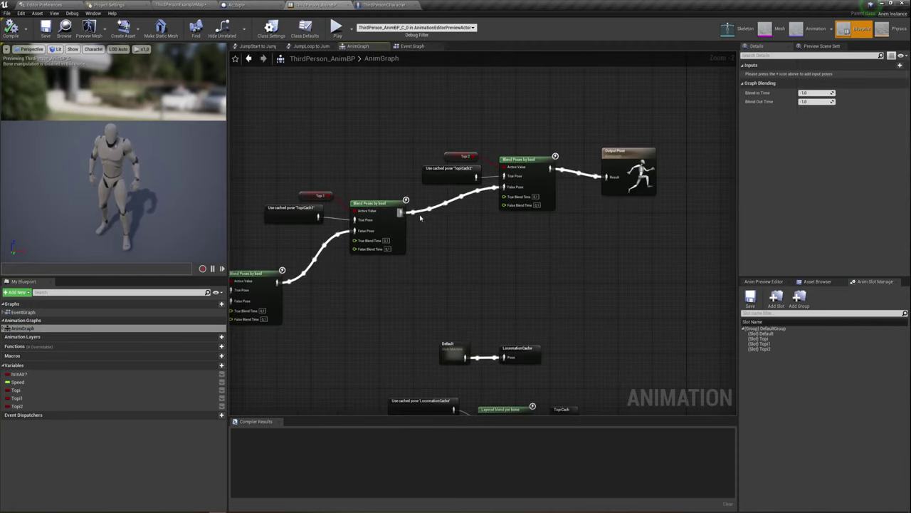
Marquee-select the upper Blend Poses by bool chain and lower Layered blend per bone nodes
{"action": "scroll", "coordinate": [421, 219], "scroll_direction": "down", "scroll_amount": 4}
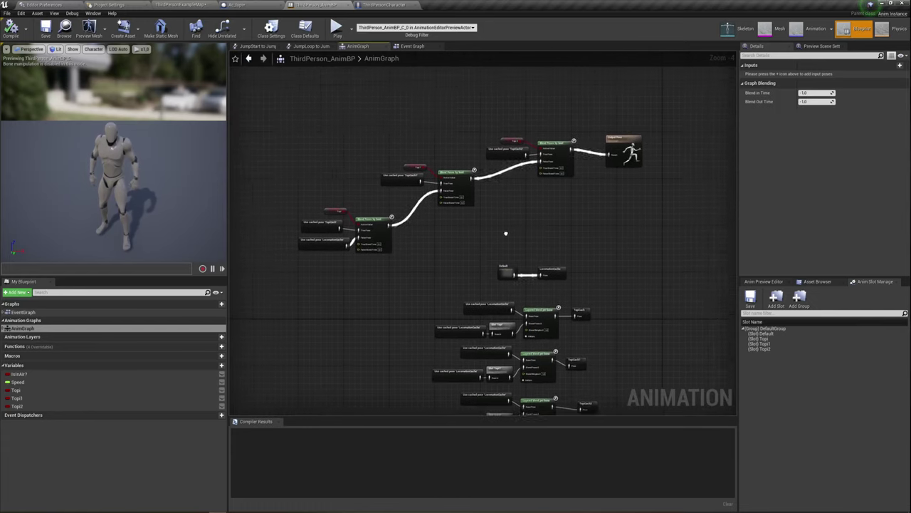
{"action": "scroll", "coordinate": [498, 249], "scroll_direction": "up", "scroll_amount": 2}
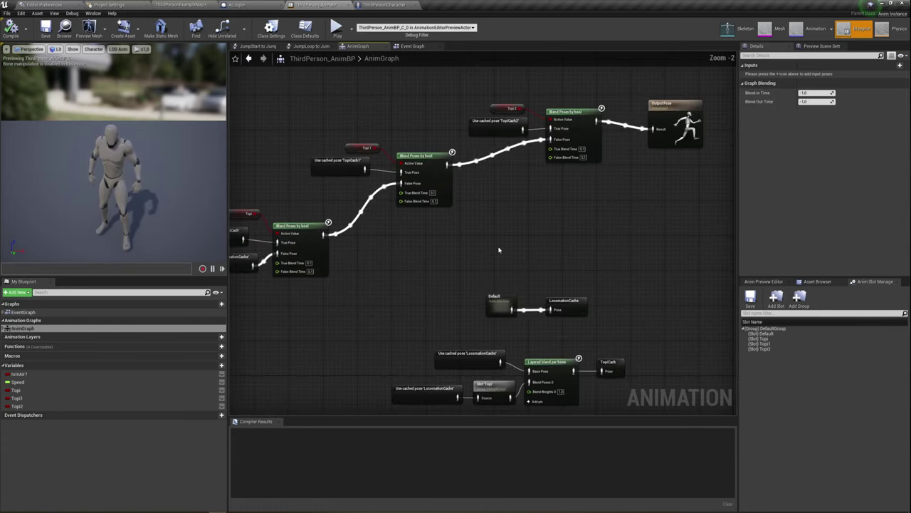
{"action": "right_click_drag", "start_coordinate": [422, 245], "coordinate": [443, 250]}
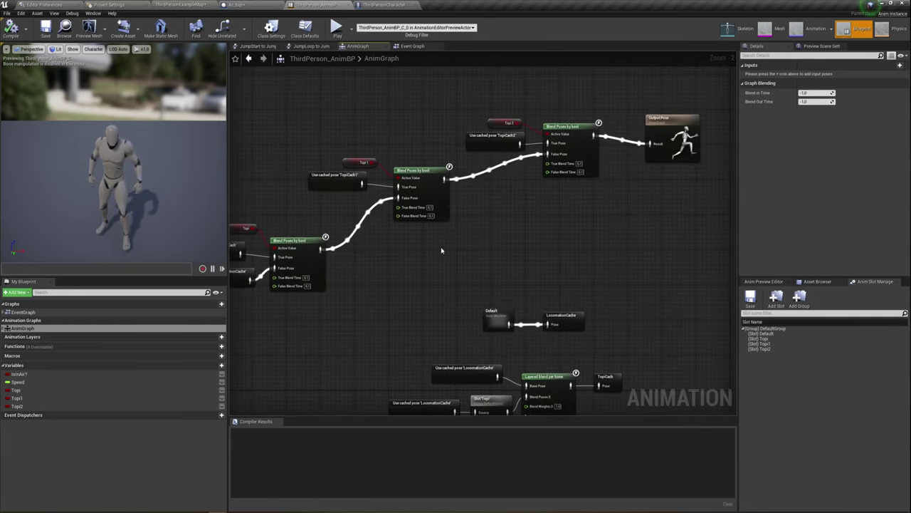
{"action": "scroll", "coordinate": [479, 233], "scroll_direction": "down", "scroll_amount": 1}
{"action": "scroll", "coordinate": [479, 232], "scroll_direction": "down", "scroll_amount": 1}
{"action": "left_click_drag", "start_coordinate": [301, 93], "coordinate": [556, 256]}
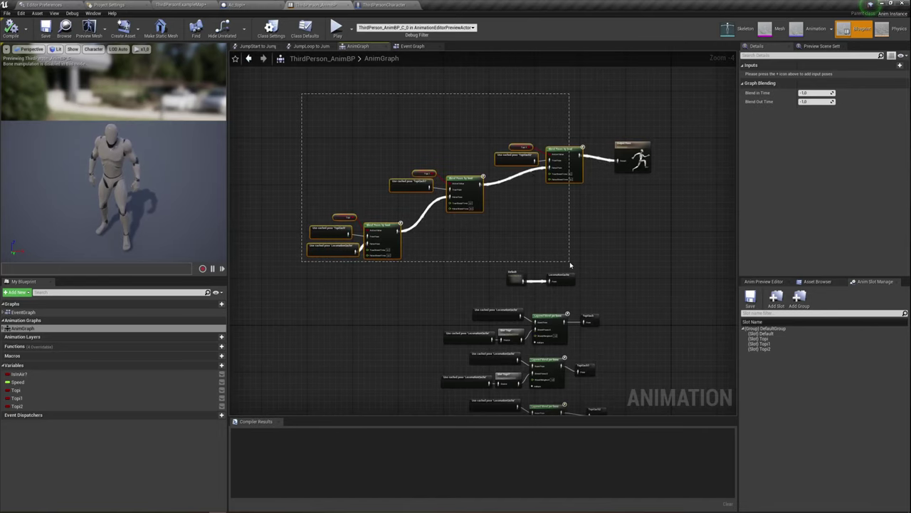
{"action": "right_click_drag", "start_coordinate": [570, 265], "coordinate": [538, 183]}
{"action": "left_click_drag", "start_coordinate": [365, 187], "coordinate": [570, 392]}
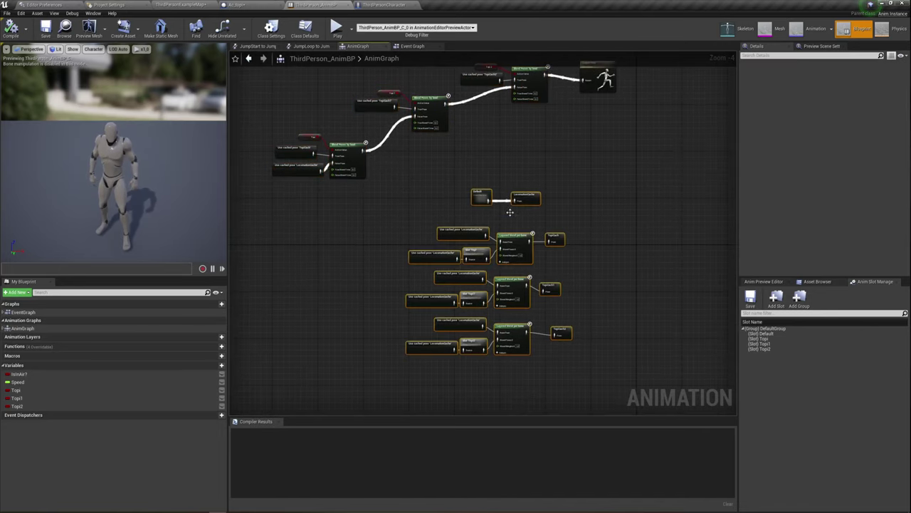
{"action": "right_click_drag", "start_coordinate": [510, 211], "coordinate": [437, 264]}
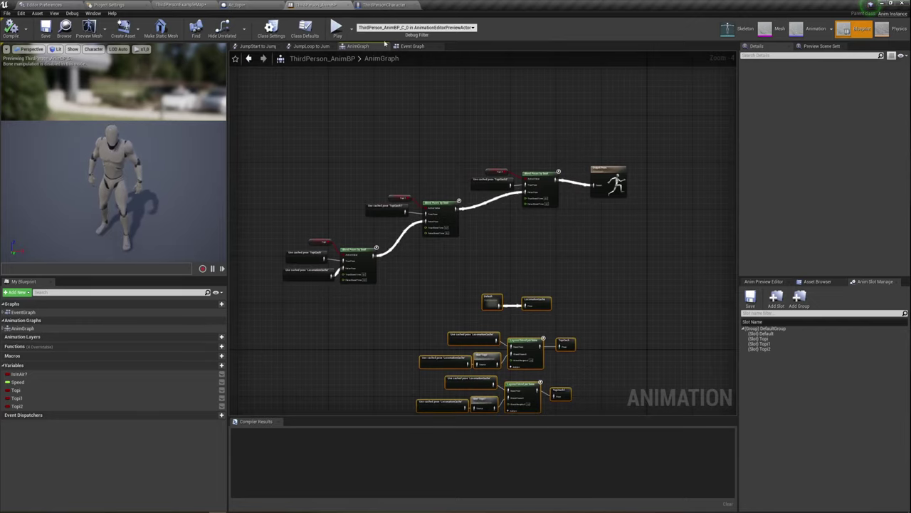
Compare the AnimBP's Topi variable with ThirdPersonCharacter's Topi_0 and Topi_2, then return
{"action": "left_click", "coordinate": [413, 46]}
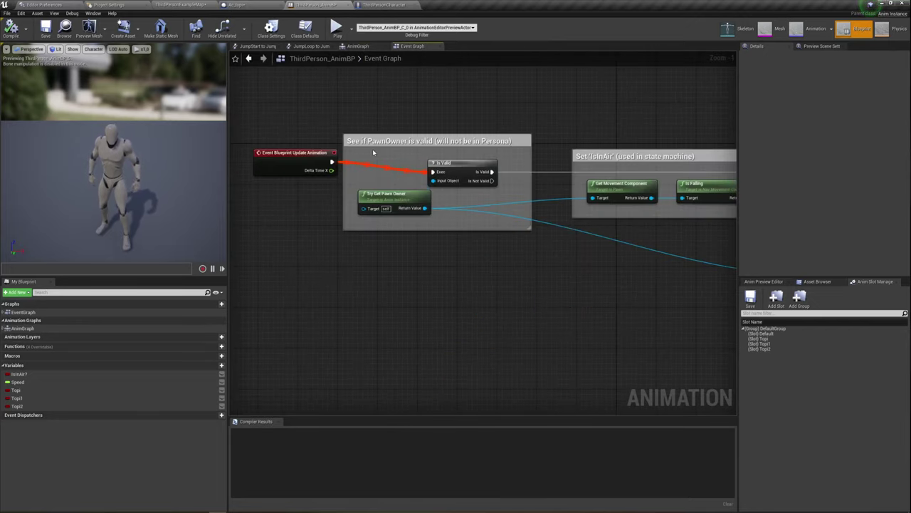
{"action": "scroll", "coordinate": [519, 272], "scroll_direction": "down", "scroll_amount": 1}
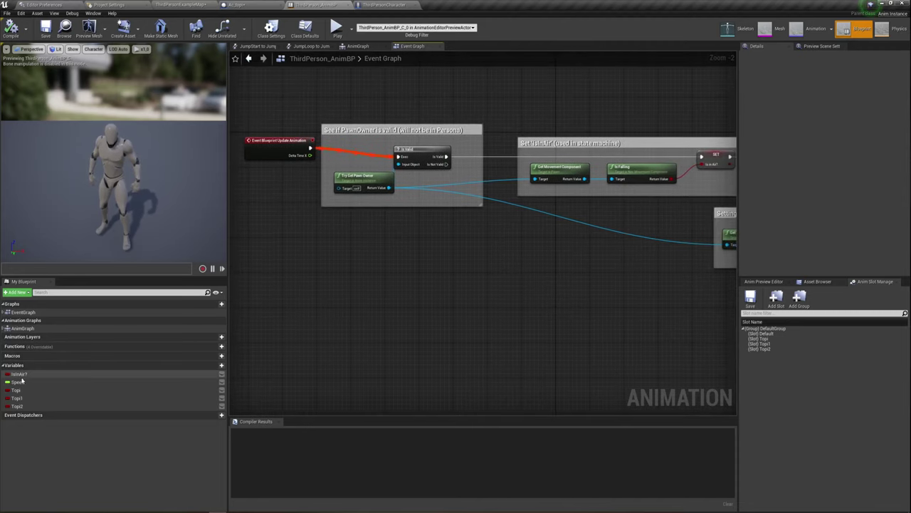
{"action": "left_click", "coordinate": [17, 392]}
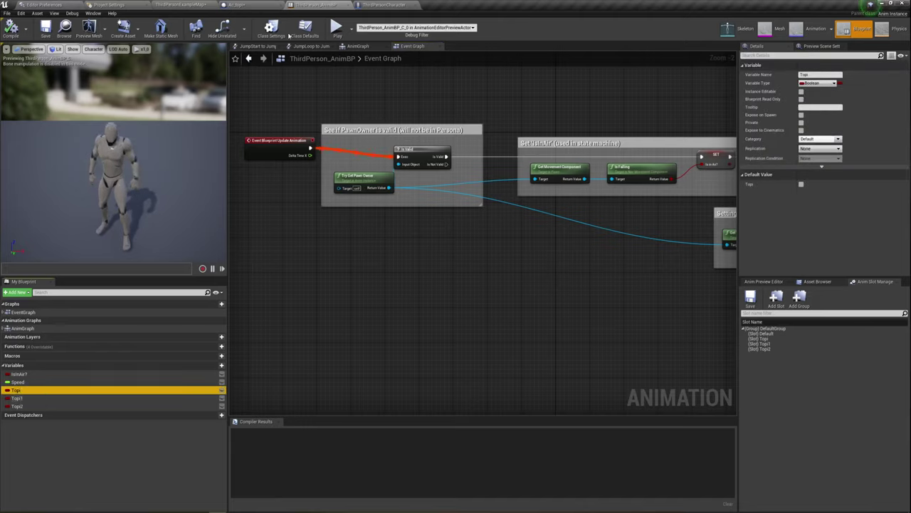
{"action": "left_click", "coordinate": [384, 5]}
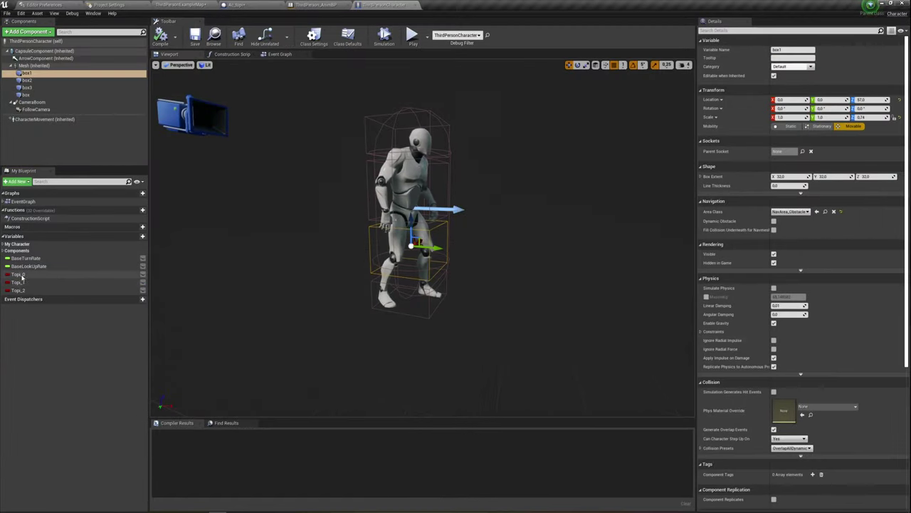
{"action": "left_click", "coordinate": [17, 274]}
{"action": "left_click", "coordinate": [18, 290]}
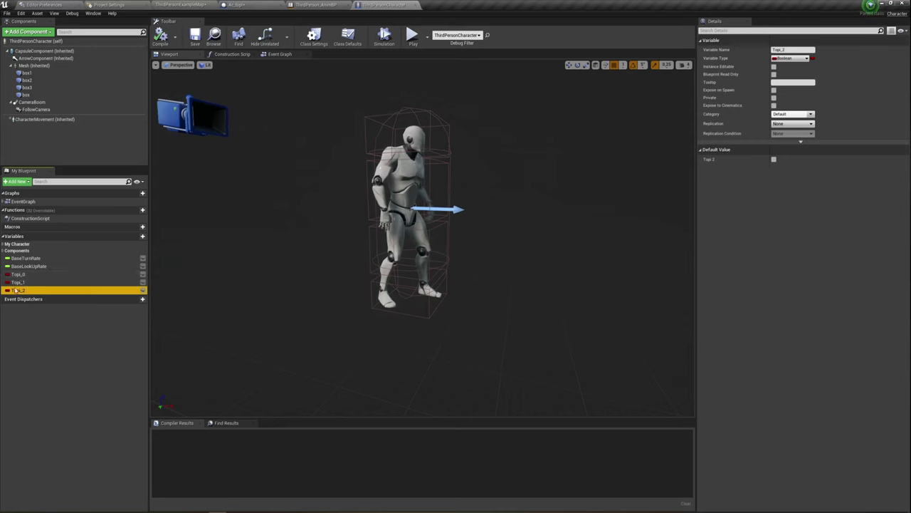
{"action": "left_click", "coordinate": [317, 5]}
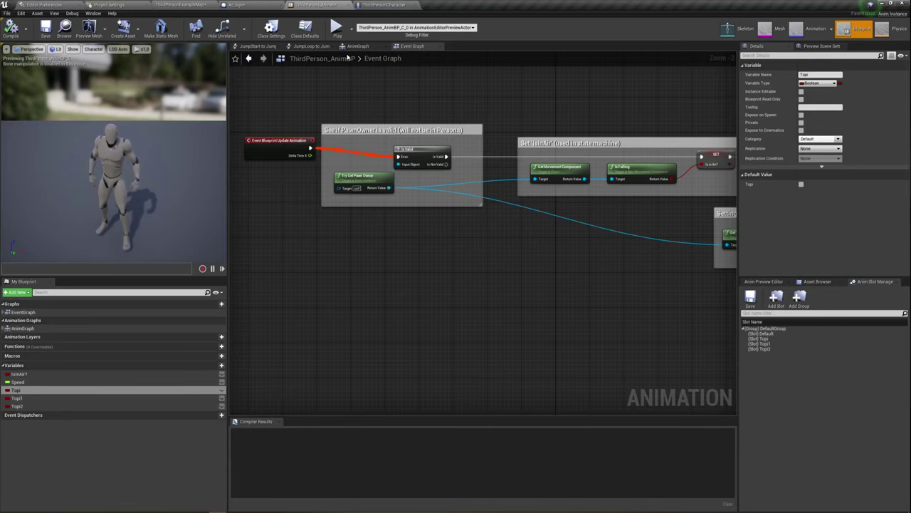
Survey the Cast To ThirdPersonCharacter, Topi SET, Setting Speed and Is Falling nodes
{"action": "right_click_drag", "start_coordinate": [453, 261], "coordinate": [432, 299]}
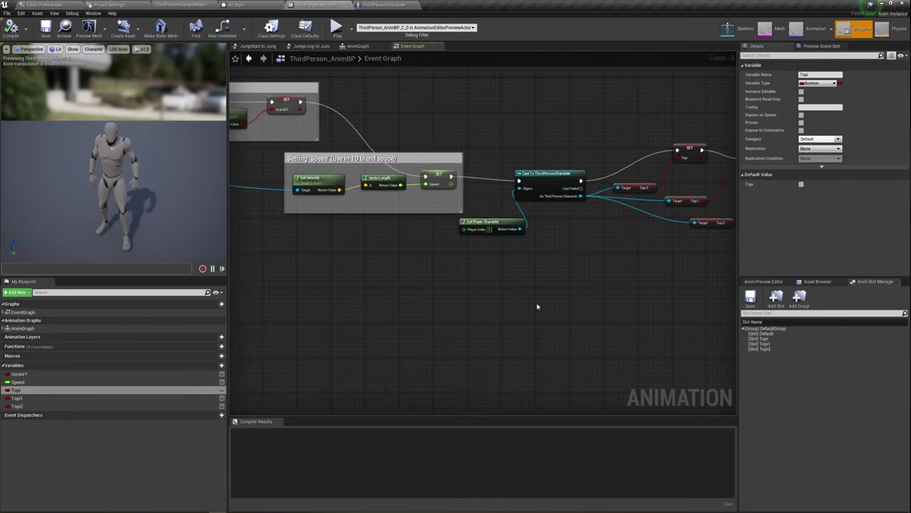
{"action": "scroll", "coordinate": [430, 300], "scroll_direction": "up", "scroll_amount": 2}
{"action": "right_click_drag", "start_coordinate": [437, 244], "coordinate": [448, 273]}
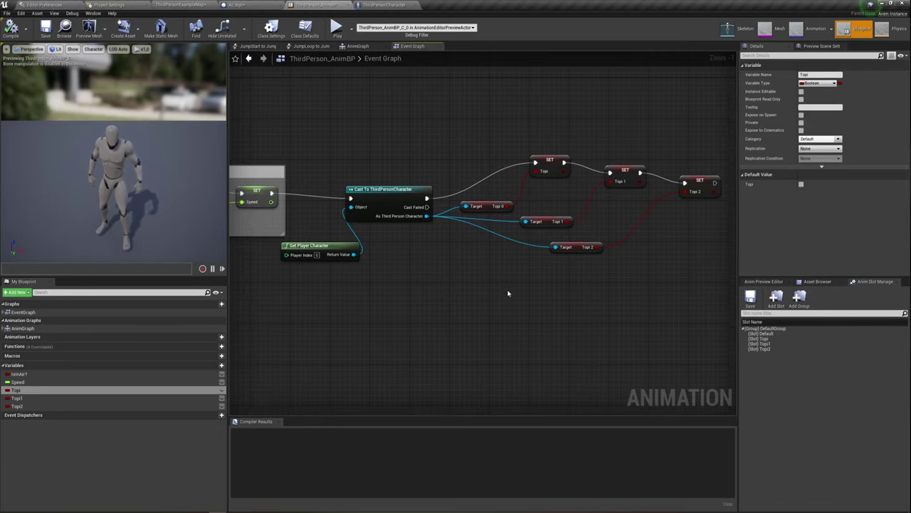
{"action": "right_click_drag", "start_coordinate": [374, 265], "coordinate": [547, 277]}
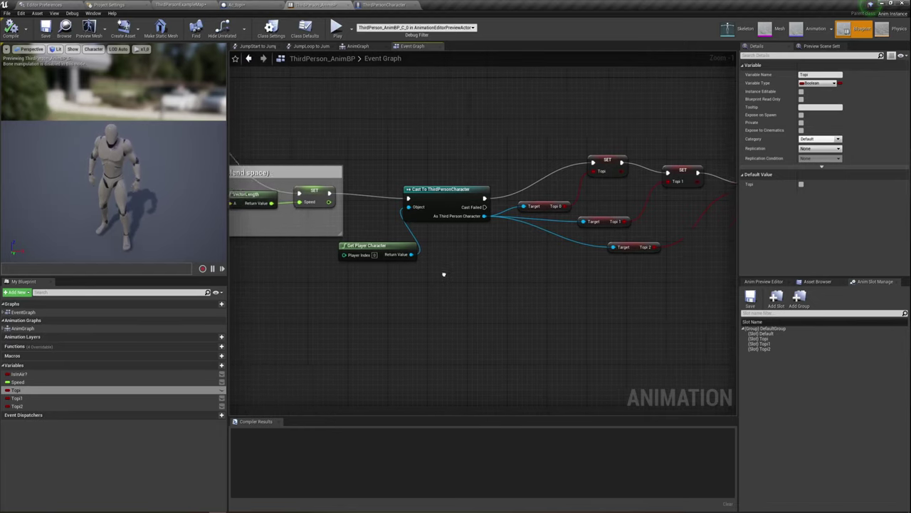
{"action": "right_click_drag", "start_coordinate": [338, 277], "coordinate": [463, 279]}
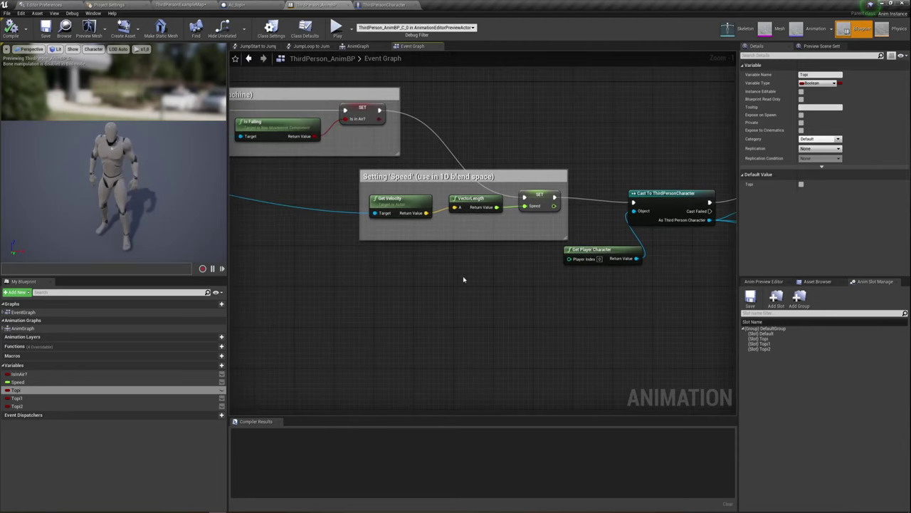
{"action": "right_click_drag", "start_coordinate": [541, 215], "coordinate": [327, 229]}
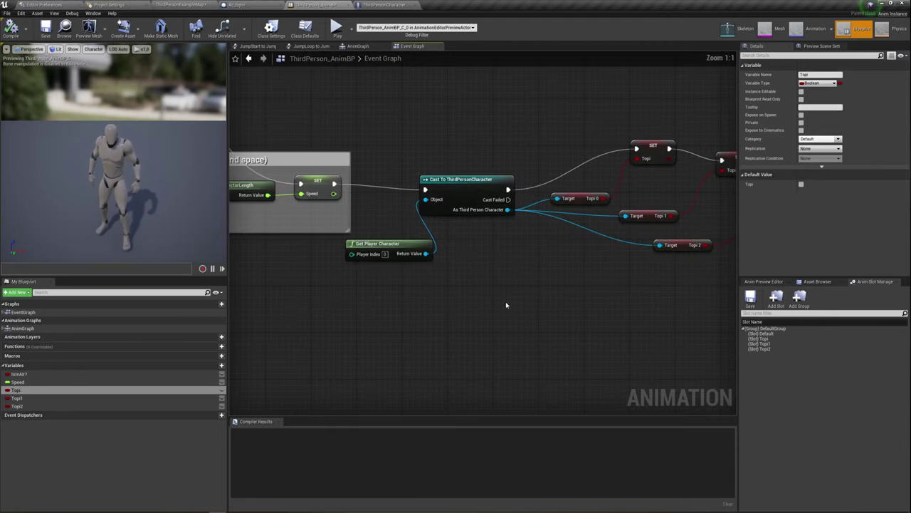
{"action": "right_click_drag", "start_coordinate": [506, 305], "coordinate": [453, 290]}
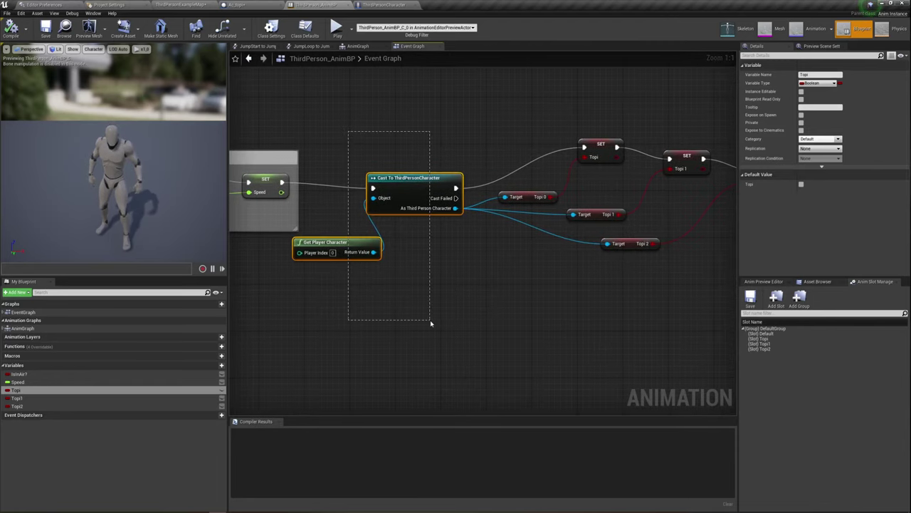
Test the Cast node's player character wiring without changing it, then open ThirdPersonCharacter
{"action": "left_click_drag", "start_coordinate": [357, 169], "coordinate": [327, 267]}
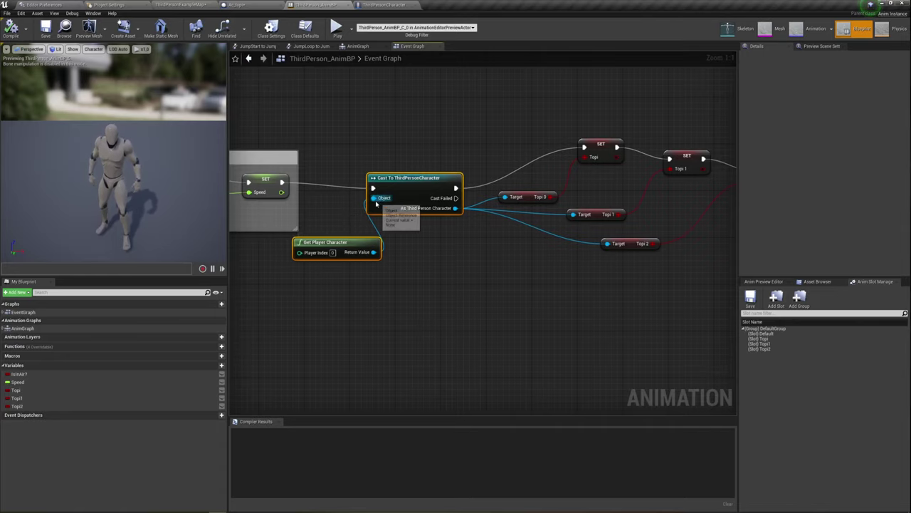
{"action": "left_click_drag", "start_coordinate": [373, 197], "coordinate": [337, 281], "text": "ctrl"}
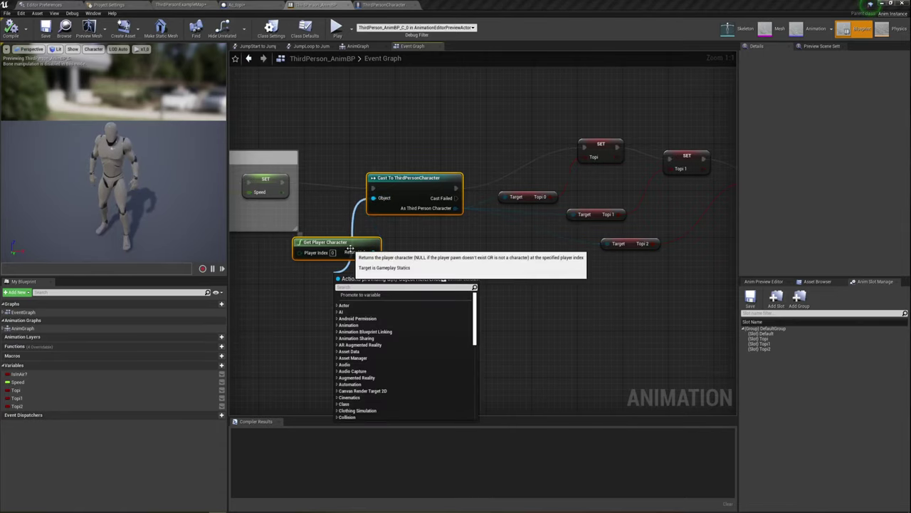
{"action": "left_click", "coordinate": [520, 267]}
{"action": "mouse_move", "coordinate": [520, 267]}
{"action": "right_mouse_down"}
{"action": "mouse_move", "coordinate": [426, 273]}
{"action": "mouse_move", "coordinate": [415, 263]}
{"action": "right_mouse_up"}
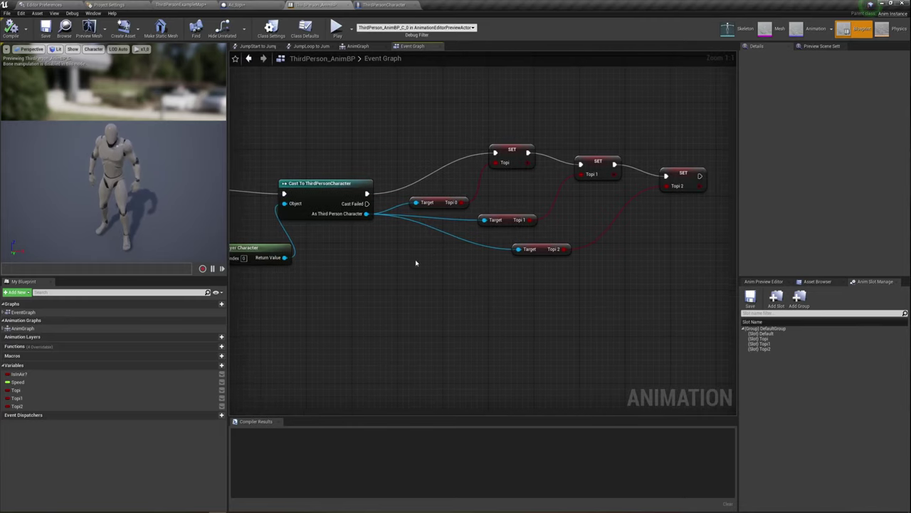
{"action": "left_click_drag", "start_coordinate": [365, 214], "coordinate": [437, 293]}
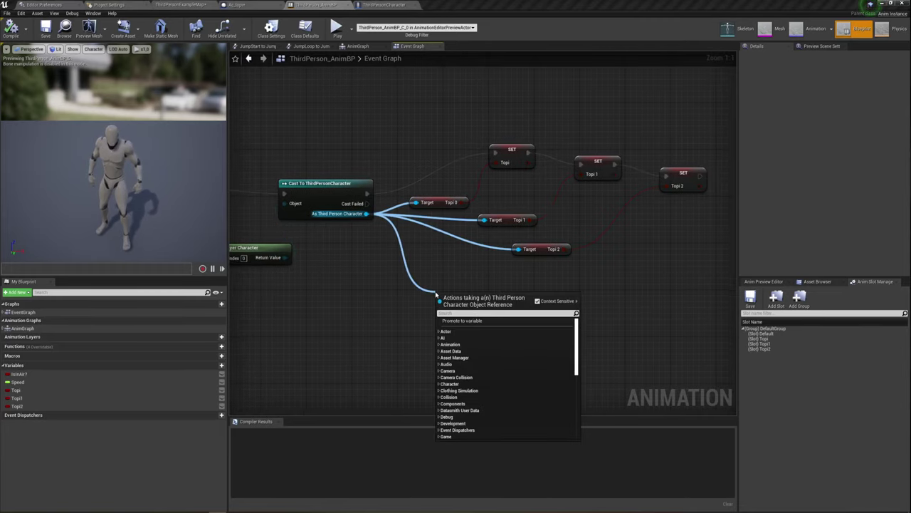
{"action": "left_click", "coordinate": [384, 4]}
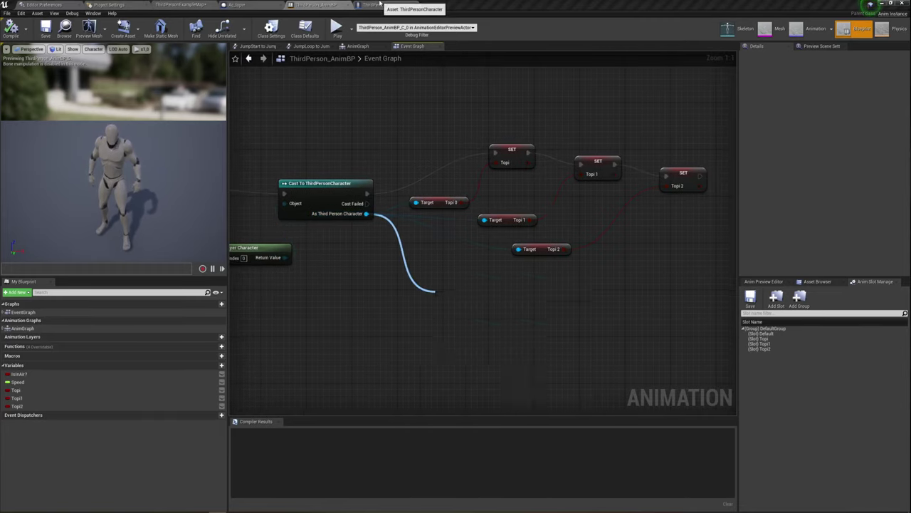
{"action": "left_click", "coordinate": [385, 4]}
Inspect ThirdPersonCharacter's Topi_0, Topi_1, Topi_2 variables and box1, box2, box3 components
{"action": "left_click", "coordinate": [20, 275]}
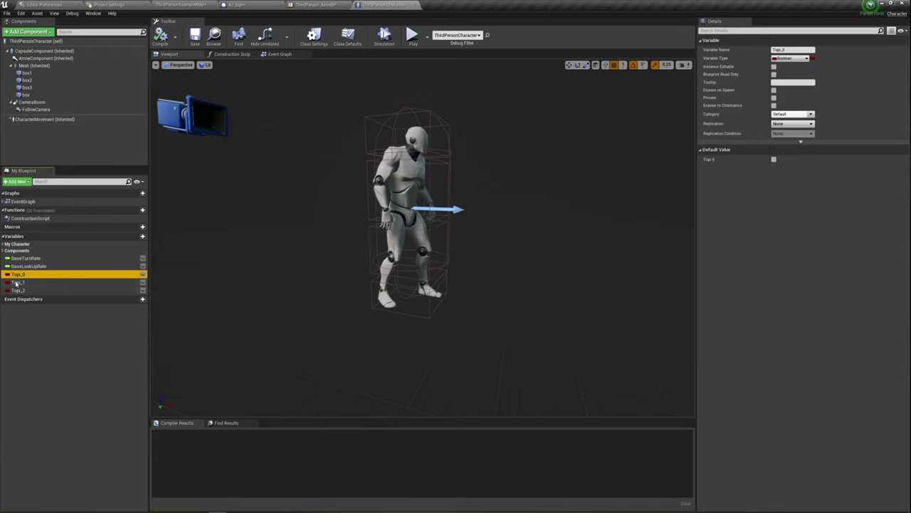
{"action": "left_click", "coordinate": [368, 247]}
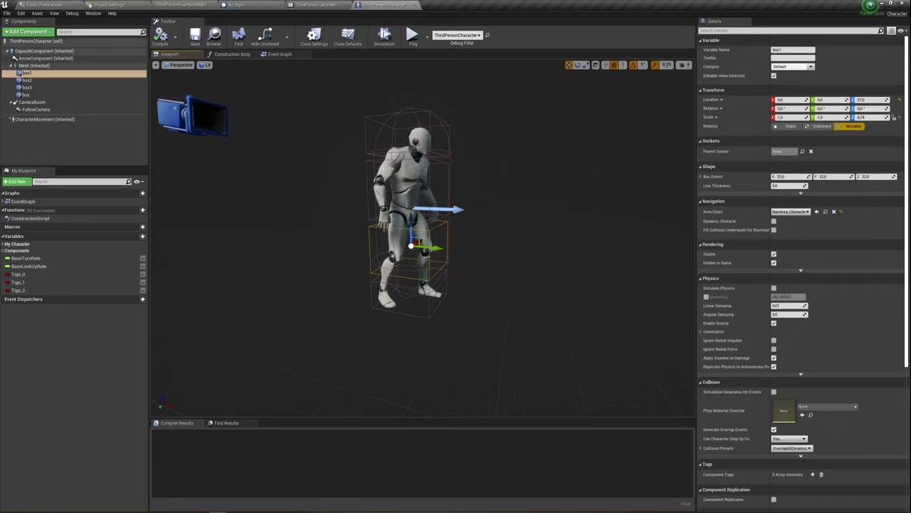
{"action": "left_click", "coordinate": [366, 166]}
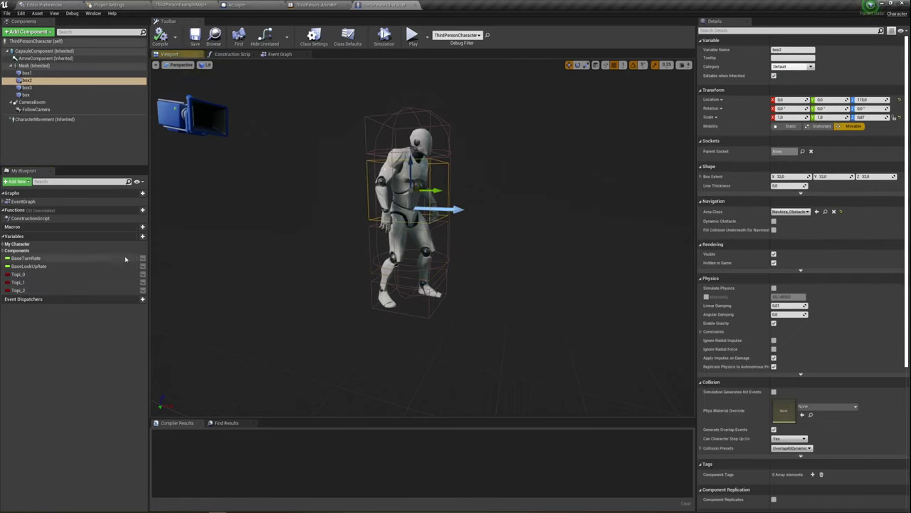
{"action": "left_click", "coordinate": [90, 284]}
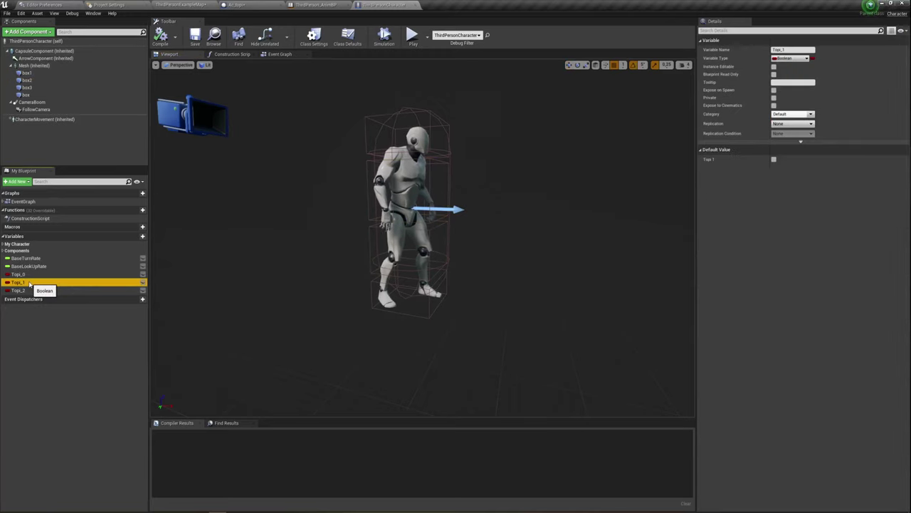
{"action": "left_click", "coordinate": [366, 173]}
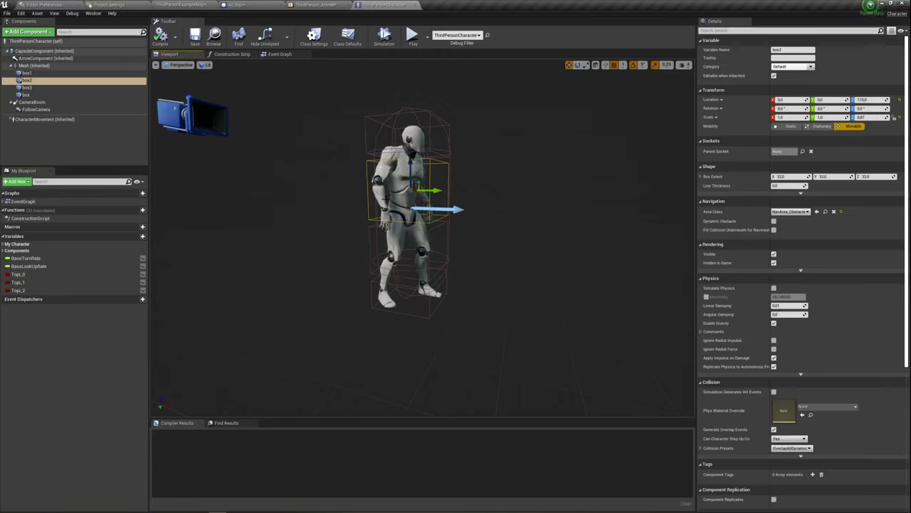
{"action": "left_click", "coordinate": [29, 290]}
{"action": "left_click", "coordinate": [416, 134]}
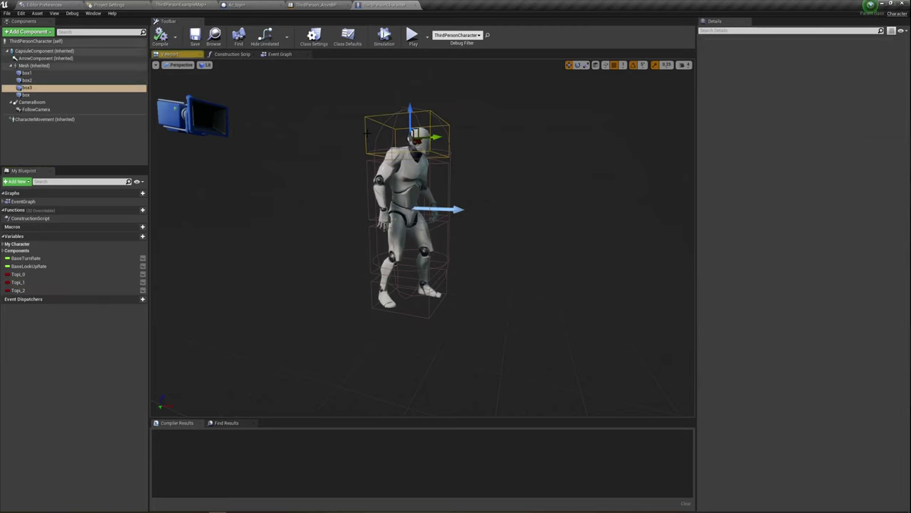
Back in ThirdPerson_AnimBP, add trial SET nodes for Topi and Topi2
{"action": "left_click", "coordinate": [324, 5]}
{"action": "right_click_drag", "start_coordinate": [558, 263], "coordinate": [544, 263]}
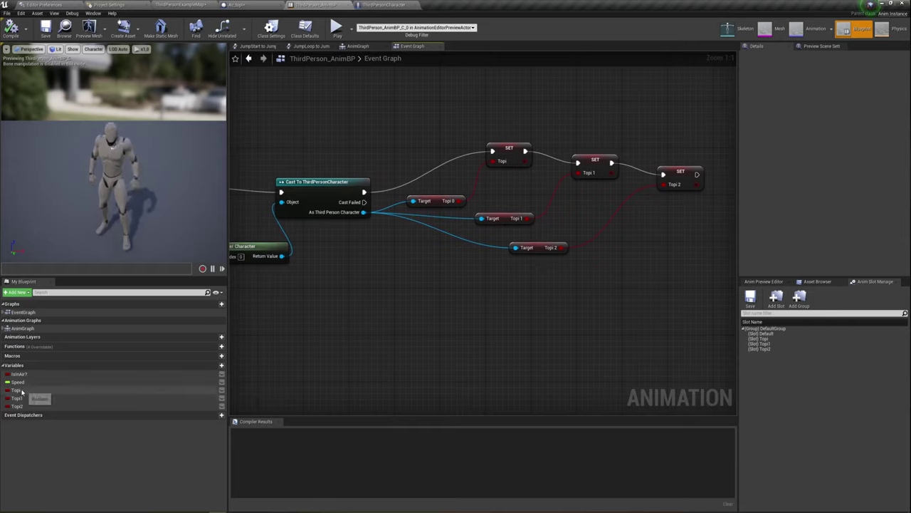
{"action": "left_click", "coordinate": [20, 390]}
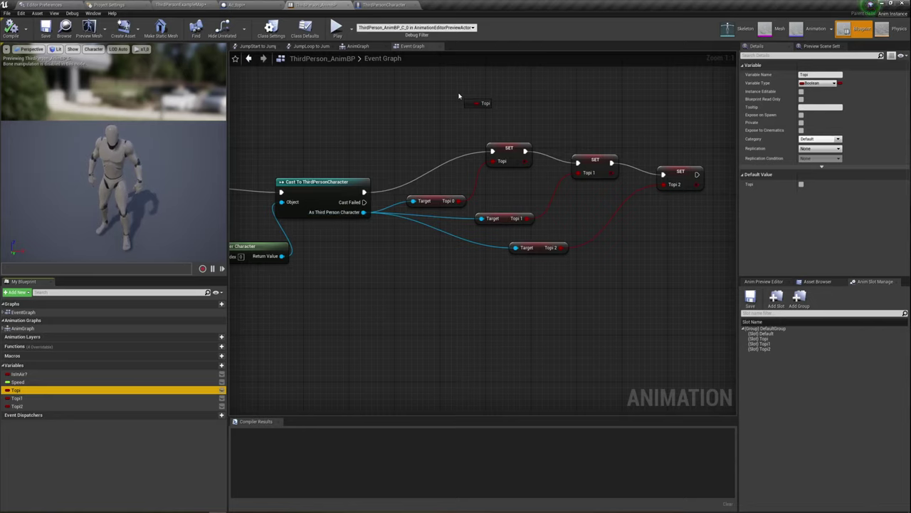
{"action": "left_click_drag", "start_coordinate": [459, 96], "coordinate": [496, 105], "text": "alt"}
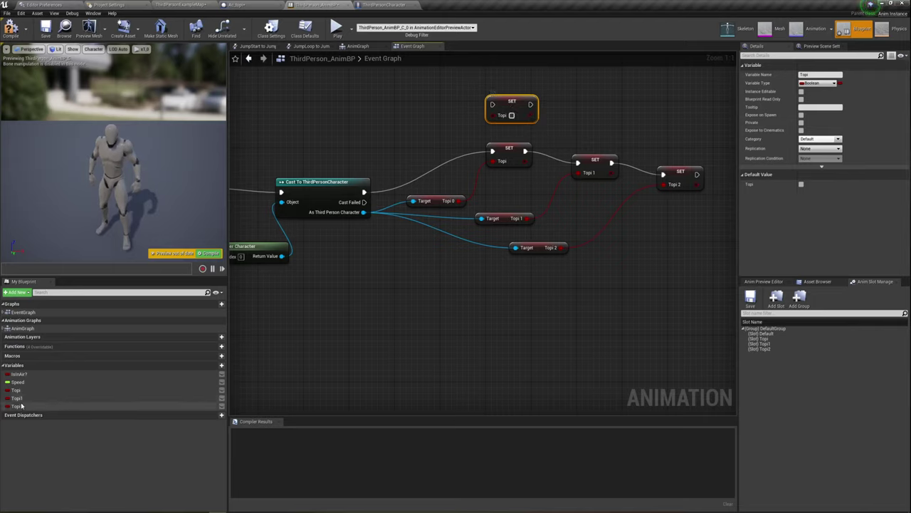
{"action": "mouse_move", "coordinate": [15, 406]}
{"action": "left_mouse_down"}
{"action": "mouse_move", "coordinate": [279, 168]}
{"action": "mouse_move", "coordinate": [428, 118]}
{"action": "mouse_move", "coordinate": [687, 130]}
{"action": "left_mouse_up"}
{"action": "left_click", "coordinate": [444, 134]}
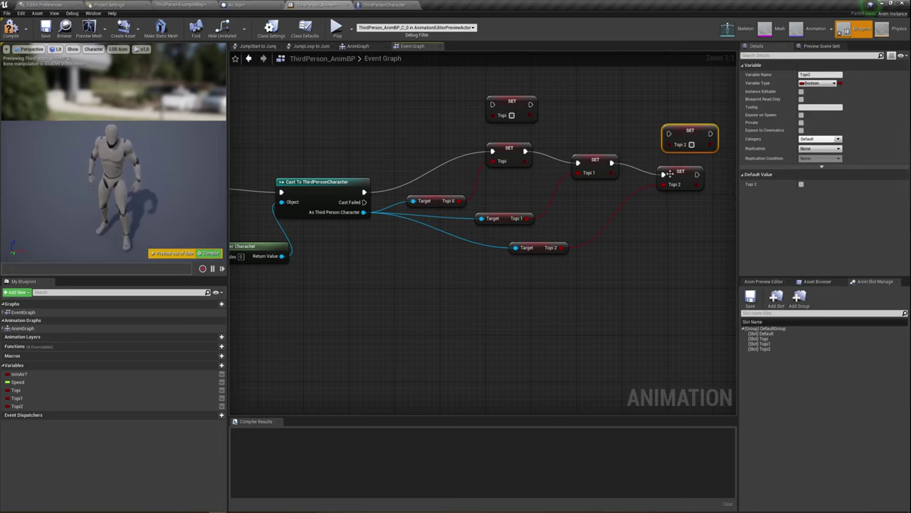
Wire Topi 0 into the trial Topi setter, then delete both extra setter nodes
{"action": "right_click_drag", "start_coordinate": [670, 271], "coordinate": [636, 268]}
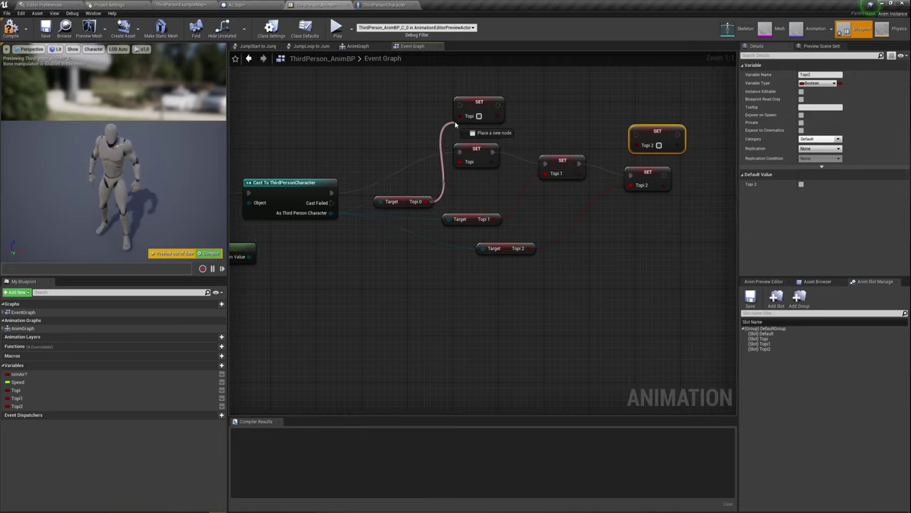
{"action": "left_click_drag", "start_coordinate": [428, 201], "coordinate": [461, 116]}
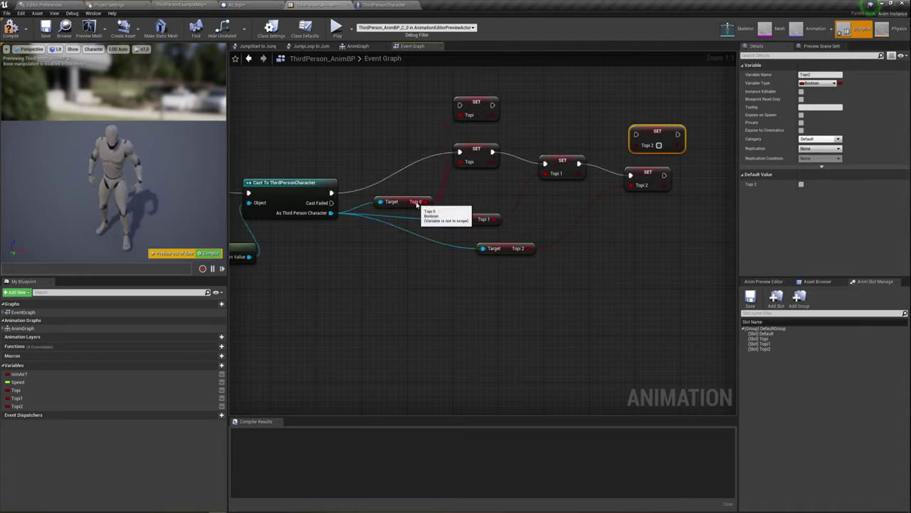
{"action": "left_click", "coordinate": [481, 111]}
{"action": "key", "text": "Delete"}
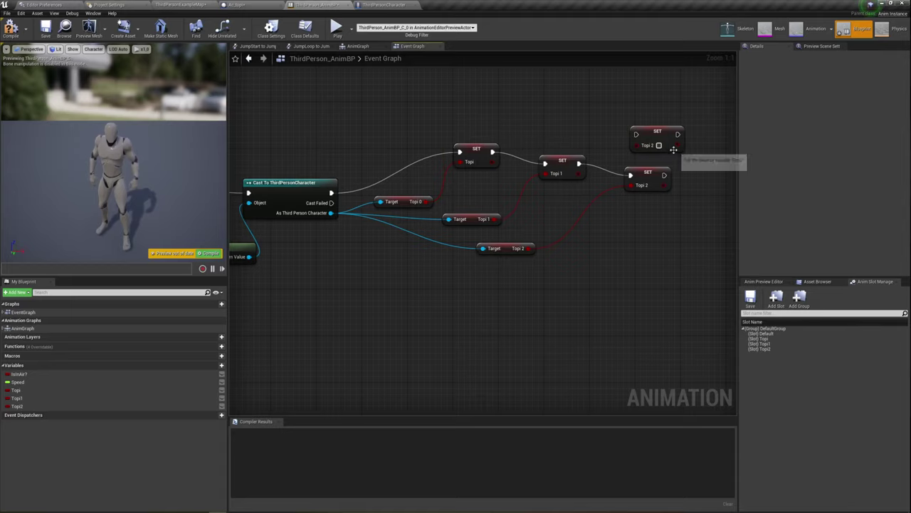
{"action": "left_click", "coordinate": [652, 139]}
{"action": "key", "text": "Delete"}
{"action": "left_click_drag", "start_coordinate": [500, 240], "coordinate": [655, 275]}
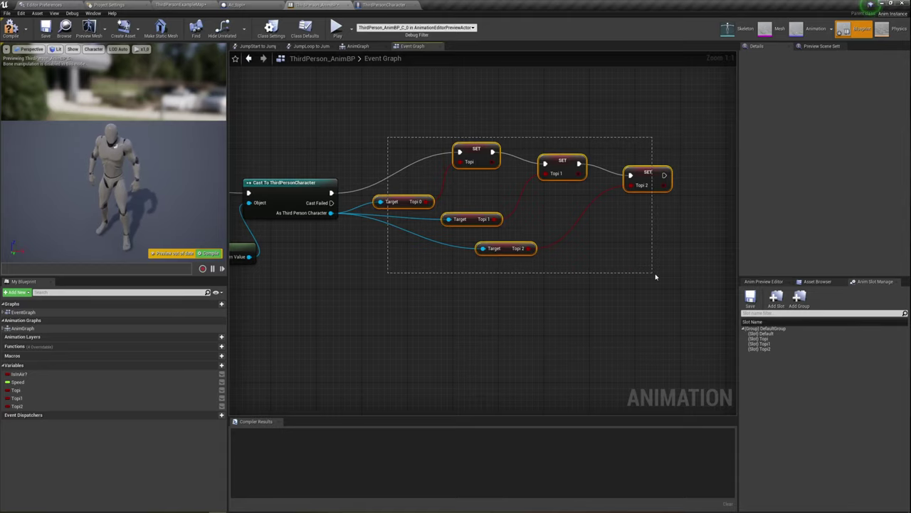
{"action": "left_click", "coordinate": [623, 298]}
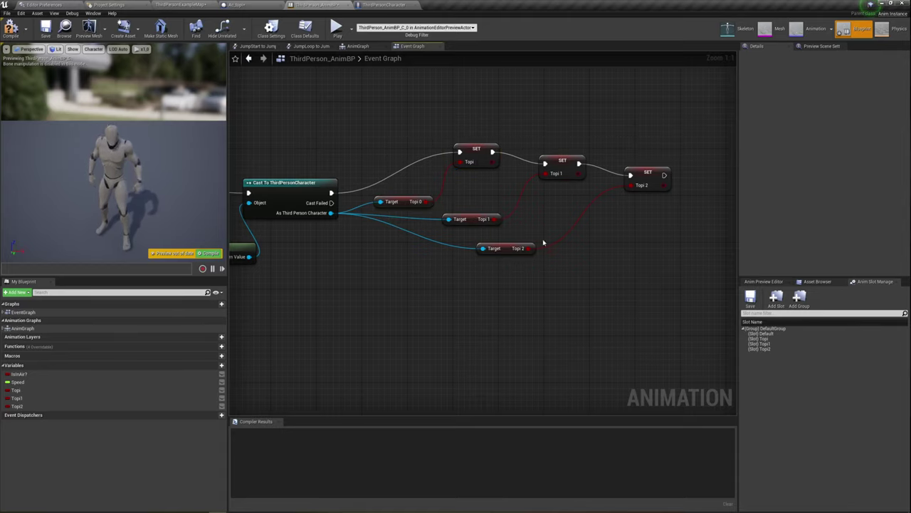
{"action": "left_click_drag", "start_coordinate": [408, 211], "coordinate": [479, 143]}
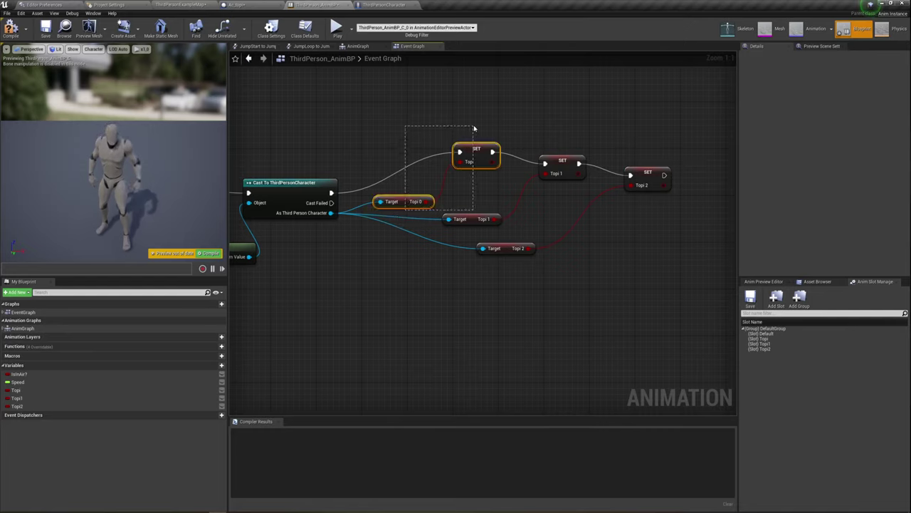
{"action": "left_click_drag", "start_coordinate": [378, 118], "coordinate": [481, 205]}
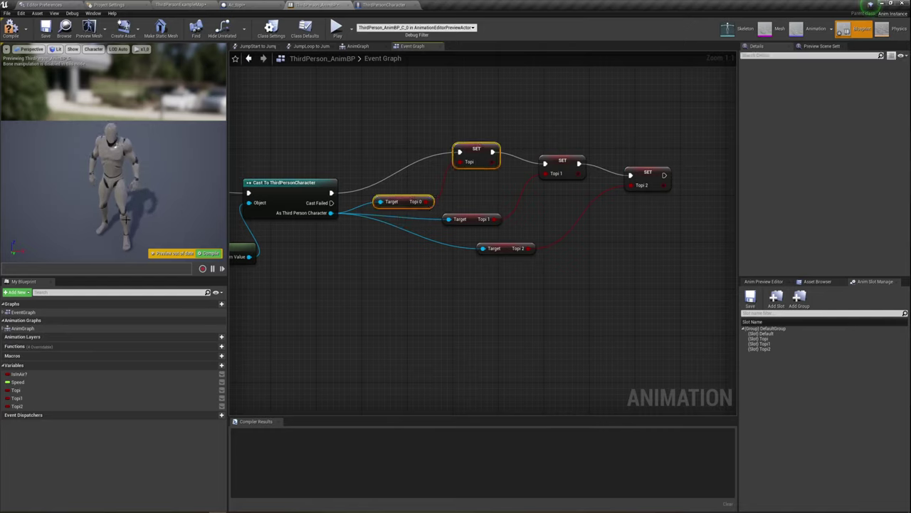
{"action": "left_click_drag", "start_coordinate": [517, 139], "coordinate": [562, 228]}
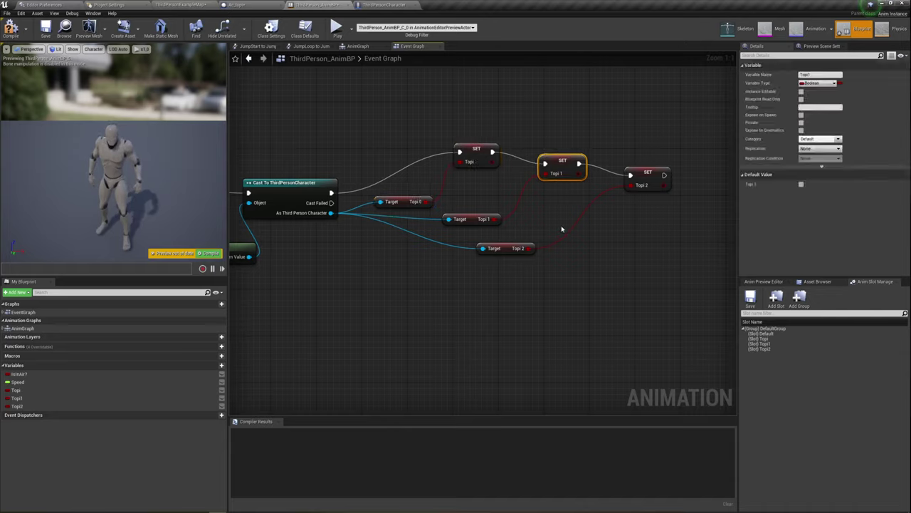
{"action": "left_click", "coordinate": [484, 220], "text": "ctrl"}
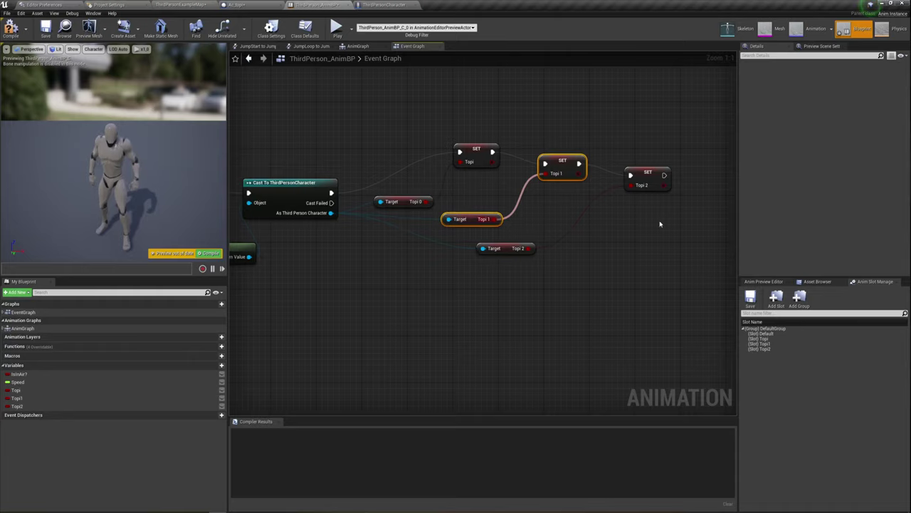
{"action": "left_click_drag", "start_coordinate": [520, 286], "coordinate": [470, 242]}
{"action": "left_click", "coordinate": [647, 178], "text": "ctrl"}
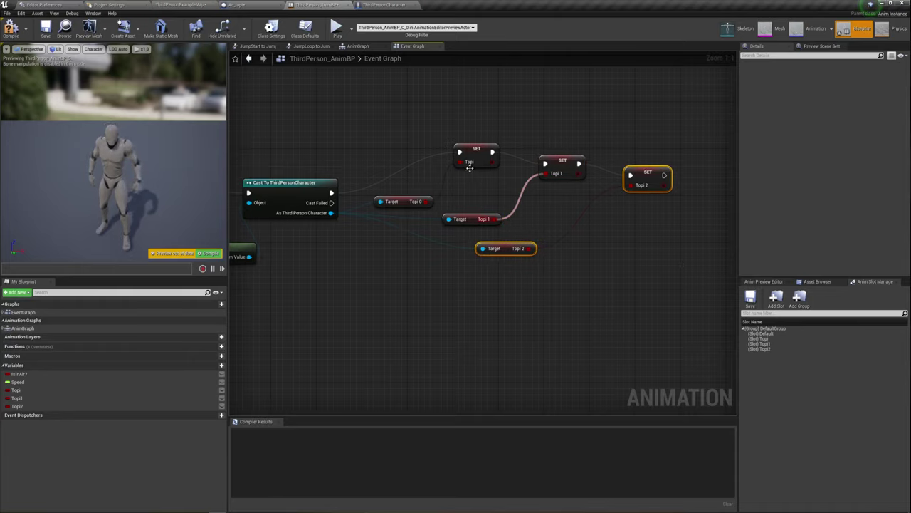
{"action": "left_click_drag", "start_coordinate": [396, 93], "coordinate": [480, 203]}
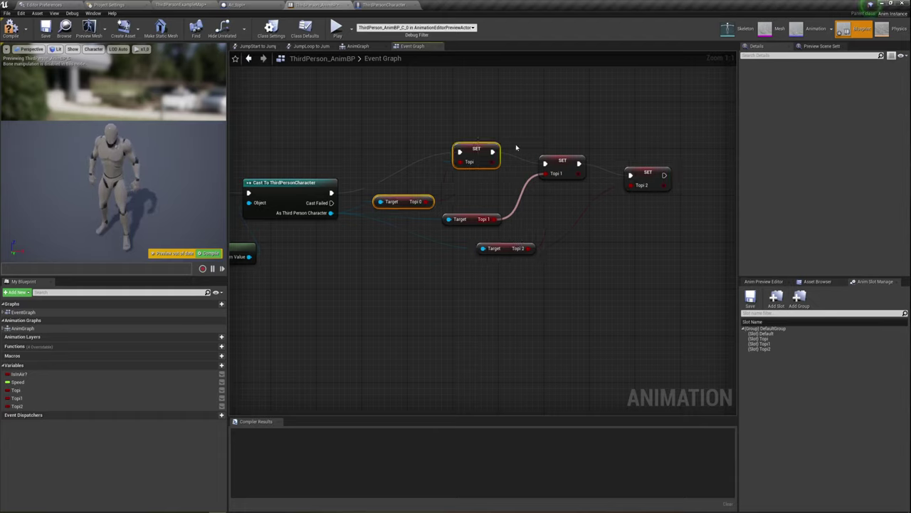
{"action": "left_click_drag", "start_coordinate": [536, 152], "coordinate": [586, 224]}
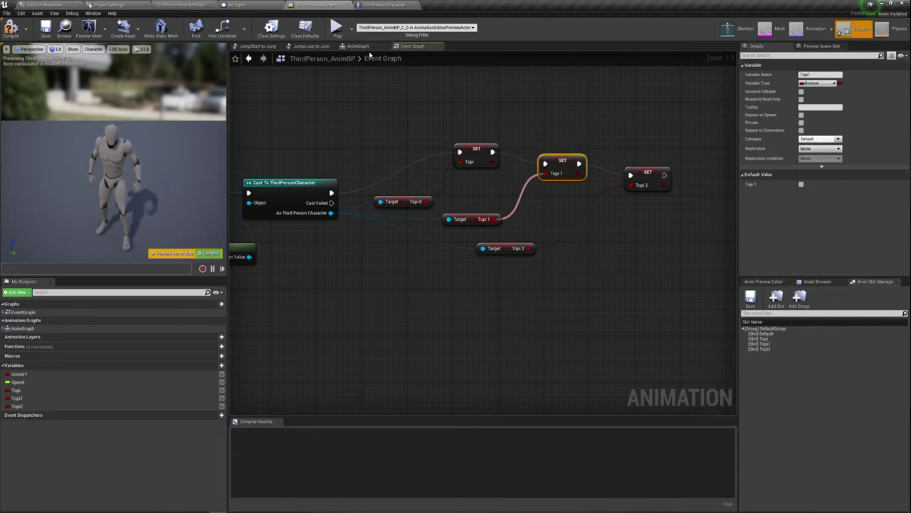
{"action": "left_click_drag", "start_coordinate": [314, 119], "coordinate": [602, 262]}
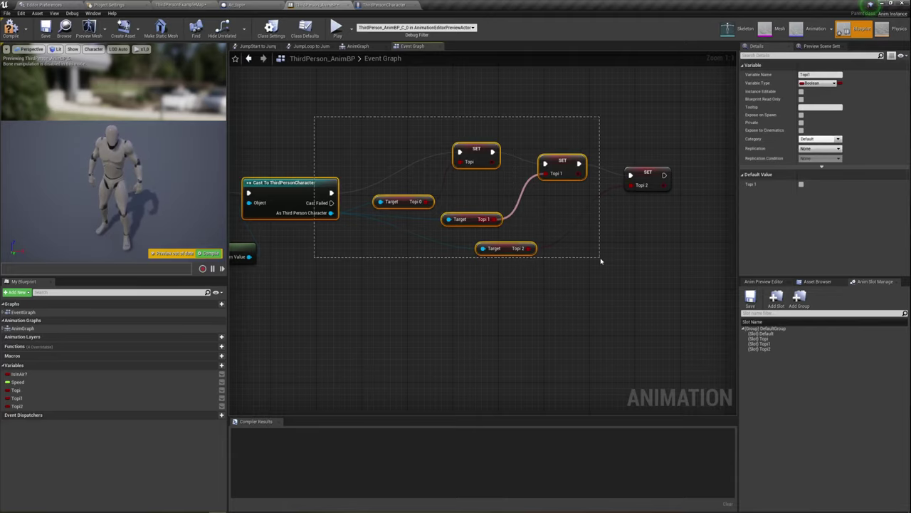
{"action": "left_click", "coordinate": [604, 301]}
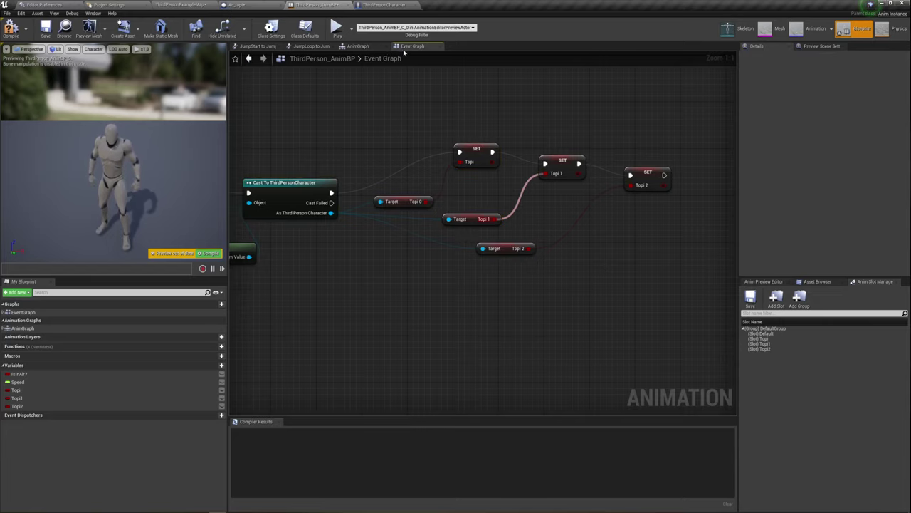
In the AnimGraph, move Output Pose down beside the Default state machine
{"action": "left_click", "coordinate": [363, 47]}
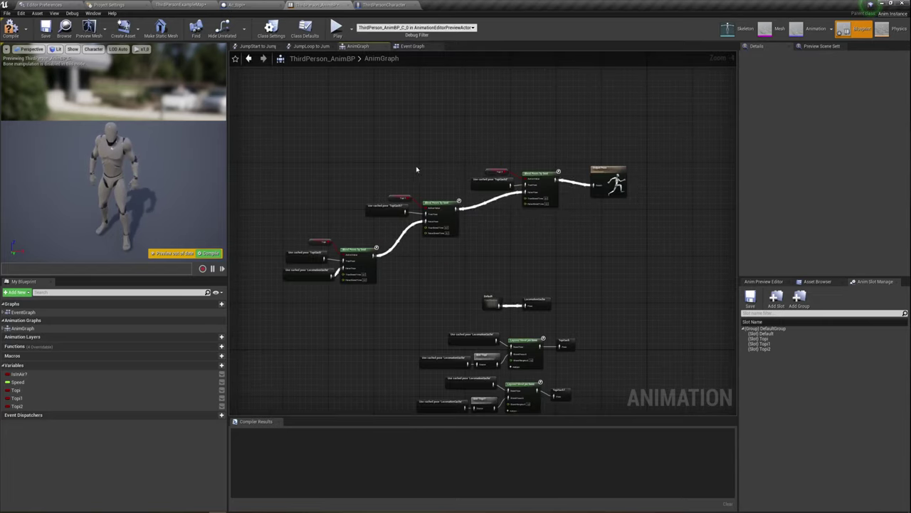
{"action": "scroll", "coordinate": [460, 142], "scroll_direction": "up", "scroll_amount": 2}
{"action": "scroll", "coordinate": [464, 142], "scroll_direction": "up", "scroll_amount": 1}
{"action": "scroll", "coordinate": [470, 146], "scroll_direction": "up", "scroll_amount": 1}
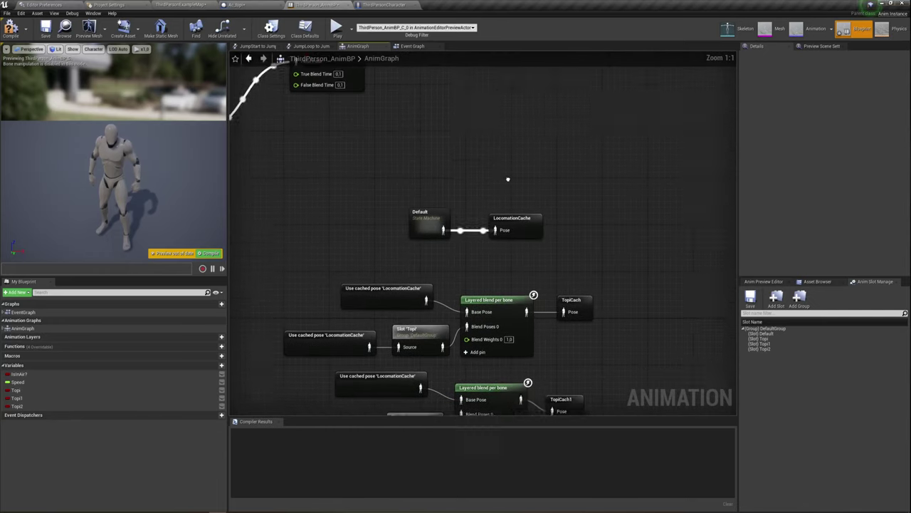
{"action": "scroll", "coordinate": [479, 149], "scroll_direction": "up", "scroll_amount": 1}
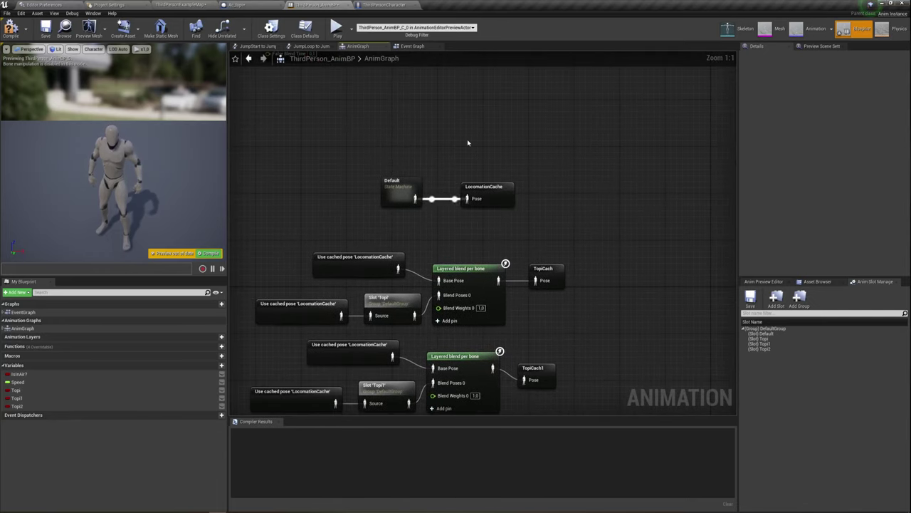
{"action": "scroll", "coordinate": [502, 148], "scroll_direction": "down", "scroll_amount": 1}
{"action": "right_click_drag", "start_coordinate": [502, 148], "coordinate": [488, 234]}
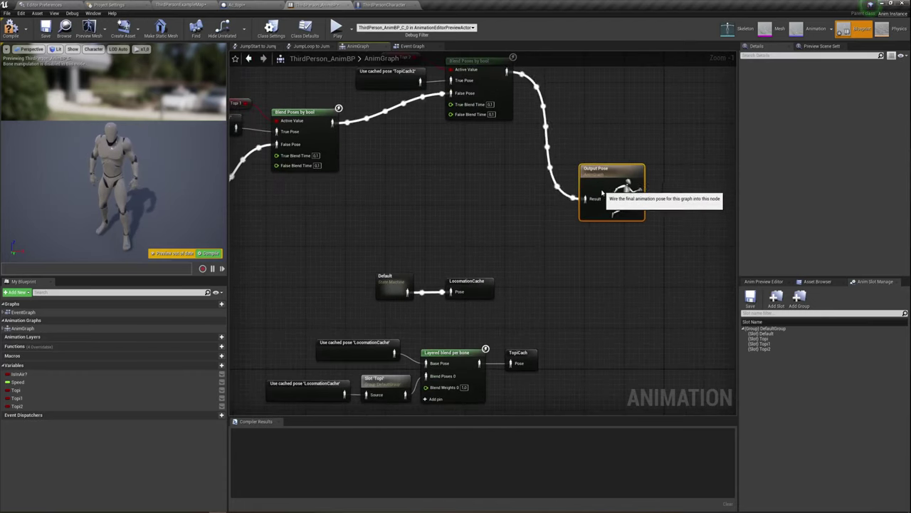
{"action": "left_click_drag", "start_coordinate": [588, 71], "coordinate": [563, 195]}
{"action": "mouse_move", "coordinate": [398, 282]}
{"action": "left_mouse_down"}
{"action": "mouse_move", "coordinate": [467, 186]}
{"action": "mouse_move", "coordinate": [449, 201]}
{"action": "mouse_move", "coordinate": [548, 211]}
{"action": "left_mouse_up"}
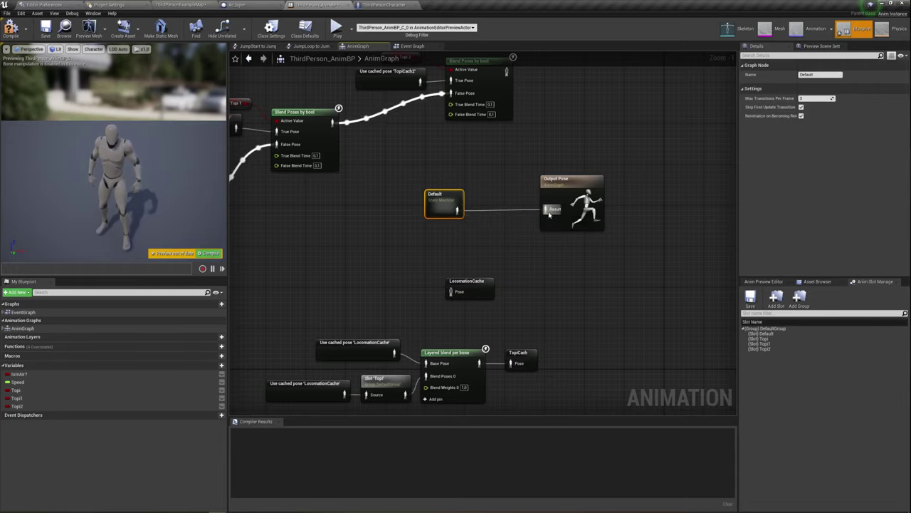
Select and nudge the Default and Output Pose nodes together
{"action": "left_click_drag", "start_coordinate": [398, 170], "coordinate": [626, 251]}
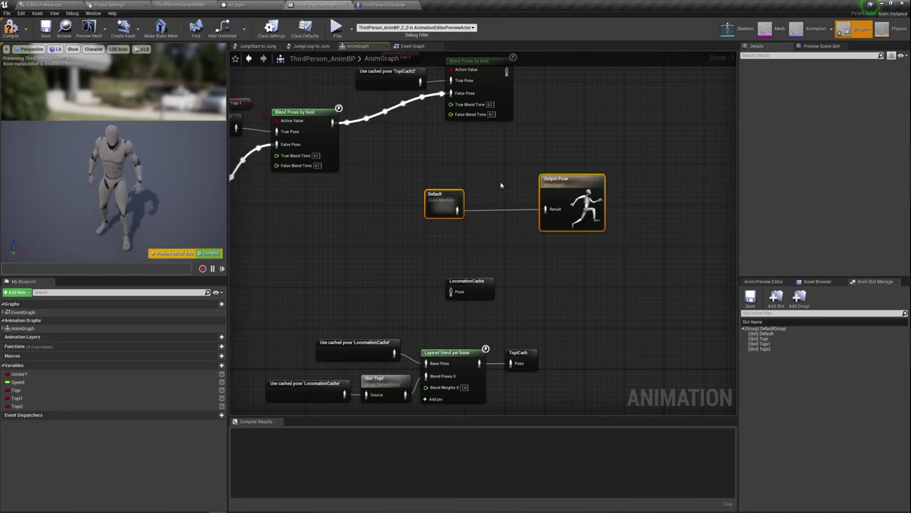
{"action": "left_click_drag", "start_coordinate": [454, 192], "coordinate": [445, 192]}
{"action": "left_click", "coordinate": [525, 252]}
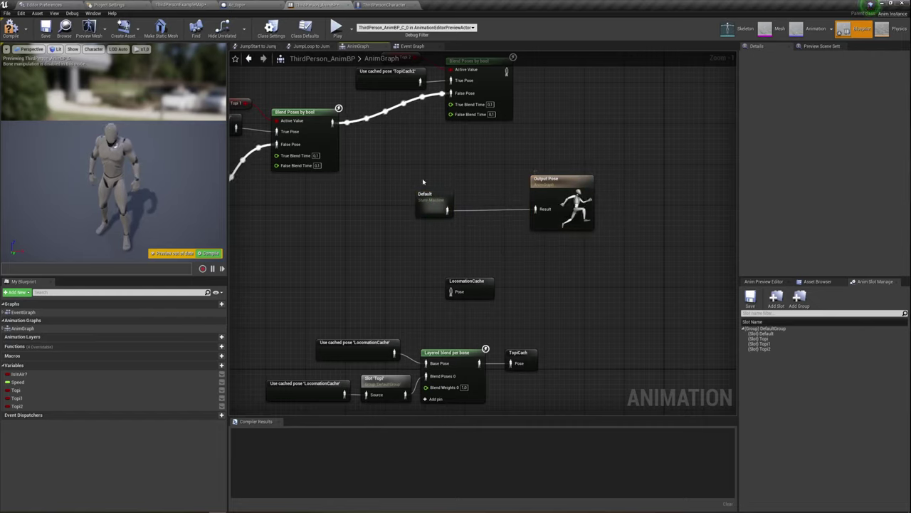
{"action": "mouse_move", "coordinate": [417, 168]}
{"action": "left_mouse_down"}
{"action": "mouse_move", "coordinate": [625, 259]}
{"action": "mouse_move", "coordinate": [596, 252]}
{"action": "left_mouse_up"}
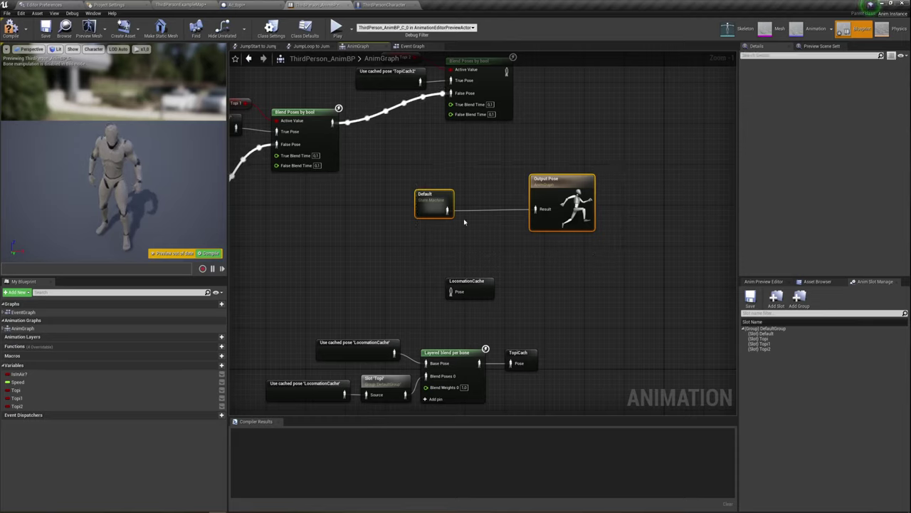
{"action": "left_click_drag", "start_coordinate": [391, 164], "coordinate": [612, 262]}
Feed Output Pose from the last Blend Poses by bool and move Default aside
{"action": "left_click_drag", "start_coordinate": [556, 192], "coordinate": [583, 69]}
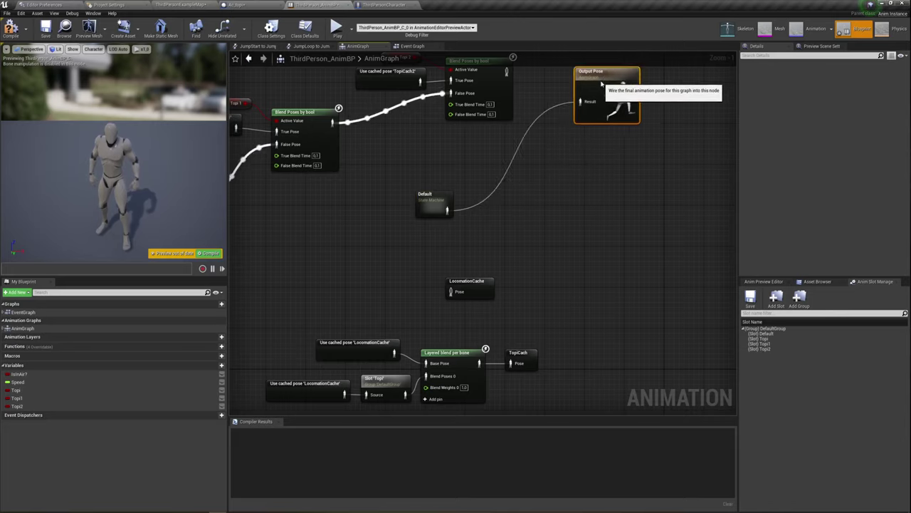
{"action": "left_click_drag", "start_coordinate": [506, 71], "coordinate": [567, 86]}
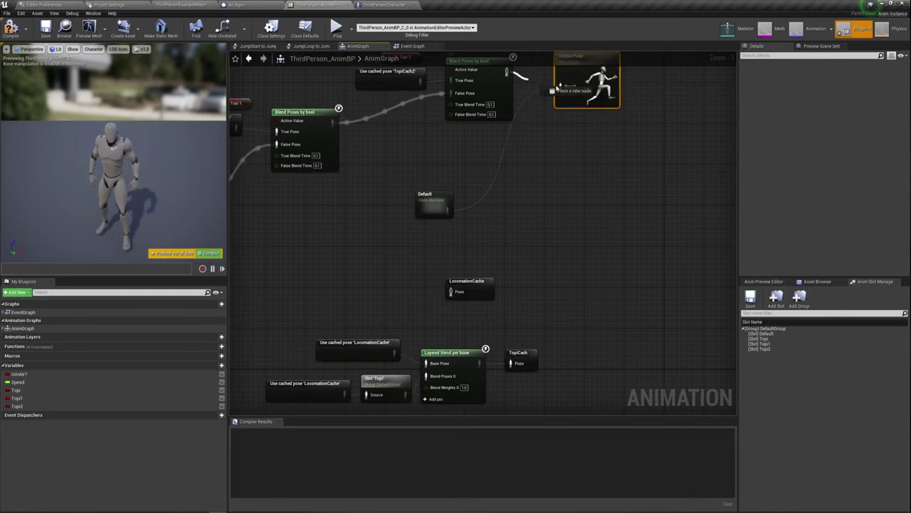
{"action": "left_click_drag", "start_coordinate": [427, 199], "coordinate": [406, 235]}
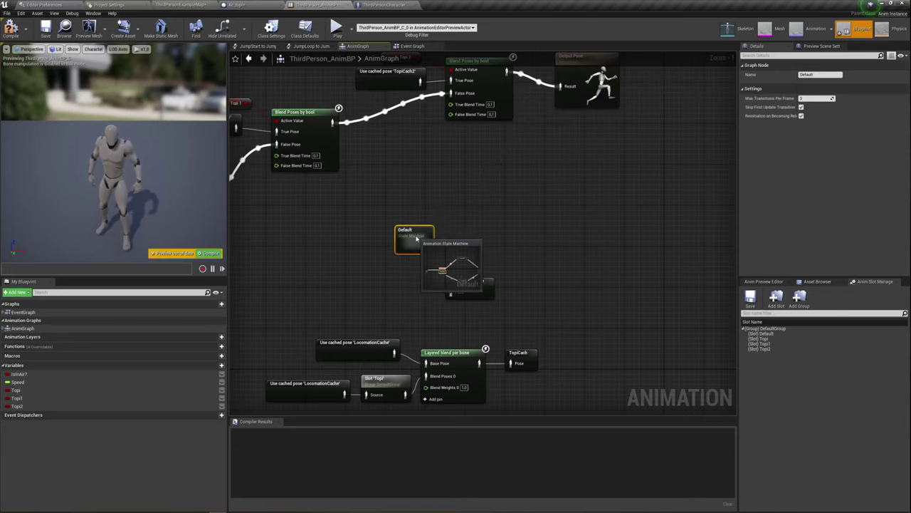
{"action": "right_click_drag", "start_coordinate": [454, 241], "coordinate": [503, 204]}
{"action": "scroll", "coordinate": [504, 204], "scroll_direction": "up", "scroll_amount": 1}
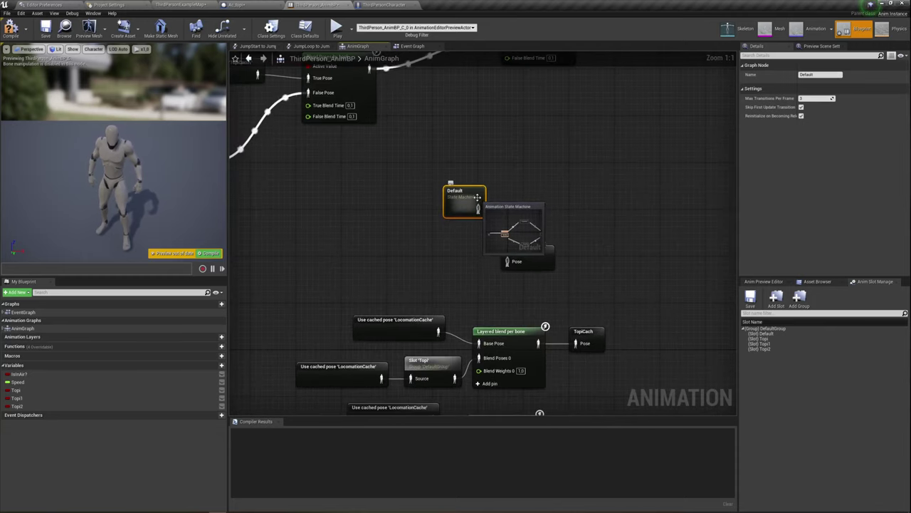
{"action": "mouse_move", "coordinate": [645, 146]}
{"action": "right_mouse_down"}
{"action": "mouse_move", "coordinate": [590, 139]}
{"action": "mouse_move", "coordinate": [576, 176]}
{"action": "right_mouse_up"}
{"action": "left_click_drag", "start_coordinate": [588, 96], "coordinate": [658, 269]}
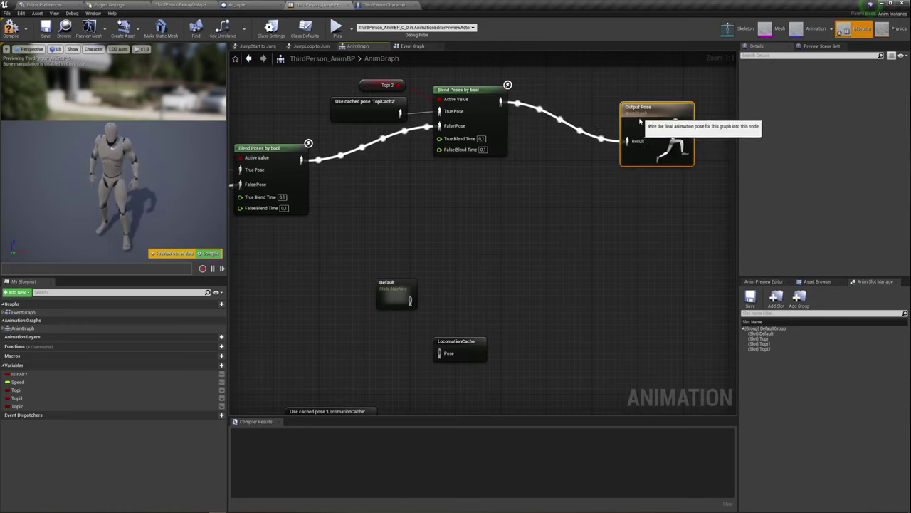
{"action": "right_click_drag", "start_coordinate": [529, 299], "coordinate": [524, 236]}
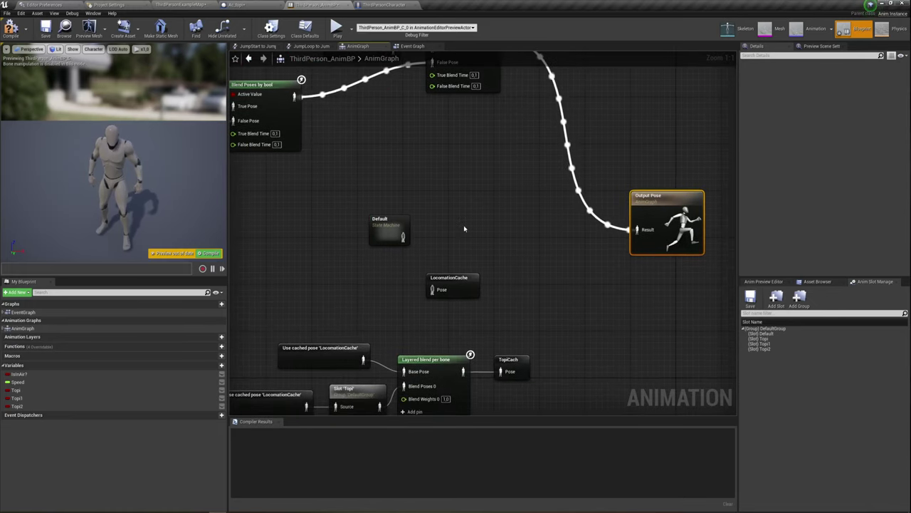
{"action": "left_click", "coordinate": [382, 221]}
Review Default's Idle/Run, JumpStart, JumpLoop and JumpEnd states, then go back to AnimGraph
{"action": "double_click", "coordinate": [382, 221]}
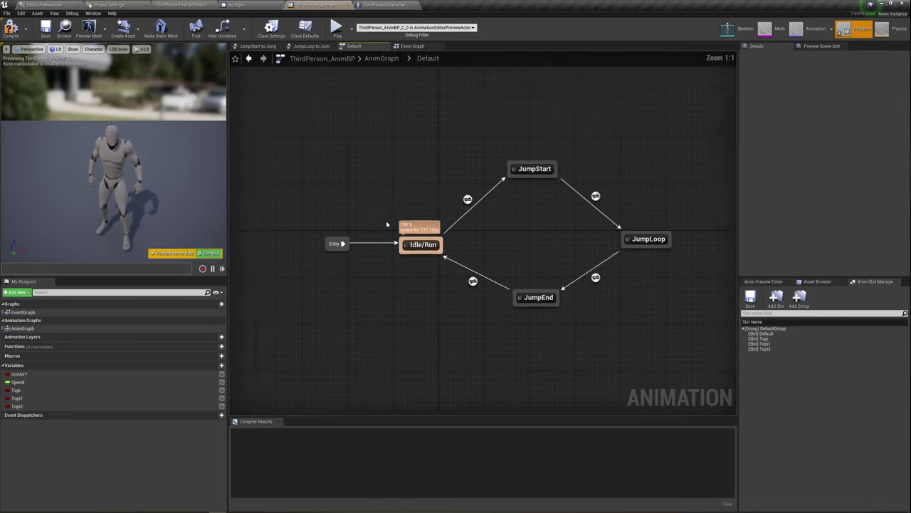
{"action": "left_click_drag", "start_coordinate": [368, 157], "coordinate": [478, 284]}
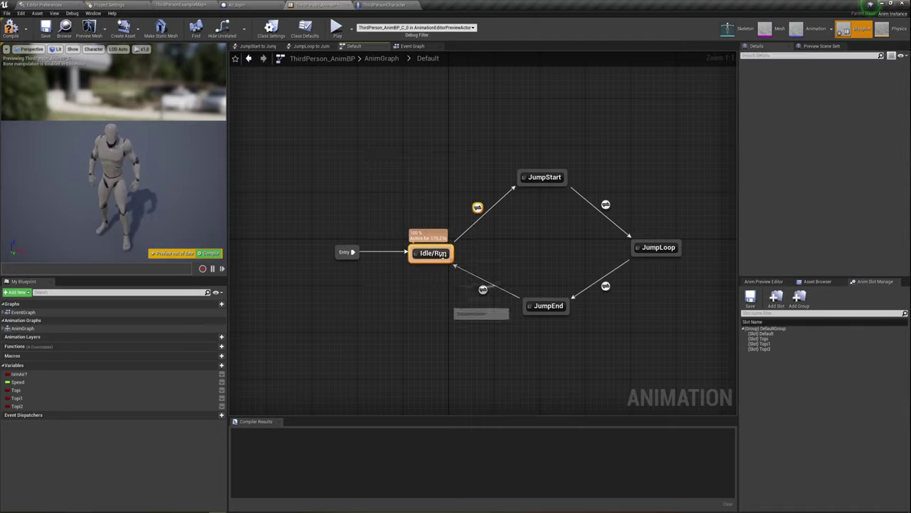
{"action": "left_click_drag", "start_coordinate": [492, 160], "coordinate": [567, 176]}
{"action": "left_click_drag", "start_coordinate": [545, 339], "coordinate": [679, 170]}
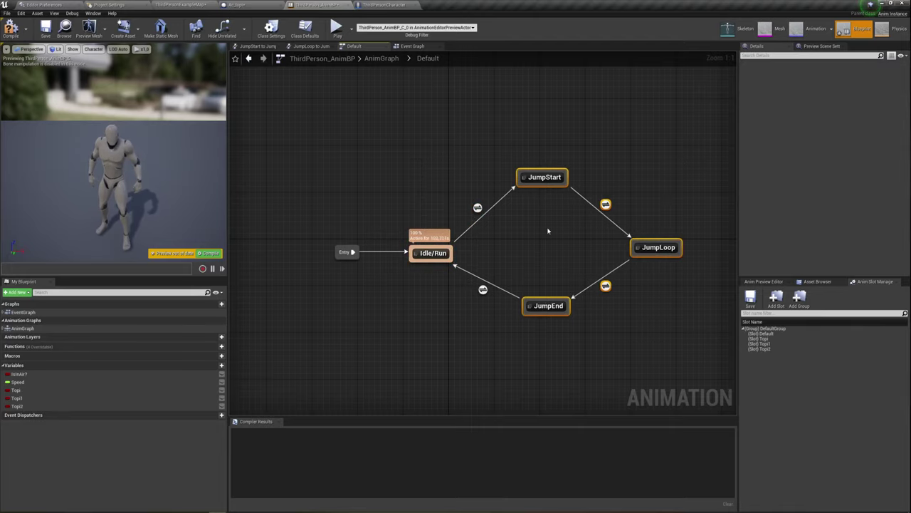
{"action": "left_click", "coordinate": [382, 58]}
{"action": "scroll", "coordinate": [416, 239], "scroll_direction": "up", "scroll_amount": 2}
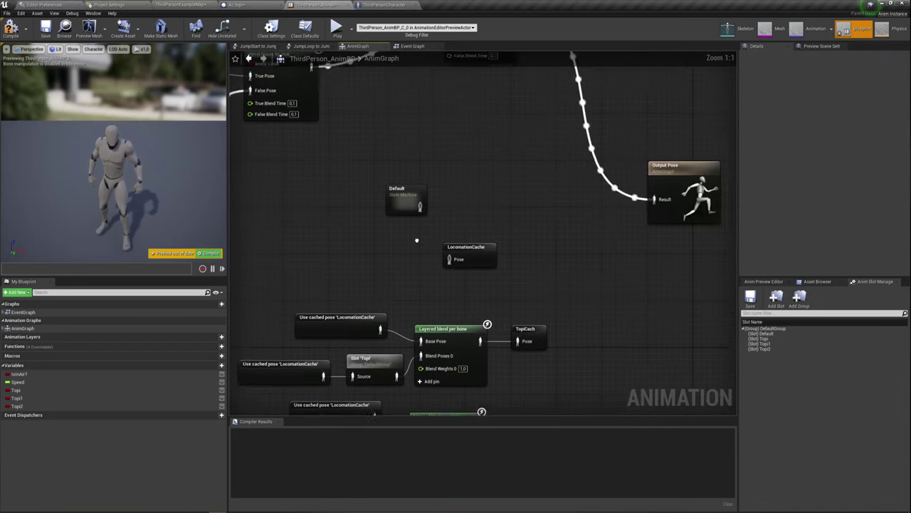
Pull a wire from Default's pose output and search 'cach' for a cached pose node
{"action": "right_click_drag", "start_coordinate": [411, 211], "coordinate": [423, 152]}
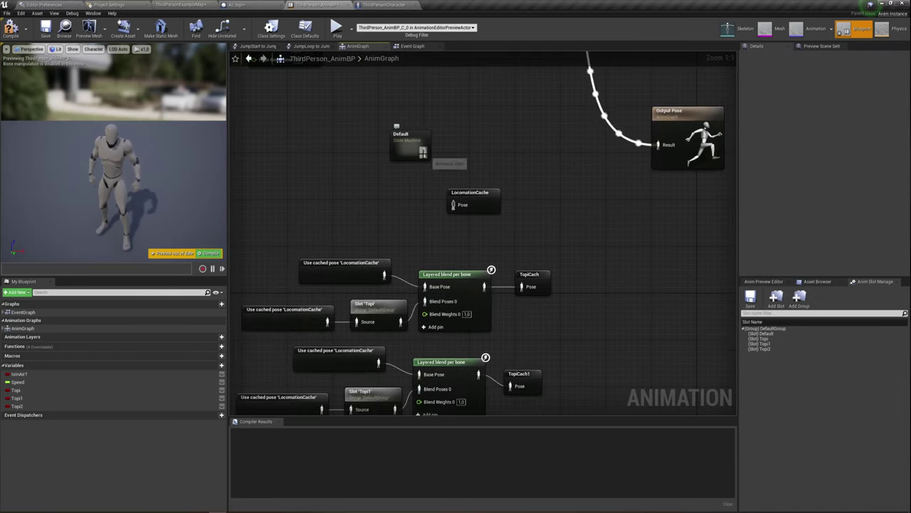
{"action": "left_click_drag", "start_coordinate": [422, 152], "coordinate": [507, 141]}
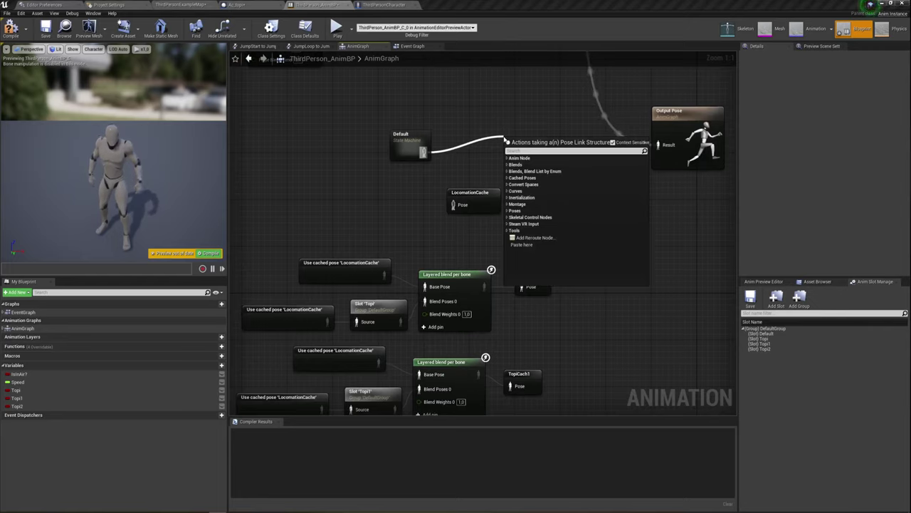
{"action": "type", "text": "c"}
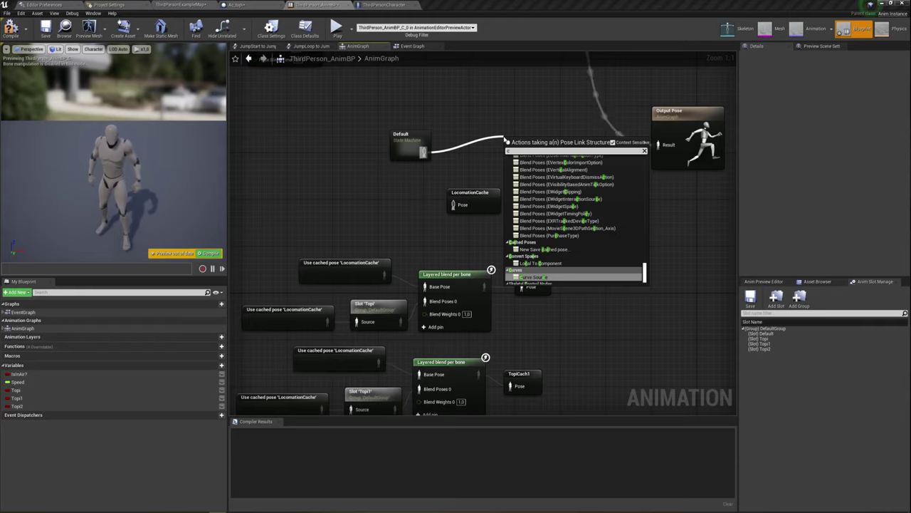
{"action": "type", "text": "ach"}
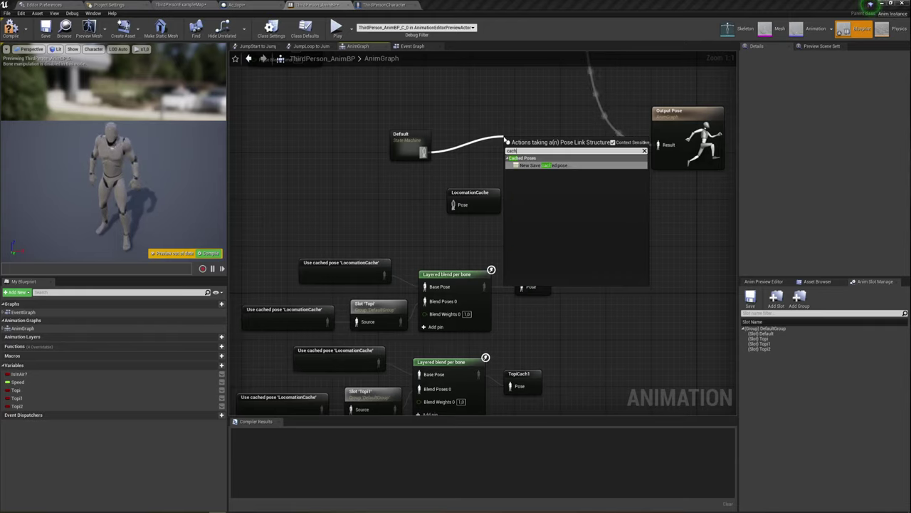
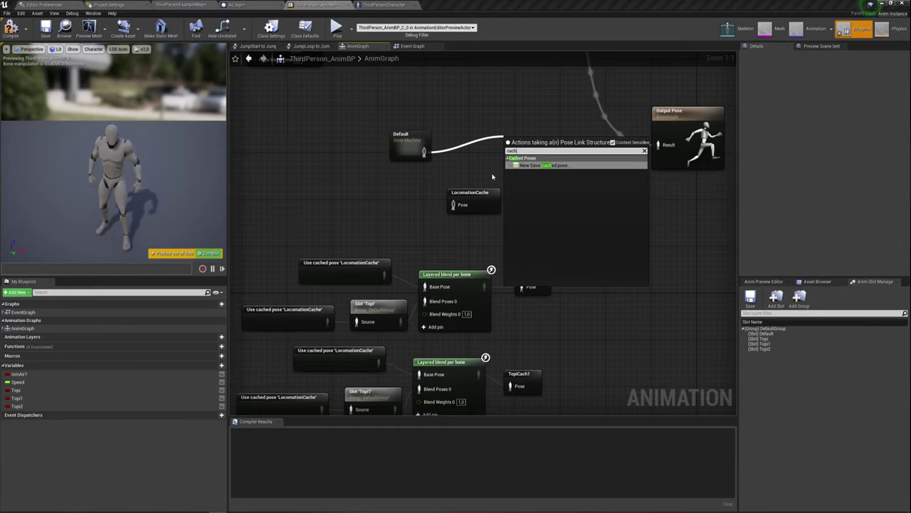
Add a saved cached pose from Default's output, then delete the unwanted SavedPose2236 node
{"action": "left_click", "coordinate": [468, 160]}
{"action": "left_click_drag", "start_coordinate": [423, 151], "coordinate": [461, 145]}
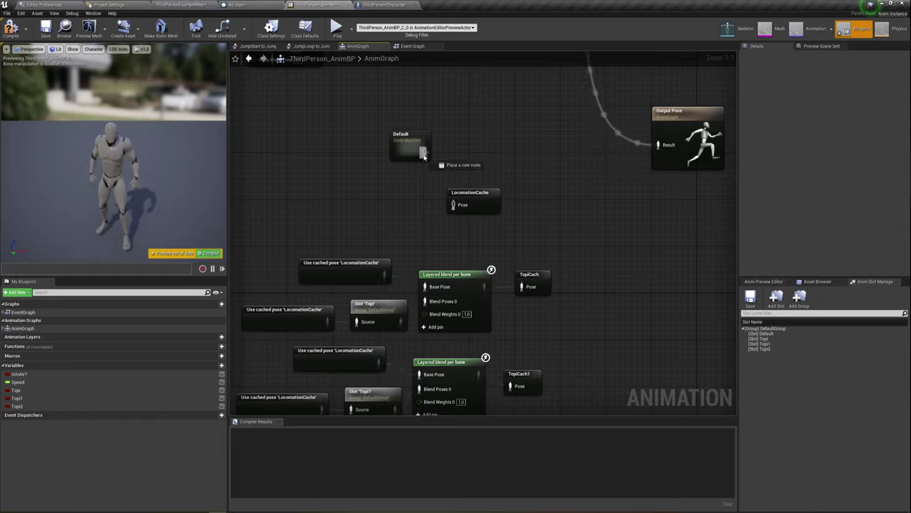
{"action": "type", "text": "cach"}
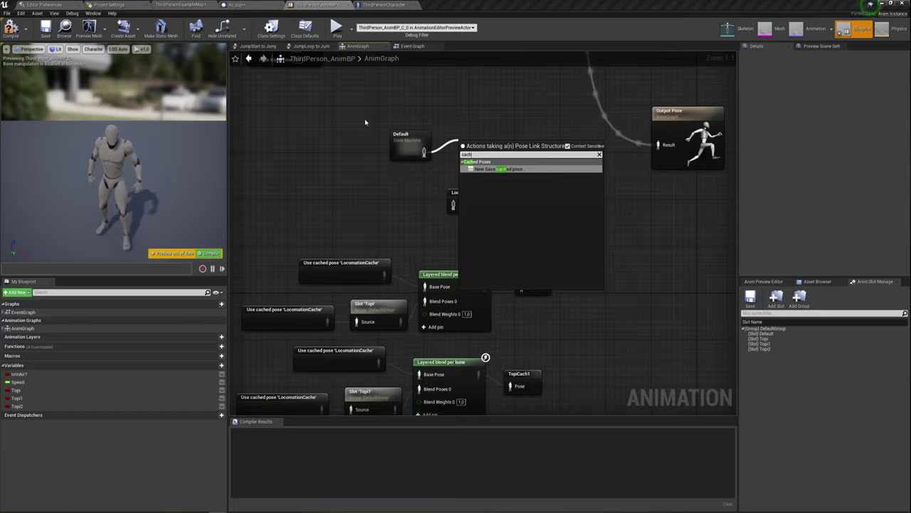
{"action": "left_click", "coordinate": [495, 169]}
{"action": "left_click_drag", "start_coordinate": [492, 151], "coordinate": [496, 133]}
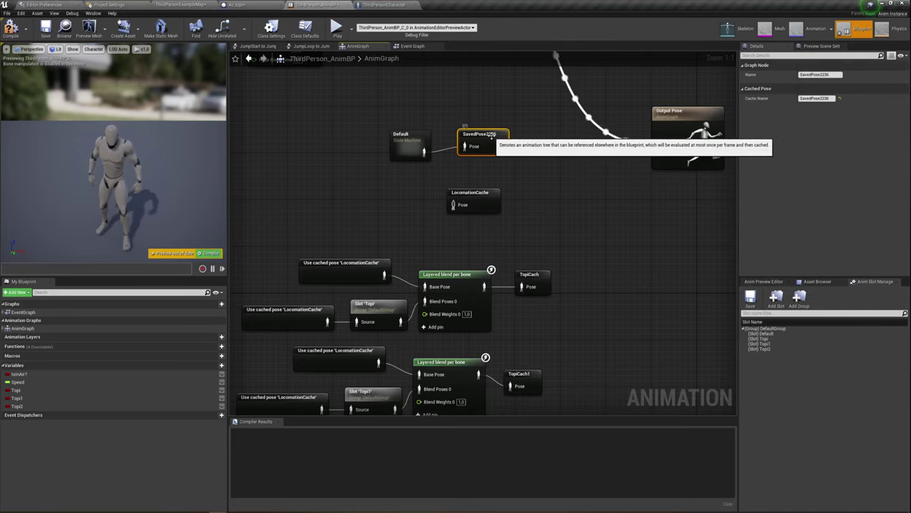
{"action": "left_click", "coordinate": [818, 75]}
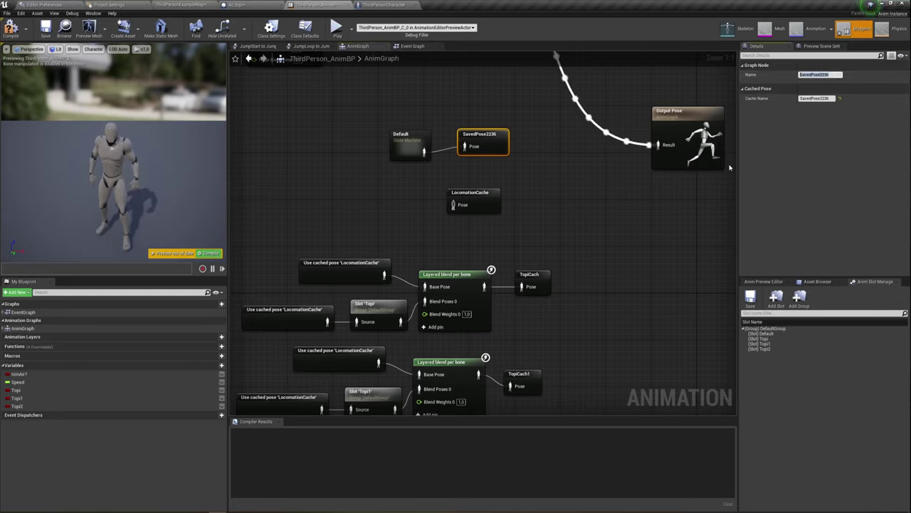
{"action": "left_click", "coordinate": [484, 142]}
{"action": "key", "text": "Delete"}
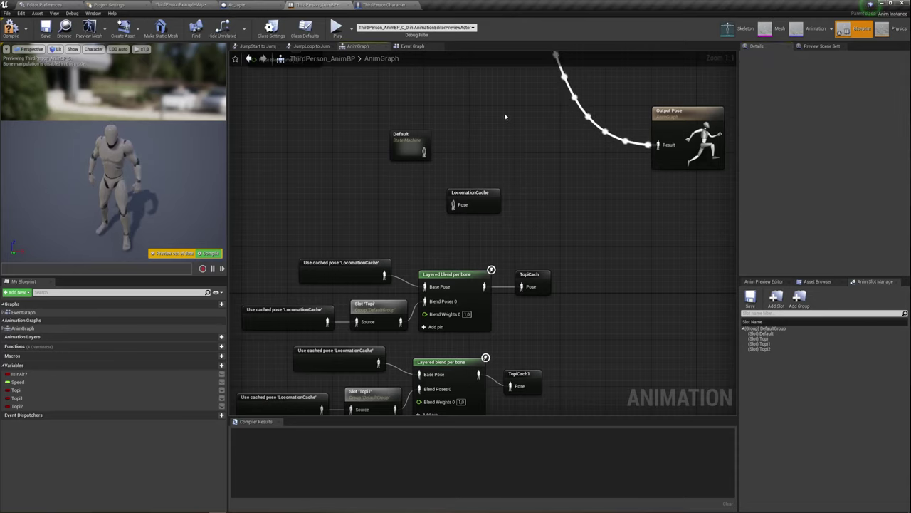
Wire the Default state machine into LocomationCache's Pose input and place them side by side
{"action": "left_click_drag", "start_coordinate": [430, 140], "coordinate": [431, 193]}
{"action": "left_click_drag", "start_coordinate": [424, 205], "coordinate": [456, 206]}
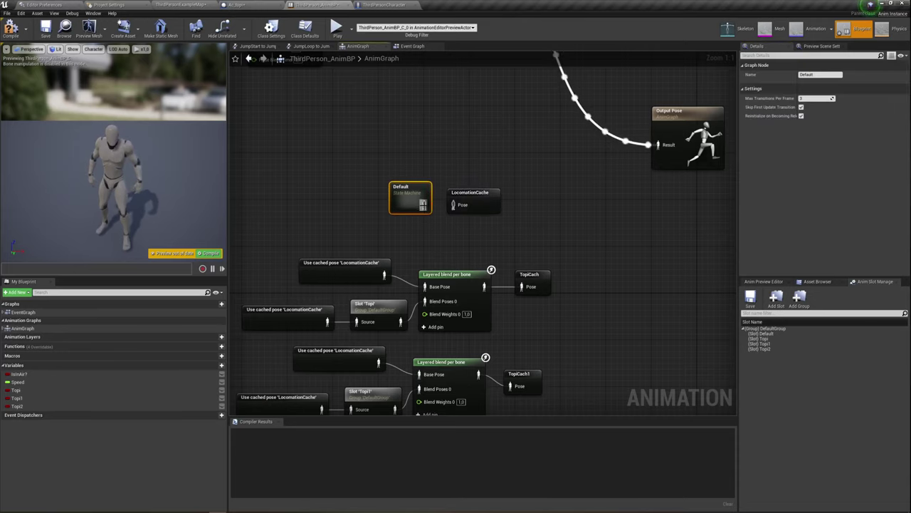
{"action": "left_click_drag", "start_coordinate": [413, 169], "coordinate": [463, 234]}
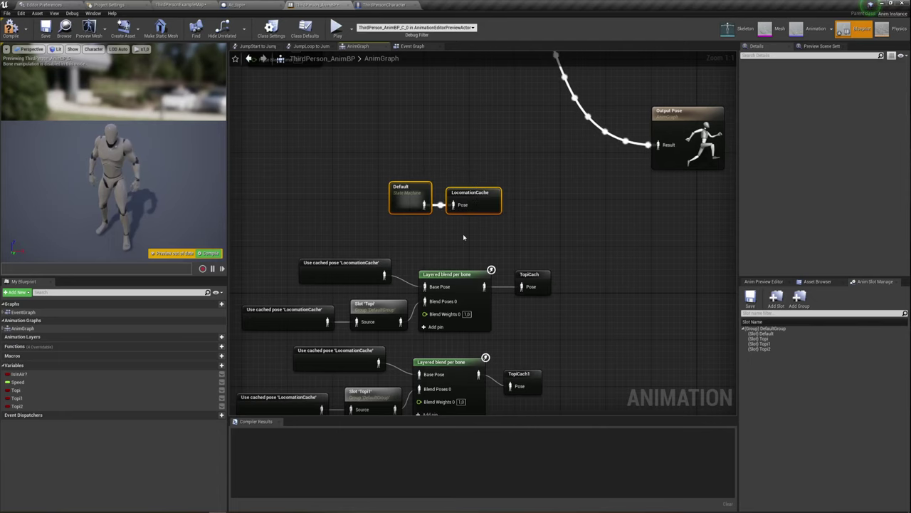
{"action": "right_click_drag", "start_coordinate": [427, 213], "coordinate": [476, 198]}
{"action": "left_click_drag", "start_coordinate": [436, 209], "coordinate": [568, 163]}
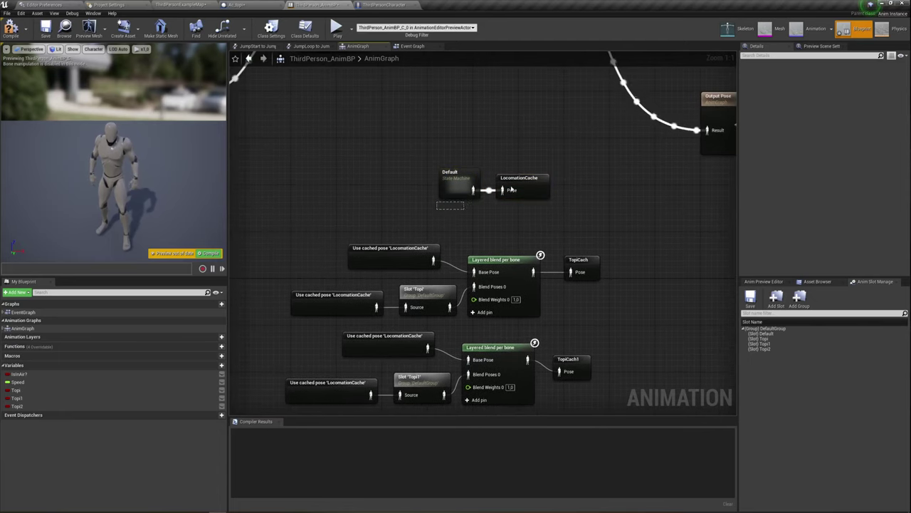
{"action": "left_click_drag", "start_coordinate": [442, 166], "coordinate": [560, 216]}
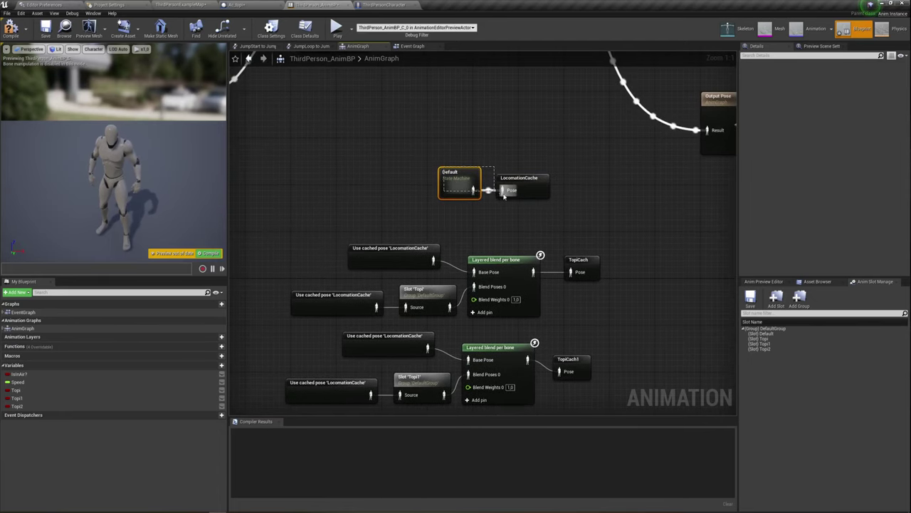
Rearrange the cached-pose nodes and inspect LocomationCache's cache settings
{"action": "mouse_move", "coordinate": [560, 216]}
{"action": "right_mouse_down"}
{"action": "mouse_move", "coordinate": [576, 269]}
{"action": "mouse_move", "coordinate": [614, 295]}
{"action": "right_mouse_up"}
{"action": "mouse_move", "coordinate": [523, 199]}
{"action": "right_mouse_down"}
{"action": "mouse_move", "coordinate": [454, 96]}
{"action": "mouse_move", "coordinate": [465, 138]}
{"action": "right_mouse_up"}
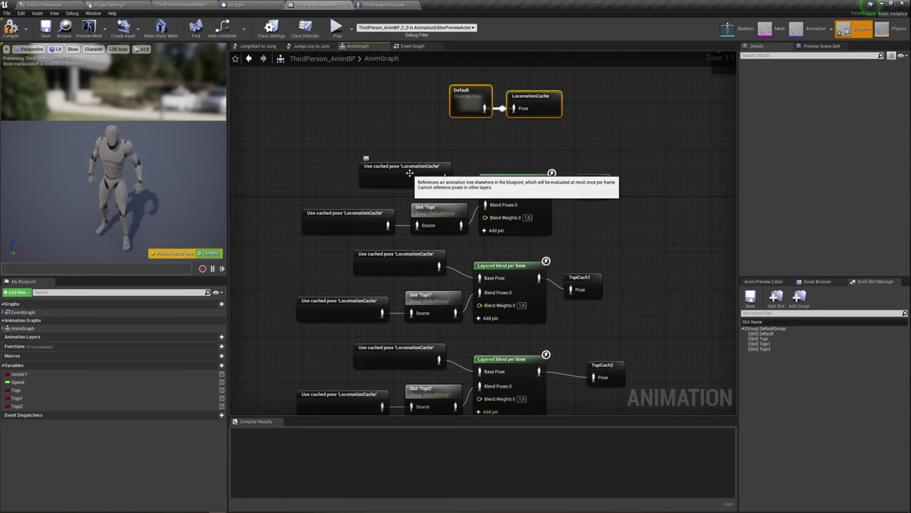
{"action": "left_click_drag", "start_coordinate": [410, 173], "coordinate": [352, 167]}
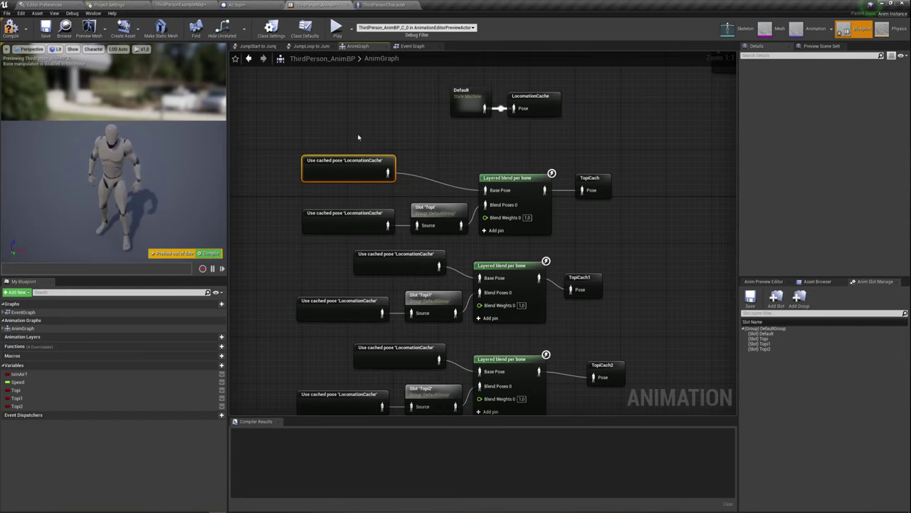
{"action": "right_click_drag", "start_coordinate": [521, 114], "coordinate": [577, 158]}
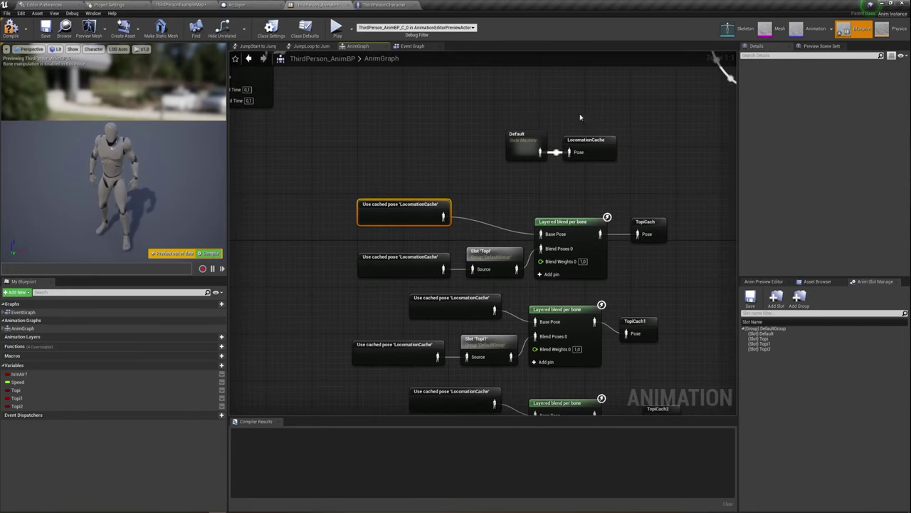
{"action": "left_click_drag", "start_coordinate": [566, 104], "coordinate": [652, 176]}
{"action": "right_click_drag", "start_coordinate": [378, 178], "coordinate": [385, 180]}
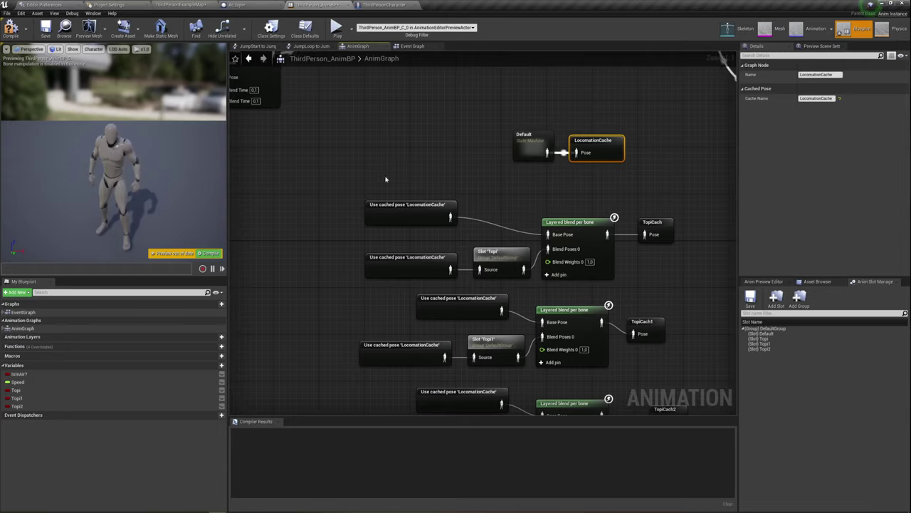
{"action": "right_click", "coordinate": [348, 178]}
{"action": "left_click", "coordinate": [410, 193]}
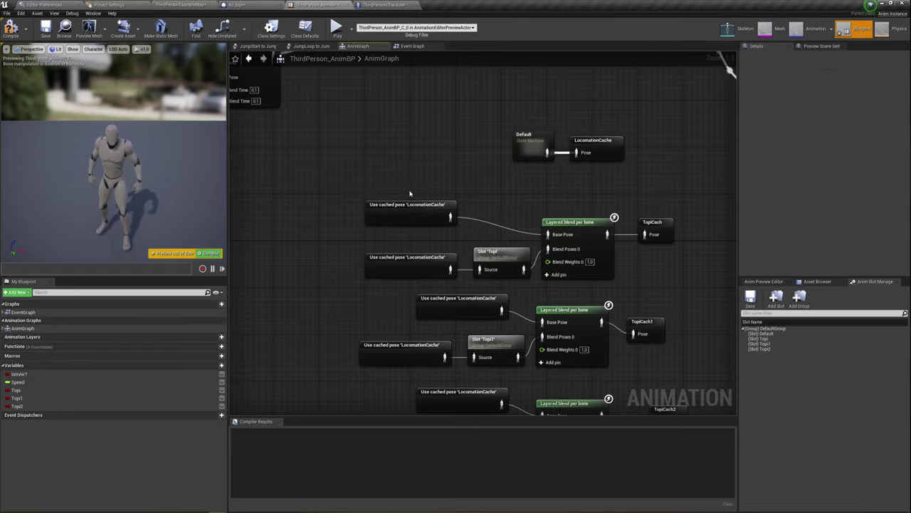
{"action": "left_click_drag", "start_coordinate": [342, 178], "coordinate": [399, 227]}
{"action": "right_click", "coordinate": [359, 178]}
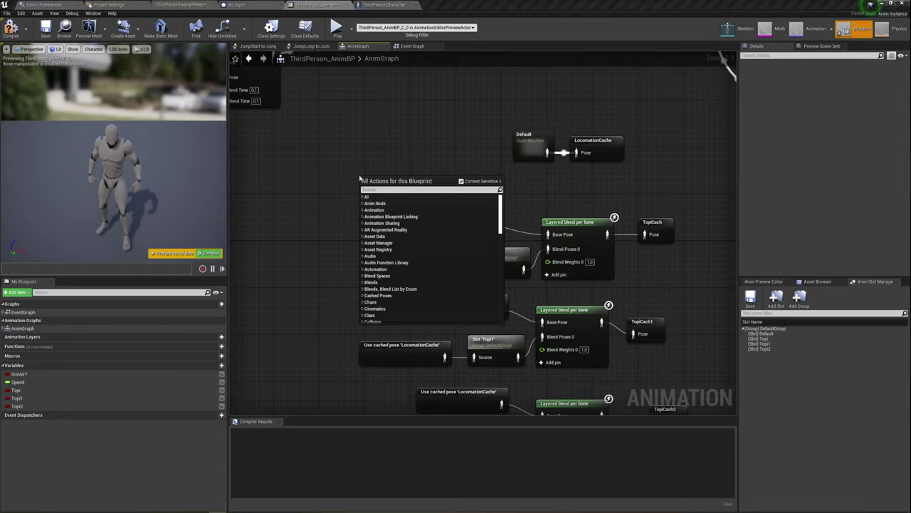
{"action": "type", "text": "cach"}
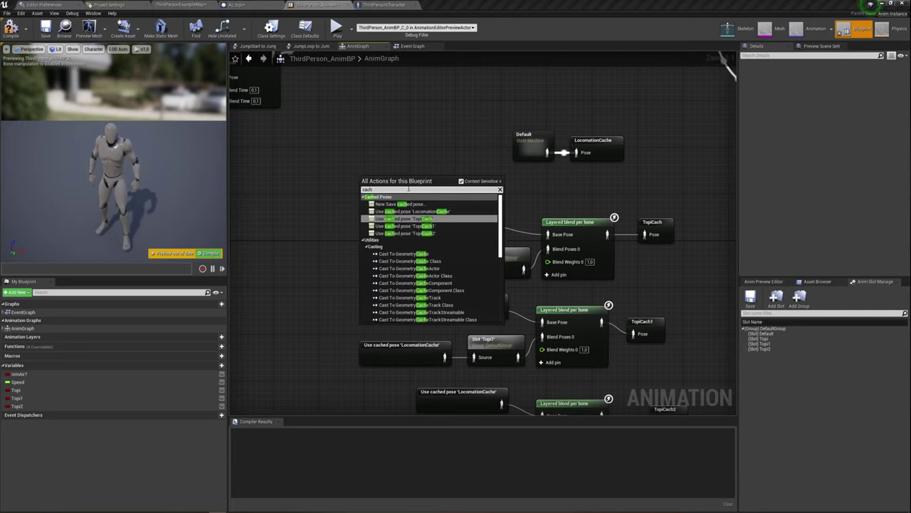
{"action": "type", "text": "e"}
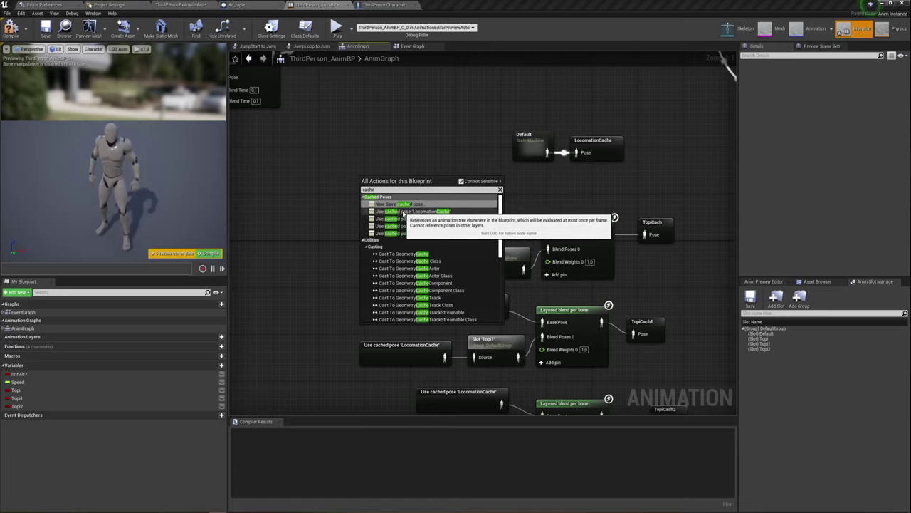
{"action": "left_click", "coordinate": [425, 211]}
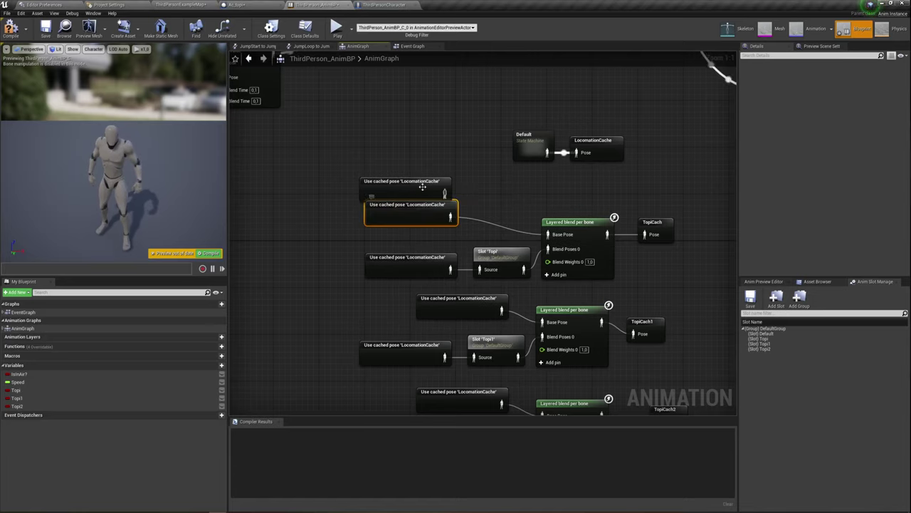
{"action": "left_click_drag", "start_coordinate": [425, 212], "coordinate": [425, 176]}
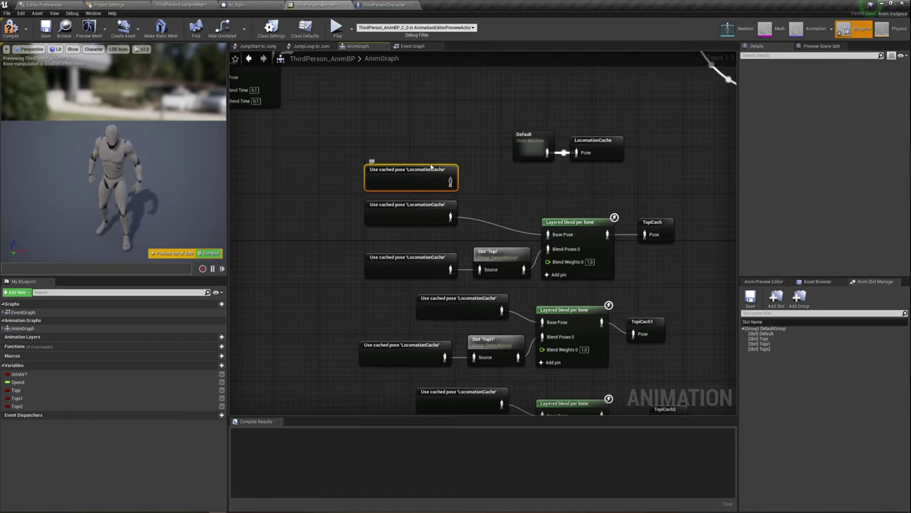
{"action": "left_click", "coordinate": [601, 146]}
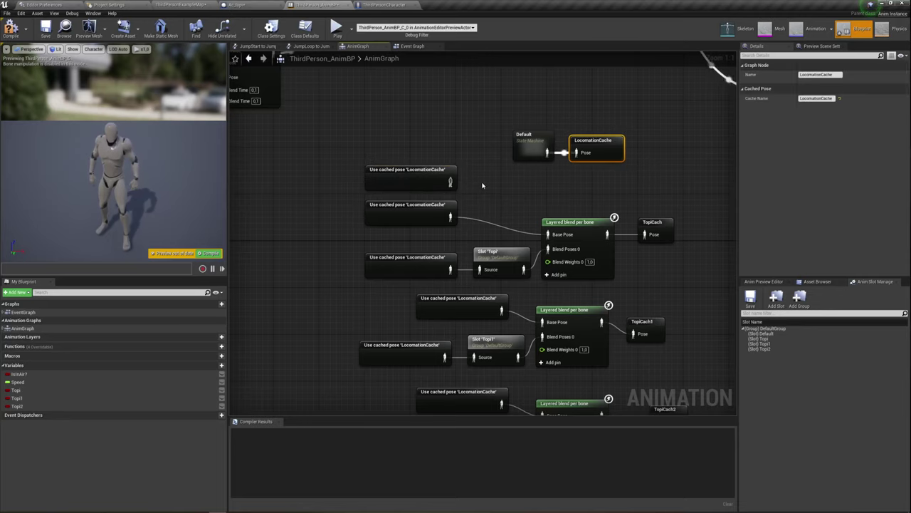
{"action": "right_click_drag", "start_coordinate": [482, 185], "coordinate": [438, 182]}
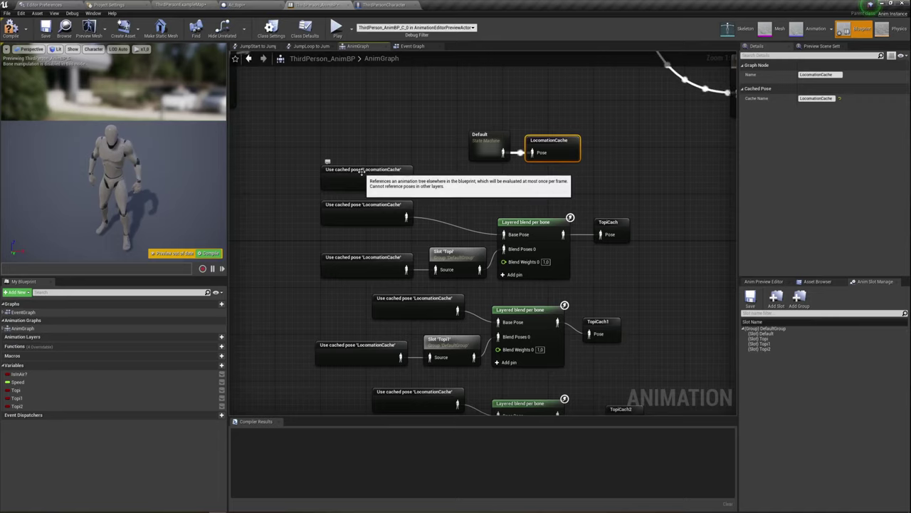
{"action": "left_click", "coordinate": [335, 171]}
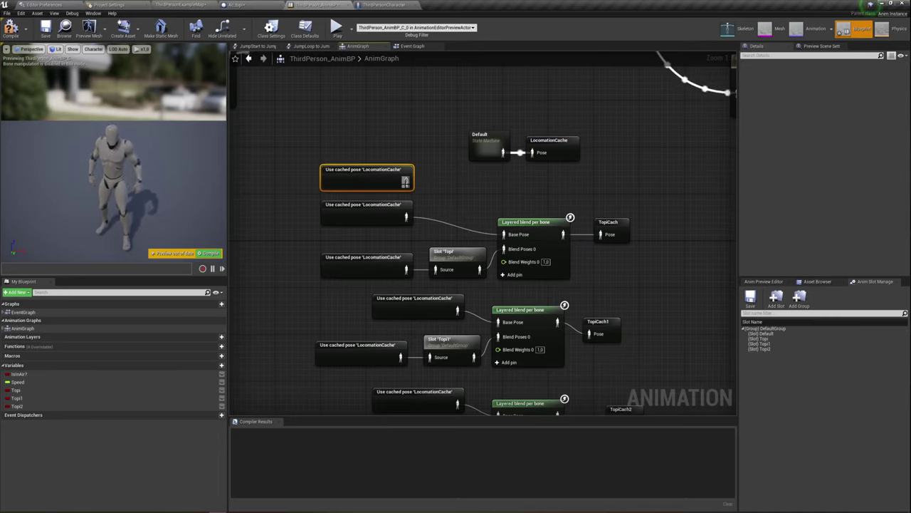
{"action": "left_click_drag", "start_coordinate": [405, 181], "coordinate": [495, 192]}
{"action": "type", "text": "l"}
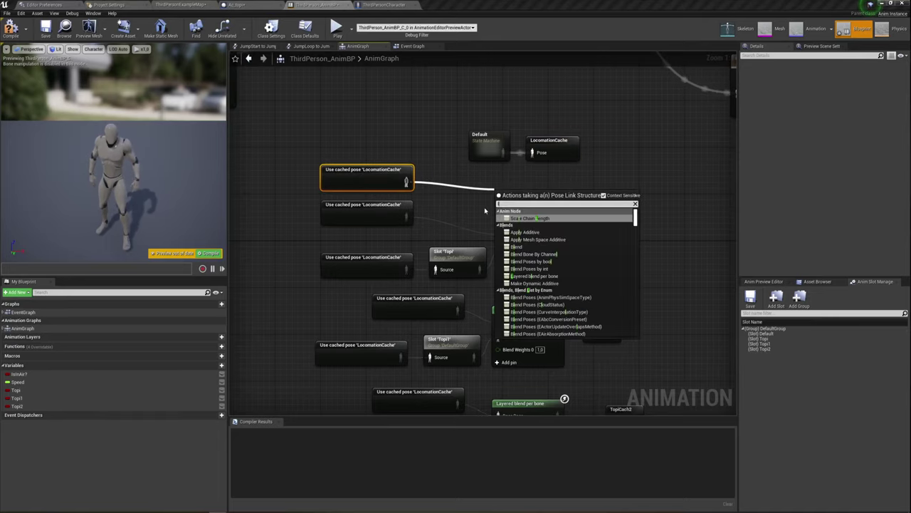
{"action": "type", "text": "aye"}
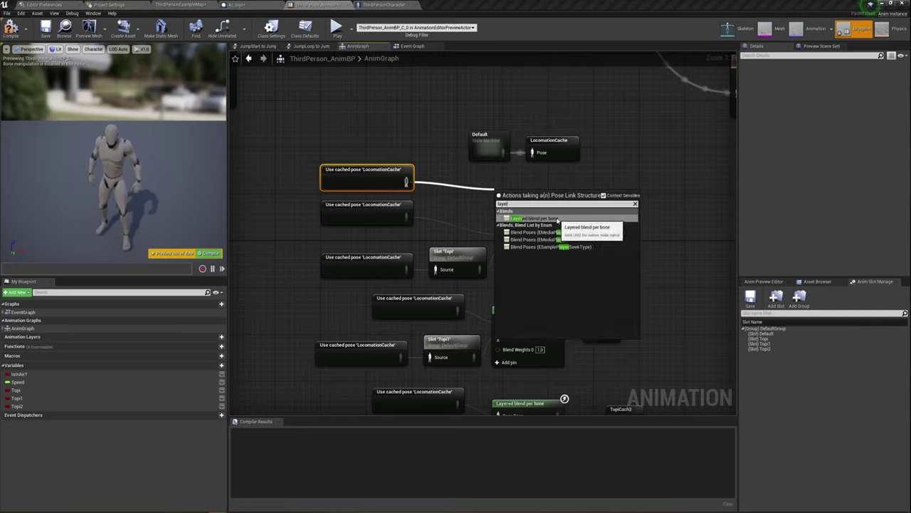
{"action": "type", "text": "r"}
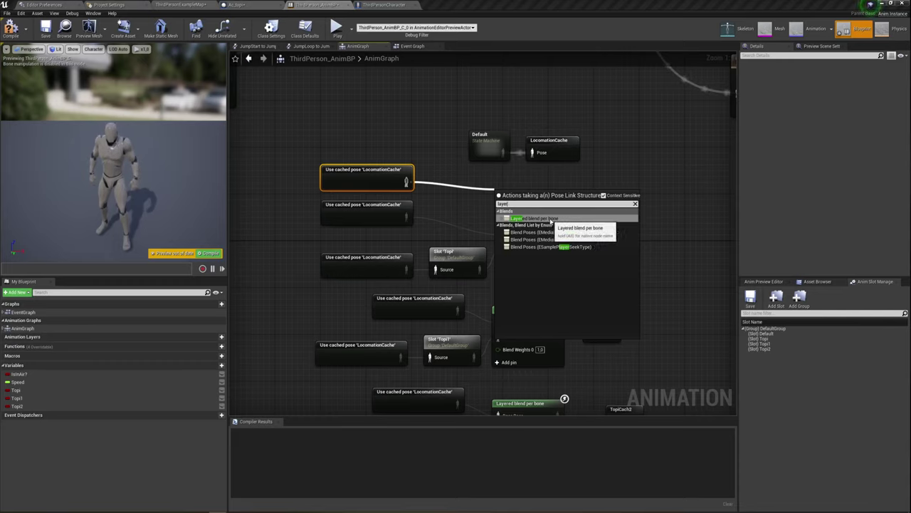
{"action": "key", "text": "Return"}
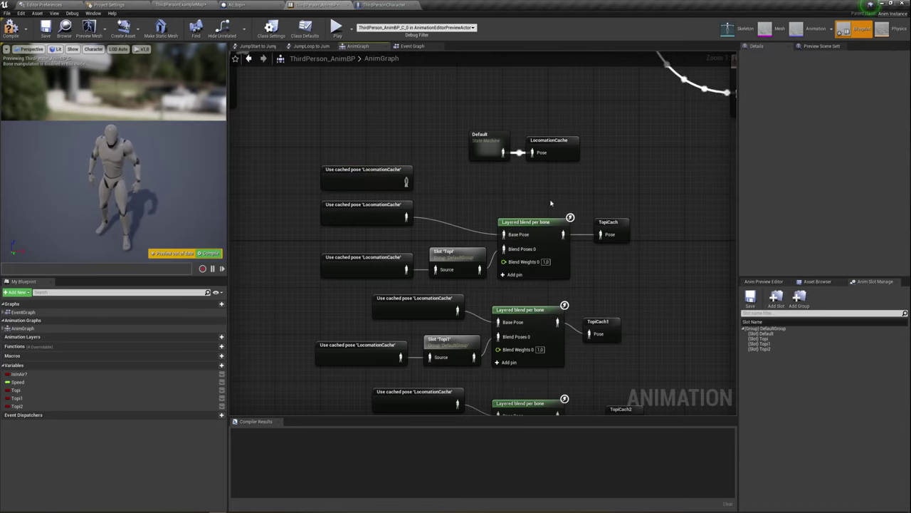
{"action": "left_click", "coordinate": [390, 184]}
Delete the extra cached-pose node and inspect the Layered blend per bone settings
{"action": "key", "text": "Delete"}
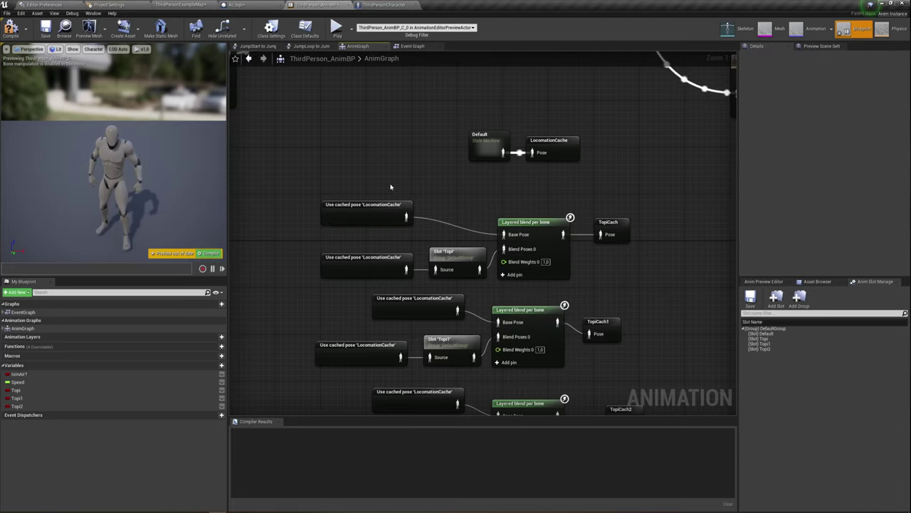
{"action": "left_click", "coordinate": [377, 208]}
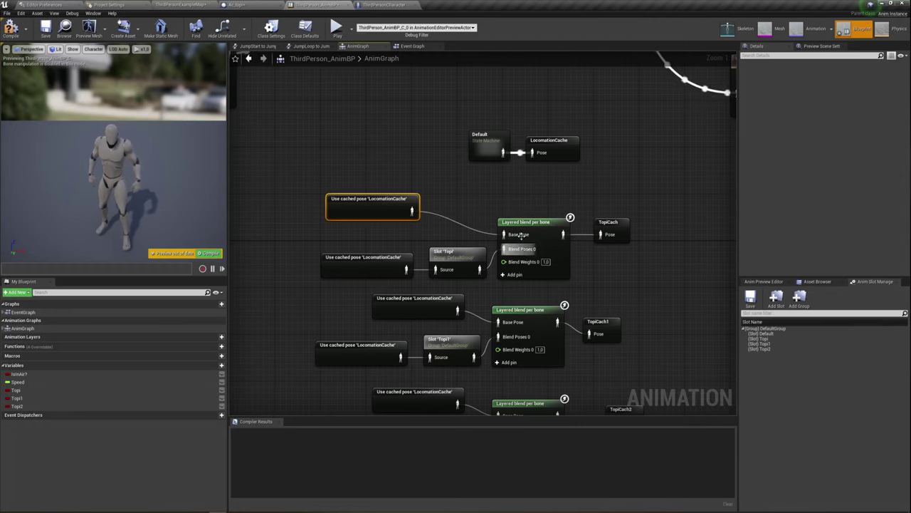
{"action": "right_click_drag", "start_coordinate": [501, 211], "coordinate": [466, 185]}
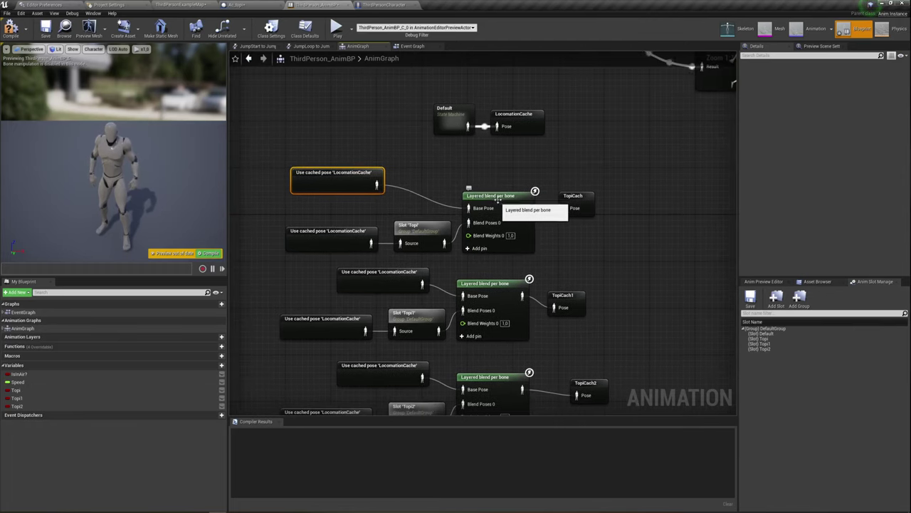
{"action": "left_click", "coordinate": [497, 199]}
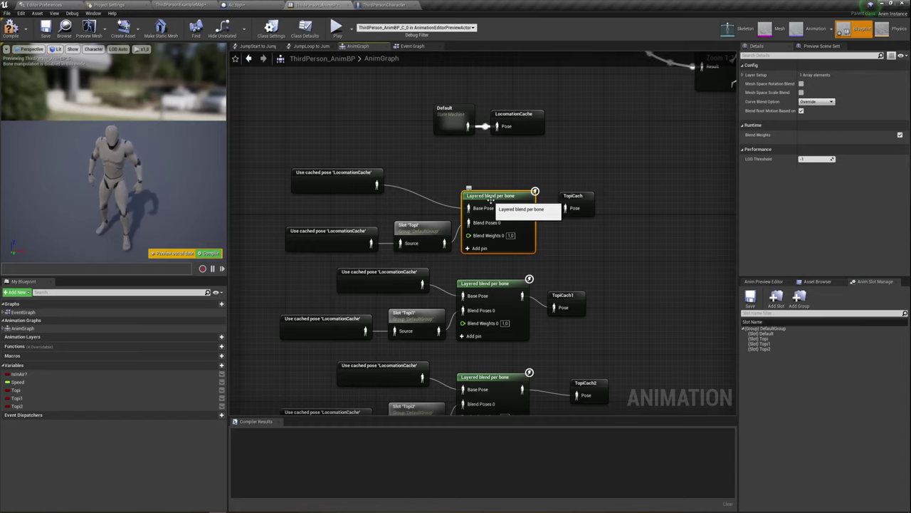
{"action": "right_click_drag", "start_coordinate": [490, 202], "coordinate": [506, 171]}
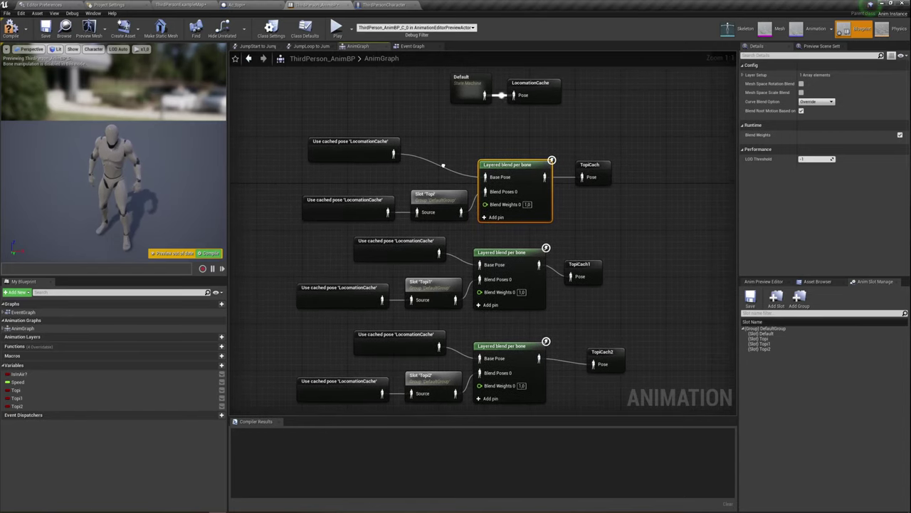
Check the Slot 'Topi' node, then move the top LocomationCache cached pose above Default
{"action": "left_click", "coordinate": [347, 204]}
{"action": "left_click", "coordinate": [355, 160]}
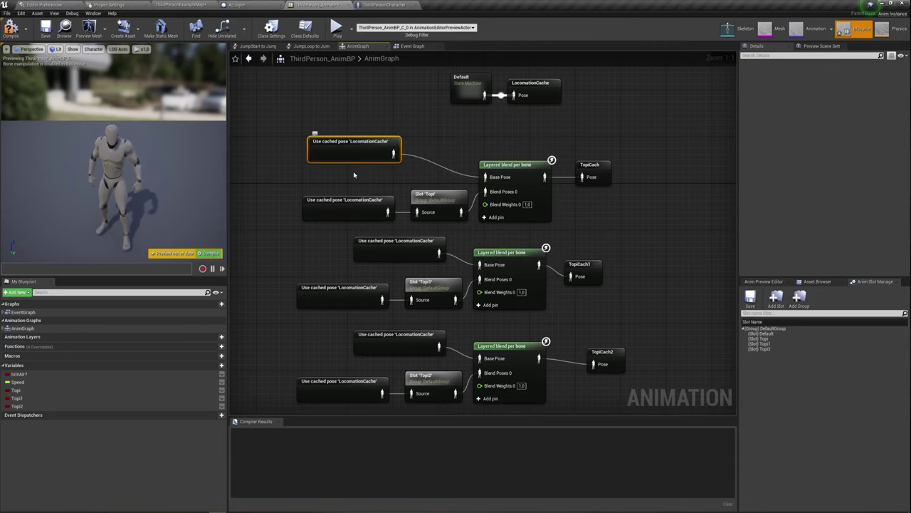
{"action": "left_click", "coordinate": [335, 206]}
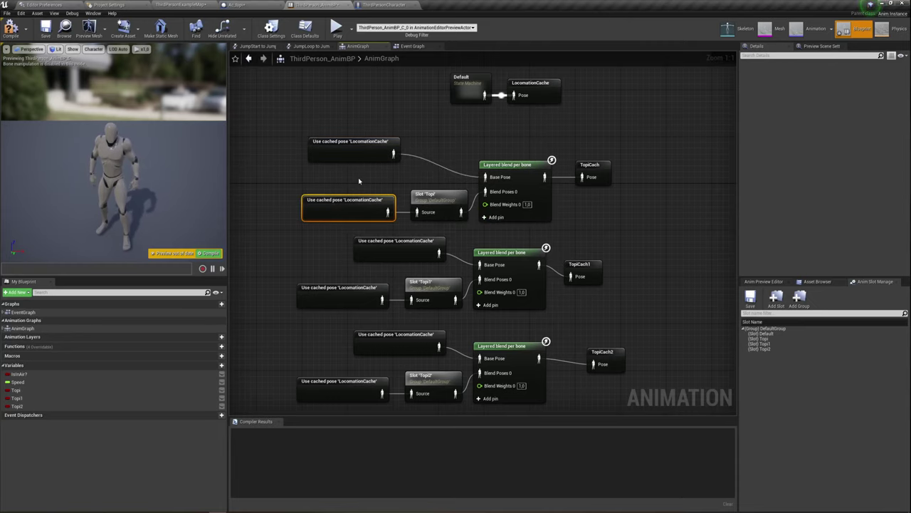
{"action": "right_click_drag", "start_coordinate": [358, 181], "coordinate": [342, 183]}
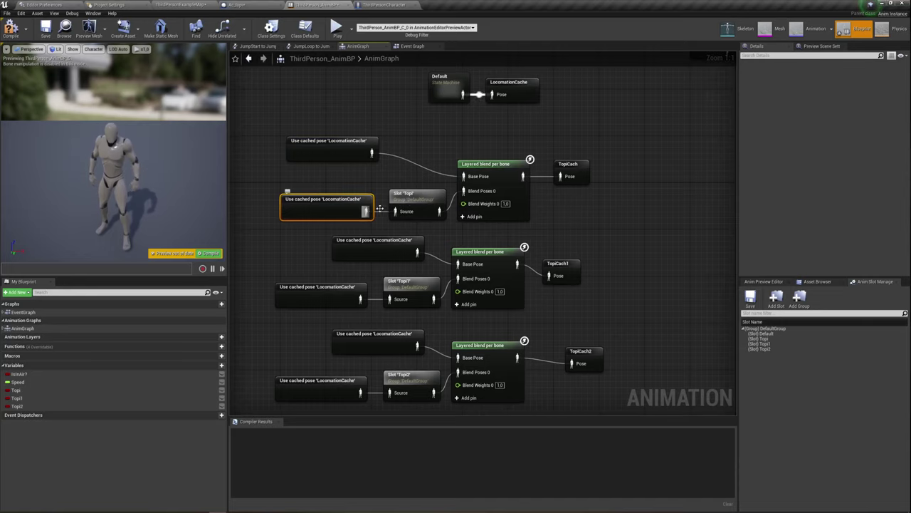
{"action": "left_click", "coordinate": [407, 202]}
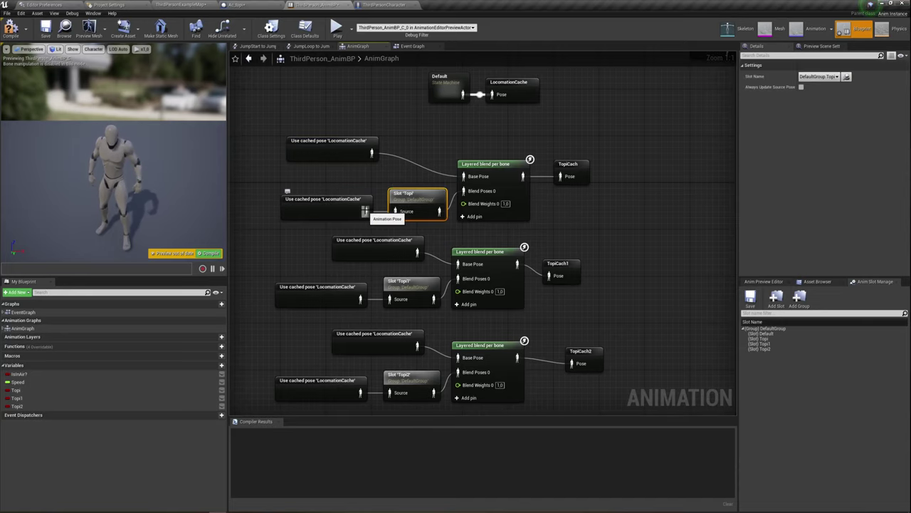
{"action": "right_click_drag", "start_coordinate": [364, 211], "coordinate": [376, 263]}
{"action": "left_click", "coordinate": [352, 205]}
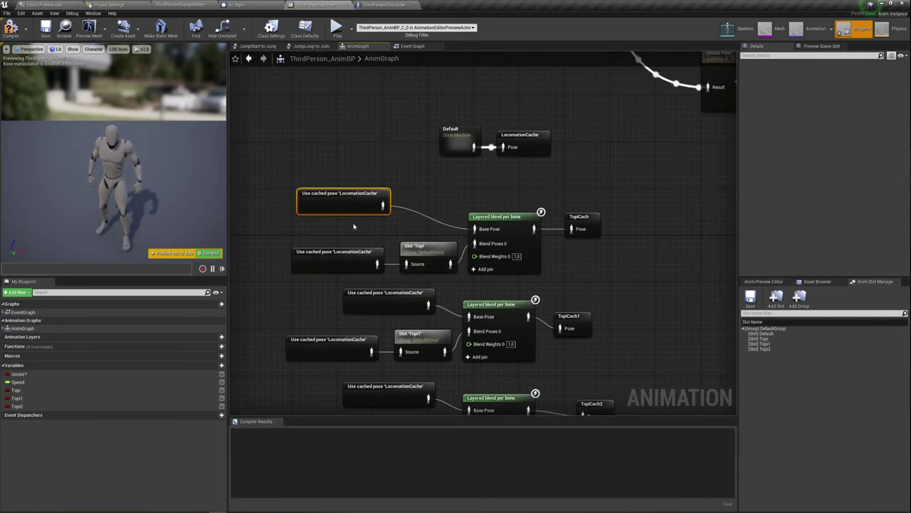
{"action": "mouse_move", "coordinate": [302, 99]}
{"action": "left_mouse_down"}
{"action": "mouse_move", "coordinate": [321, 179]}
{"action": "mouse_move", "coordinate": [450, 156]}
{"action": "left_mouse_up"}
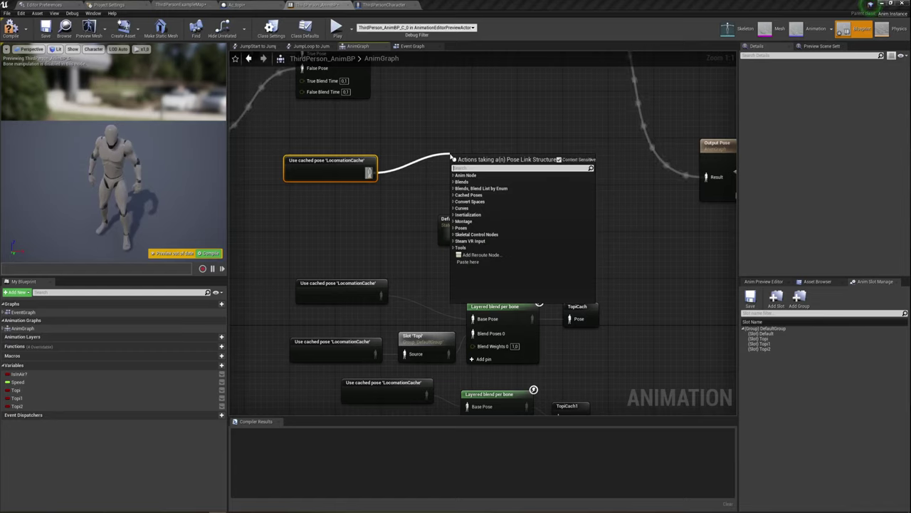
Search 'slot' from the cached pose's output and add a Slot 'DefaultSlot' node
{"action": "type", "text": "de"}
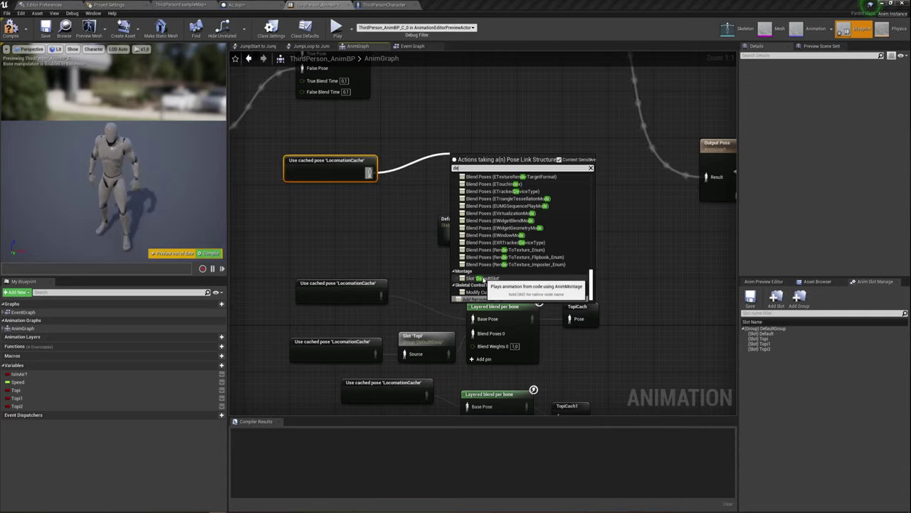
{"action": "type", "text": "fa"}
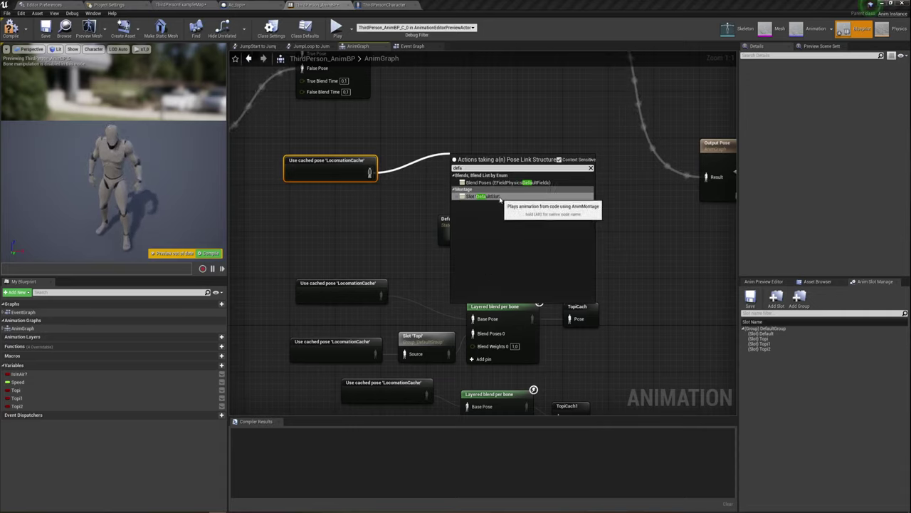
{"action": "key", "text": "BackSpace"}
{"action": "key", "text": "BackSpace"}
{"action": "key", "text": "BackSpace"}
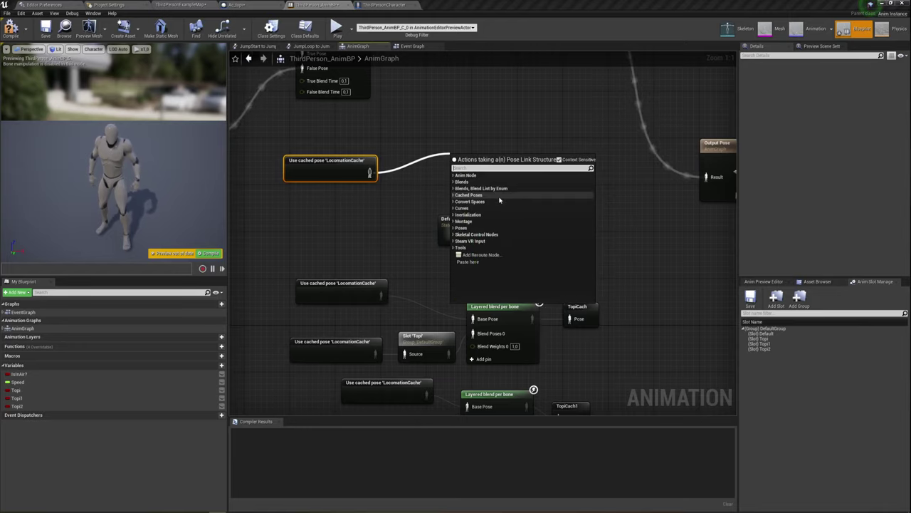
{"action": "type", "text": "slot"}
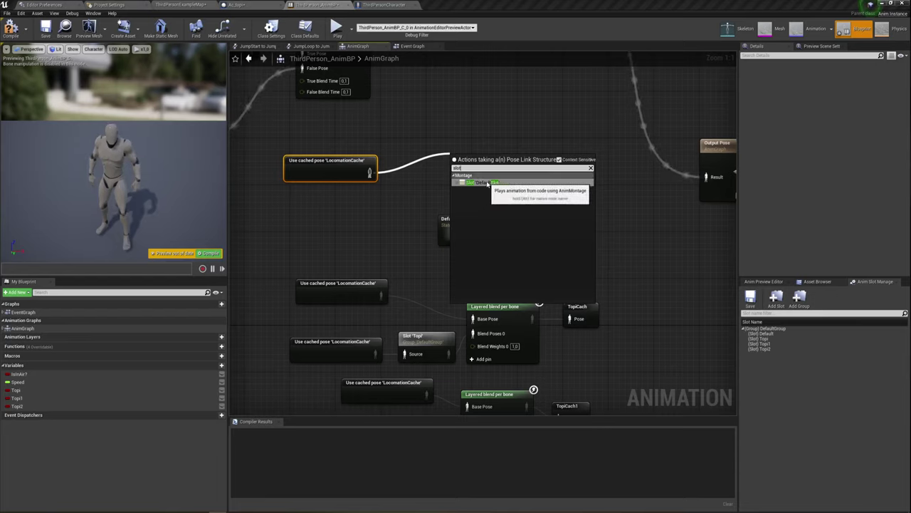
{"action": "left_click", "coordinate": [490, 183]}
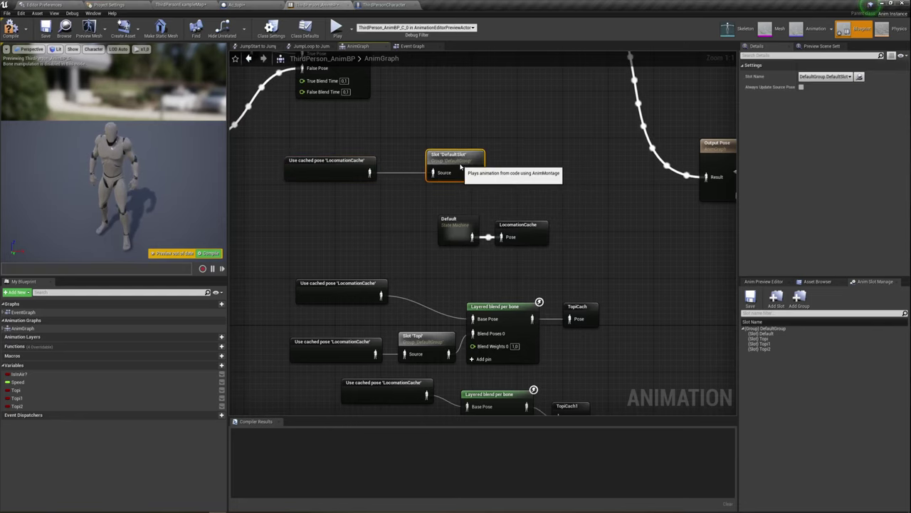
Open Anim_topi1_Montage from the Content Browser and show its slot list
{"action": "left_click", "coordinate": [176, 5]}
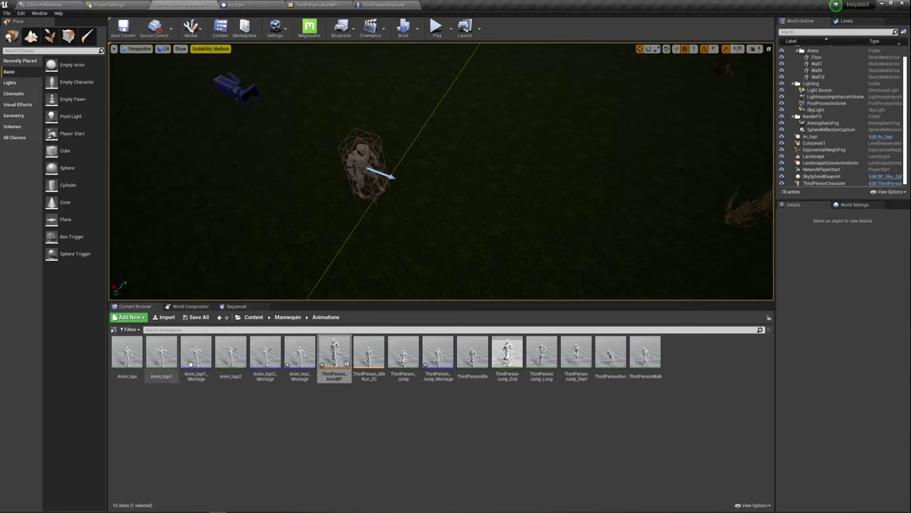
{"action": "left_click", "coordinate": [202, 348]}
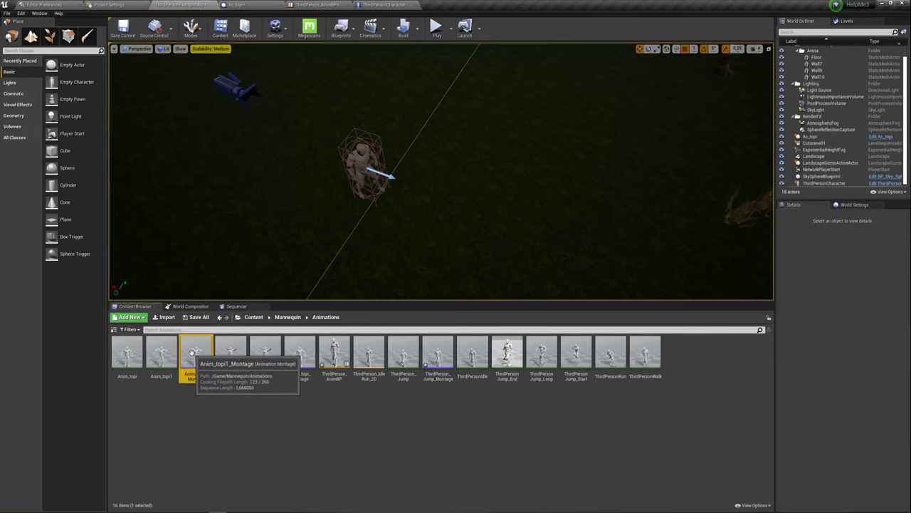
{"action": "double_click", "coordinate": [205, 350]}
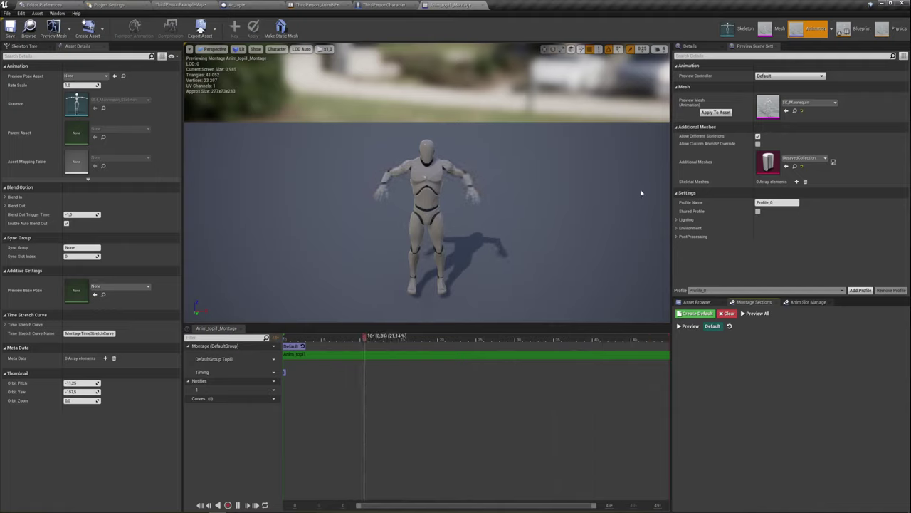
{"action": "left_click", "coordinate": [794, 305]}
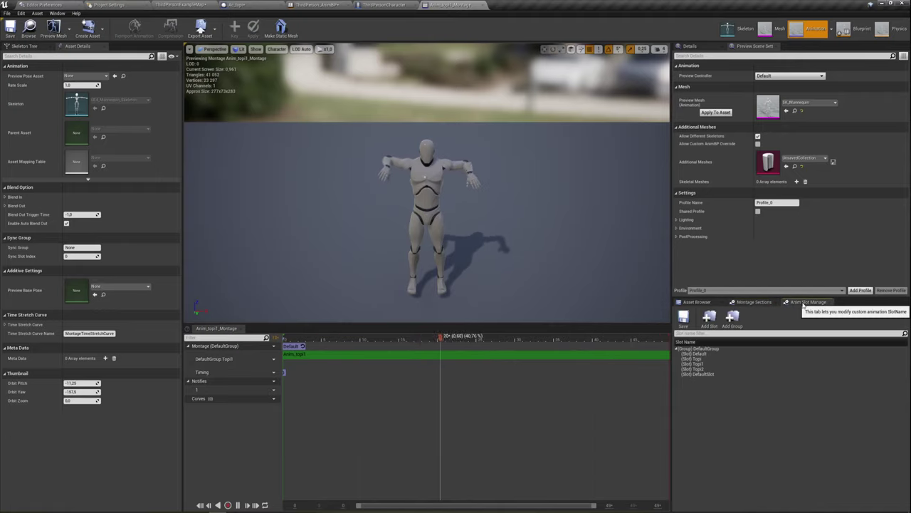
Review the Topi, Topi1 and Topi2 slot entries, then return to ThirdPerson_AnimBP
{"action": "left_click", "coordinate": [703, 359]}
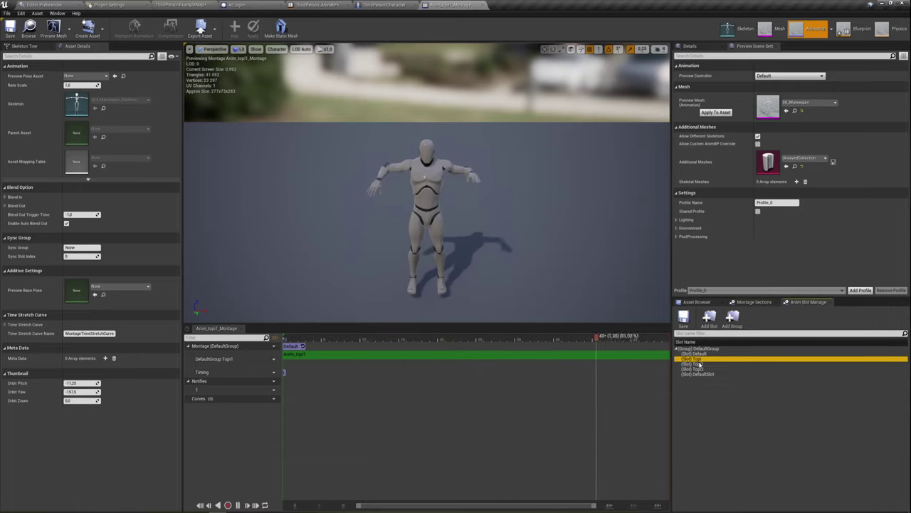
{"action": "left_click", "coordinate": [703, 364]}
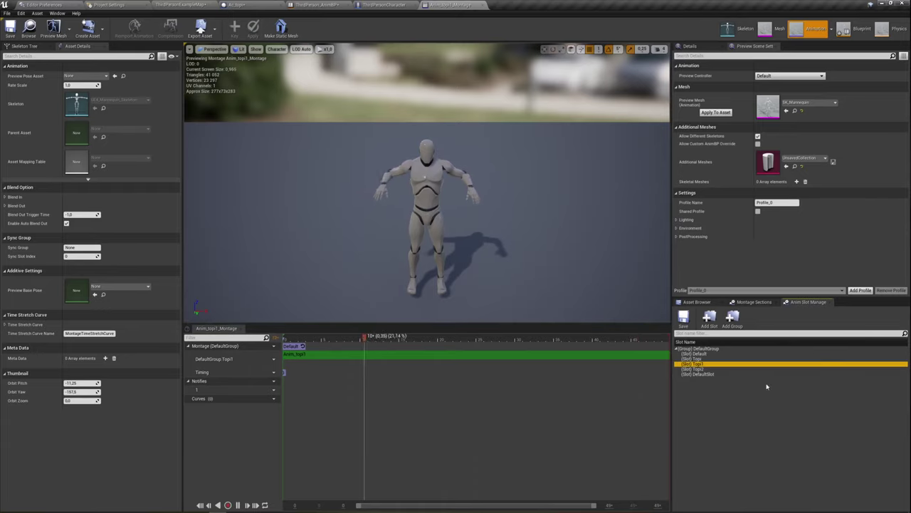
{"action": "left_click", "coordinate": [681, 369]}
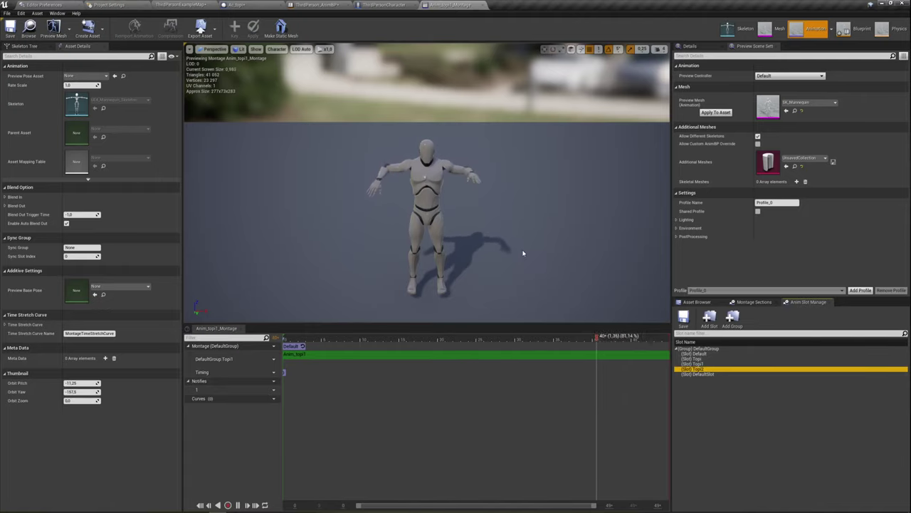
{"action": "left_click", "coordinate": [700, 363]}
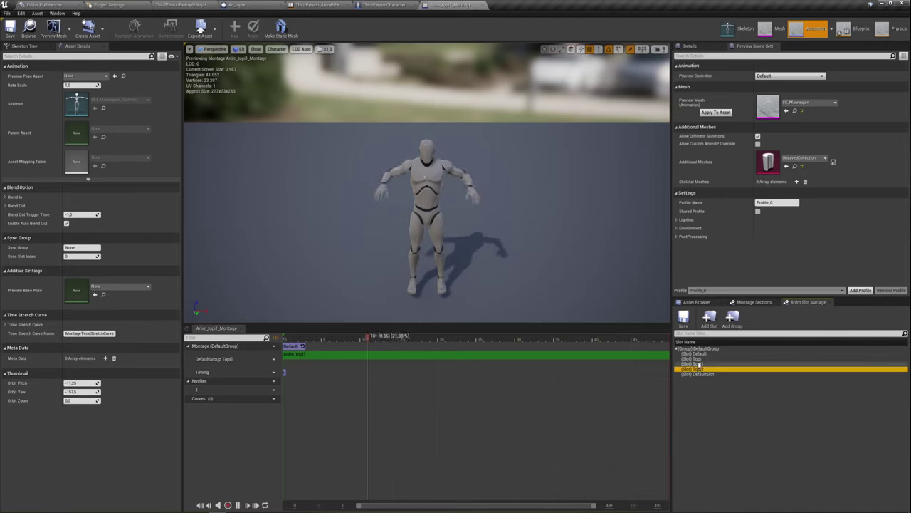
{"action": "left_click", "coordinate": [694, 358]}
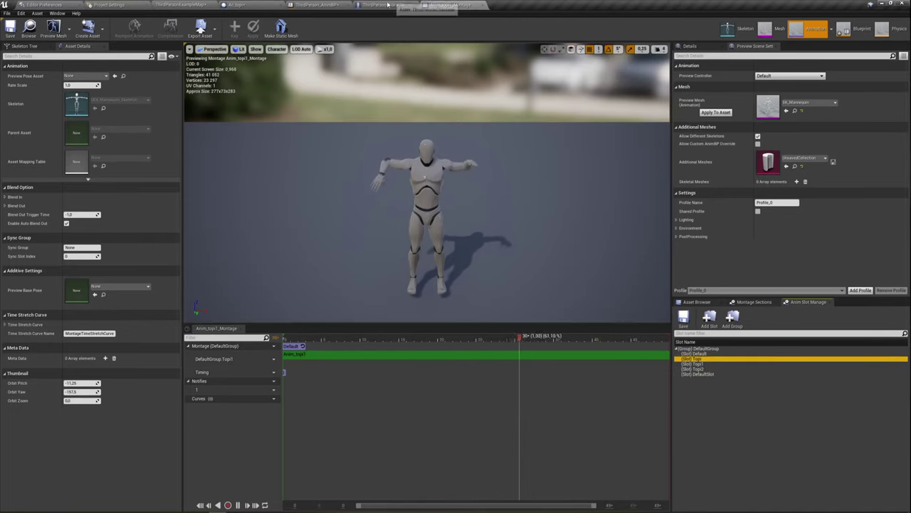
{"action": "left_click_drag", "start_coordinate": [317, 4], "coordinate": [407, 5]}
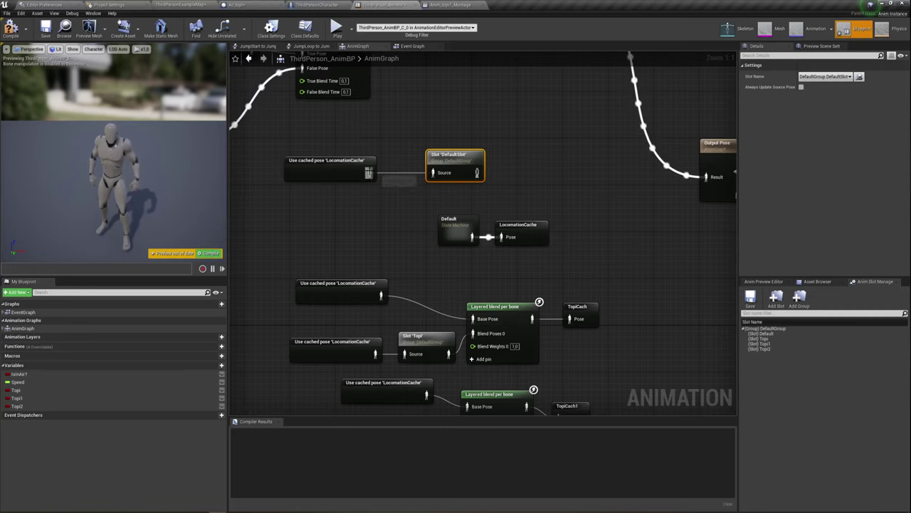
Set the new slot node's Slot Name to DefaultGroup.Topi after checking the montage's slots
{"action": "left_click", "coordinate": [417, 126]}
{"action": "left_click", "coordinate": [458, 160]}
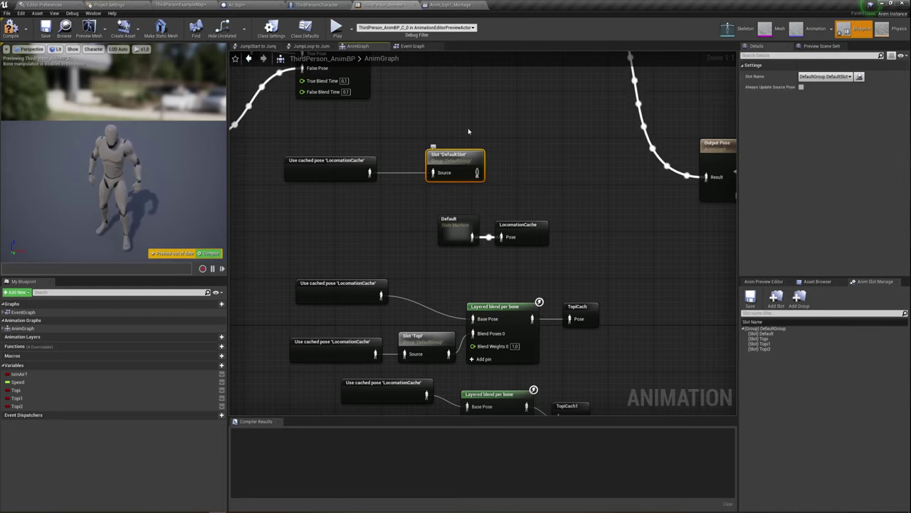
{"action": "left_click", "coordinate": [450, 5]}
{"action": "left_click", "coordinate": [704, 354]}
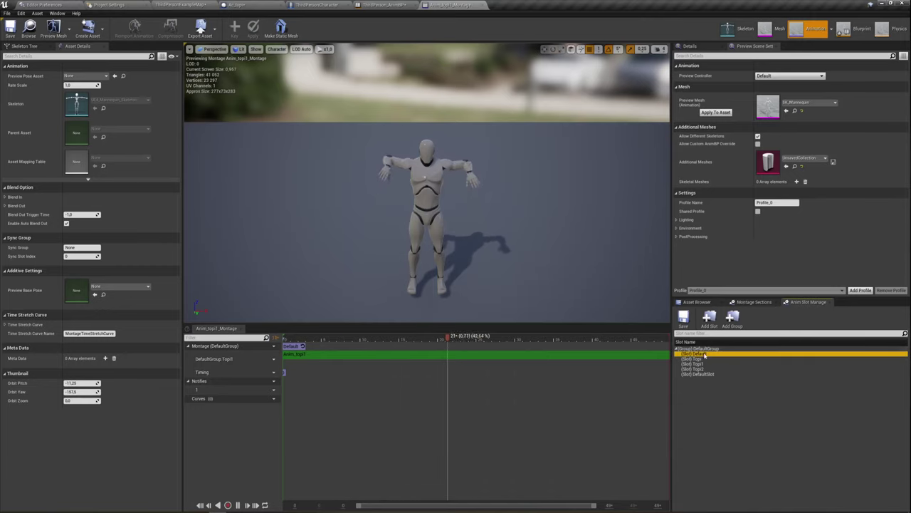
{"action": "left_click", "coordinate": [385, 5]}
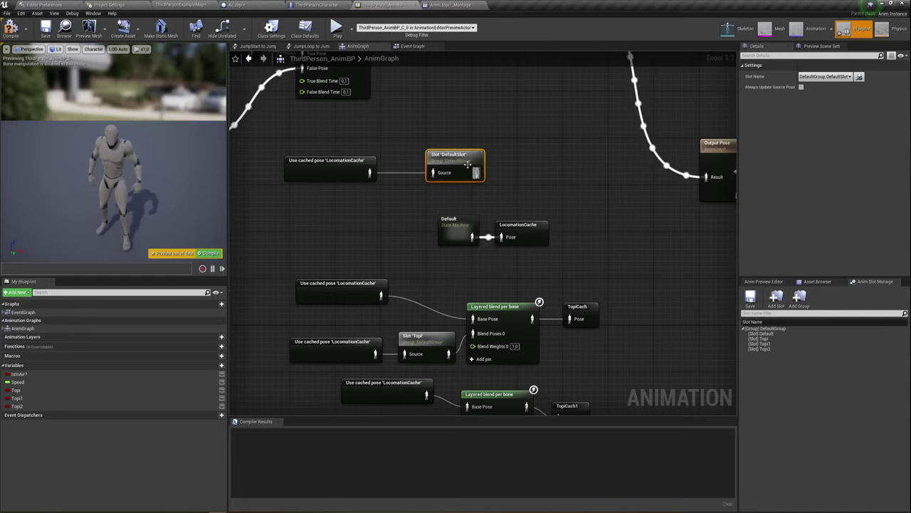
{"action": "left_click", "coordinate": [848, 78]}
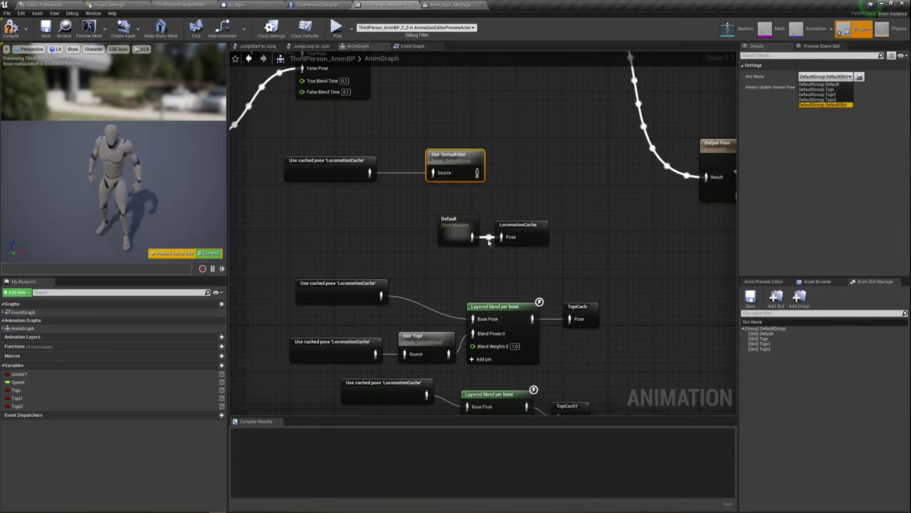
{"action": "left_click", "coordinate": [824, 90]}
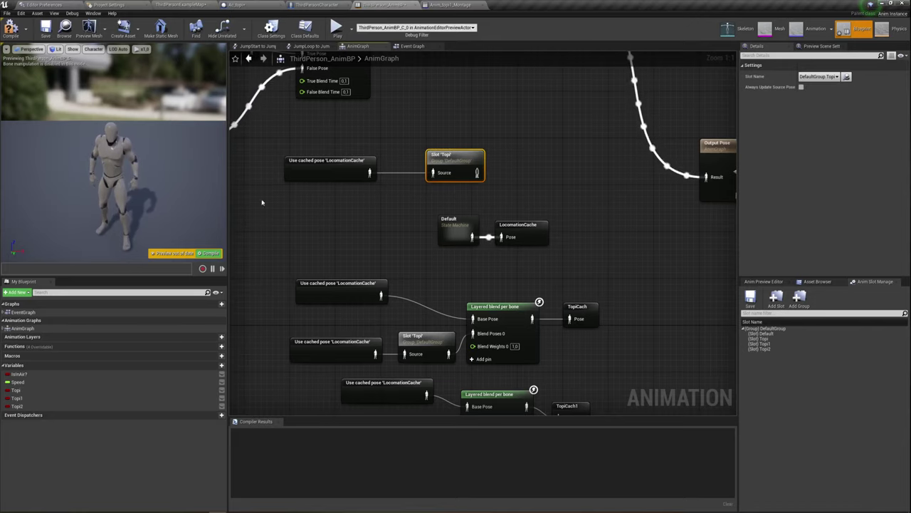
{"action": "mouse_move", "coordinate": [541, 161]}
{"action": "right_mouse_down"}
{"action": "mouse_move", "coordinate": [501, 158]}
{"action": "mouse_move", "coordinate": [519, 153]}
{"action": "right_mouse_up"}
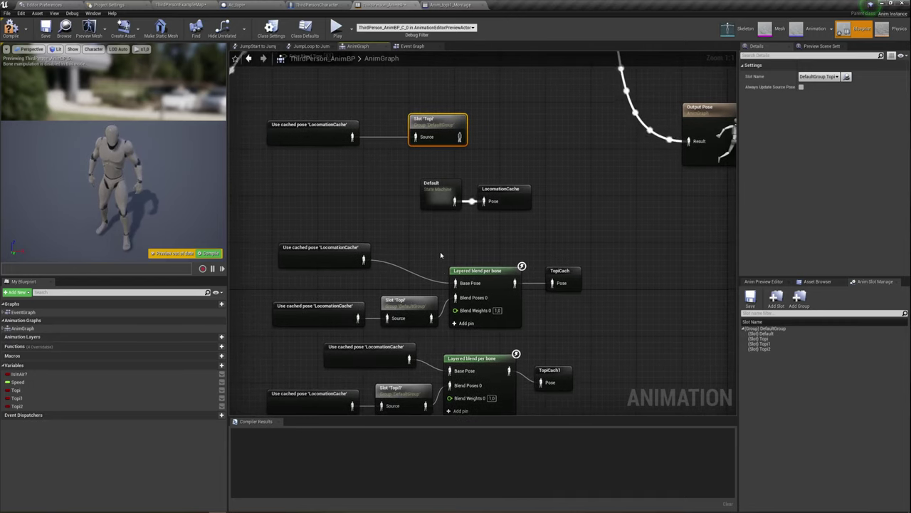
Delete the leftover cached pose and Slot 'Topi' pair, then select the Topi Layered blend per bone
{"action": "left_click", "coordinate": [313, 126]}
{"action": "left_click", "coordinate": [436, 119], "text": "ctrl"}
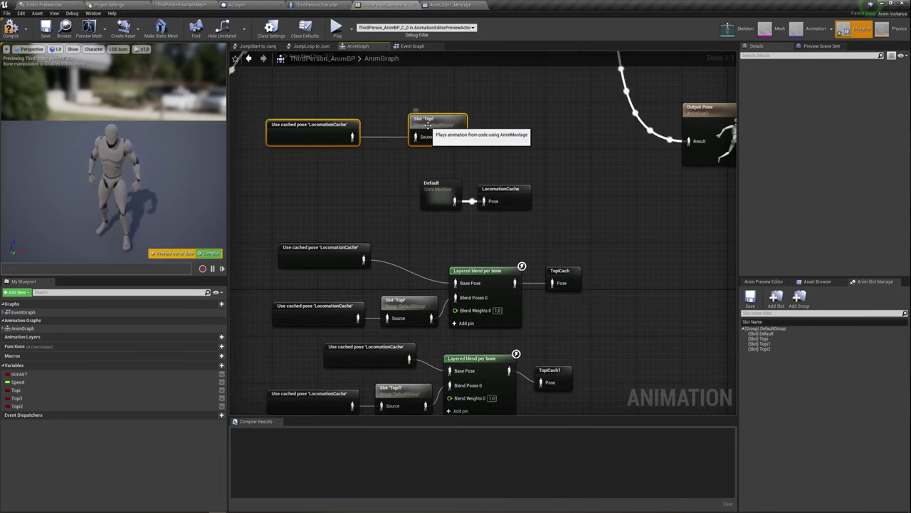
{"action": "key", "text": "Delete"}
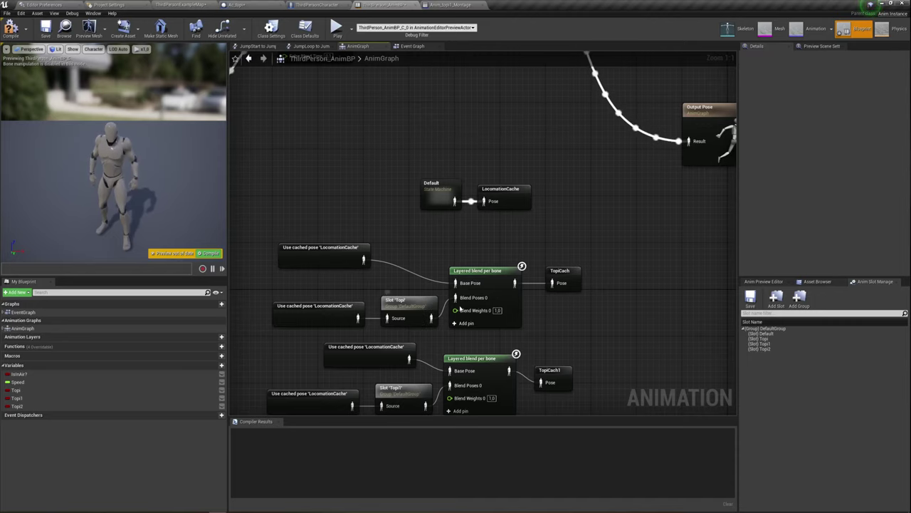
{"action": "right_click_drag", "start_coordinate": [510, 252], "coordinate": [514, 205]}
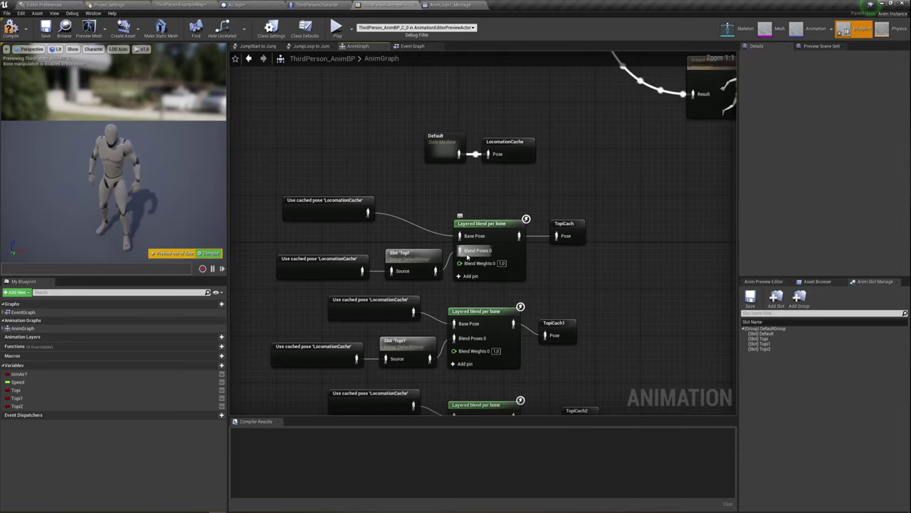
{"action": "left_click_drag", "start_coordinate": [328, 206], "coordinate": [322, 218]}
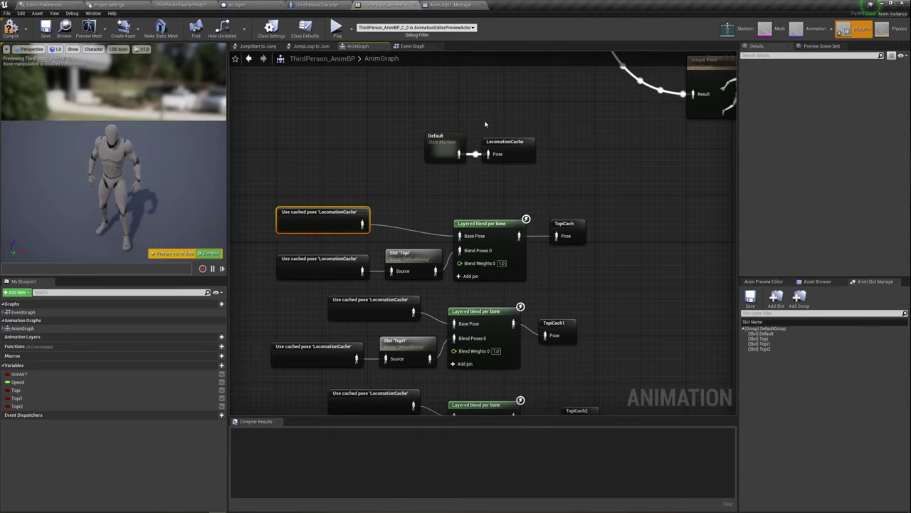
{"action": "left_click_drag", "start_coordinate": [431, 100], "coordinate": [371, 145]}
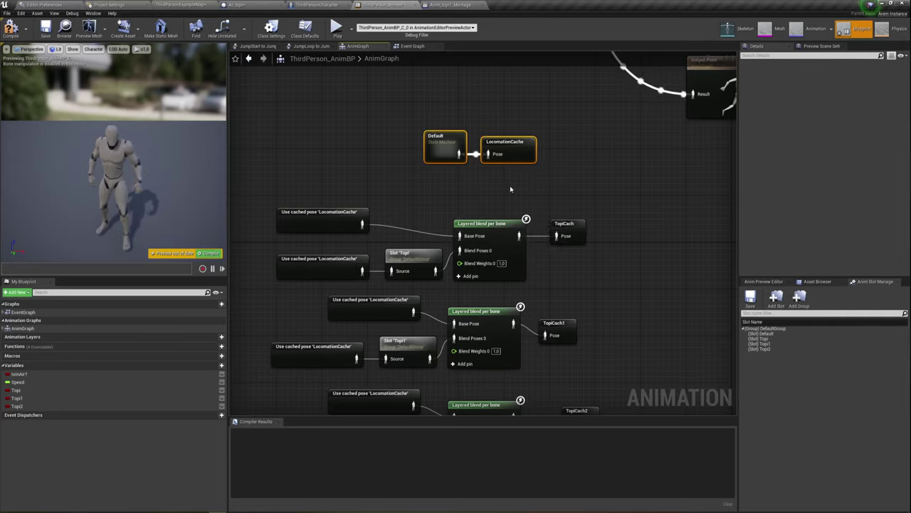
{"action": "left_click", "coordinate": [501, 232]}
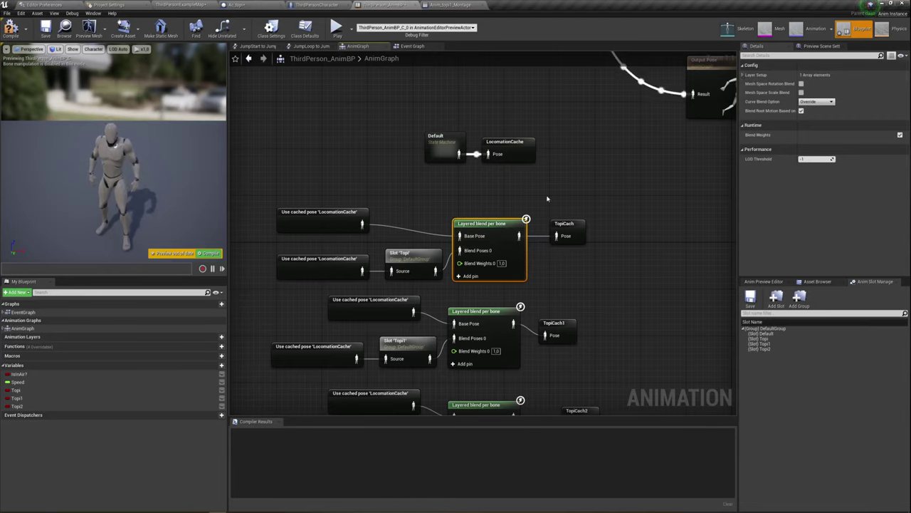
Expand Layer Setup > 0 > Branch Filters > 0 to see spine_03, then browse to Mannequin
{"action": "left_click", "coordinate": [742, 76]}
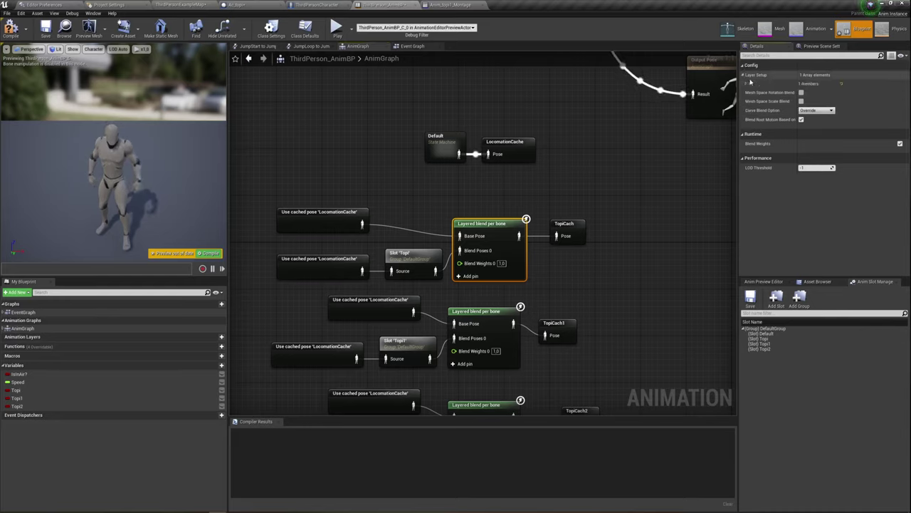
{"action": "left_click", "coordinate": [746, 84]}
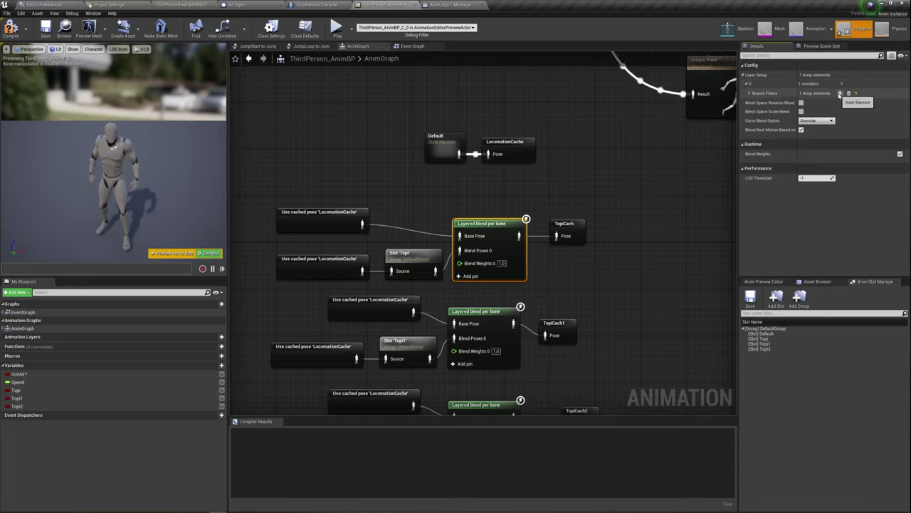
{"action": "left_click", "coordinate": [749, 93]}
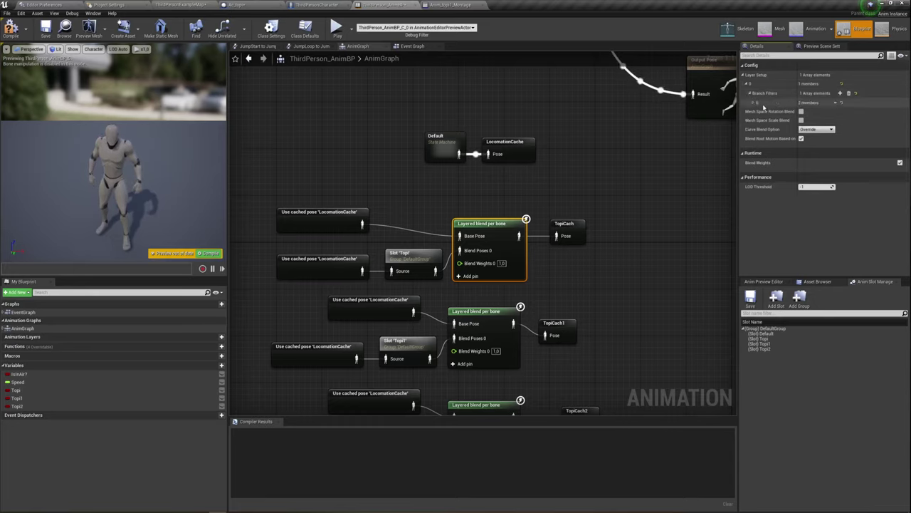
{"action": "left_click", "coordinate": [753, 103]}
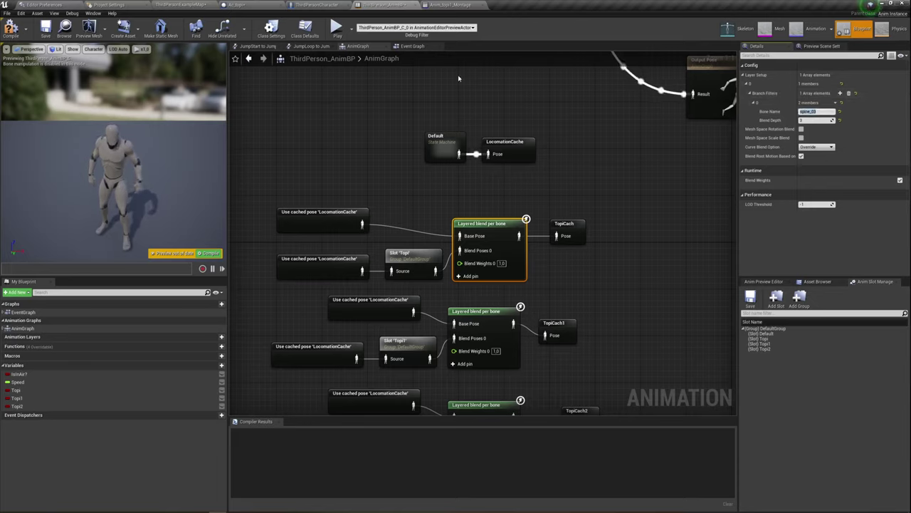
{"action": "left_click", "coordinate": [186, 4]}
{"action": "left_click", "coordinate": [287, 318]}
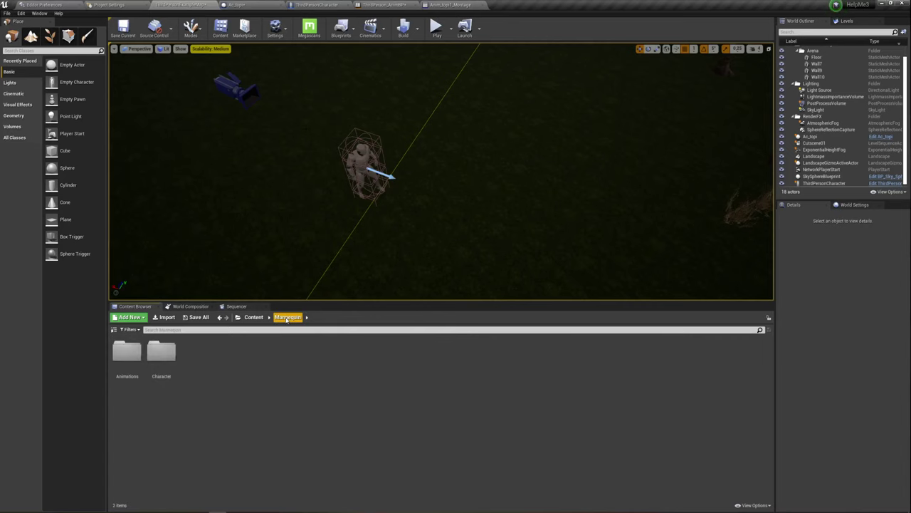
Open UE4_Mannequin_Skeleton from the Character > Mesh folder
{"action": "double_click", "coordinate": [171, 352]}
{"action": "double_click", "coordinate": [161, 352]}
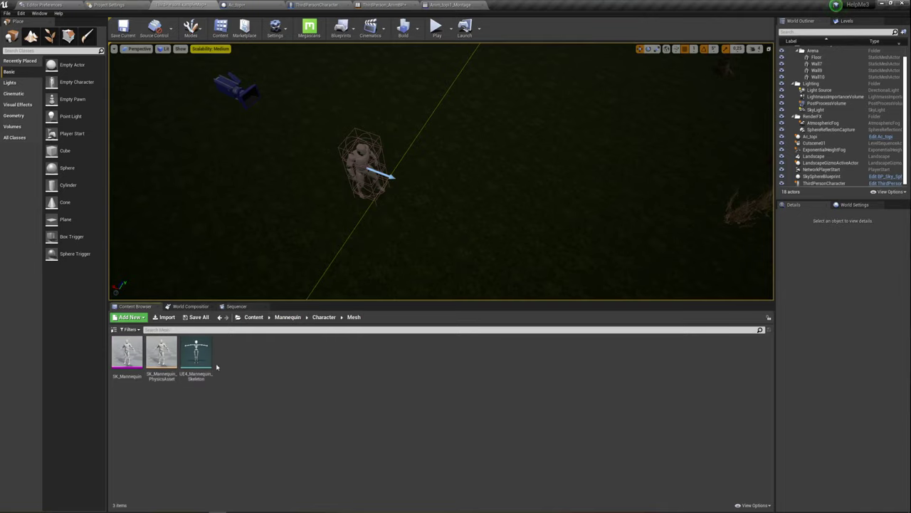
{"action": "double_click", "coordinate": [202, 358]}
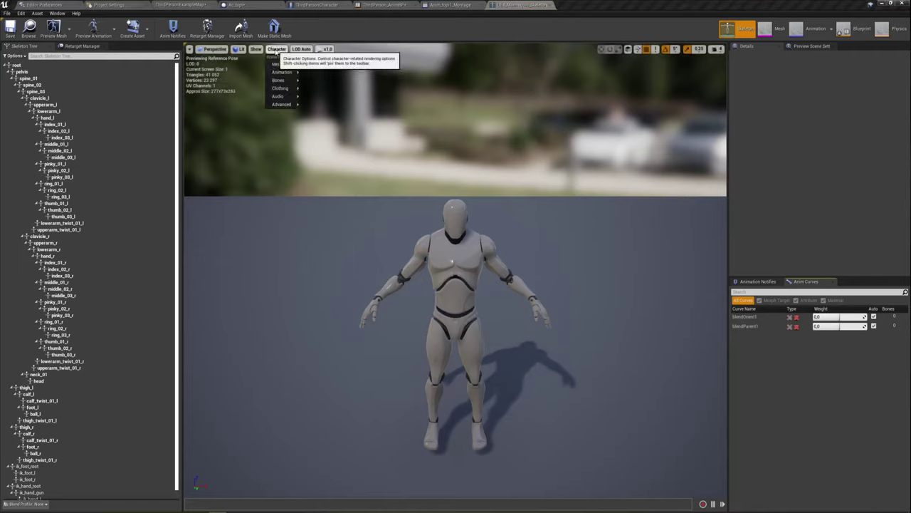
Show Bone Names and All Hierarchy on the mannequin and zoom in on the skeleton
{"action": "left_click", "coordinate": [277, 49]}
{"action": "mouse_move", "coordinate": [280, 87]}
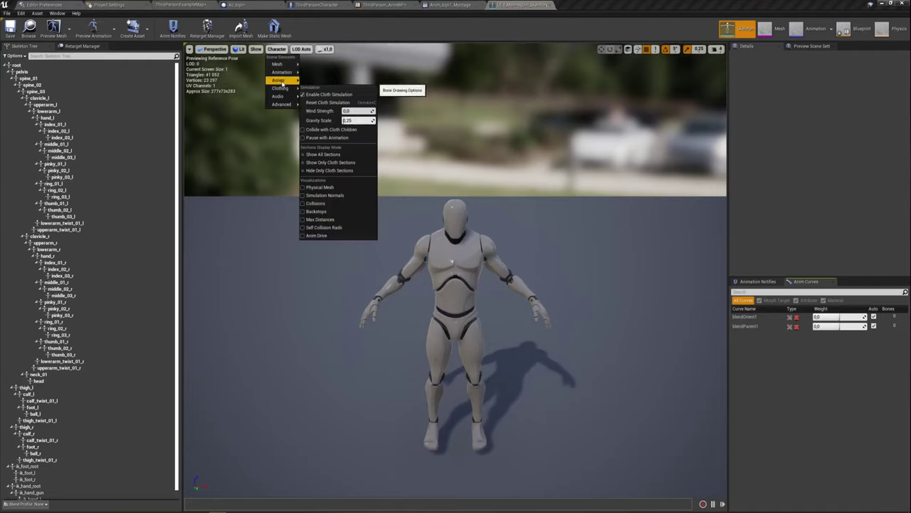
{"action": "left_click", "coordinate": [301, 95]}
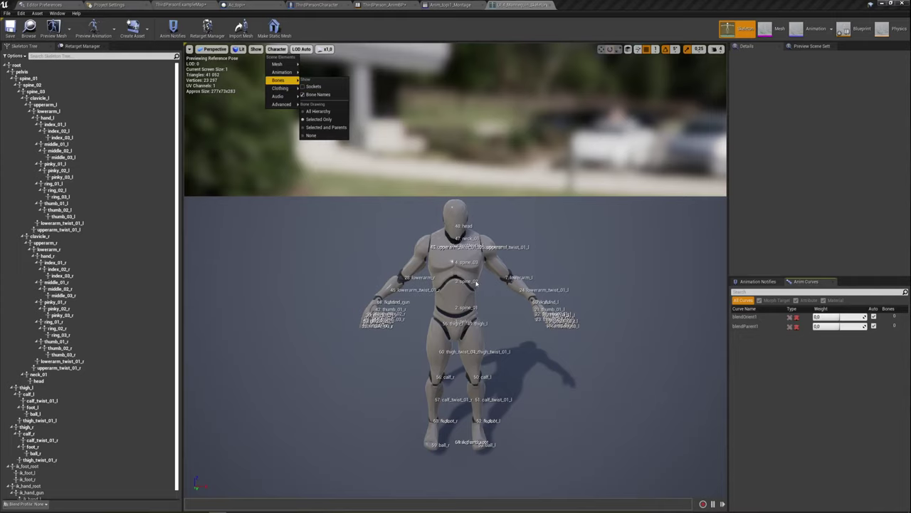
{"action": "left_click", "coordinate": [314, 112]}
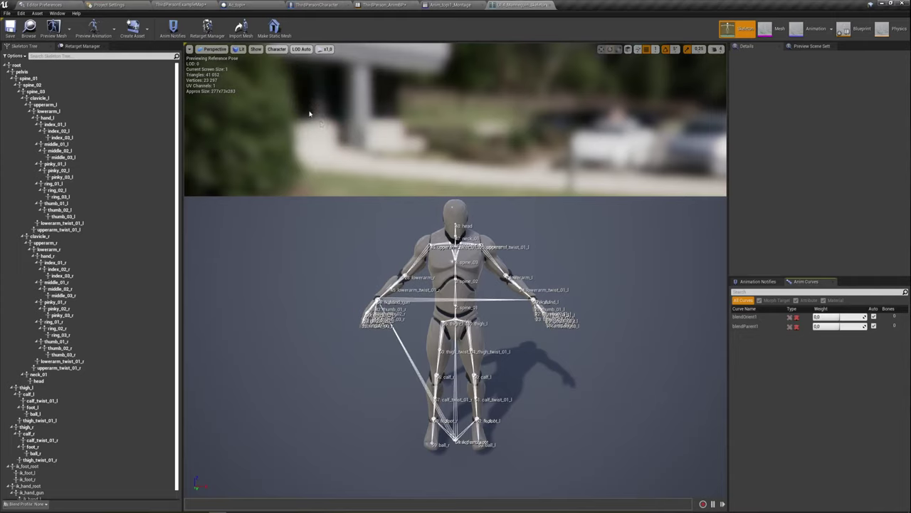
{"action": "scroll", "coordinate": [485, 327], "scroll_direction": "up", "scroll_amount": 2}
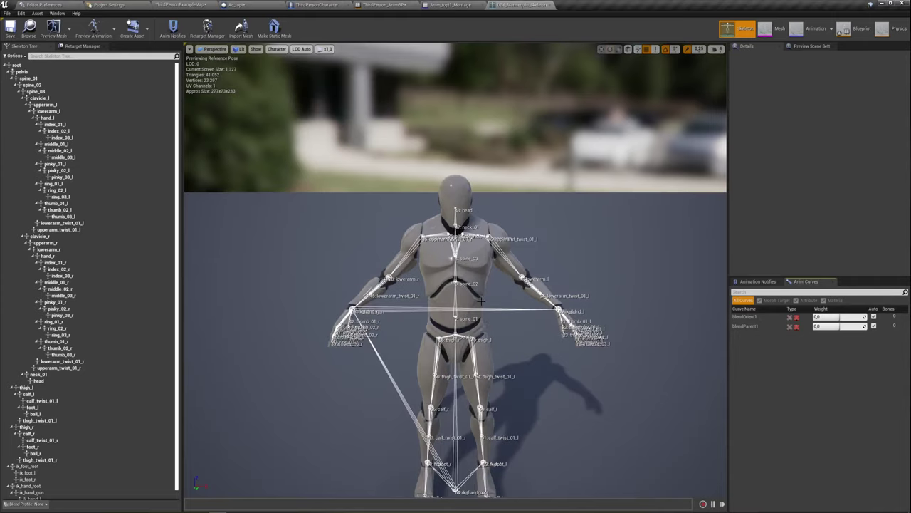
{"action": "left_click_drag", "start_coordinate": [481, 302], "coordinate": [470, 284]}
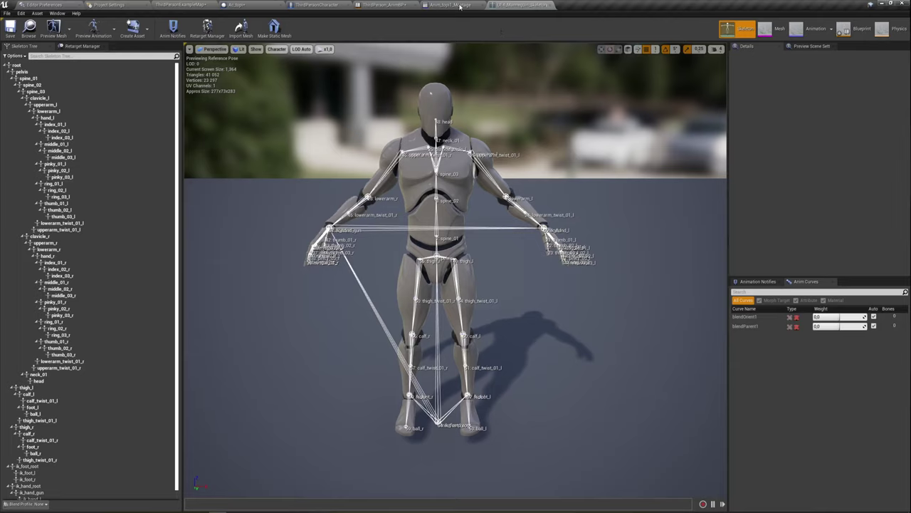
{"action": "left_click", "coordinate": [460, 6]}
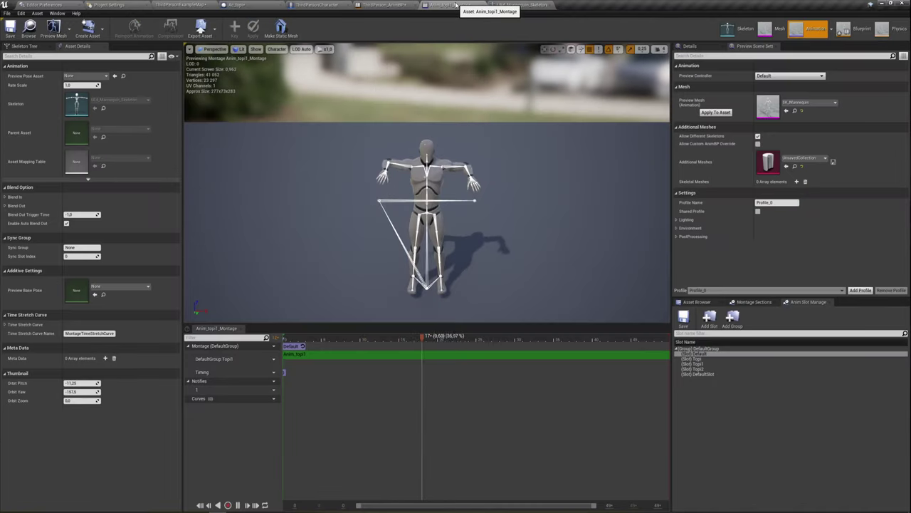
Compare the spine_03 branch filter against the skeleton and set its Blend Depth to 3
{"action": "left_click", "coordinate": [378, 5]}
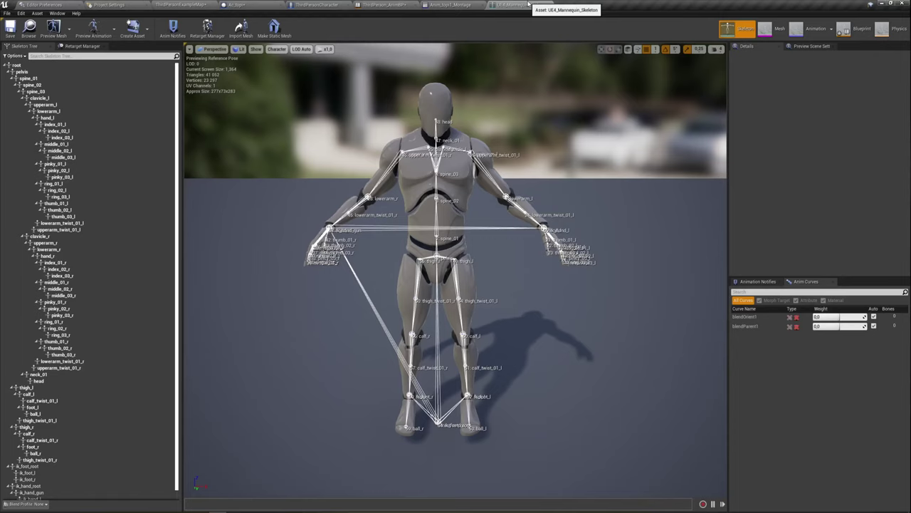
{"action": "left_click", "coordinate": [524, 5]}
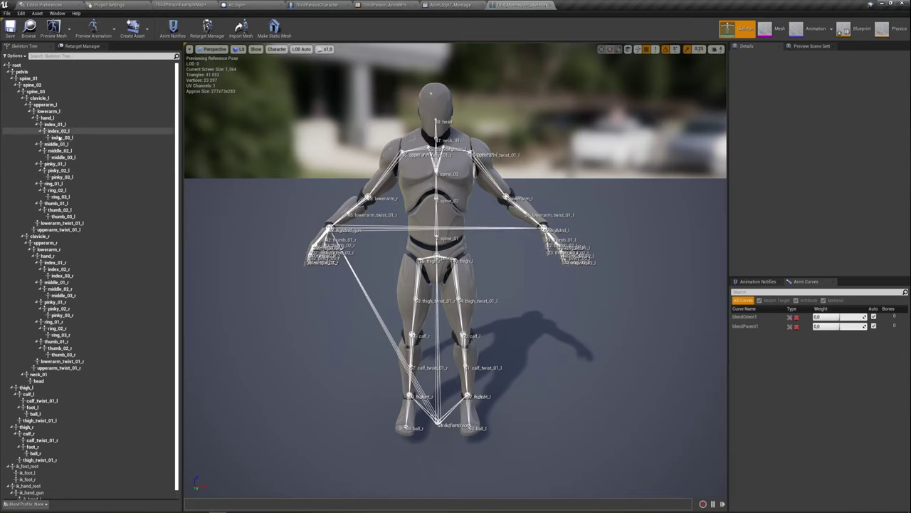
{"action": "left_click", "coordinate": [388, 4]}
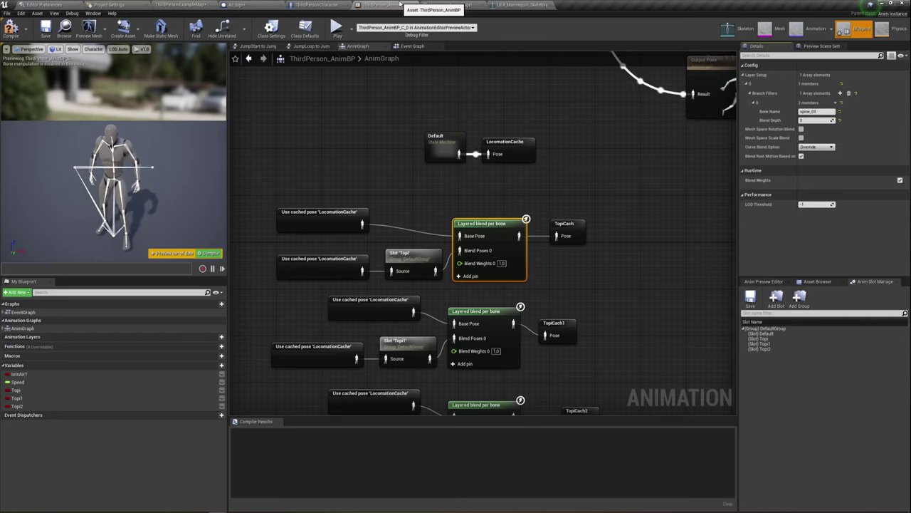
{"action": "left_click", "coordinate": [820, 112]}
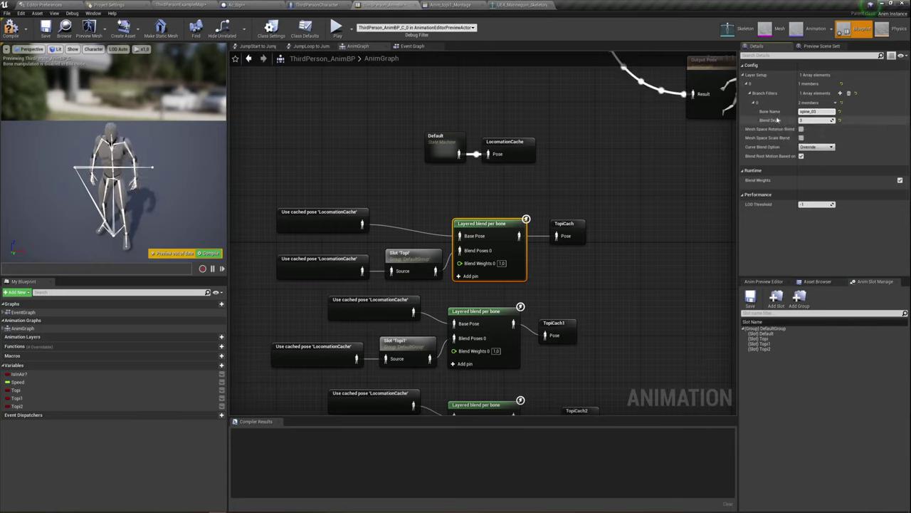
{"action": "left_click", "coordinate": [808, 119]}
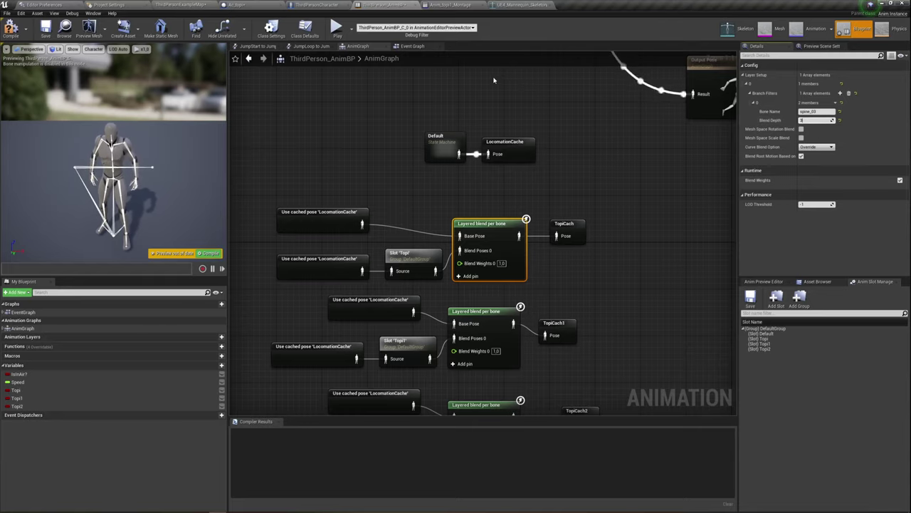
{"action": "scroll", "coordinate": [494, 79], "scroll_direction": "up", "scroll_amount": 1}
{"action": "scroll", "coordinate": [566, 74], "scroll_direction": "down", "scroll_amount": 1}
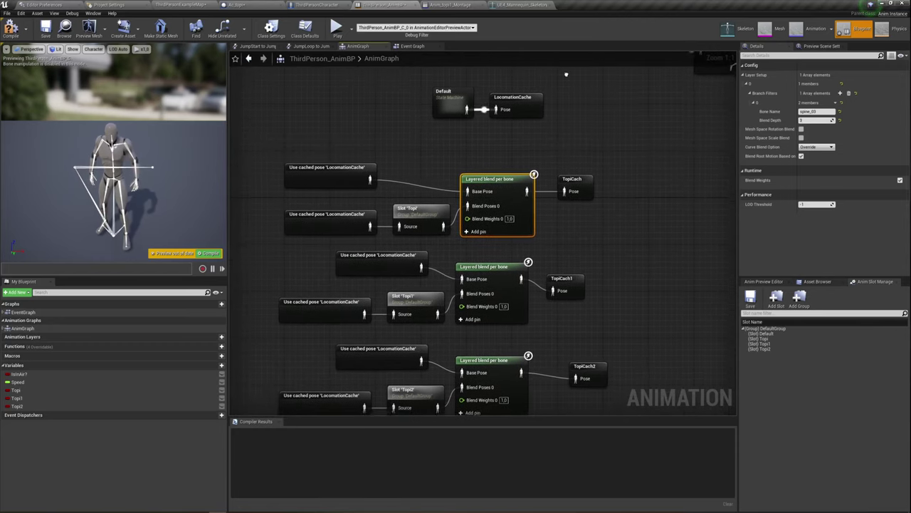
Shift the top Topi node group slightly up and left
{"action": "right_click_drag", "start_coordinate": [566, 74], "coordinate": [581, 40]}
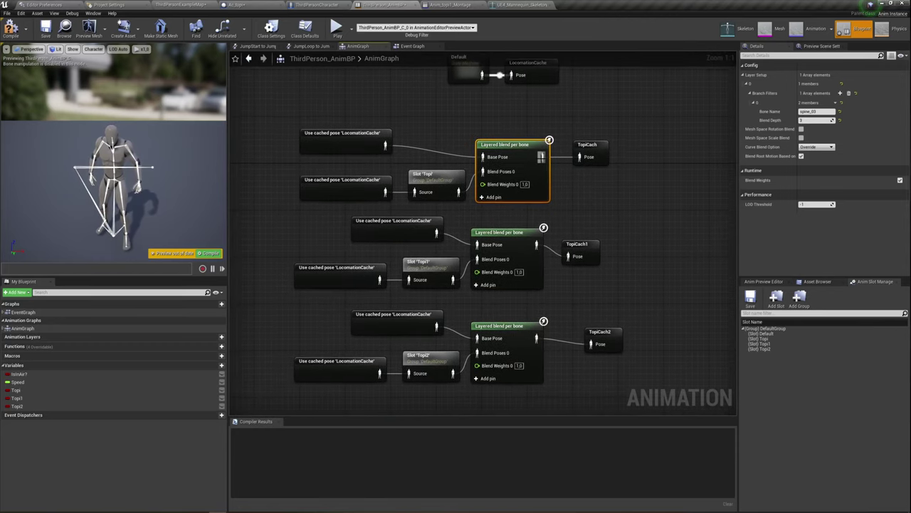
{"action": "left_click_drag", "start_coordinate": [344, 122], "coordinate": [529, 192]}
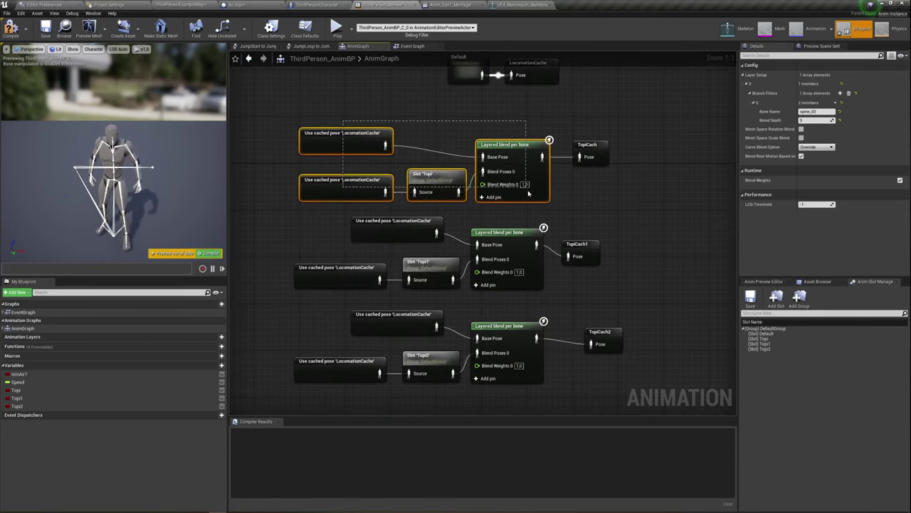
{"action": "left_click_drag", "start_coordinate": [509, 151], "coordinate": [504, 139]}
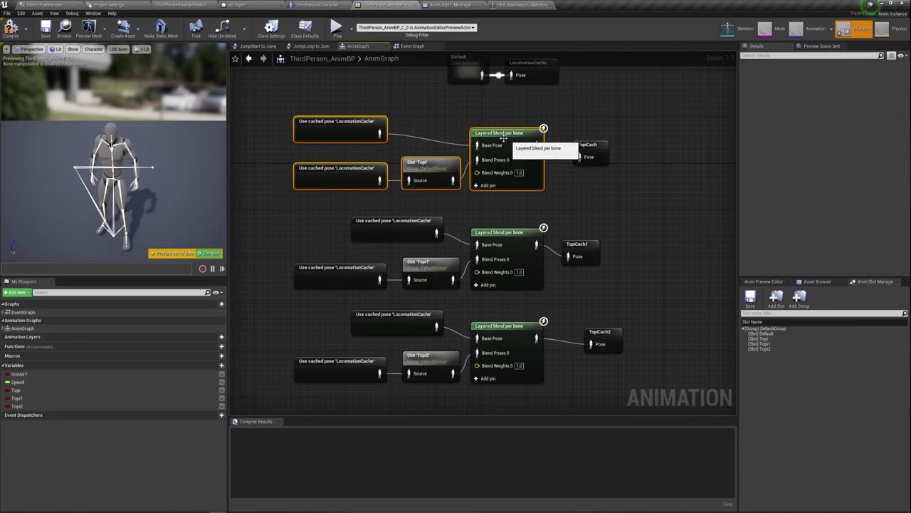
Remove the stray SavedPose16388 node and rewire TopiCach to the top blend's output
{"action": "left_click", "coordinate": [503, 138]}
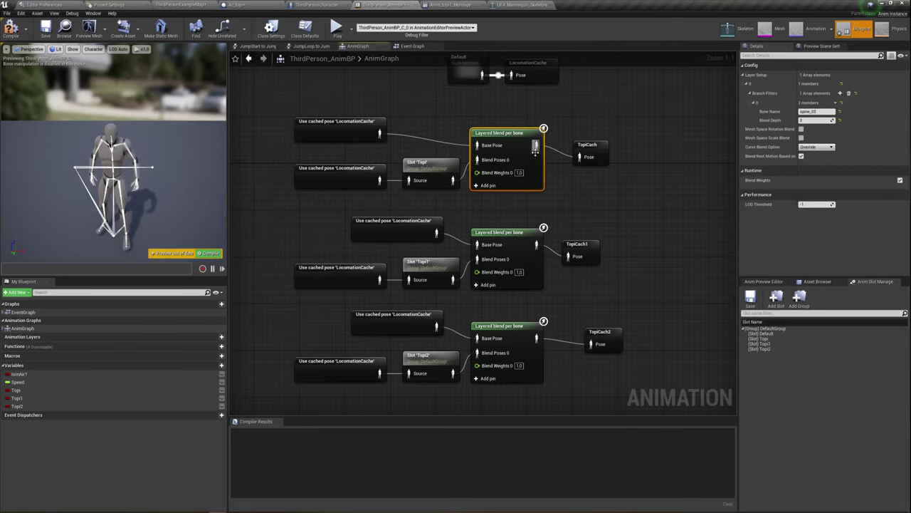
{"action": "left_click_drag", "start_coordinate": [535, 144], "coordinate": [591, 121]}
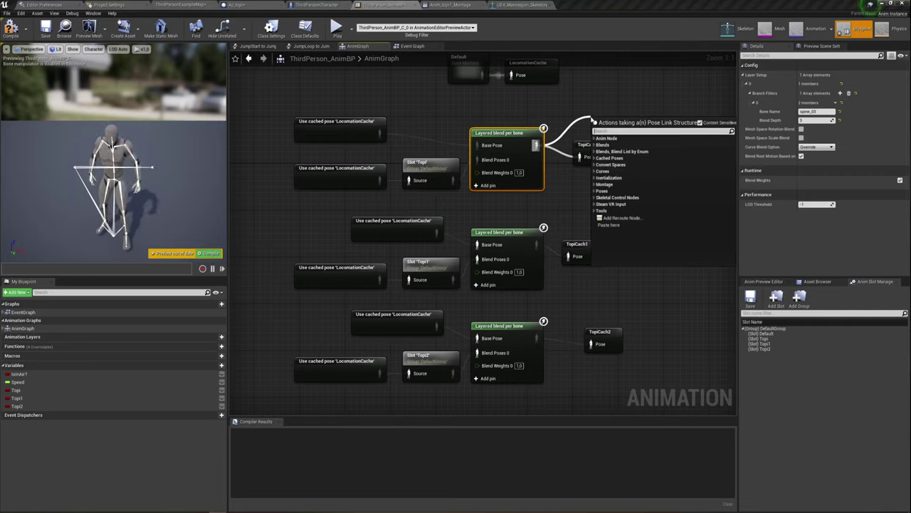
{"action": "type", "text": "cach"}
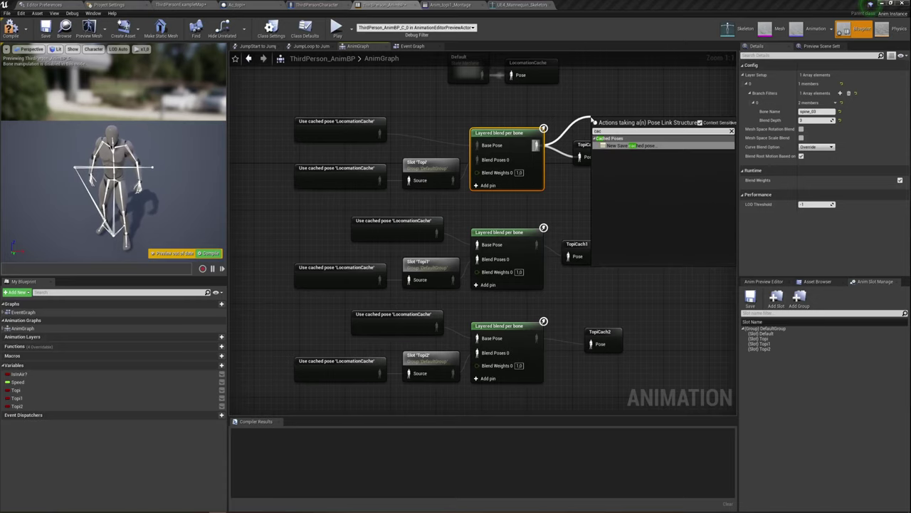
{"action": "left_click", "coordinate": [637, 146]}
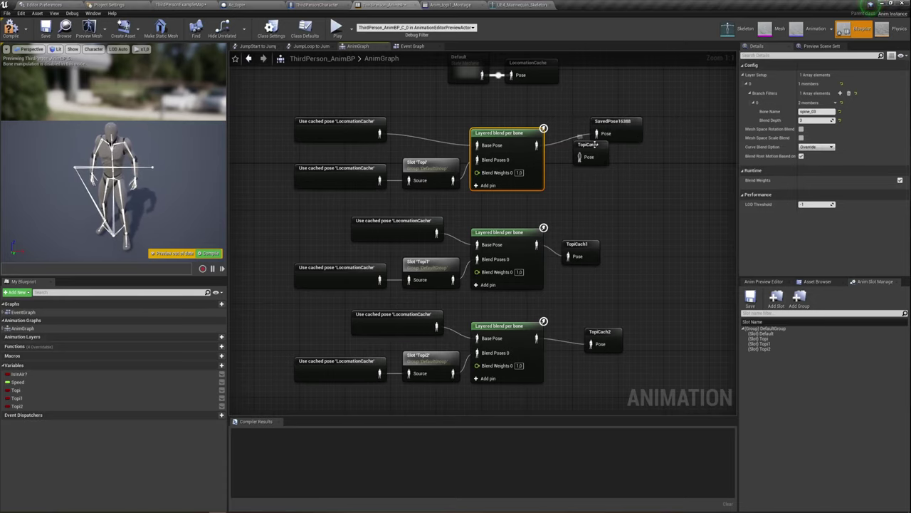
{"action": "double_click", "coordinate": [608, 124]}
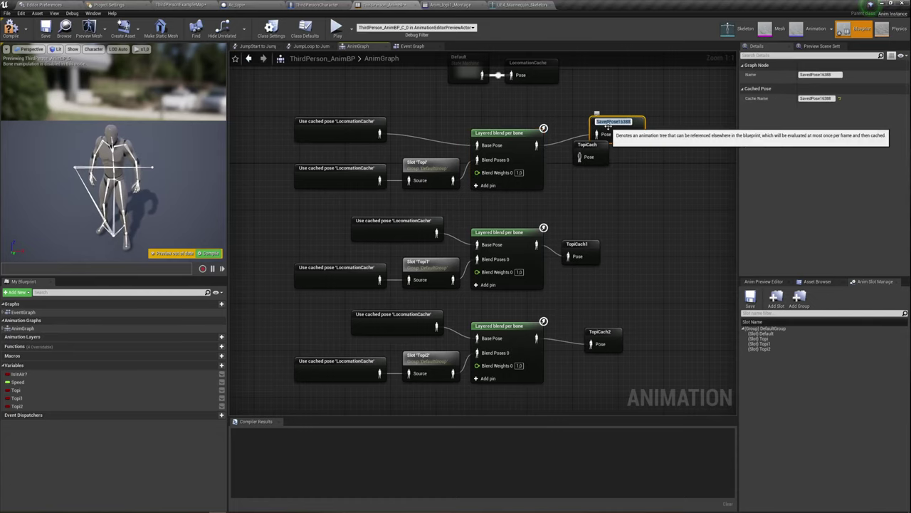
{"action": "key", "text": "Return"}
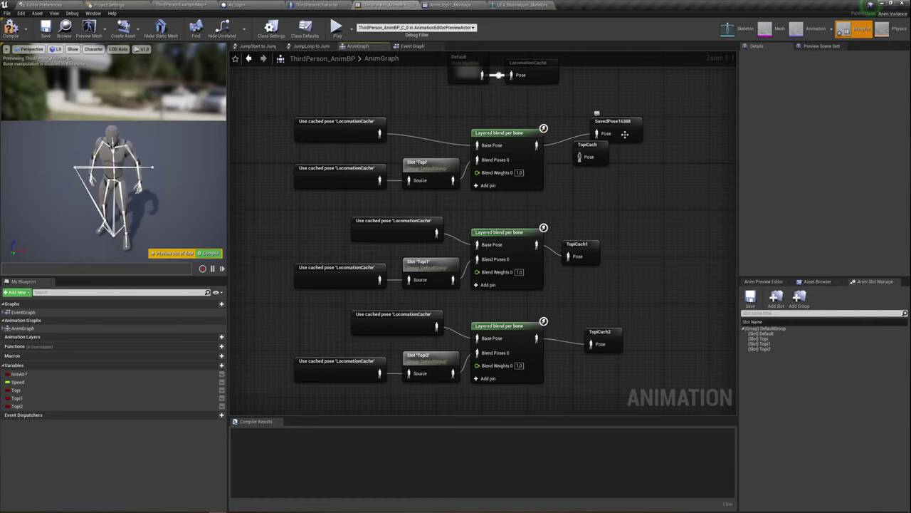
{"action": "left_click", "coordinate": [623, 130]}
{"action": "key", "text": "Delete"}
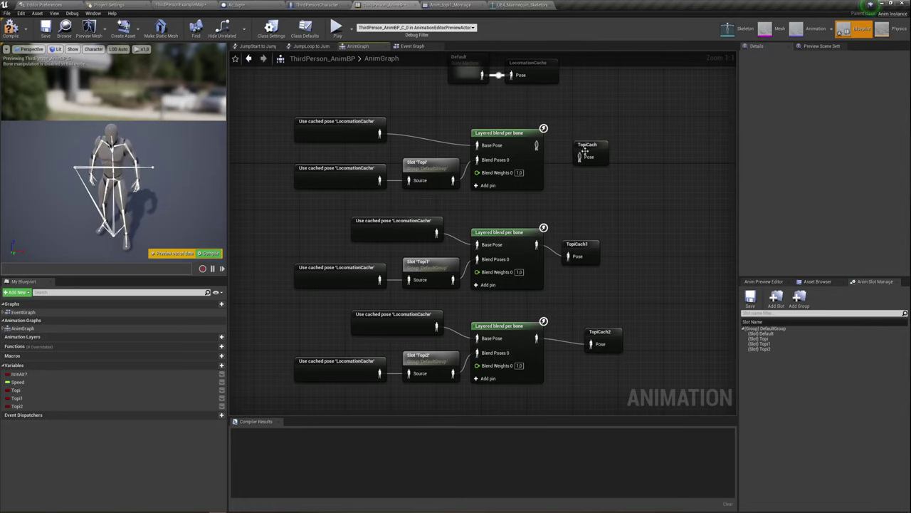
{"action": "left_click_drag", "start_coordinate": [581, 157], "coordinate": [536, 146]}
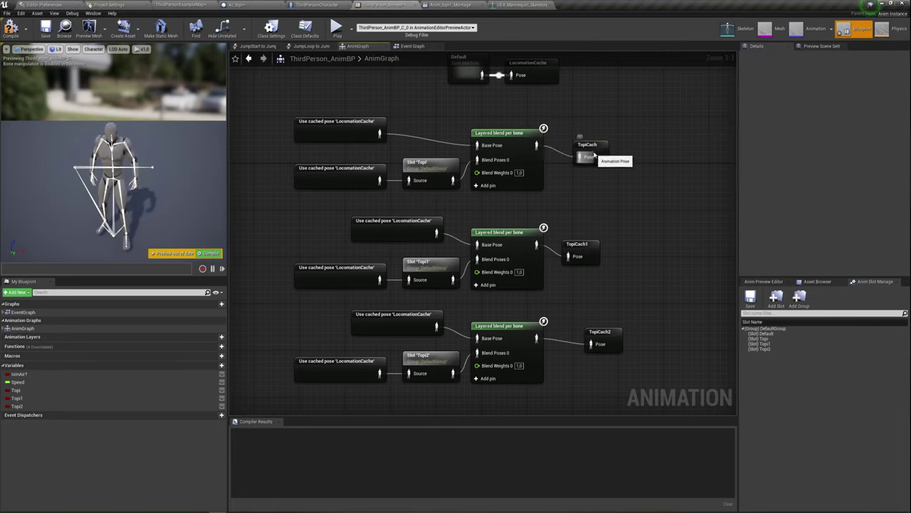
{"action": "left_click", "coordinate": [587, 250]}
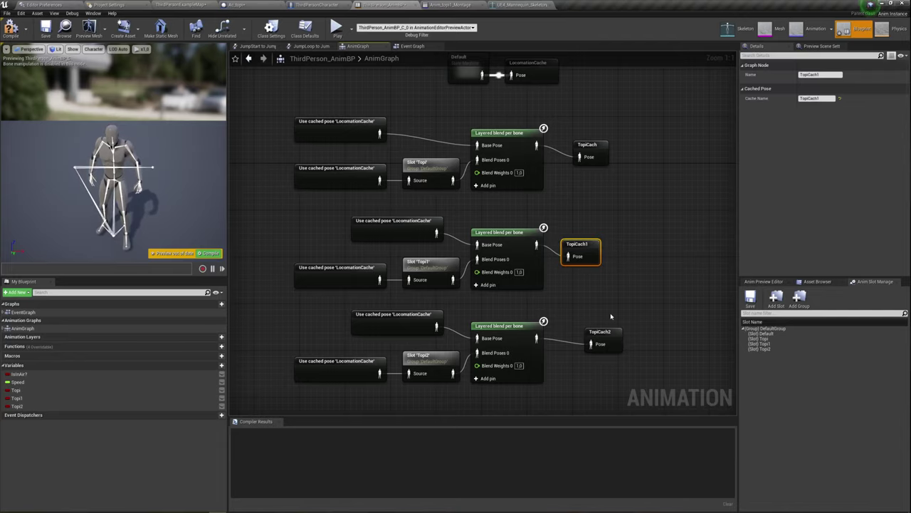
{"action": "right_click", "coordinate": [639, 234]}
{"action": "left_click", "coordinate": [569, 224]}
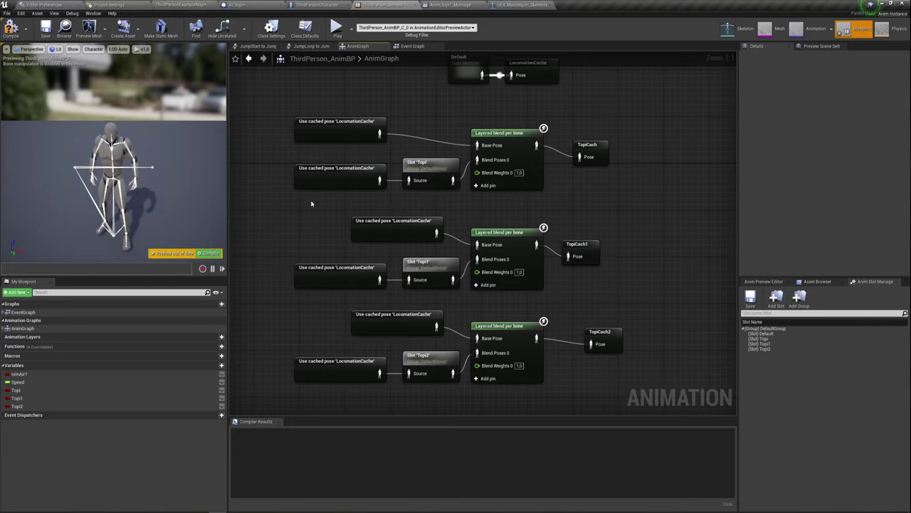
{"action": "left_click_drag", "start_coordinate": [311, 202], "coordinate": [676, 109]}
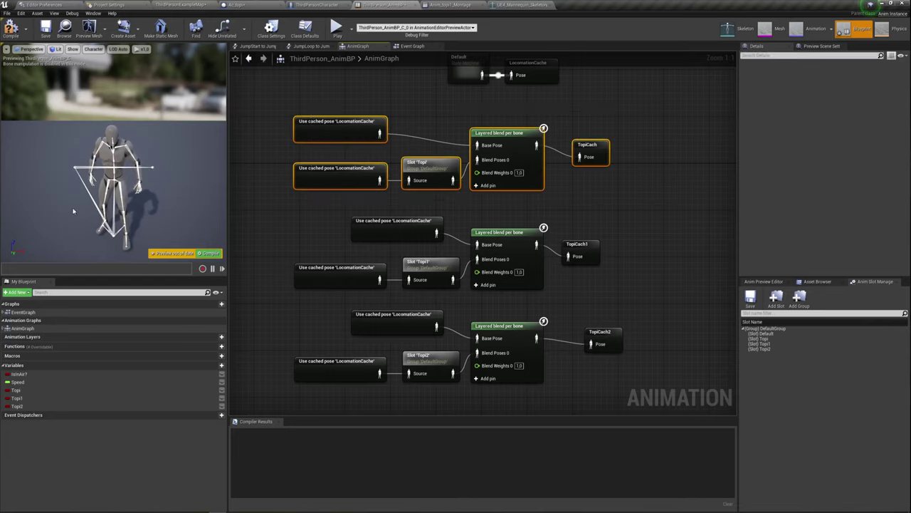
{"action": "left_click_drag", "start_coordinate": [291, 294], "coordinate": [685, 201]}
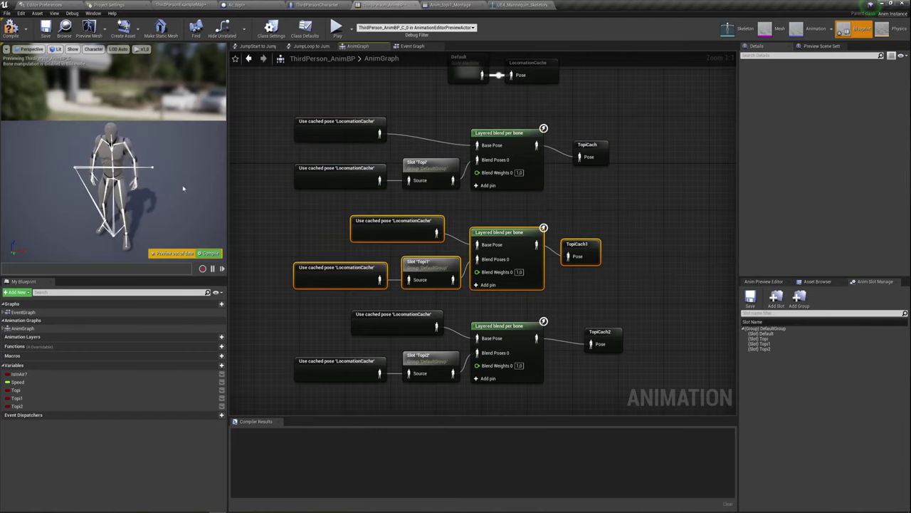
{"action": "right_click_drag", "start_coordinate": [617, 285], "coordinate": [624, 249]}
{"action": "left_click", "coordinate": [506, 207]}
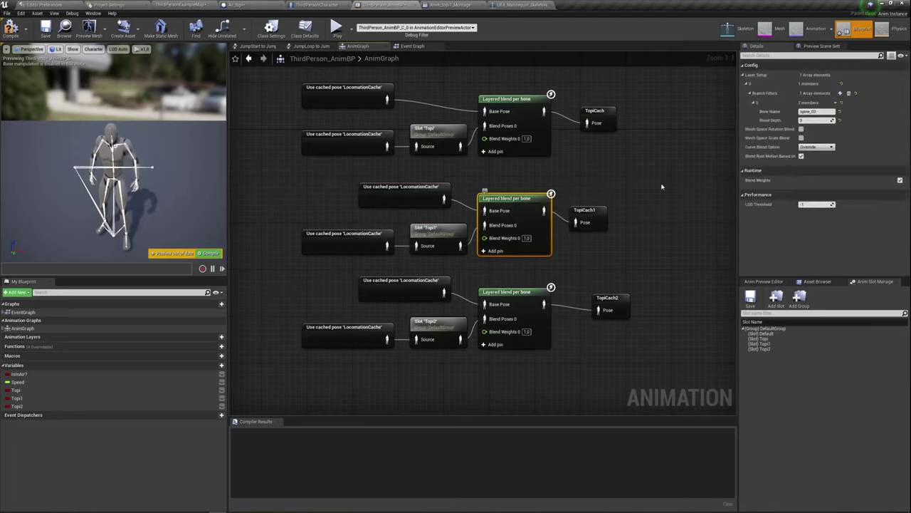
{"action": "key", "text": "Return"}
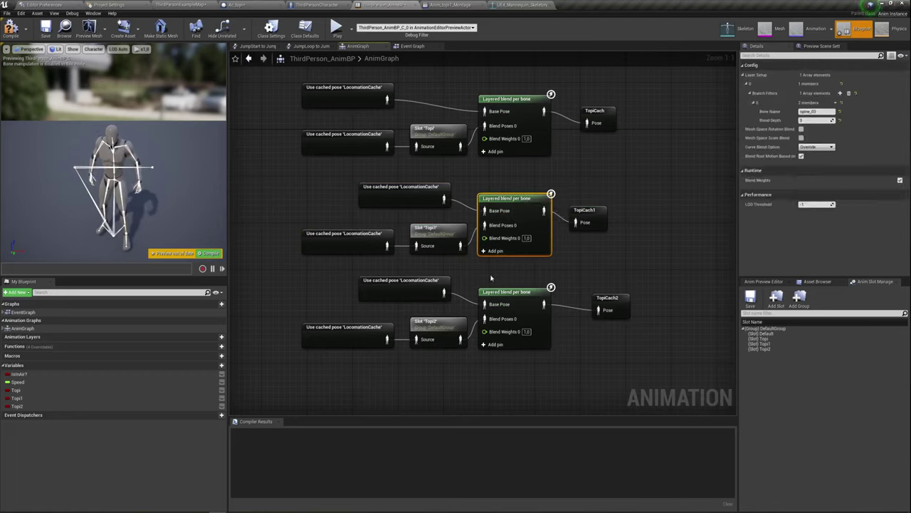
{"action": "left_click", "coordinate": [518, 296]}
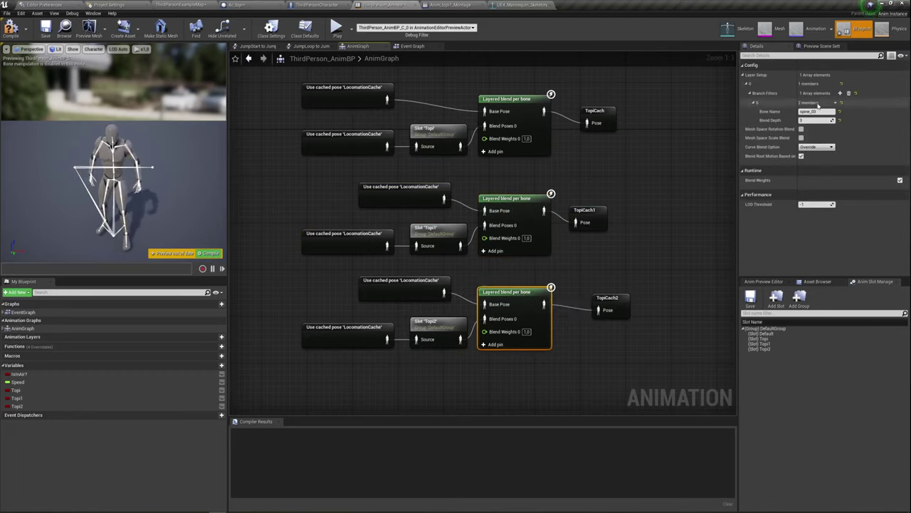
{"action": "key", "text": "Return"}
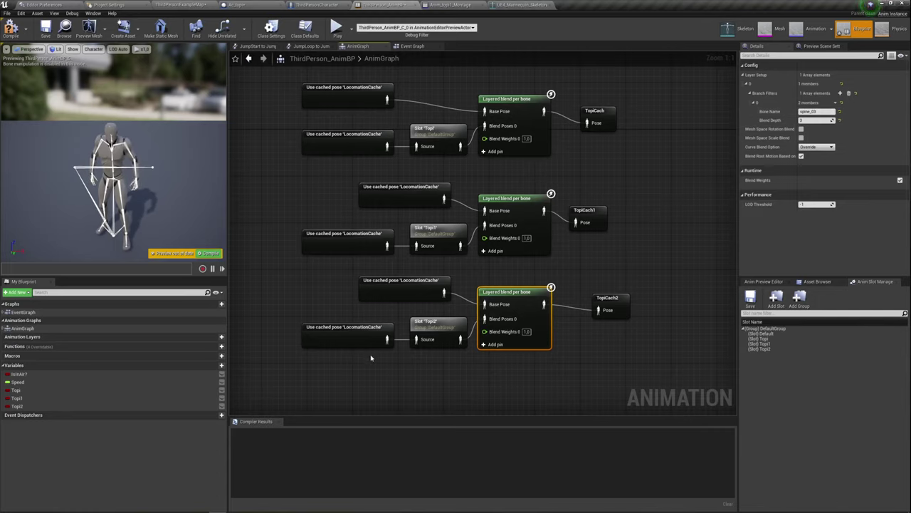
{"action": "left_click", "coordinate": [444, 335]}
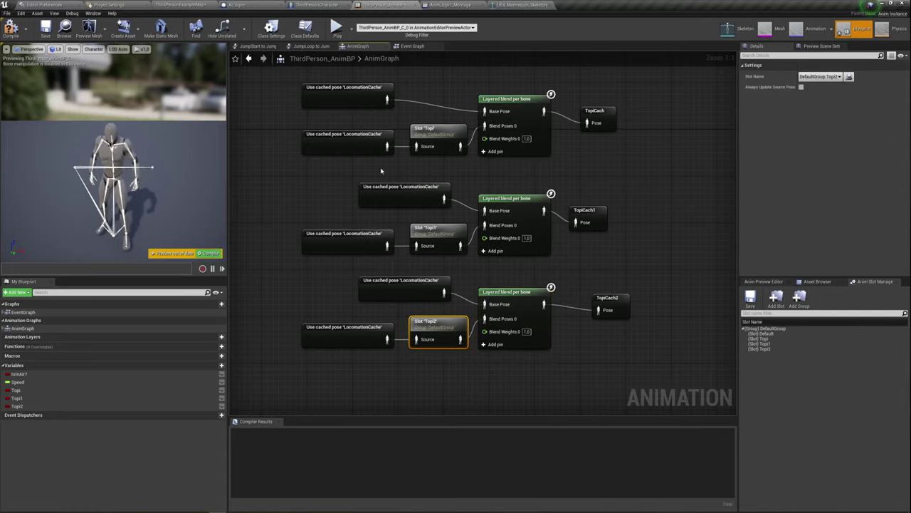
{"action": "left_click_drag", "start_coordinate": [346, 163], "coordinate": [659, 84]}
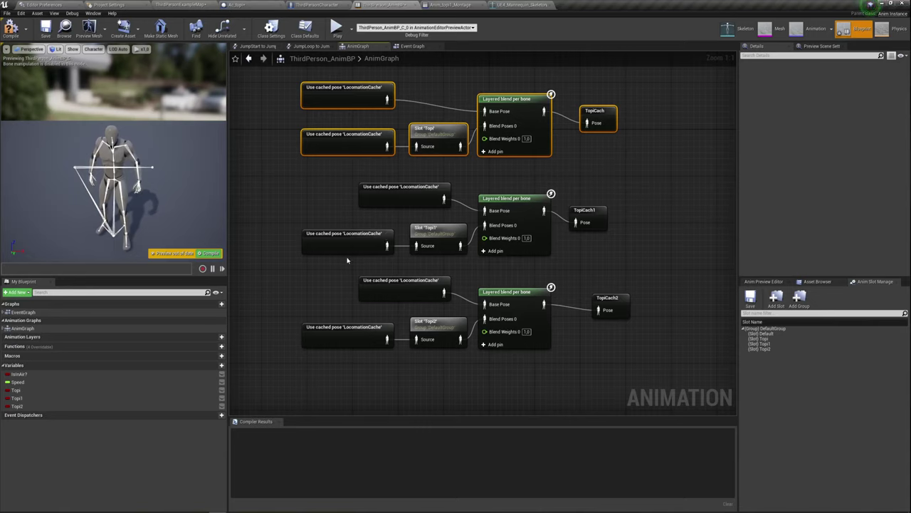
{"action": "left_click", "coordinate": [437, 237]}
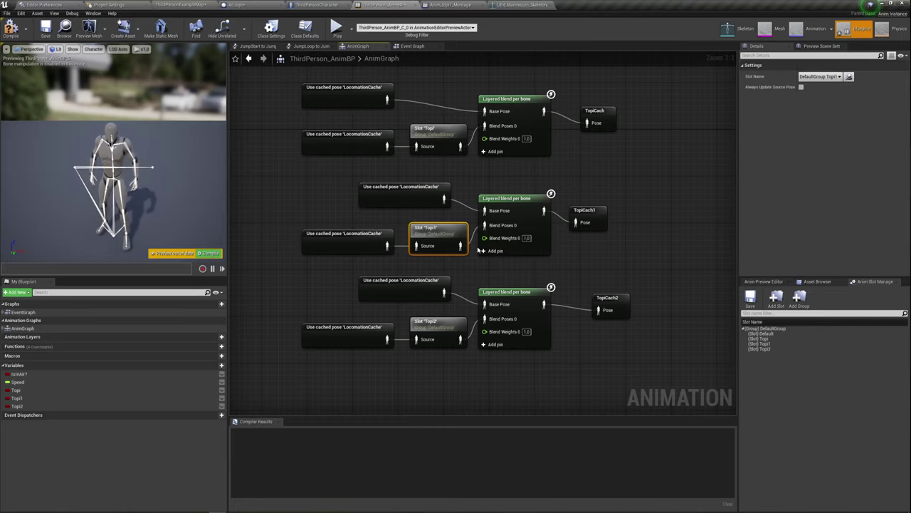
{"action": "left_click_drag", "start_coordinate": [400, 354], "coordinate": [638, 285]}
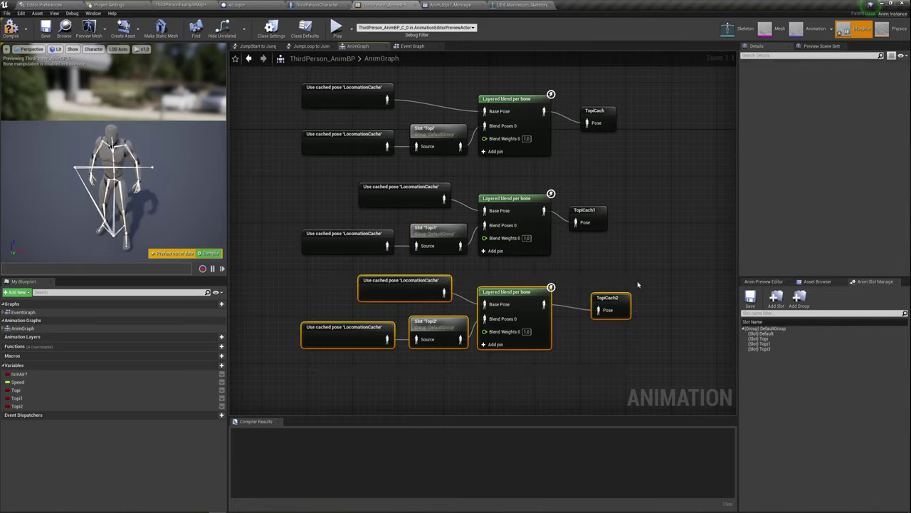
{"action": "left_click", "coordinate": [608, 302]}
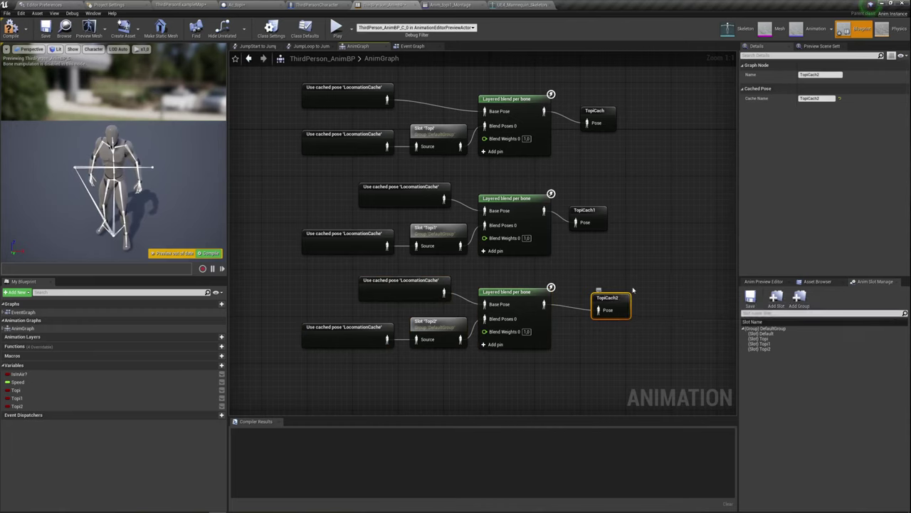
{"action": "mouse_move", "coordinate": [651, 279]}
{"action": "right_mouse_down"}
{"action": "mouse_move", "coordinate": [619, 228]}
{"action": "mouse_move", "coordinate": [640, 256]}
{"action": "right_mouse_up"}
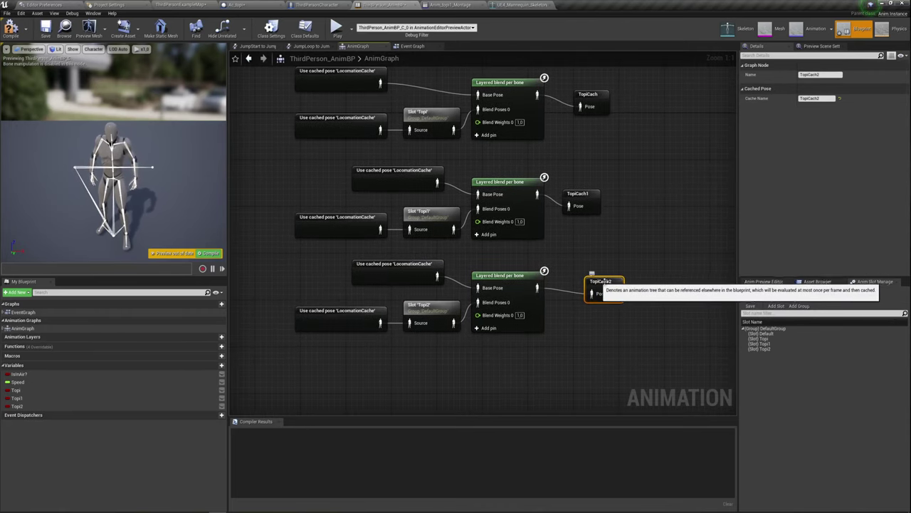
{"action": "left_click", "coordinate": [596, 94]}
{"action": "right_click_drag", "start_coordinate": [602, 163], "coordinate": [621, 163]}
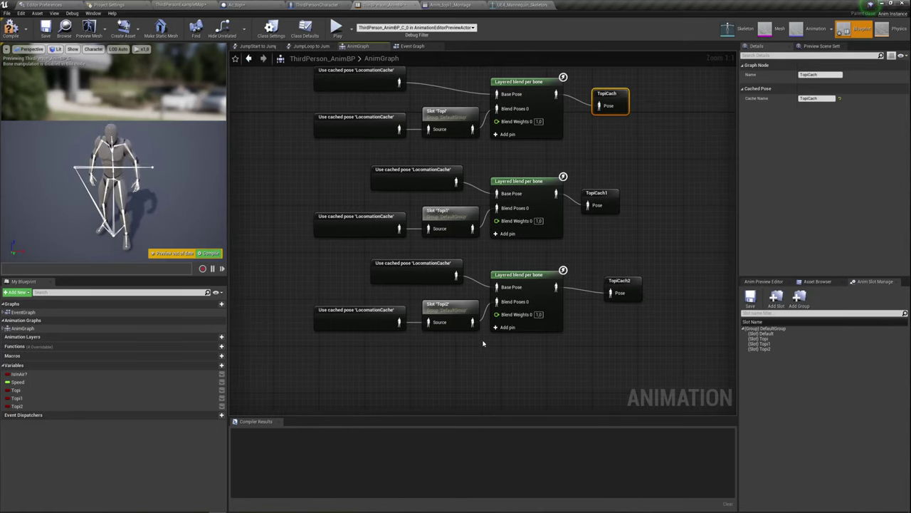
{"action": "right_click_drag", "start_coordinate": [630, 230], "coordinate": [618, 246]}
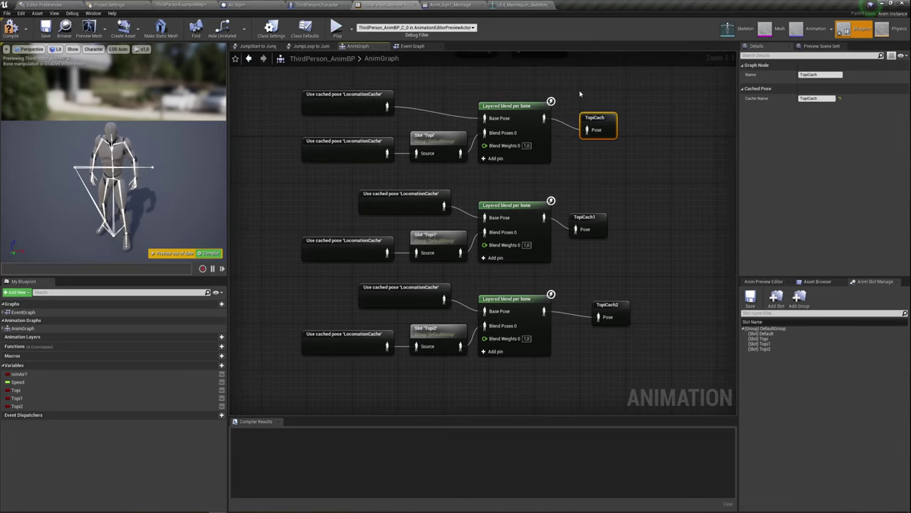
{"action": "left_click_drag", "start_coordinate": [581, 93], "coordinate": [651, 363]}
Move the Output Pose node up beside the Topi blend chain in the AnimGraph
{"action": "right_click_drag", "start_coordinate": [651, 240], "coordinate": [638, 346]}
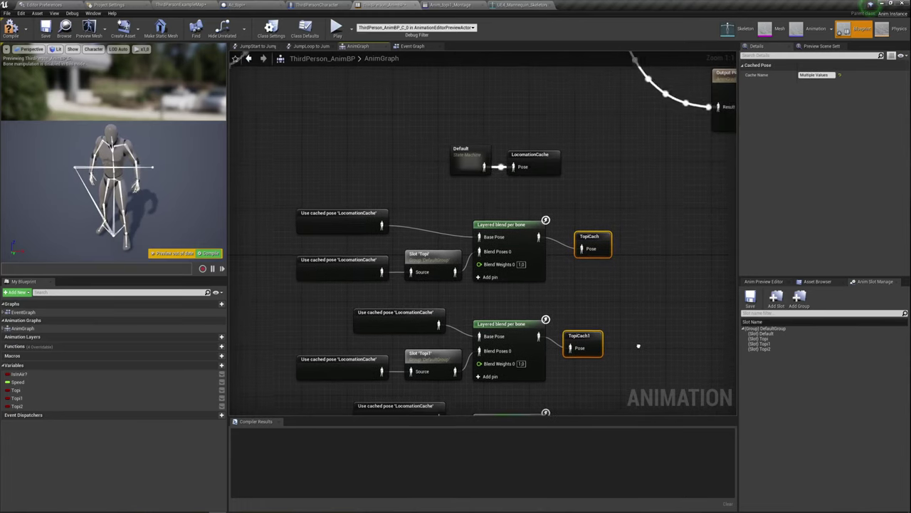
{"action": "scroll", "coordinate": [638, 346], "scroll_direction": "down", "scroll_amount": 1}
{"action": "scroll", "coordinate": [370, 242], "scroll_direction": "down", "scroll_amount": 2}
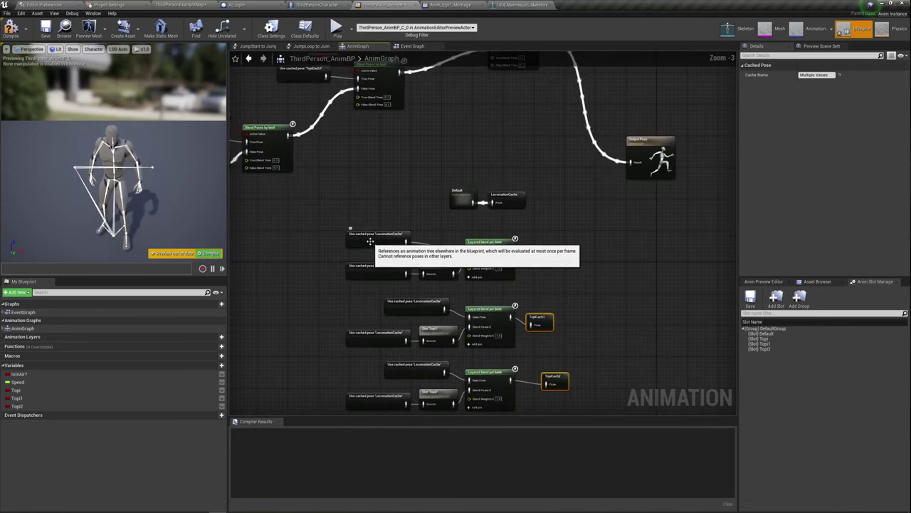
{"action": "right_click_drag", "start_coordinate": [608, 291], "coordinate": [616, 222]}
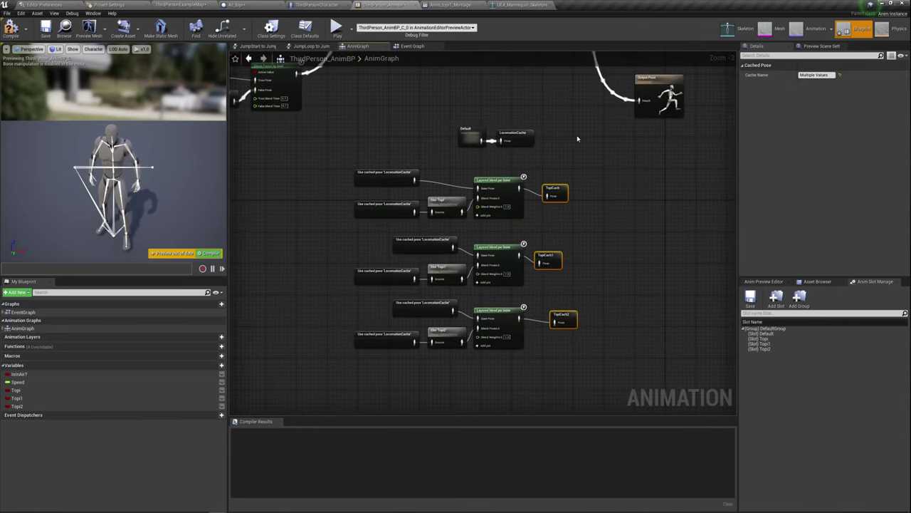
{"action": "right_click_drag", "start_coordinate": [498, 118], "coordinate": [472, 258]}
{"action": "left_click_drag", "start_coordinate": [610, 239], "coordinate": [615, 112]}
{"action": "left_click_drag", "start_coordinate": [712, 225], "coordinate": [589, 81]}
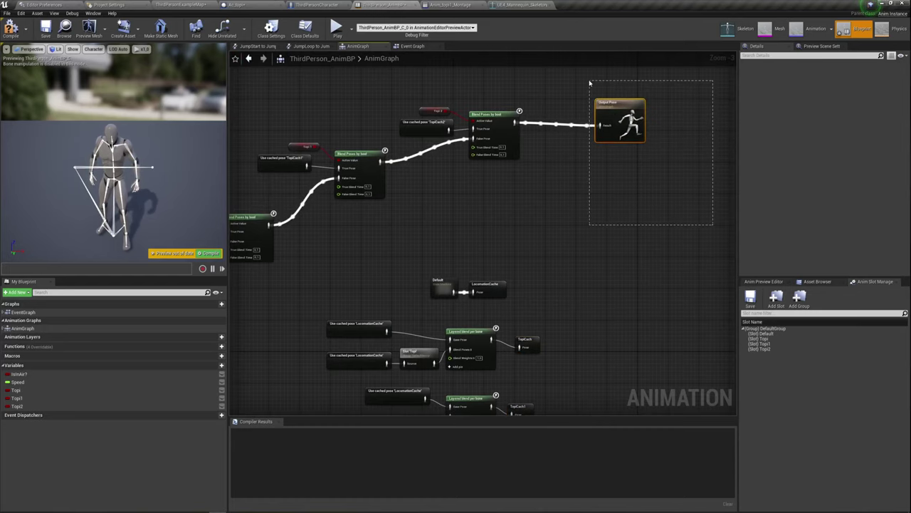
{"action": "mouse_move", "coordinate": [470, 182]}
{"action": "right_mouse_down"}
{"action": "mouse_move", "coordinate": [535, 176]}
{"action": "mouse_move", "coordinate": [635, 193]}
{"action": "right_mouse_up"}
{"action": "scroll", "coordinate": [498, 220], "scroll_direction": "up", "scroll_amount": 3}
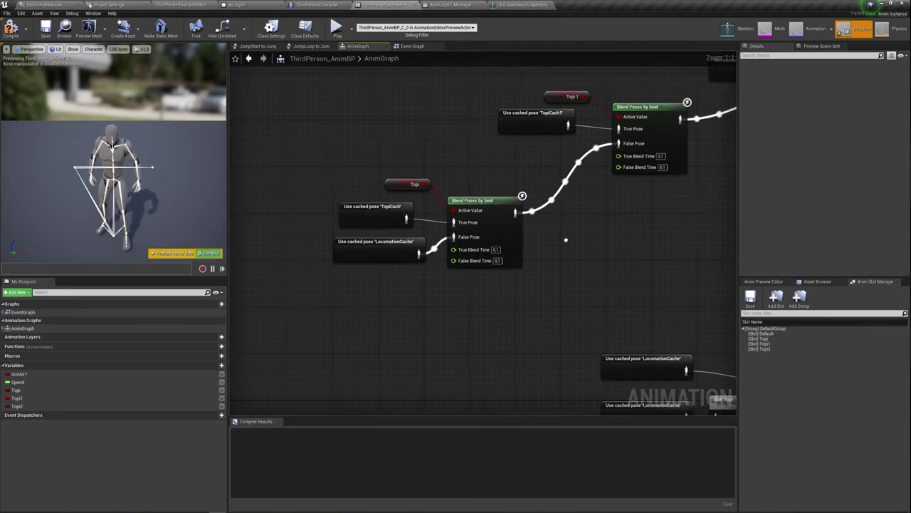
{"action": "right_click_drag", "start_coordinate": [566, 240], "coordinate": [572, 240]}
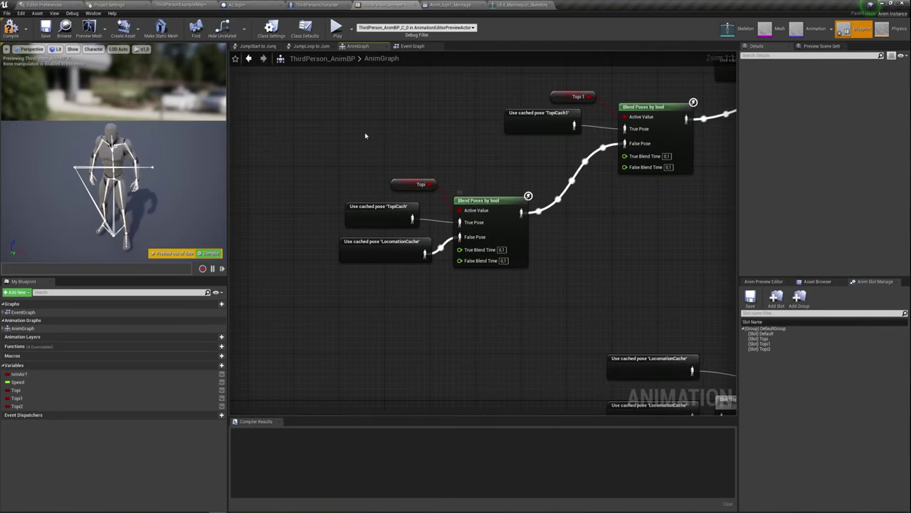
Select and inspect the first Blend Poses by bool node and its Topi boolean getter
{"action": "left_click_drag", "start_coordinate": [296, 162], "coordinate": [538, 326]}
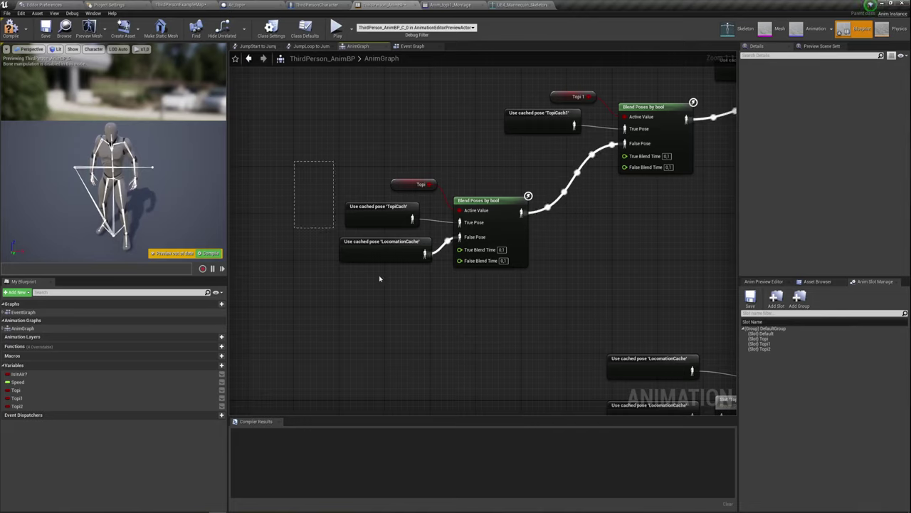
{"action": "left_click", "coordinate": [501, 163]}
{"action": "left_click", "coordinate": [483, 202]}
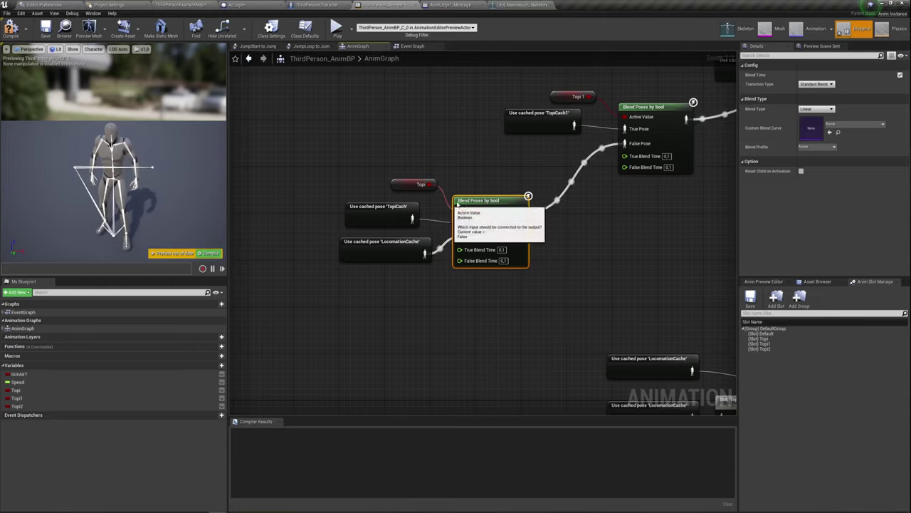
{"action": "left_click_drag", "start_coordinate": [456, 173], "coordinate": [524, 304]}
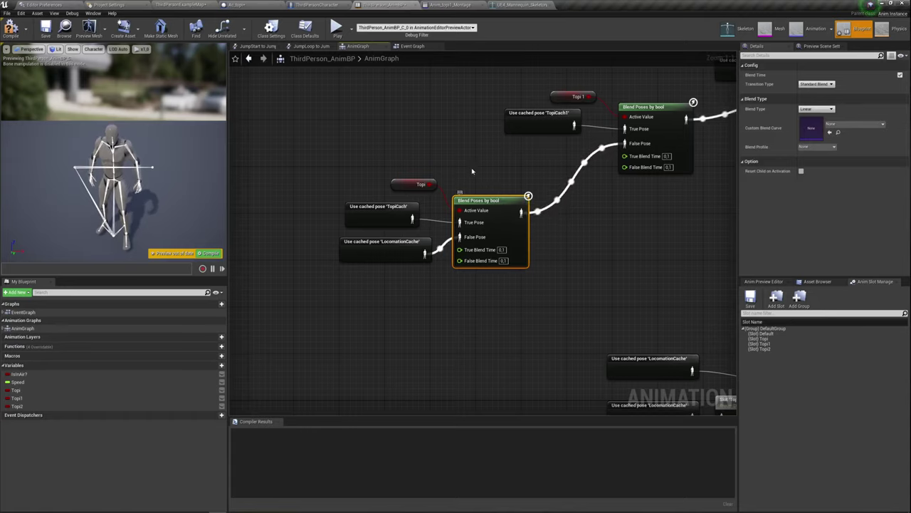
{"action": "left_click_drag", "start_coordinate": [374, 160], "coordinate": [448, 193]}
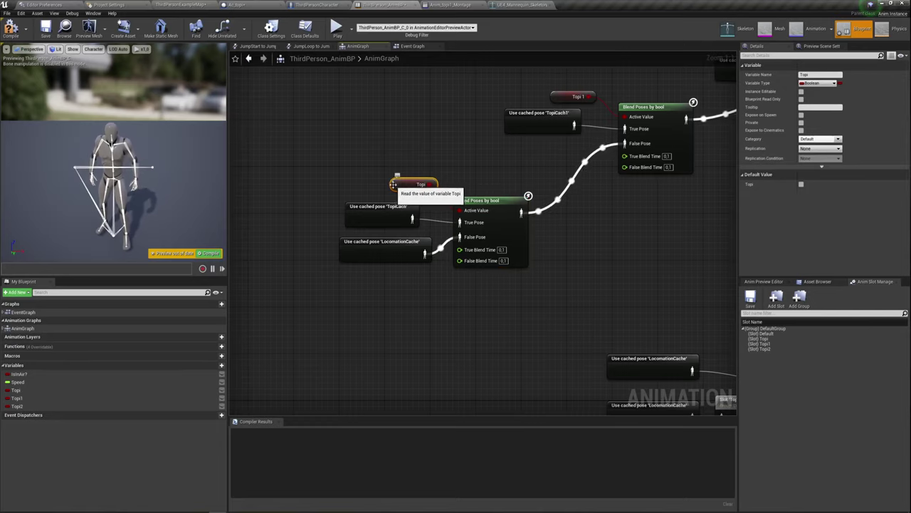
In the Event Graph, inspect the cast node, Topi 0 target and the SET Topi node
{"action": "left_click", "coordinate": [414, 47]}
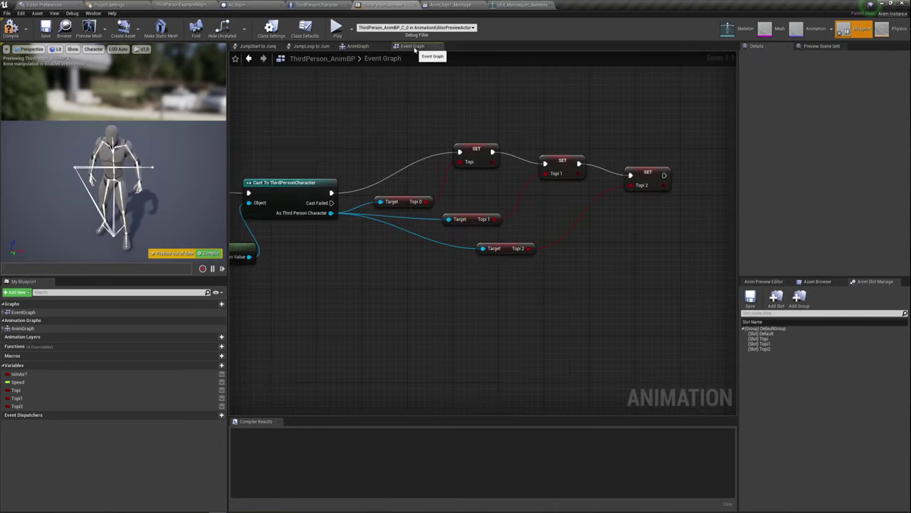
{"action": "mouse_move", "coordinate": [446, 124]}
{"action": "left_mouse_down"}
{"action": "mouse_move", "coordinate": [510, 175]}
{"action": "mouse_move", "coordinate": [508, 187]}
{"action": "left_mouse_up"}
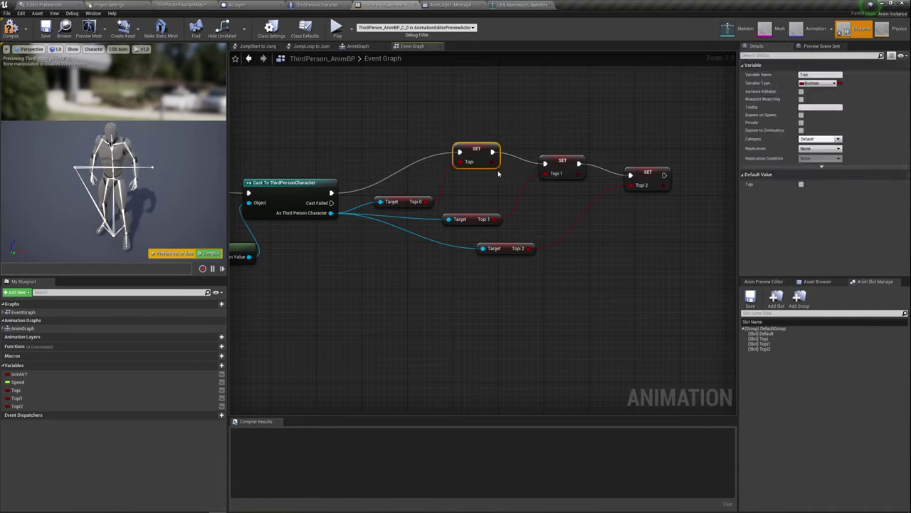
{"action": "left_click_drag", "start_coordinate": [425, 122], "coordinate": [503, 174]}
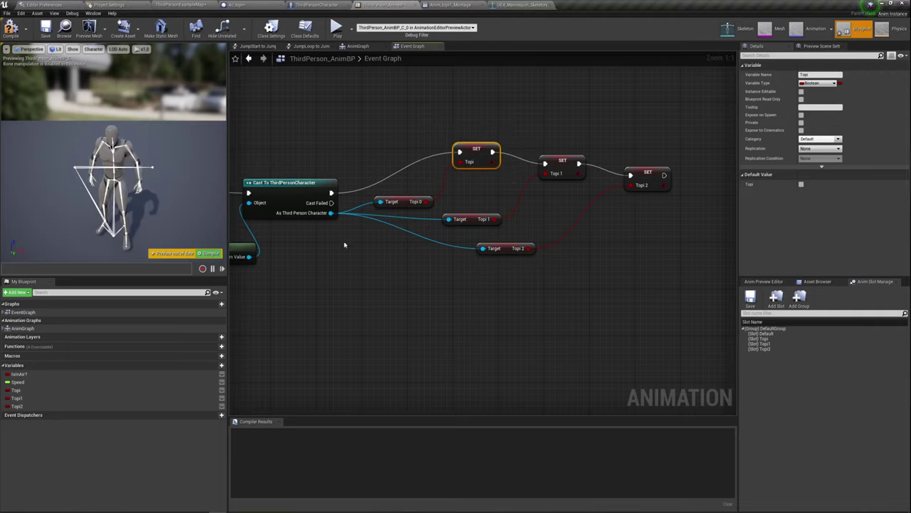
{"action": "mouse_move", "coordinate": [344, 245]}
{"action": "left_mouse_down"}
{"action": "mouse_move", "coordinate": [389, 179]}
{"action": "mouse_move", "coordinate": [407, 168]}
{"action": "left_mouse_up"}
{"action": "left_click_drag", "start_coordinate": [292, 146], "coordinate": [416, 250]}
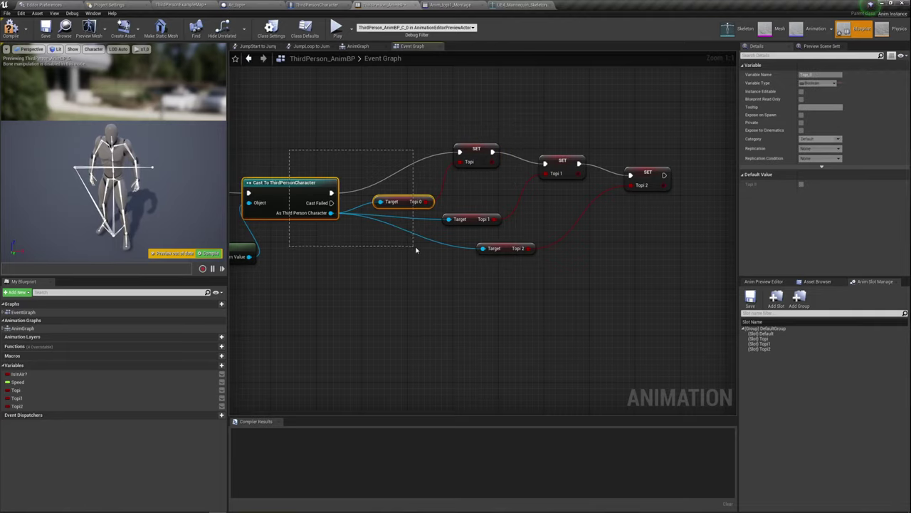
{"action": "left_click", "coordinate": [466, 157]}
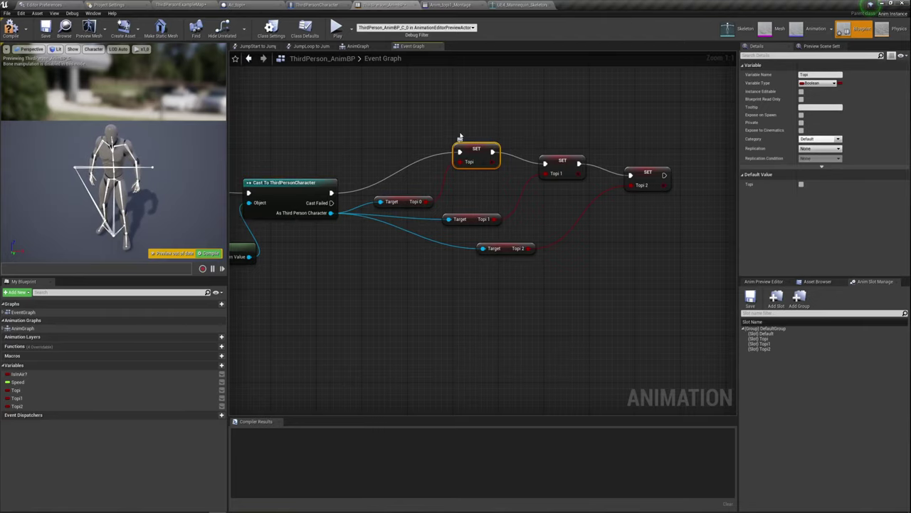
Back in the AnimGraph, check the Topi getter and TopiCach, then pan to Layered blend per bone
{"action": "left_click", "coordinate": [358, 46]}
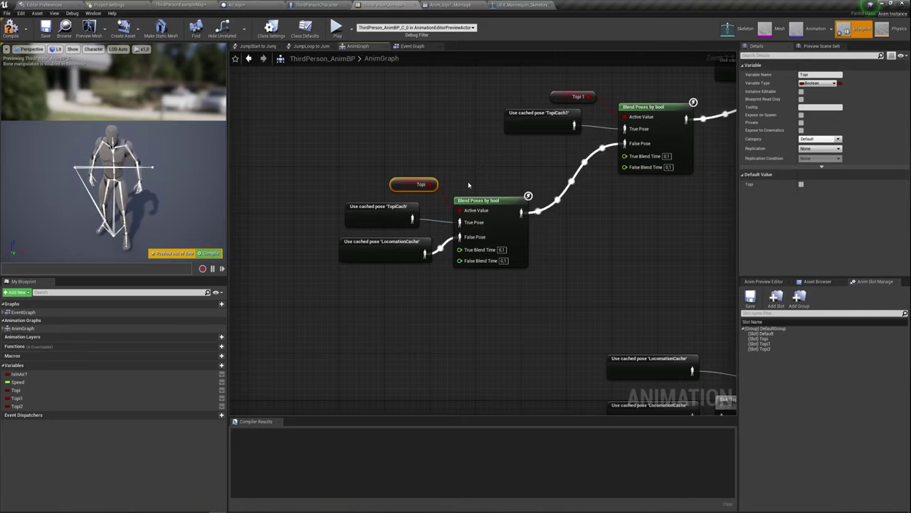
{"action": "left_click_drag", "start_coordinate": [411, 179], "coordinate": [452, 192]}
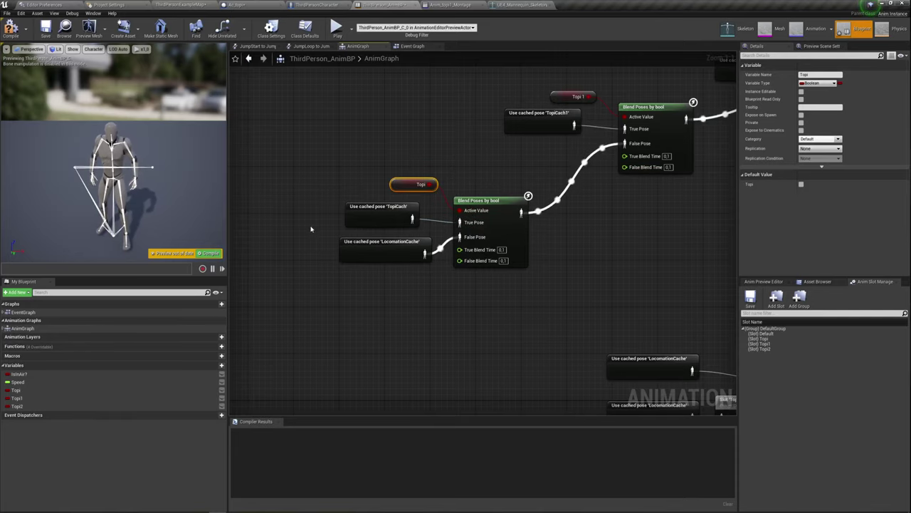
{"action": "left_click", "coordinate": [403, 213]}
{"action": "scroll", "coordinate": [447, 245], "scroll_direction": "down", "scroll_amount": 2}
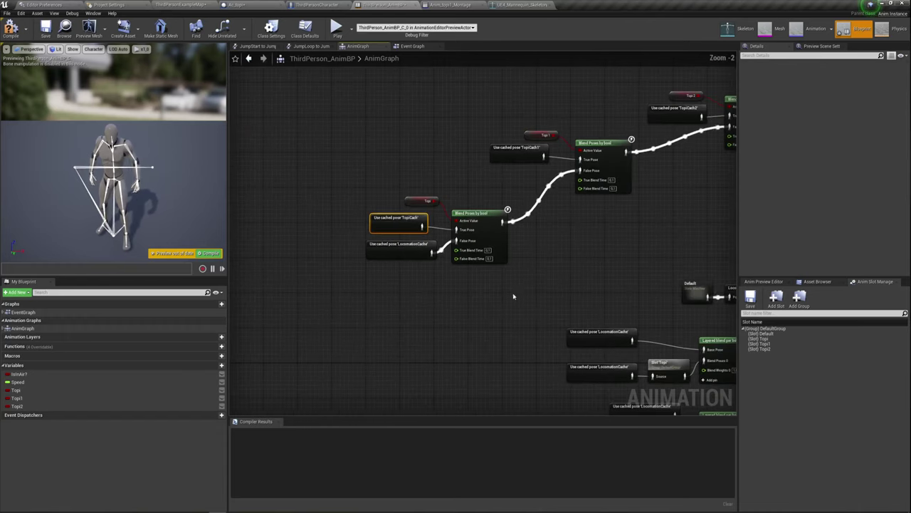
{"action": "right_click_drag", "start_coordinate": [514, 296], "coordinate": [407, 192]}
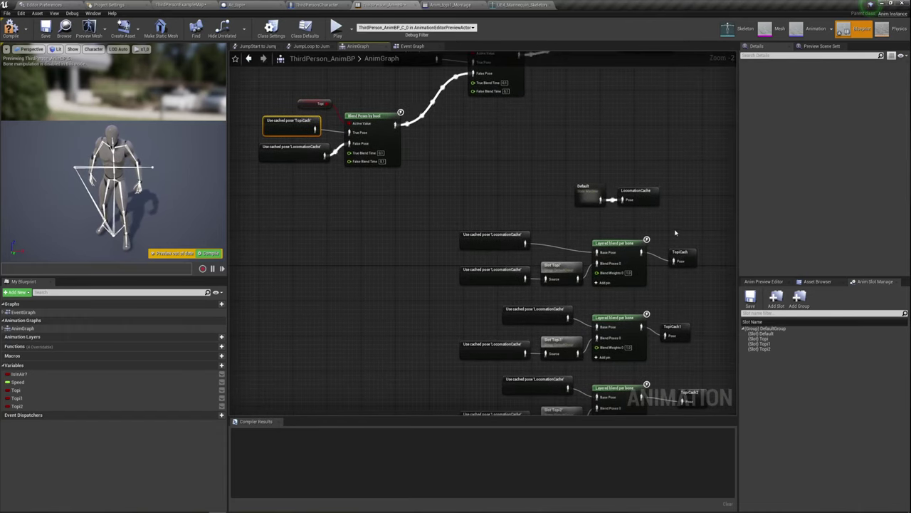
{"action": "left_click_drag", "start_coordinate": [456, 215], "coordinate": [705, 300]}
{"action": "scroll", "coordinate": [597, 279], "scroll_direction": "up", "scroll_amount": 1}
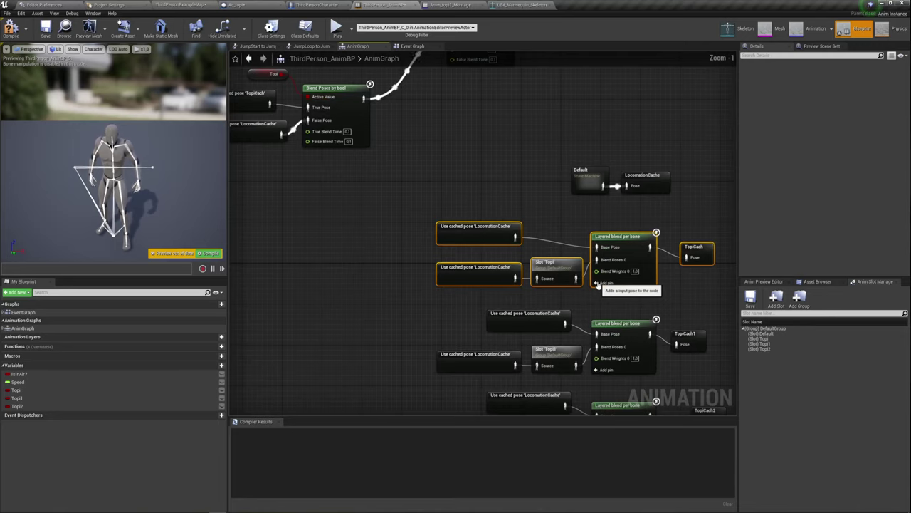
{"action": "scroll", "coordinate": [597, 279], "scroll_direction": "down", "scroll_amount": 1}
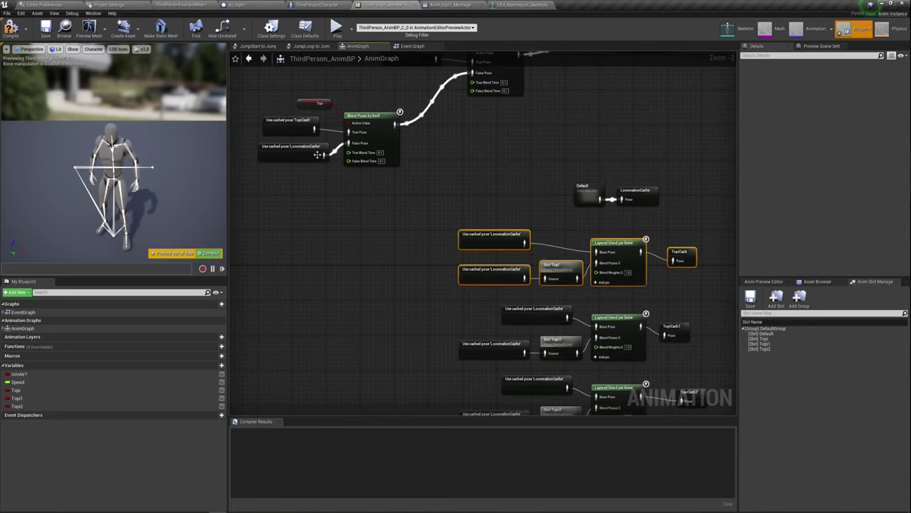
{"action": "scroll", "coordinate": [370, 230], "scroll_direction": "up", "scroll_amount": 2}
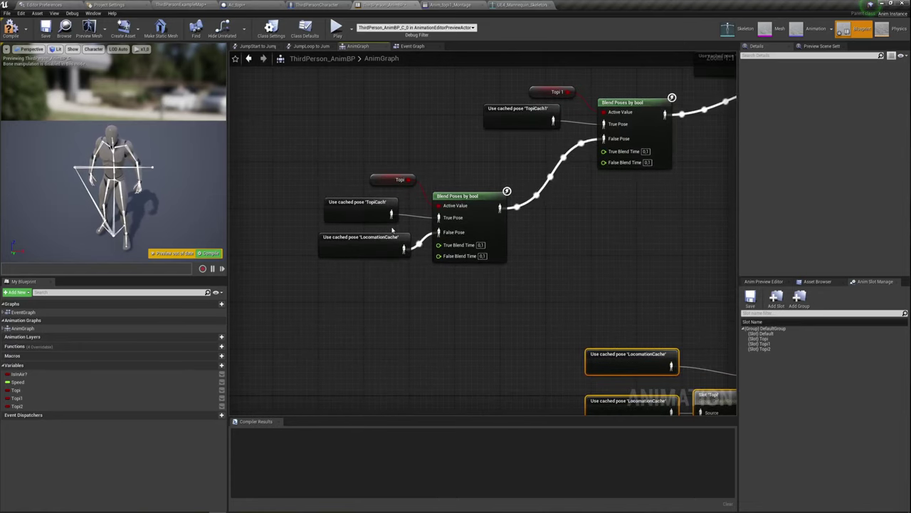
{"action": "left_click", "coordinate": [387, 248]}
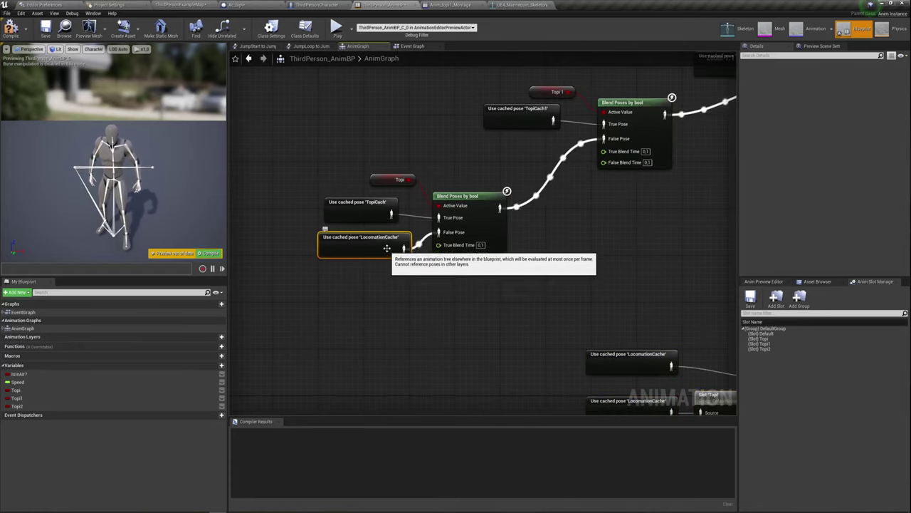
{"action": "right_click_drag", "start_coordinate": [387, 248], "coordinate": [536, 211]}
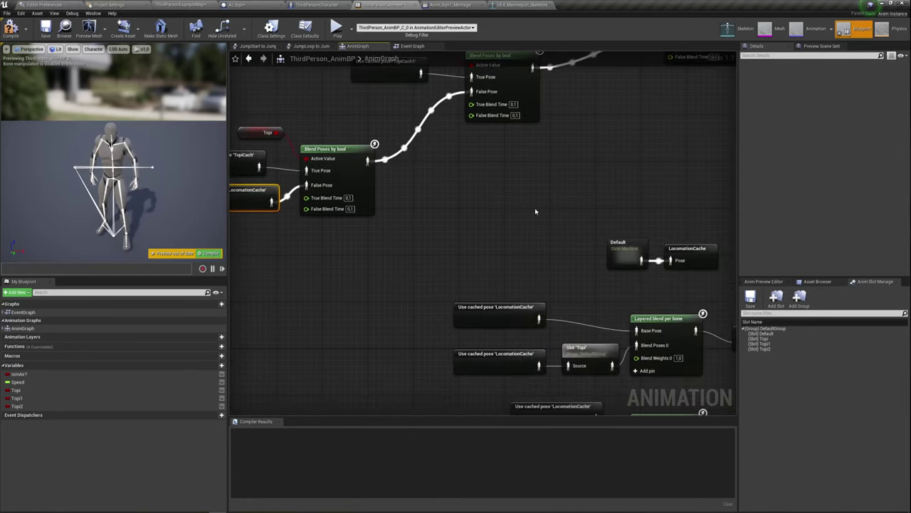
{"action": "left_click_drag", "start_coordinate": [535, 211], "coordinate": [684, 259]}
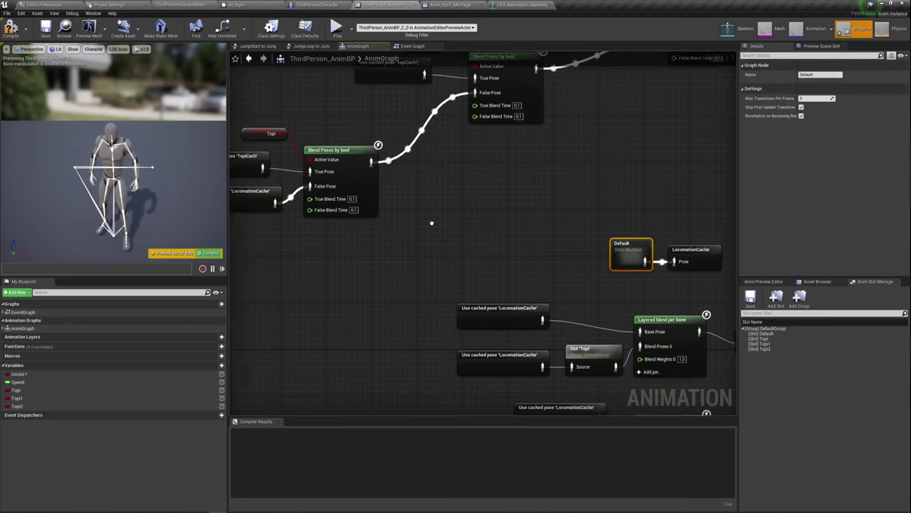
{"action": "right_click_drag", "start_coordinate": [432, 223], "coordinate": [507, 237]}
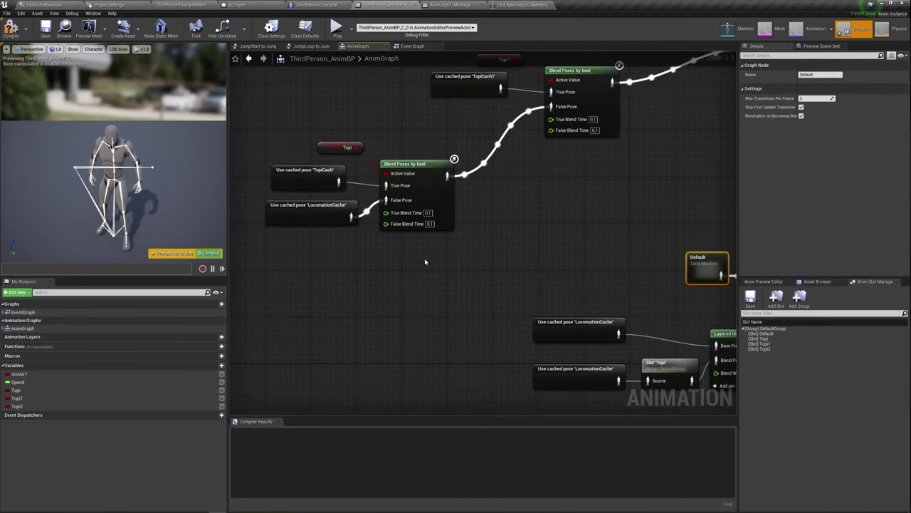
{"action": "mouse_move", "coordinate": [425, 262]}
{"action": "right_mouse_down"}
{"action": "mouse_move", "coordinate": [427, 298]}
{"action": "mouse_move", "coordinate": [460, 234]}
{"action": "mouse_move", "coordinate": [532, 212]}
{"action": "right_mouse_up"}
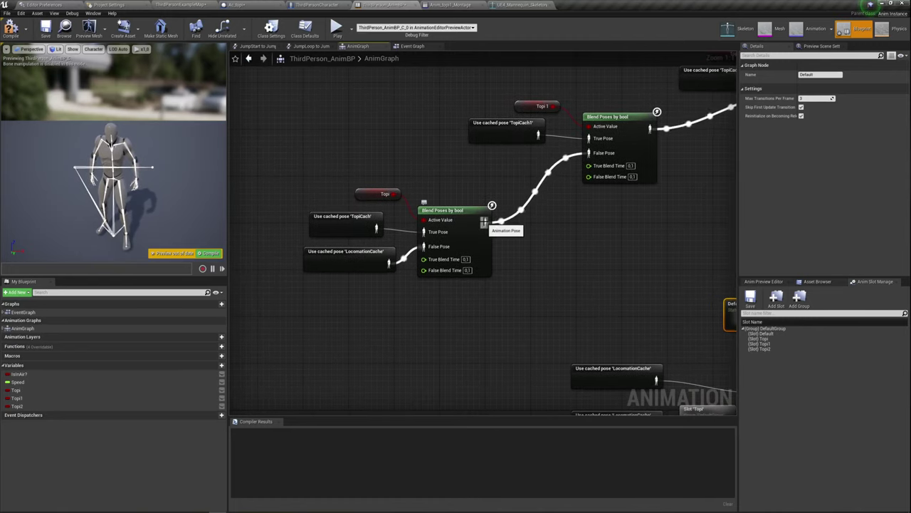
{"action": "right_click_drag", "start_coordinate": [484, 223], "coordinate": [421, 237]}
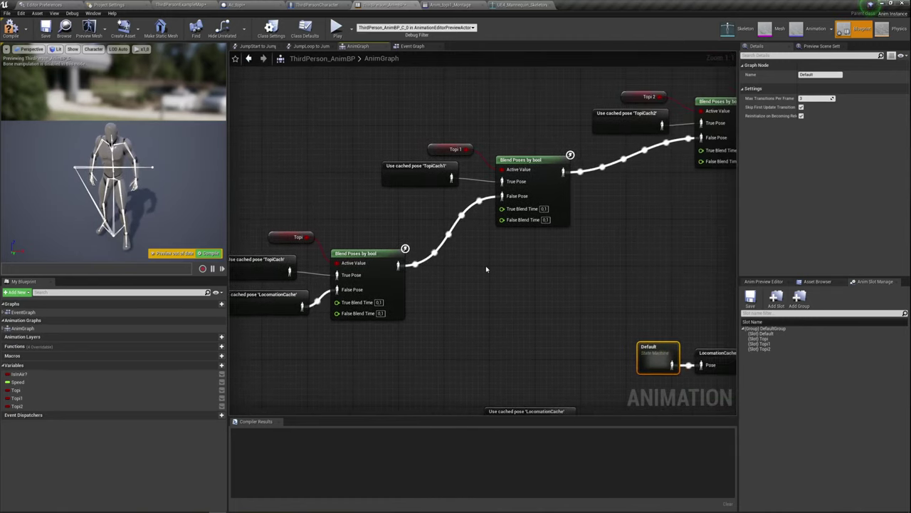
{"action": "left_click_drag", "start_coordinate": [428, 206], "coordinate": [502, 148]}
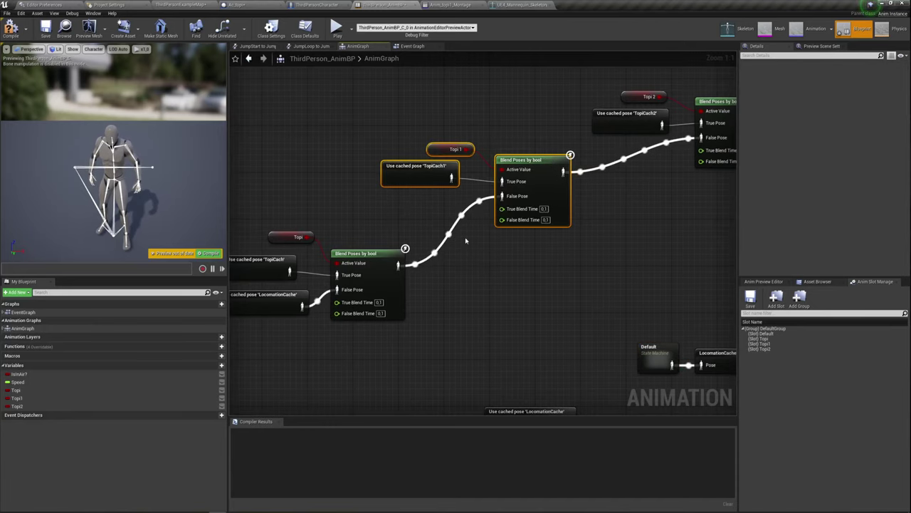
{"action": "right_click_drag", "start_coordinate": [450, 251], "coordinate": [474, 229]}
{"action": "left_click_drag", "start_coordinate": [291, 300], "coordinate": [436, 214]}
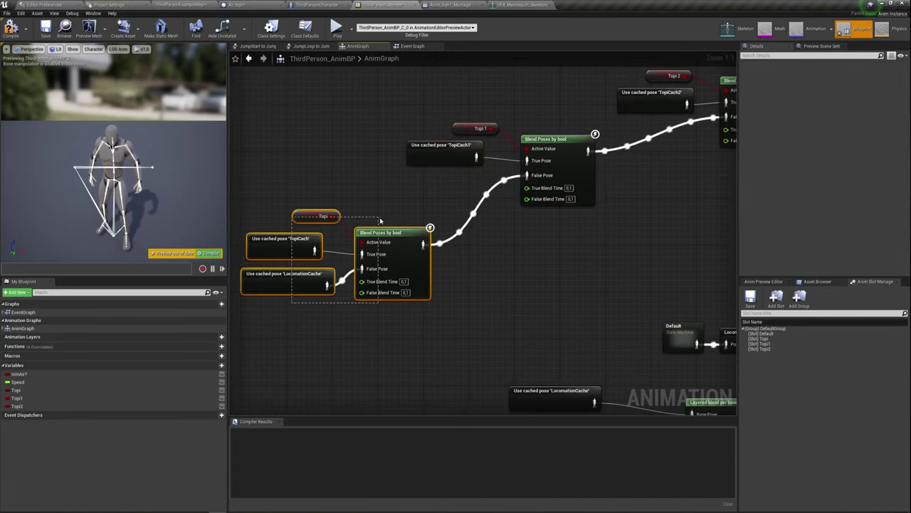
{"action": "left_click", "coordinate": [293, 284]}
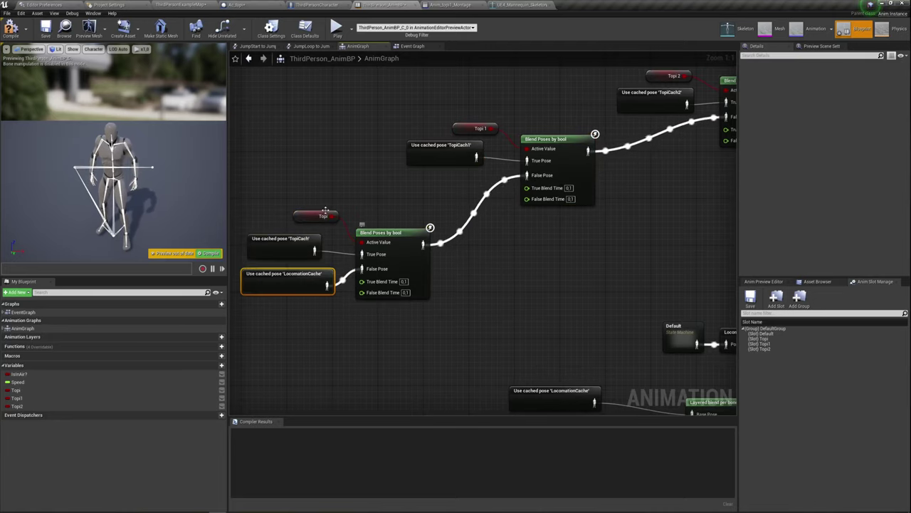
{"action": "left_click_drag", "start_coordinate": [253, 209], "coordinate": [406, 316]}
{"action": "right_click_drag", "start_coordinate": [439, 253], "coordinate": [466, 248]}
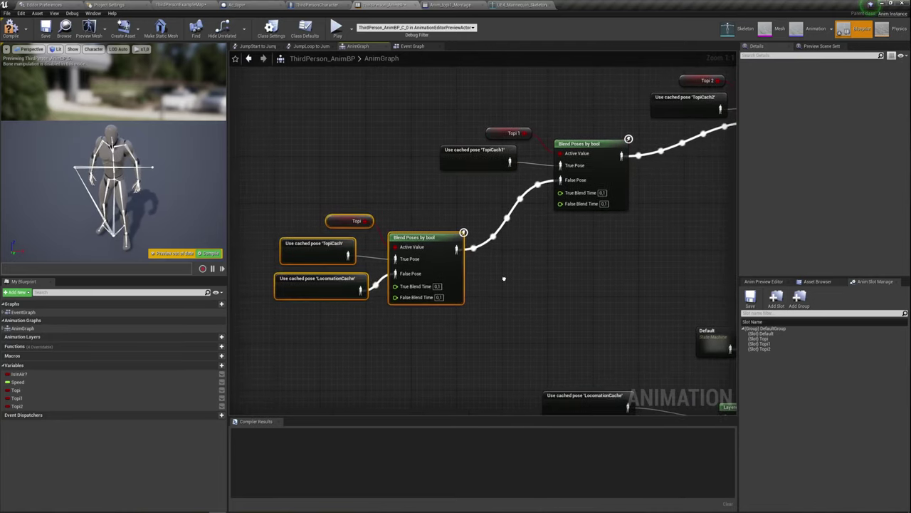
{"action": "left_click_drag", "start_coordinate": [278, 201], "coordinate": [442, 338]}
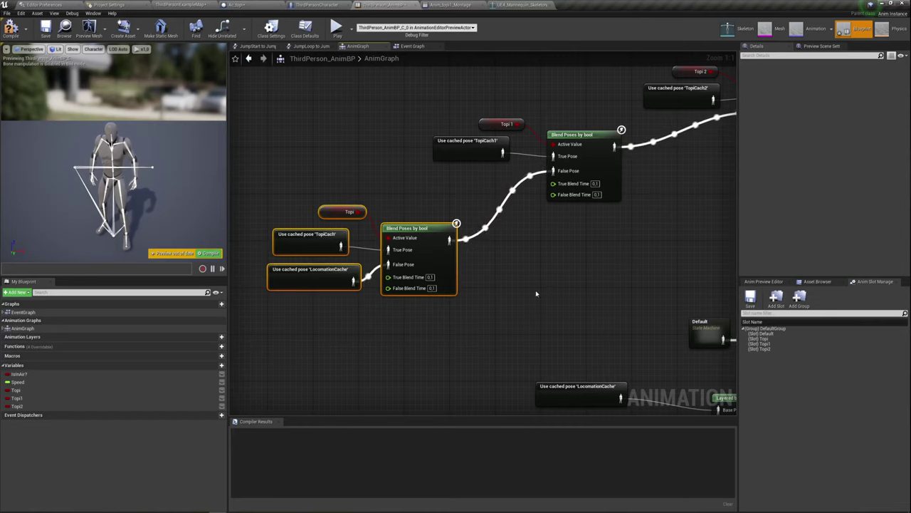
Inspect the Topi 1 Blend Poses by bool node and its TopiCach1 cached pose
{"action": "right_click_drag", "start_coordinate": [536, 293], "coordinate": [412, 328]}
{"action": "left_click_drag", "start_coordinate": [335, 152], "coordinate": [470, 214]}
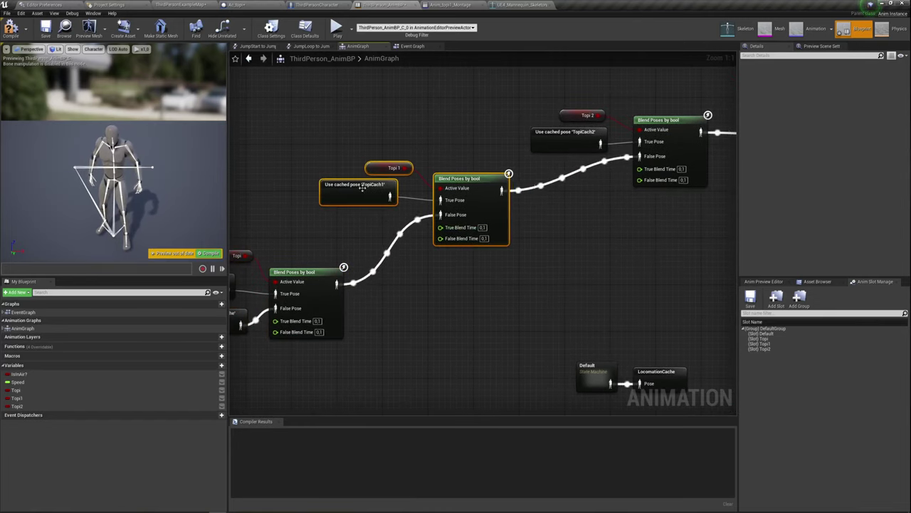
{"action": "left_click", "coordinate": [473, 207]}
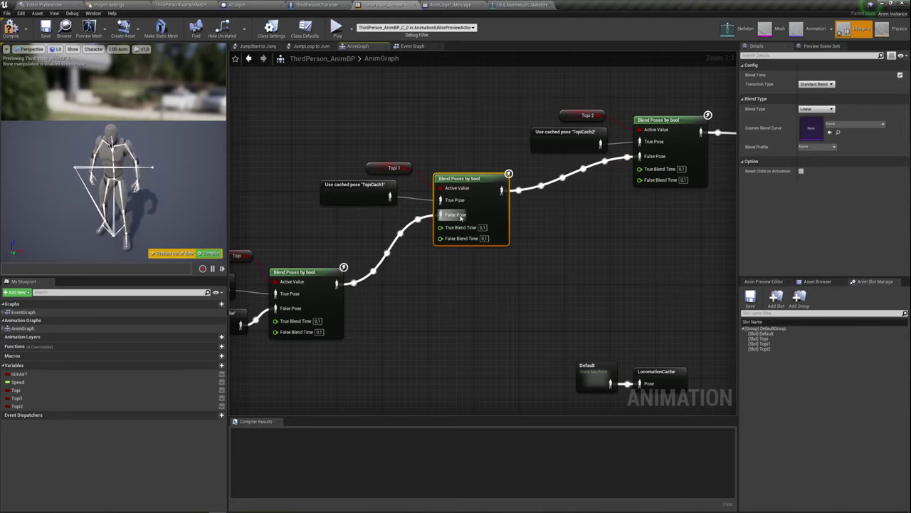
{"action": "left_click", "coordinate": [359, 194]}
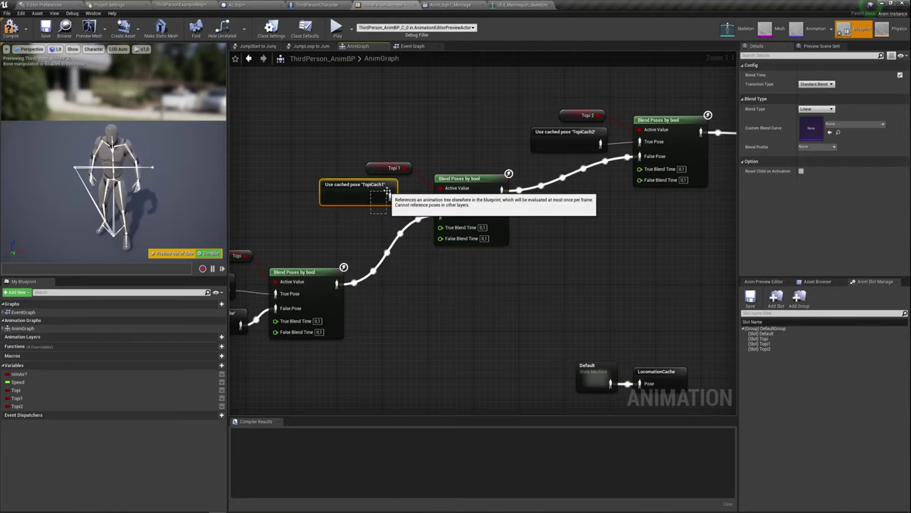
Check the LocomotionCache and Topi nodes, then view Ac_topi's Print String and SET nodes
{"action": "right_click_drag", "start_coordinate": [551, 234], "coordinate": [492, 254]}
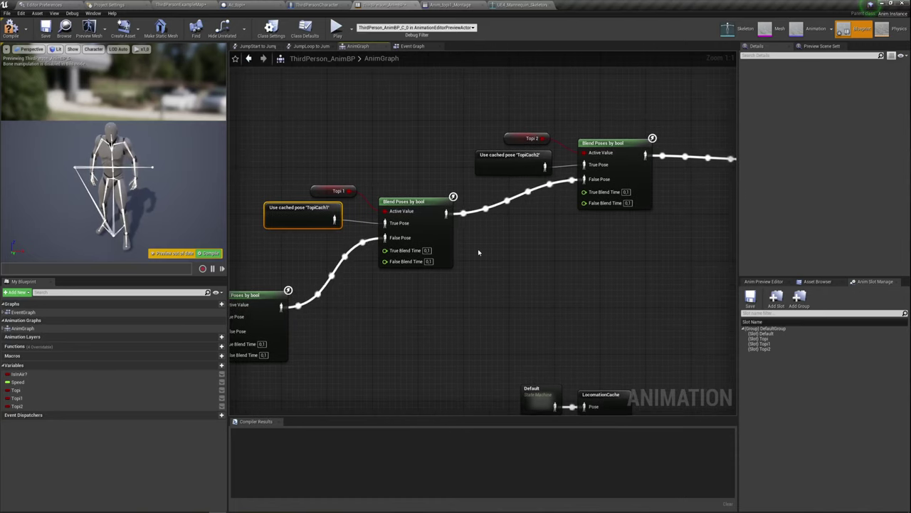
{"action": "right_click_drag", "start_coordinate": [428, 242], "coordinate": [502, 172]}
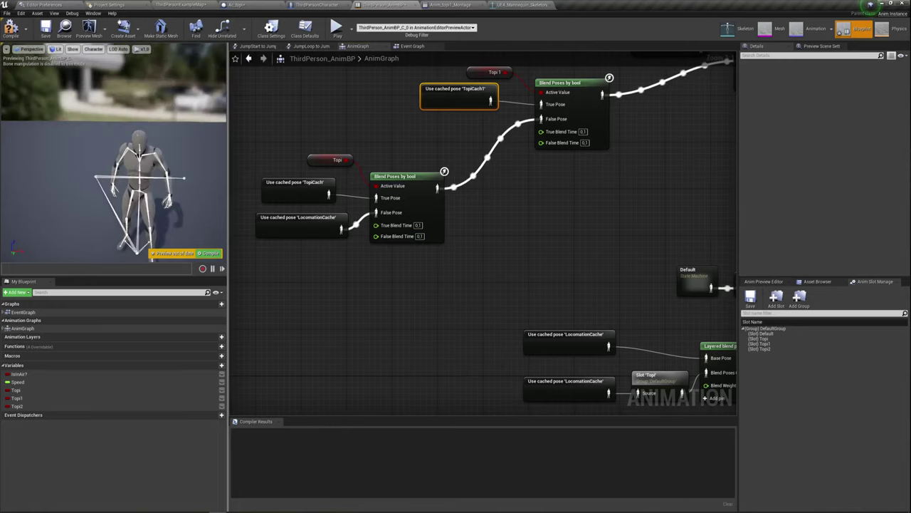
{"action": "left_click", "coordinate": [270, 226]}
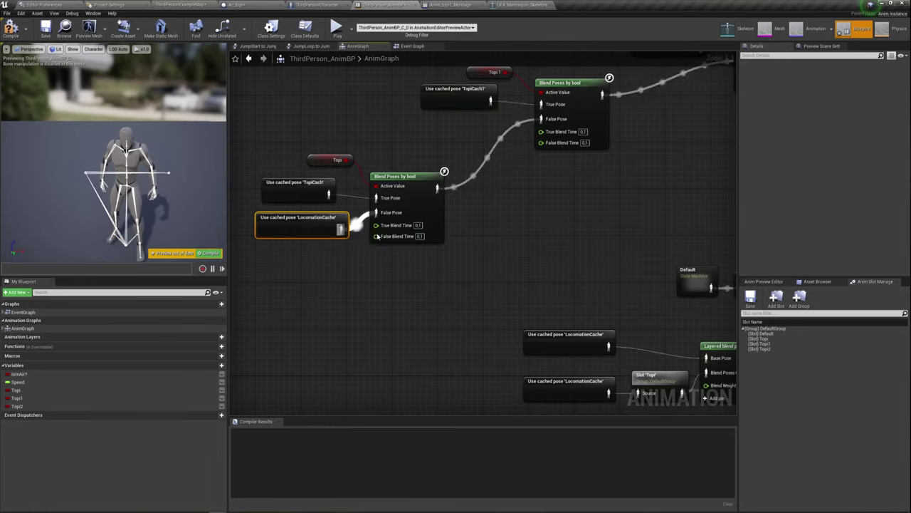
{"action": "mouse_move", "coordinate": [545, 210]}
{"action": "right_mouse_down"}
{"action": "mouse_move", "coordinate": [474, 260]}
{"action": "mouse_move", "coordinate": [544, 229]}
{"action": "mouse_move", "coordinate": [546, 249]}
{"action": "right_mouse_up"}
{"action": "left_click", "coordinate": [329, 180]}
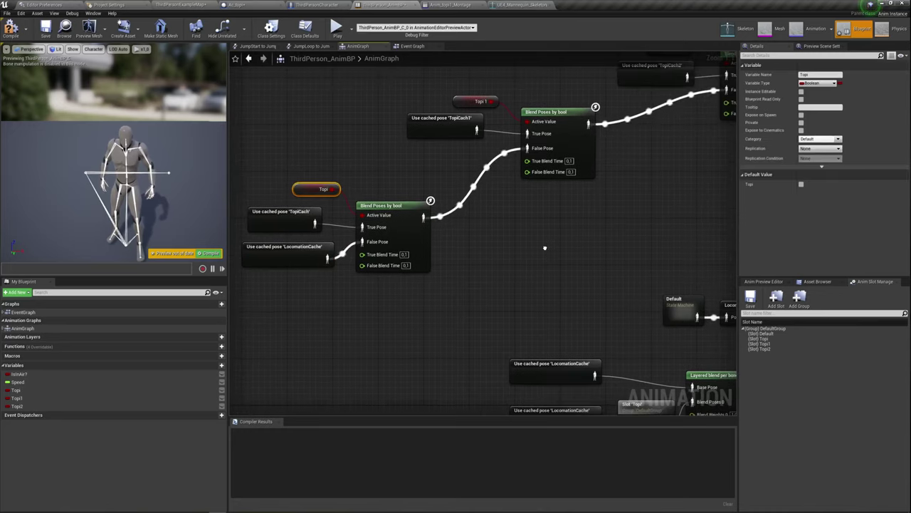
{"action": "left_click", "coordinate": [246, 5]}
{"action": "right_click_drag", "start_coordinate": [388, 243], "coordinate": [419, 205]}
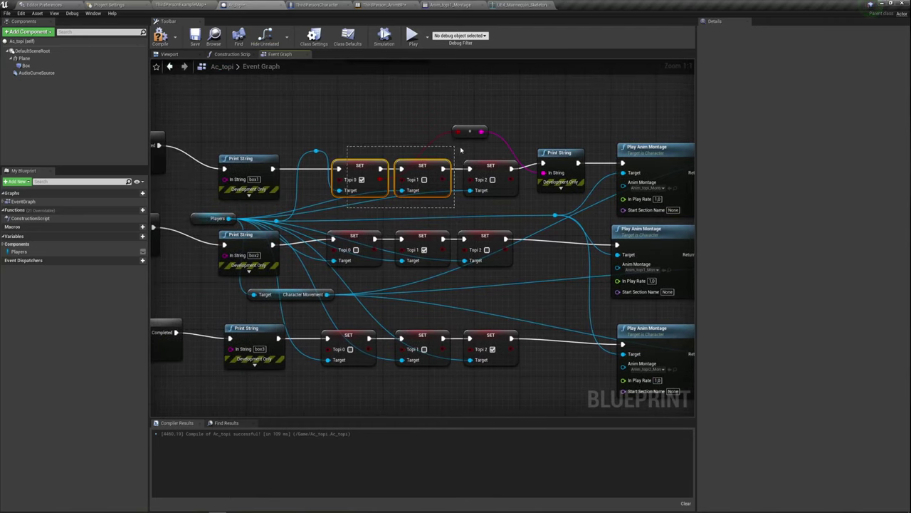
Box-select the nine Topi SET nodes in Ac_topi's Event Graph, then nudge Topi 0's SET node left
{"action": "left_click_drag", "start_coordinate": [346, 208], "coordinate": [486, 152]}
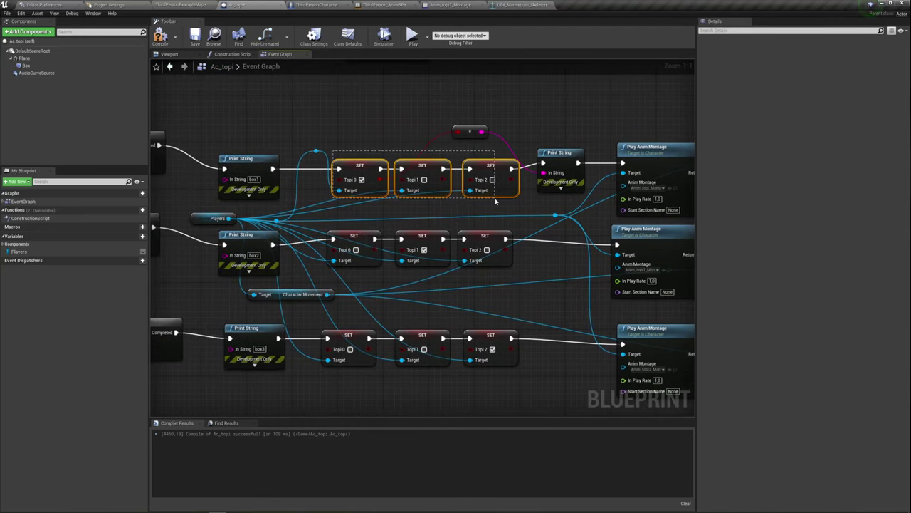
{"action": "mouse_move", "coordinate": [496, 214]}
{"action": "left_mouse_down"}
{"action": "mouse_move", "coordinate": [504, 376]}
{"action": "mouse_move", "coordinate": [510, 369]}
{"action": "left_mouse_up"}
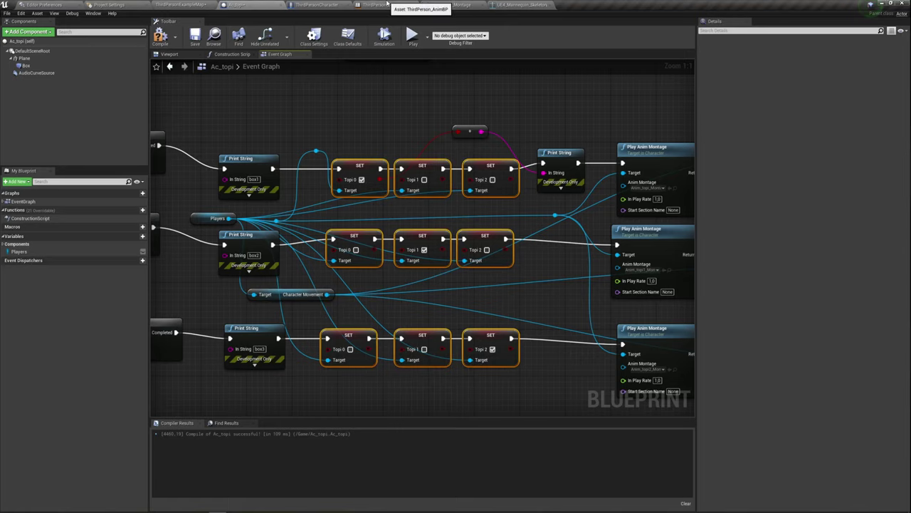
{"action": "left_click", "coordinate": [381, 154]}
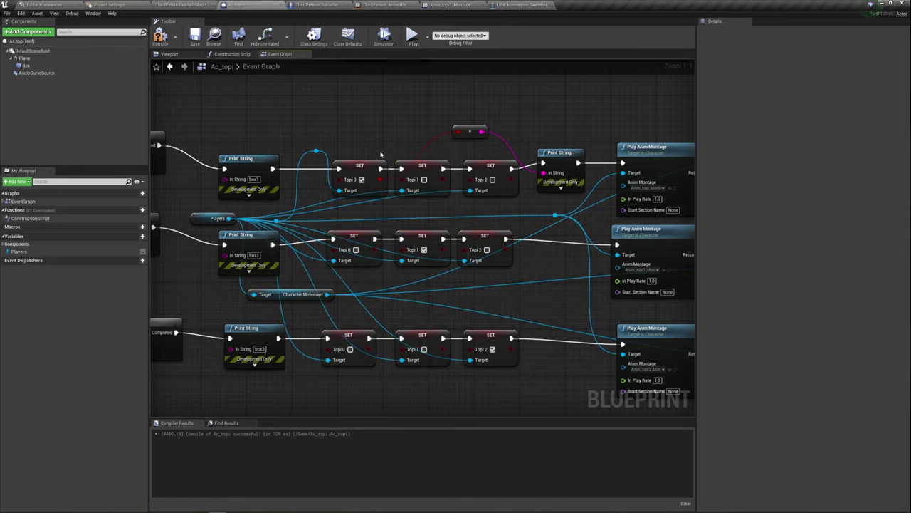
{"action": "left_click_drag", "start_coordinate": [371, 154], "coordinate": [497, 367]}
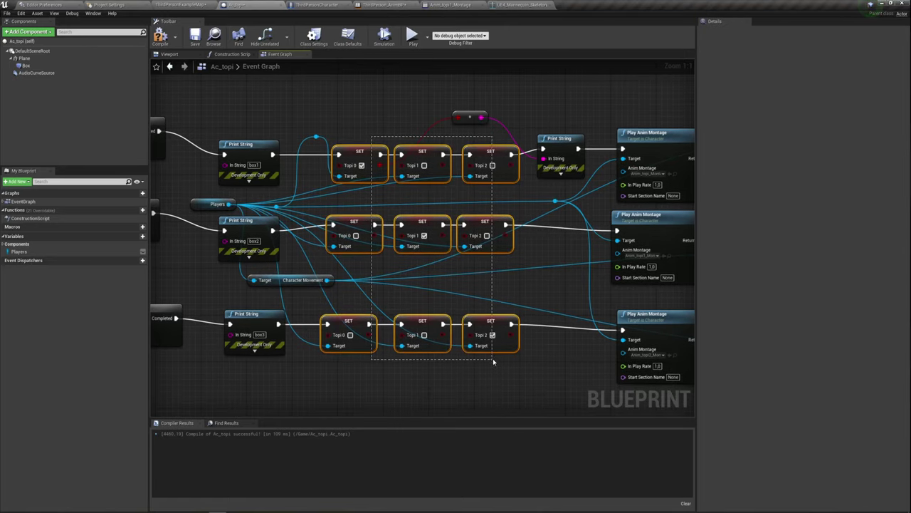
{"action": "left_click_drag", "start_coordinate": [496, 367], "coordinate": [496, 367]}
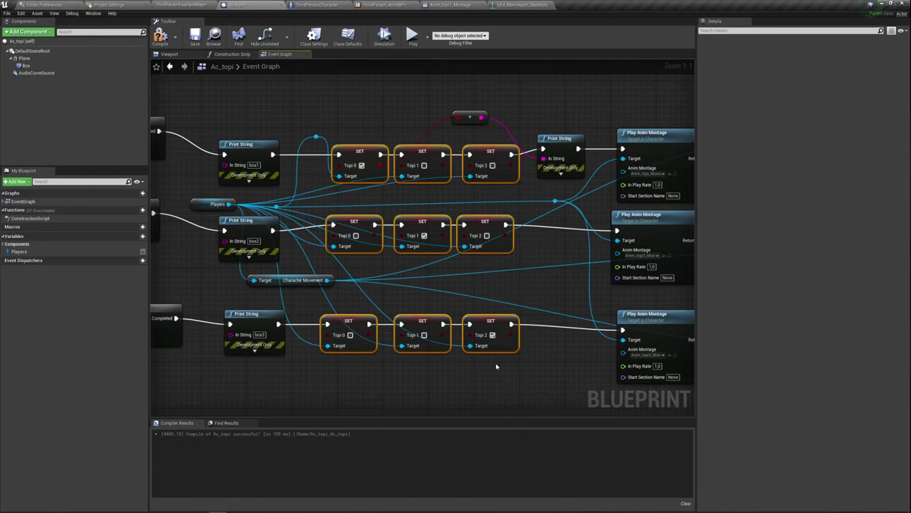
{"action": "left_click", "coordinate": [540, 247]}
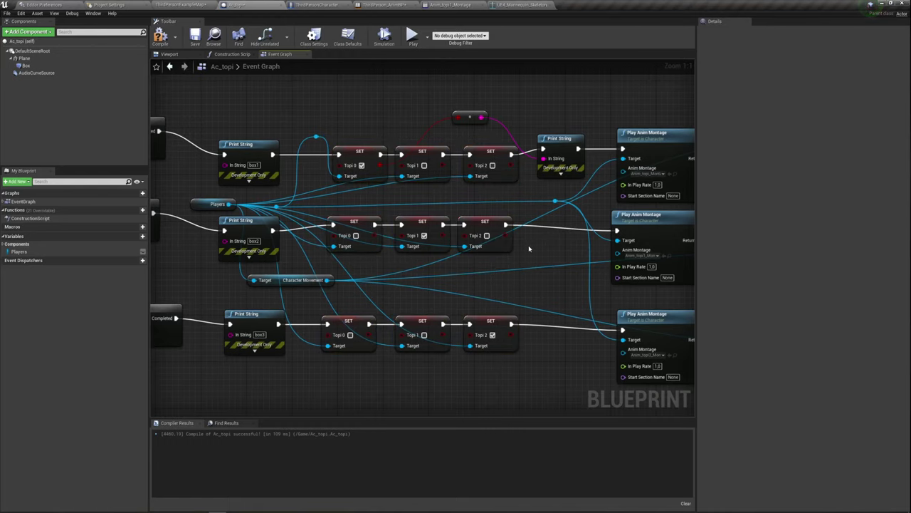
{"action": "right_click_drag", "start_coordinate": [528, 247], "coordinate": [513, 267]}
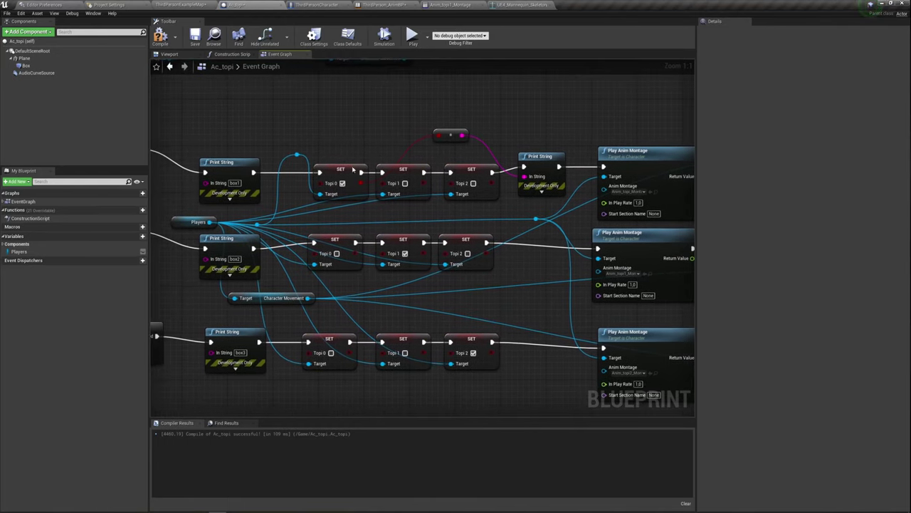
{"action": "left_click_drag", "start_coordinate": [352, 169], "coordinate": [333, 167]}
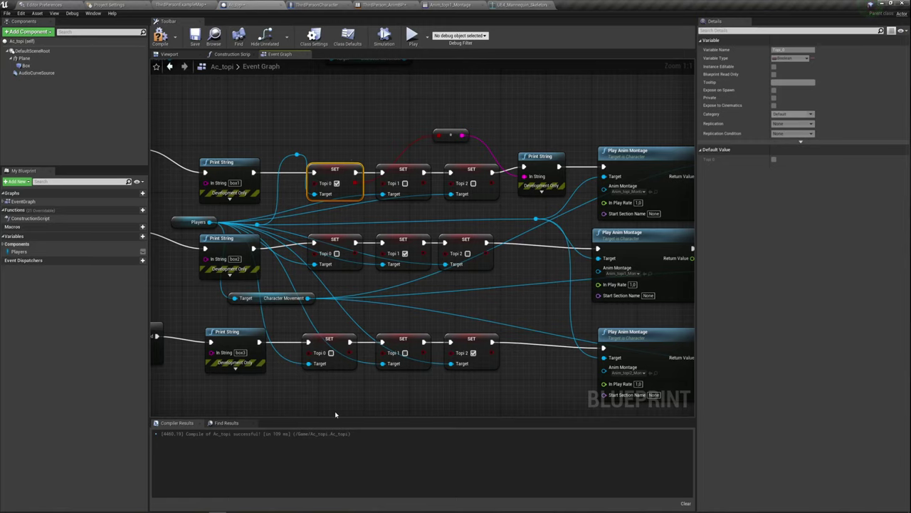
{"action": "left_click", "coordinate": [384, 4]}
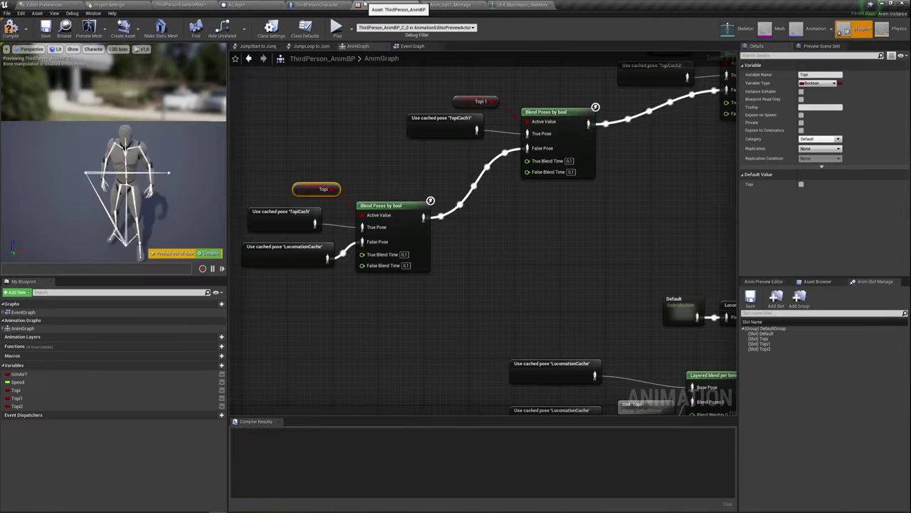
{"action": "right_click_drag", "start_coordinate": [546, 201], "coordinate": [338, 267]}
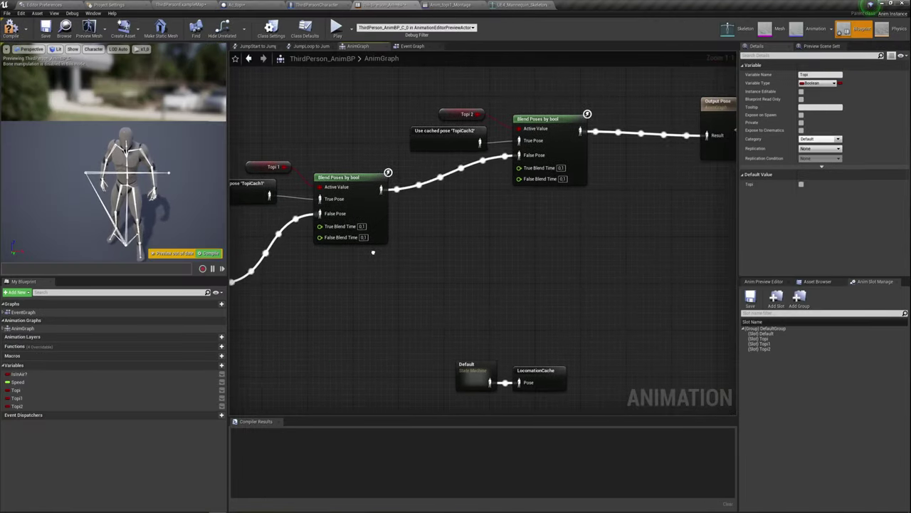
{"action": "left_click", "coordinate": [237, 4]}
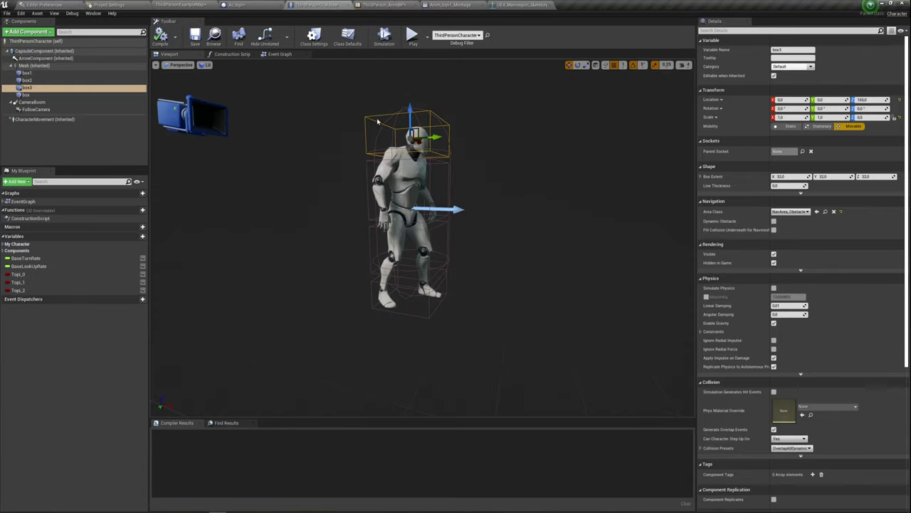
{"action": "right_click_drag", "start_coordinate": [563, 238], "coordinate": [505, 208]}
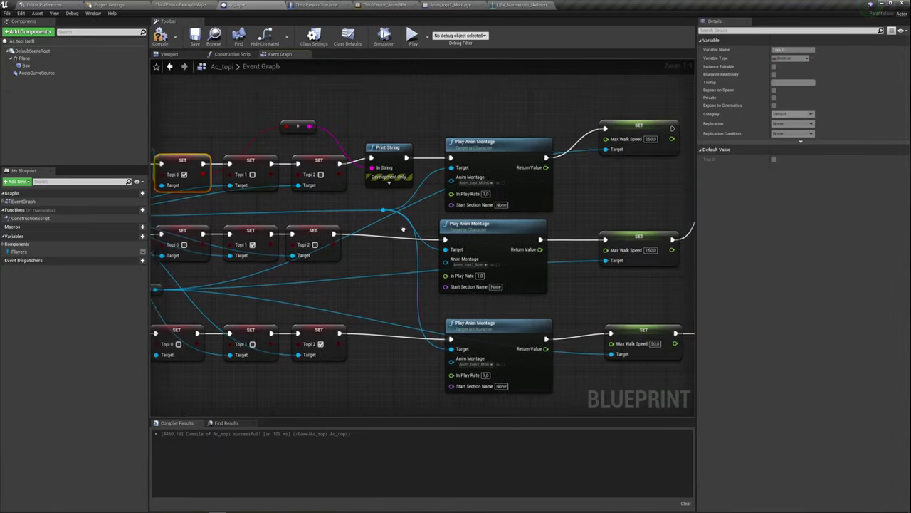
{"action": "left_click_drag", "start_coordinate": [513, 82], "coordinate": [606, 316]}
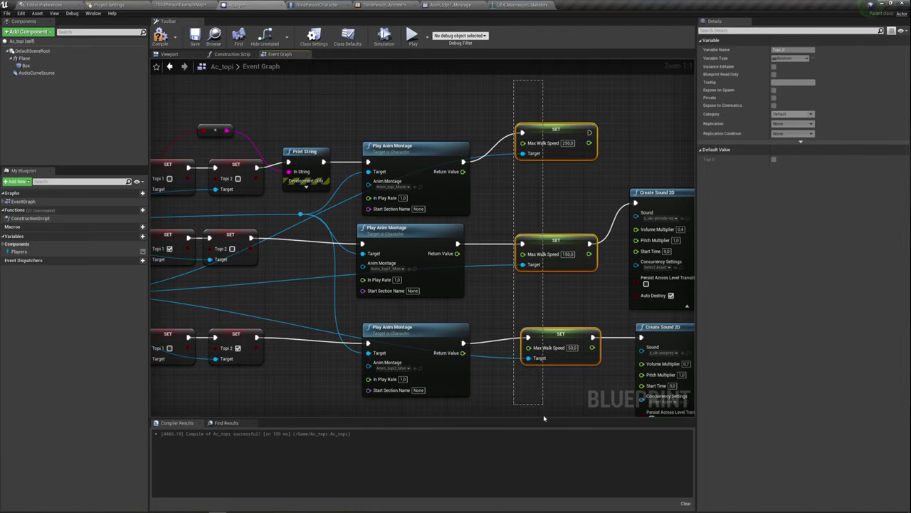
{"action": "right_click_drag", "start_coordinate": [465, 134], "coordinate": [505, 179]}
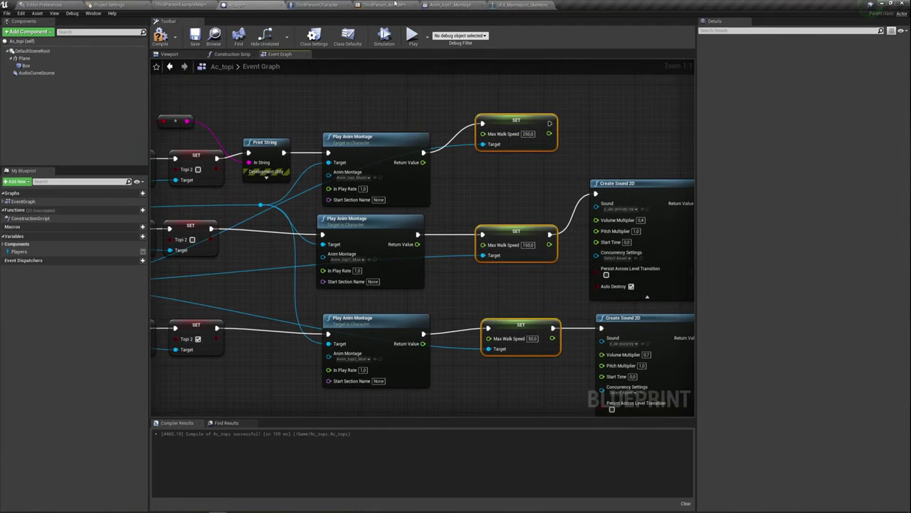
{"action": "left_click", "coordinate": [389, 6]}
{"action": "right_click_drag", "start_coordinate": [590, 210], "coordinate": [512, 225]}
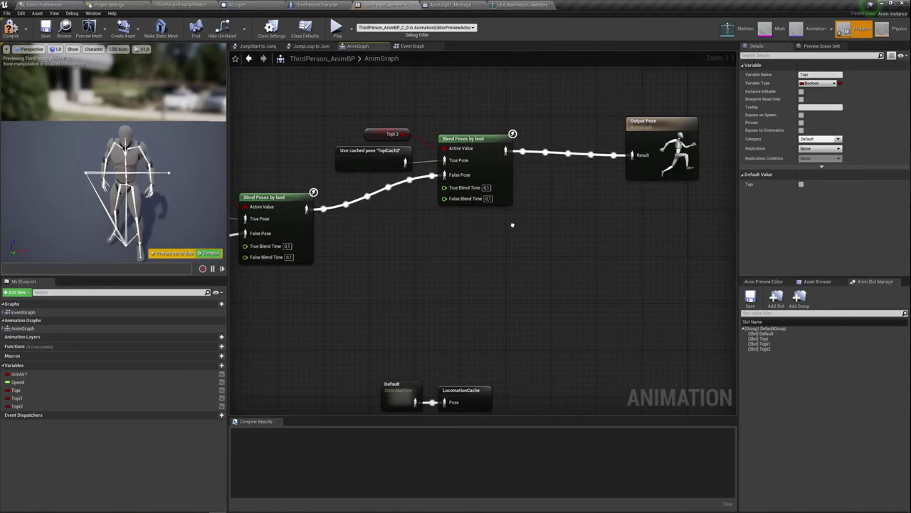
Select the Topi 2 blend group and shift the Output Pose node left and up
{"action": "left_click_drag", "start_coordinate": [323, 204], "coordinate": [495, 104]}
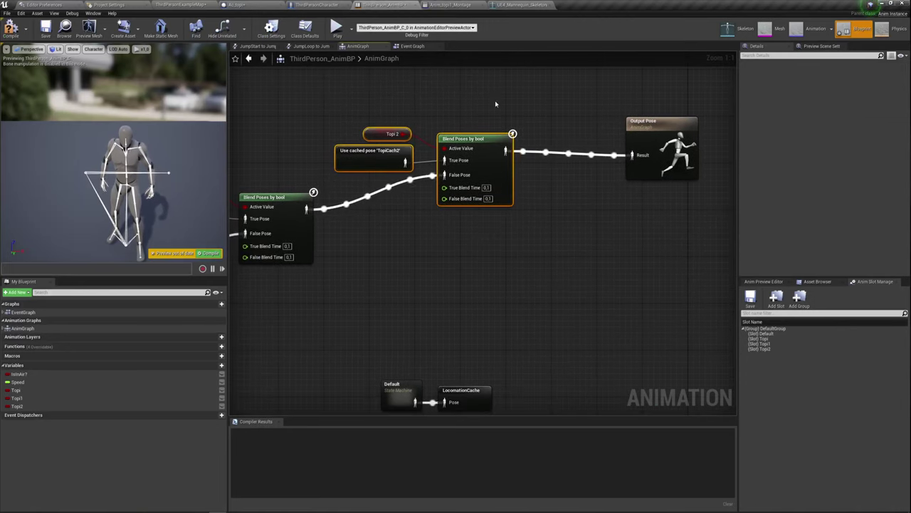
{"action": "left_click_drag", "start_coordinate": [351, 94], "coordinate": [538, 245]}
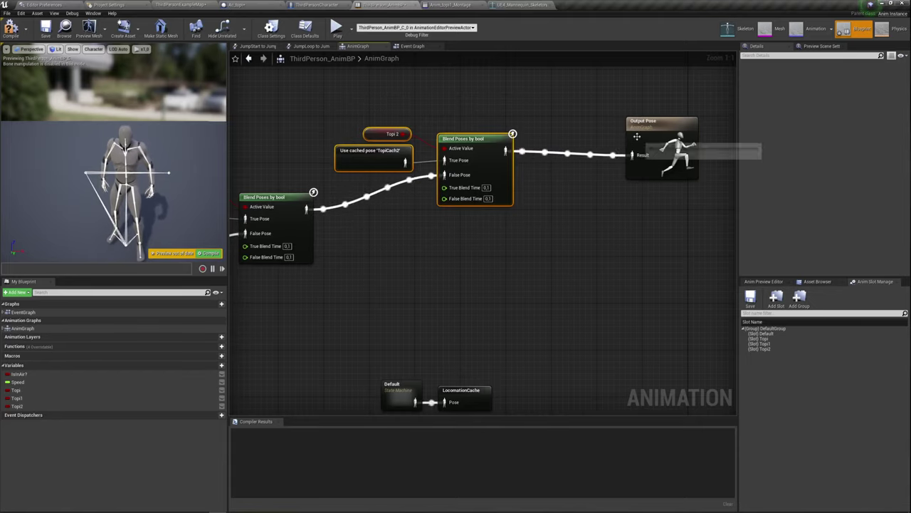
{"action": "left_click_drag", "start_coordinate": [640, 137], "coordinate": [590, 129]}
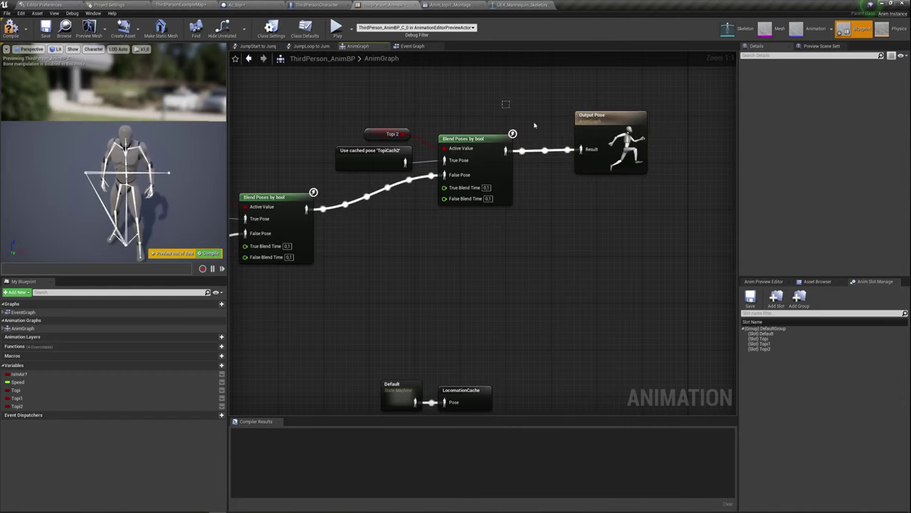
{"action": "left_click", "coordinate": [534, 154]}
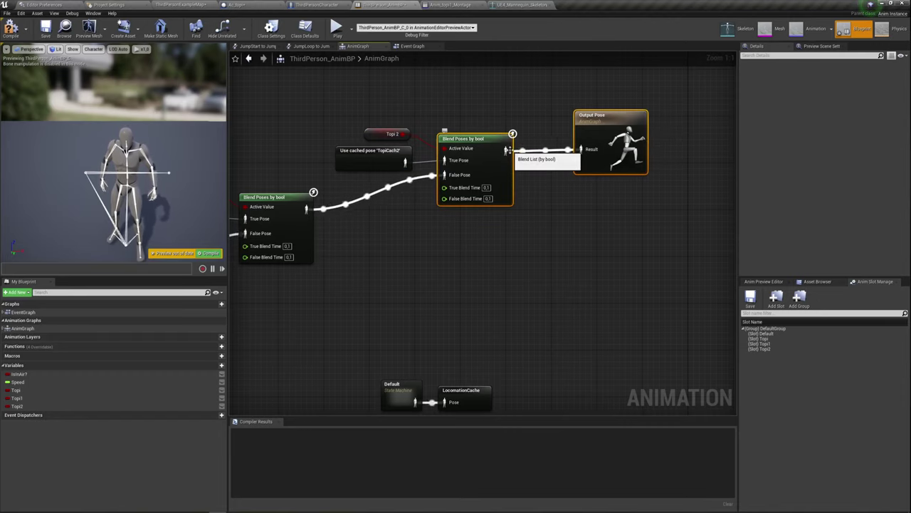
{"action": "left_click_drag", "start_coordinate": [551, 100], "coordinate": [698, 302]}
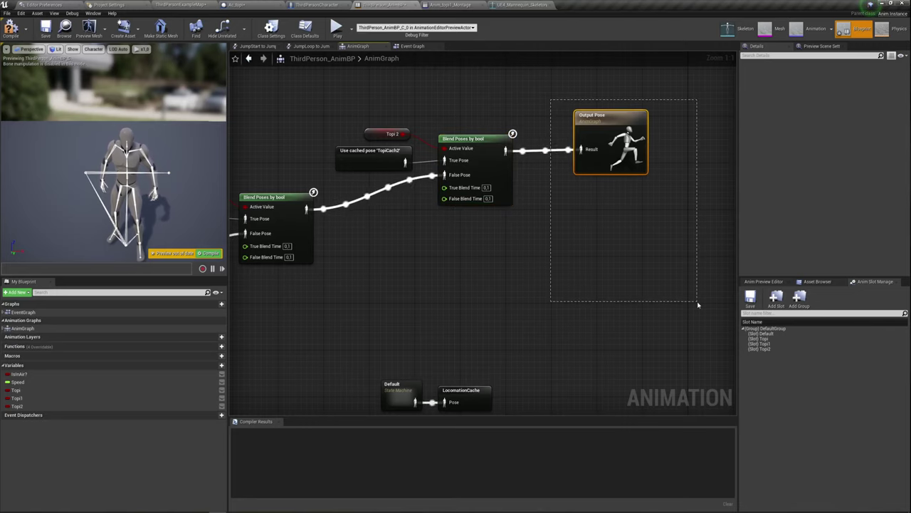
{"action": "scroll", "coordinate": [532, 279], "scroll_direction": "down", "scroll_amount": 1}
{"action": "scroll", "coordinate": [545, 217], "scroll_direction": "down", "scroll_amount": 1}
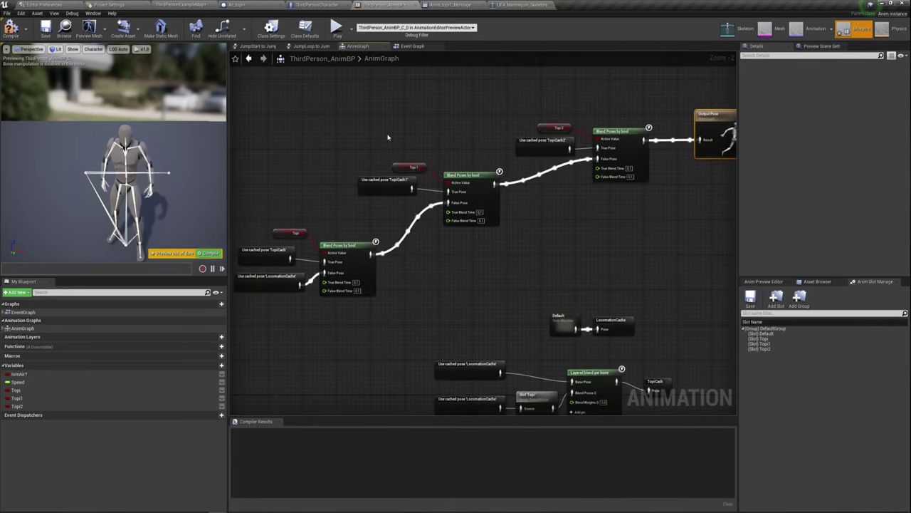
Drag the Topi1 and Topi2 getters beside their Blend Poses by bool nodes
{"action": "left_click_drag", "start_coordinate": [412, 170], "coordinate": [425, 135]}
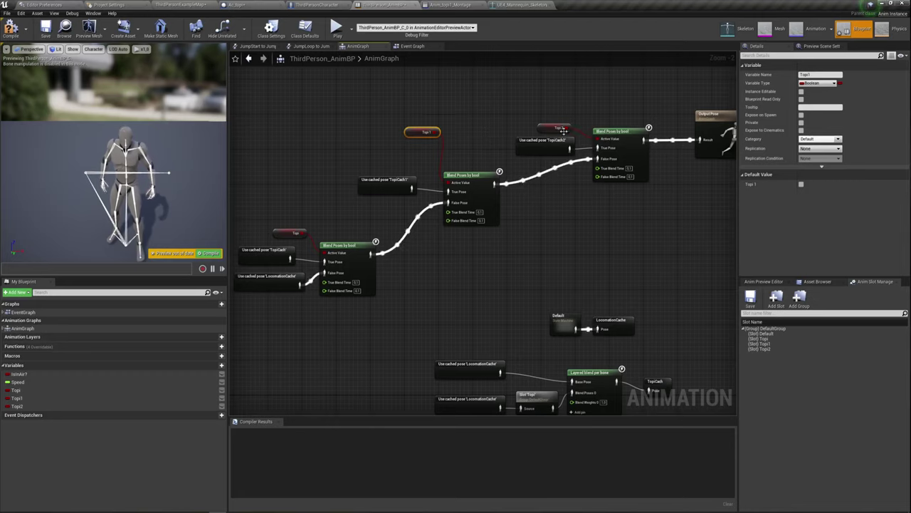
{"action": "left_click_drag", "start_coordinate": [562, 131], "coordinate": [569, 99]}
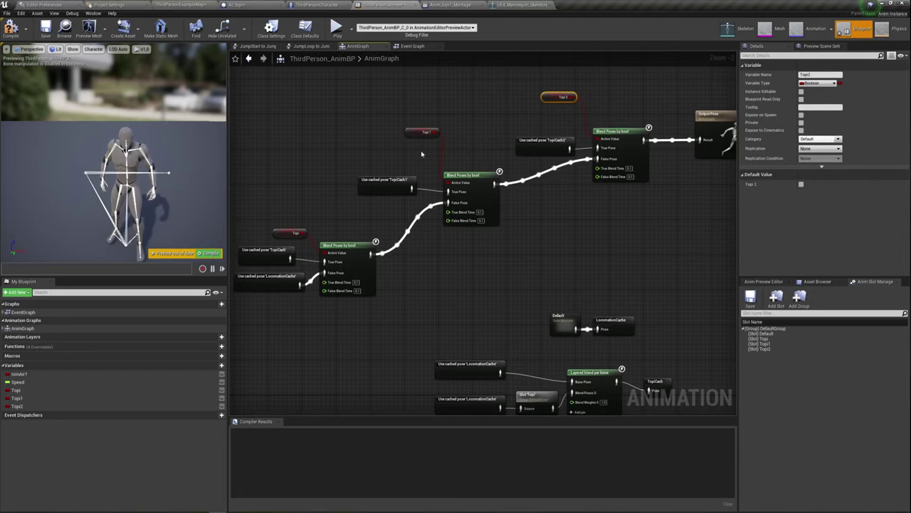
{"action": "right_click_drag", "start_coordinate": [467, 199], "coordinate": [480, 217]}
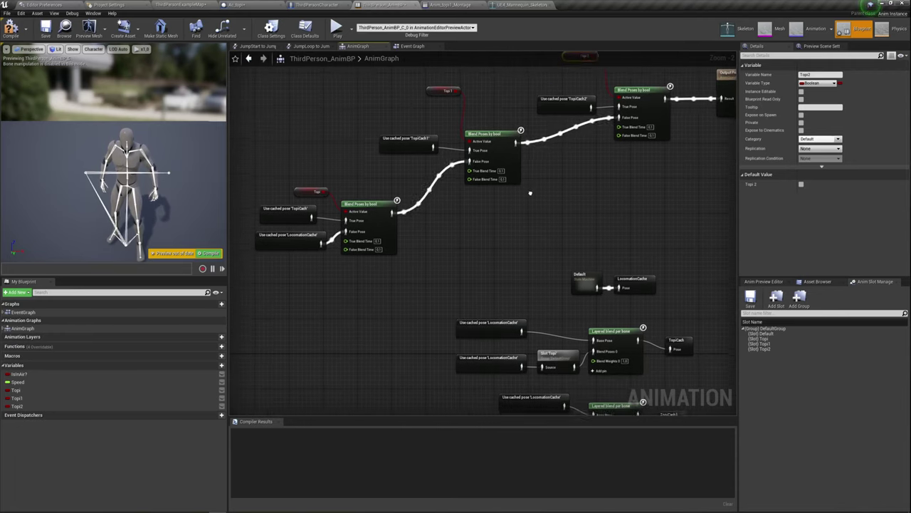
{"action": "right_click_drag", "start_coordinate": [494, 179], "coordinate": [482, 202]}
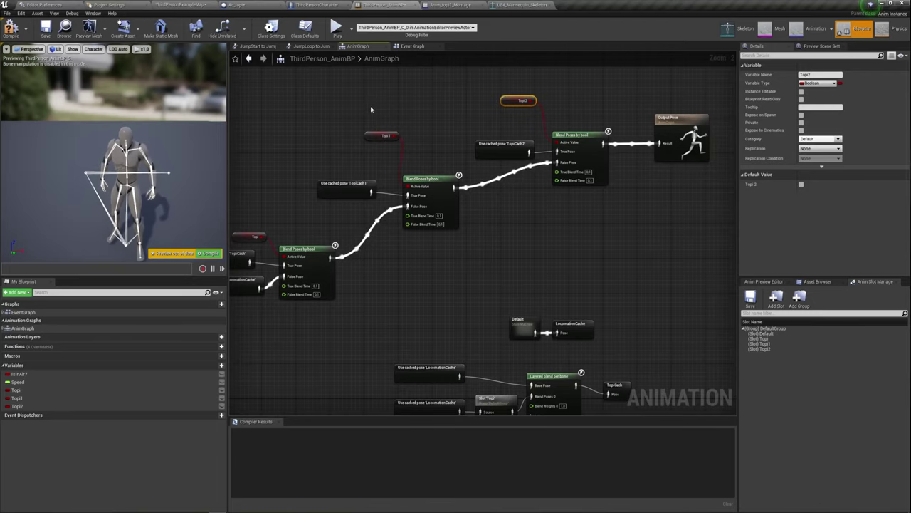
{"action": "left_click", "coordinate": [382, 135]}
{"action": "left_click_drag", "start_coordinate": [383, 135], "coordinate": [360, 171]}
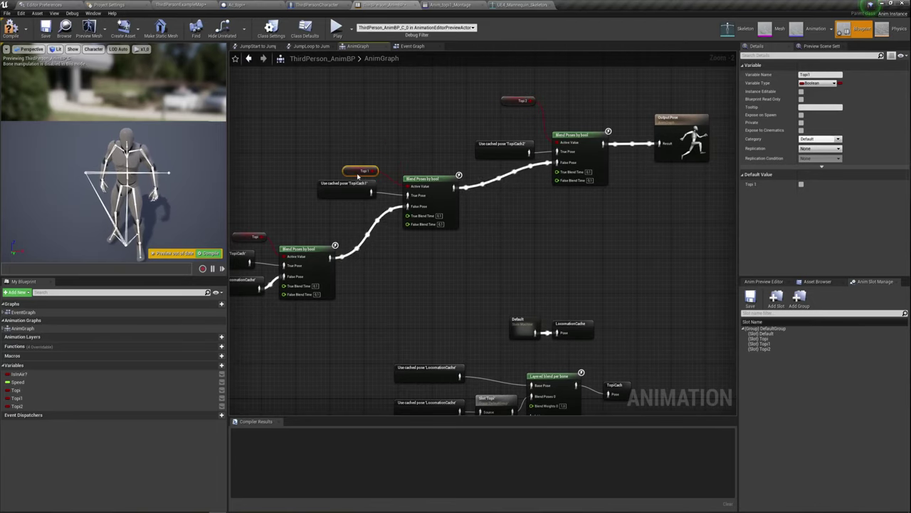
{"action": "left_click_drag", "start_coordinate": [507, 100], "coordinate": [507, 126]}
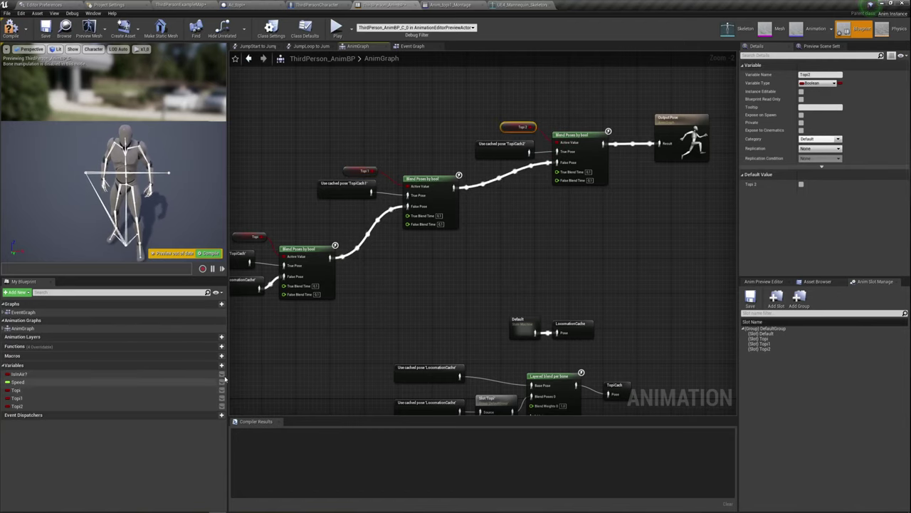
Toggle Topi1's Default Value on and back off to test the blend
{"action": "left_click", "coordinate": [361, 171]}
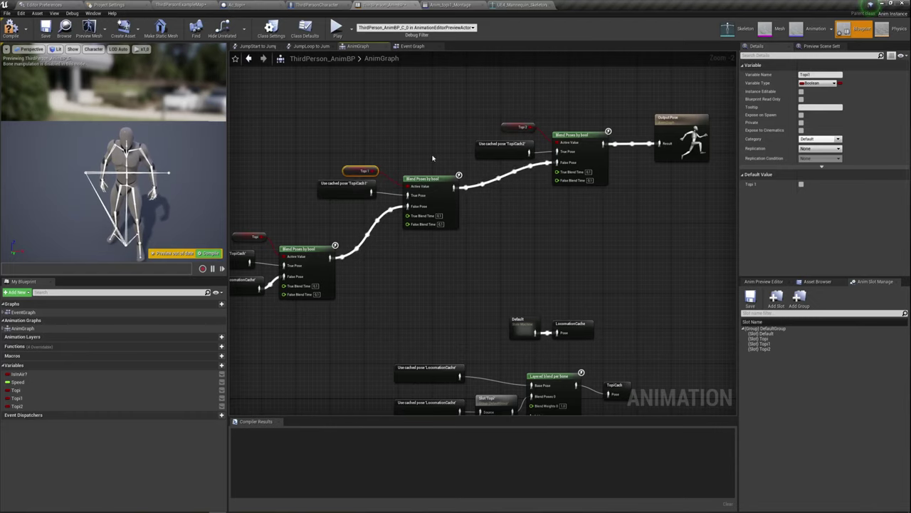
{"action": "left_click", "coordinate": [801, 185]}
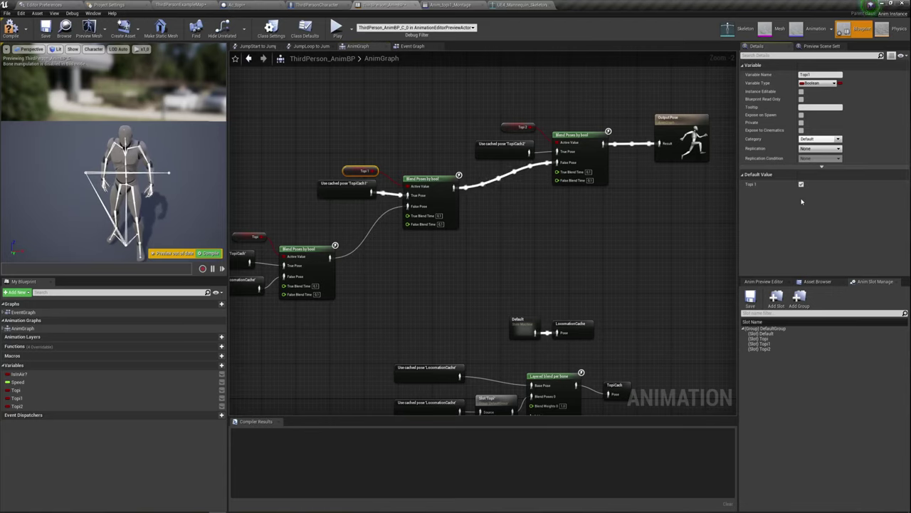
{"action": "left_click", "coordinate": [520, 127]}
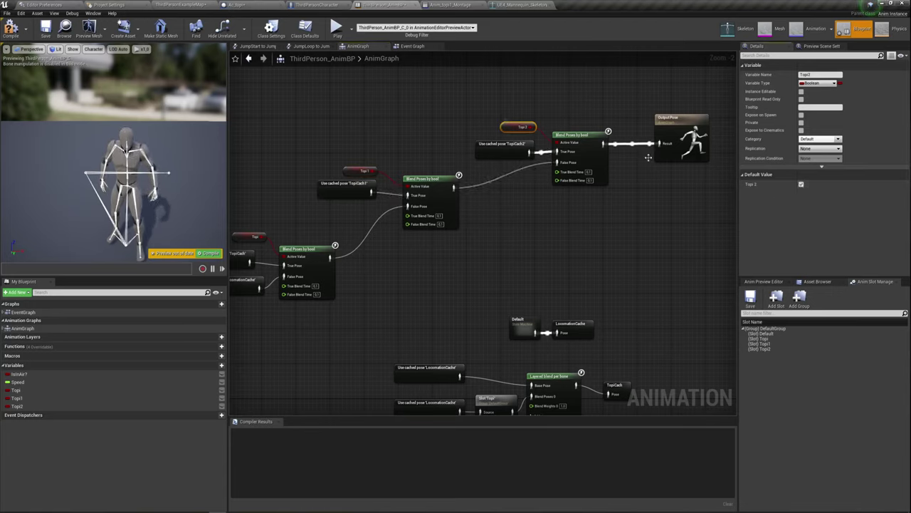
{"action": "mouse_move", "coordinate": [501, 103]}
{"action": "left_mouse_down"}
{"action": "mouse_move", "coordinate": [601, 247]}
{"action": "mouse_move", "coordinate": [621, 226]}
{"action": "left_mouse_up"}
{"action": "left_click", "coordinate": [518, 129]}
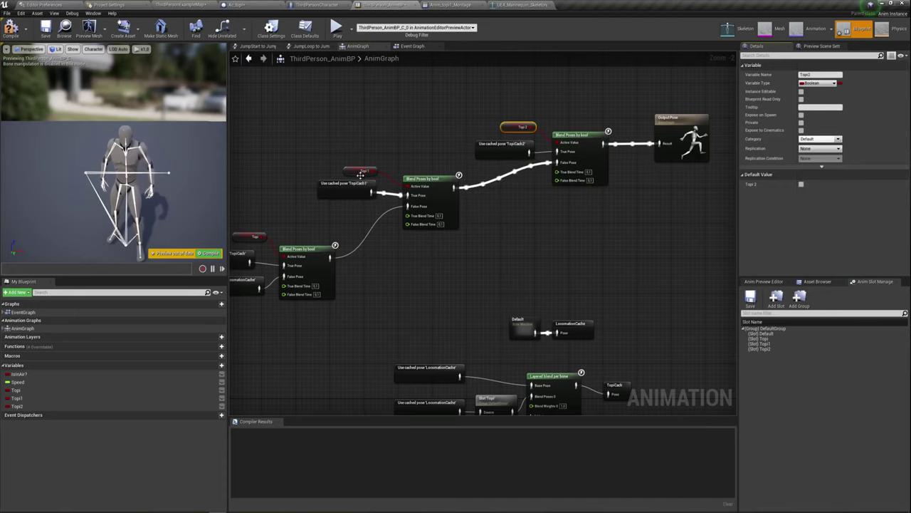
{"action": "left_click", "coordinate": [361, 172]}
{"action": "left_click", "coordinate": [801, 184]}
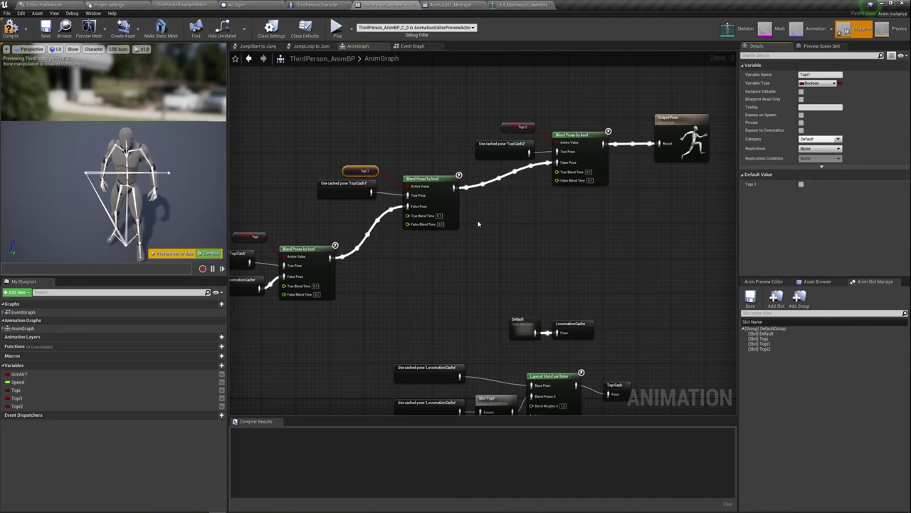
Compile ThirdPerson_AnimBP successfully and switch to the Ac_topi blueprint
{"action": "scroll", "coordinate": [487, 234], "scroll_direction": "down", "scroll_amount": 2}
{"action": "right_click_drag", "start_coordinate": [504, 250], "coordinate": [520, 213]}
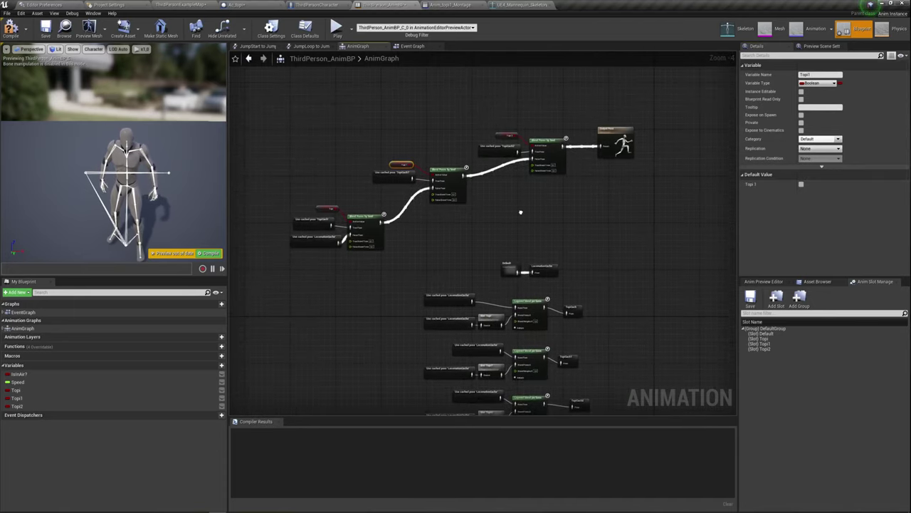
{"action": "scroll", "coordinate": [516, 235], "scroll_direction": "up", "scroll_amount": 1}
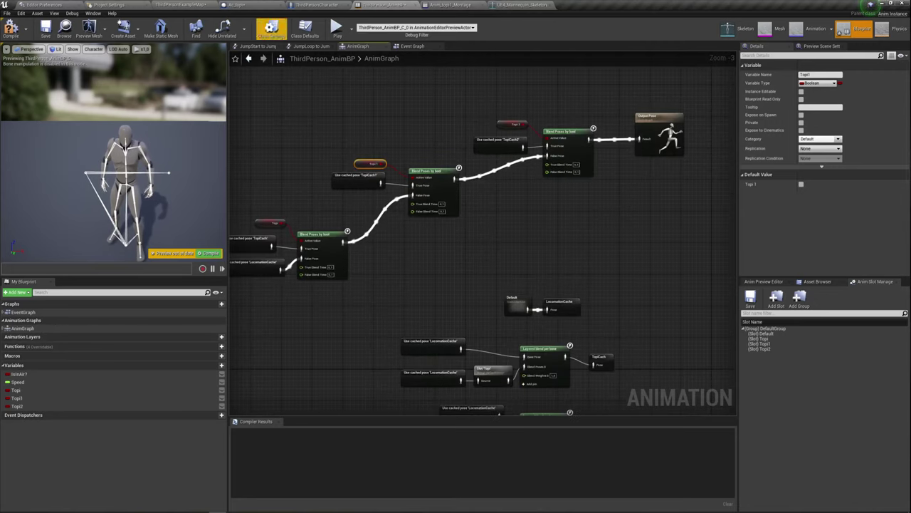
{"action": "left_click", "coordinate": [11, 29]}
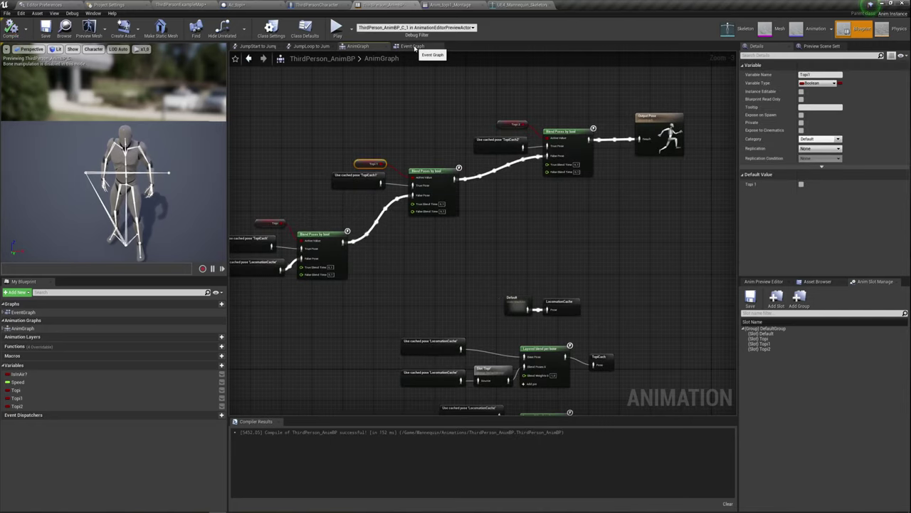
{"action": "left_click", "coordinate": [252, 5]}
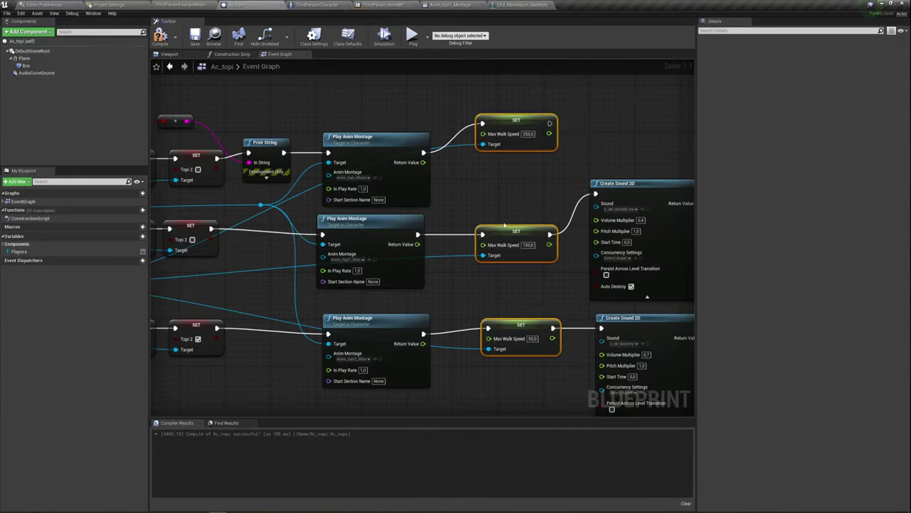
Pan the Ac_topi Event Graph to the OnComponentBeginOverlap event nodes
{"action": "scroll", "coordinate": [504, 225], "scroll_direction": "down", "scroll_amount": 4}
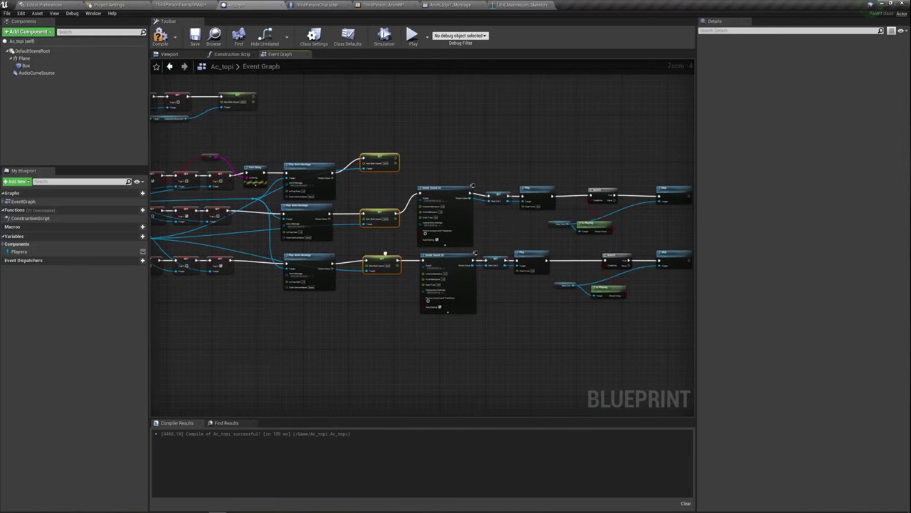
{"action": "right_click_drag", "start_coordinate": [386, 253], "coordinate": [688, 271]}
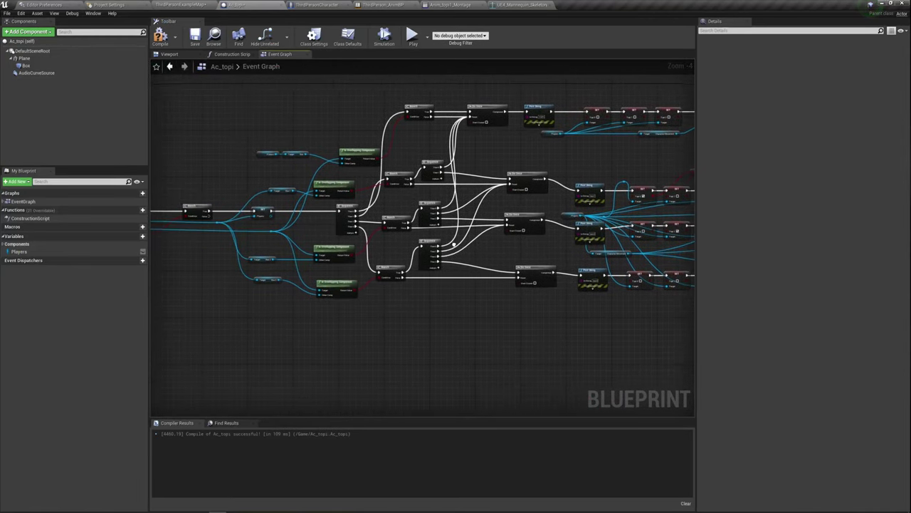
{"action": "scroll", "coordinate": [482, 279], "scroll_direction": "up", "scroll_amount": 1}
{"action": "scroll", "coordinate": [482, 278], "scroll_direction": "up", "scroll_amount": 1}
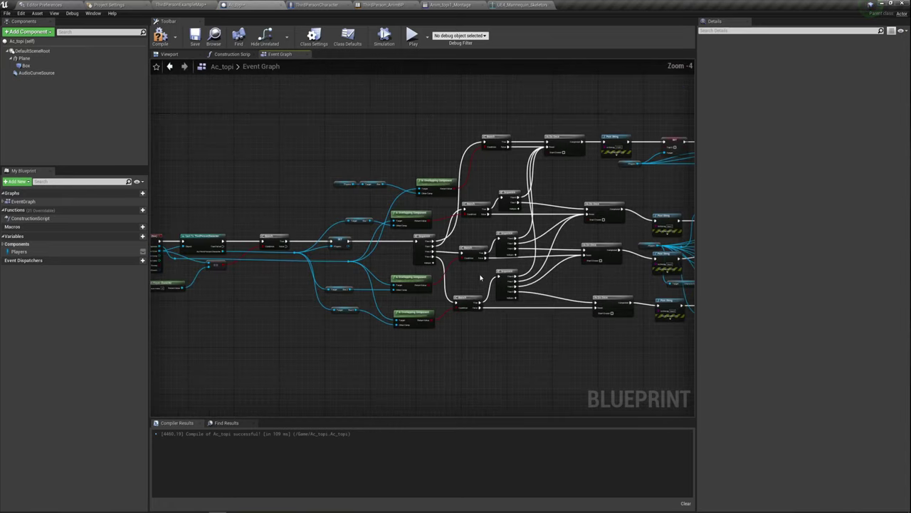
{"action": "mouse_move", "coordinate": [482, 279]}
{"action": "right_mouse_down"}
{"action": "mouse_move", "coordinate": [520, 245]}
{"action": "mouse_move", "coordinate": [563, 246]}
{"action": "right_mouse_up"}
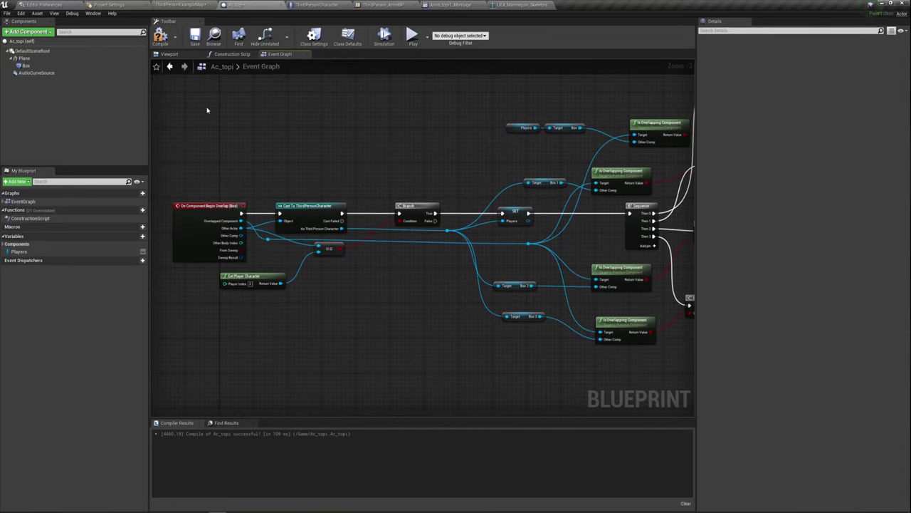
Show the Ac_topi Viewport and orbit around the plane preview
{"action": "left_click", "coordinate": [168, 54]}
{"action": "mouse_move", "coordinate": [422, 238]}
{"action": "right_mouse_down"}
{"action": "mouse_move", "coordinate": [410, 269]}
{"action": "mouse_move", "coordinate": [423, 151]}
{"action": "mouse_move", "coordinate": [407, 301]}
{"action": "right_mouse_up"}
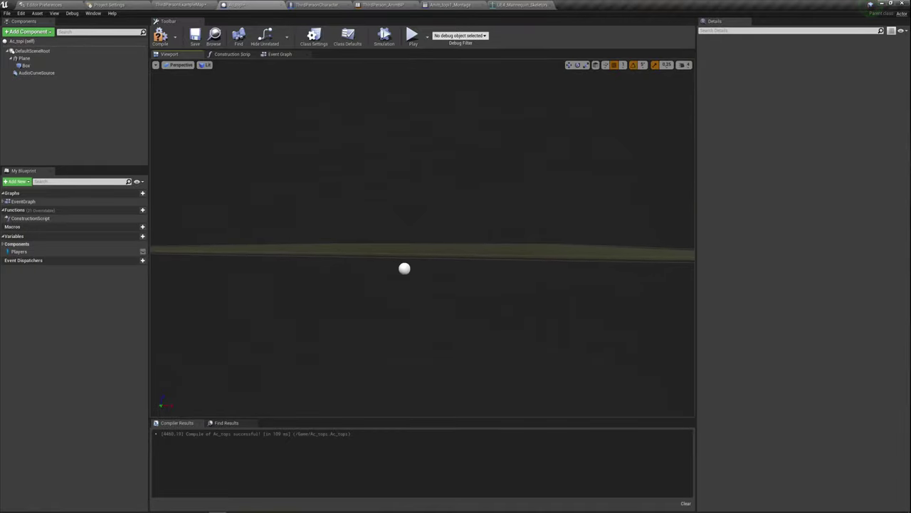
{"action": "right_click_drag", "start_coordinate": [403, 269], "coordinate": [382, 271]}
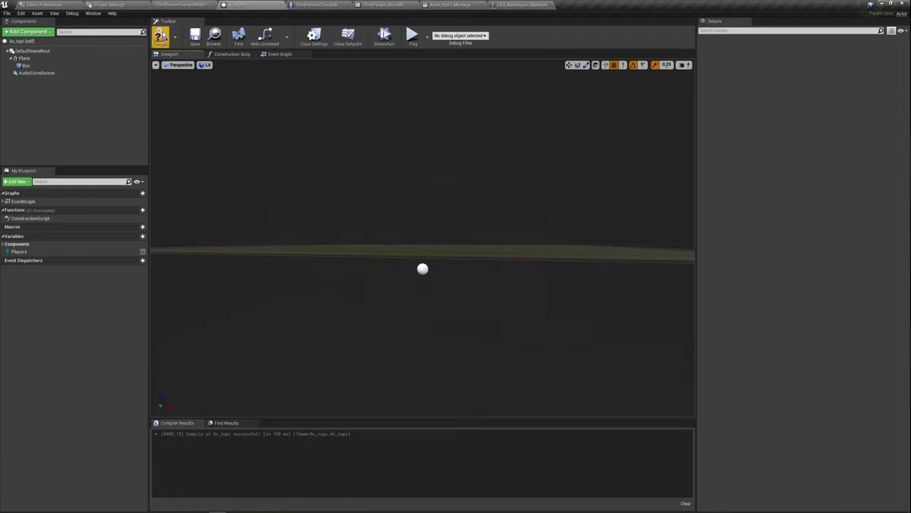
Place a new Ac_topi instance from the Content browser into ThirdPersonExampleMap
{"action": "left_click", "coordinate": [106, 4]}
{"action": "left_click", "coordinate": [181, 4]}
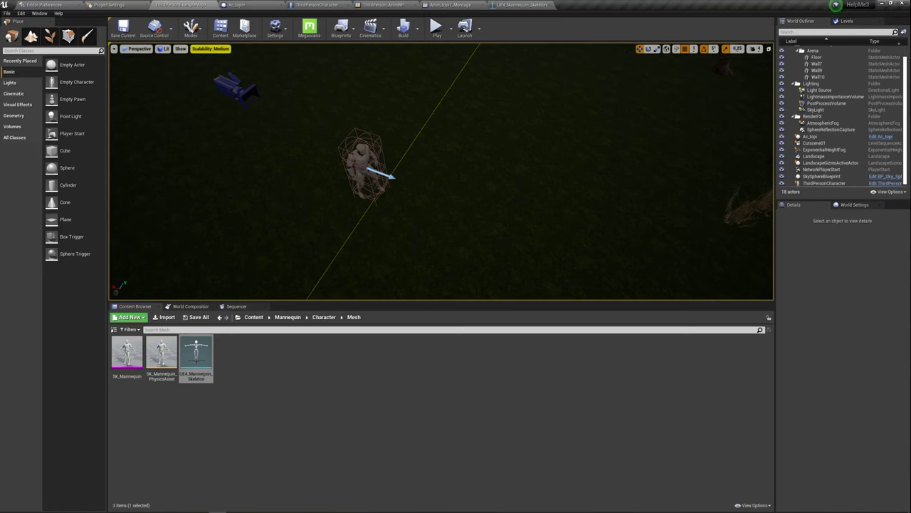
{"action": "right_click_drag", "start_coordinate": [420, 195], "coordinate": [420, 170]}
{"action": "left_click", "coordinate": [252, 318]}
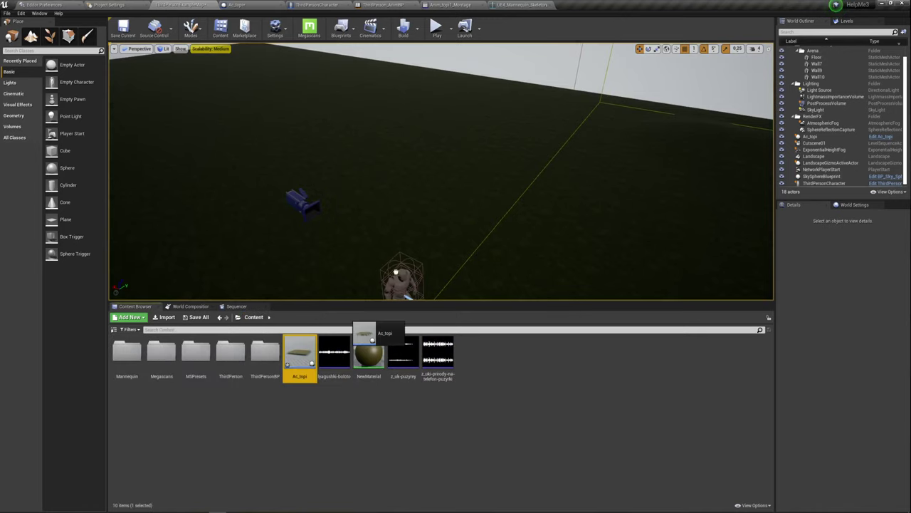
{"action": "left_click_drag", "start_coordinate": [294, 354], "coordinate": [460, 136]}
{"action": "mouse_move", "coordinate": [460, 136]}
{"action": "right_mouse_down"}
{"action": "mouse_move", "coordinate": [460, 164]}
{"action": "mouse_move", "coordinate": [466, 110]}
{"action": "right_mouse_up"}
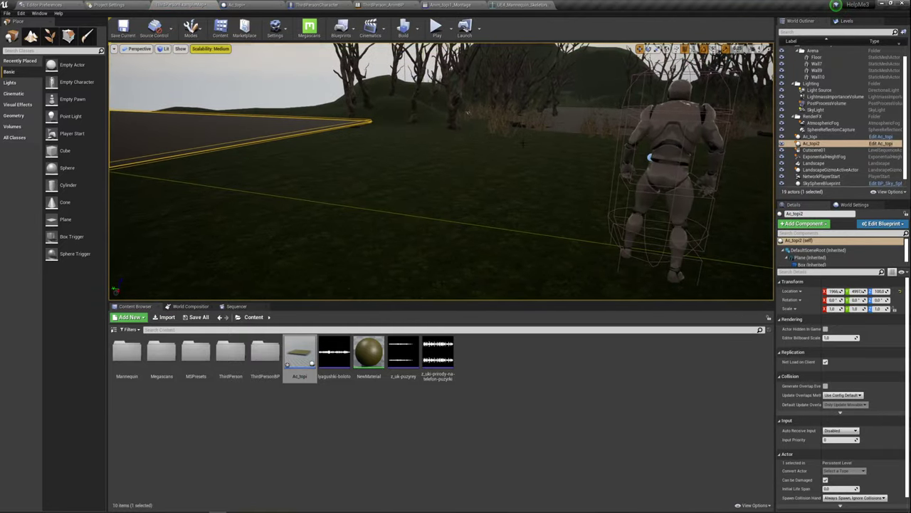
Drop the original Ac_topi actor to the ground and widen its plane to about 1.578 in X
{"action": "double_click", "coordinate": [811, 136]}
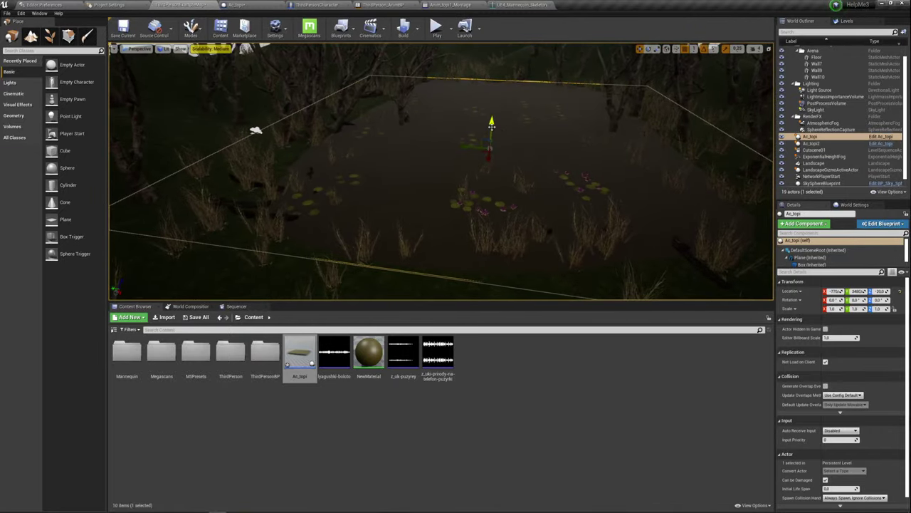
{"action": "left_click_drag", "start_coordinate": [881, 291], "coordinate": [899, 292]}
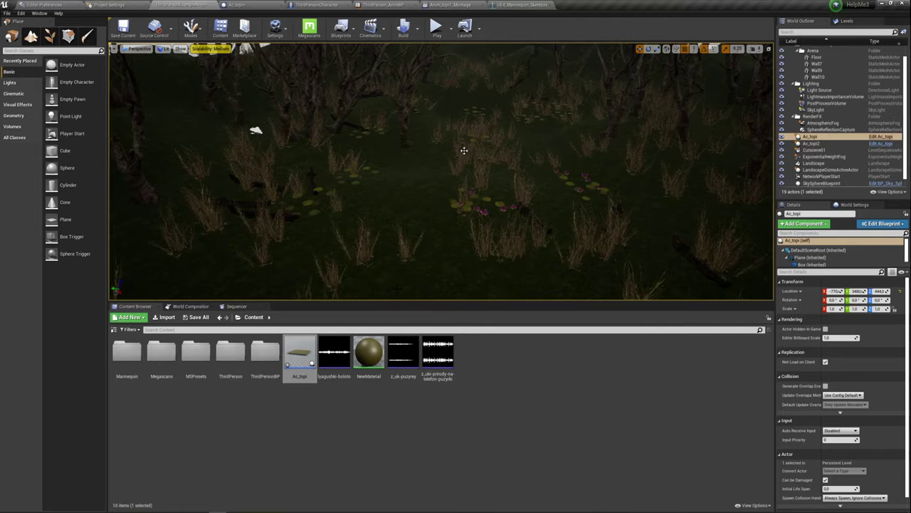
{"action": "right_click_drag", "start_coordinate": [464, 151], "coordinate": [464, 107]}
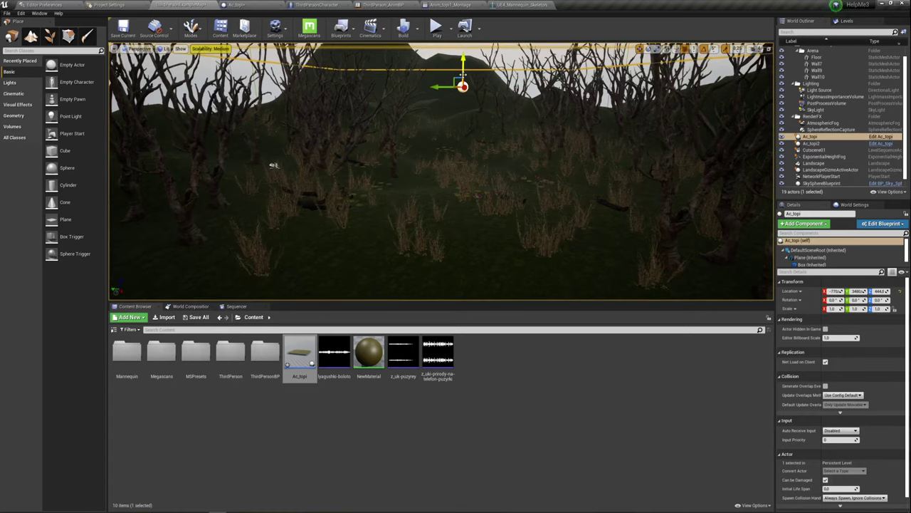
{"action": "key", "text": "End"}
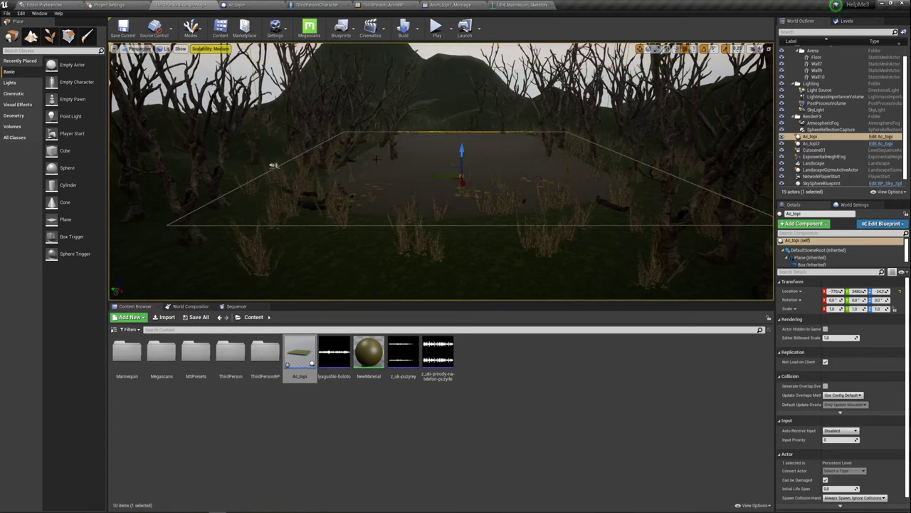
{"action": "right_click_drag", "start_coordinate": [273, 165], "coordinate": [269, 112]}
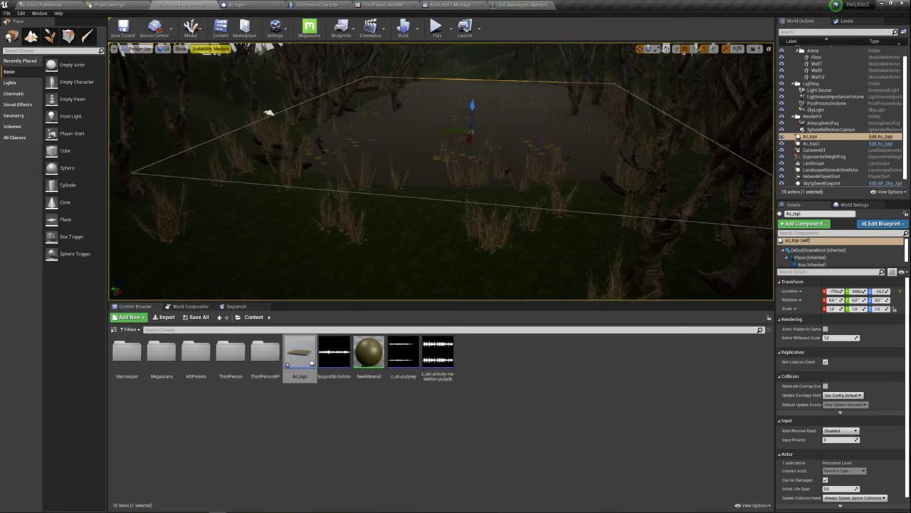
{"action": "left_click", "coordinate": [800, 257]}
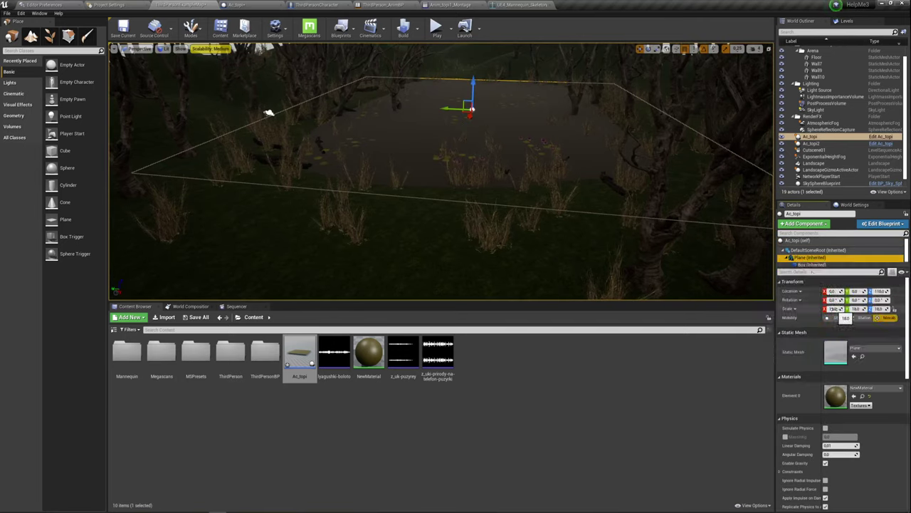
{"action": "mouse_move", "coordinate": [834, 308]}
{"action": "left_mouse_down"}
{"action": "mouse_move", "coordinate": [847, 308]}
{"action": "mouse_move", "coordinate": [820, 328]}
{"action": "left_mouse_up"}
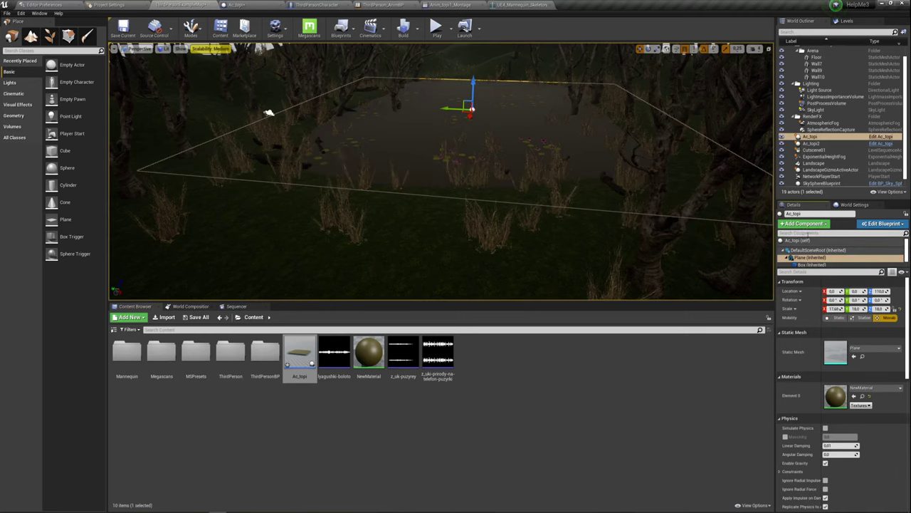
Frame the Box trigger, delete Ac_topi2 from the level, and return to the Ac_topi blueprint
{"action": "left_click", "coordinate": [816, 265]}
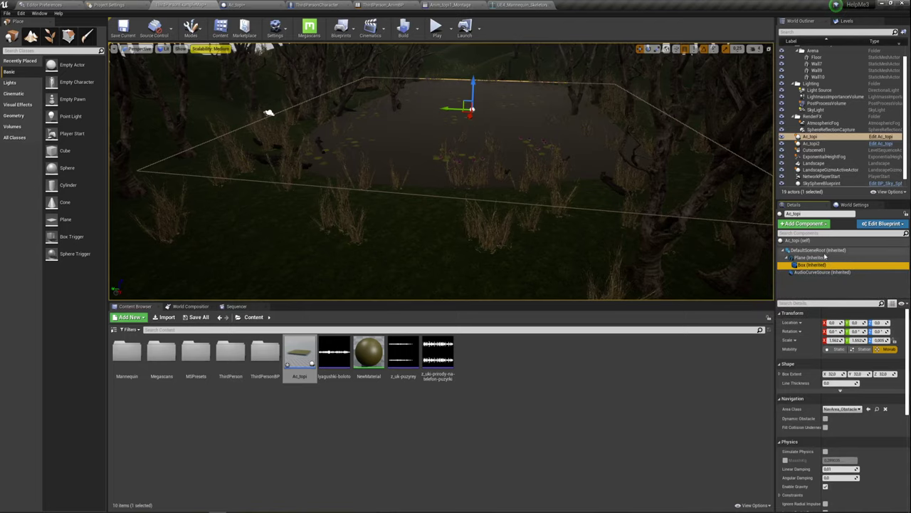
{"action": "key", "text": "f"}
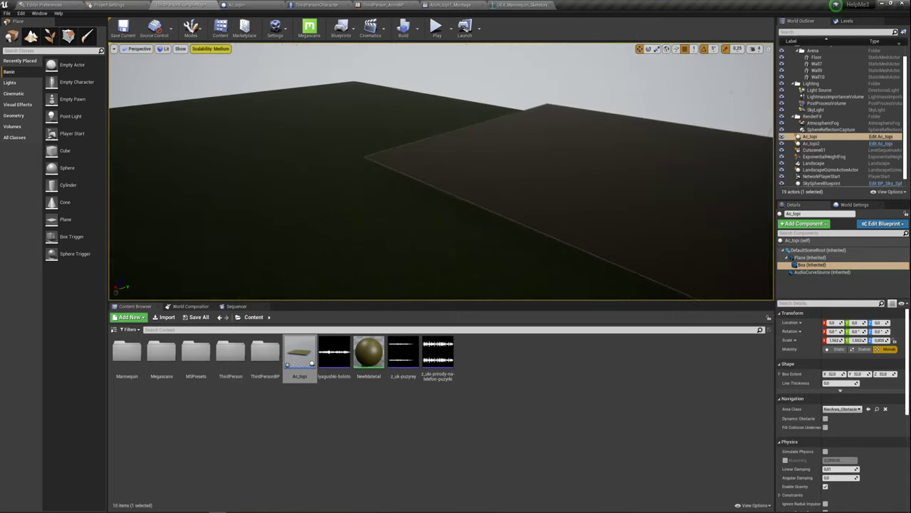
{"action": "left_click", "coordinate": [379, 171]}
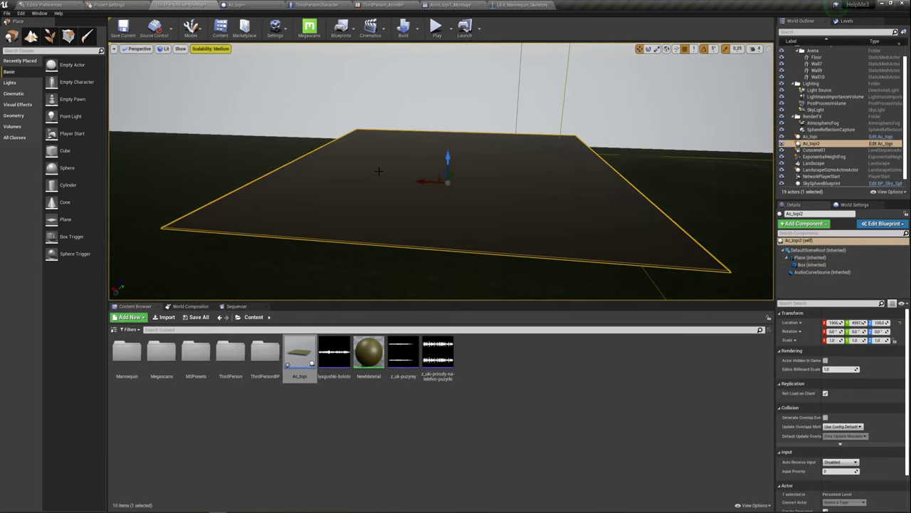
{"action": "key", "text": "Delete"}
{"action": "left_click", "coordinate": [284, 4]}
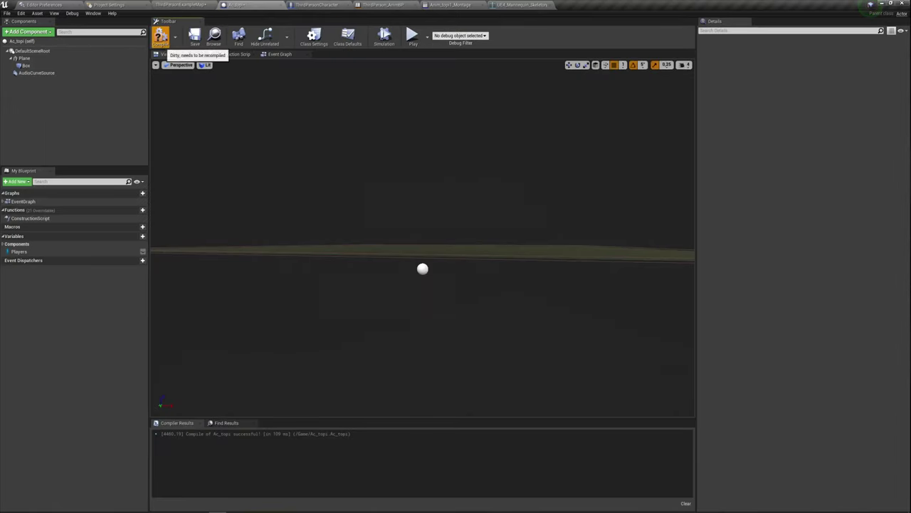
Recompile Ac_topi and review Anim_topi1_Montage's Montage Sections and slot list
{"action": "left_click", "coordinate": [160, 36]}
{"action": "left_click", "coordinate": [519, 5]}
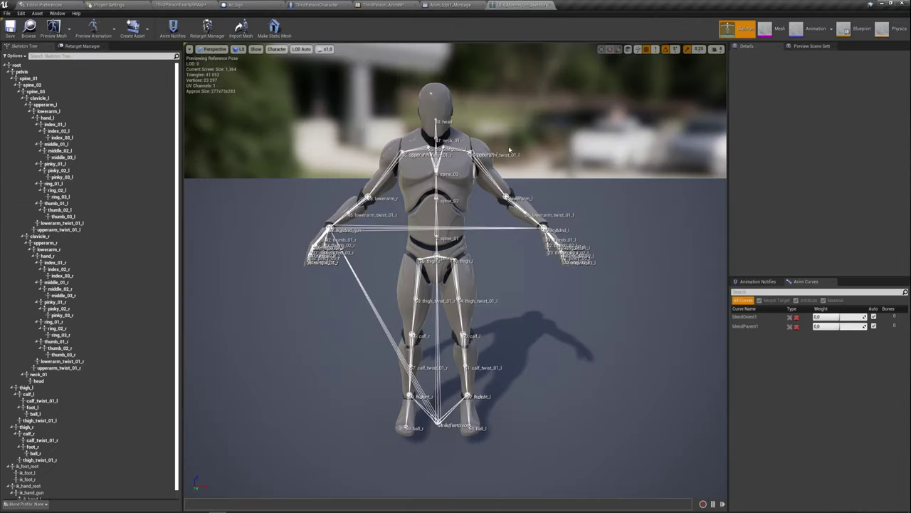
{"action": "left_click", "coordinate": [454, 4]}
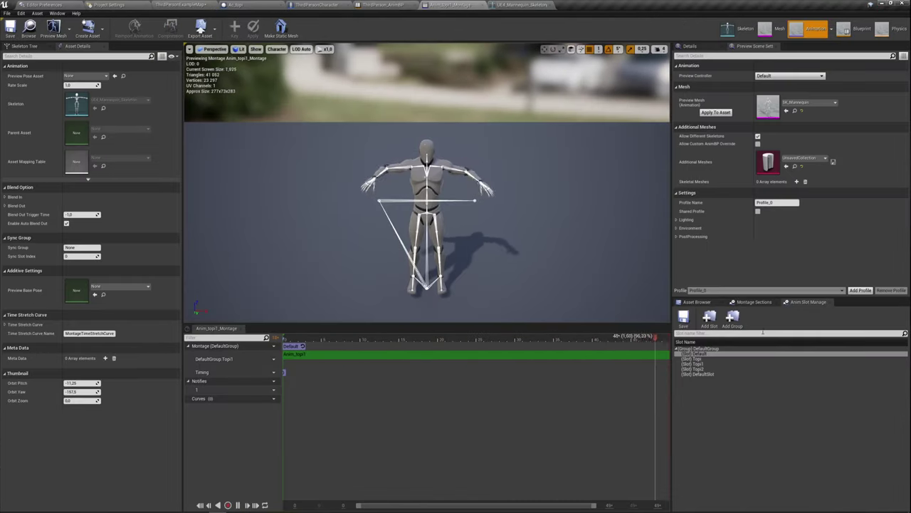
{"action": "left_click", "coordinate": [753, 302]}
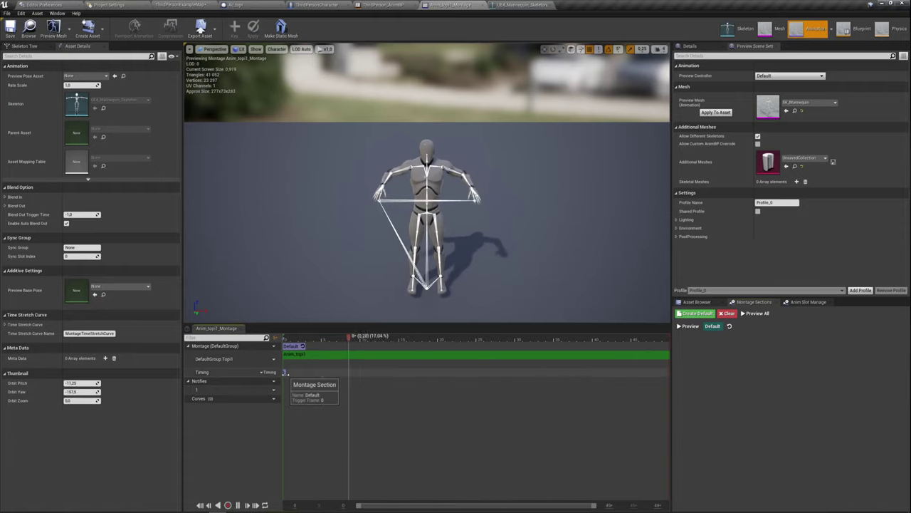
{"action": "left_click", "coordinate": [281, 381]}
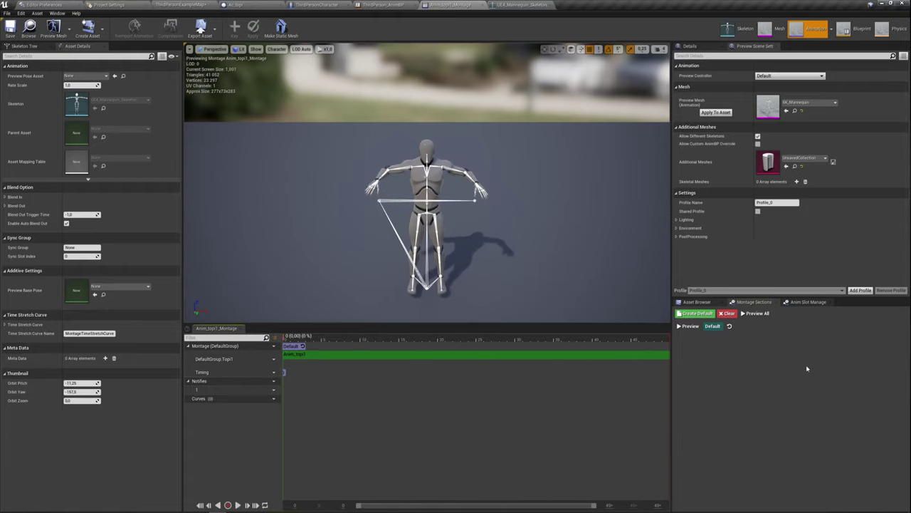
{"action": "left_click", "coordinate": [796, 301]}
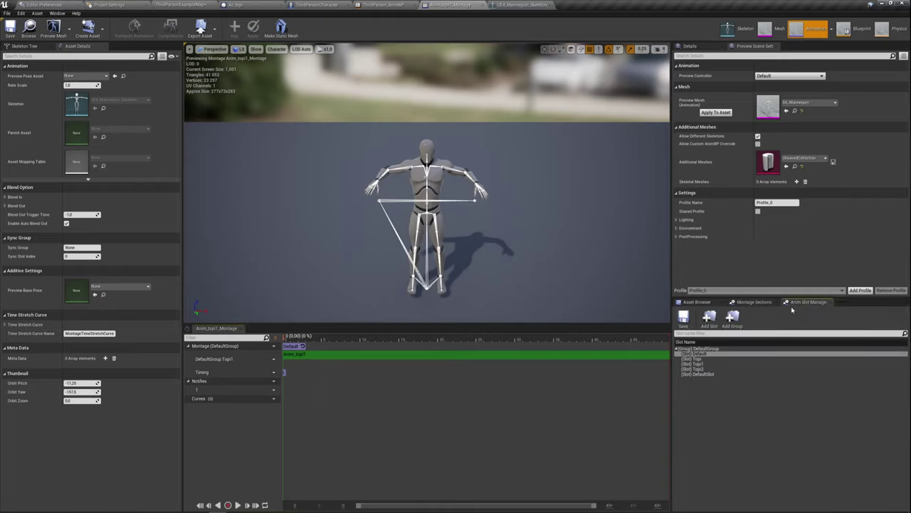
{"action": "left_click", "coordinate": [756, 302]}
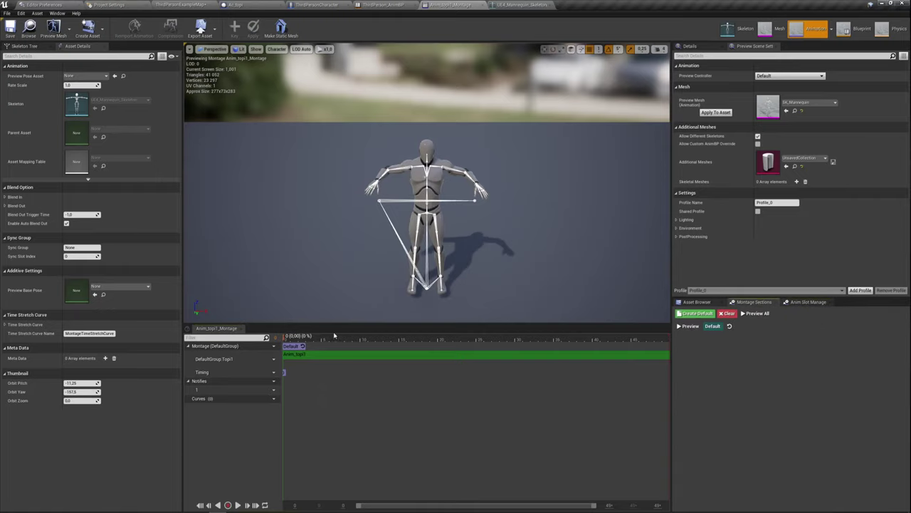
Check the montage section menu, then start a Play session of ThirdPersonExampleMap
{"action": "right_click", "coordinate": [358, 350]}
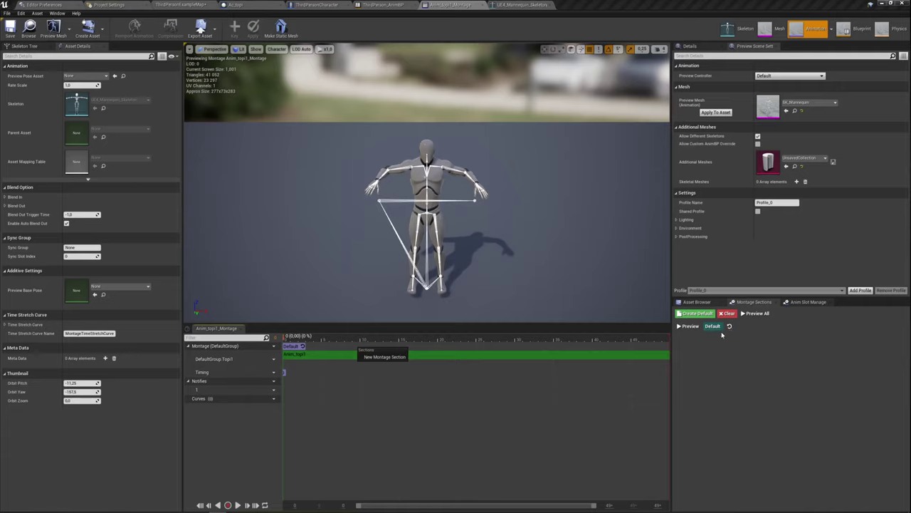
{"action": "left_click", "coordinate": [714, 366]}
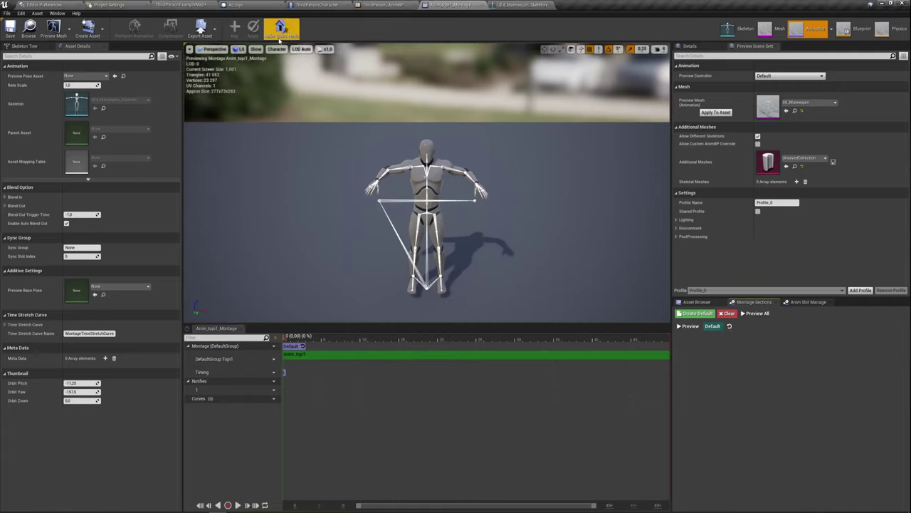
{"action": "left_click", "coordinate": [183, 6]}
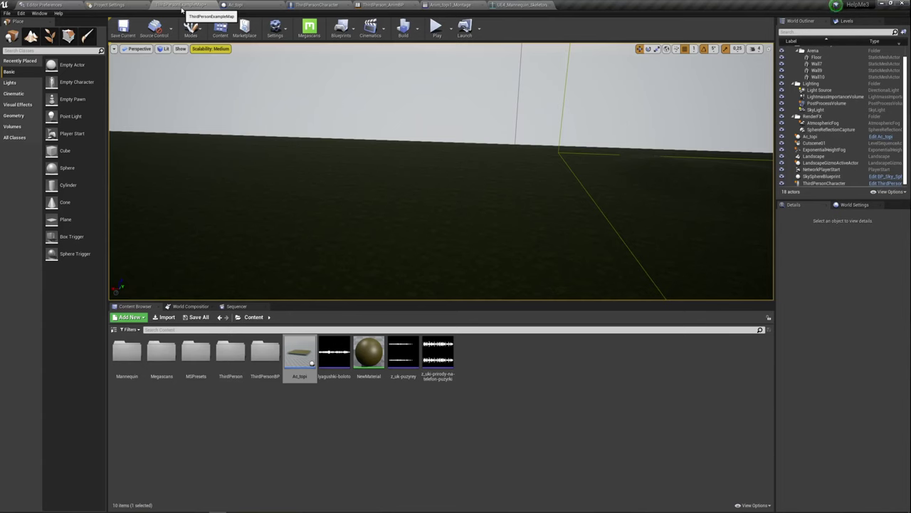
{"action": "left_click", "coordinate": [436, 27]}
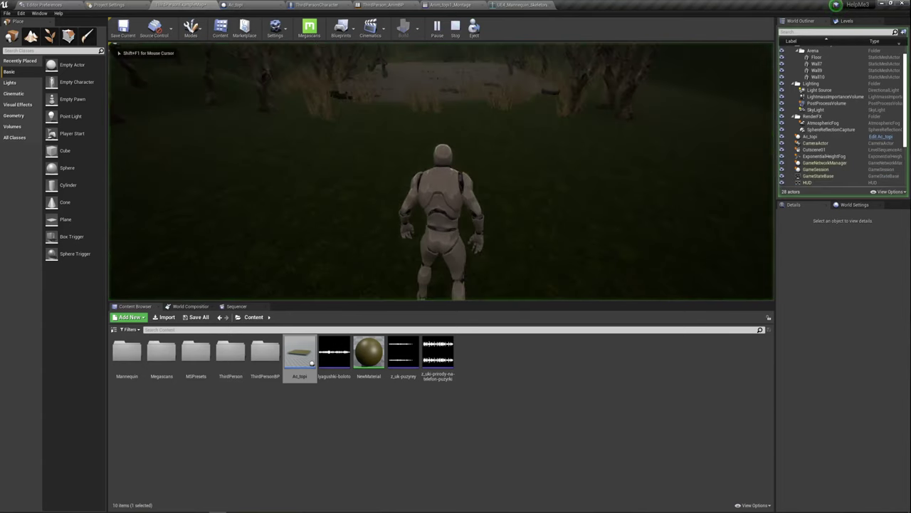
Run the character into the swamp water, then end the Play-in-Editor session with Escape
{"action": "key", "text": "w"}
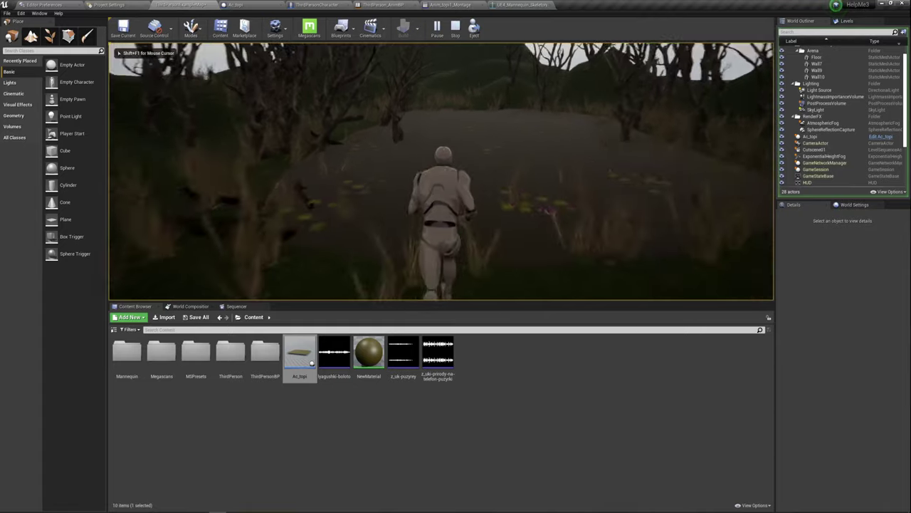
{"action": "key", "text": "w"}
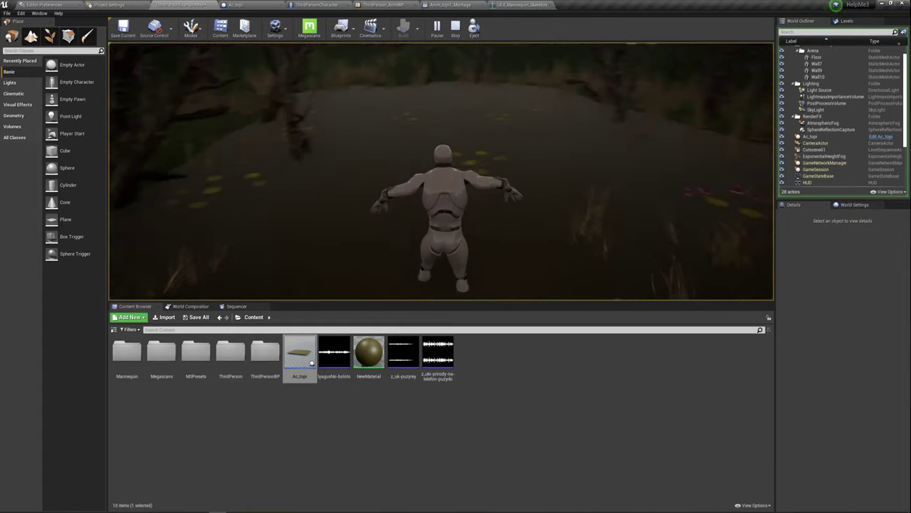
{"action": "key", "text": "w"}
{"action": "key", "text": "w"}
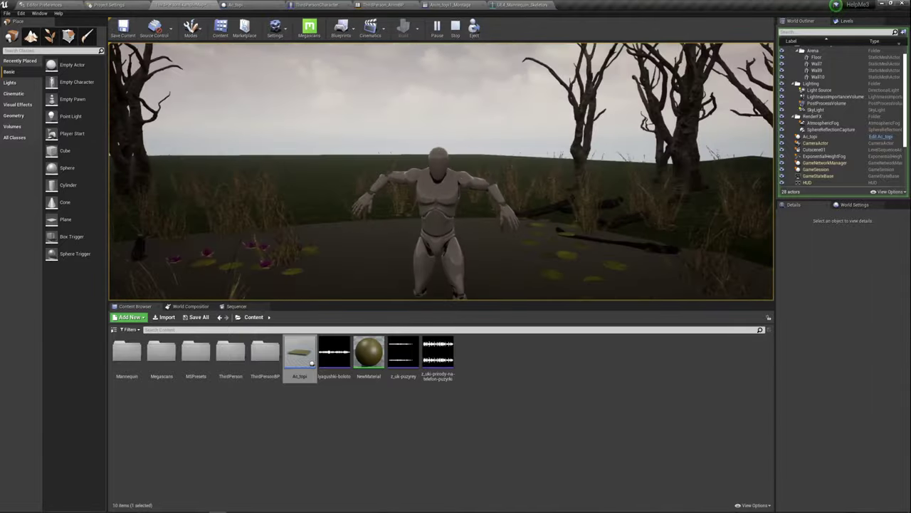
{"action": "key", "text": "w"}
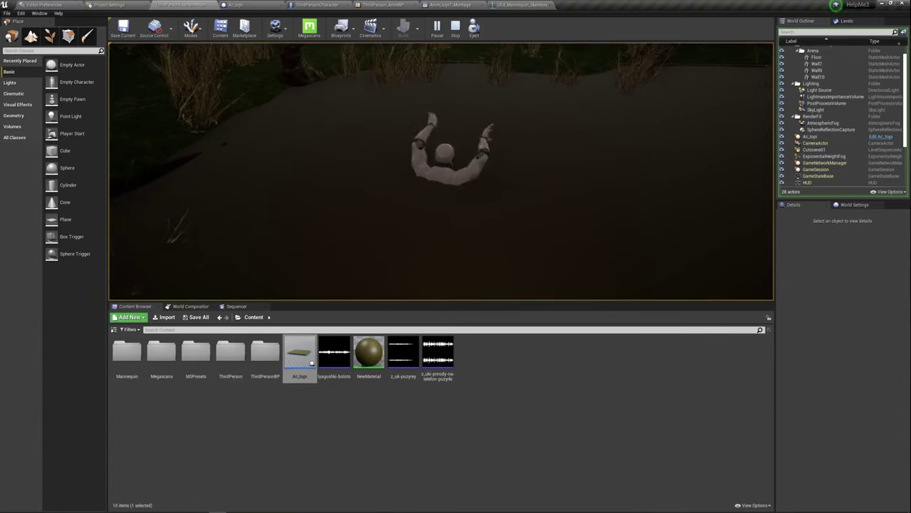
{"action": "key", "text": "Escape"}
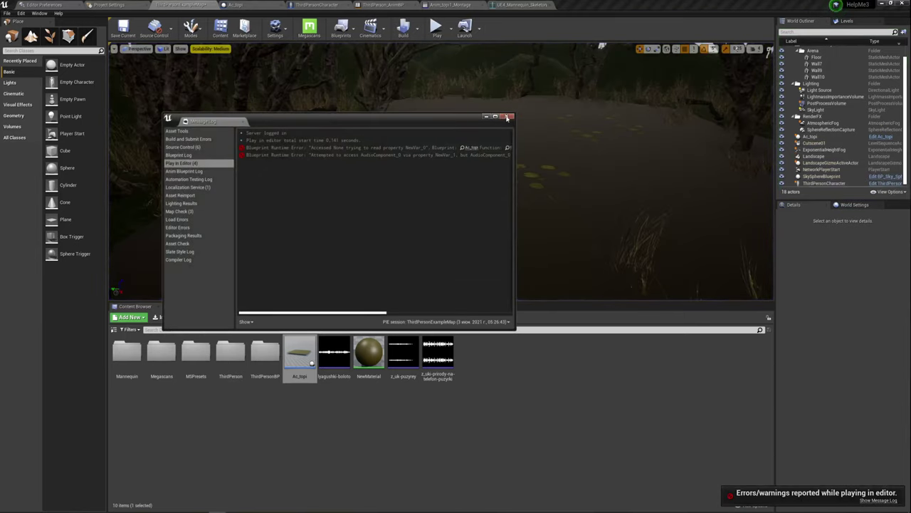
Return to the Ac_topi Event Graph with the audio Play, Branch and Stop nodes in view
{"action": "left_click", "coordinate": [507, 117]}
{"action": "left_click", "coordinate": [239, 5]}
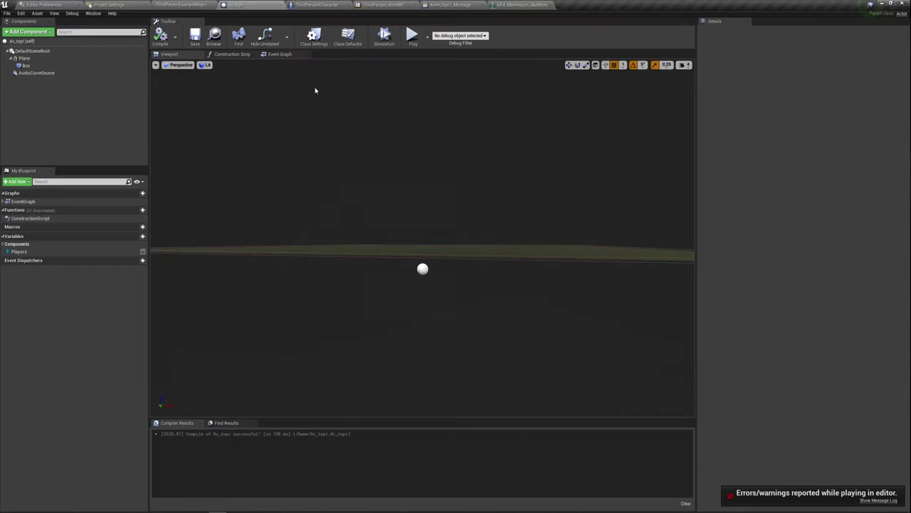
{"action": "left_click", "coordinate": [282, 57]}
{"action": "scroll", "coordinate": [498, 178], "scroll_direction": "down", "scroll_amount": 5}
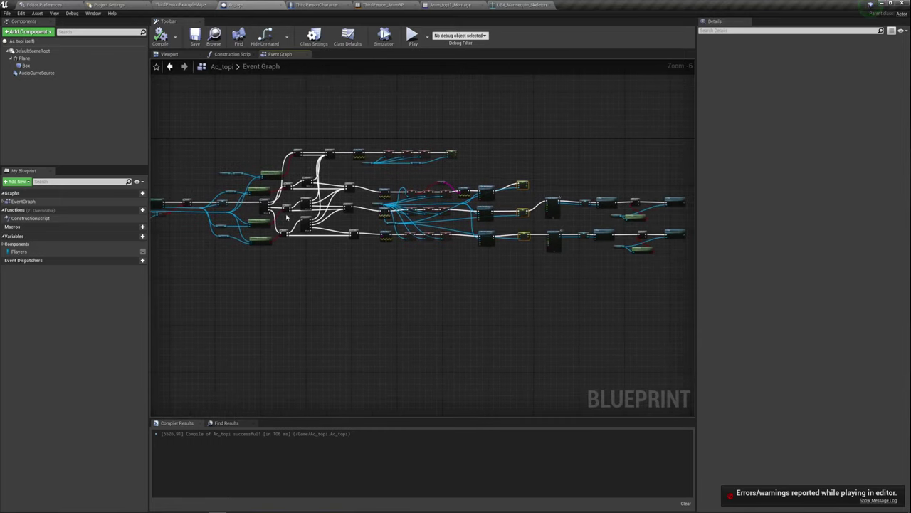
{"action": "scroll", "coordinate": [626, 228], "scroll_direction": "up", "scroll_amount": 3}
{"action": "scroll", "coordinate": [513, 285], "scroll_direction": "down", "scroll_amount": 2}
{"action": "scroll", "coordinate": [360, 271], "scroll_direction": "up", "scroll_amount": 2}
{"action": "right_click_drag", "start_coordinate": [360, 271], "coordinate": [509, 200]}
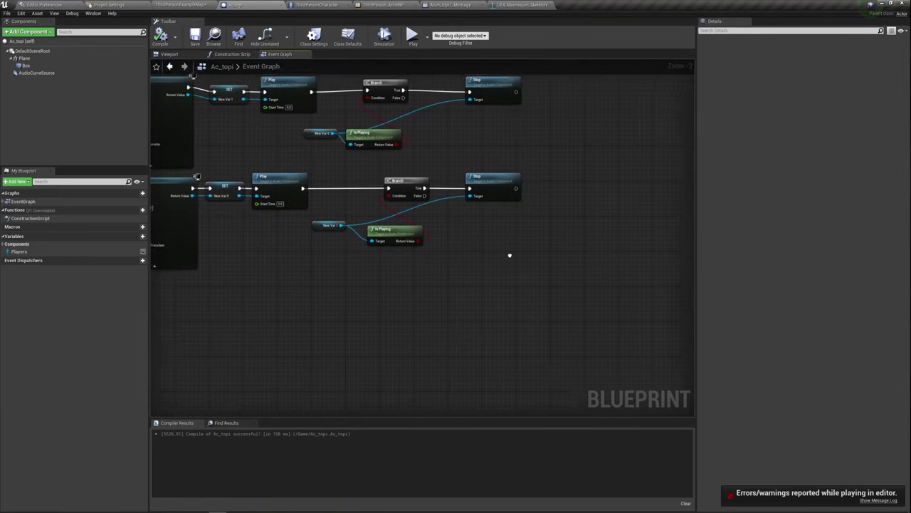
Add a Delay node chained after the second Stop node and position it beside it
{"action": "left_click_drag", "start_coordinate": [501, 194], "coordinate": [607, 194]}
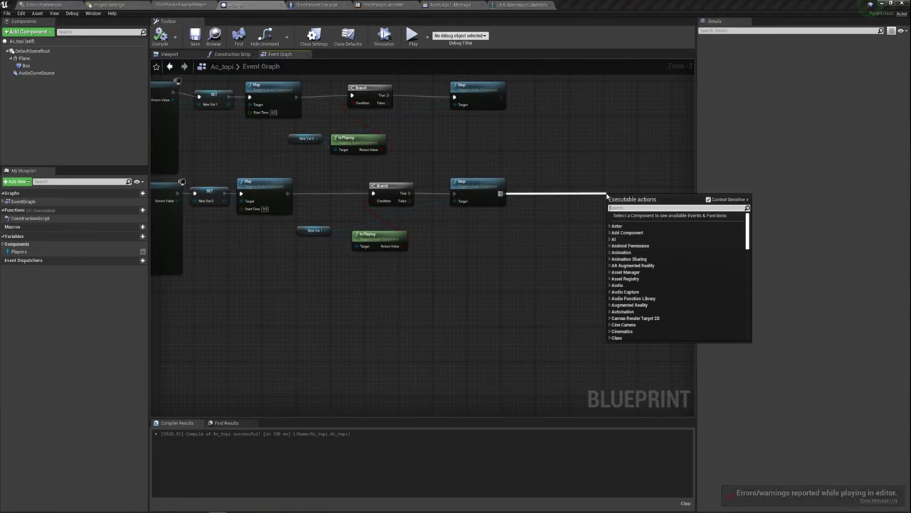
{"action": "type", "text": "dela"}
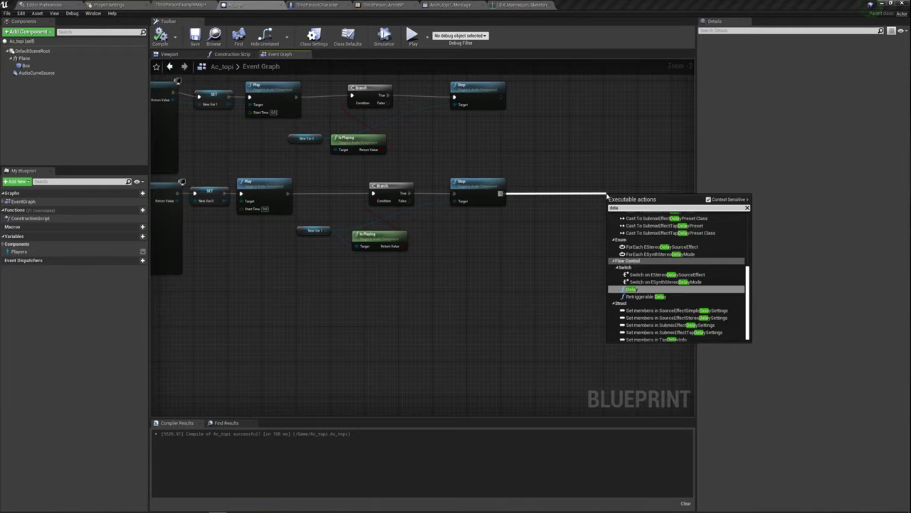
{"action": "key", "text": "Return"}
{"action": "left_click_drag", "start_coordinate": [637, 208], "coordinate": [576, 197]}
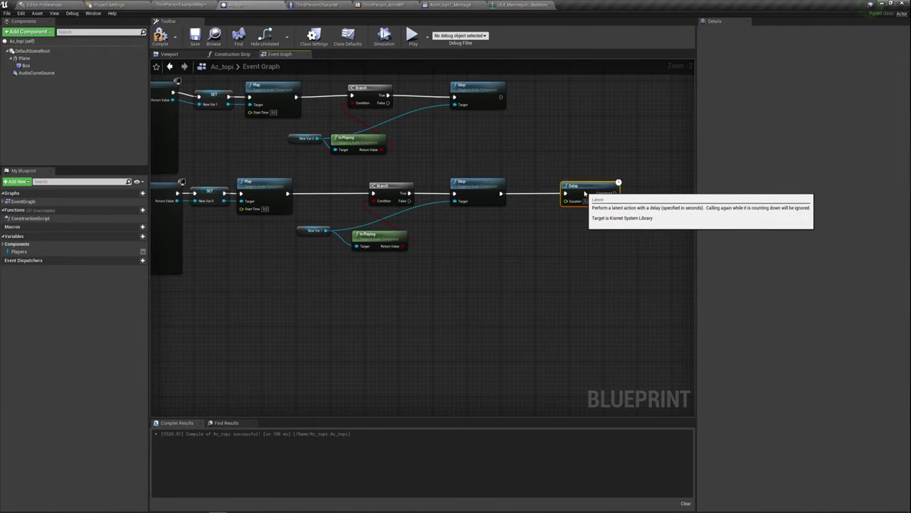
{"action": "right_click_drag", "start_coordinate": [593, 244], "coordinate": [432, 253]}
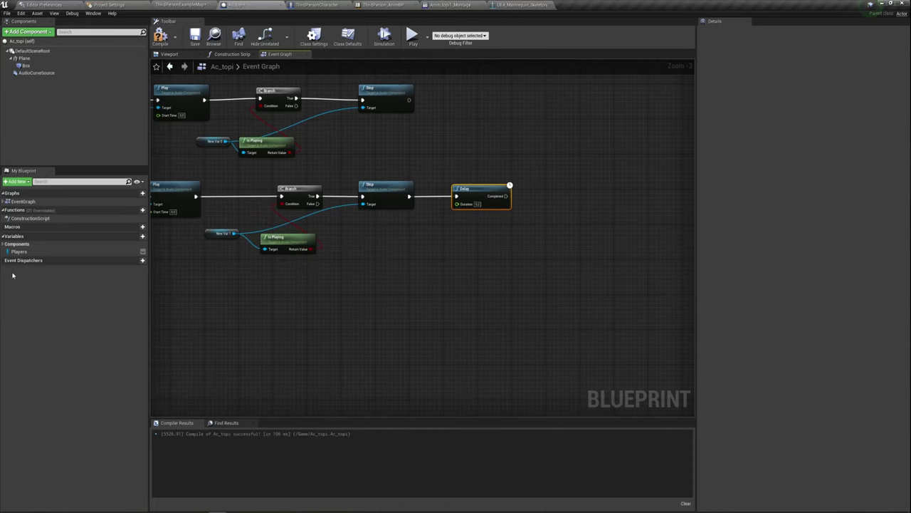
Place an unconnected Players getter node near the Delay node
{"action": "left_click_drag", "start_coordinate": [18, 252], "coordinate": [474, 251]}
{"action": "left_click", "coordinate": [527, 257]}
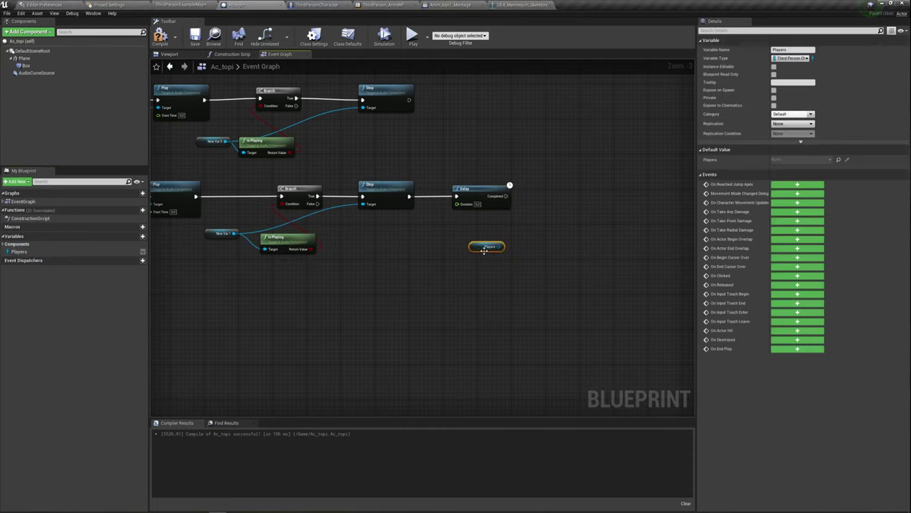
{"action": "scroll", "coordinate": [541, 247], "scroll_direction": "up", "scroll_amount": 2}
{"action": "right_click_drag", "start_coordinate": [546, 246], "coordinate": [452, 266]}
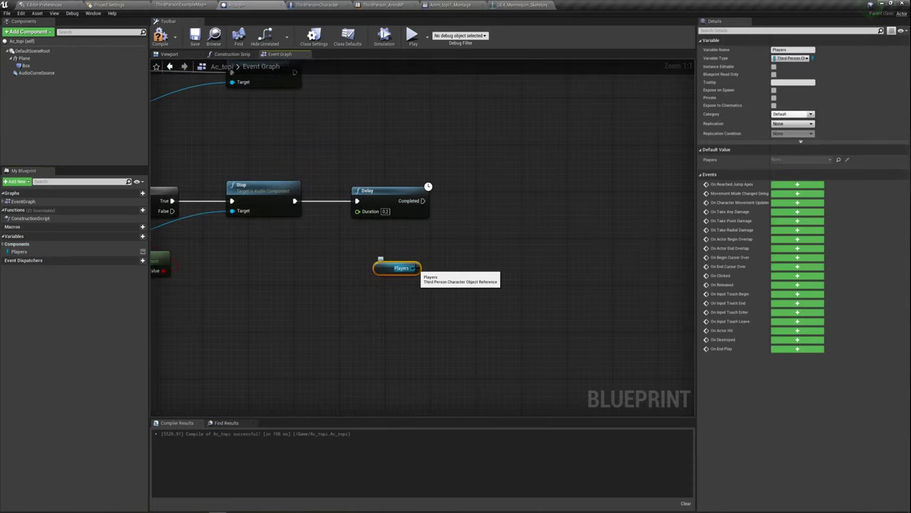
{"action": "left_click_drag", "start_coordinate": [413, 268], "coordinate": [499, 208]}
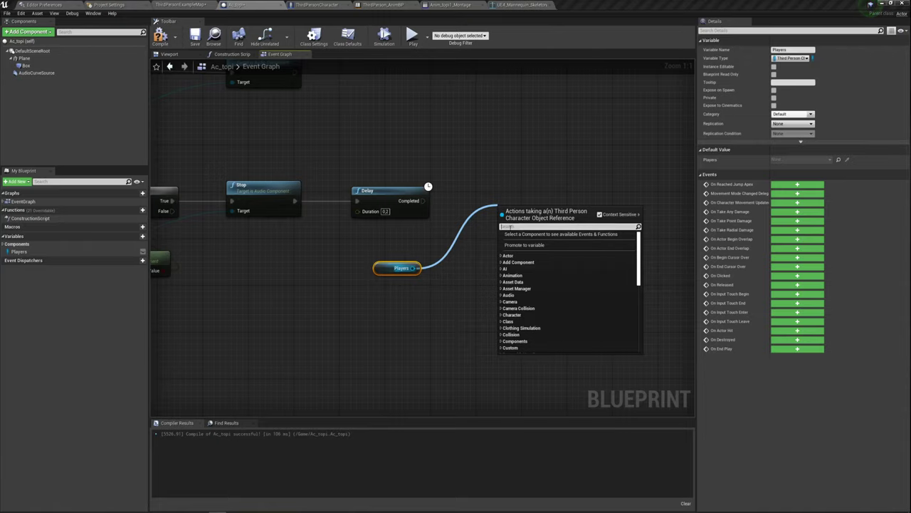
{"action": "left_click", "coordinate": [437, 262]}
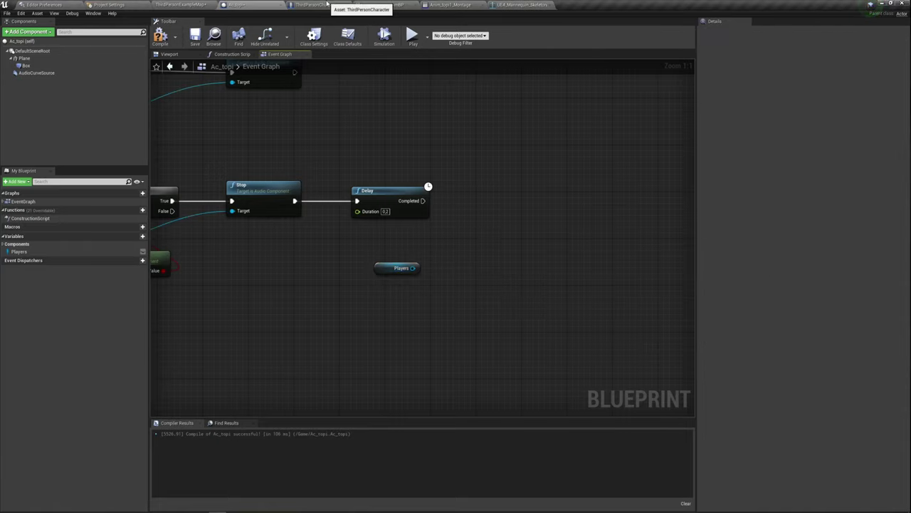
Create a new function in ThirdPersonCharacter, rename it from NewFunction_0 to Death, and leave its graph empty
{"action": "left_click", "coordinate": [328, 6]}
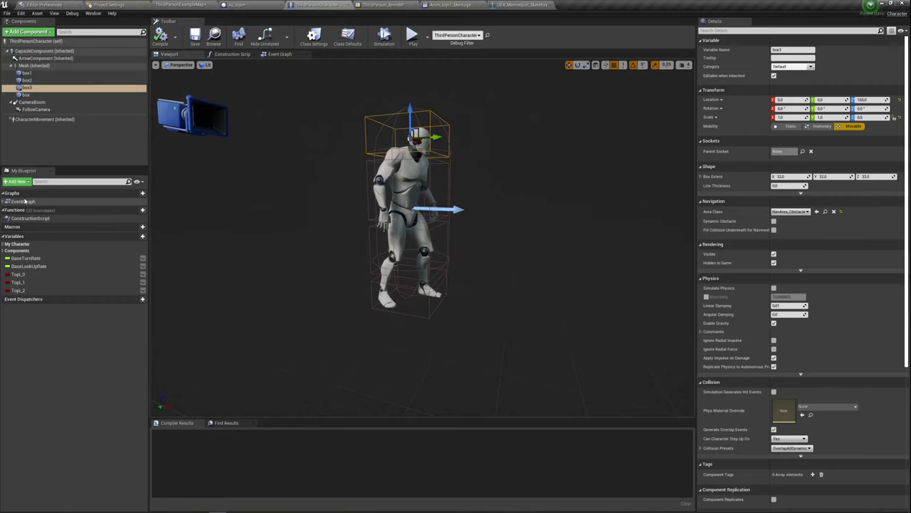
{"action": "mouse_move", "coordinate": [97, 211]}
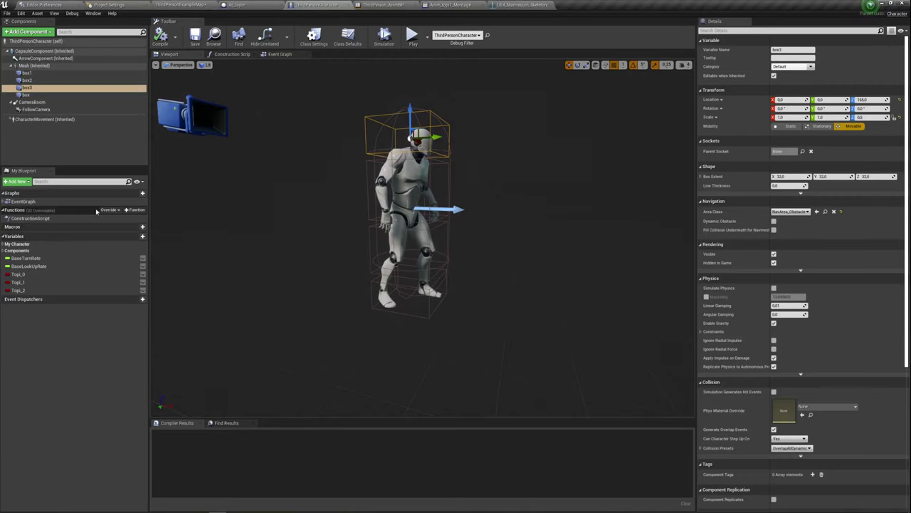
{"action": "left_click", "coordinate": [135, 210]}
{"action": "type", "text": "Death"}
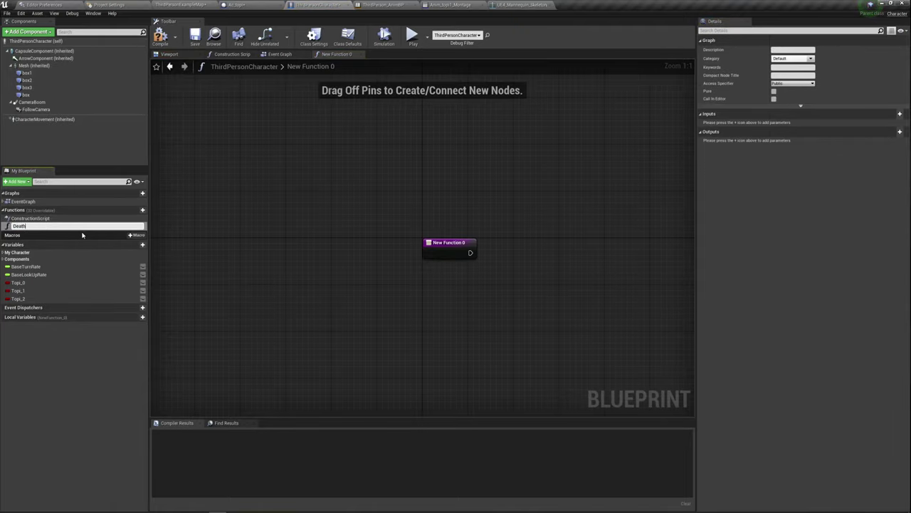
{"action": "key", "text": "Return"}
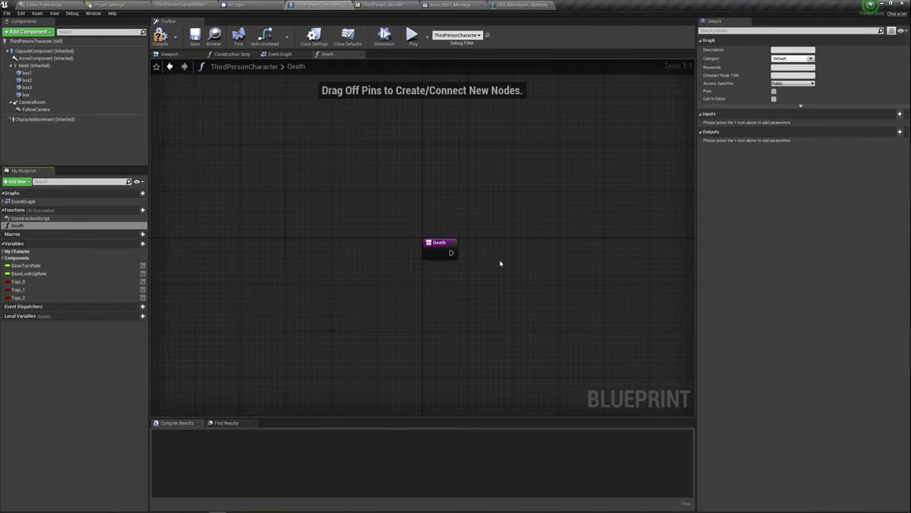
{"action": "mouse_move", "coordinate": [500, 263]}
{"action": "right_mouse_down"}
{"action": "mouse_move", "coordinate": [417, 244]}
{"action": "mouse_move", "coordinate": [303, 236]}
{"action": "right_mouse_up"}
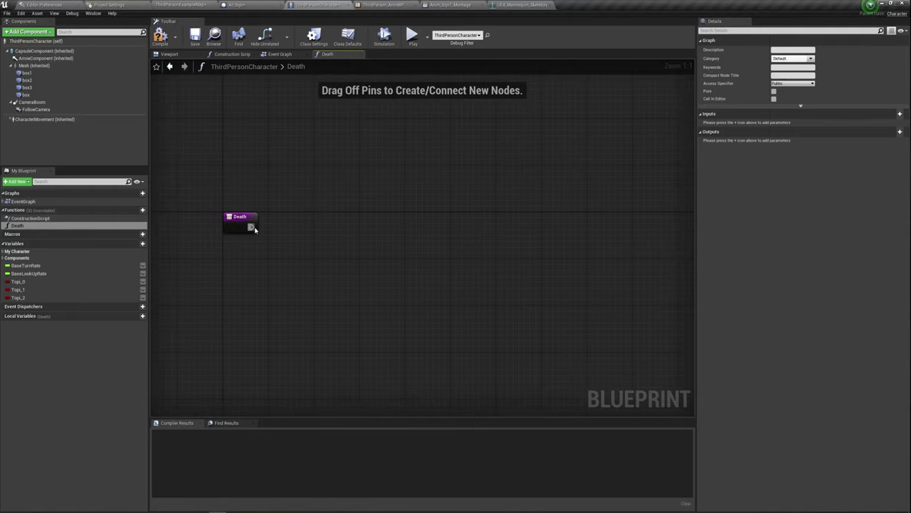
{"action": "left_click_drag", "start_coordinate": [255, 227], "coordinate": [309, 212]}
{"action": "left_click", "coordinate": [271, 260]}
Add a Death function call targeting the Players variable in the Ac_topi graph
{"action": "left_click", "coordinate": [255, 5]}
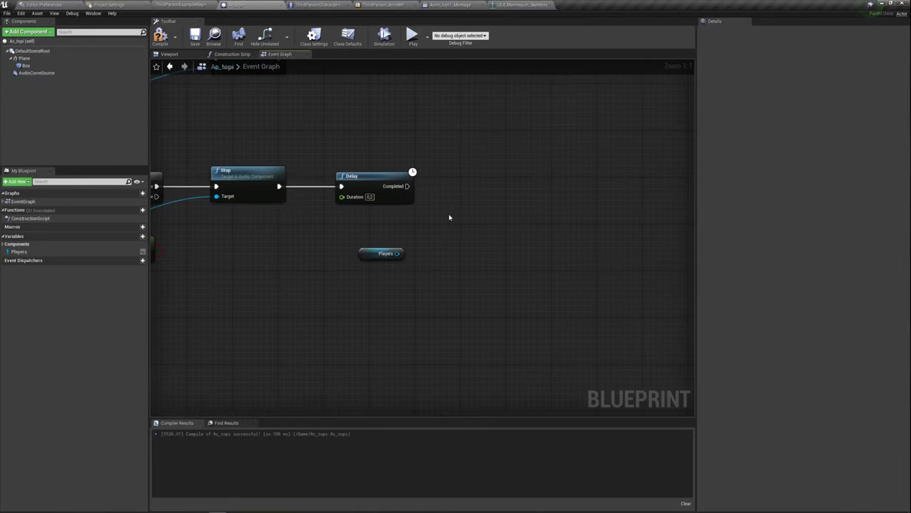
{"action": "left_click_drag", "start_coordinate": [393, 254], "coordinate": [463, 223]}
{"action": "type", "text": "de"}
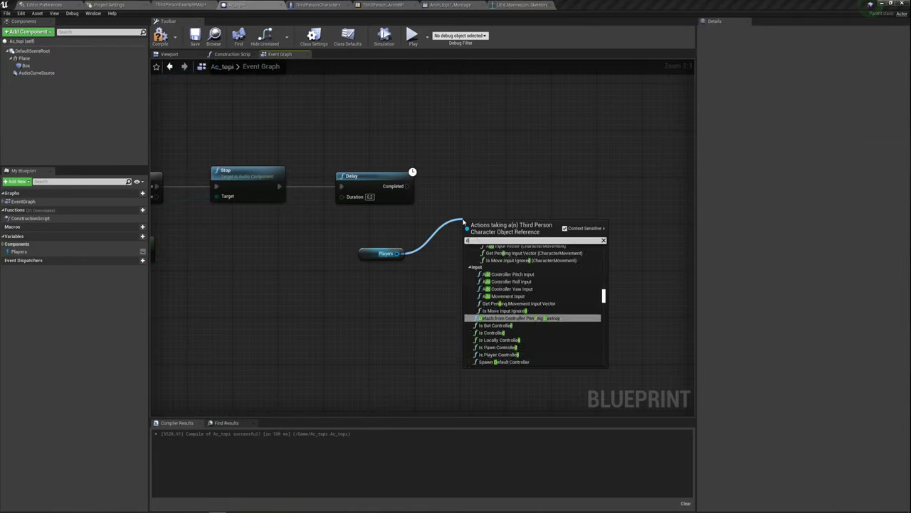
{"action": "key", "text": "BackSpace"}
{"action": "key", "text": "BackSpace"}
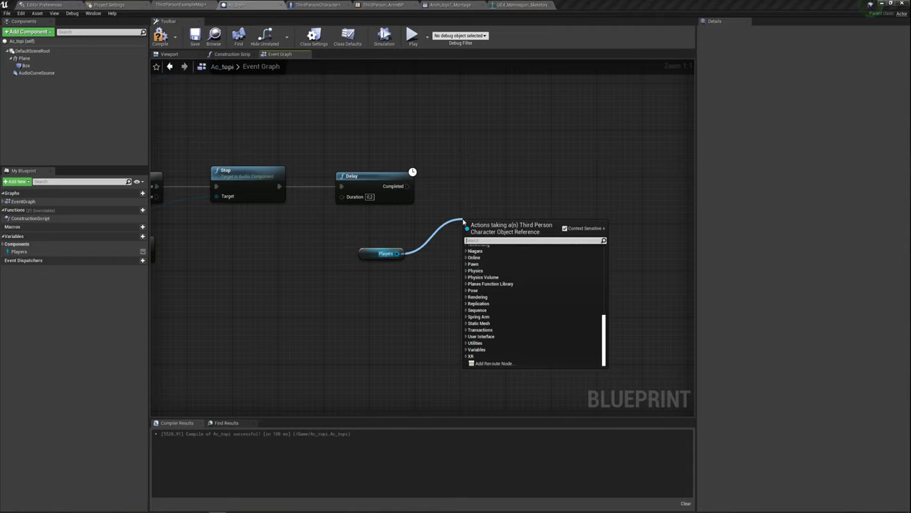
{"action": "type", "text": "set"}
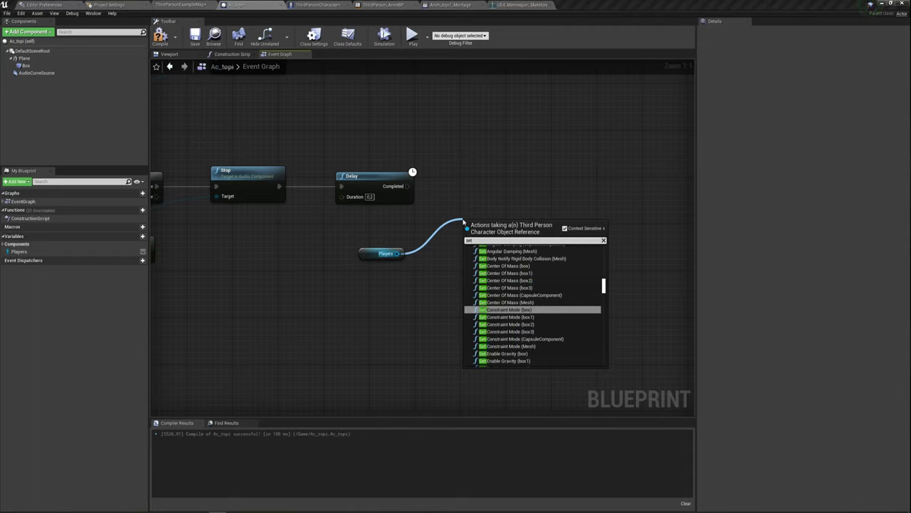
{"action": "key", "text": "BackSpace"}
{"action": "key", "text": "BackSpace"}
{"action": "key", "text": "BackSpace"}
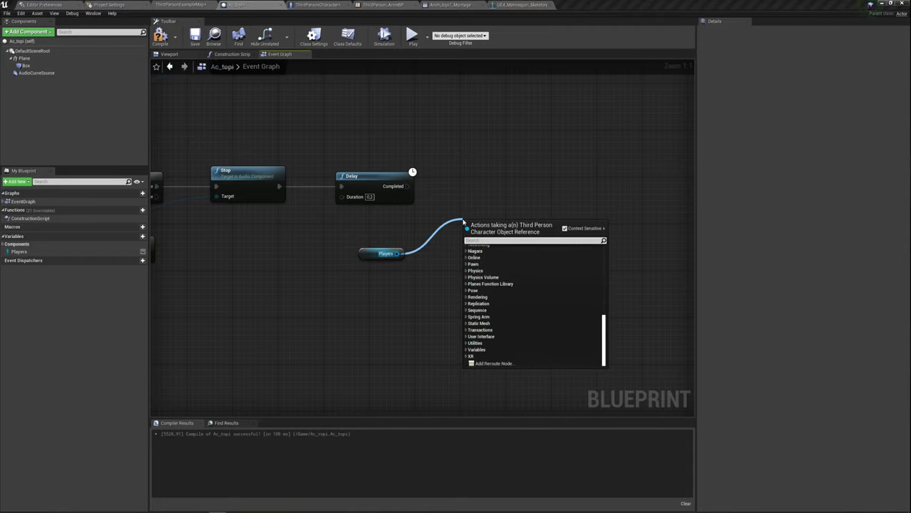
{"action": "type", "text": "dea"}
{"action": "type", "text": "t"}
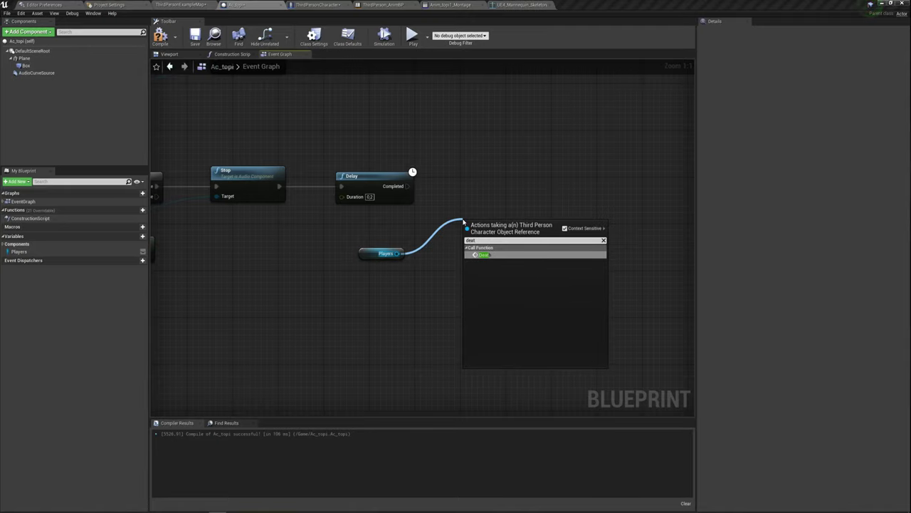
{"action": "key", "text": "Return"}
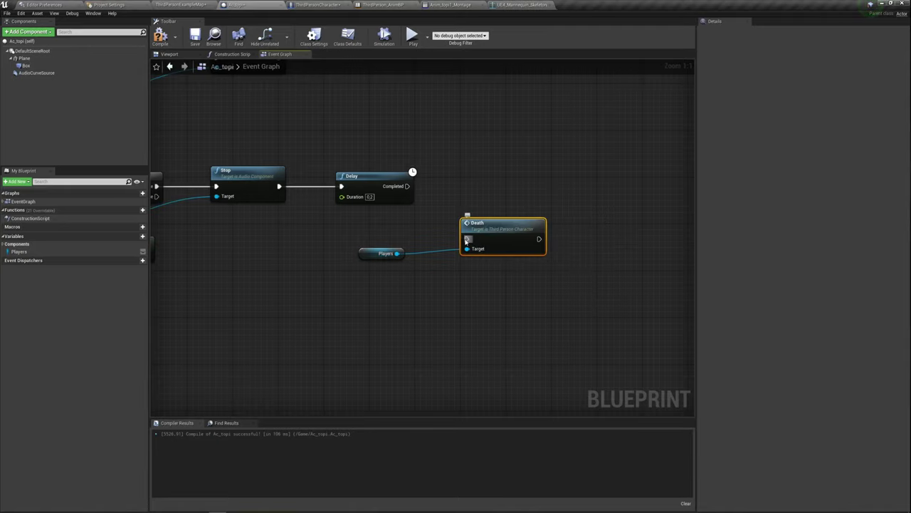
Wire the Delay's Completed pin to the Death call and tidy the Death and Players nodes
{"action": "mouse_move", "coordinate": [407, 185]}
{"action": "left_mouse_down"}
{"action": "mouse_move", "coordinate": [467, 239]}
{"action": "mouse_move", "coordinate": [497, 162]}
{"action": "mouse_move", "coordinate": [485, 185]}
{"action": "left_mouse_up"}
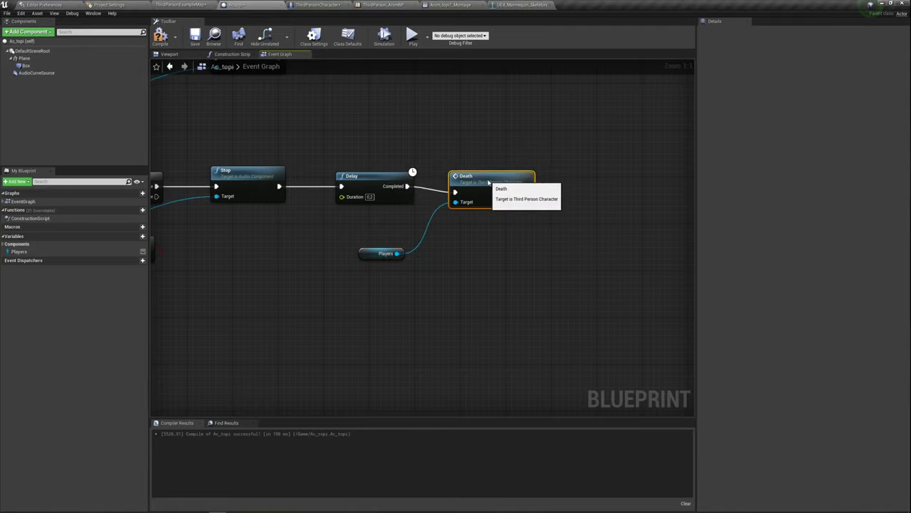
{"action": "left_click_drag", "start_coordinate": [370, 258], "coordinate": [397, 229]}
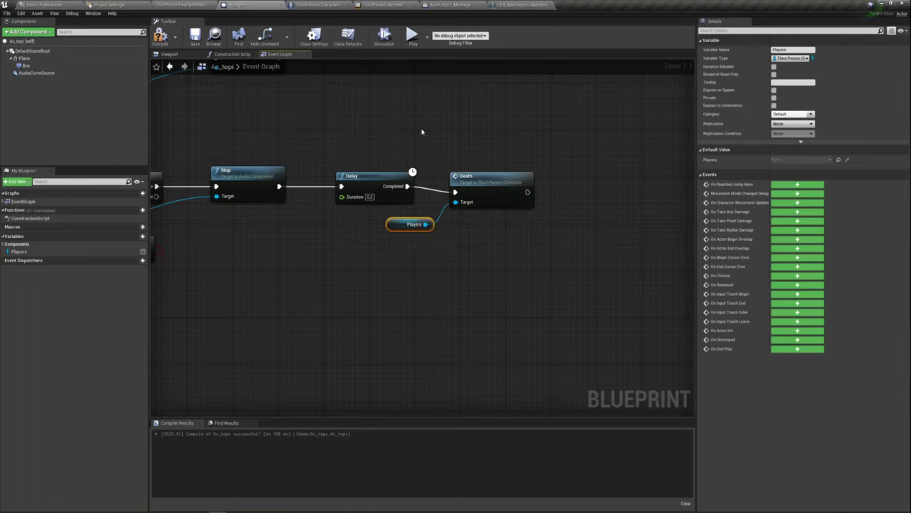
{"action": "mouse_move", "coordinate": [413, 170]}
{"action": "left_mouse_down"}
{"action": "mouse_move", "coordinate": [479, 279]}
{"action": "mouse_move", "coordinate": [429, 159]}
{"action": "left_mouse_up"}
{"action": "left_click", "coordinate": [513, 278]}
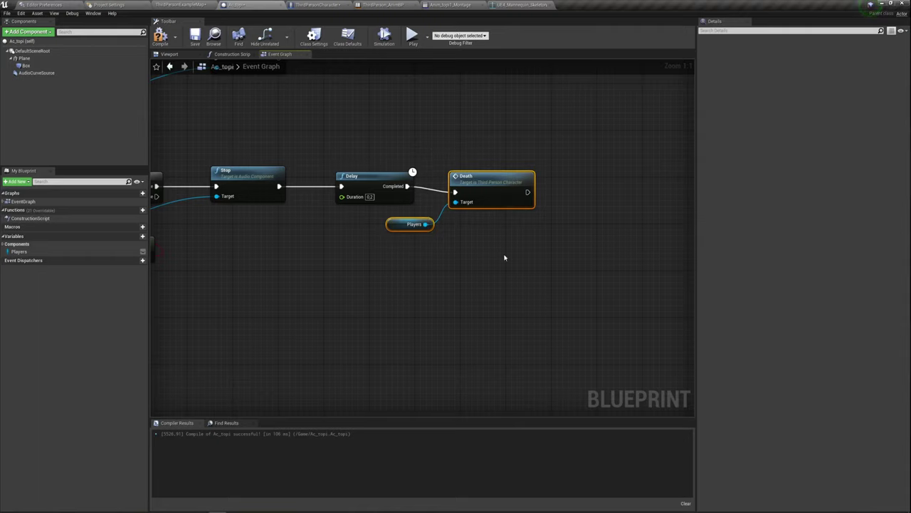
{"action": "left_click_drag", "start_coordinate": [497, 189], "coordinate": [491, 183]}
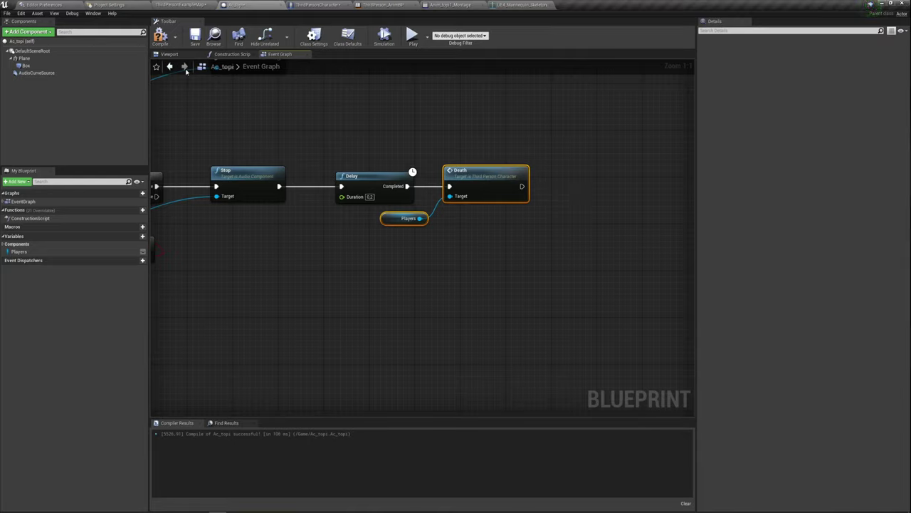
Compile Ac_topi, then delete the Delay, Players and Death nodes
{"action": "left_click", "coordinate": [160, 36]}
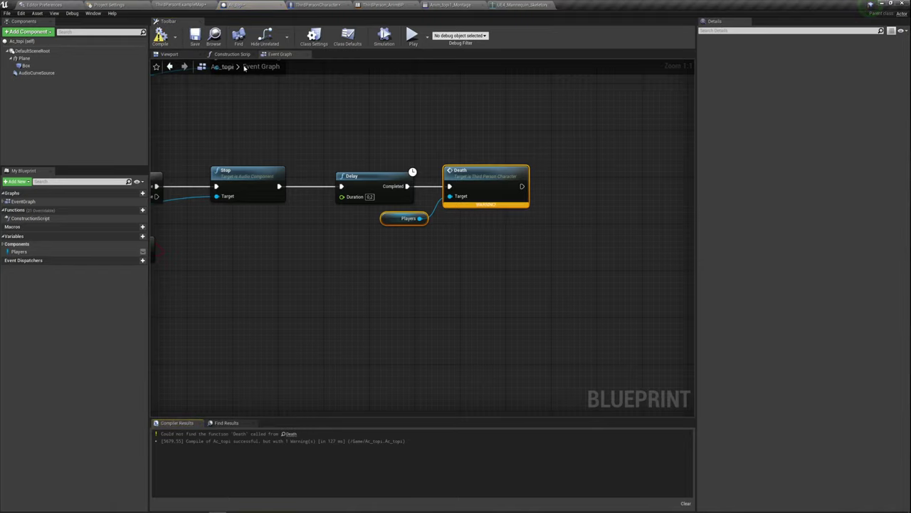
{"action": "left_click_drag", "start_coordinate": [425, 244], "coordinate": [458, 183]}
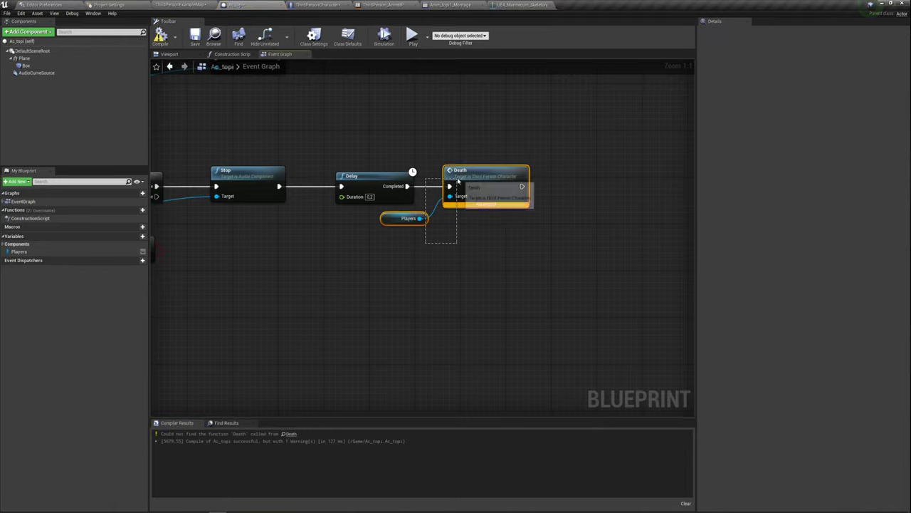
{"action": "left_click_drag", "start_coordinate": [332, 133], "coordinate": [497, 271]}
{"action": "key", "text": "Delete"}
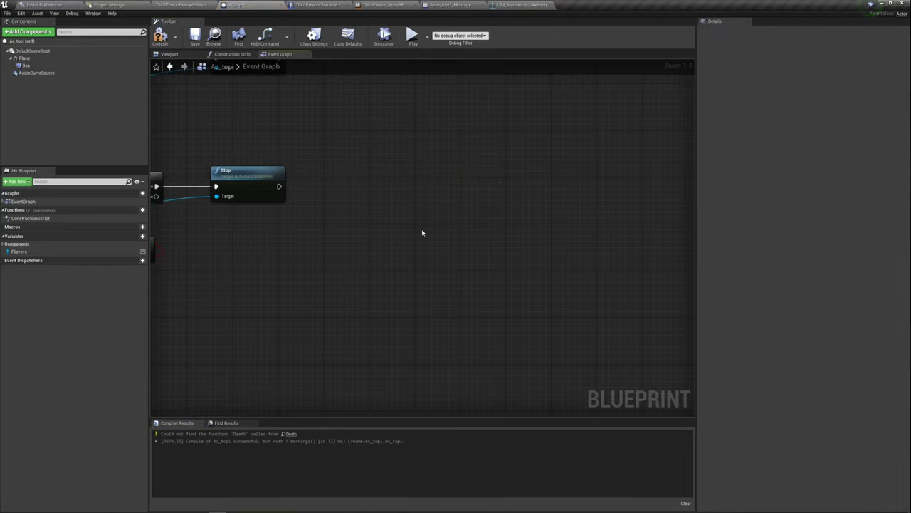
Recompile Ac_topi without warnings and return to the ThirdPersonExampleMap level editor
{"action": "scroll", "coordinate": [422, 233], "scroll_direction": "down", "scroll_amount": 3}
{"action": "scroll", "coordinate": [378, 267], "scroll_direction": "down", "scroll_amount": 2}
{"action": "scroll", "coordinate": [378, 267], "scroll_direction": "down", "scroll_amount": 4}
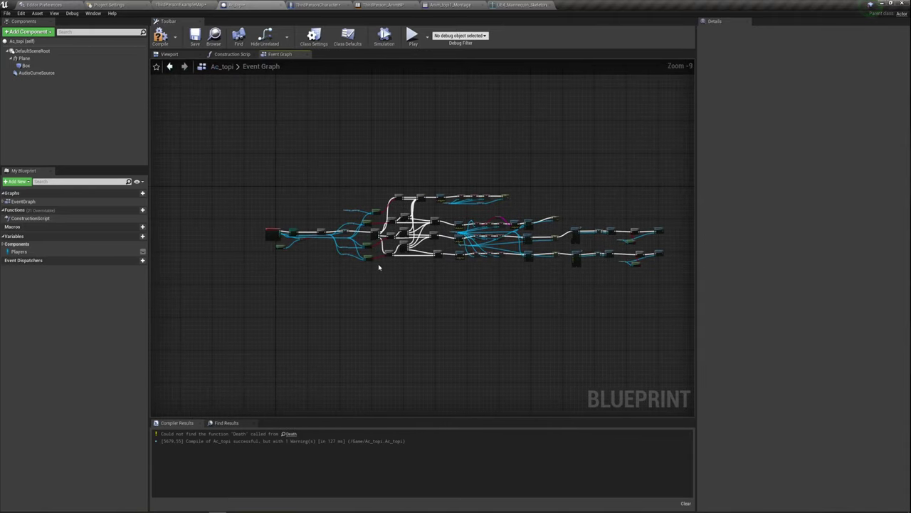
{"action": "scroll", "coordinate": [378, 266], "scroll_direction": "up", "scroll_amount": 1}
{"action": "scroll", "coordinate": [378, 267], "scroll_direction": "up", "scroll_amount": 3}
{"action": "scroll", "coordinate": [341, 242], "scroll_direction": "up", "scroll_amount": 1}
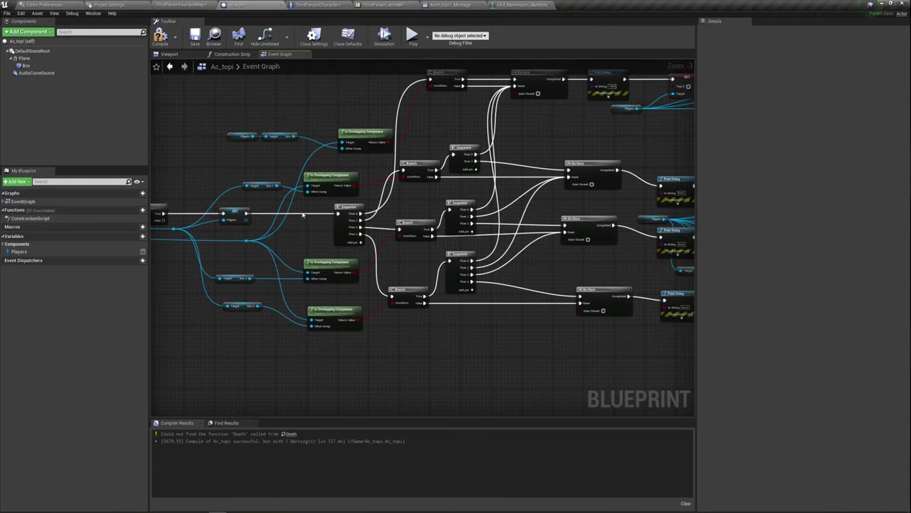
{"action": "left_click", "coordinate": [160, 36]}
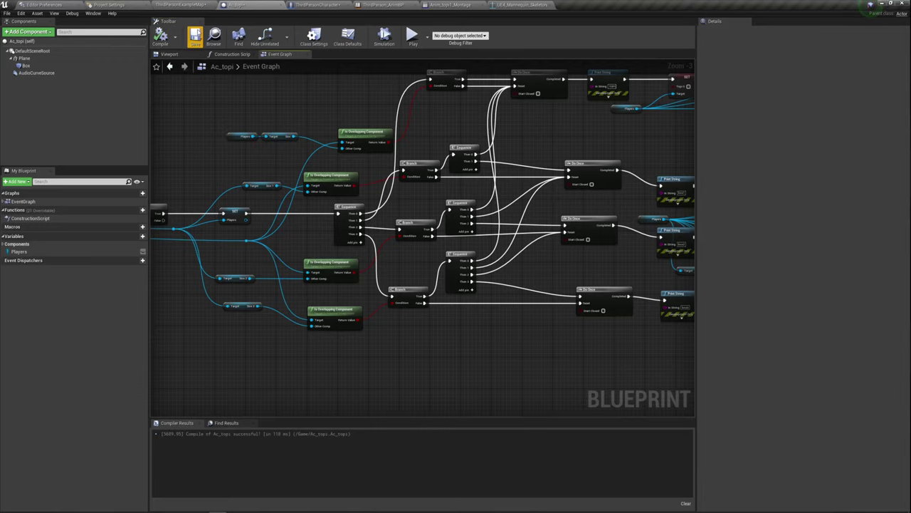
{"action": "left_click", "coordinate": [185, 5]}
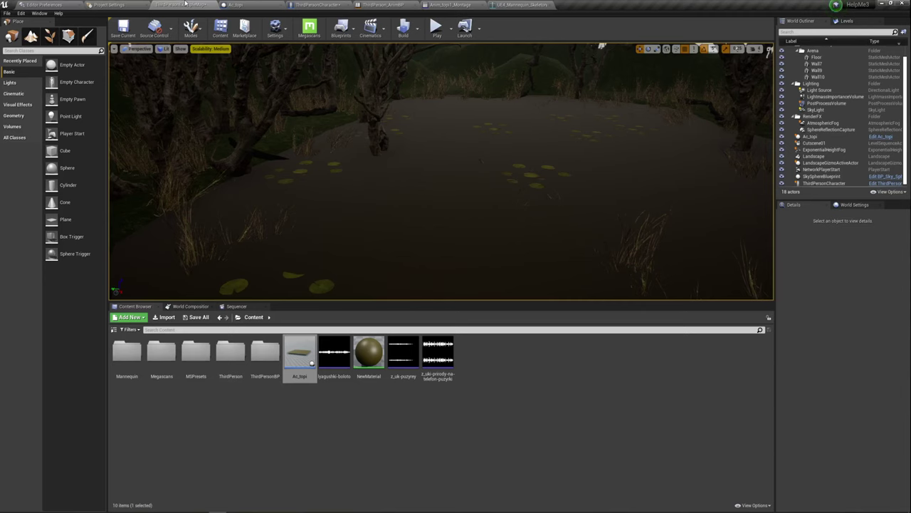